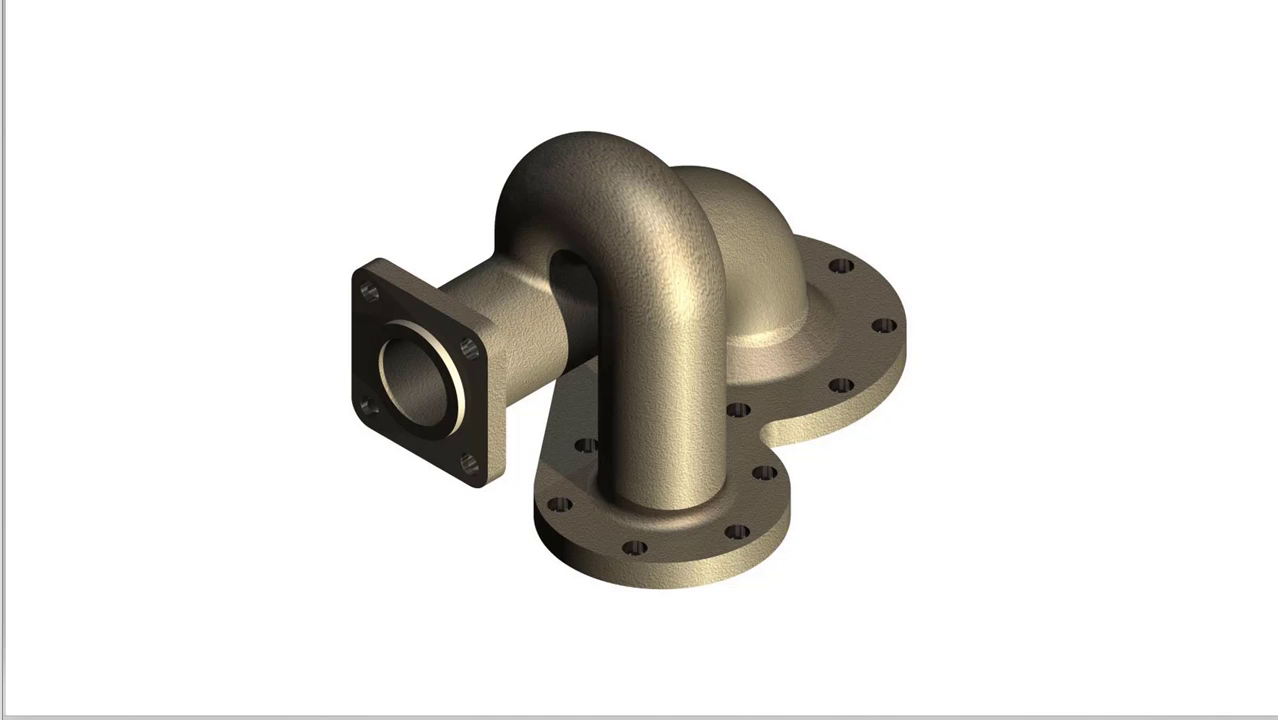
click(781, 652)
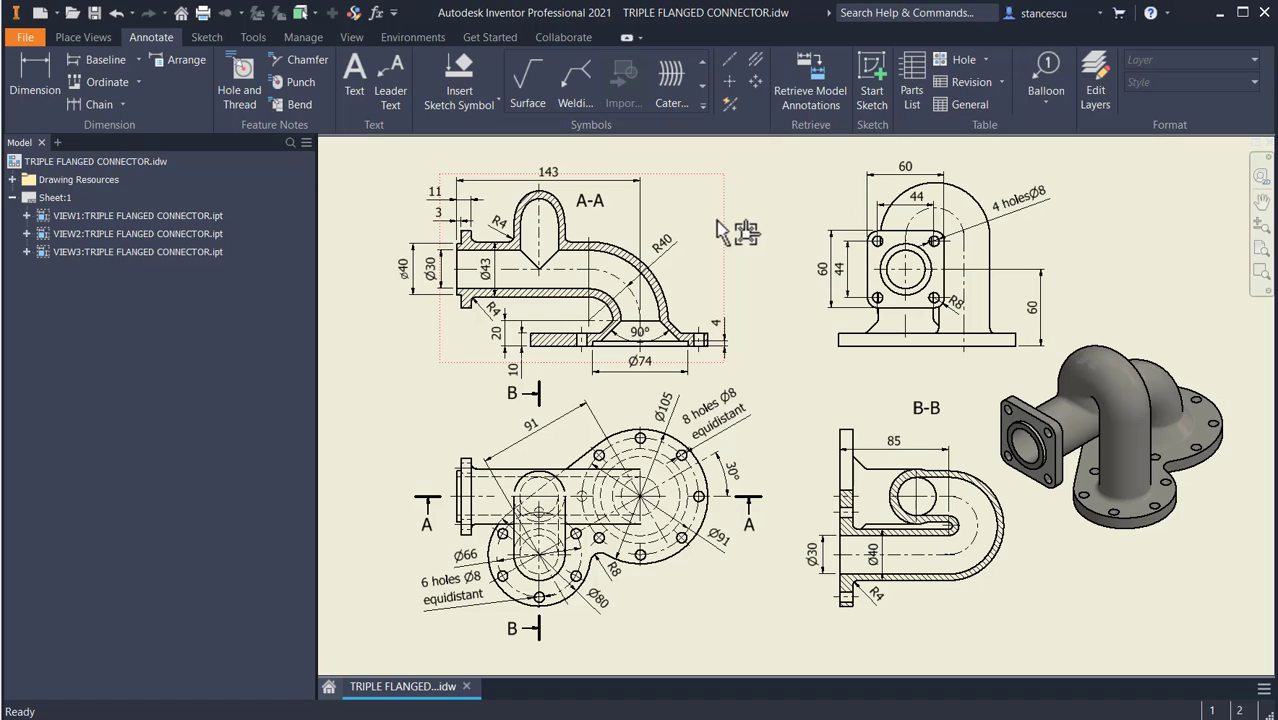
scroll(662, 527, up, 3)
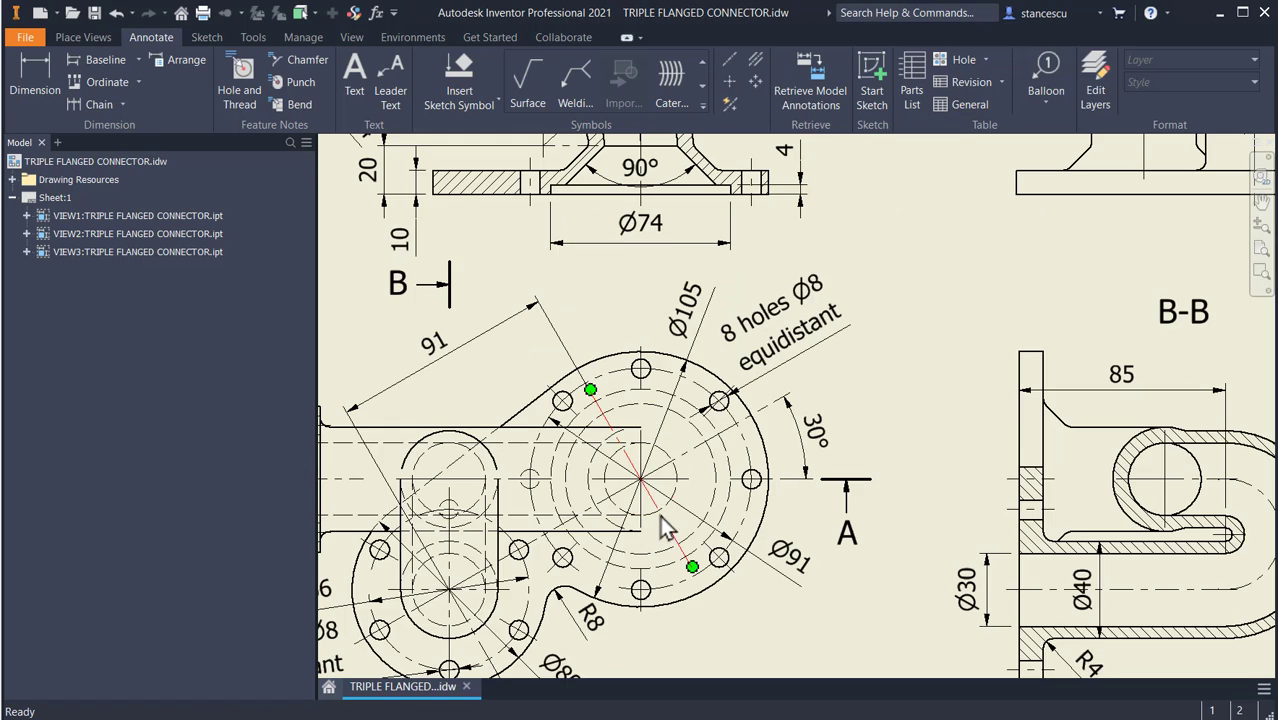
middle_drag(661, 516, 844, 423)
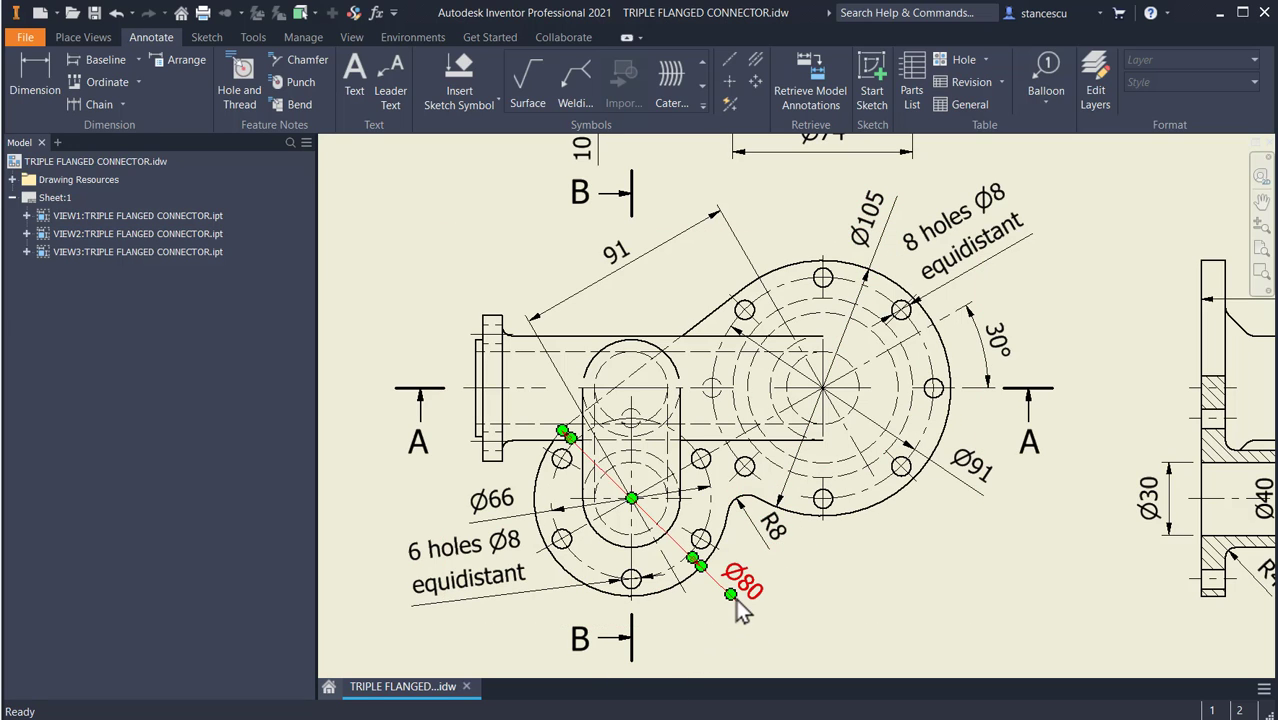
Step: Create a new part from the metric Standard (mm) template and start a 2D sketch on the XZ plane
click(41, 13)
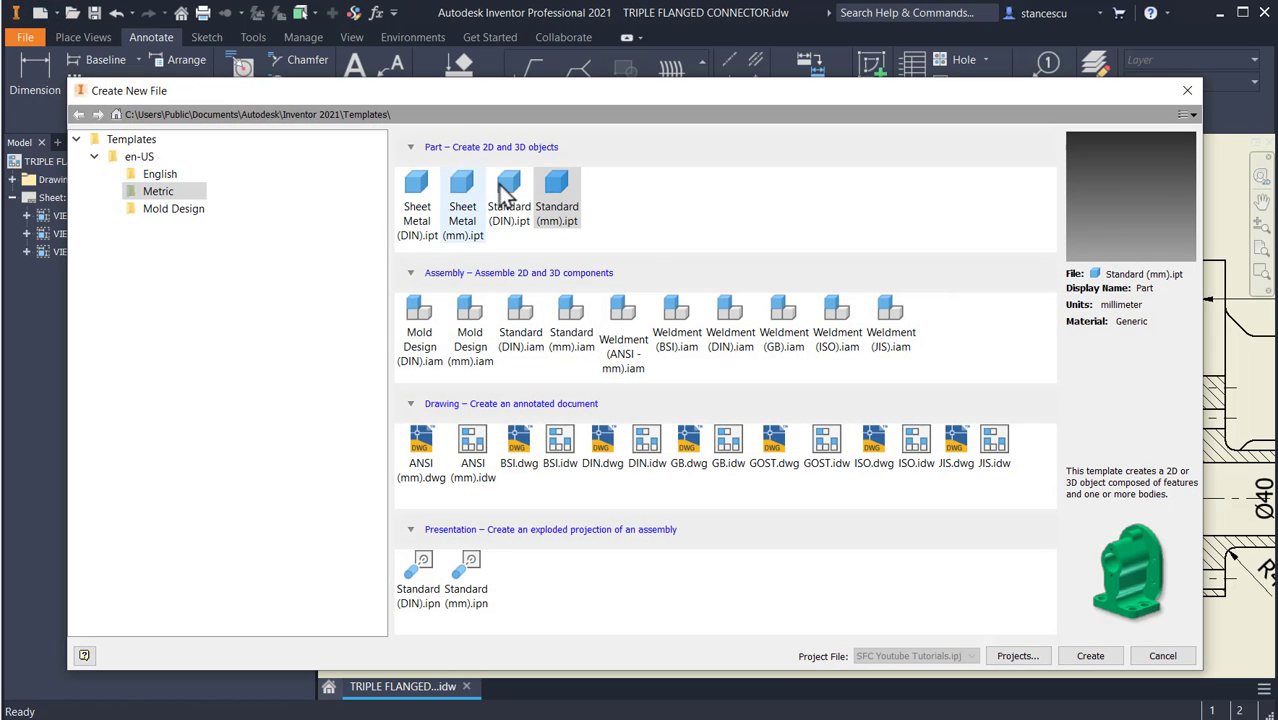
double_click(564, 192)
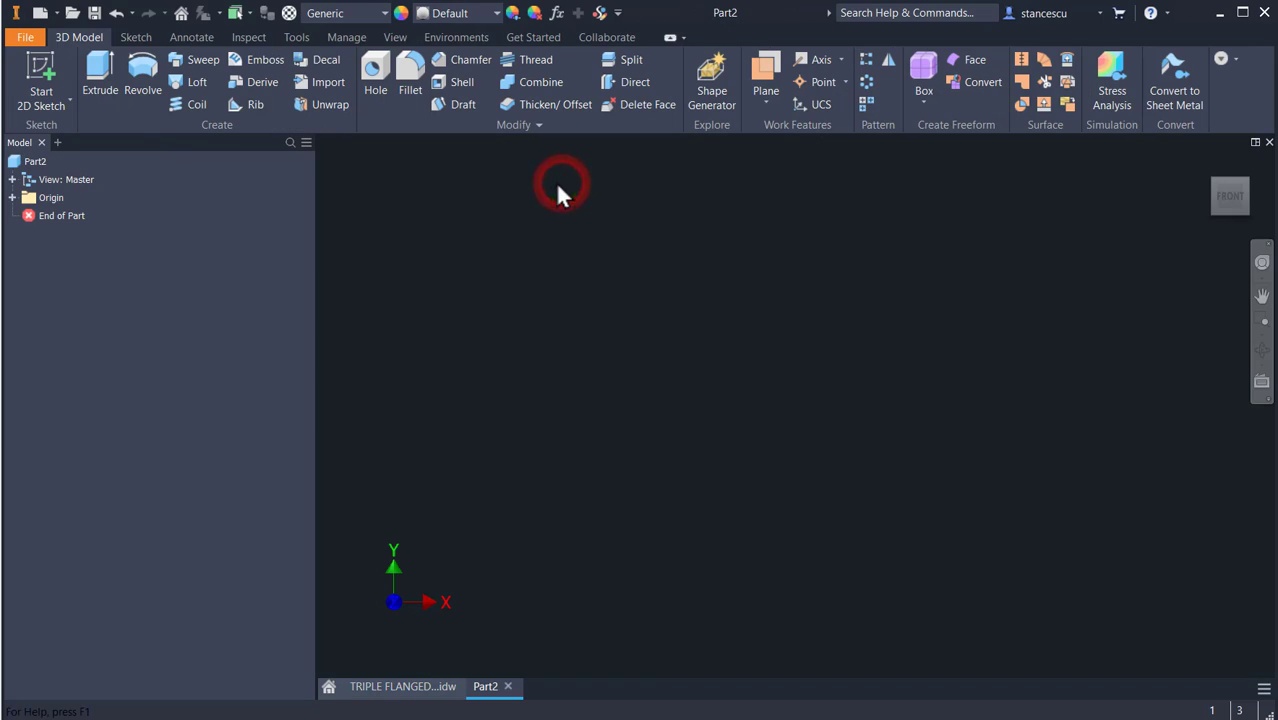
click(35, 72)
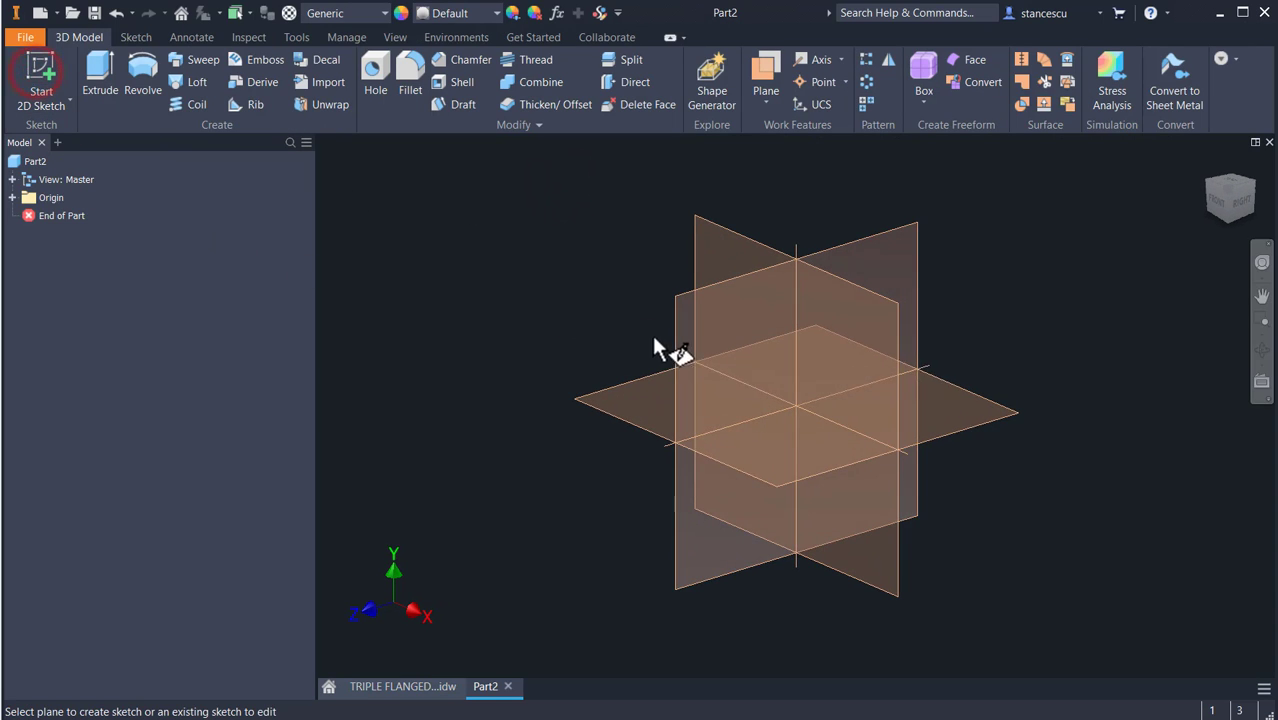
click(710, 391)
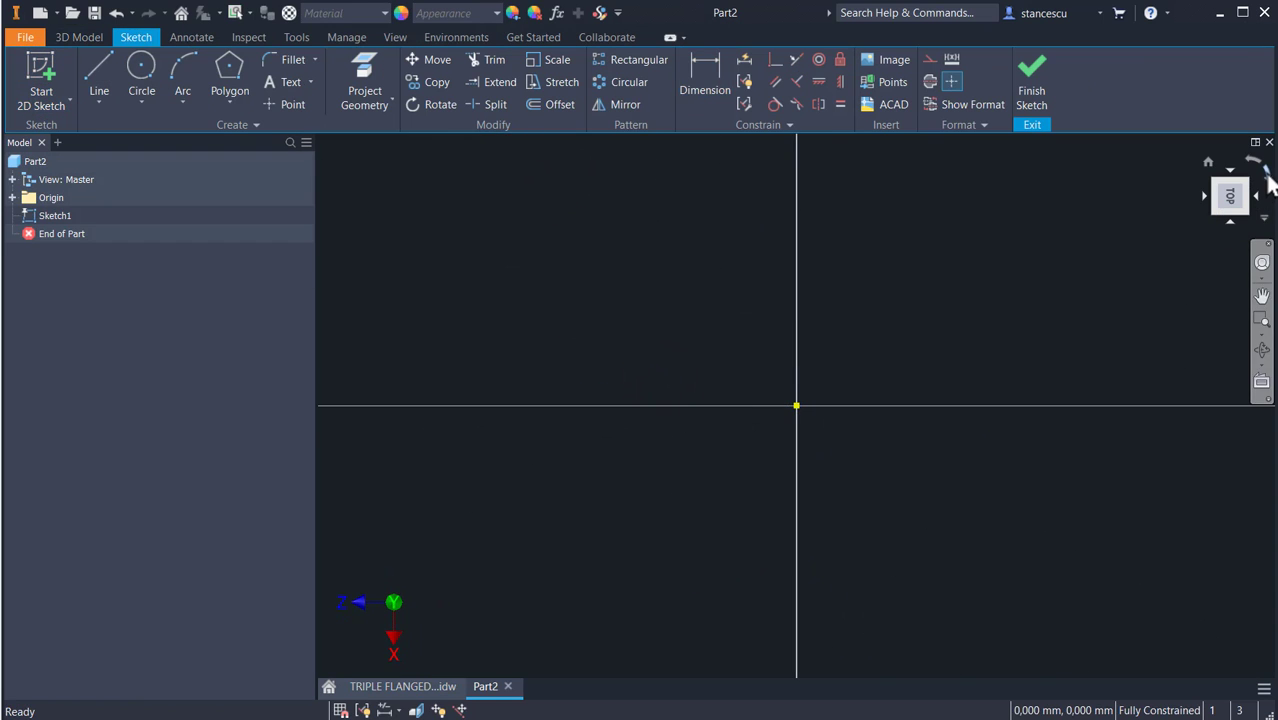
click(1251, 165)
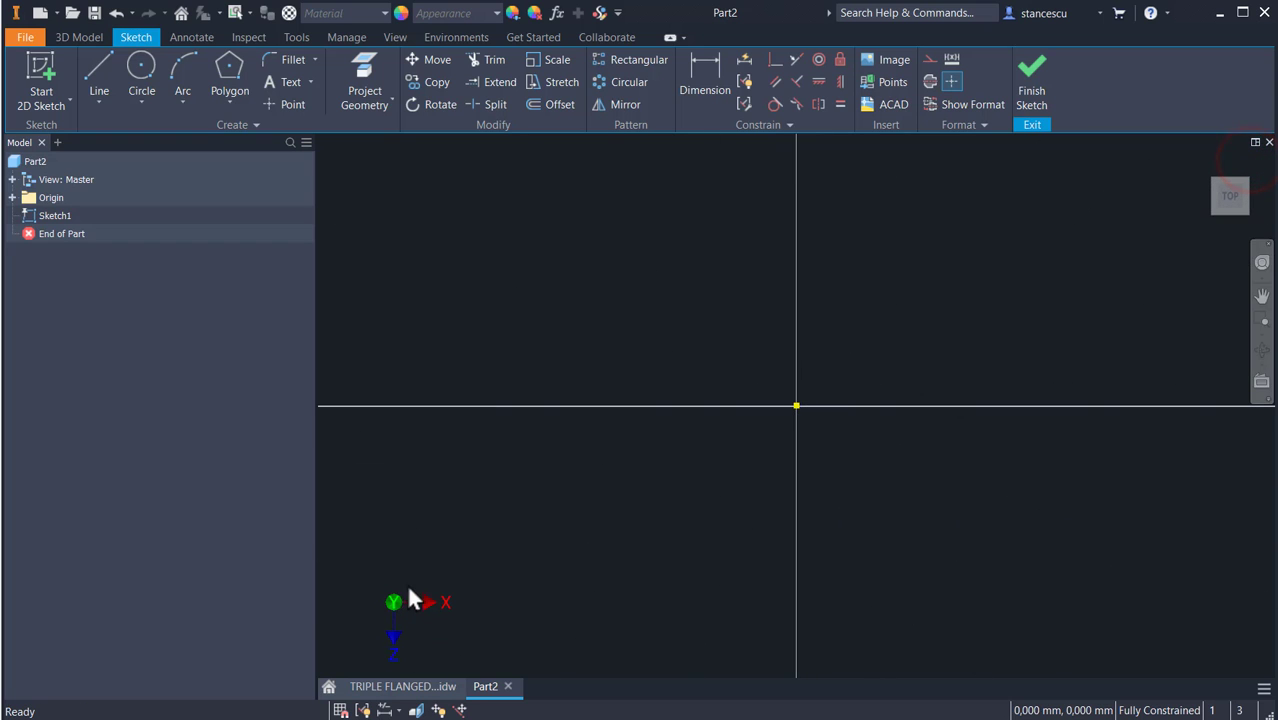
Step: Draw a circle of 105 mm diameter centred on the sketch origin
click(139, 66)
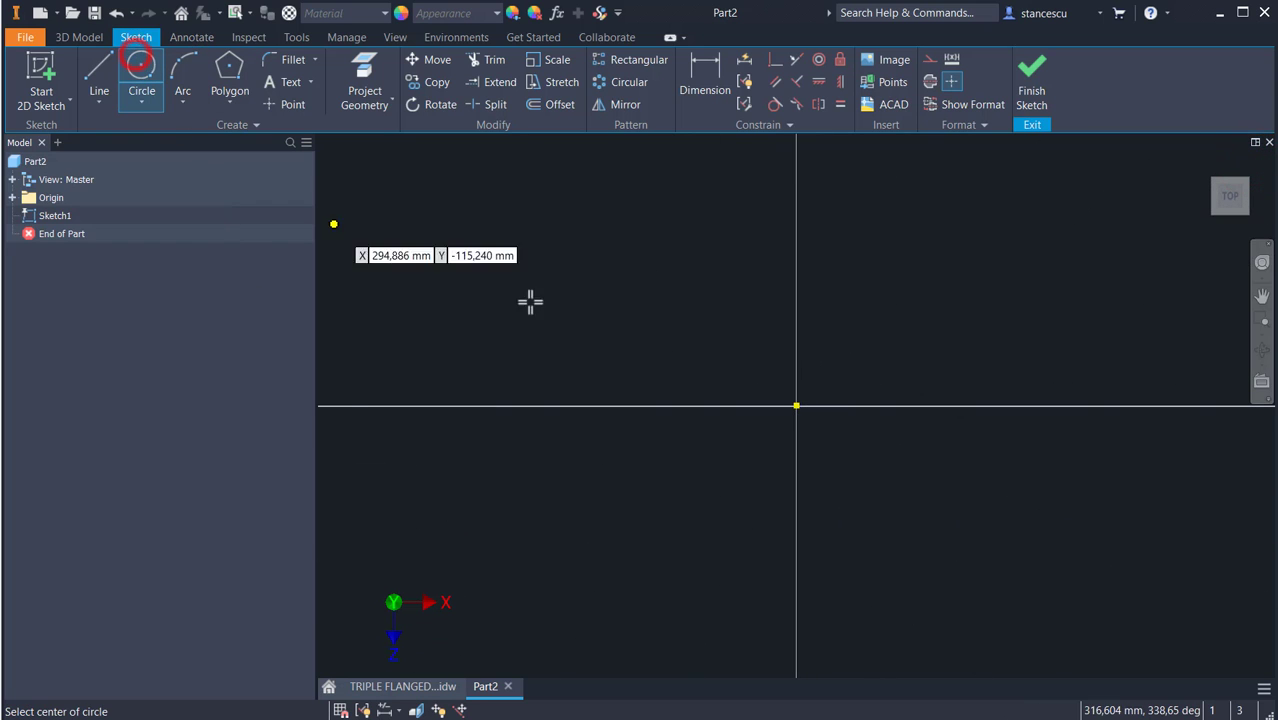
click(797, 405)
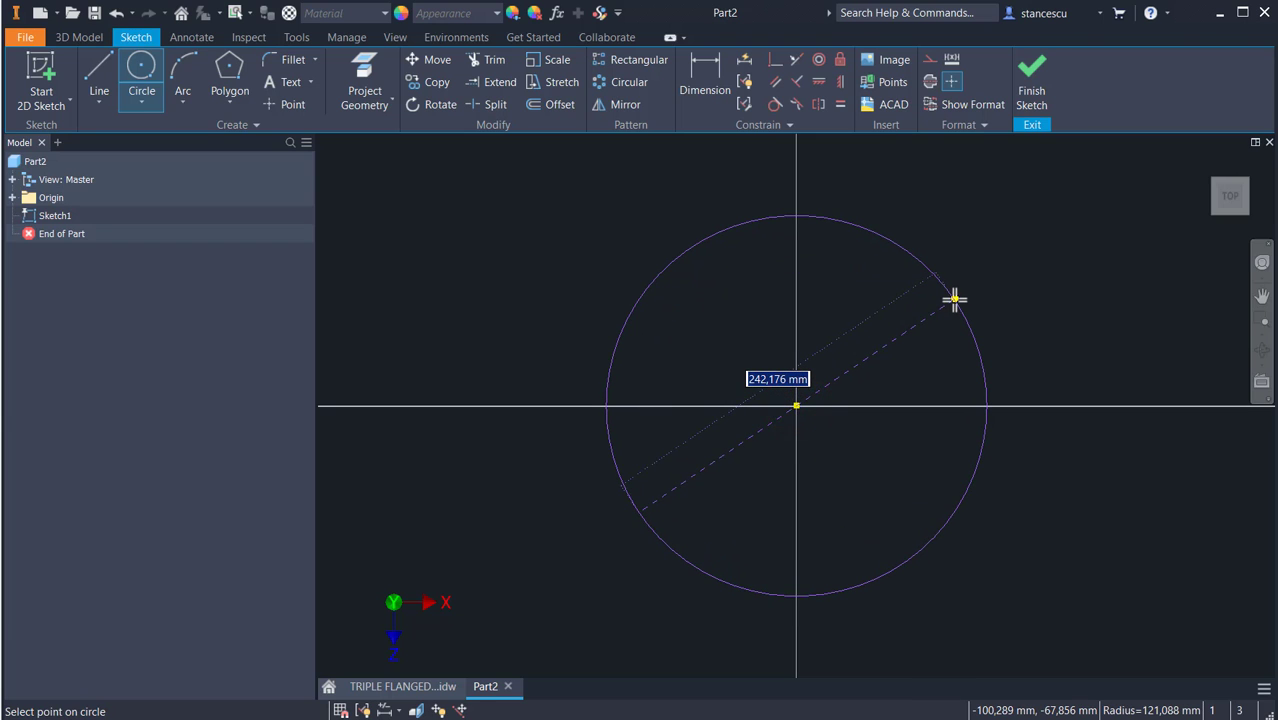
text(10)
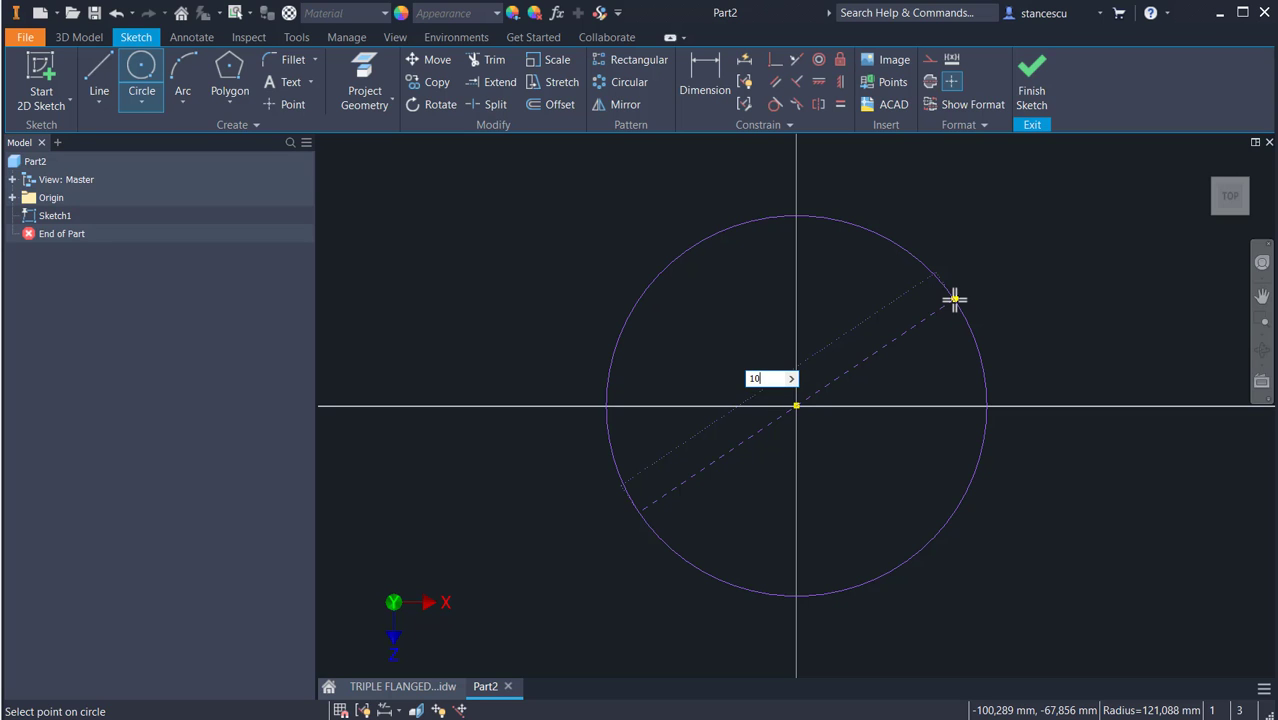
text(5)
key(Return)
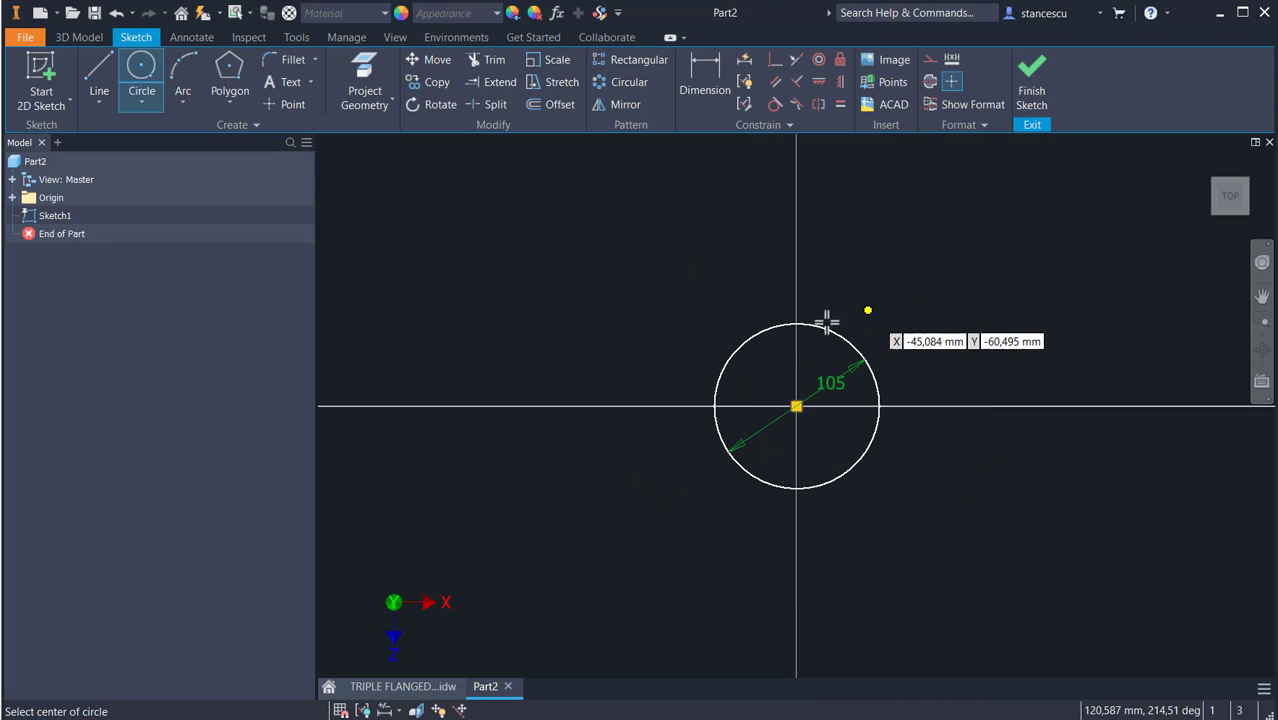
Step: Draw a second circle of 80 mm diameter below and to the left of the origin circle, without overlapping it
click(643, 533)
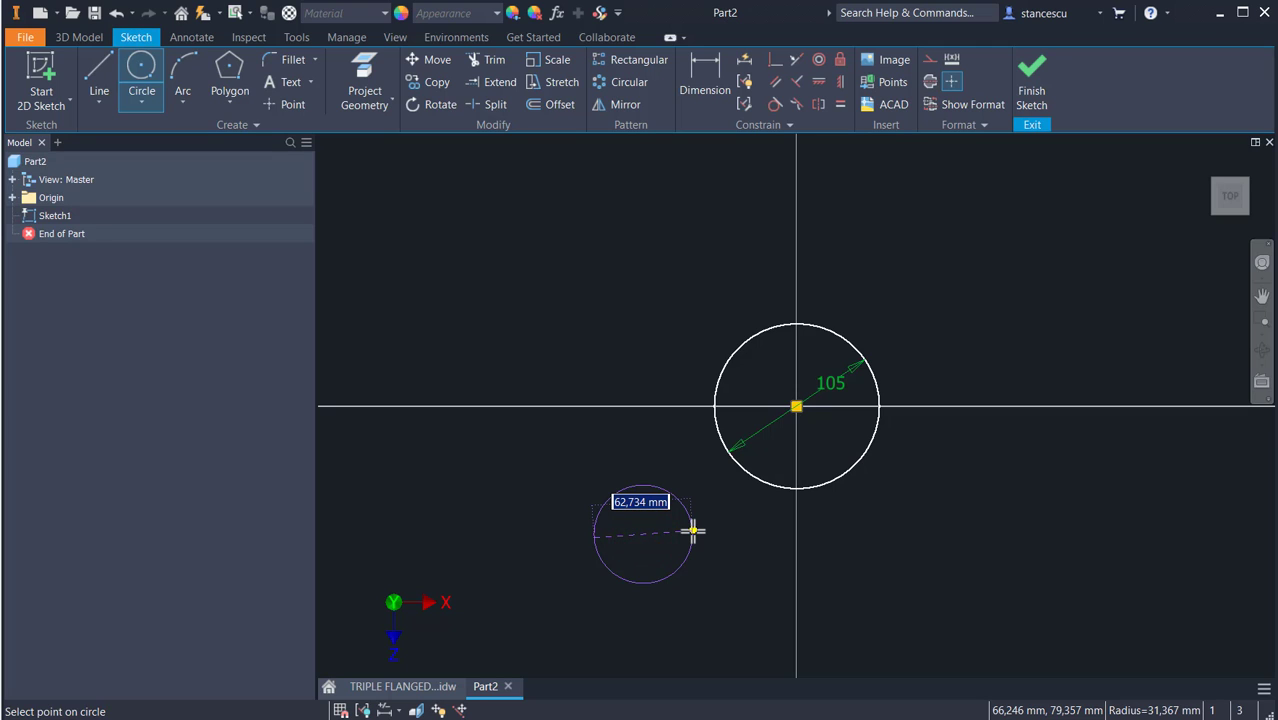
text(80)
key(Return)
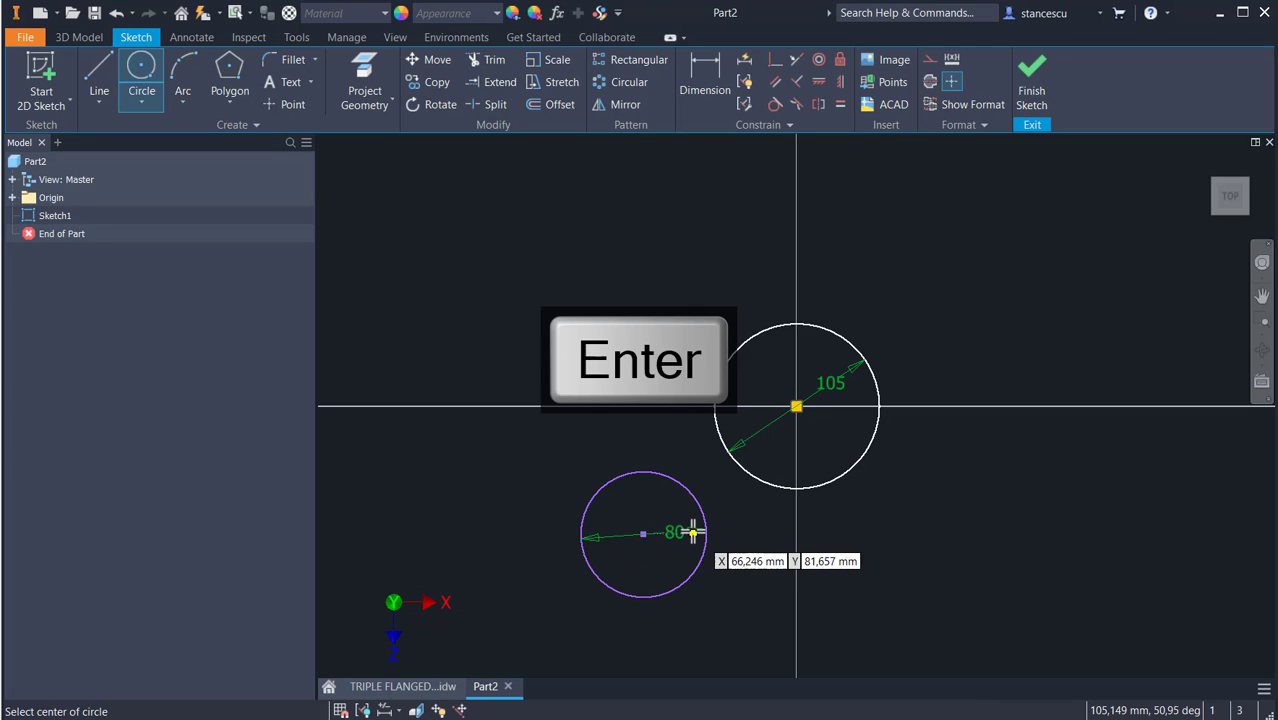
Step: Draw a construction line connecting the centre of the 105 mm circle to the centre of the 80 mm circle
click(97, 78)
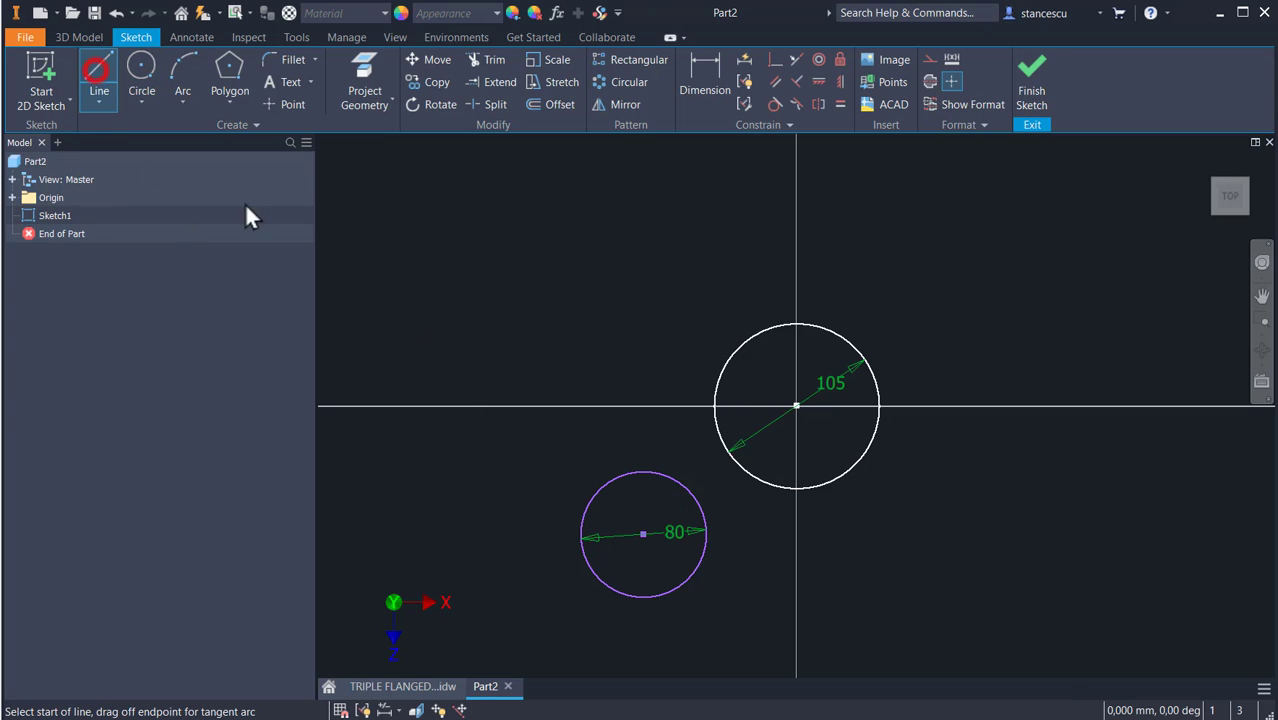
click(929, 60)
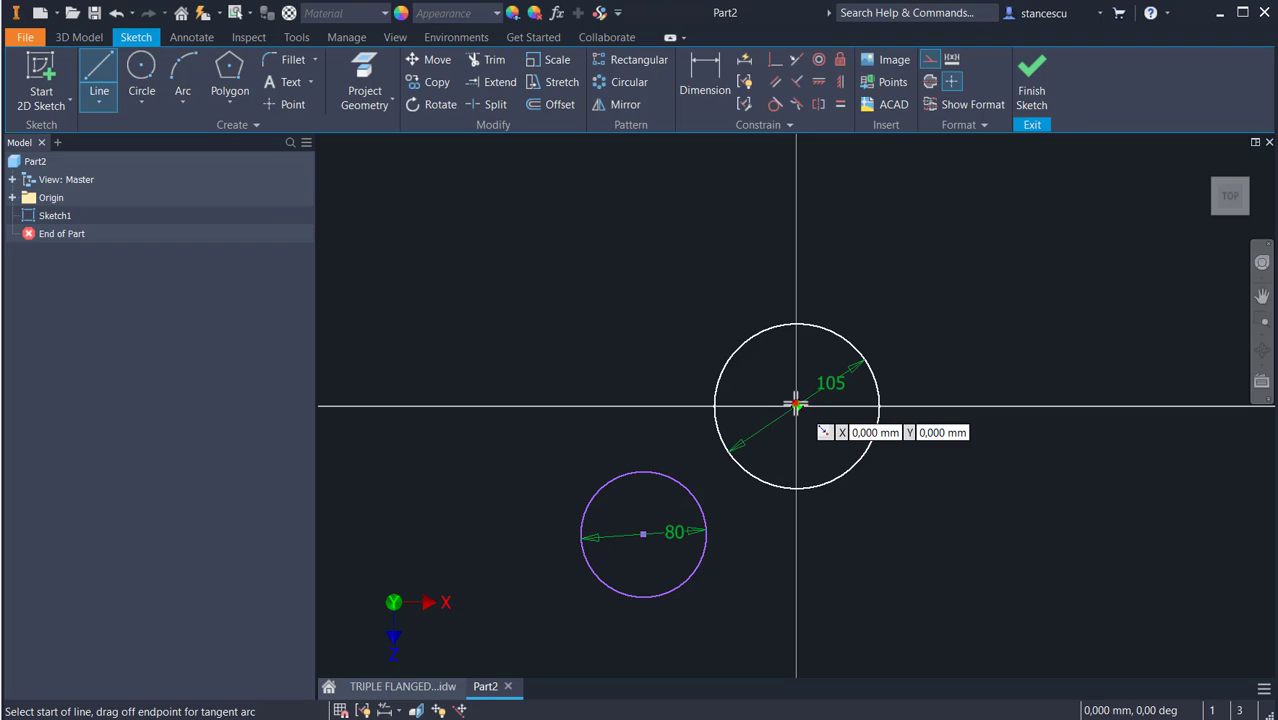
click(643, 534)
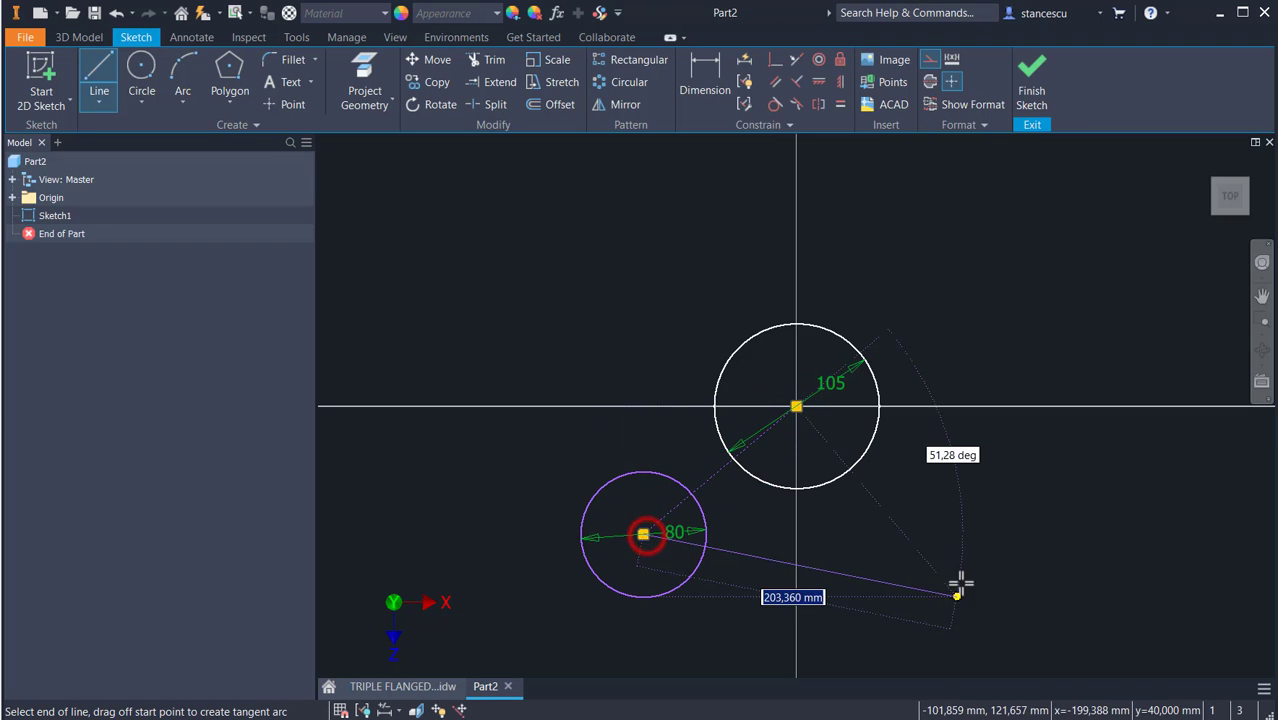
key(Escape)
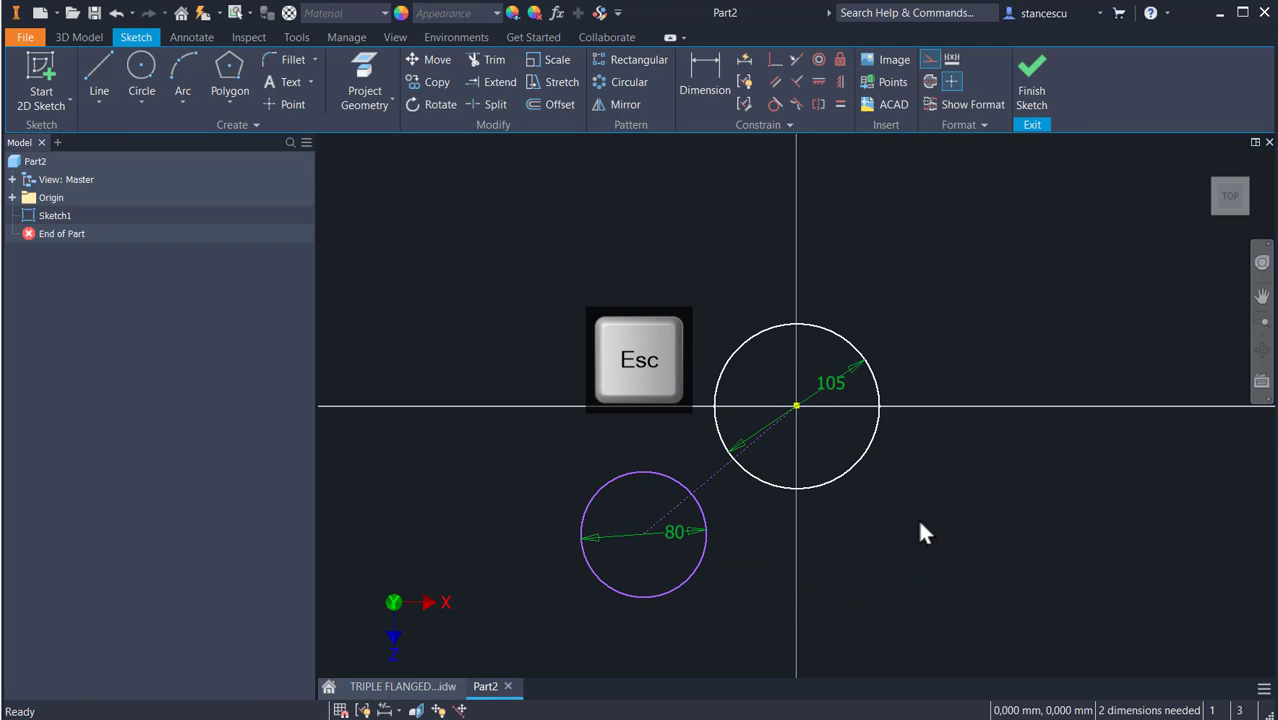
Step: Project the origin X axis into the sketch as construction geometry and turn construction mode off
click(352, 90)
click(12, 197)
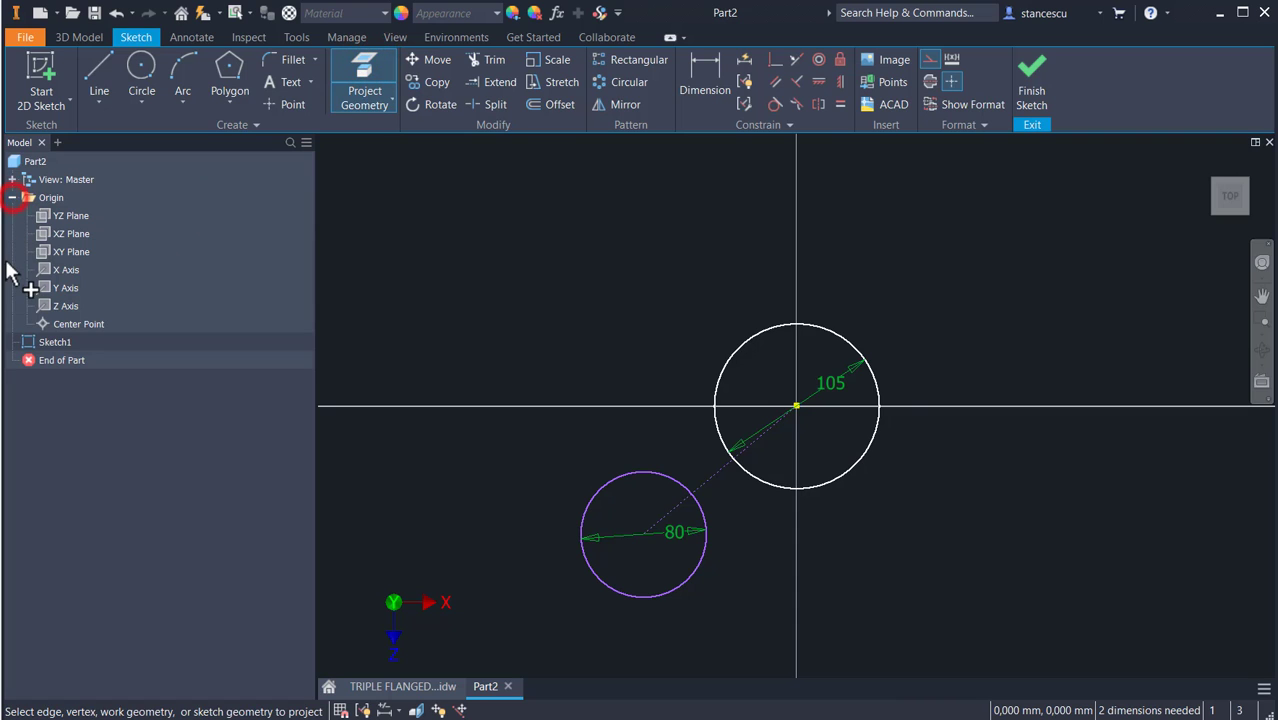
click(51, 266)
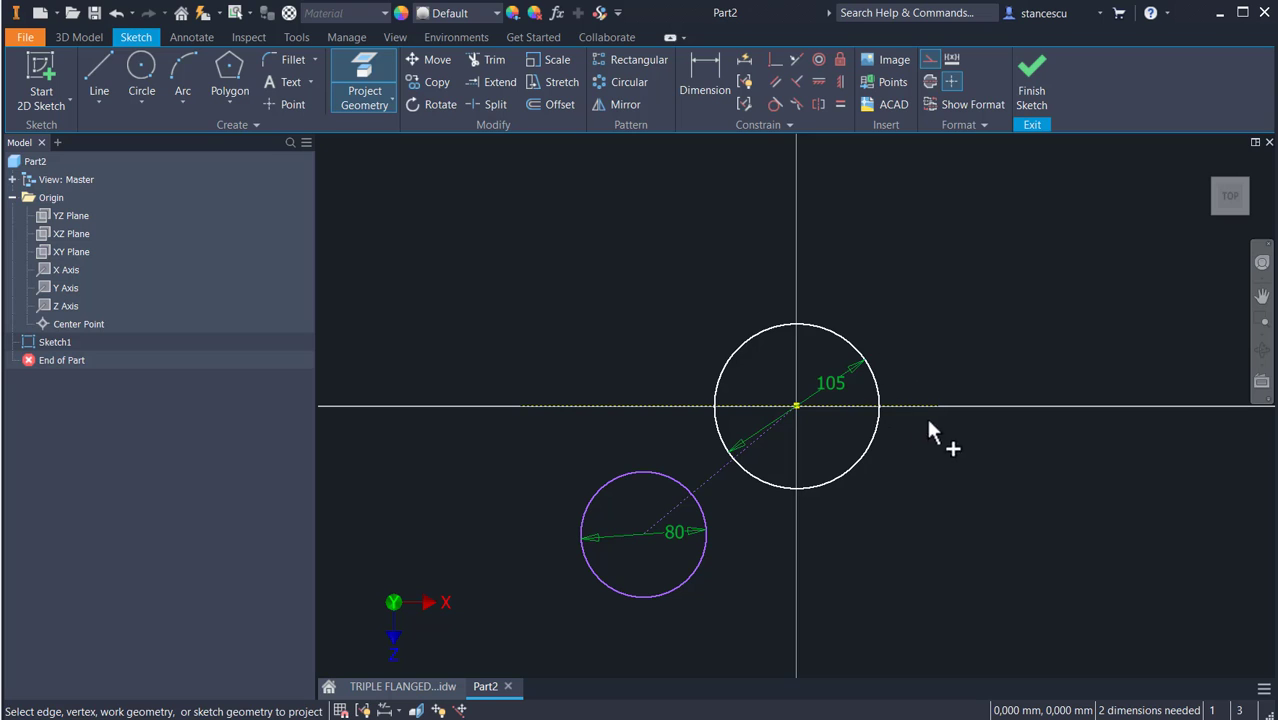
click(927, 56)
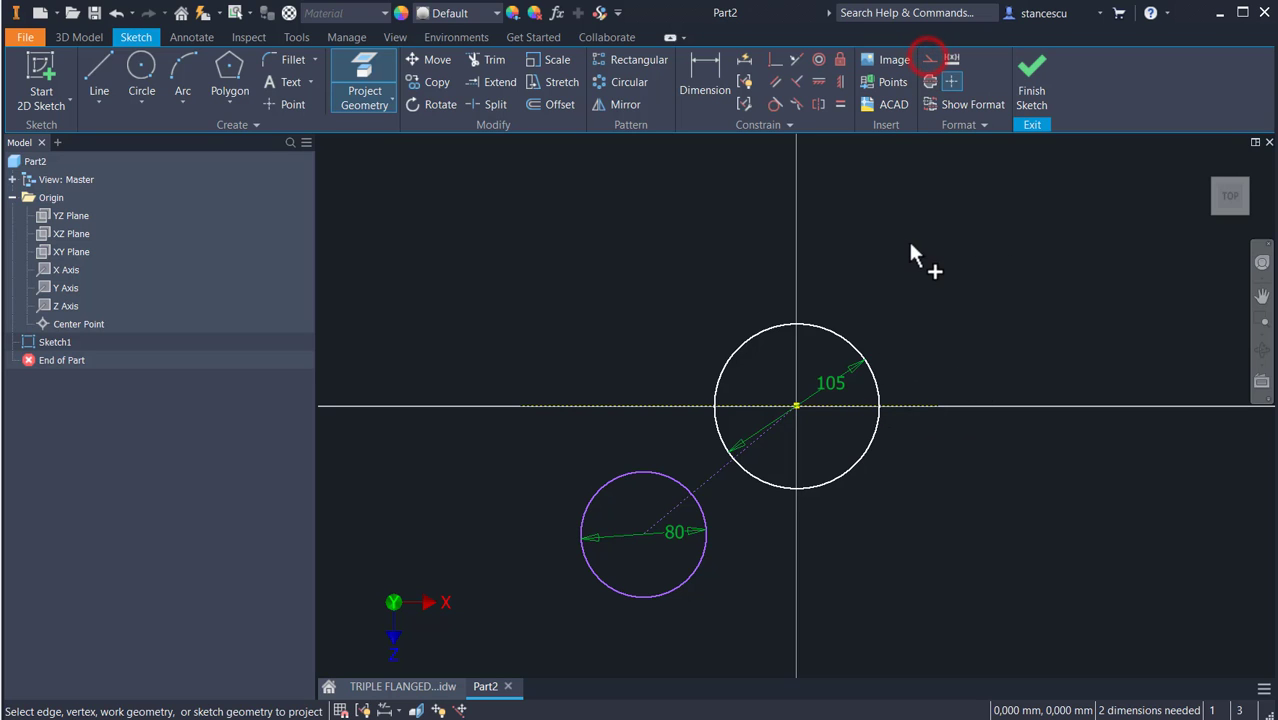
Step: Dimension the angle between the centre-to-centre construction line and the projected X axis as 30 degrees
click(706, 72)
click(709, 477)
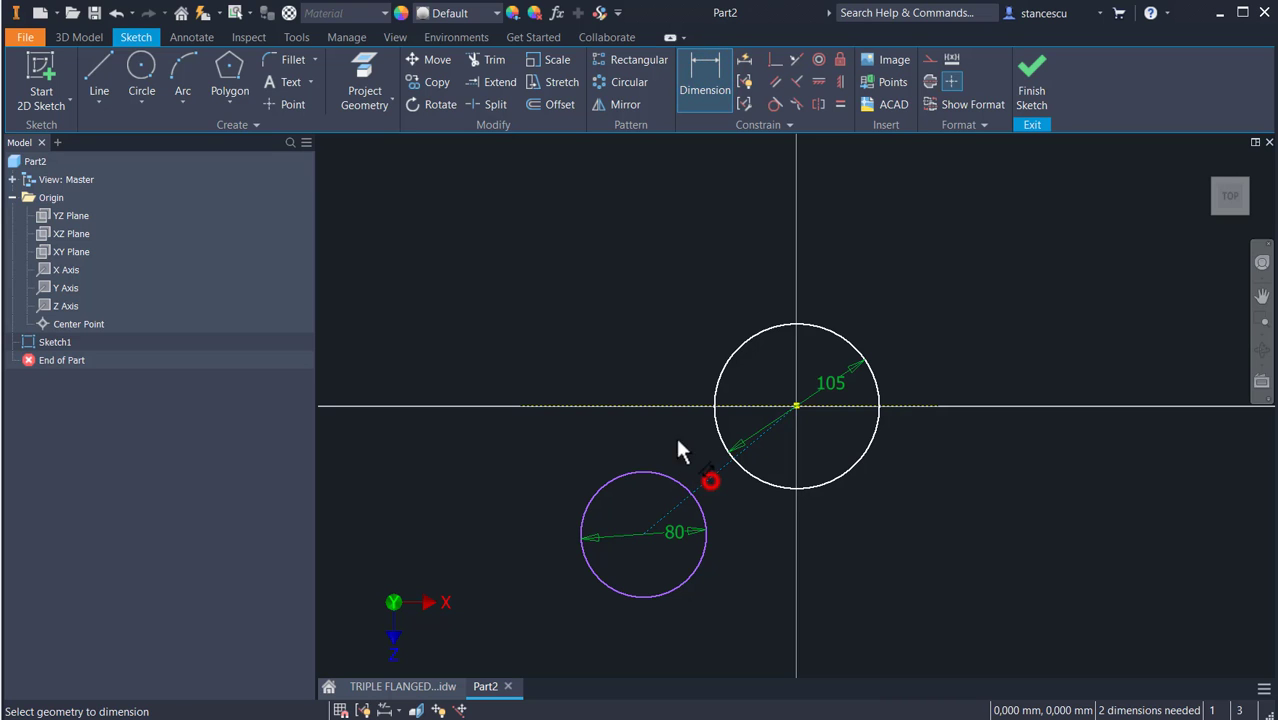
click(675, 407)
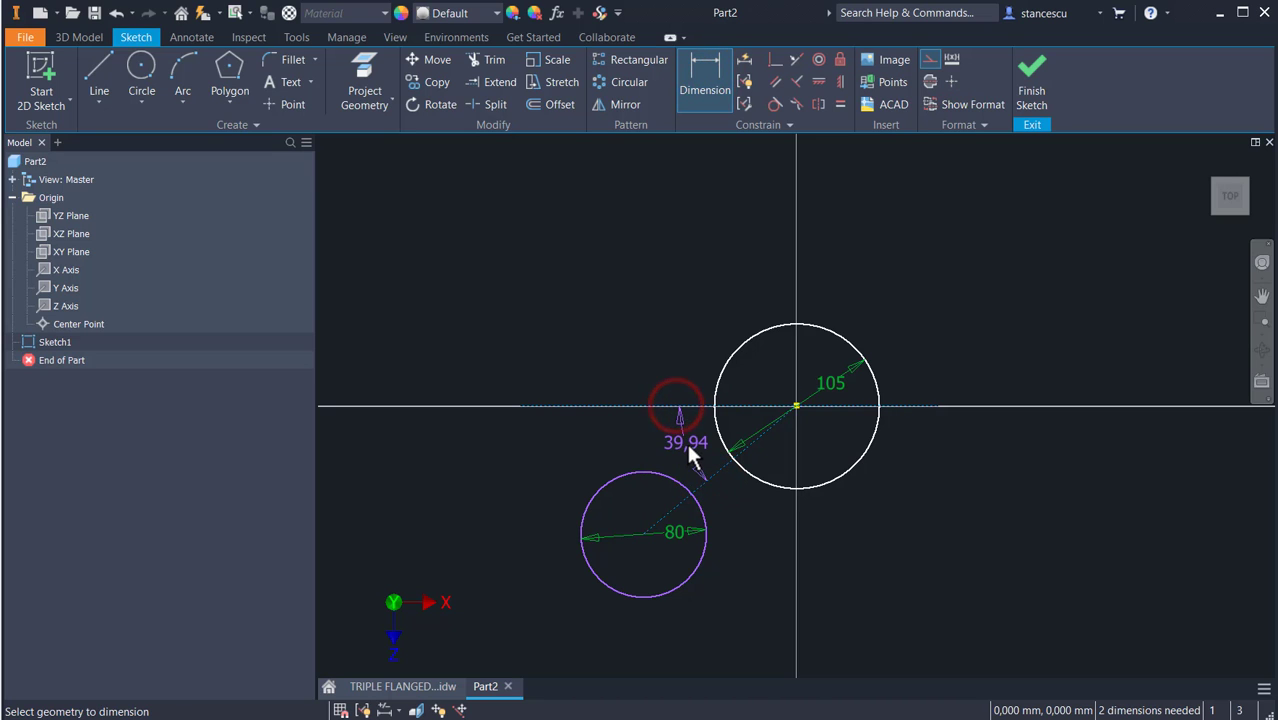
click(684, 442)
text(30)
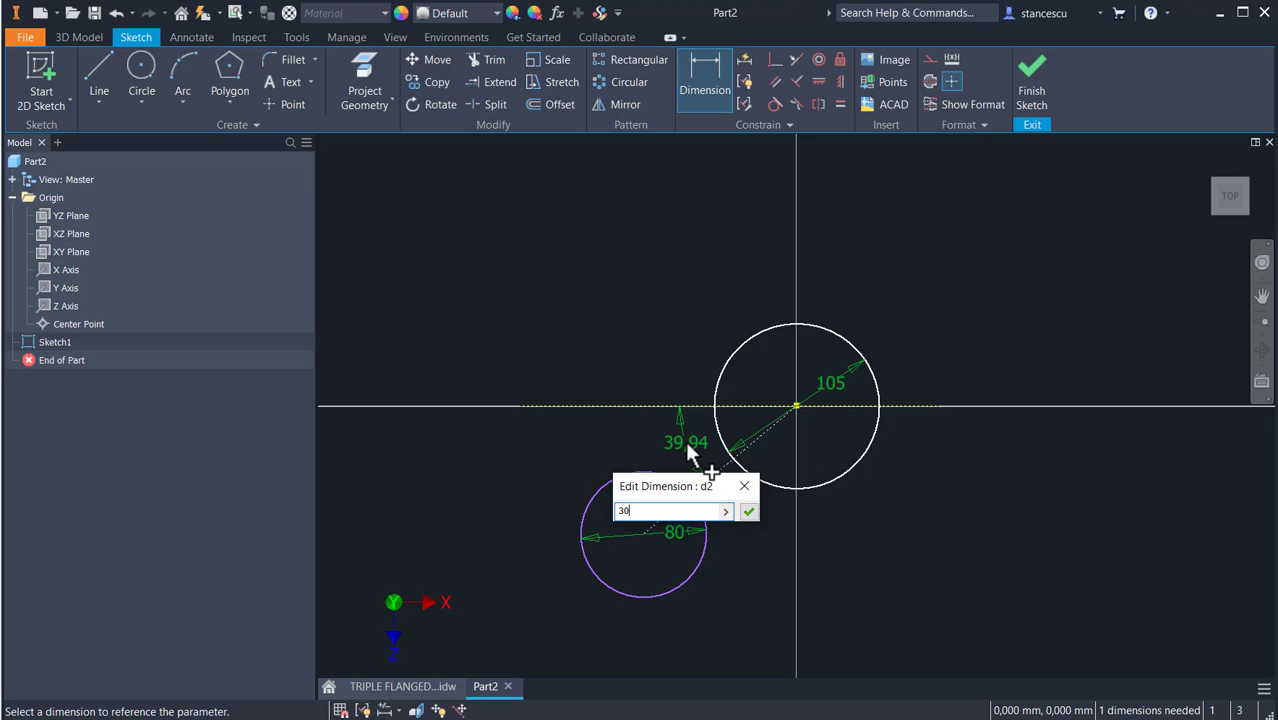
key(Return)
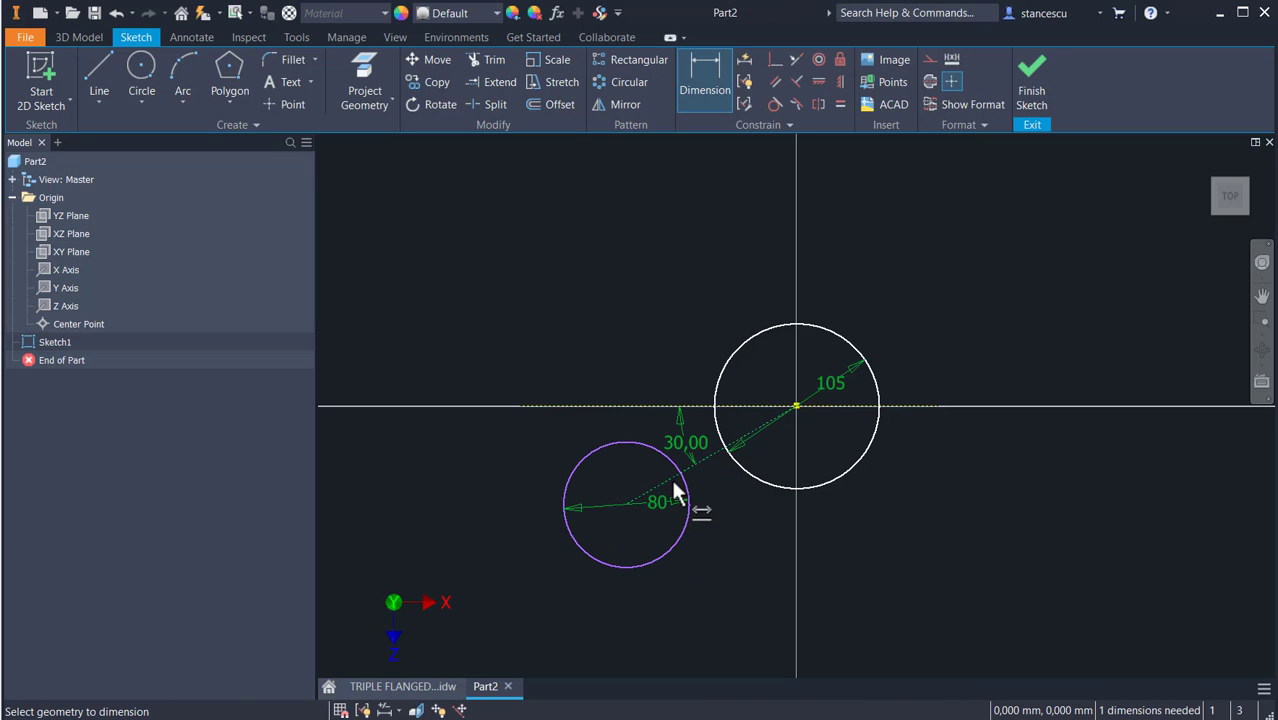
Step: Dimension the construction line between the two circle centres with an aligned length of 91 mm
click(668, 476)
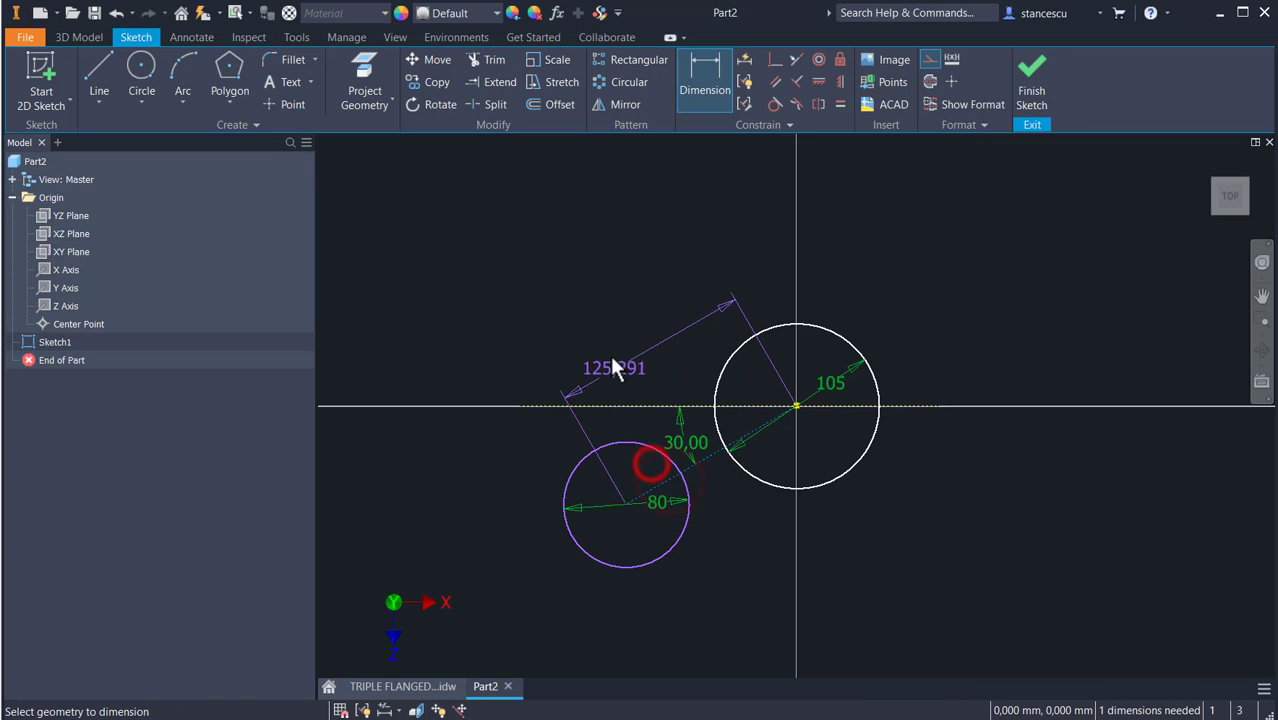
click(609, 325)
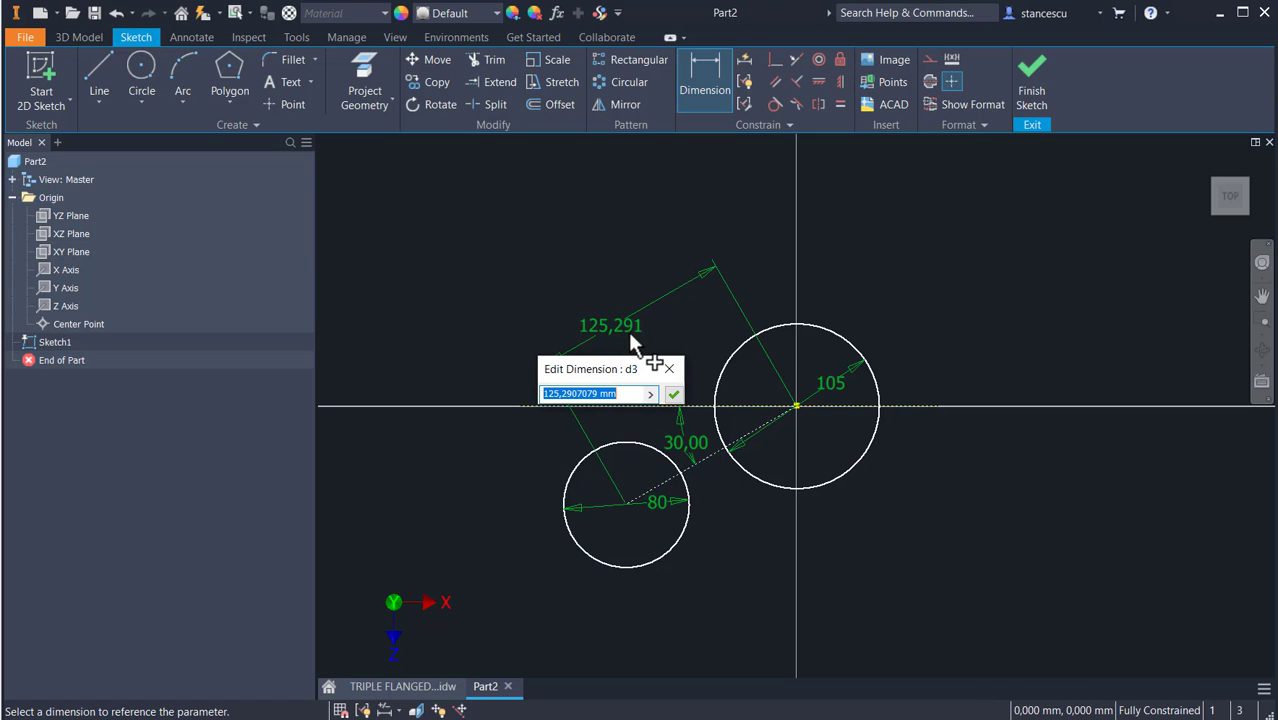
text(90)
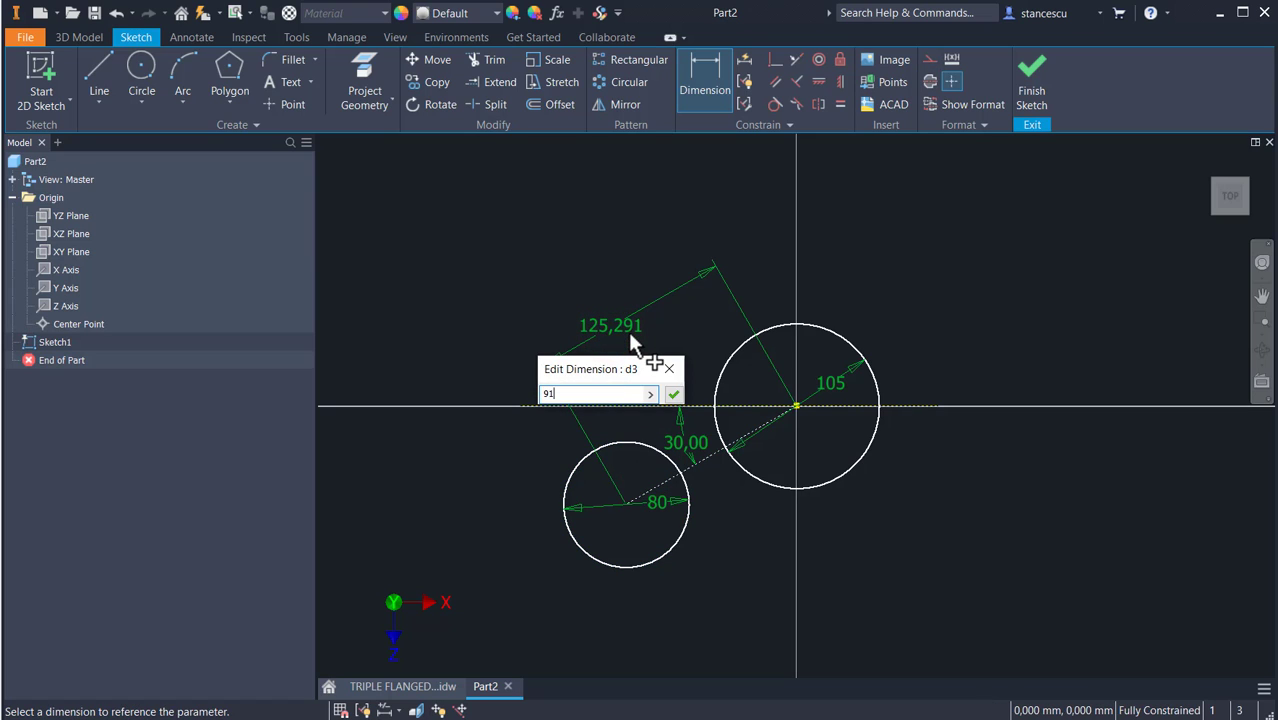
key(Return)
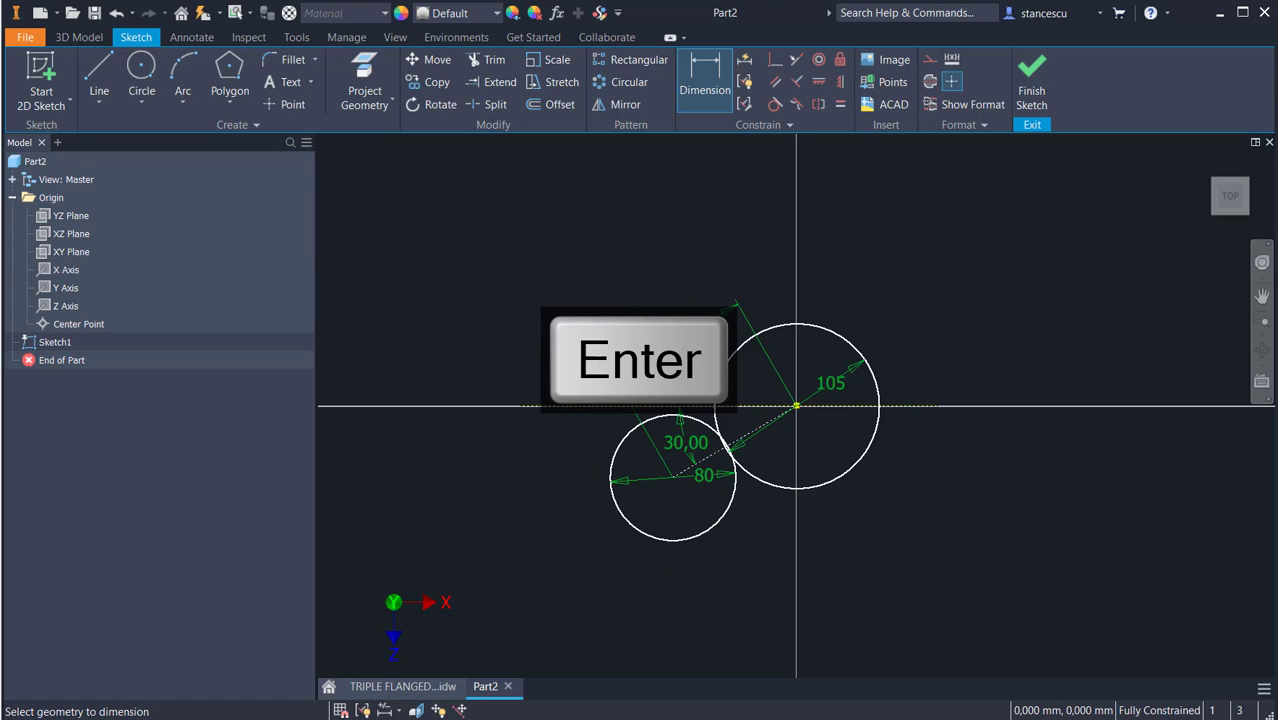
Step: Draw a line tangent to both circles along their upper-left side
click(100, 72)
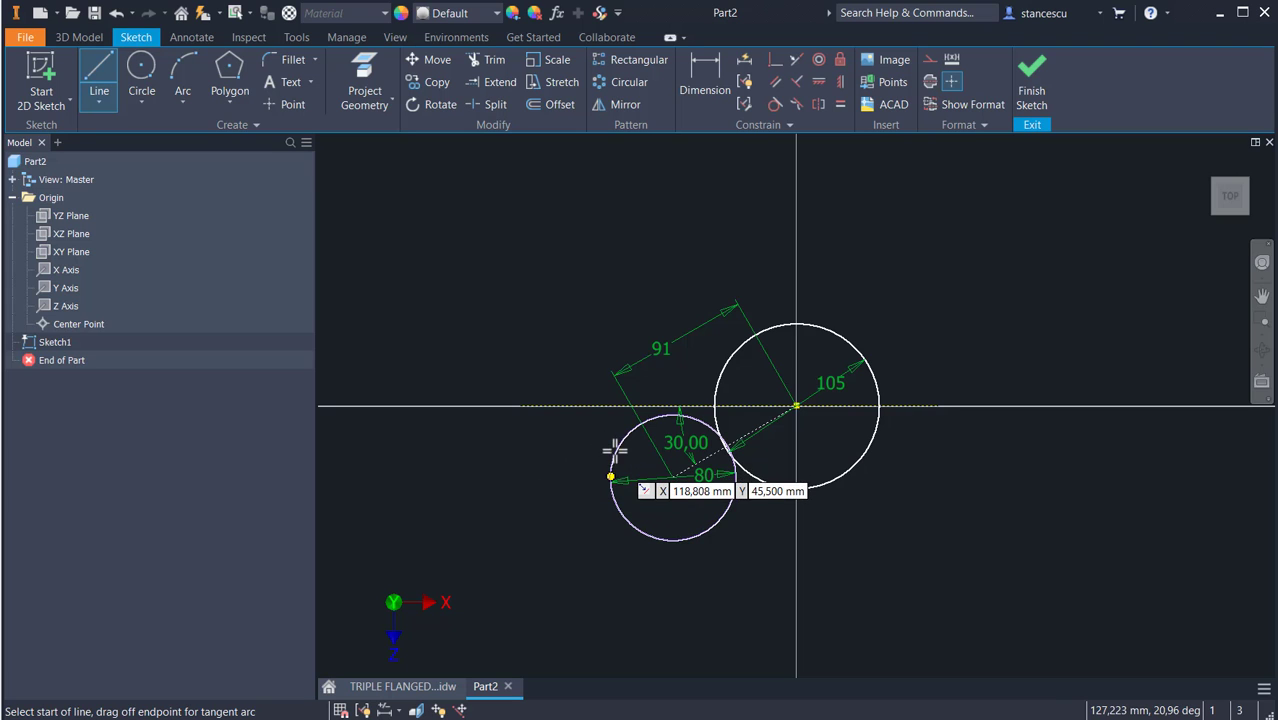
mouse_move(614, 450)
mouse_down()
mouse_move(671, 300)
mouse_move(736, 318)
mouse_move(750, 340)
mouse_up()
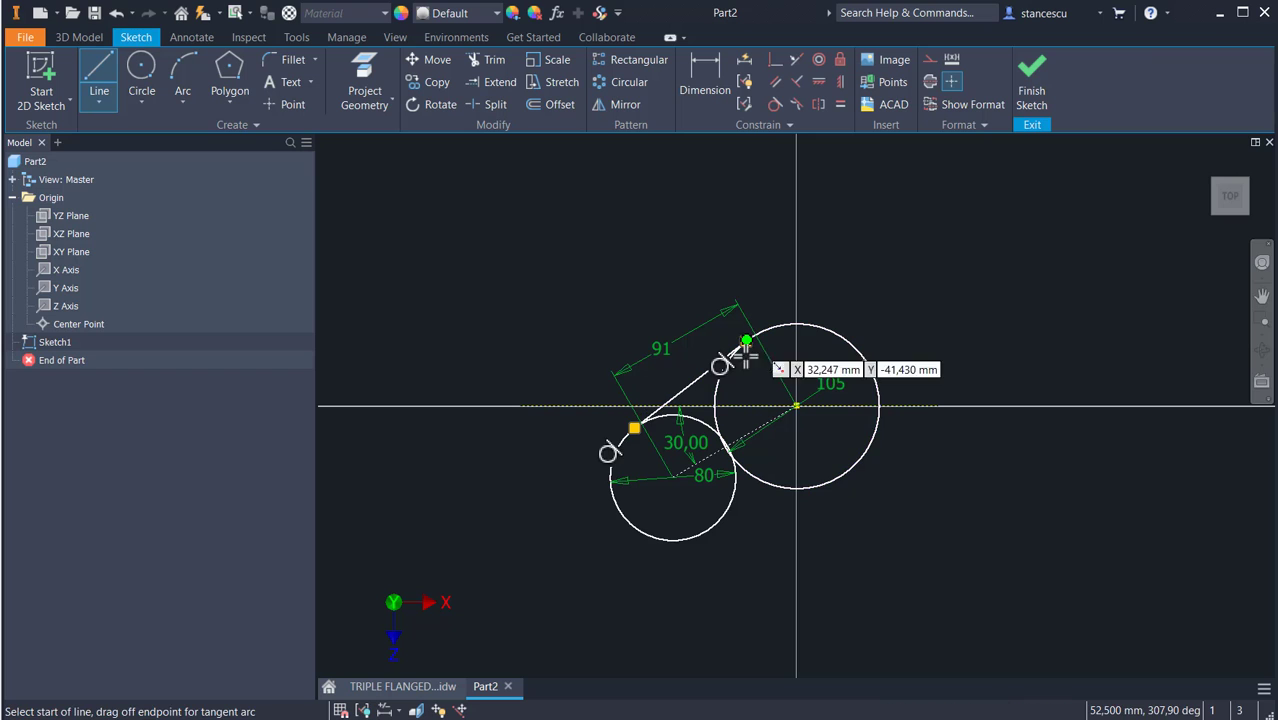
key(Escape)
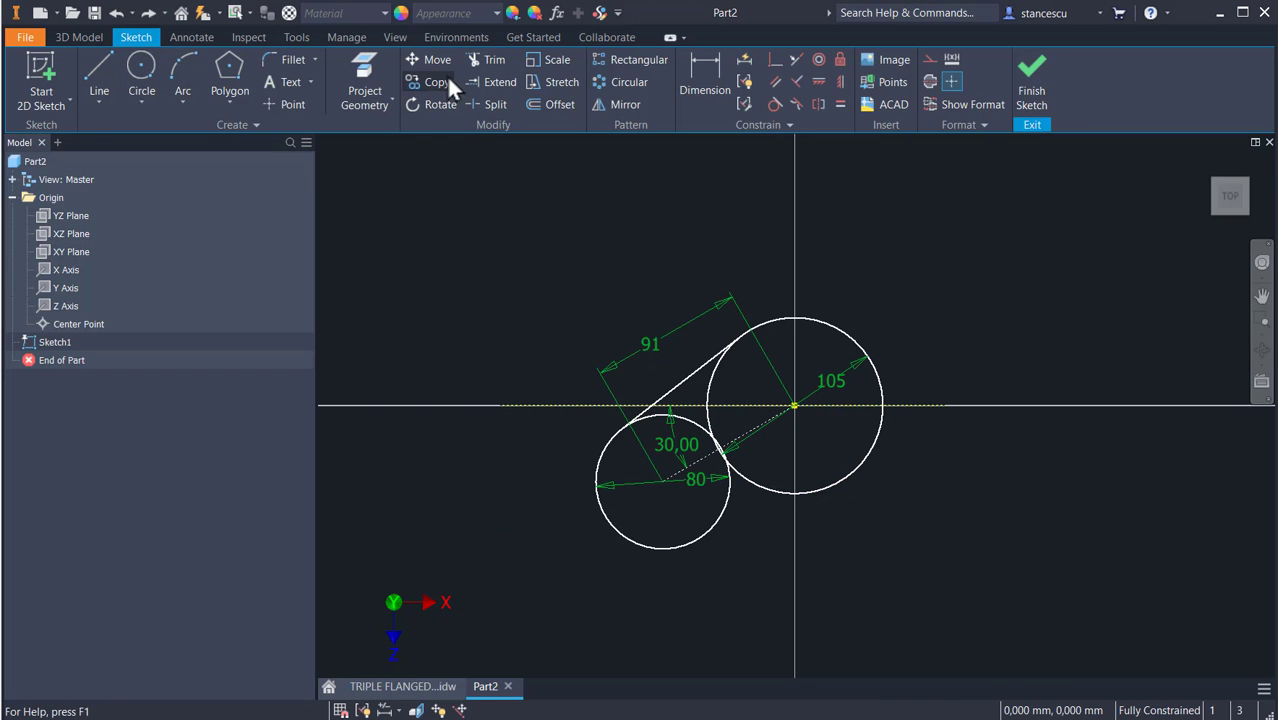
Step: Trim the inner arc segments of both circles between the tangent line and their lower intersection, leaving one continuous flange outline
click(470, 62)
scroll(665, 424, up, 3)
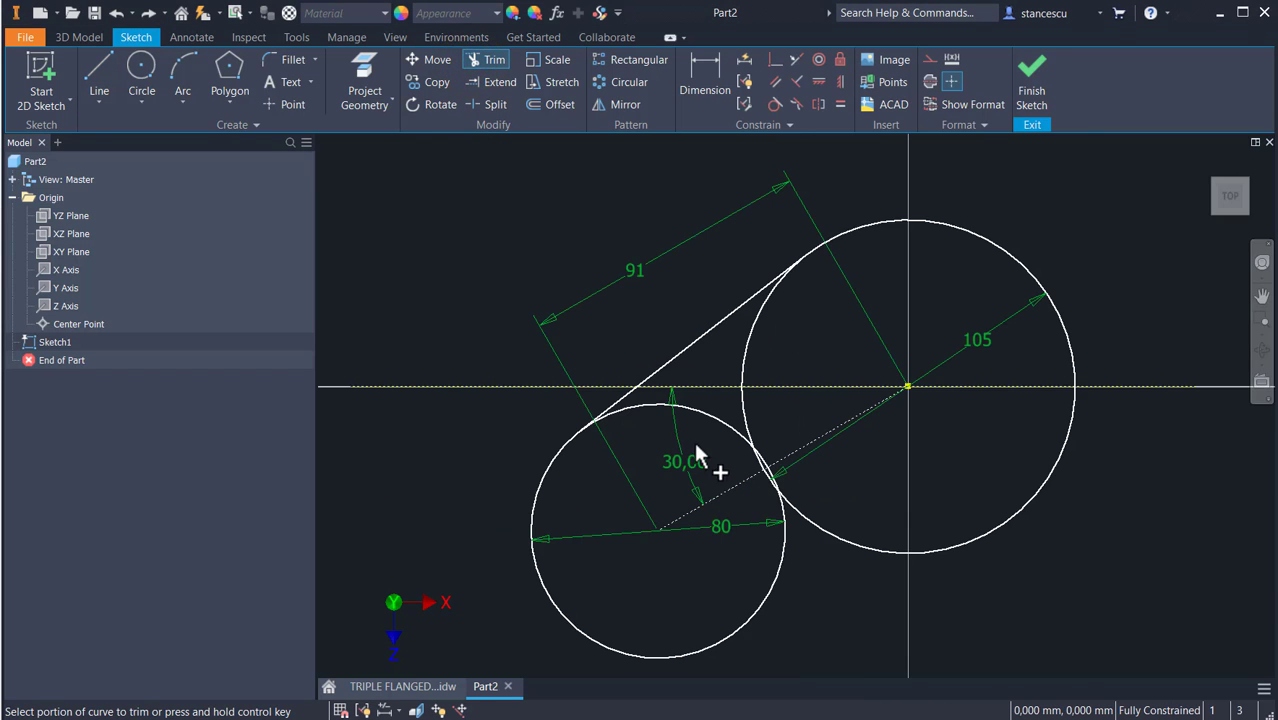
scroll(697, 450, up, 3)
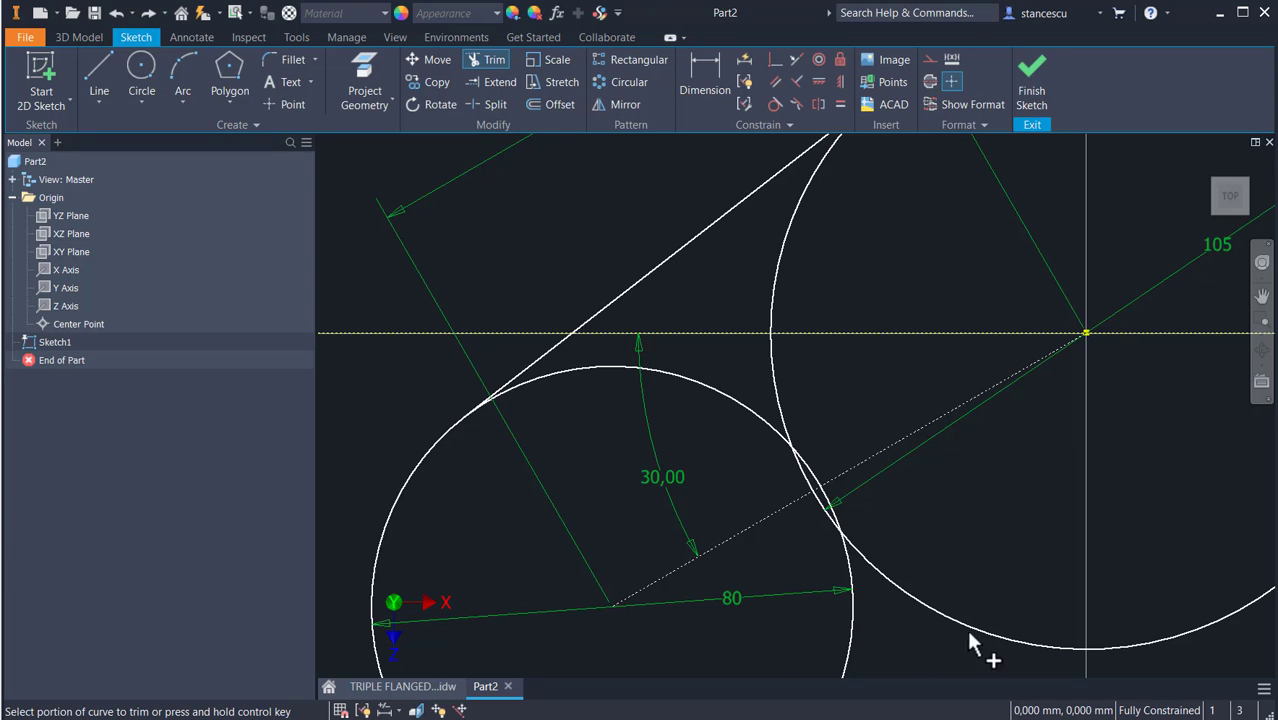
click(549, 374)
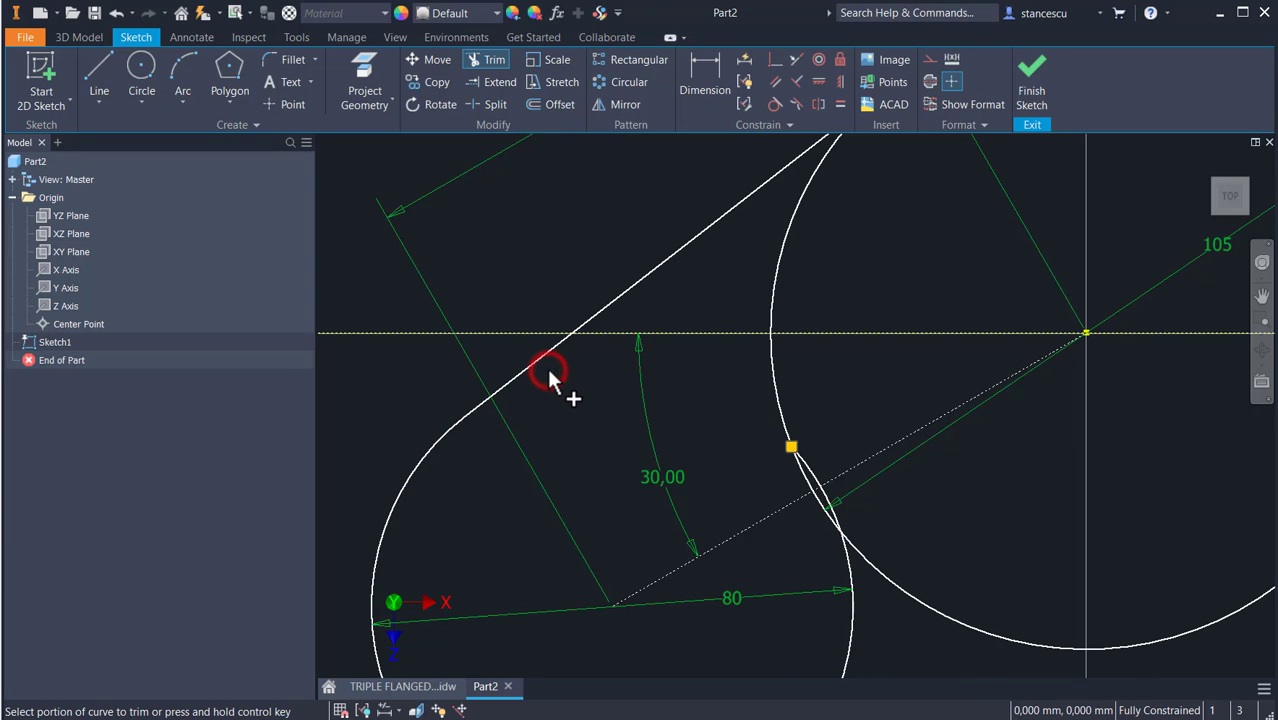
click(772, 397)
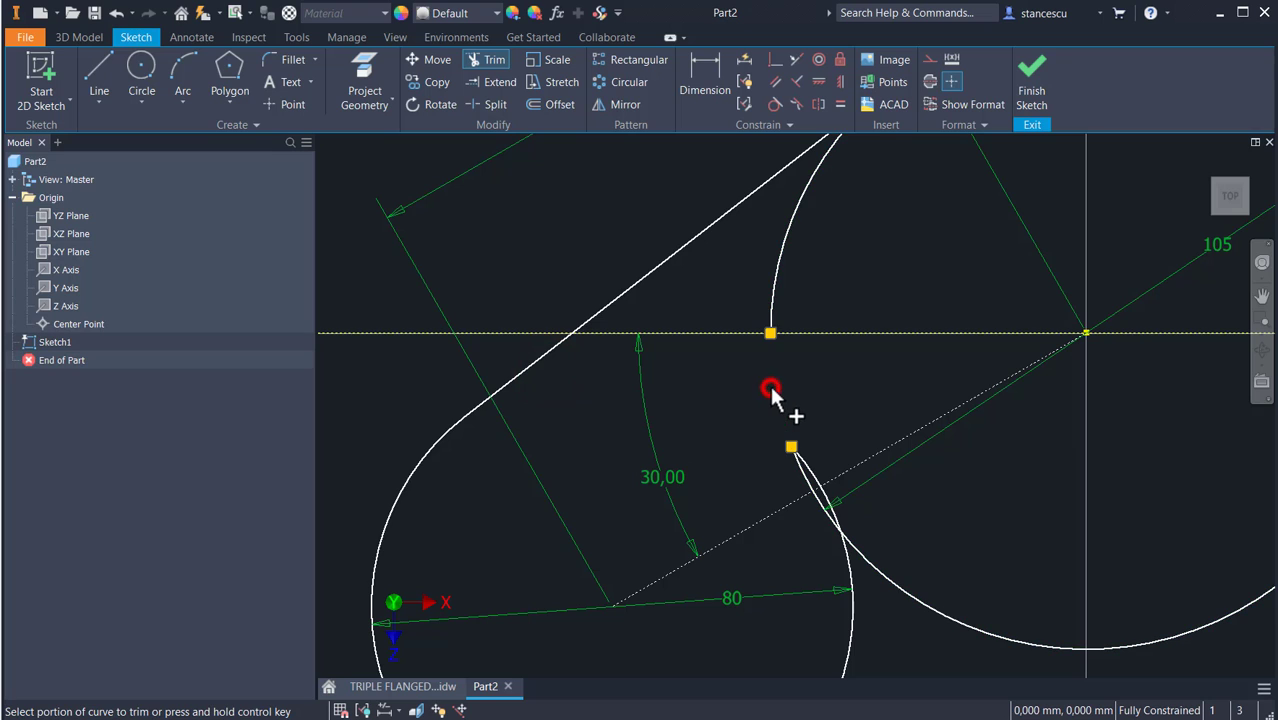
click(775, 292)
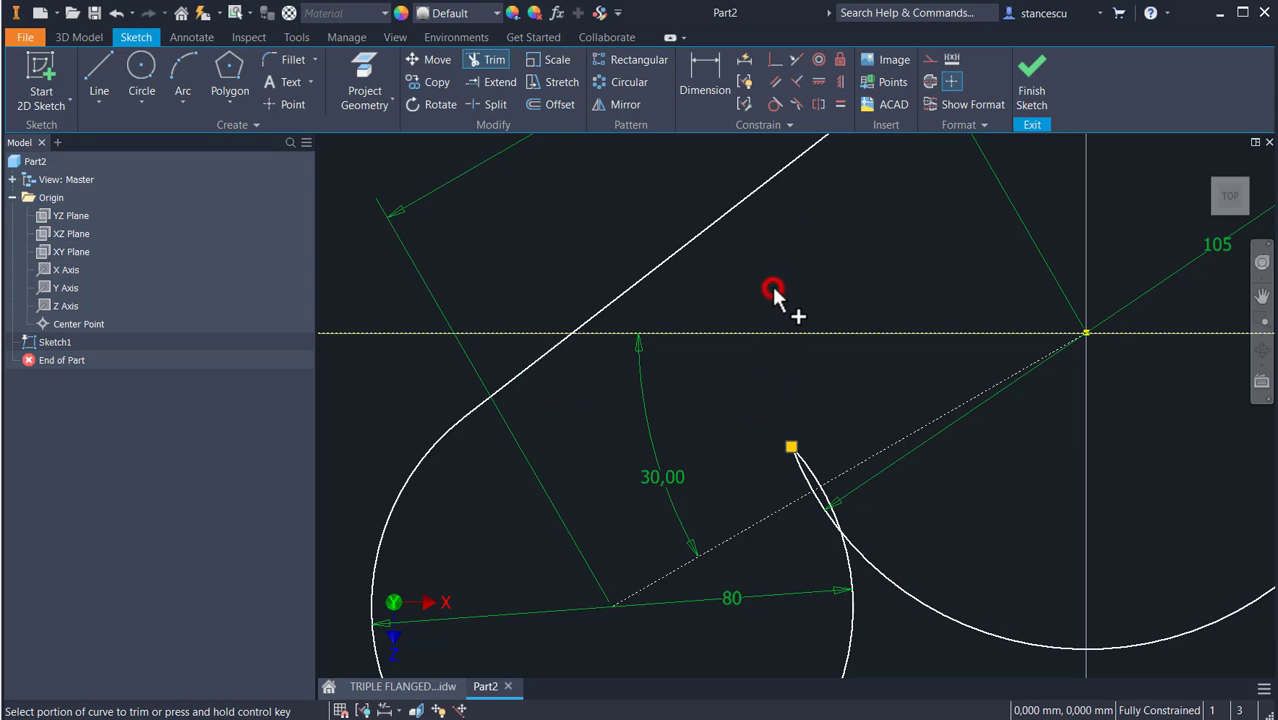
click(801, 479)
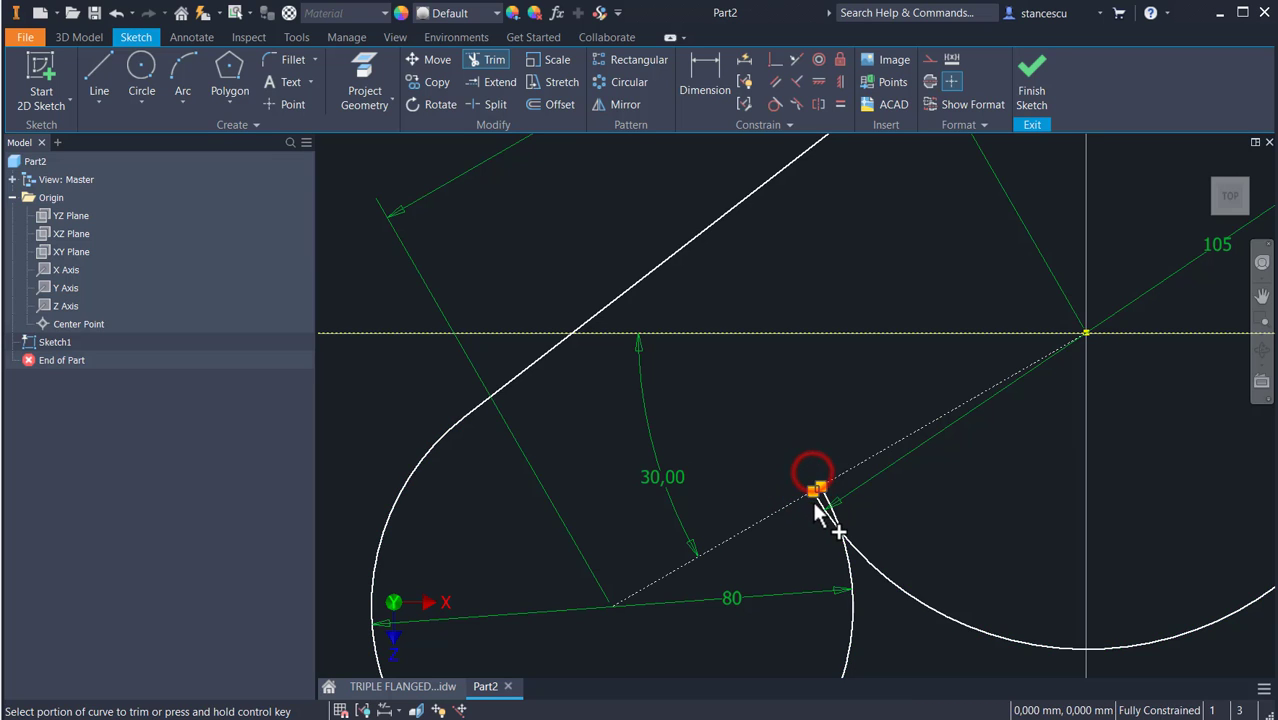
click(821, 506)
key(Home)
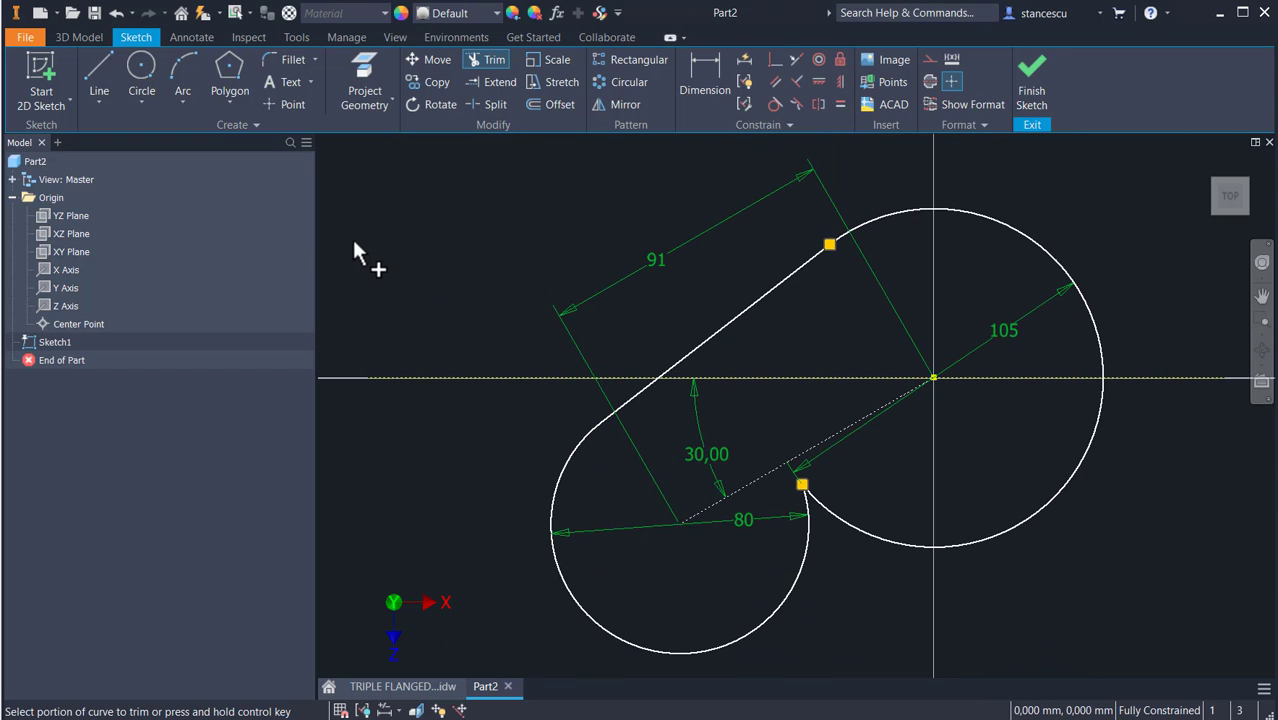
Step: Round the notch where the two flange arcs meet with an 8 mm fillet and finish the sketch
click(285, 57)
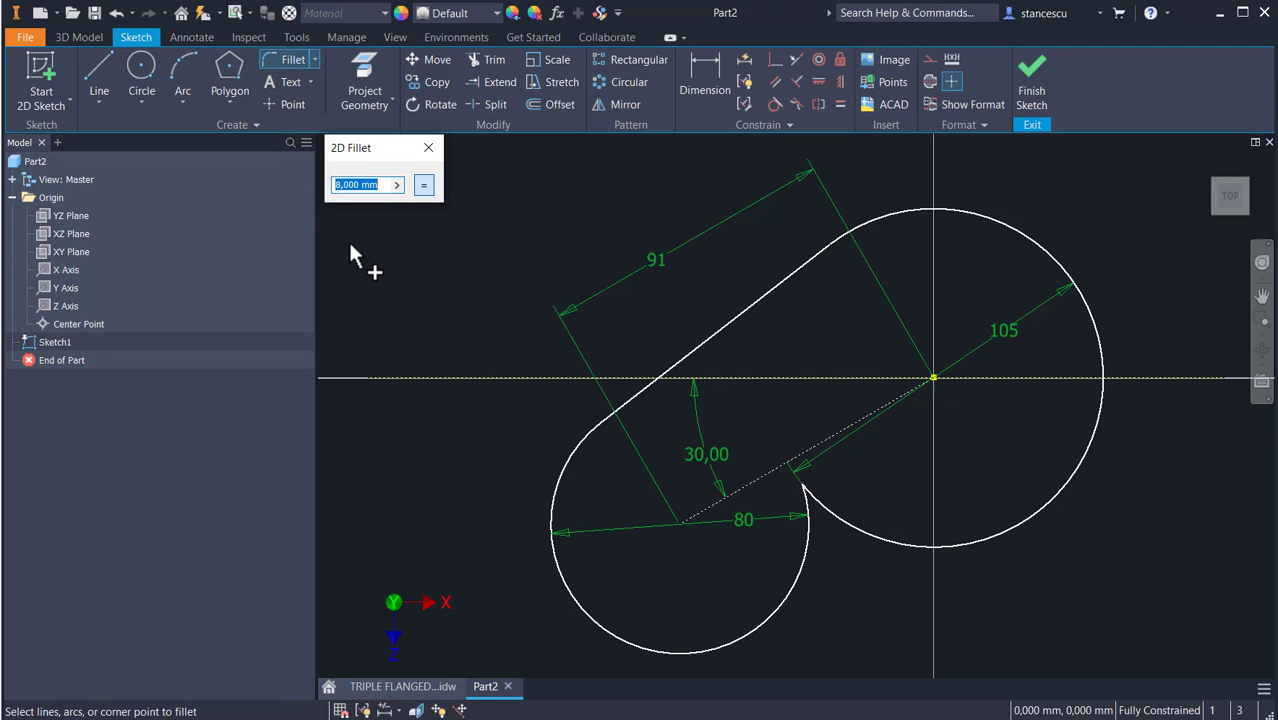
text(8)
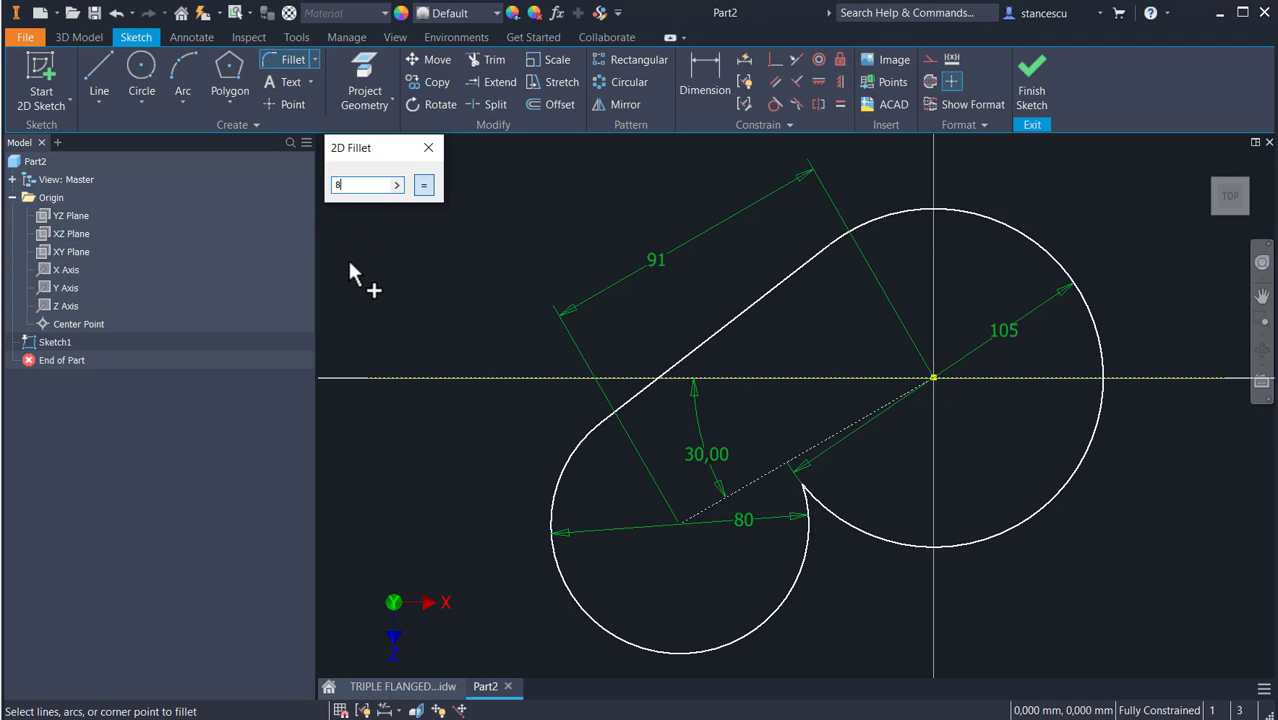
click(799, 565)
click(845, 525)
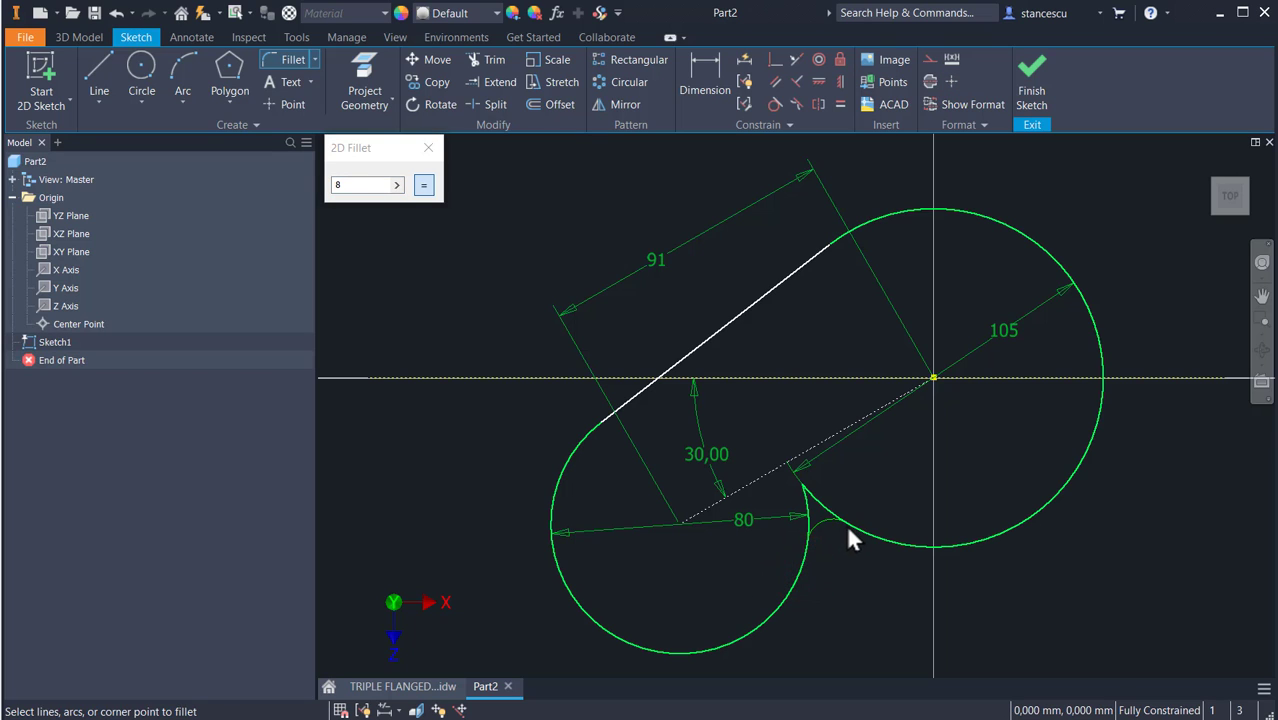
click(846, 524)
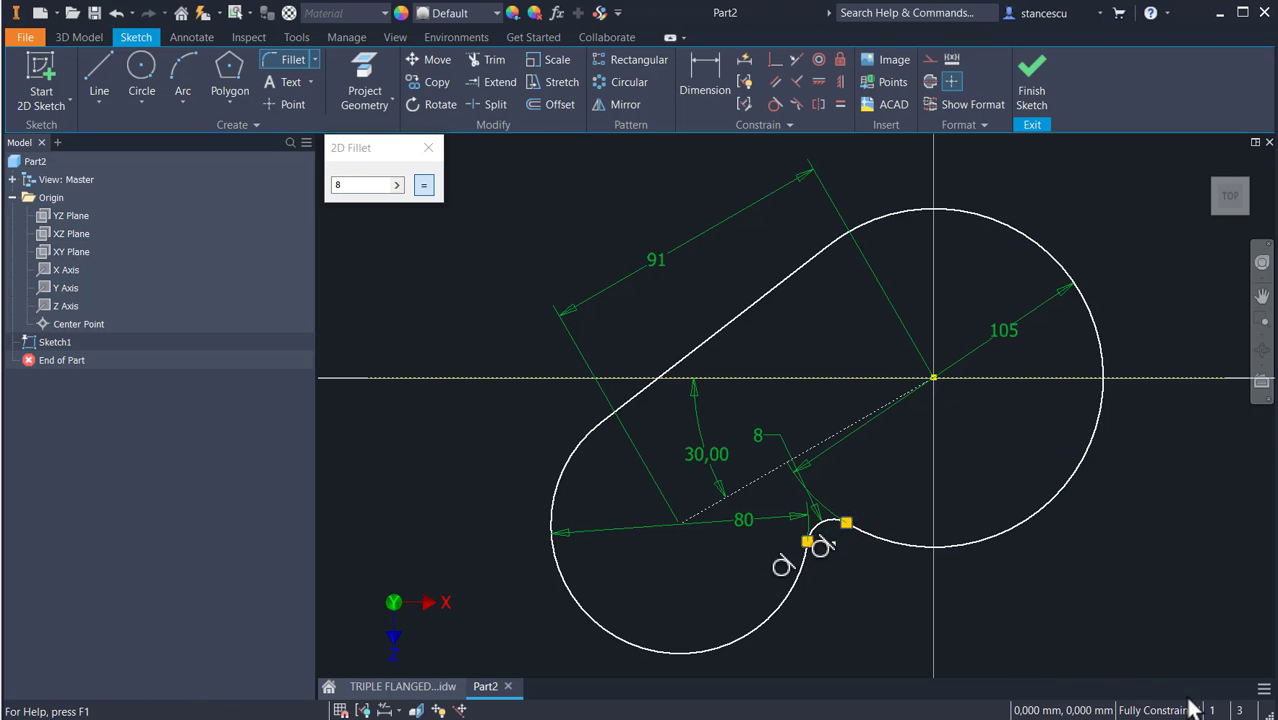
click(1031, 82)
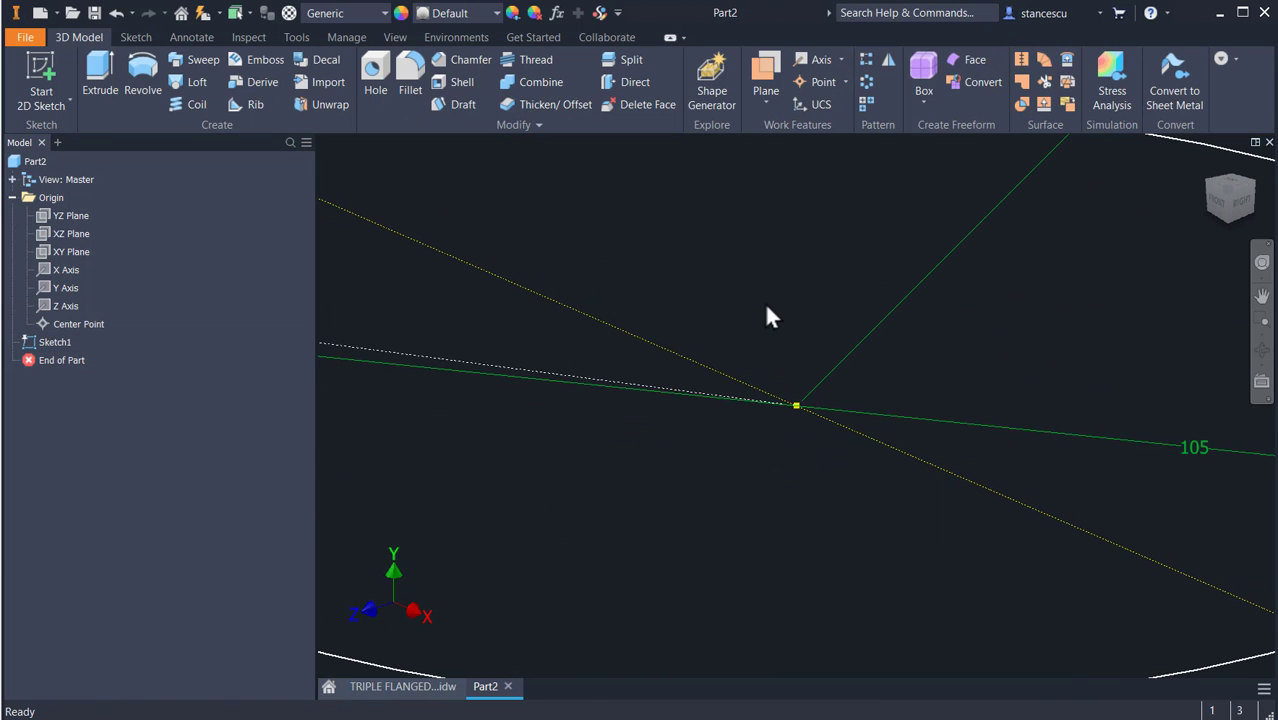
key(F6)
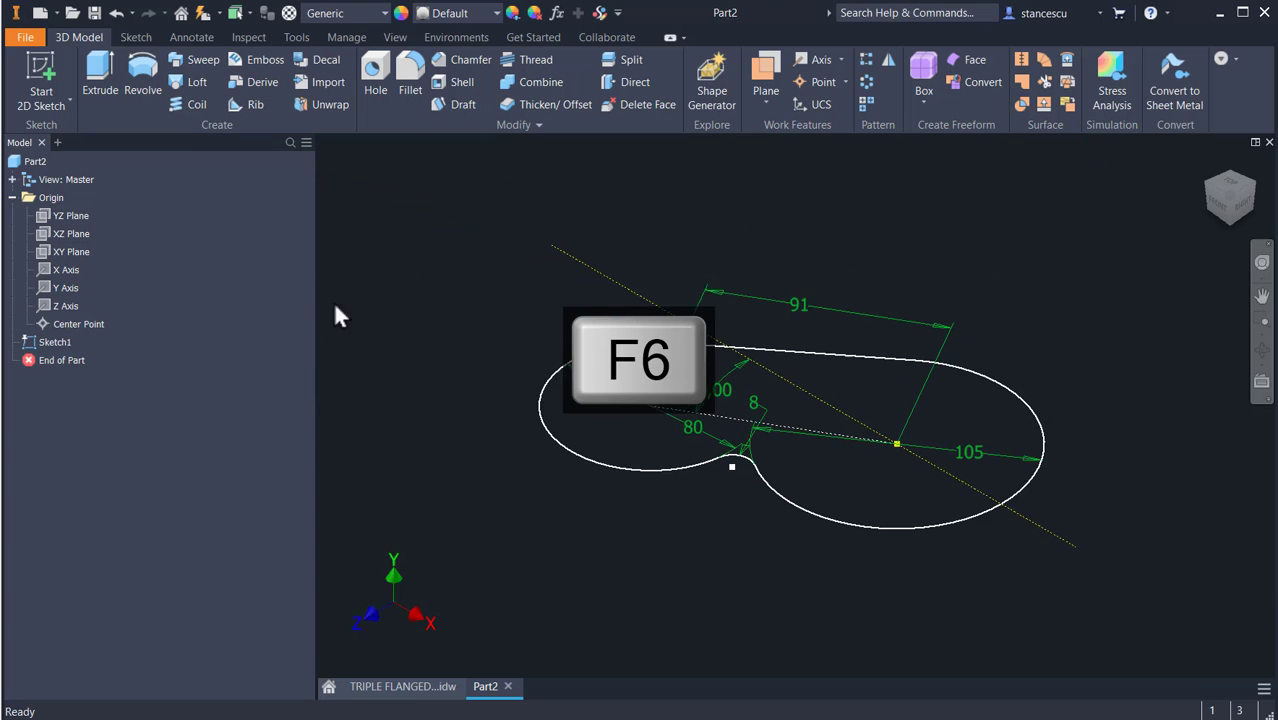
Step: Check the base flange thickness in the TRIPLE FLANGED CONNECTOR drawing and extrude the flange outline 10 mm as a new solid
click(377, 688)
middle_drag(553, 333, 555, 558)
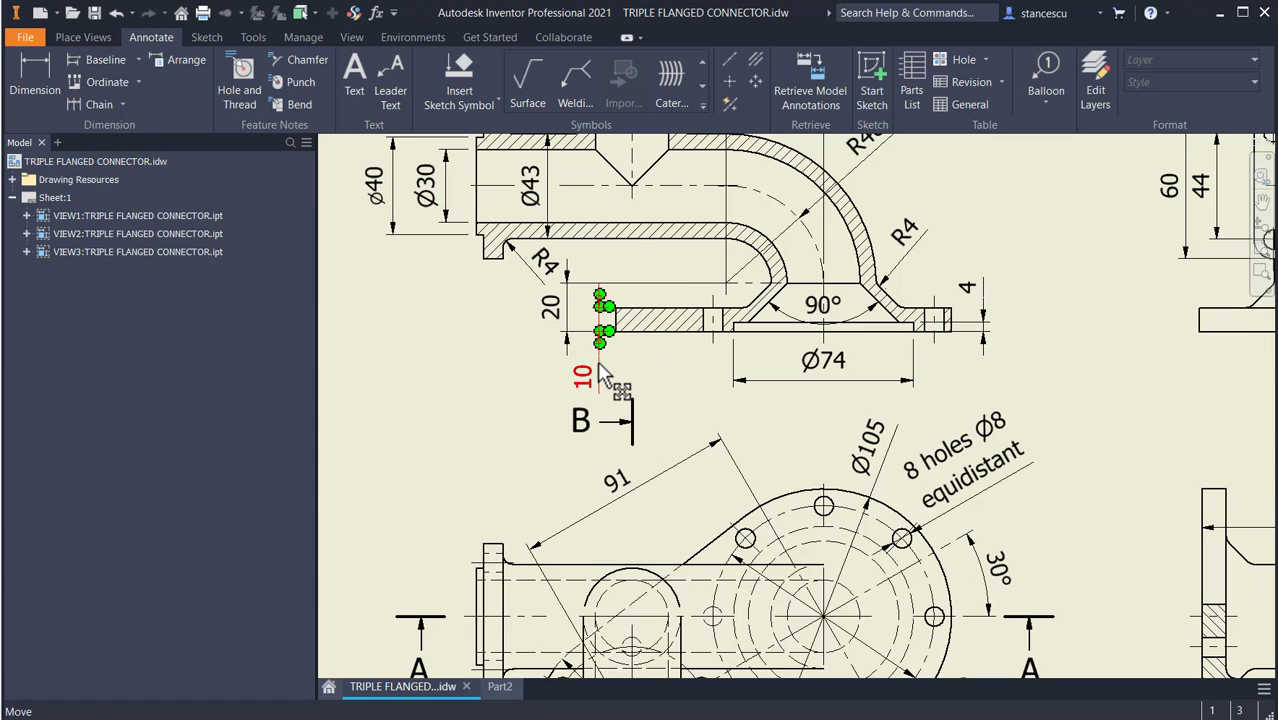
click(497, 686)
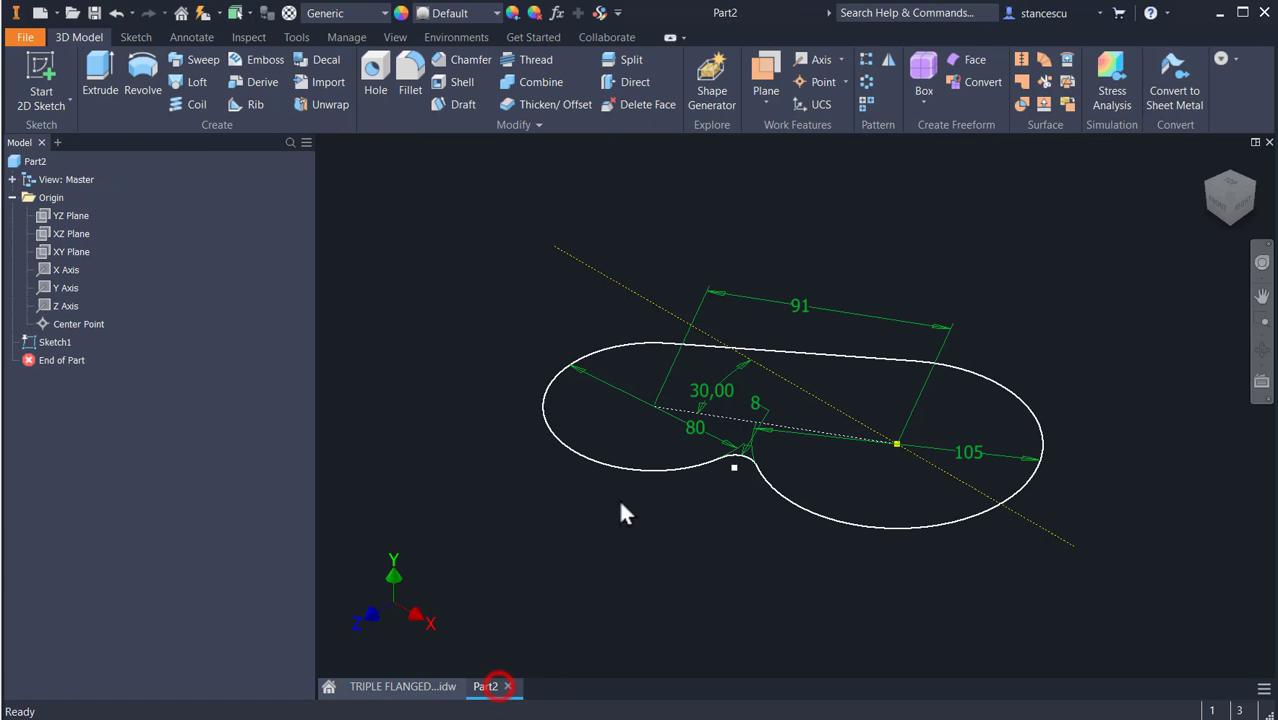
click(100, 72)
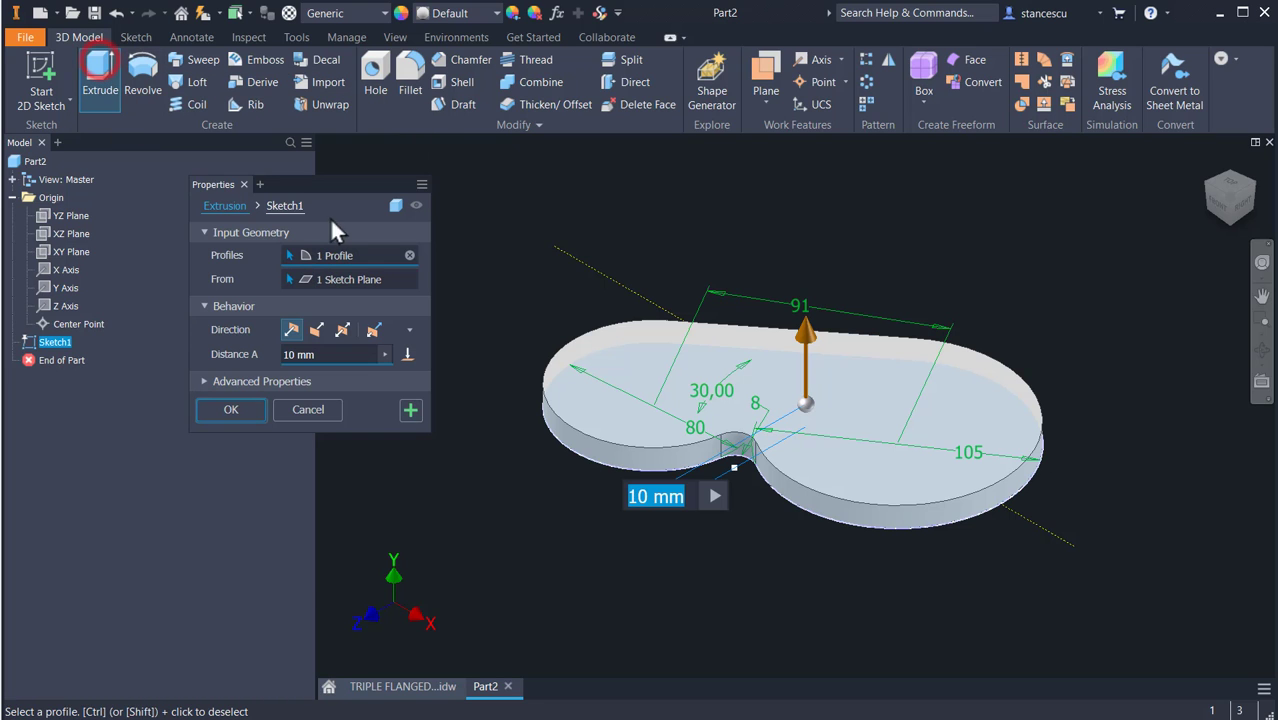
click(220, 418)
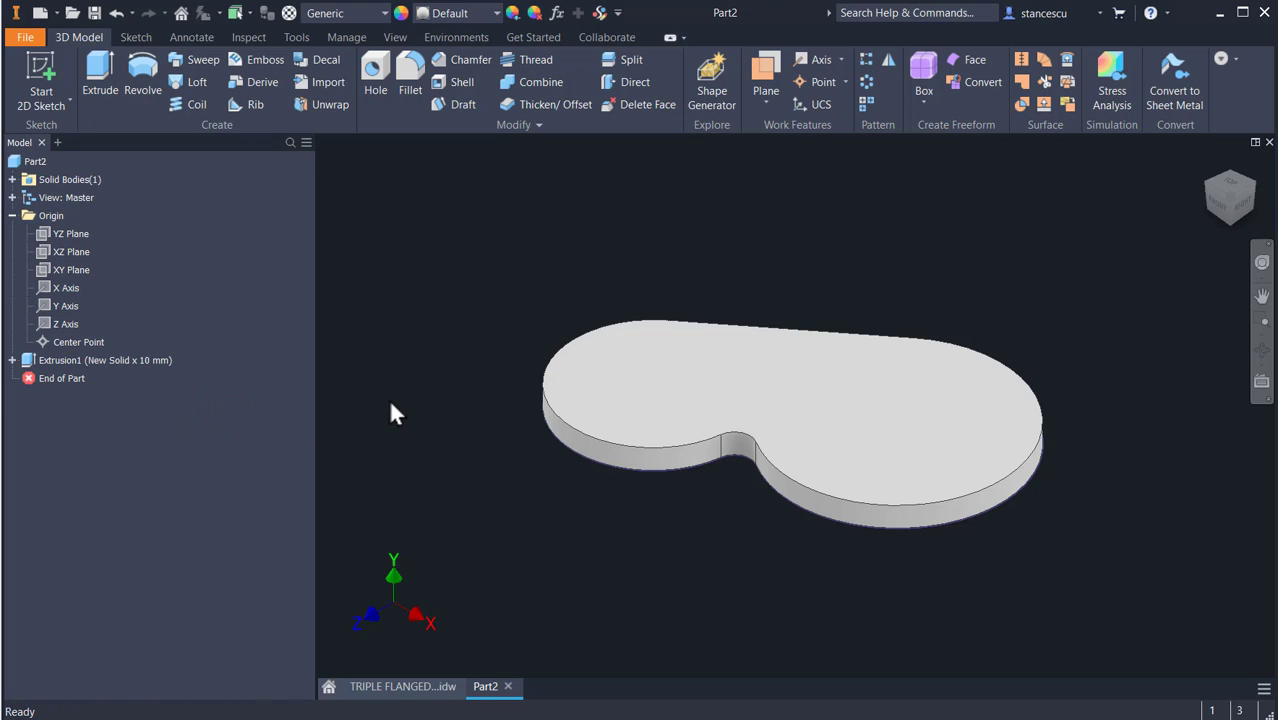
key(F6)
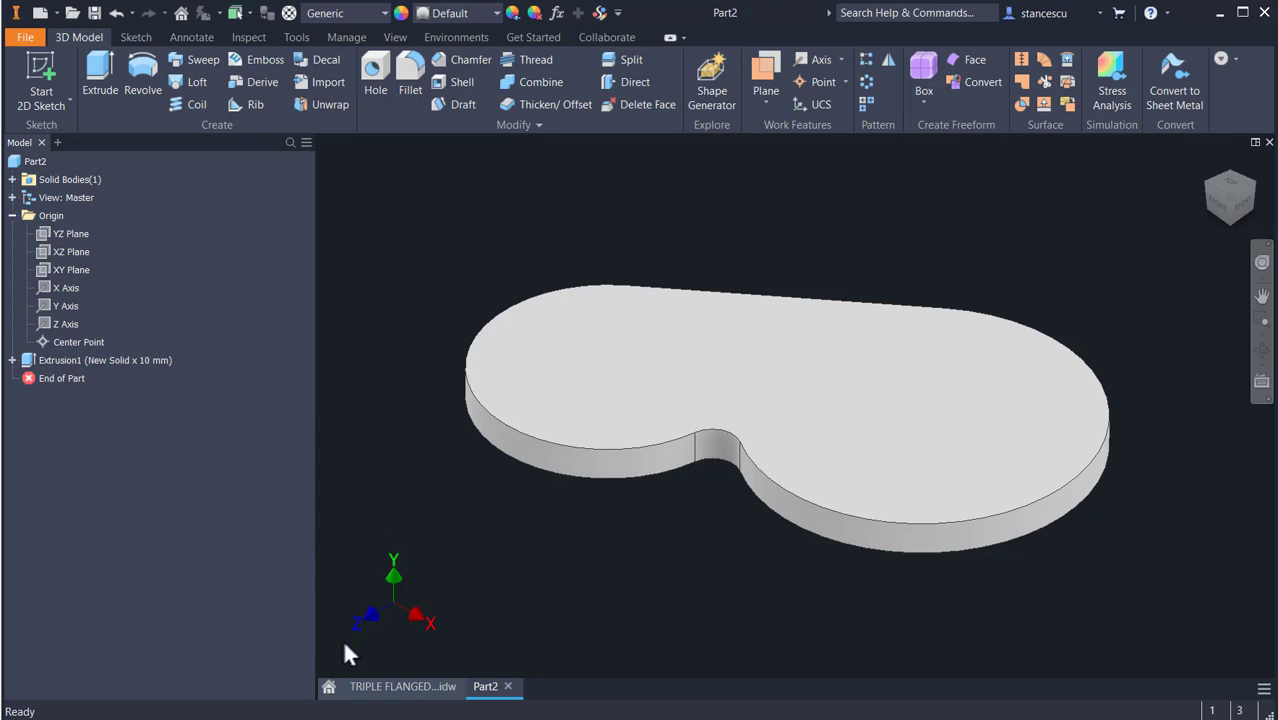
Step: Start a new sketch on the origin XY plane and slice the model graphics at the sketch plane
mouse_move(391, 690)
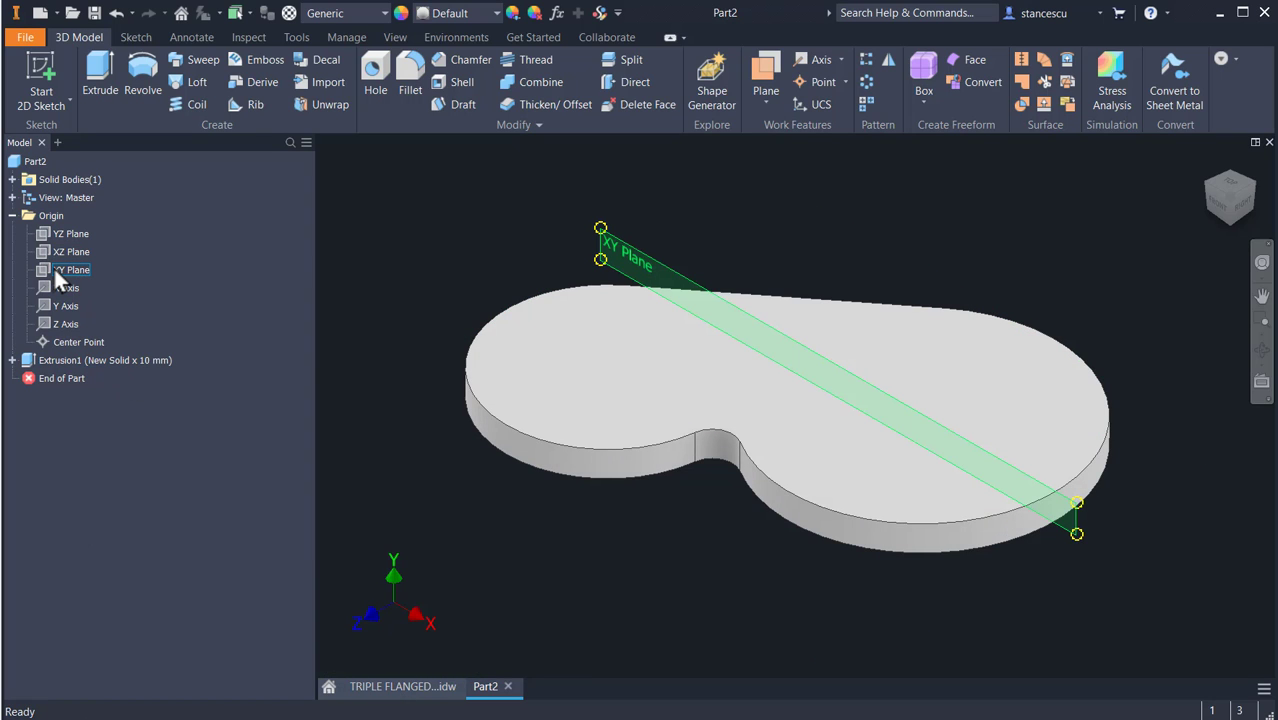
click(55, 271)
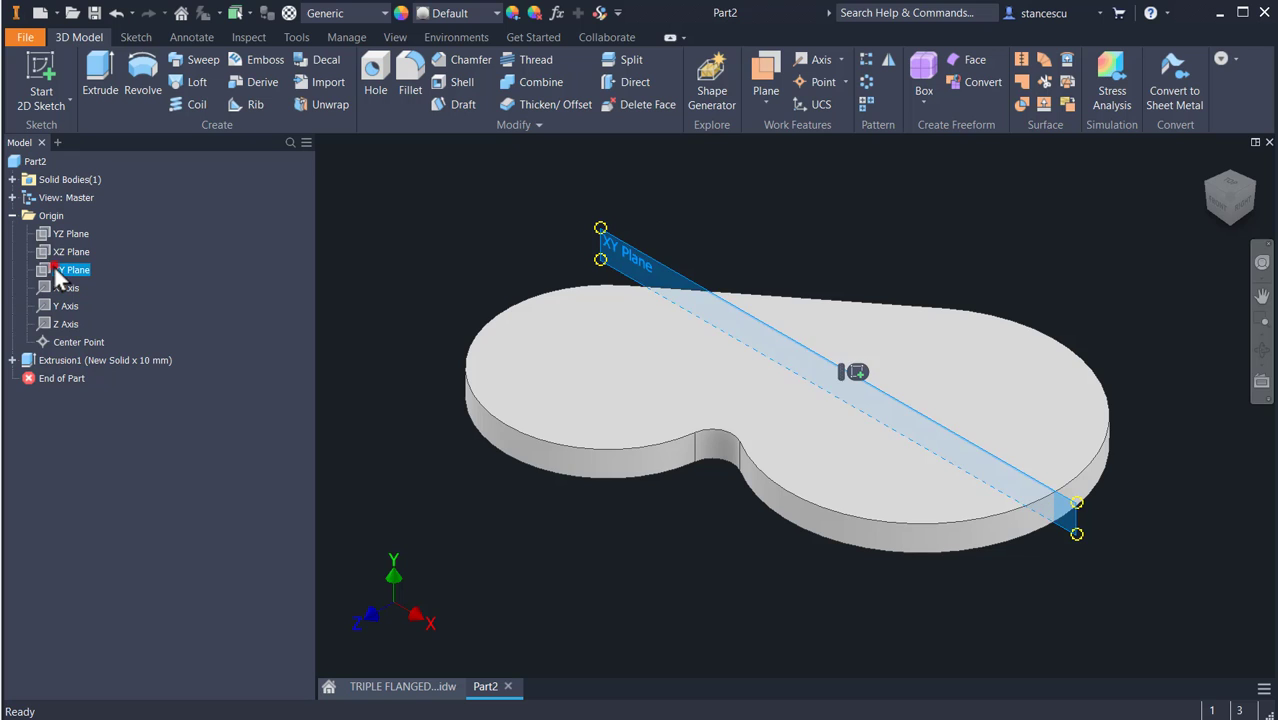
click(854, 373)
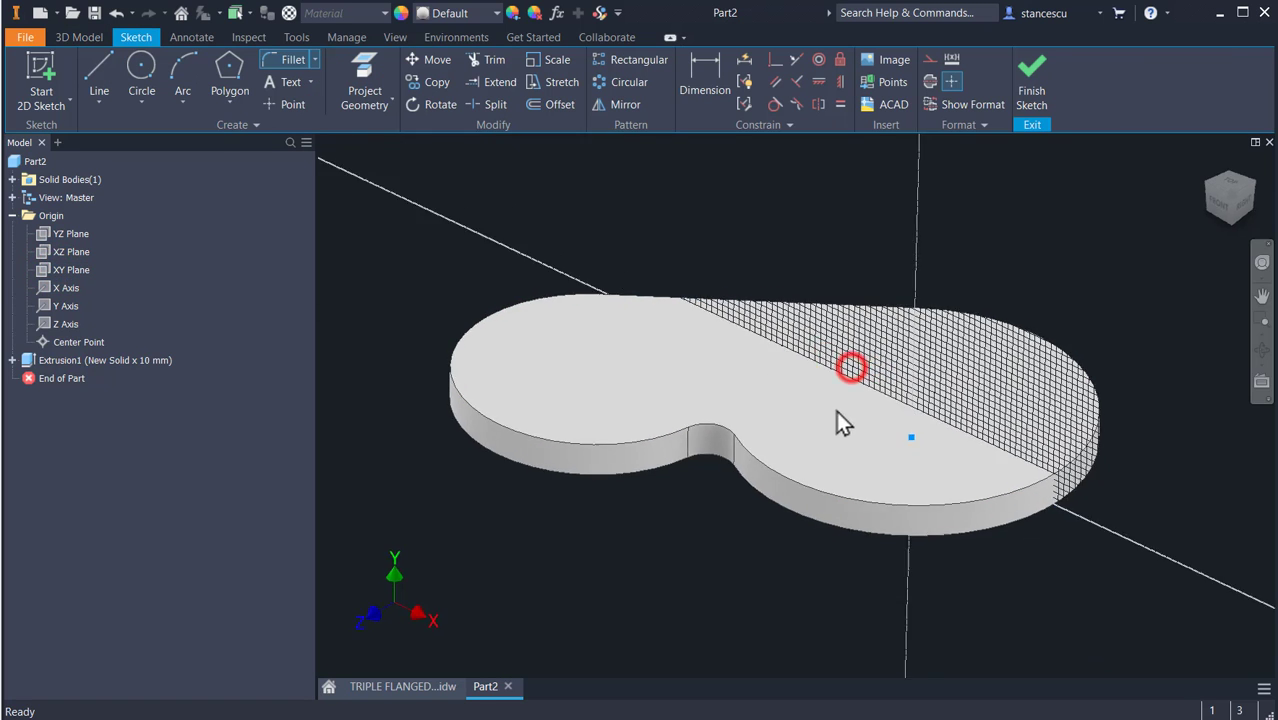
key(F7)
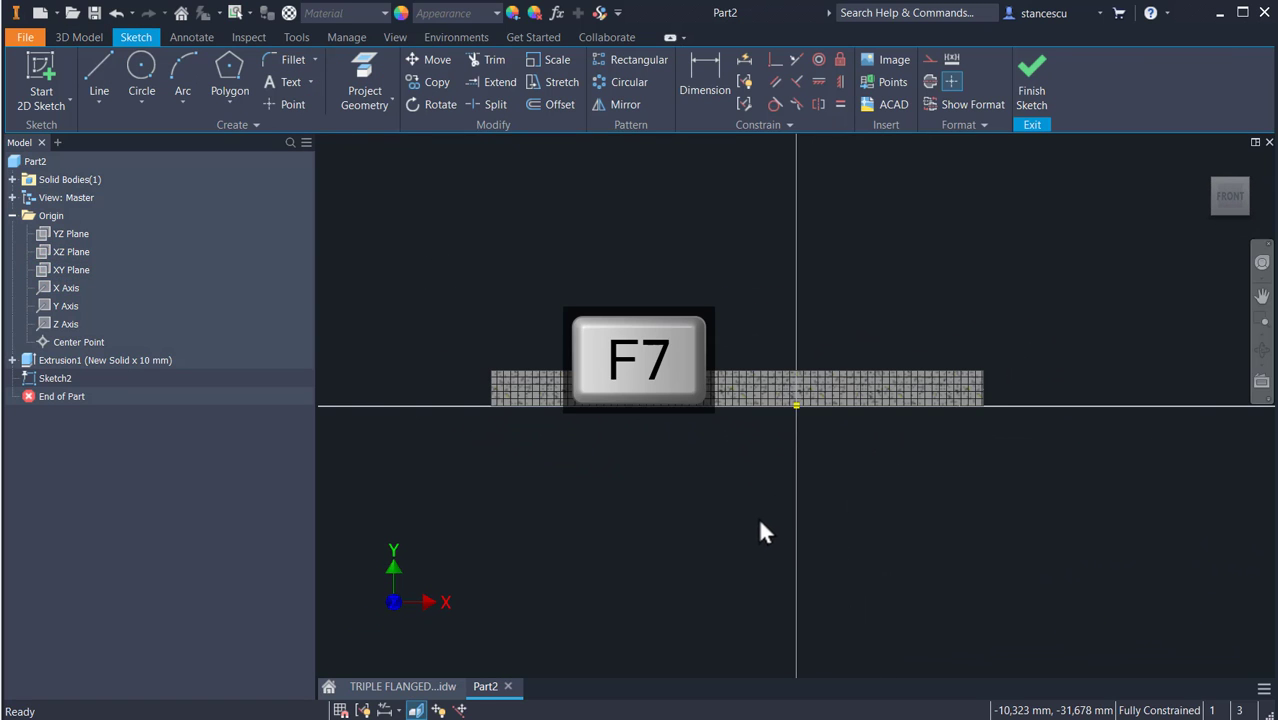
Step: Examine the conical transition above the large base flange in section A-A of the TRIPLE FLANGED CONNECTOR drawing, including its angle, height, diameter and fillets
click(403, 687)
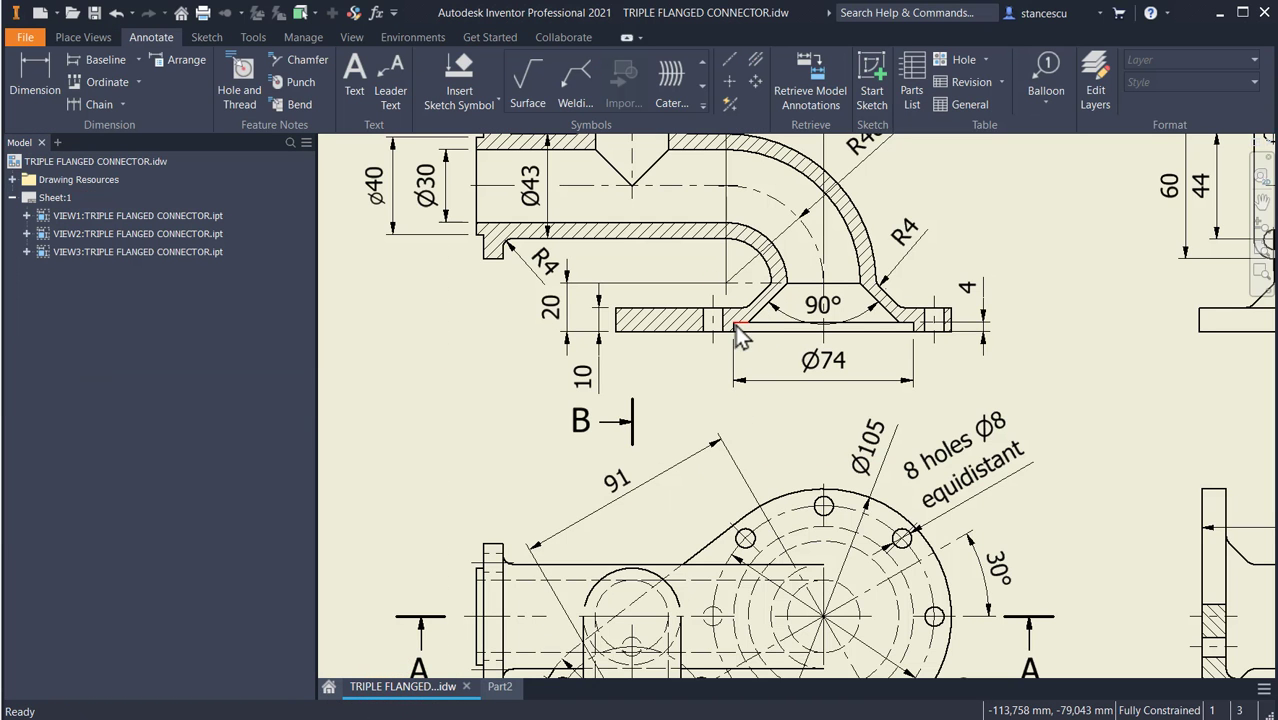
click(776, 296)
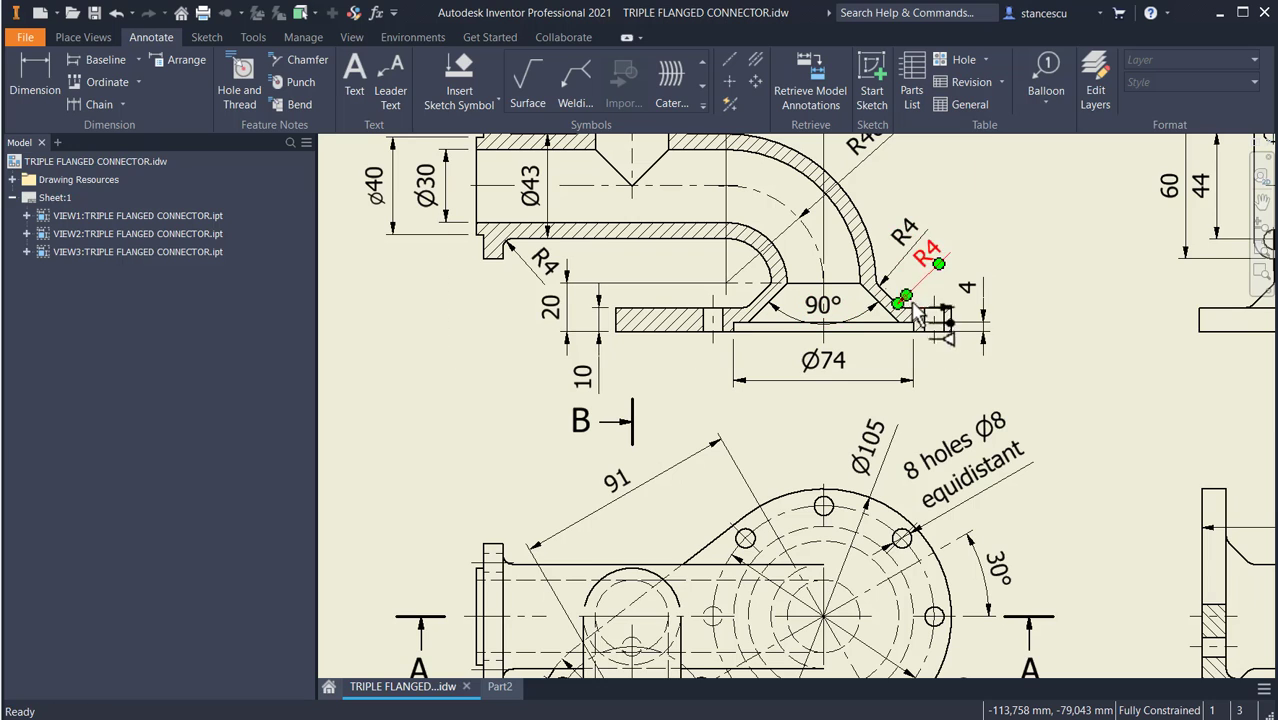
click(818, 368)
scroll(822, 383, down, 3)
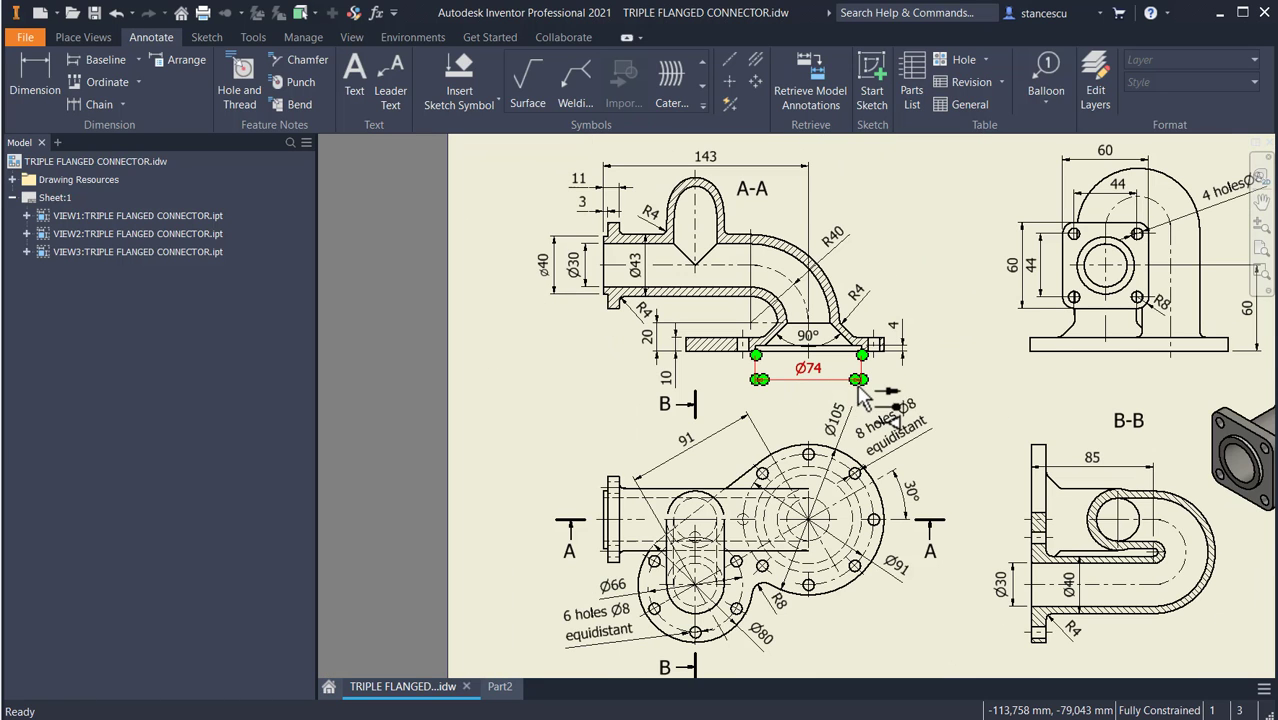
click(910, 360)
click(816, 390)
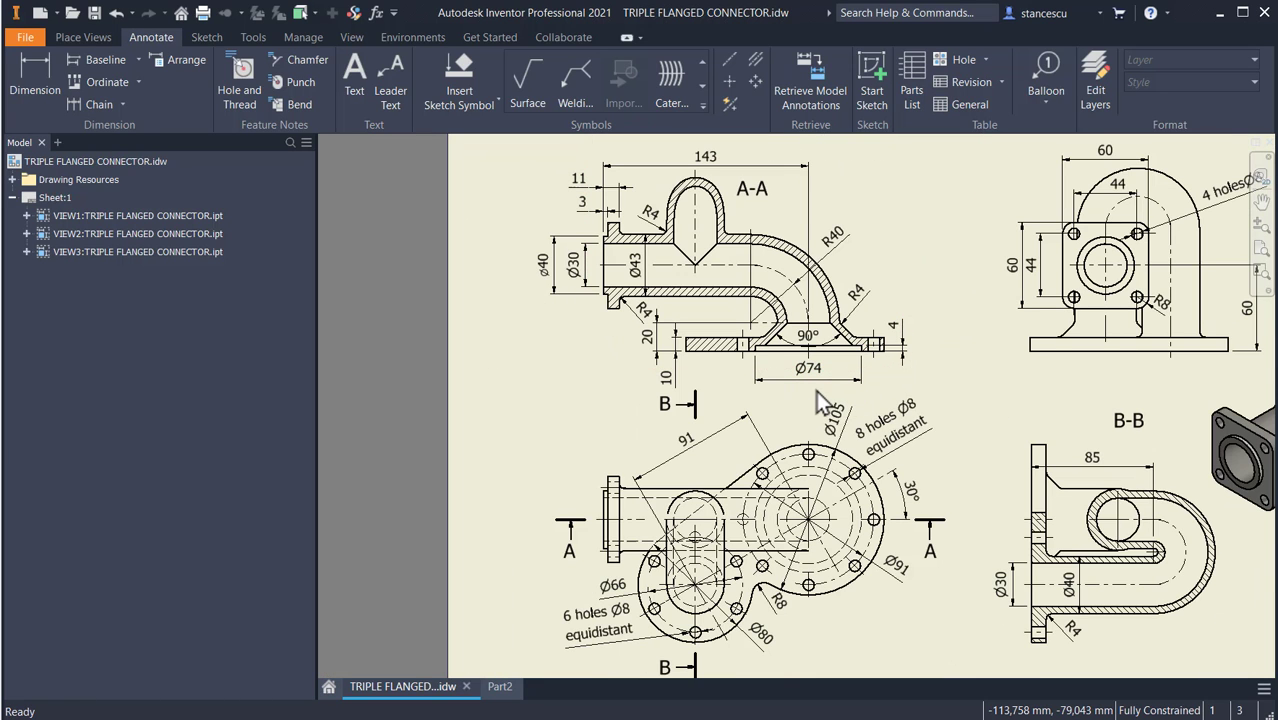
scroll(816, 390, up, 4)
middle_drag(780, 390, 836, 500)
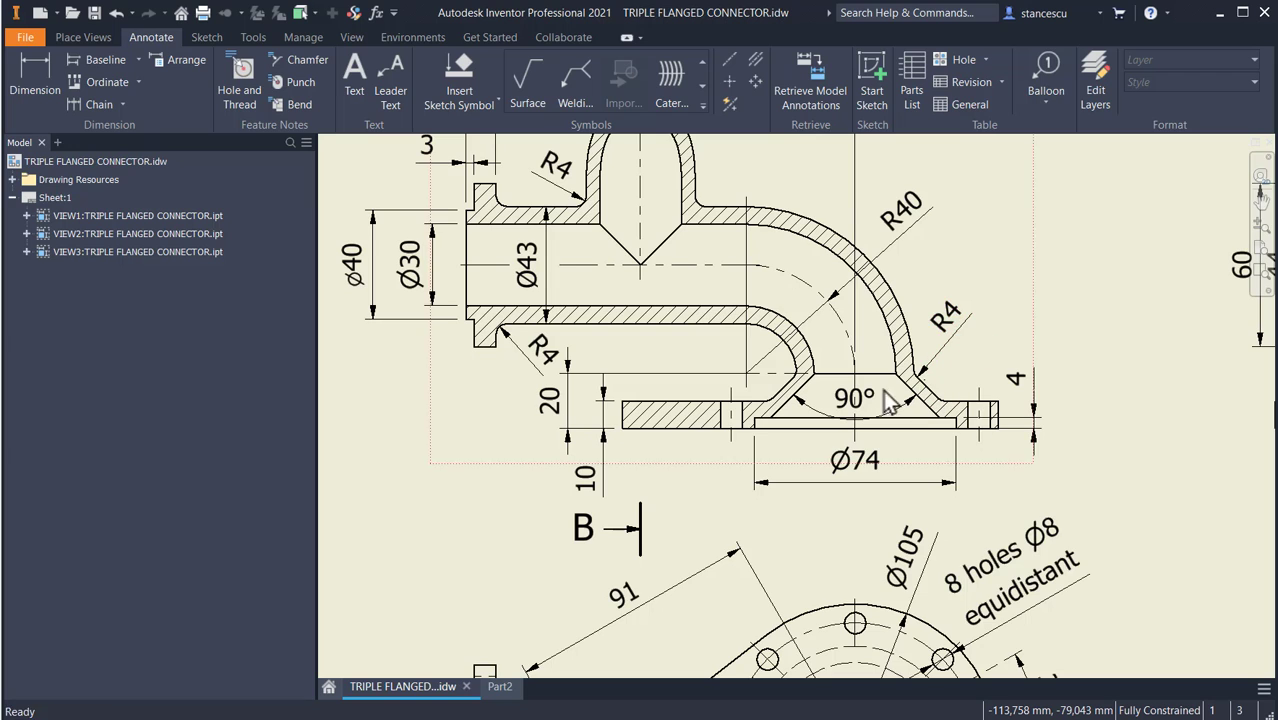
click(499, 687)
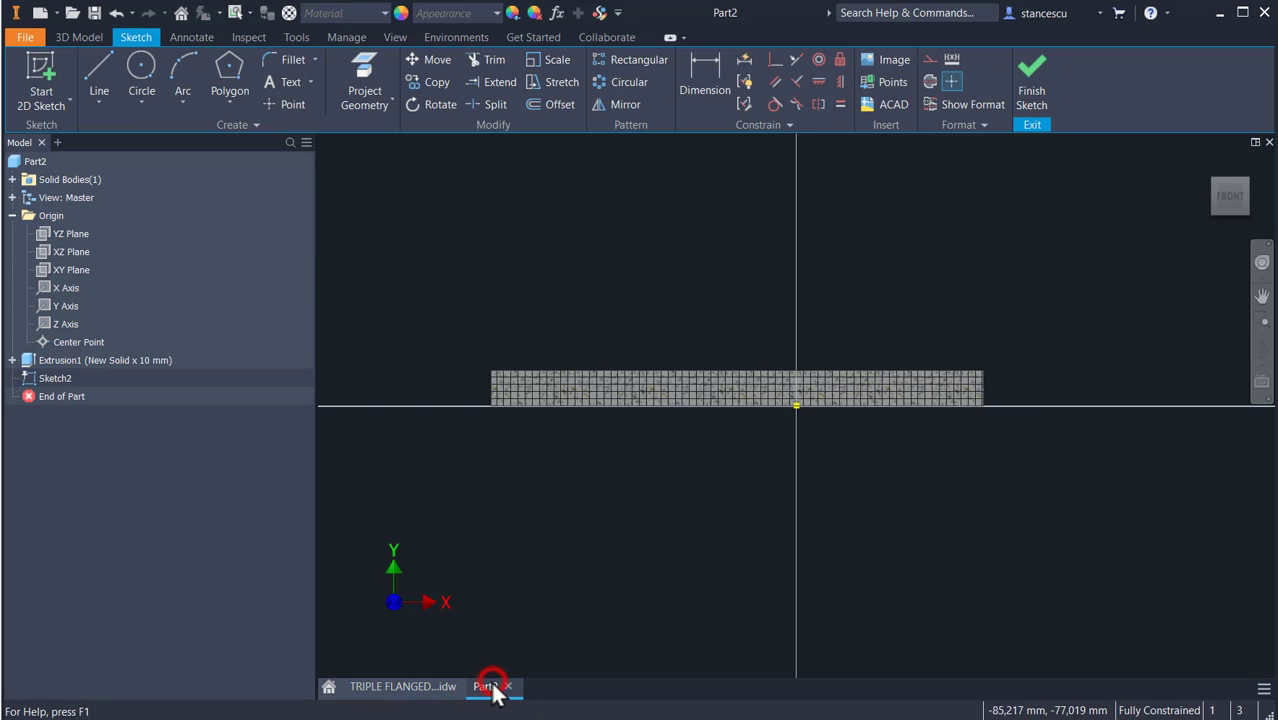
Step: Sketch a closed four-sided half-cone profile on the flange's top edge, about 43 mm along the base and 13 mm high, with its vertical side above the origin
click(96, 73)
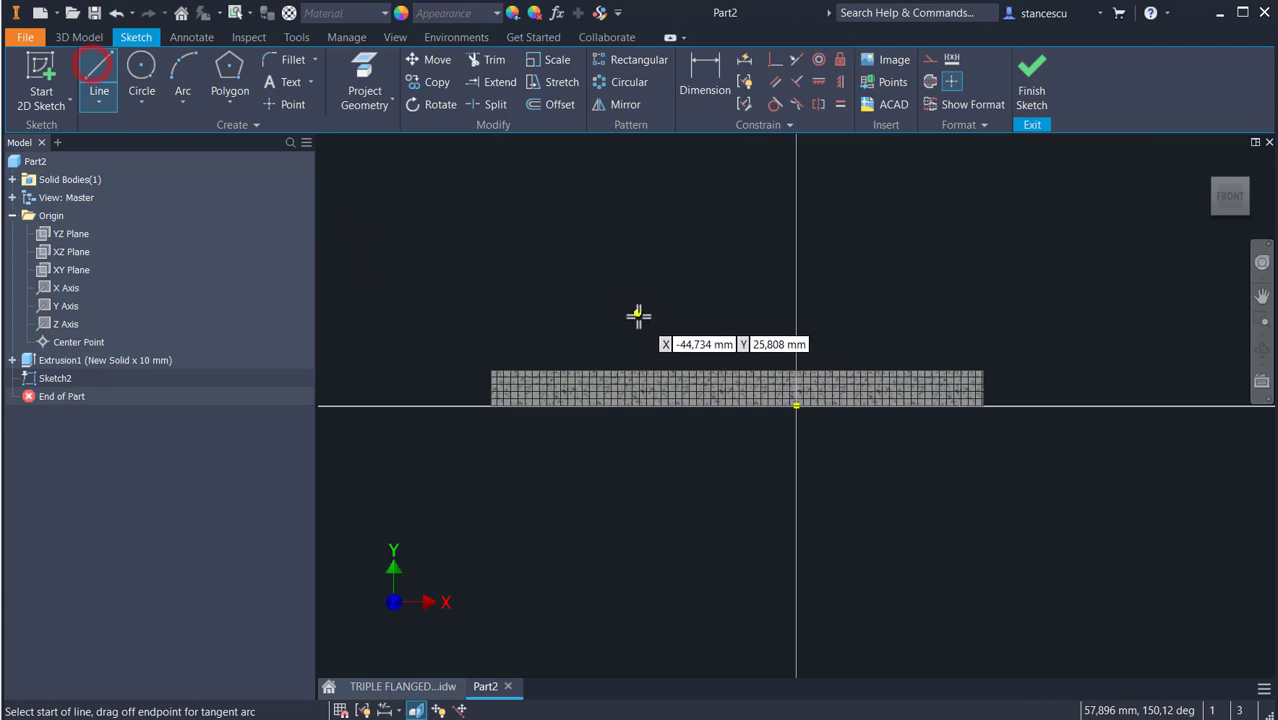
click(642, 369)
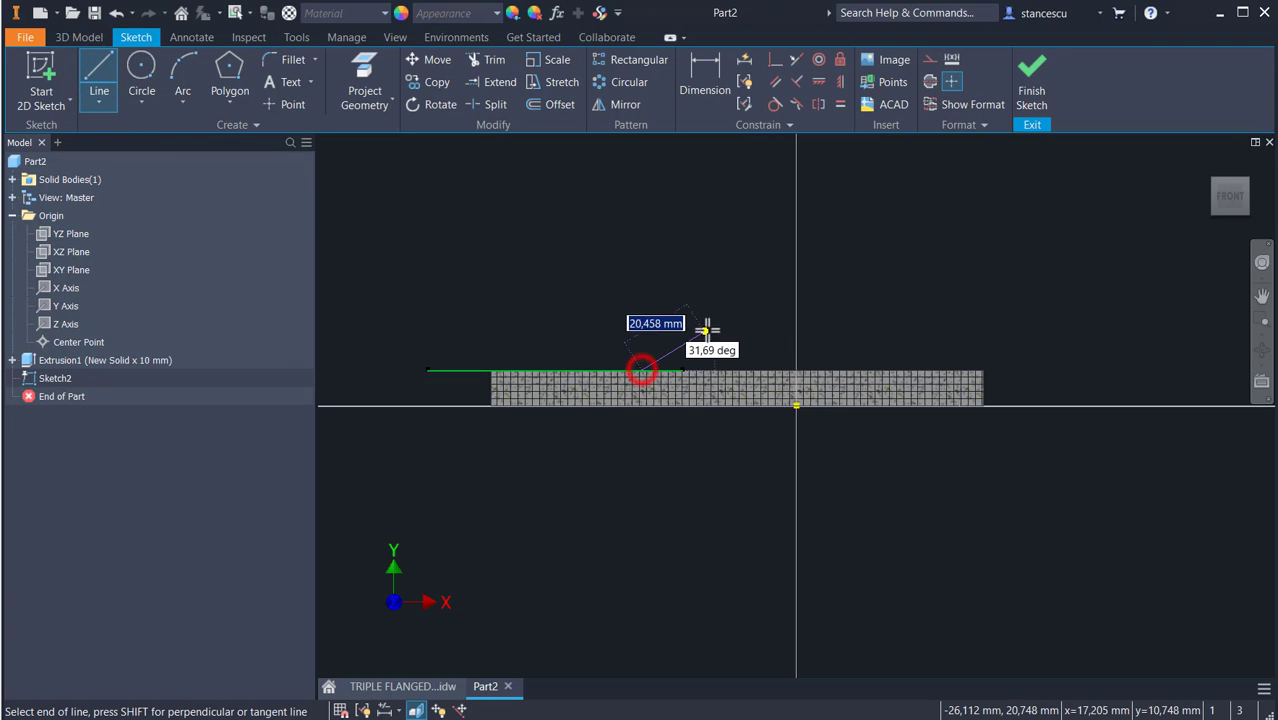
click(796, 322)
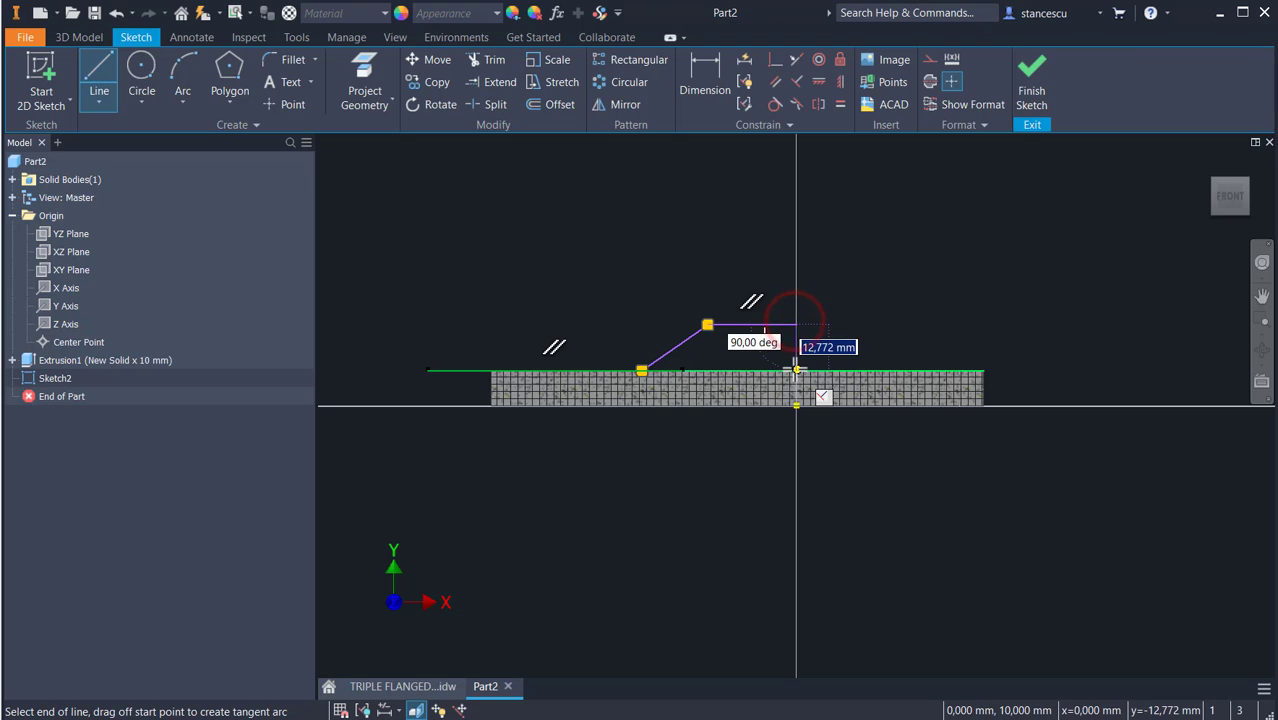
click(796, 369)
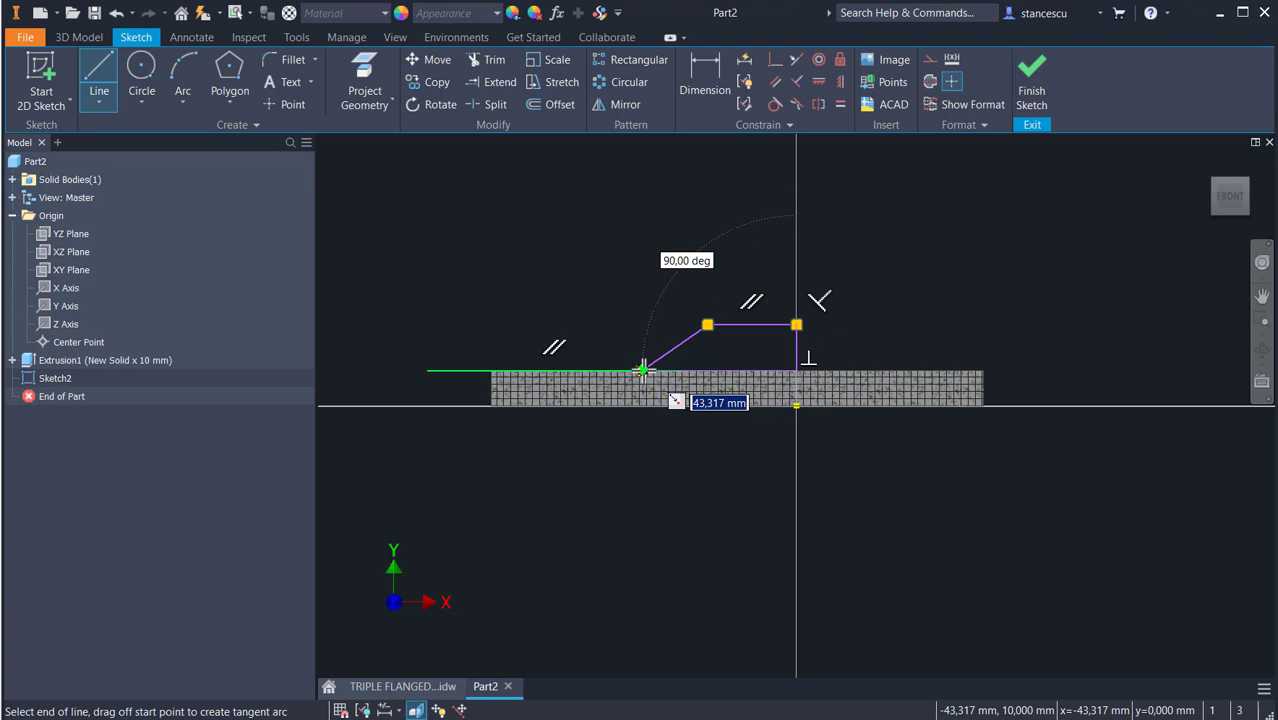
click(643, 371)
key(Escape)
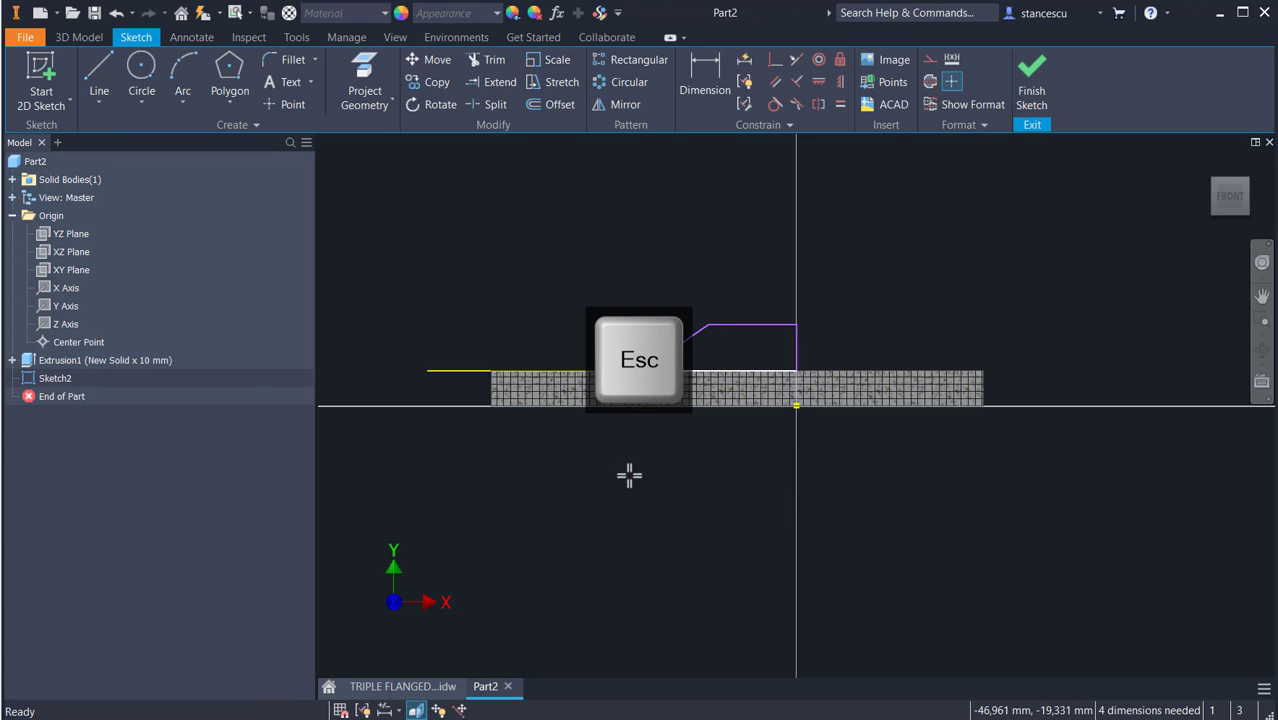
Step: Make the half-cone profile's vertical side coincident with the origin point and convert that side to a centerline
click(776, 59)
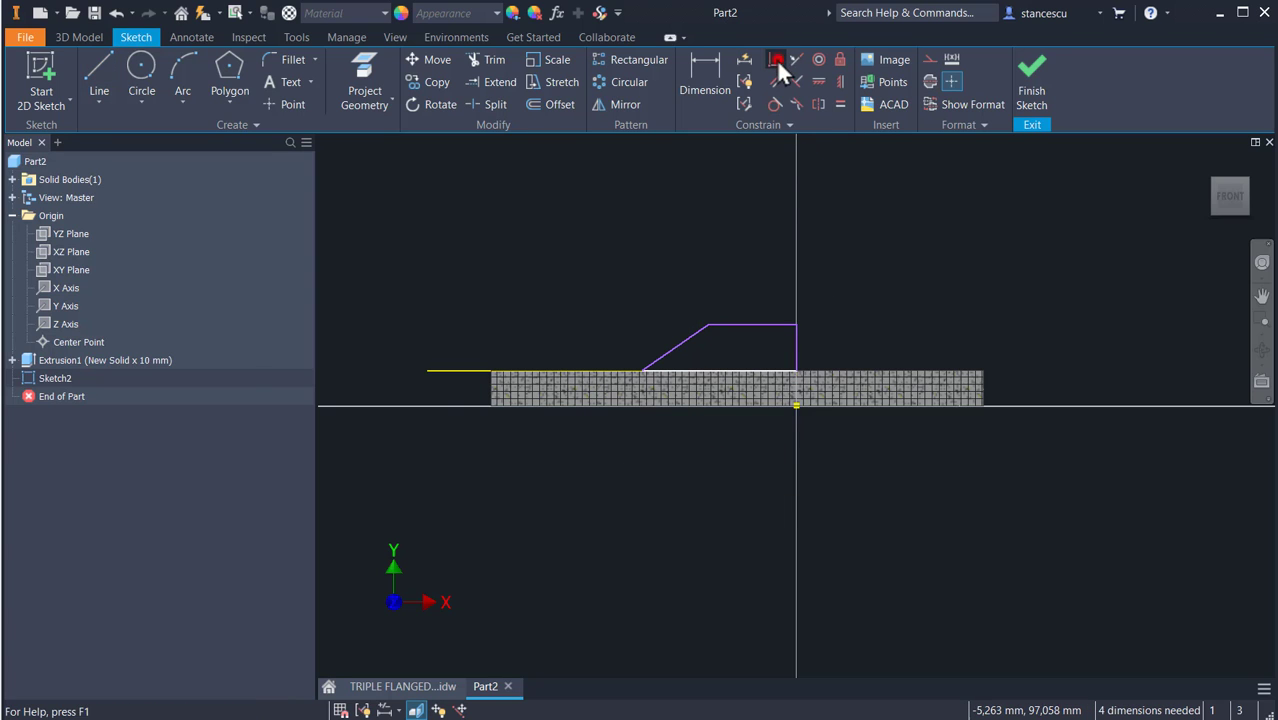
click(795, 337)
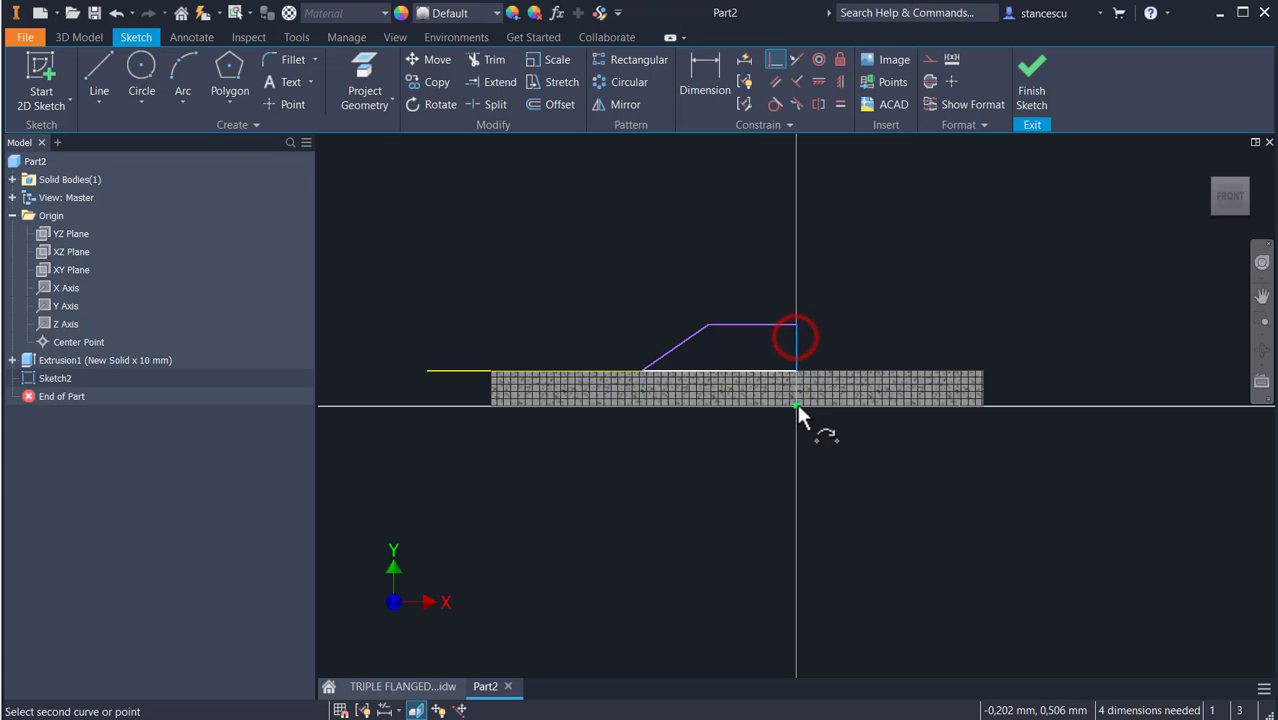
click(796, 403)
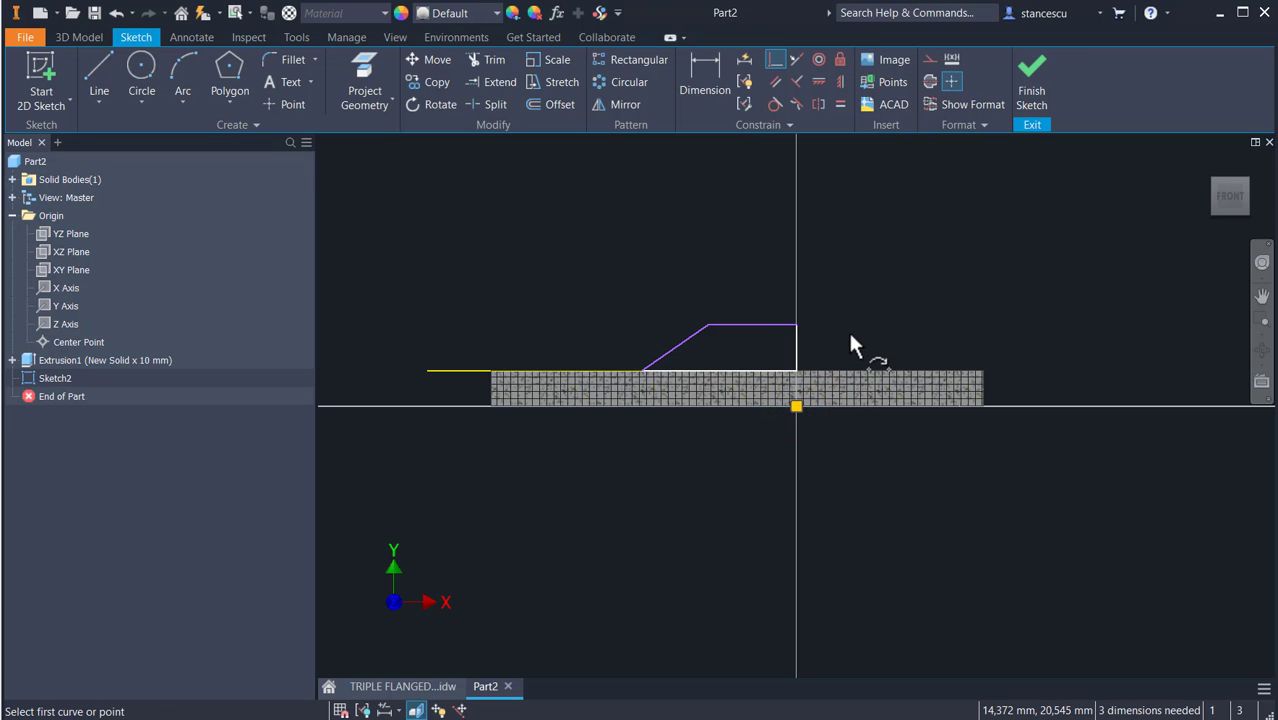
key(Escape)
drag(828, 348, 731, 349)
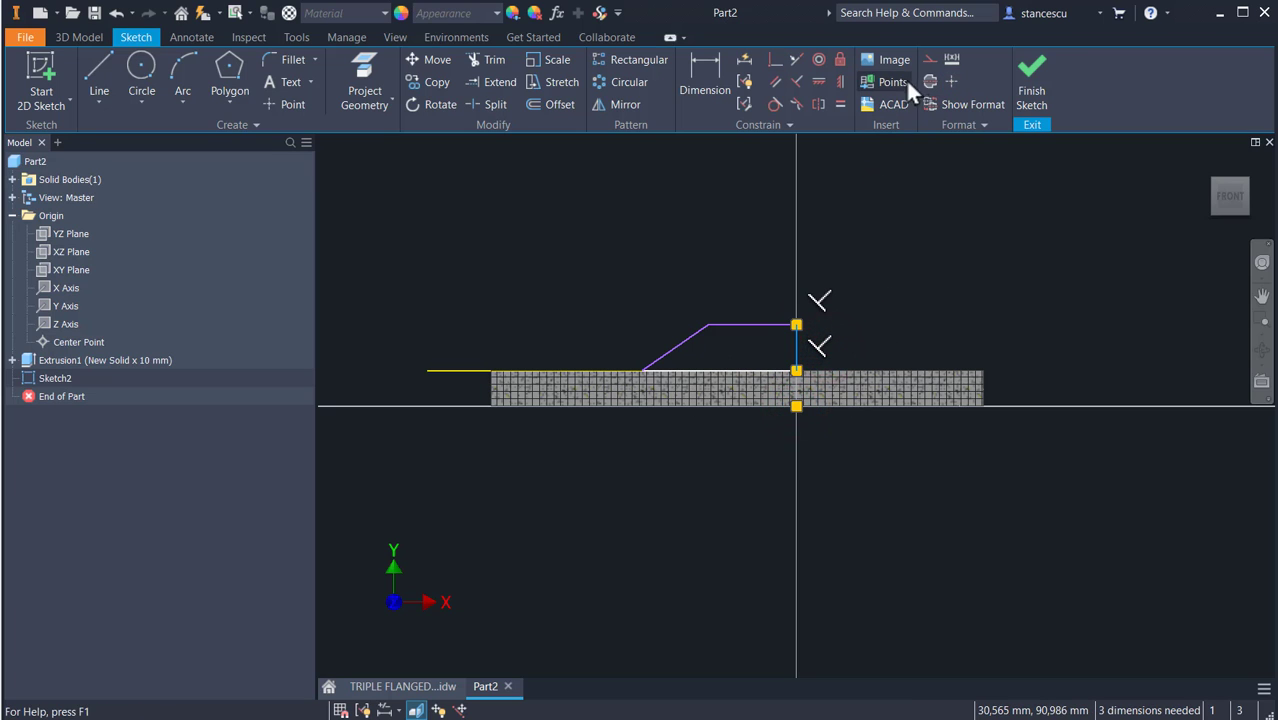
click(703, 195)
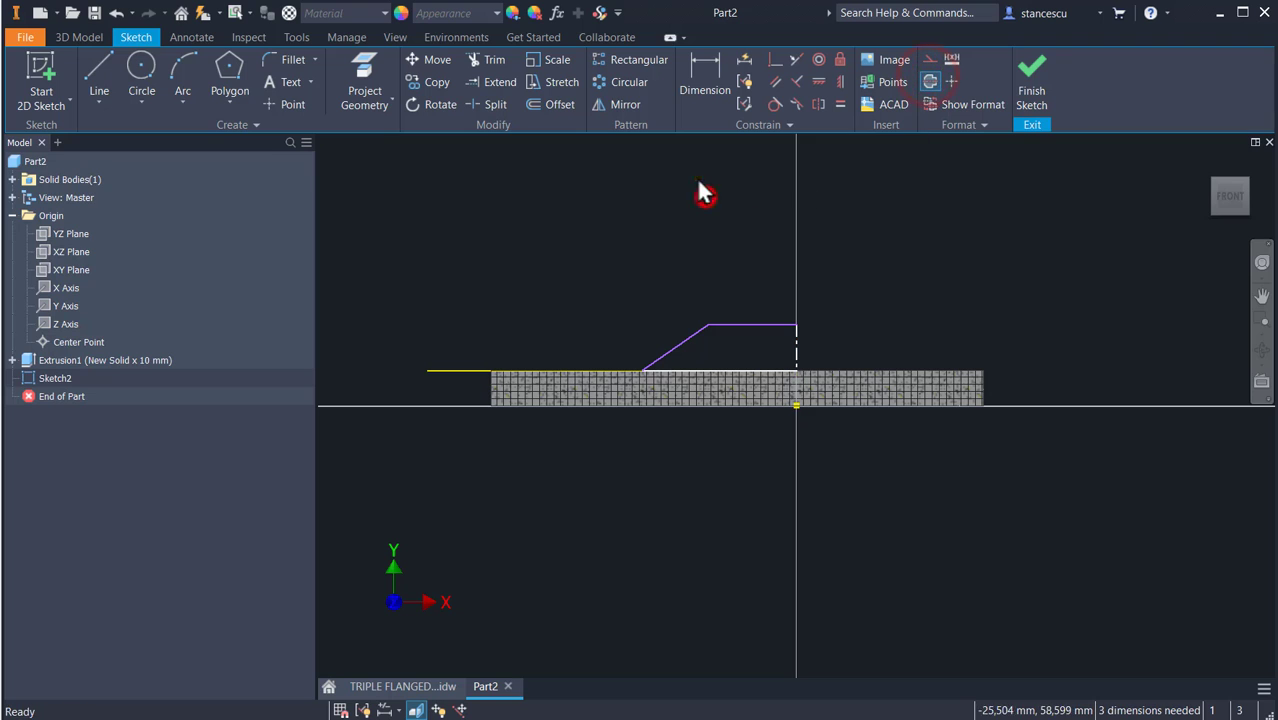
Step: Dimension the angle between the profile's slanted side and the centerline as 90/2 degrees
click(704, 74)
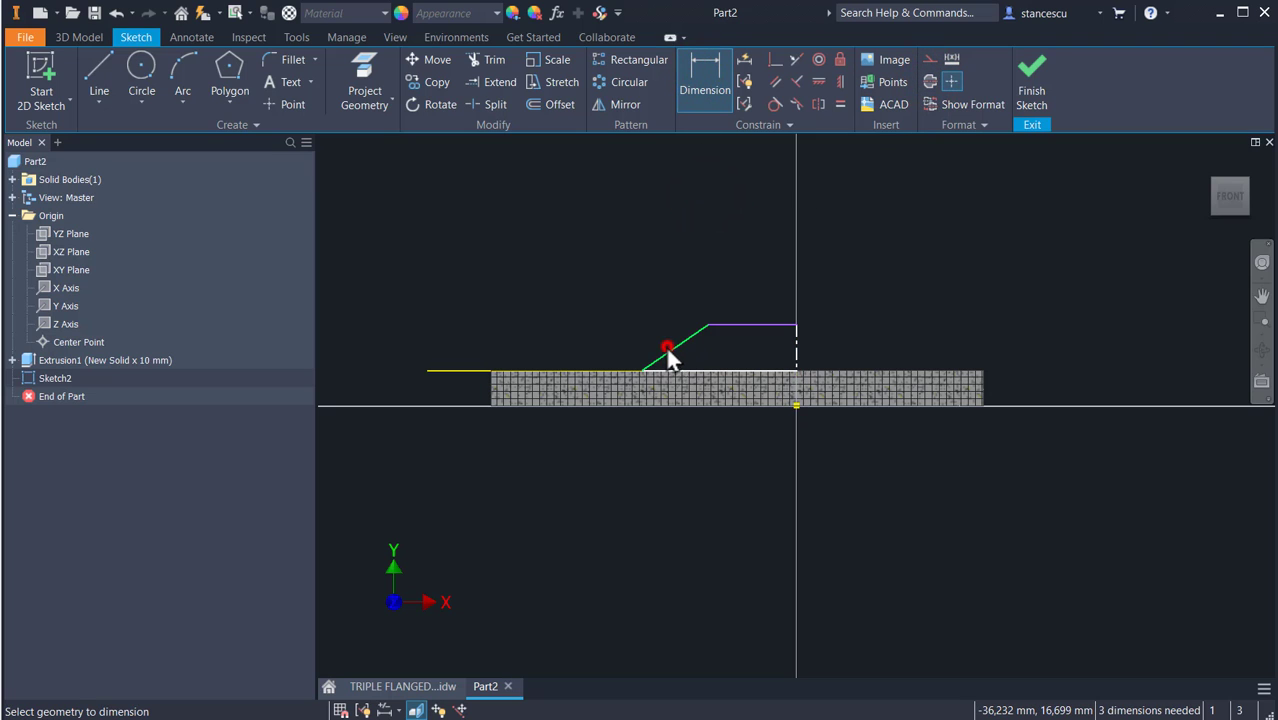
click(796, 346)
click(723, 494)
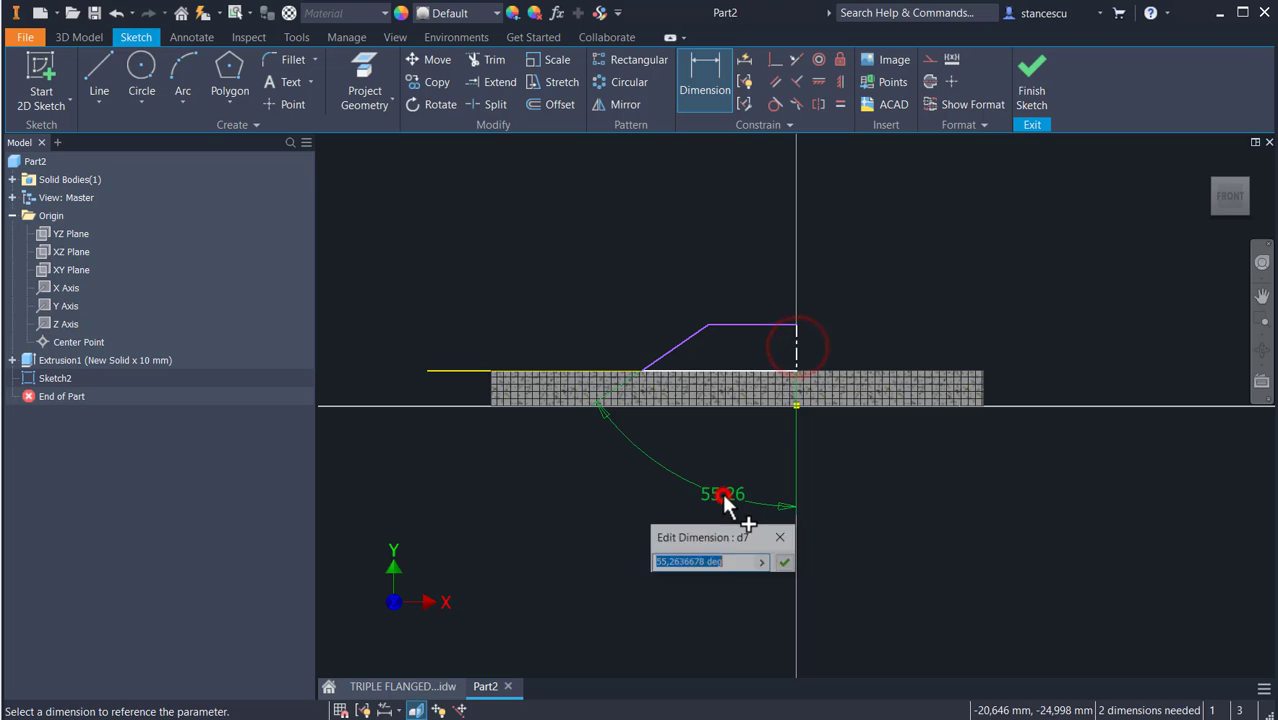
text(90/2)
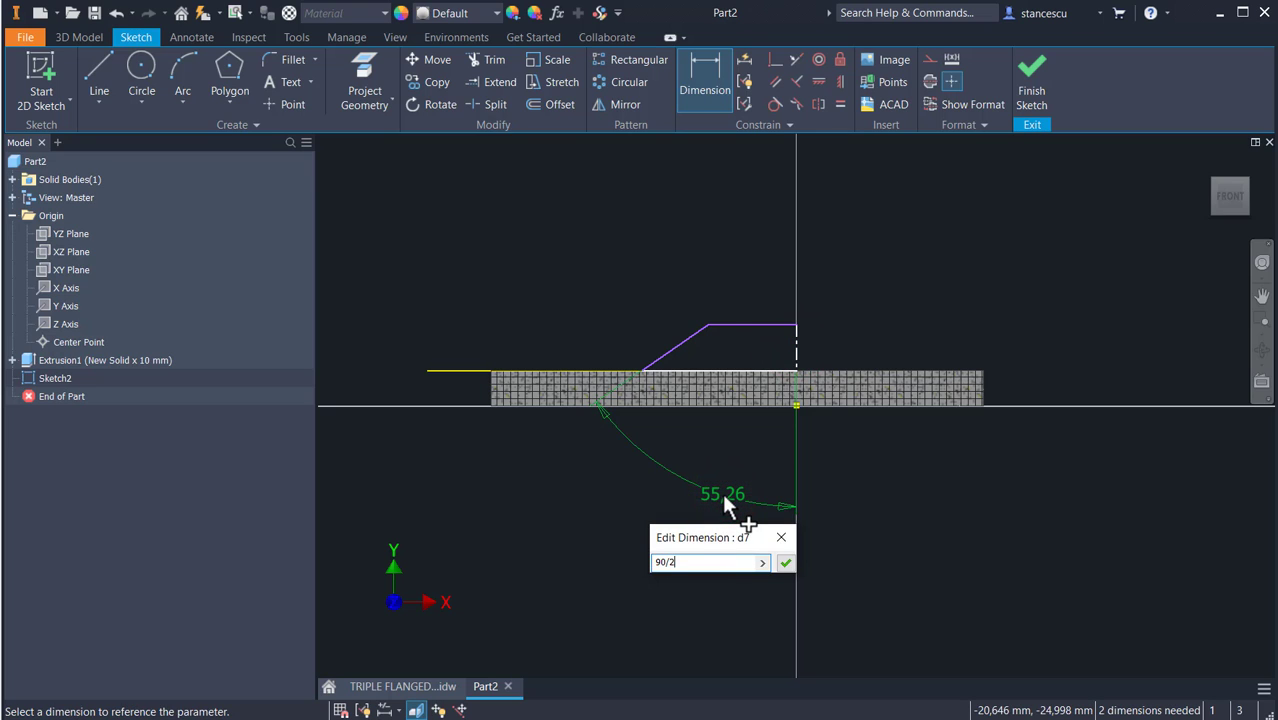
key(Return)
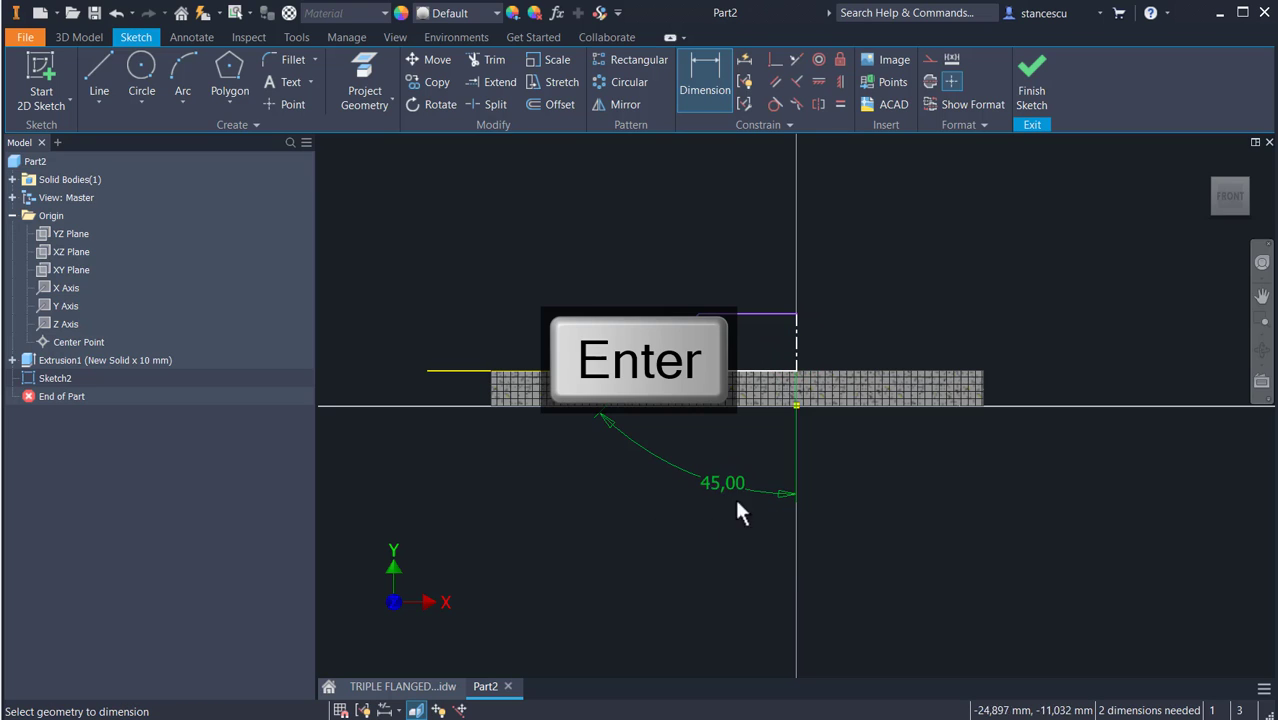
Step: Dimension the height from the flange's bottom edge to the profile's top line as 20 mm
click(749, 315)
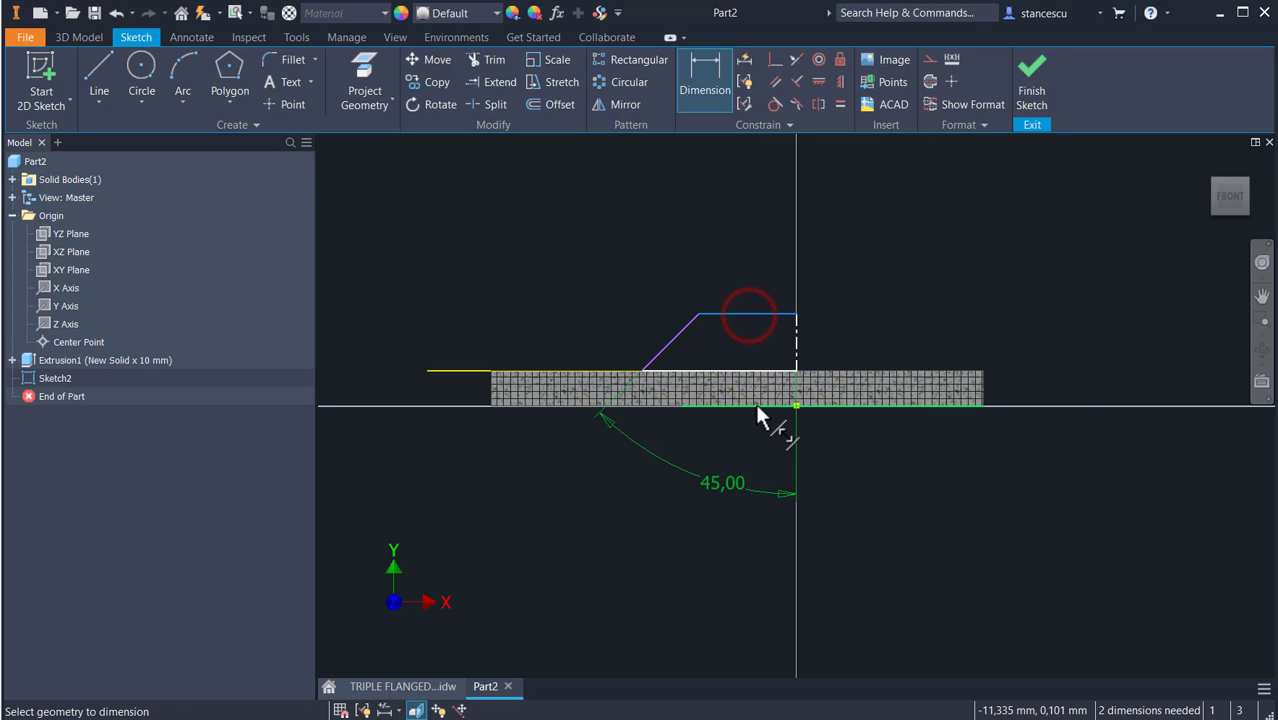
click(757, 404)
click(1068, 376)
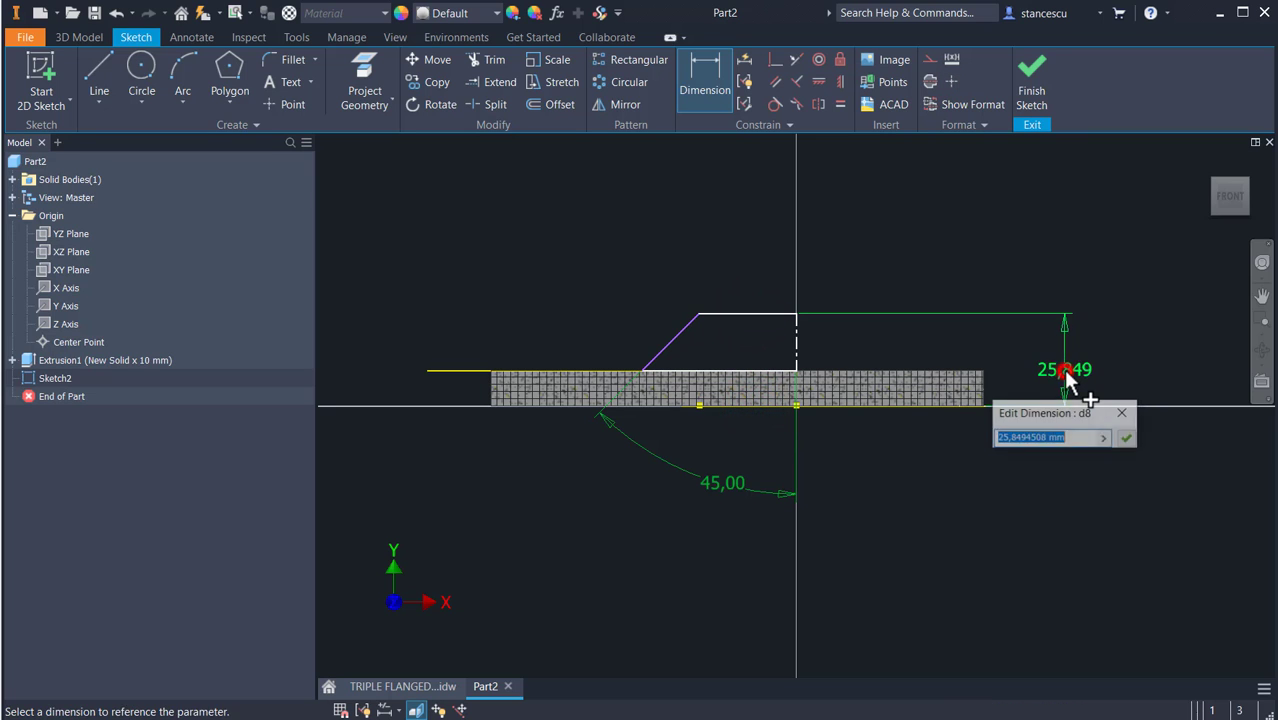
text(20)
key(Return)
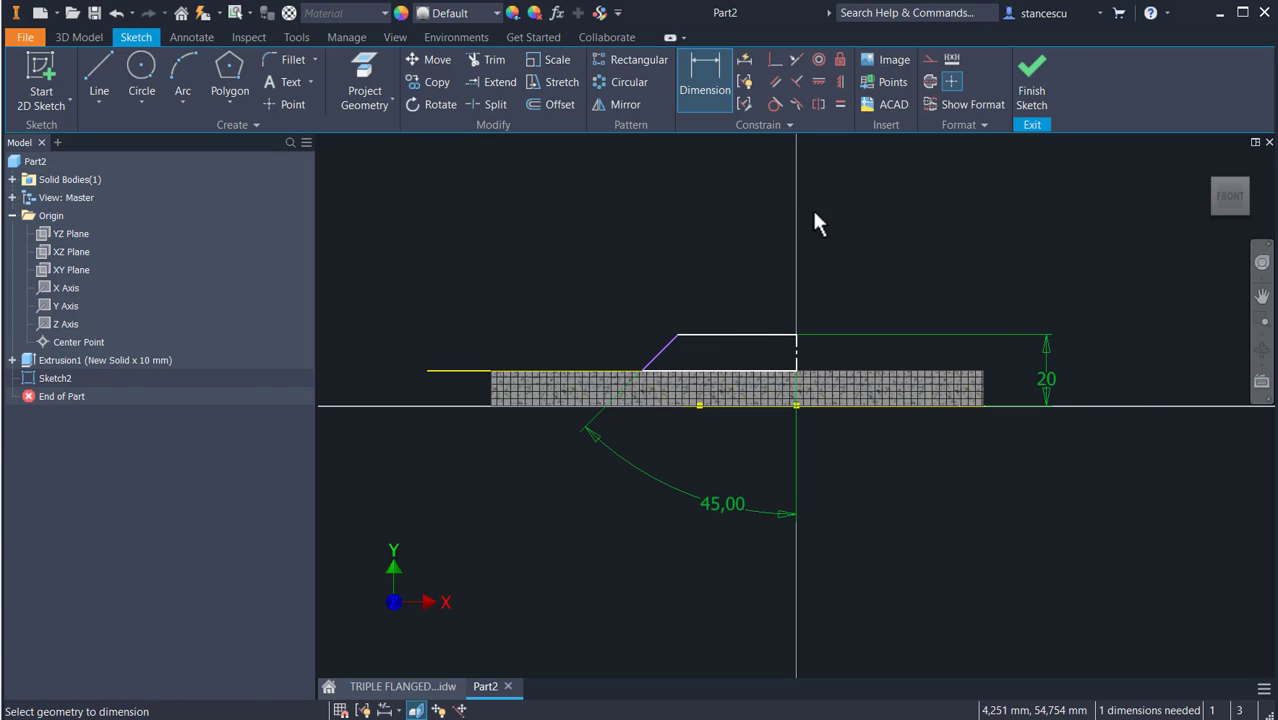
Step: Dimension the cone's top diameter from the slanted side's upper corner about the centerline as 43 mm
click(678, 336)
click(796, 353)
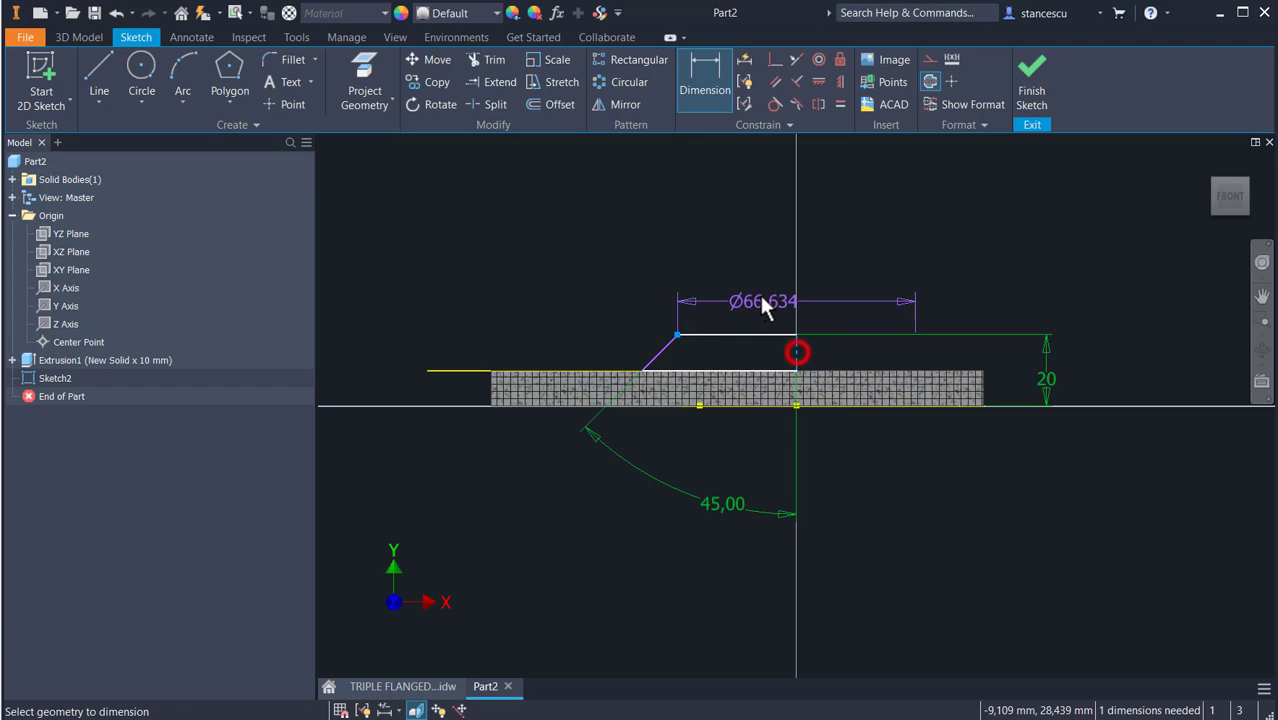
click(762, 297)
text(4)
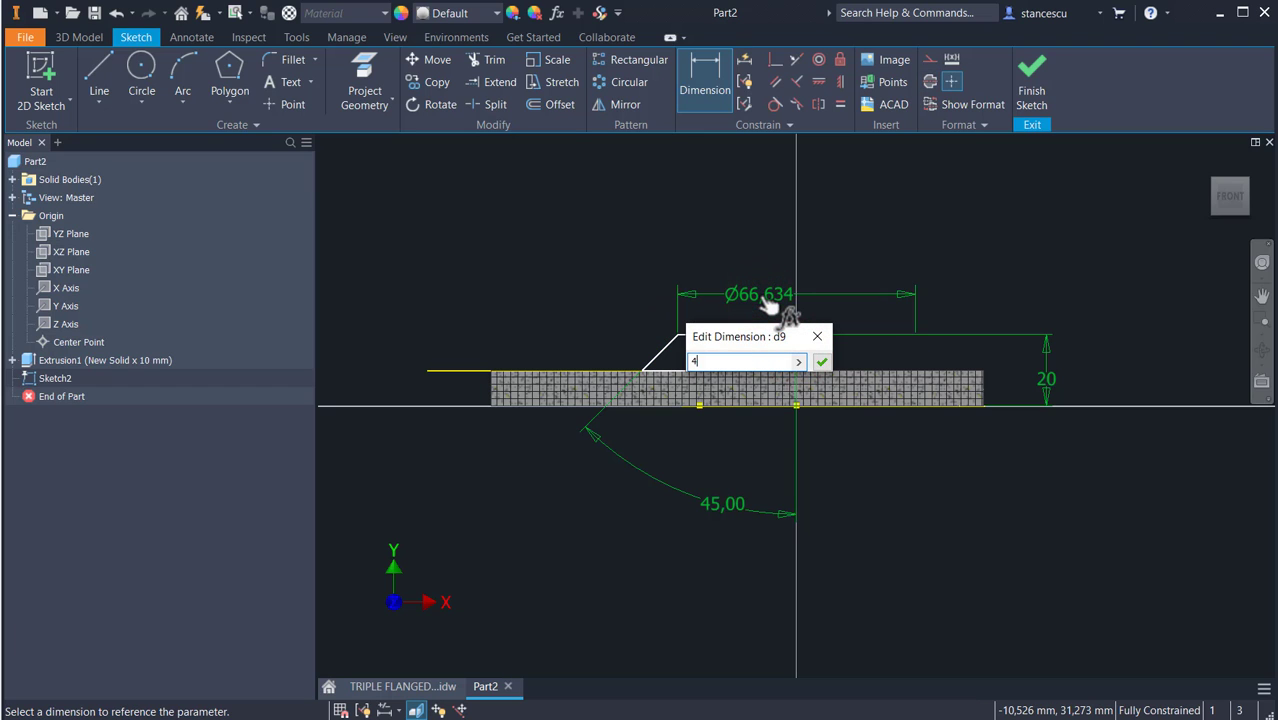
text(3)
key(Return)
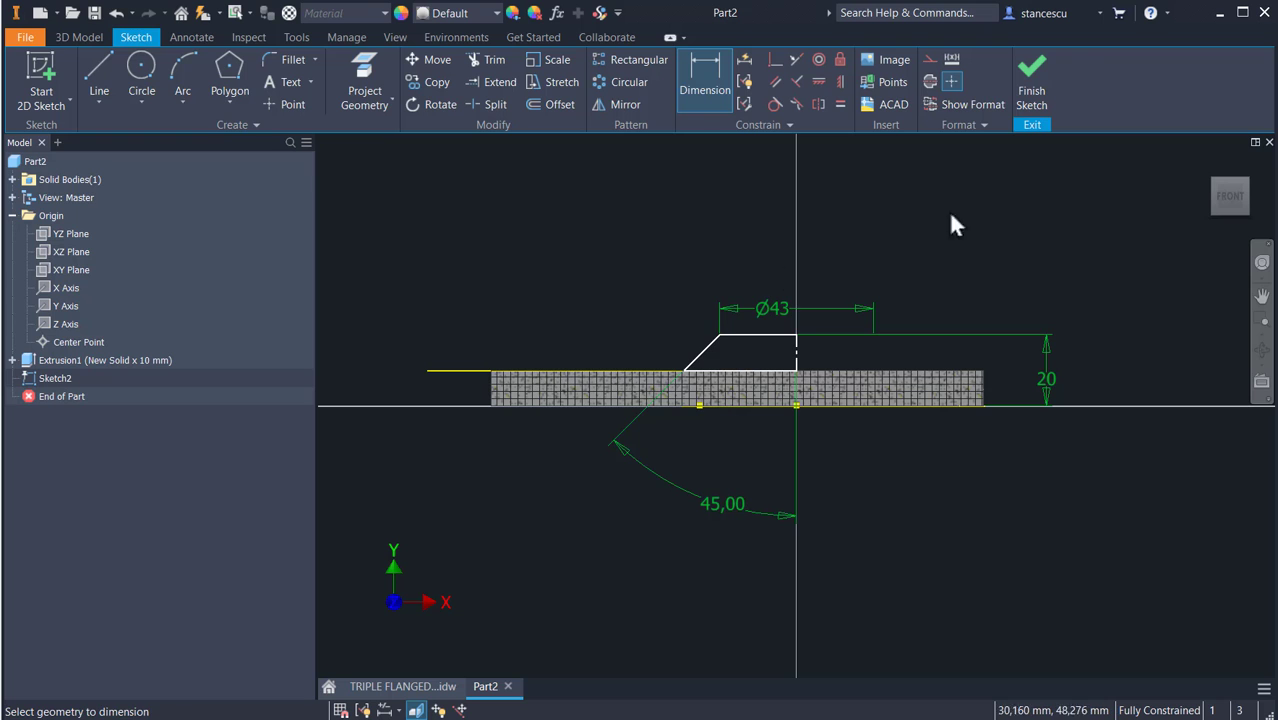
Step: Finish the sketch and revolve the half-cone profile a full 360 degrees about its centerline, joined to the flange
click(1029, 90)
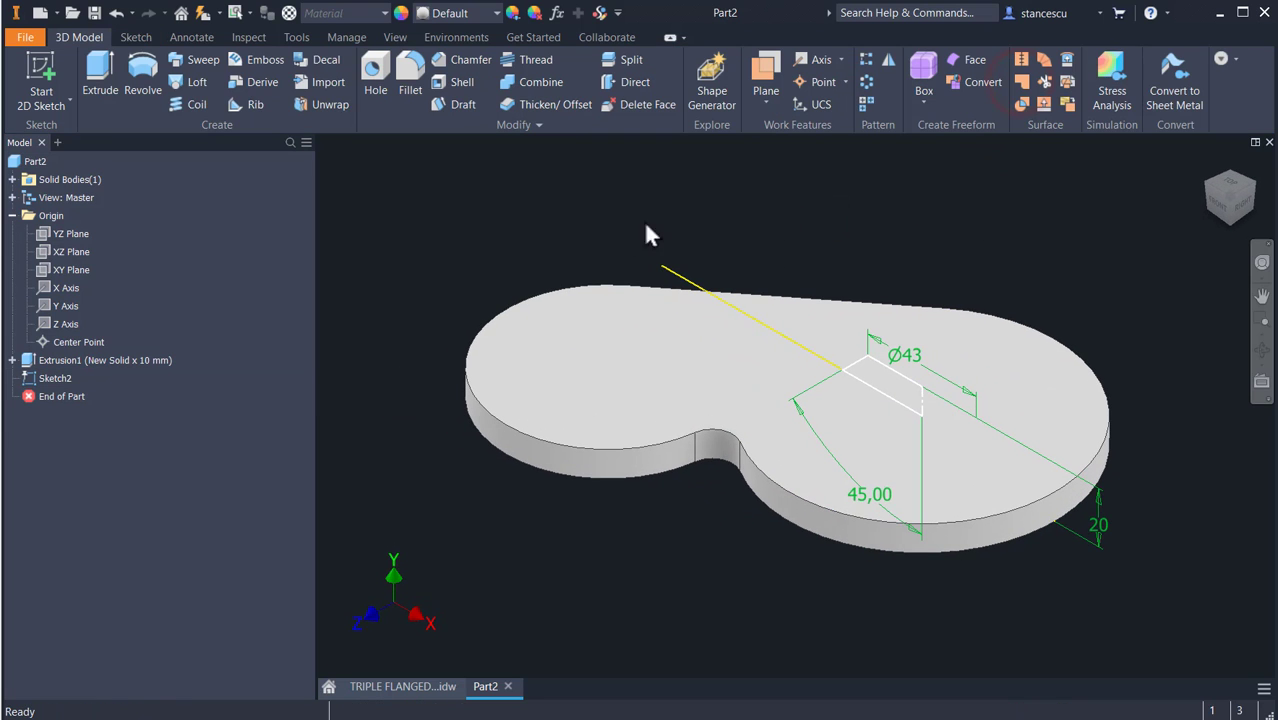
click(148, 90)
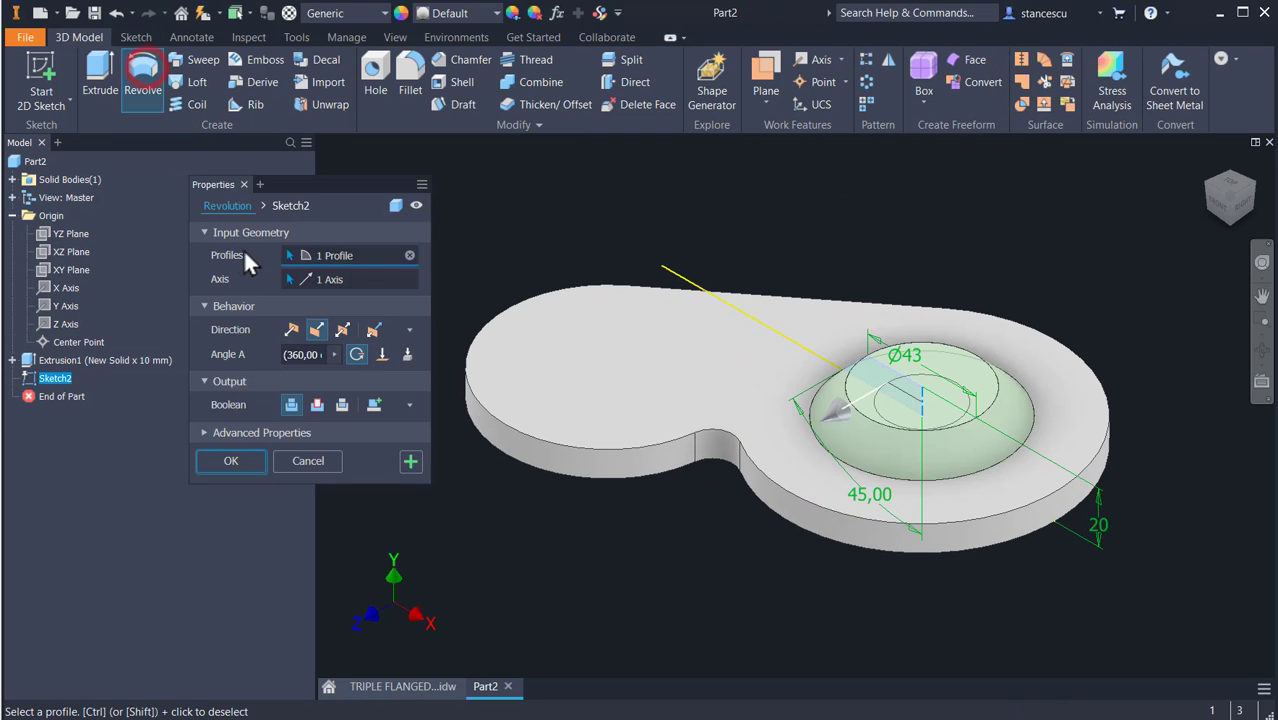
click(228, 461)
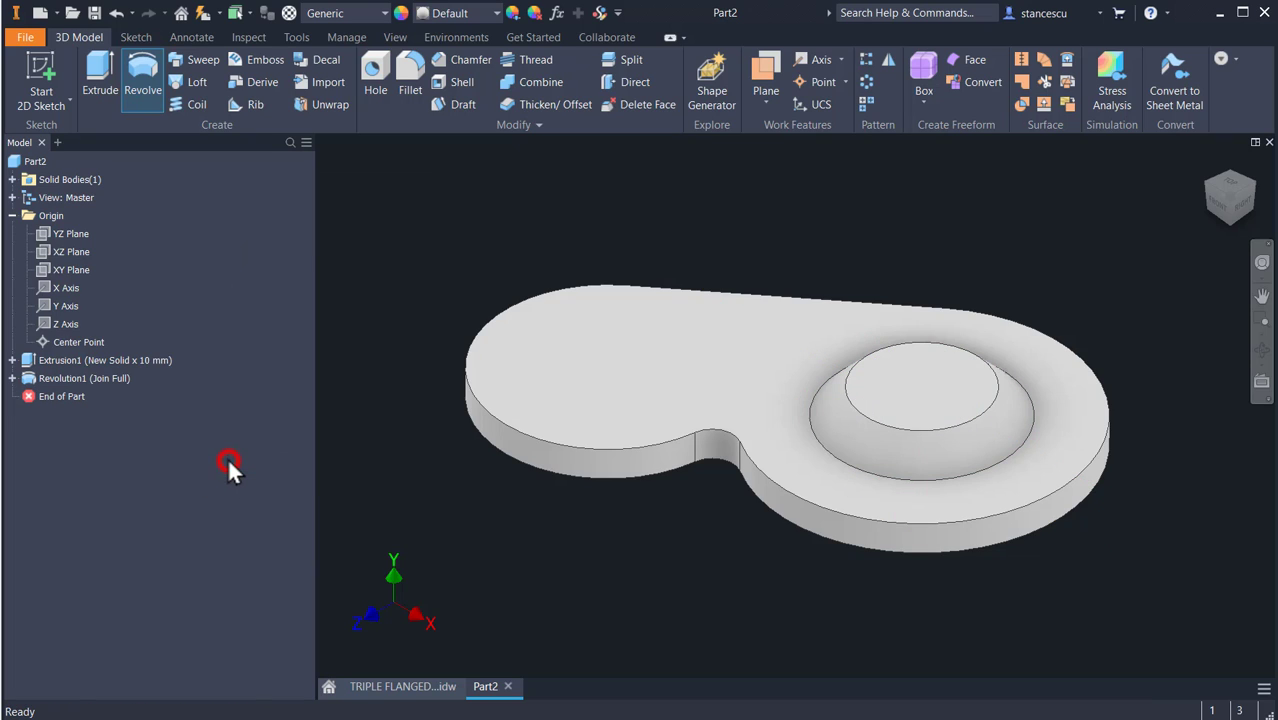
Step: Create a sketch on the cone's flat top face containing only its projected circular outline, and finish it
click(946, 410)
click(1046, 385)
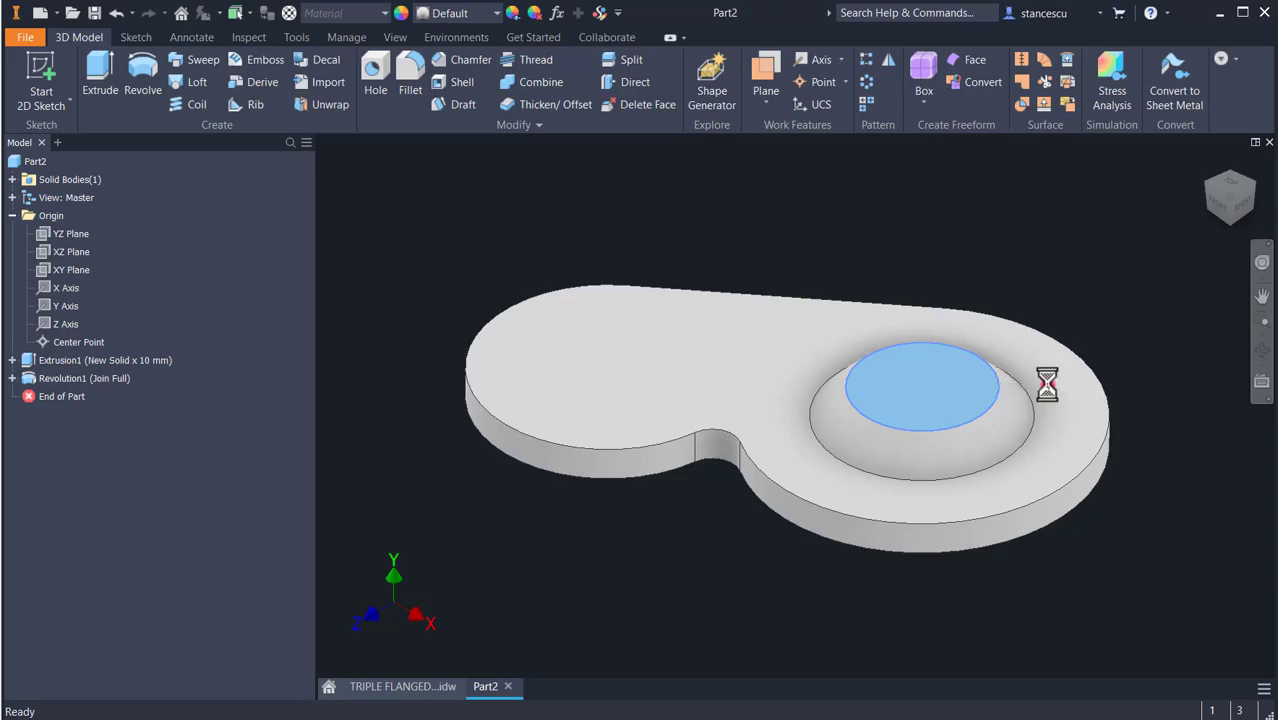
click(1030, 88)
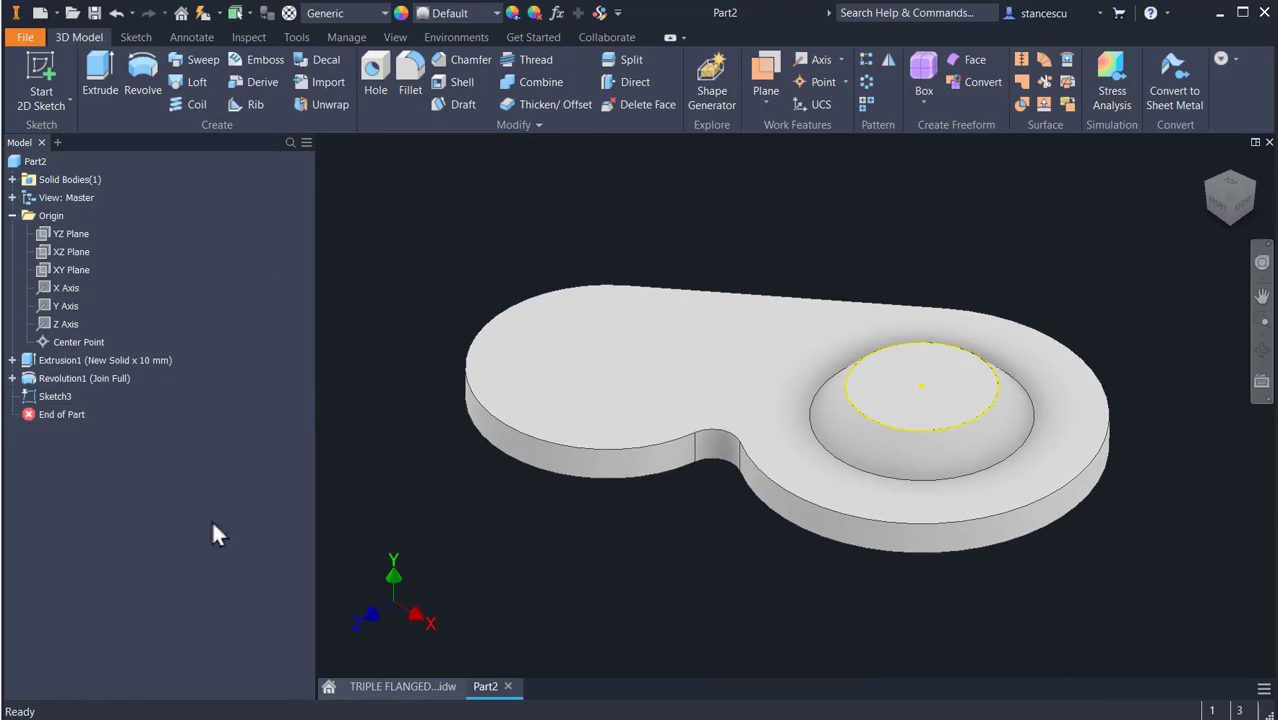
Step: Check the main pipe's bend radius and overall horizontal length in section A-A of the TRIPLE FLANGED CONNECTOR drawing
click(360, 682)
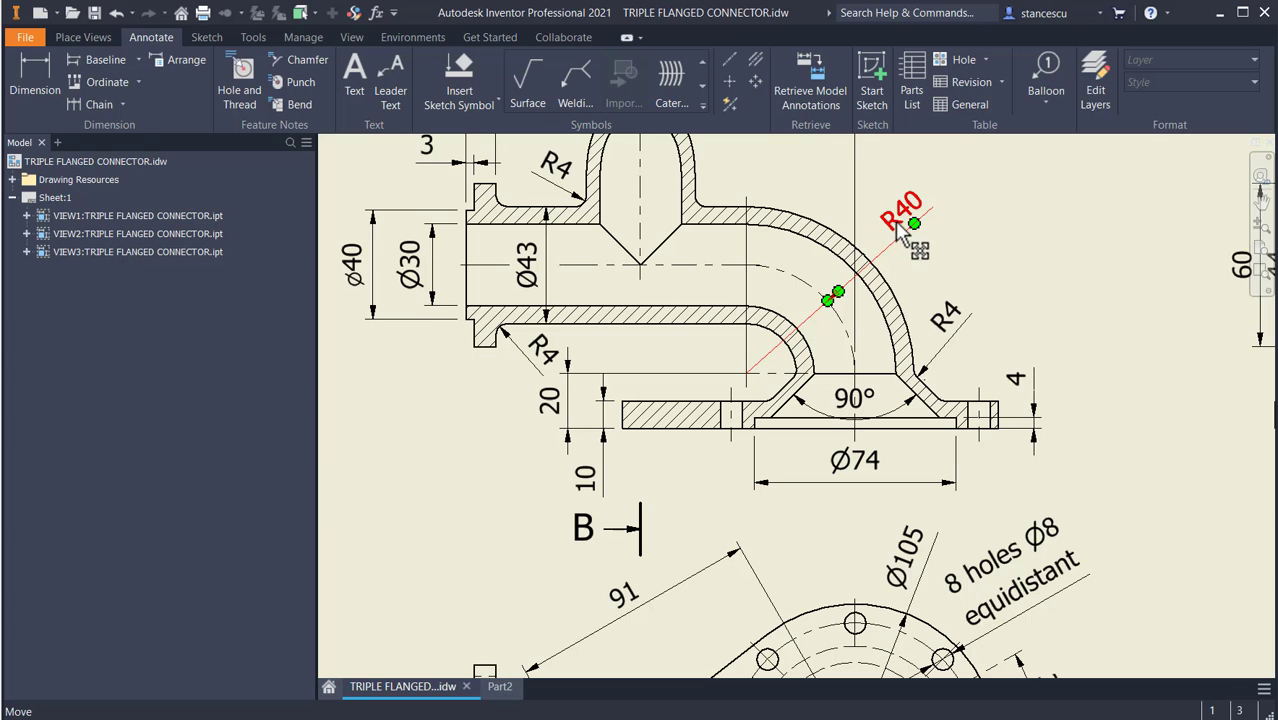
middle_drag(678, 310, 676, 453)
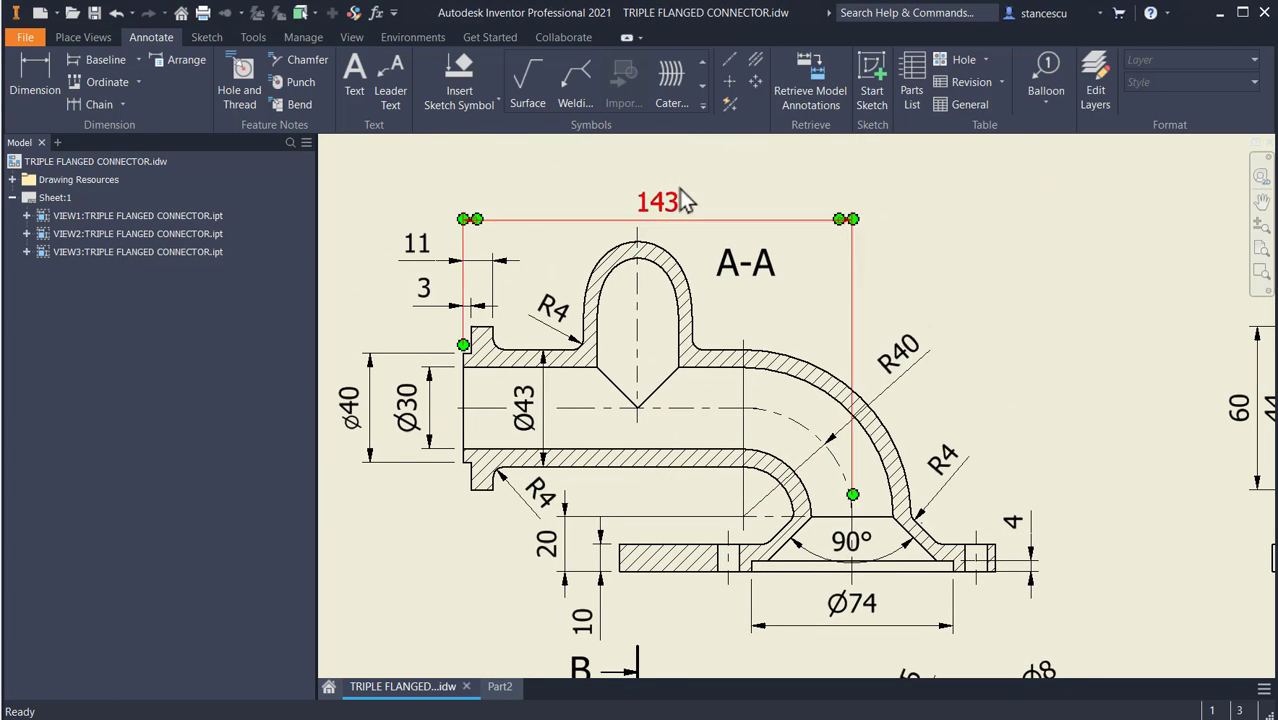
click(490, 687)
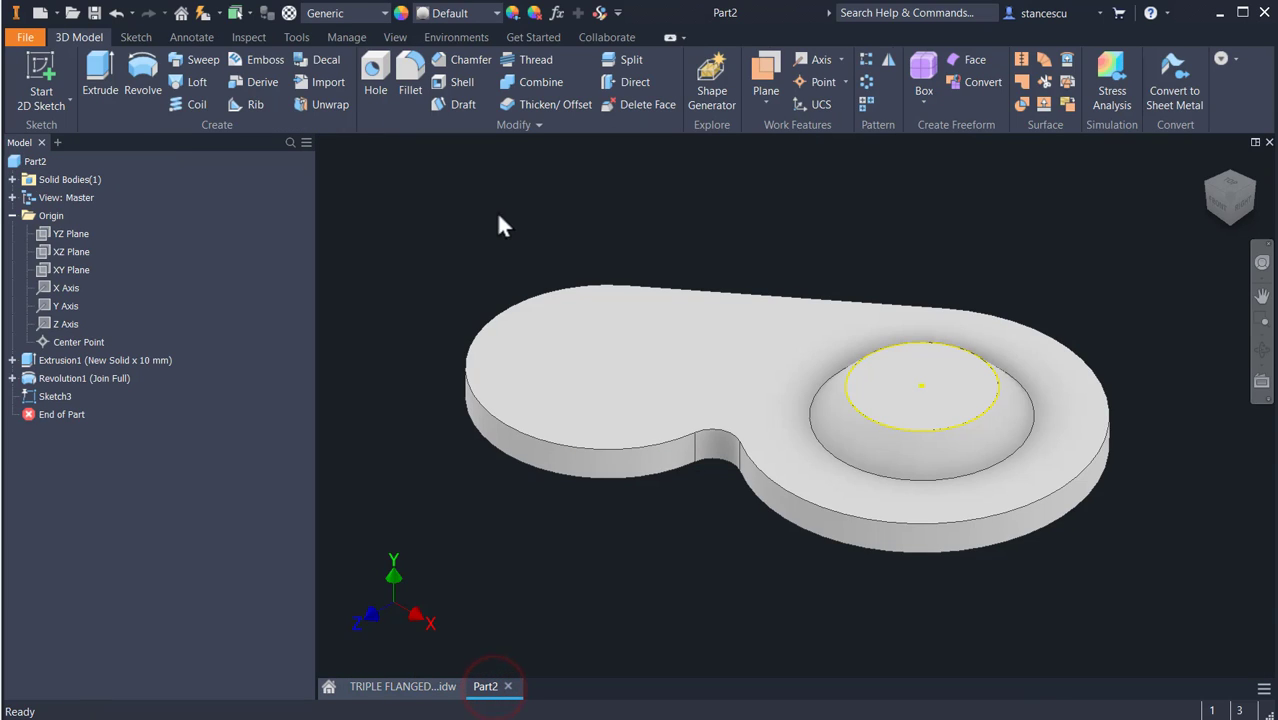
Step: On the origin XY plane, sketch a horizontal line about 52 mm above the origin, ending in a tangent quarter arc of about 14 mm radius curving down
click(45, 268)
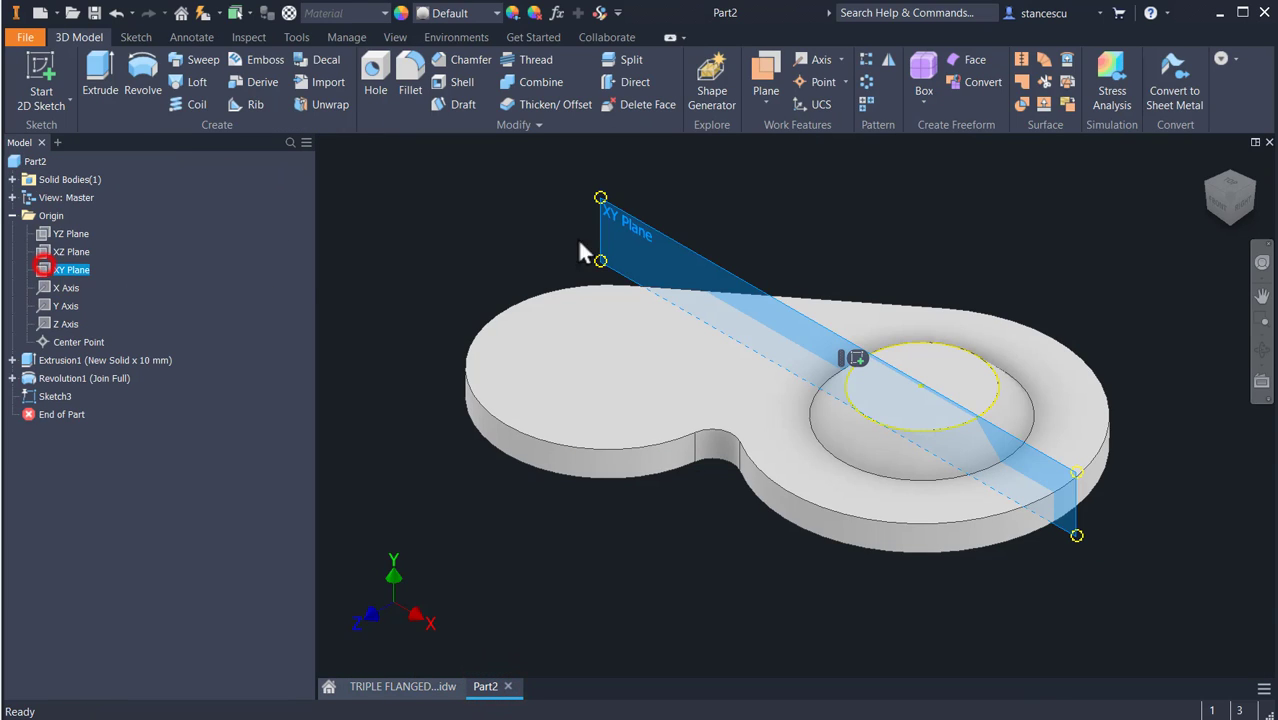
click(860, 356)
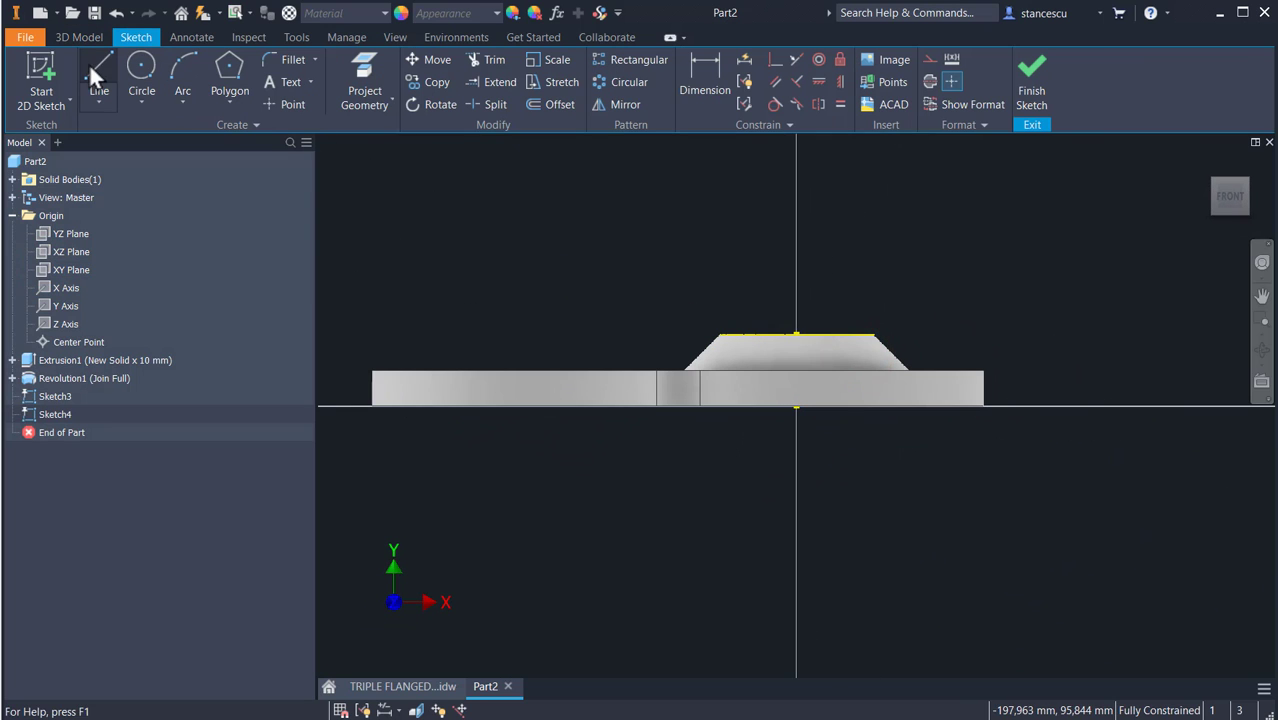
click(91, 65)
click(508, 220)
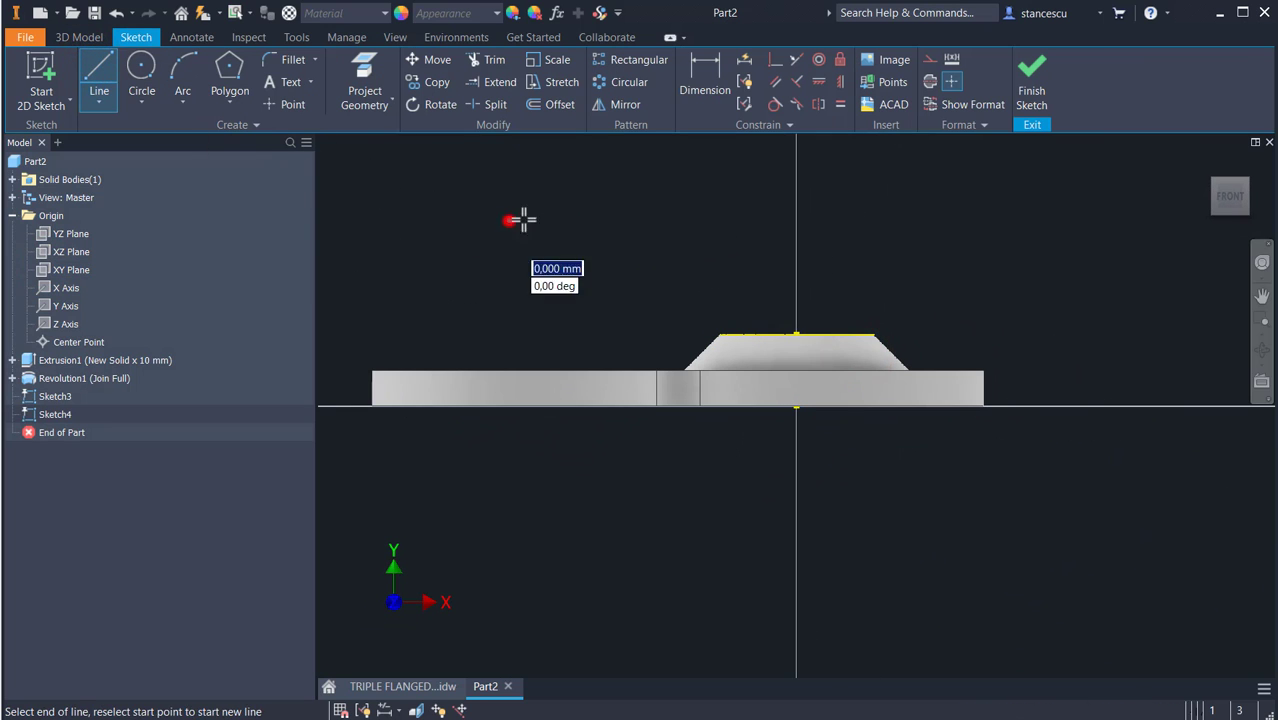
click(720, 219)
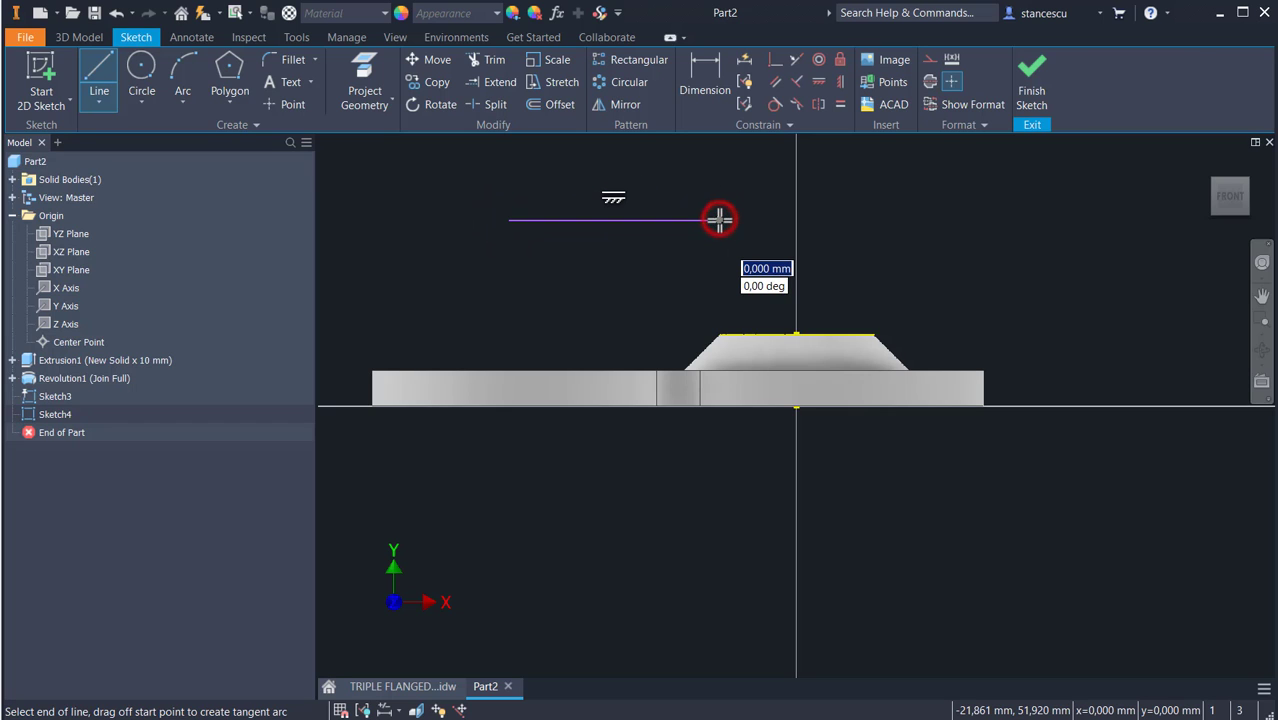
drag(720, 219, 767, 268)
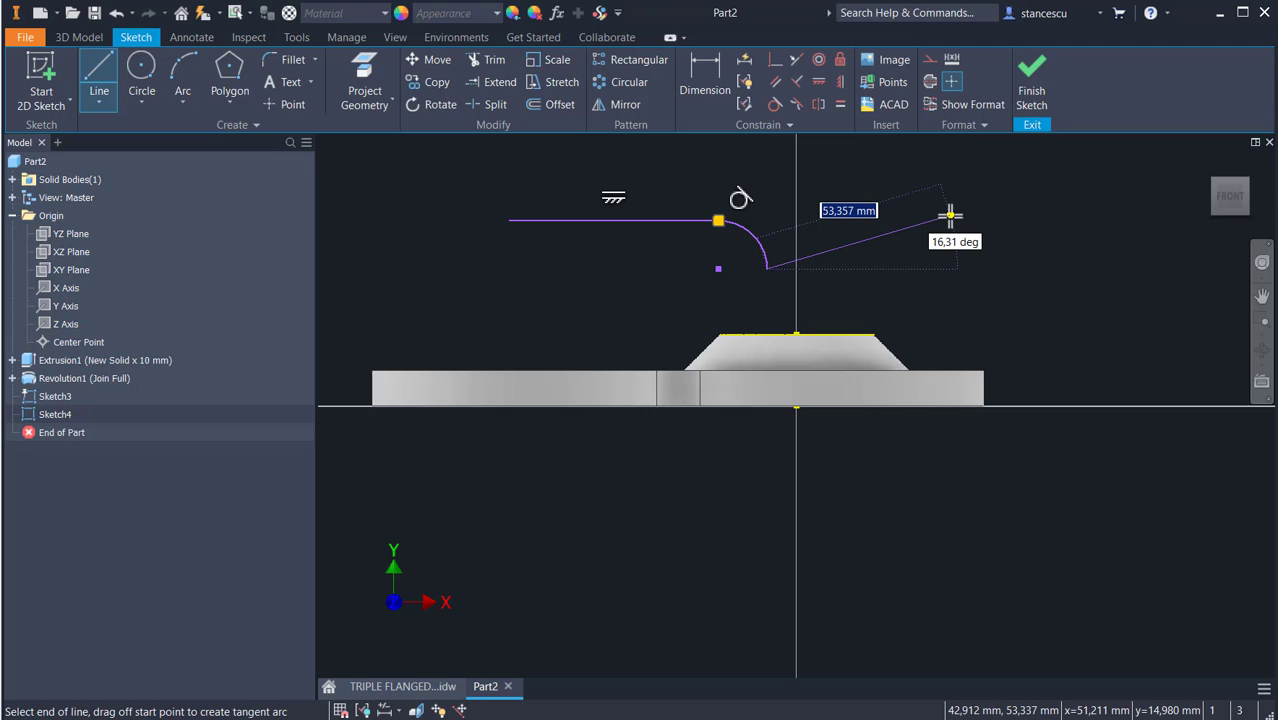
key(Escape)
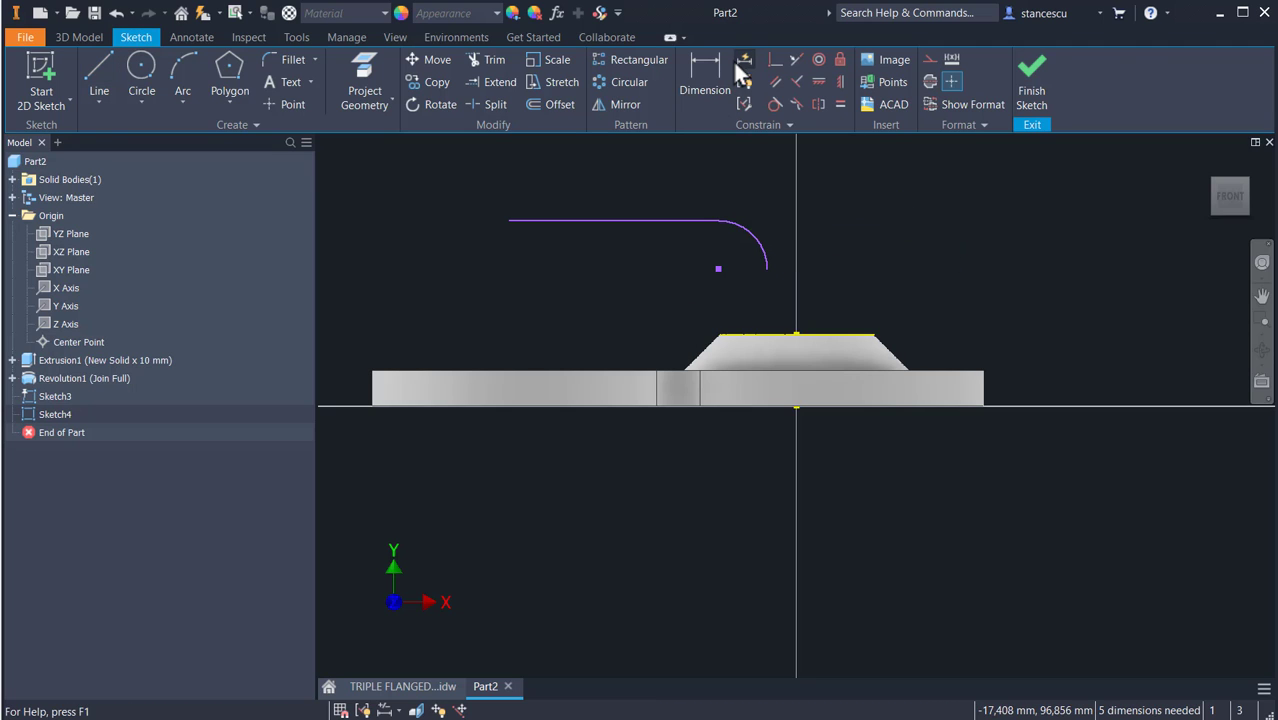
Step: Slice the model graphics at the sketch plane and make the arc's lower endpoint coincident with the cone's projected top edge
click(775, 60)
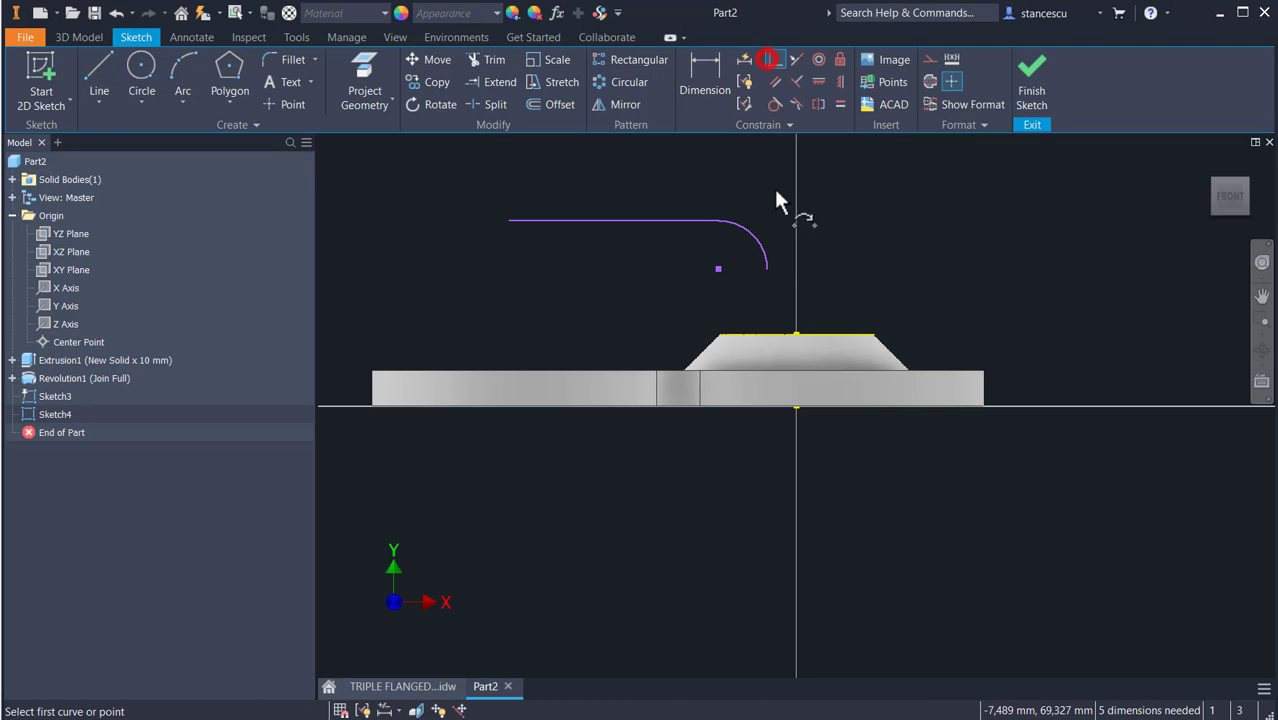
click(767, 269)
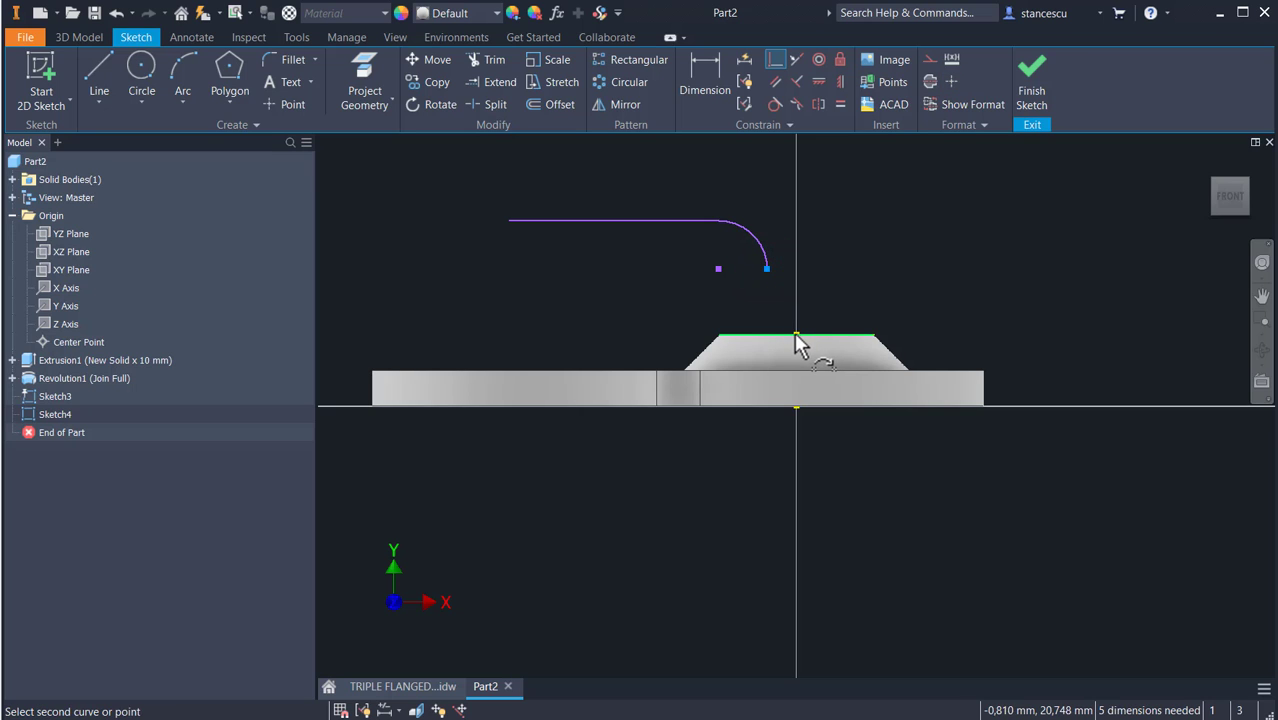
key(F7)
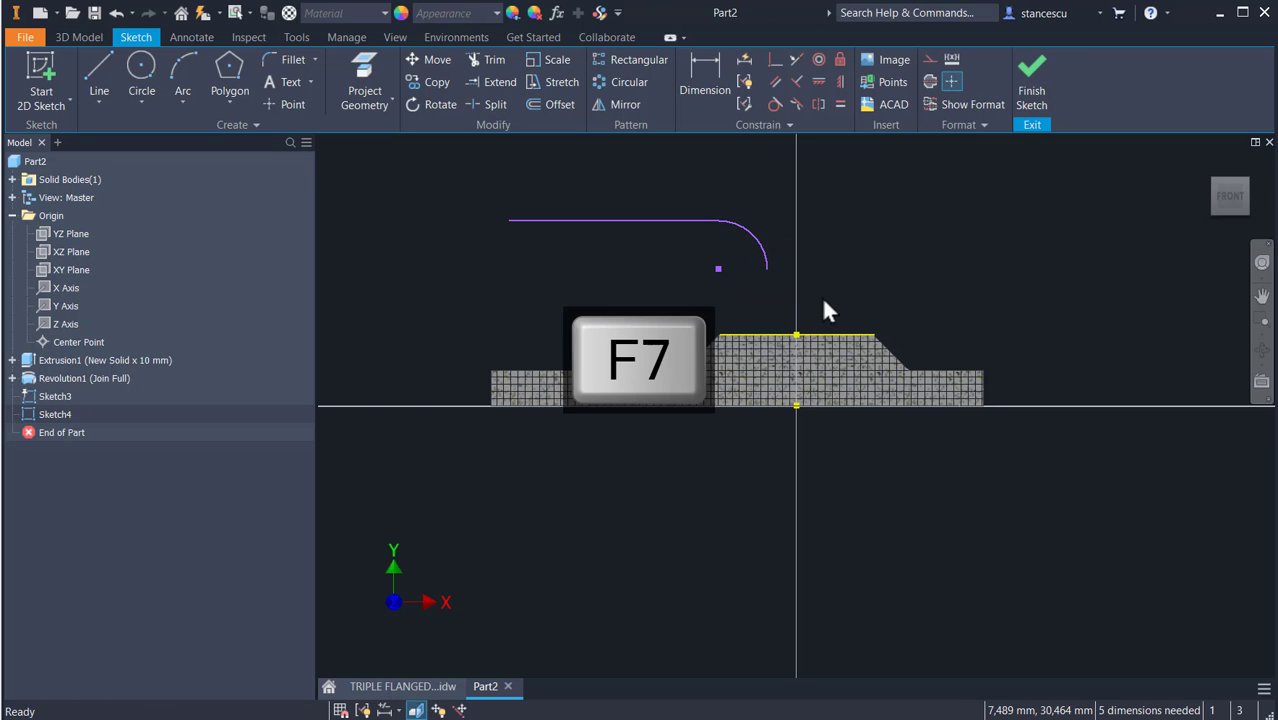
click(768, 64)
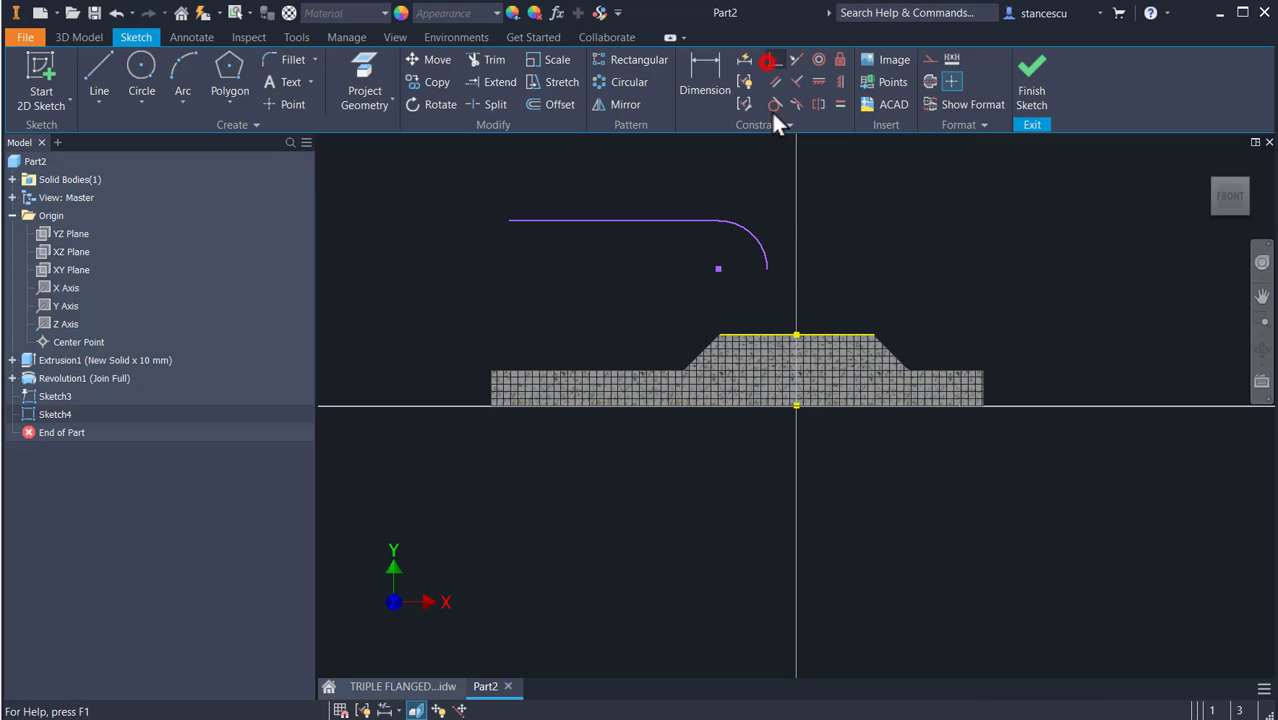
click(767, 267)
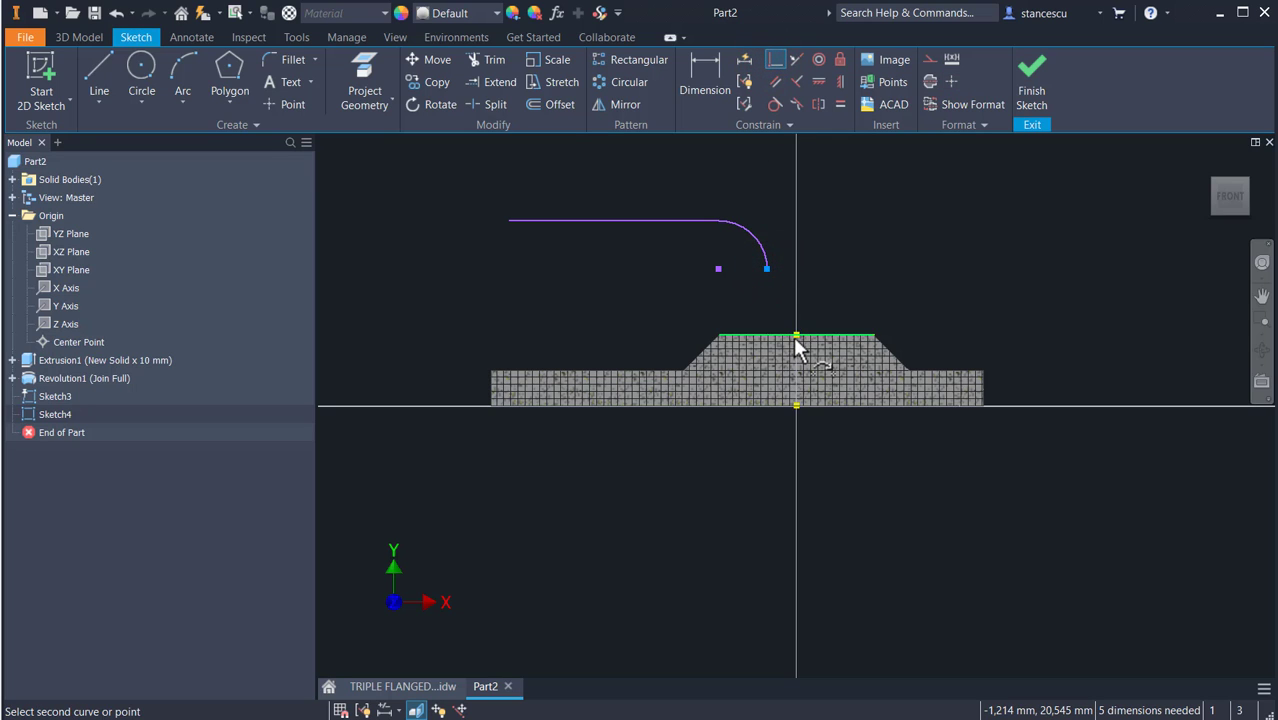
click(795, 335)
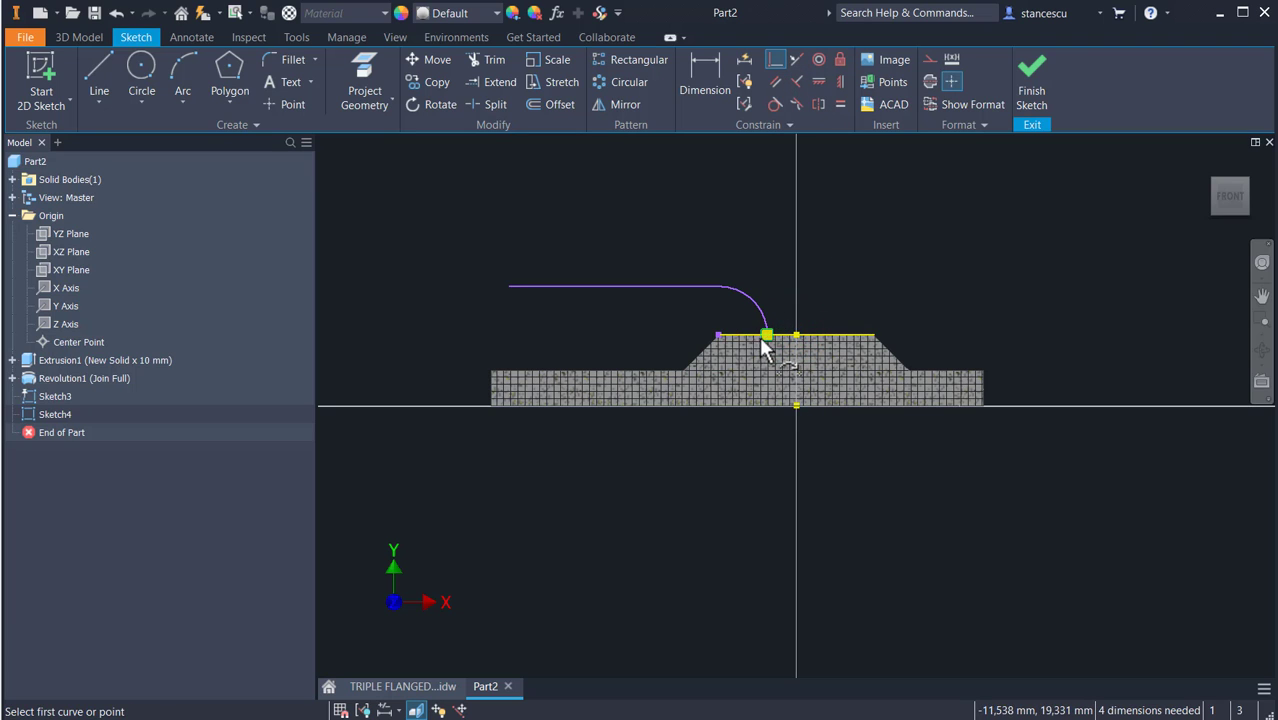
Step: Make the path arc's lower endpoint coincident with the cone's top centre point, and align the arc's centre horizontally with that point
click(767, 334)
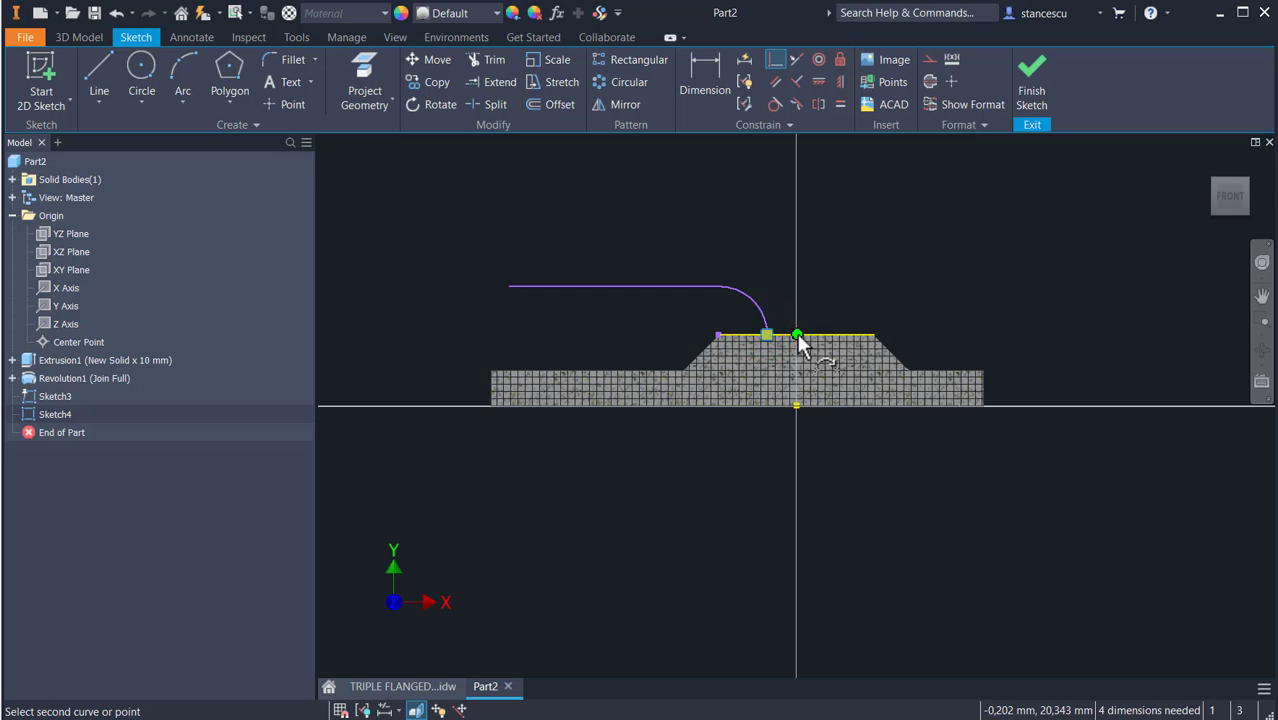
click(797, 334)
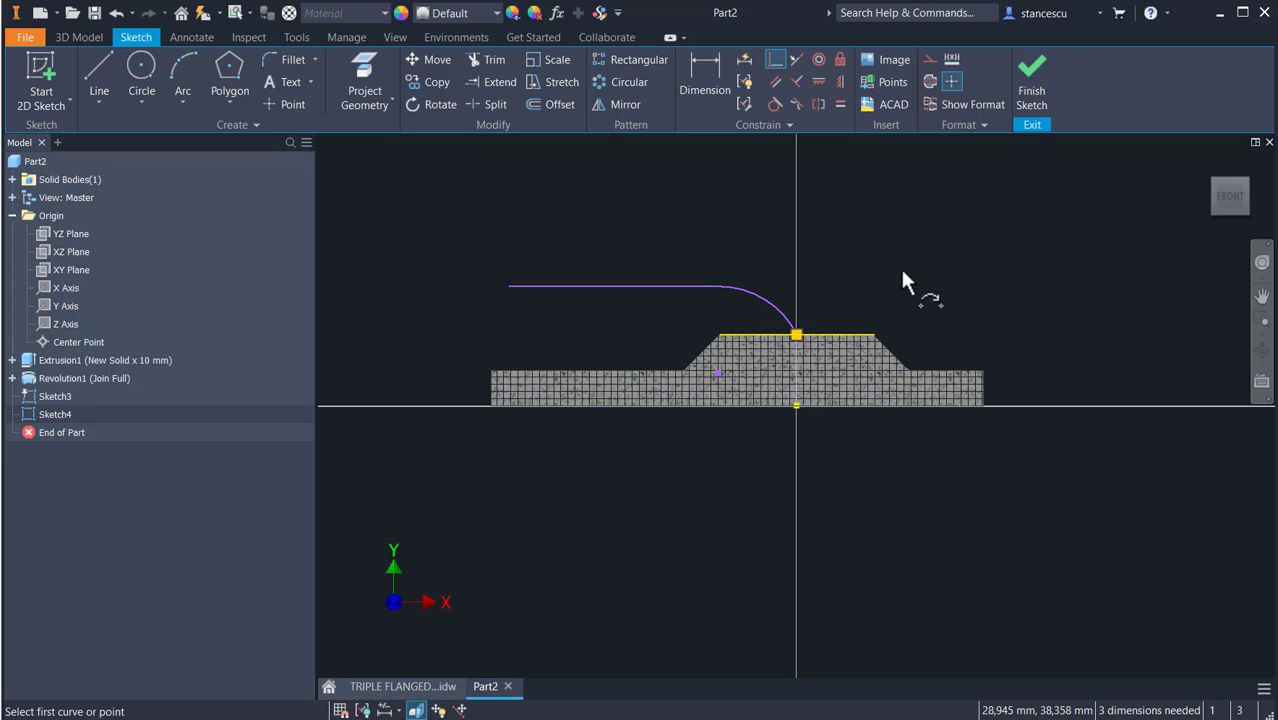
click(819, 83)
click(719, 372)
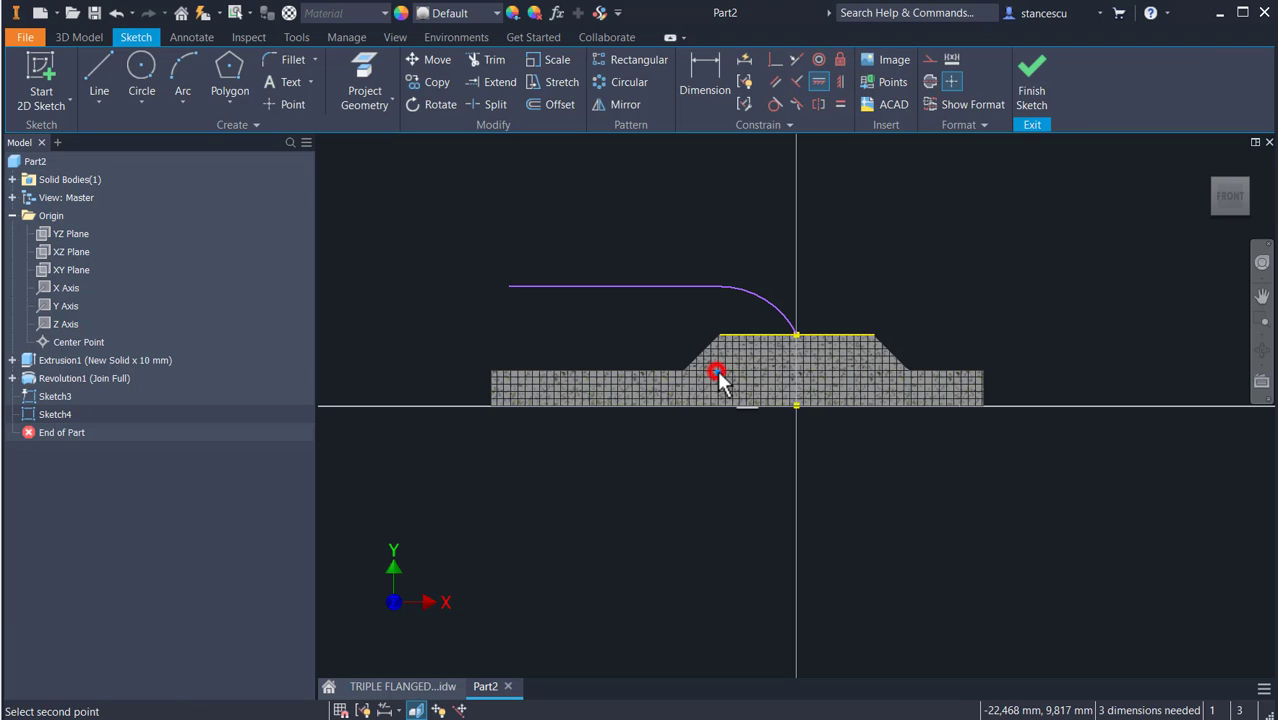
click(797, 336)
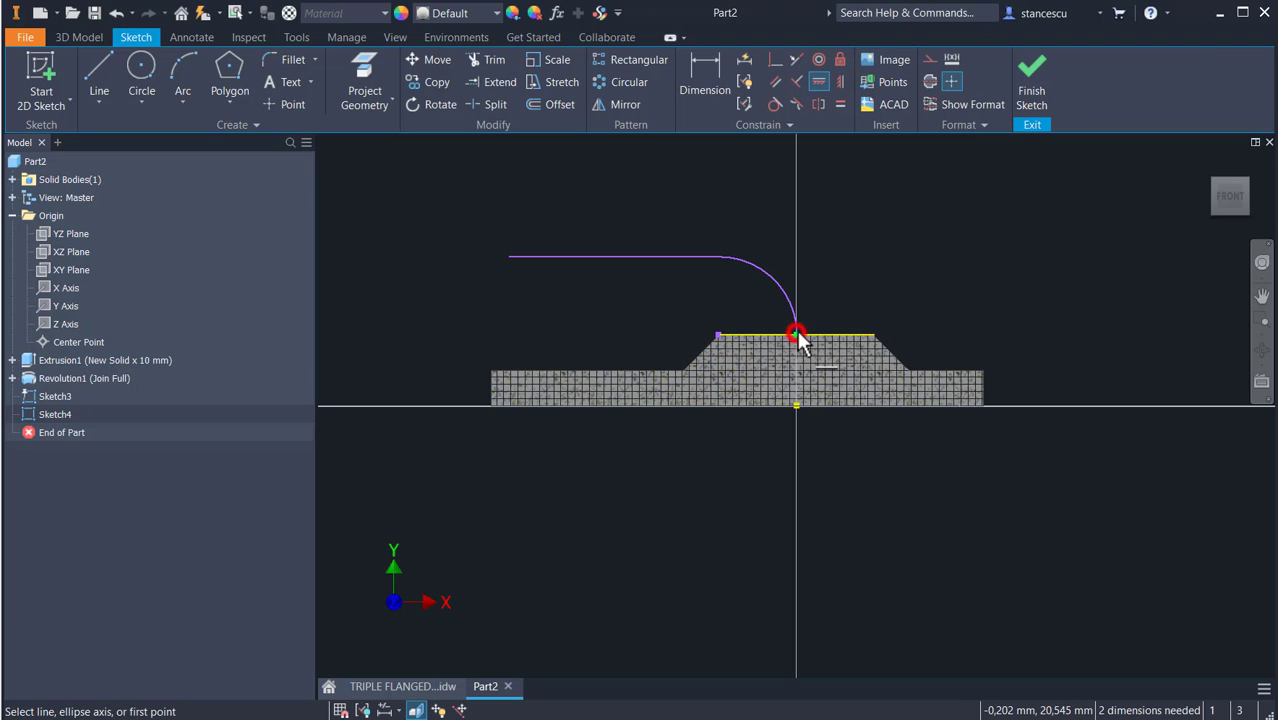
Step: Dimension the path arc's radius at 40 mm
click(702, 72)
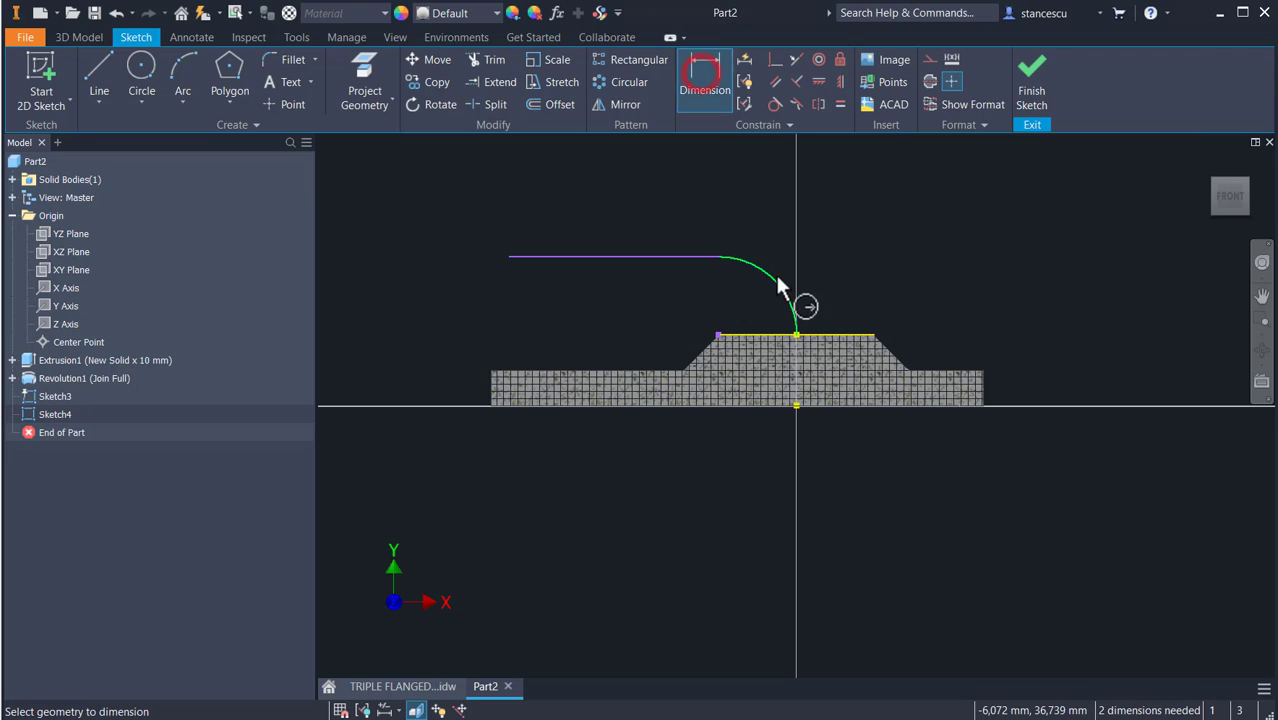
click(775, 275)
click(840, 250)
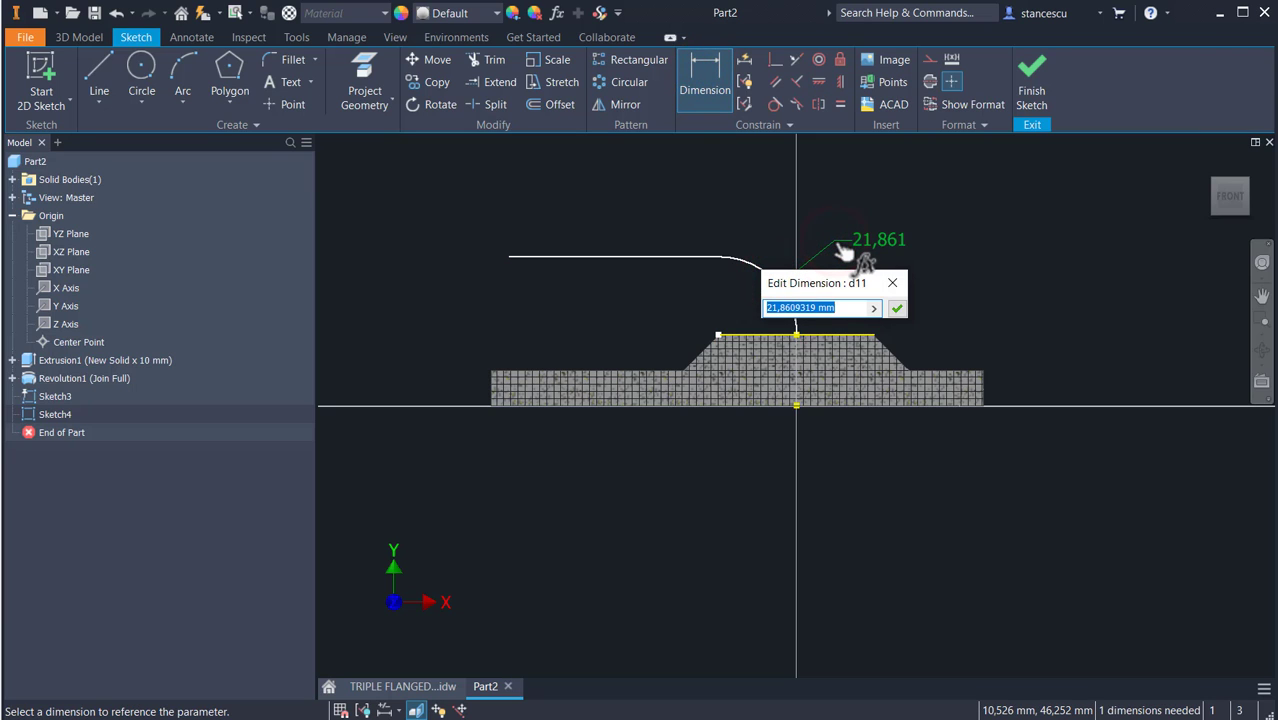
text(40)
key(Return)
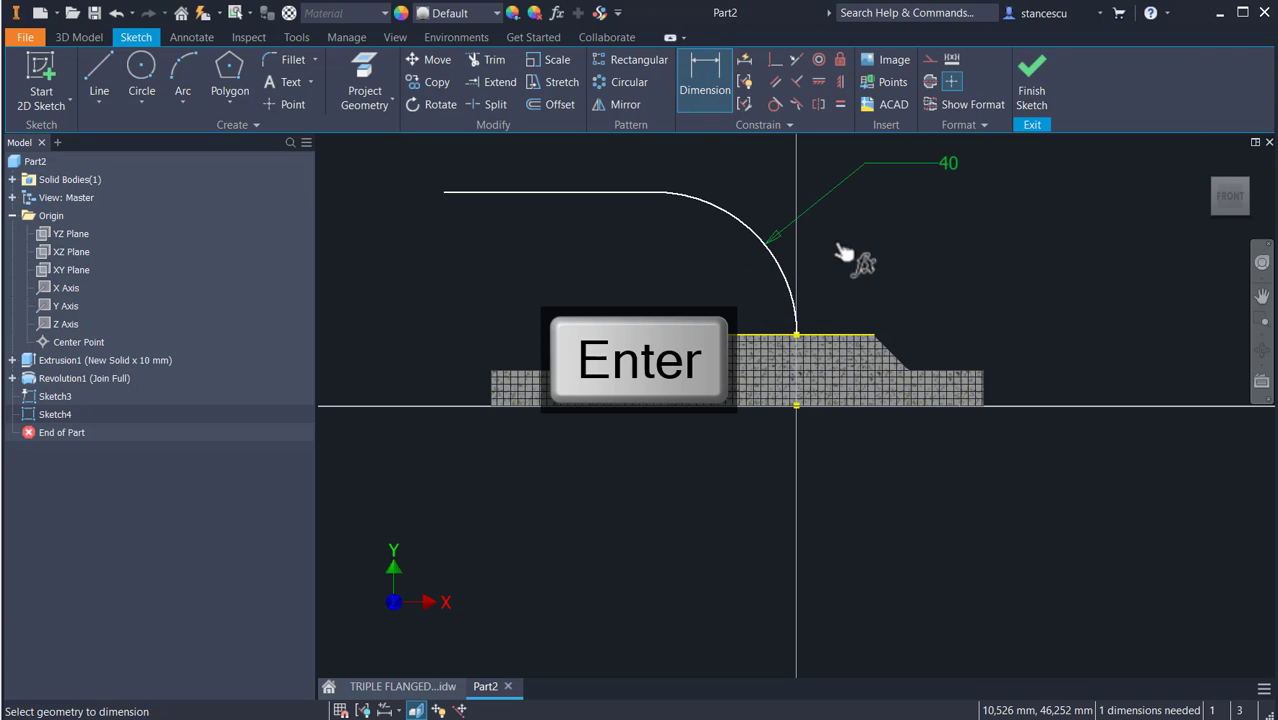
Step: Dimension the horizontal distance from the origin to the straight line's free end at 143 mm, and finish the sketch
click(796, 405)
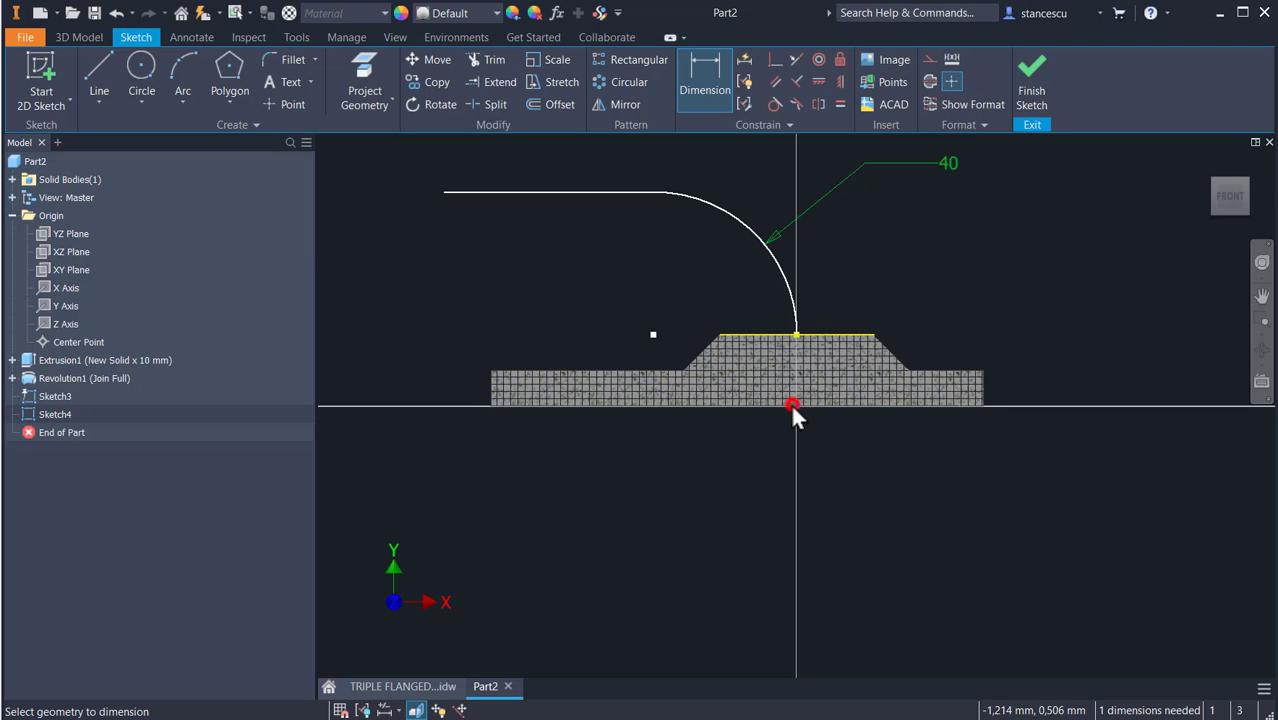
click(444, 193)
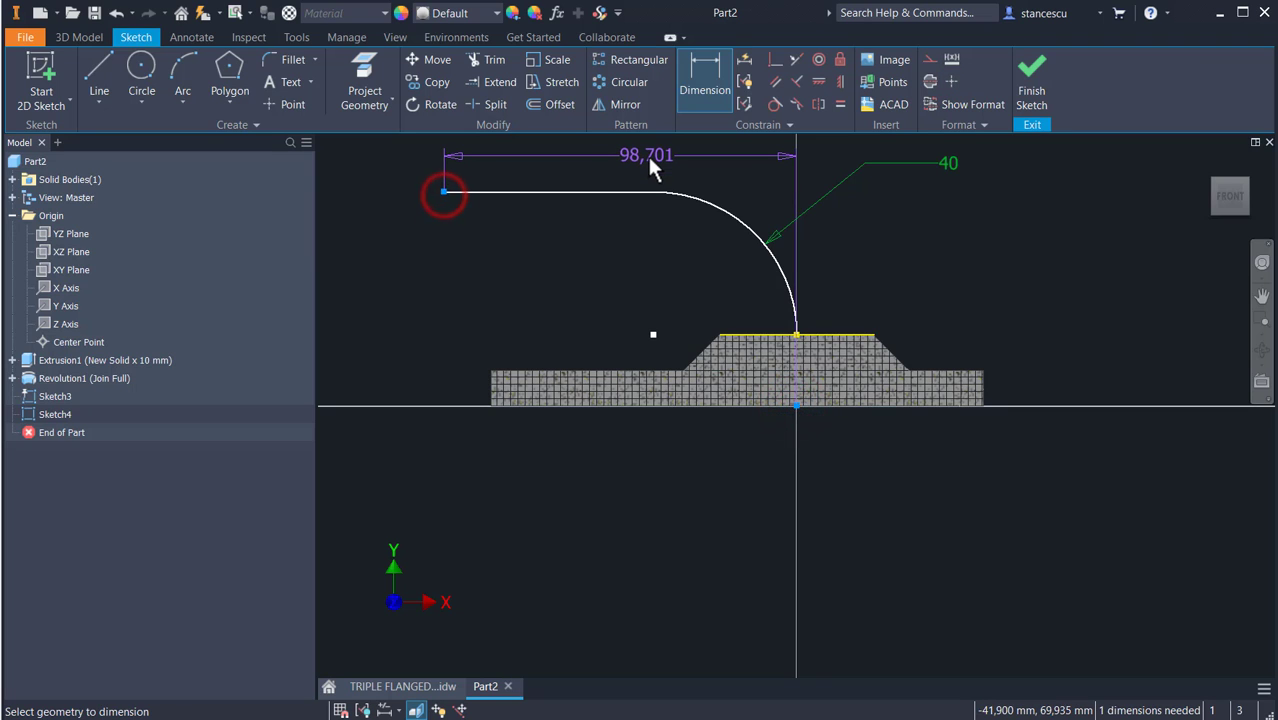
click(648, 156)
text(143)
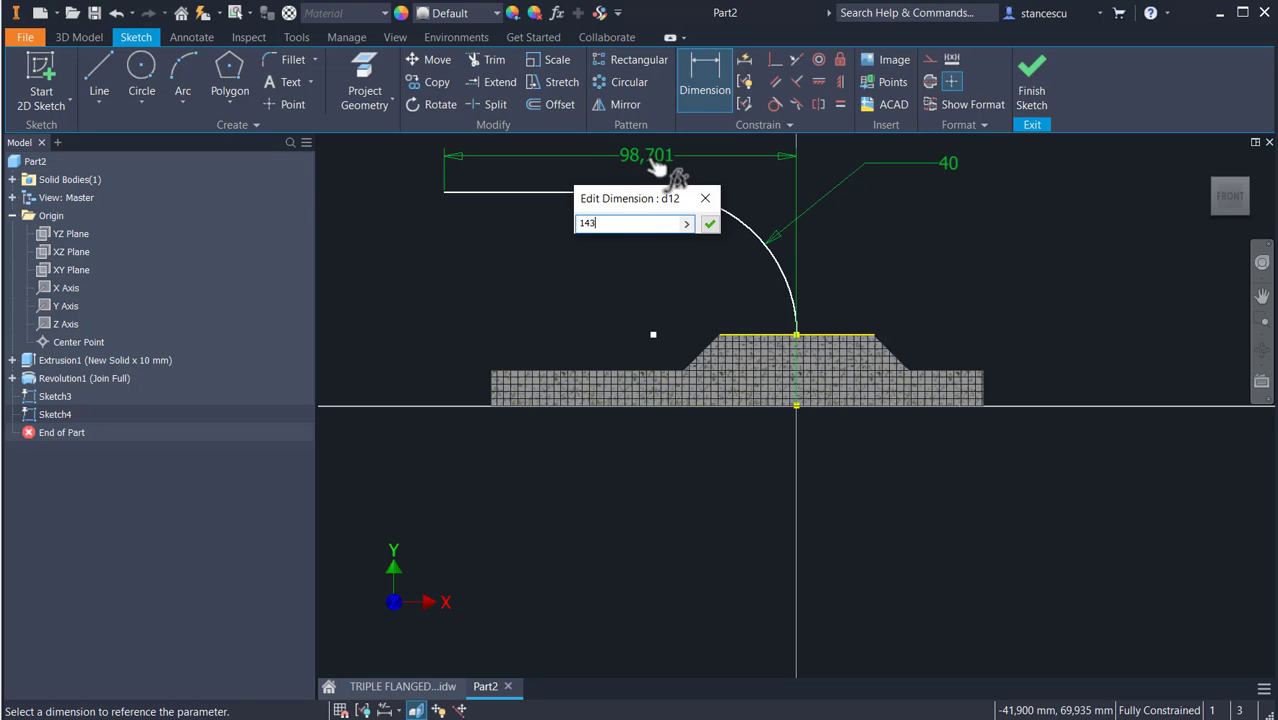
key(Return)
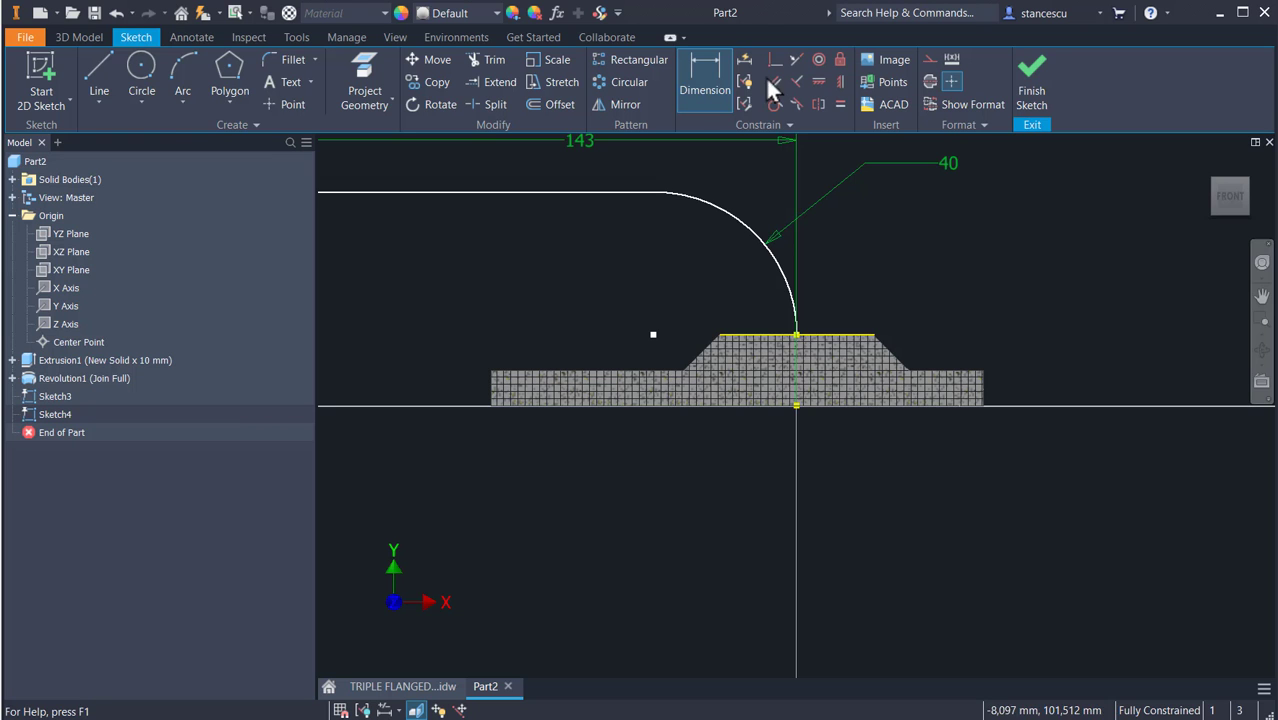
click(1030, 80)
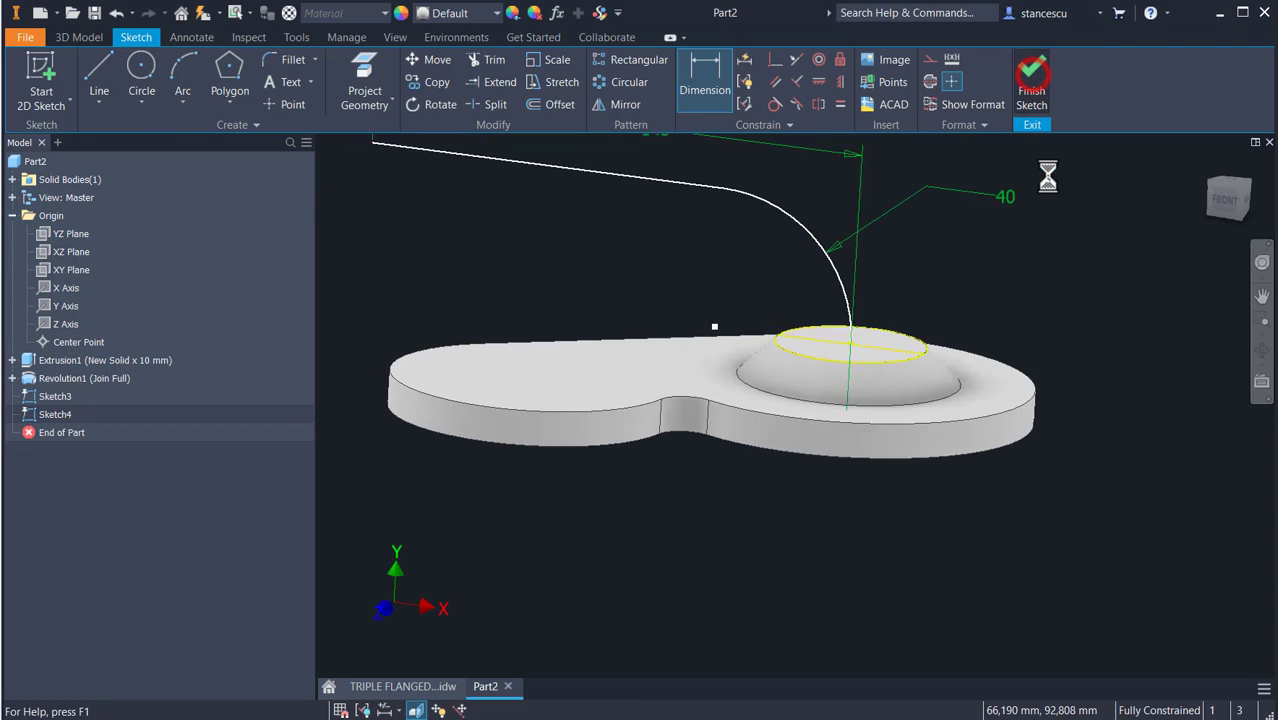
Step: Sweep the circular profile on the cone's top along the line-and-arc path, joining it to the existing solid
scroll(603, 222, down, 3)
middle_drag(603, 222, 669, 305)
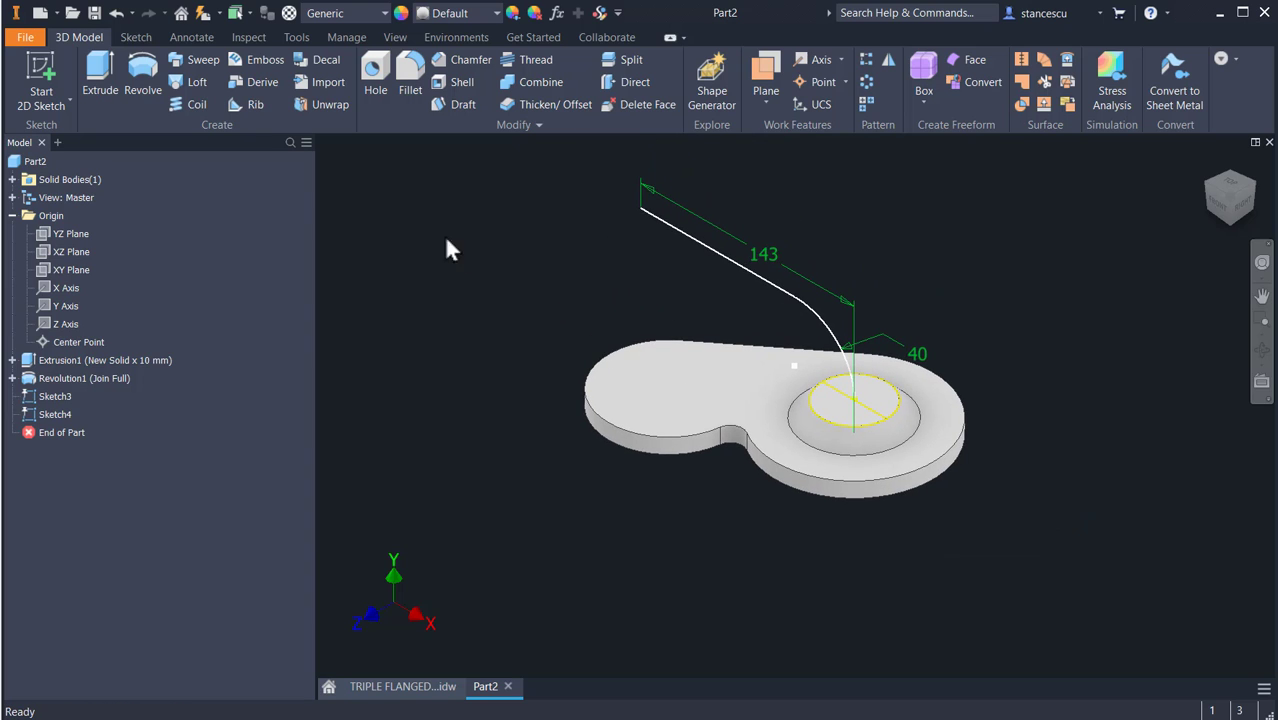
click(200, 59)
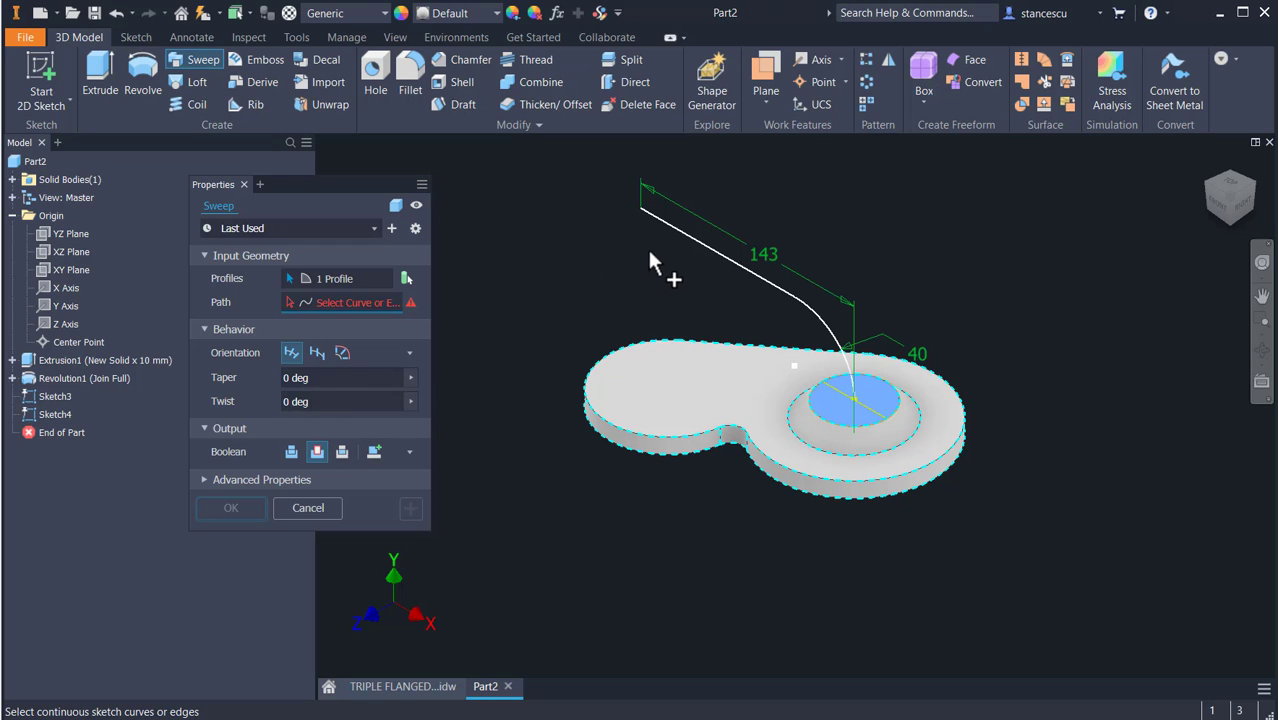
click(690, 234)
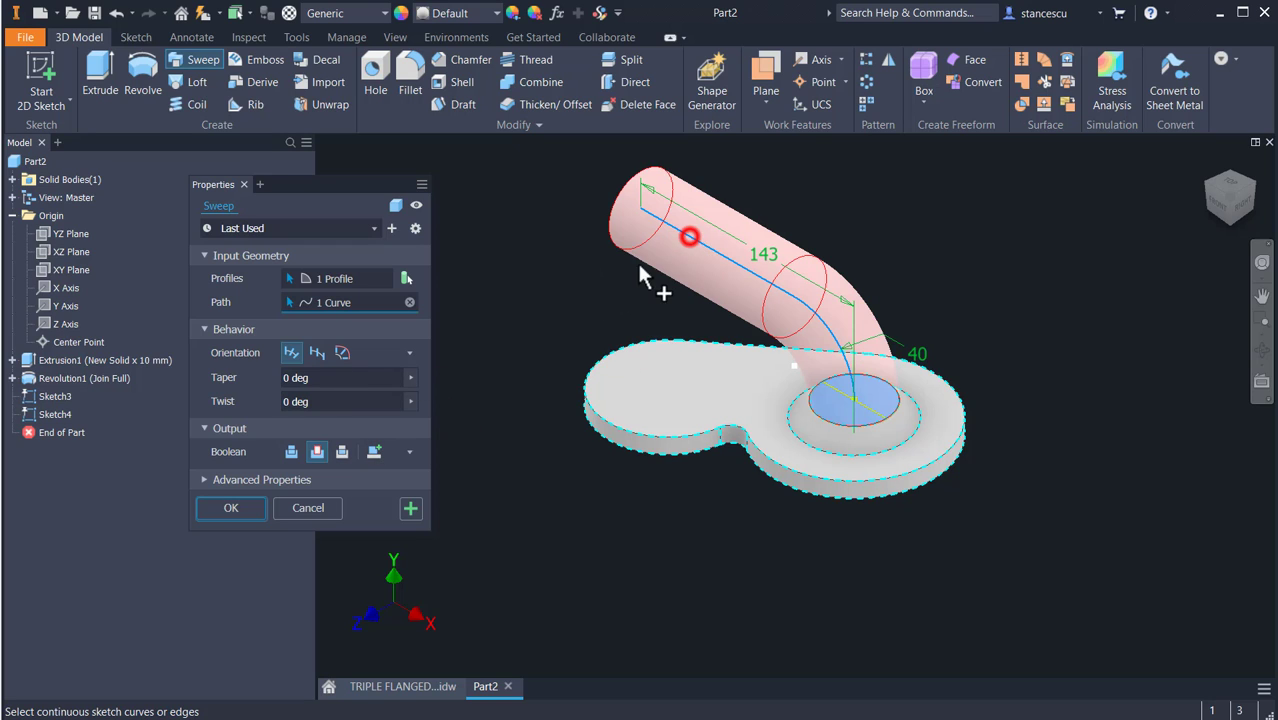
click(283, 452)
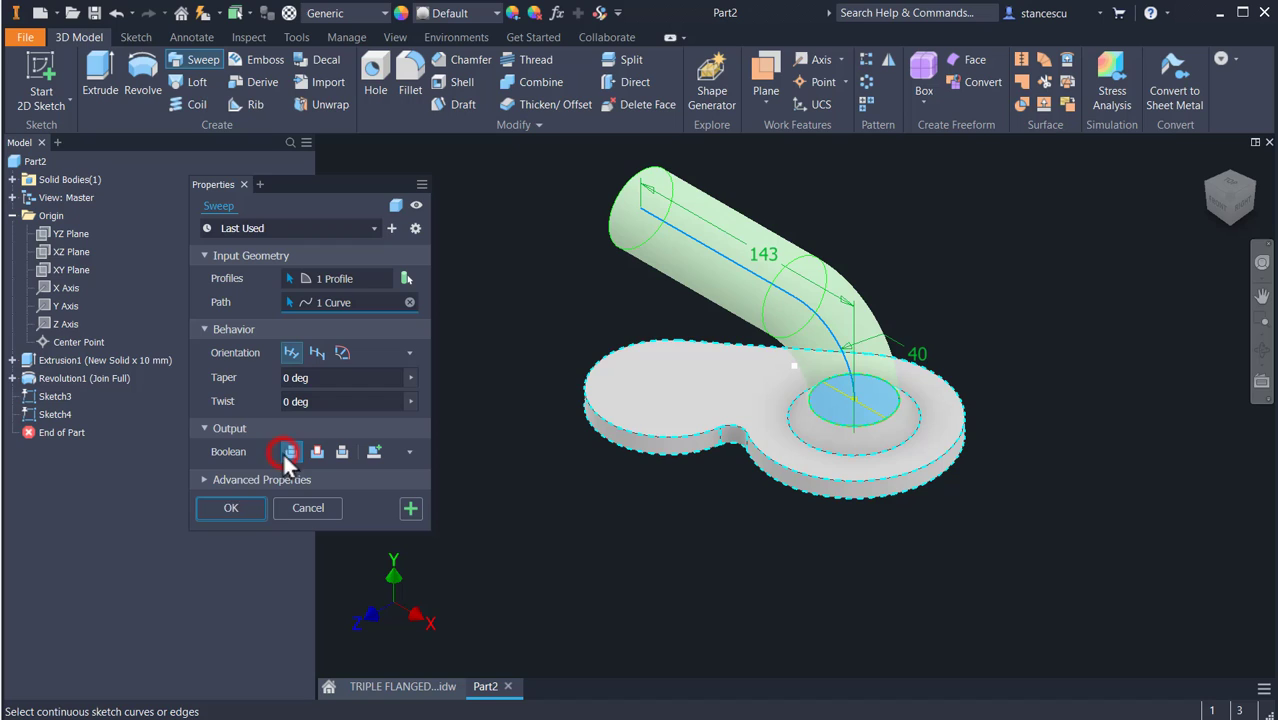
click(232, 508)
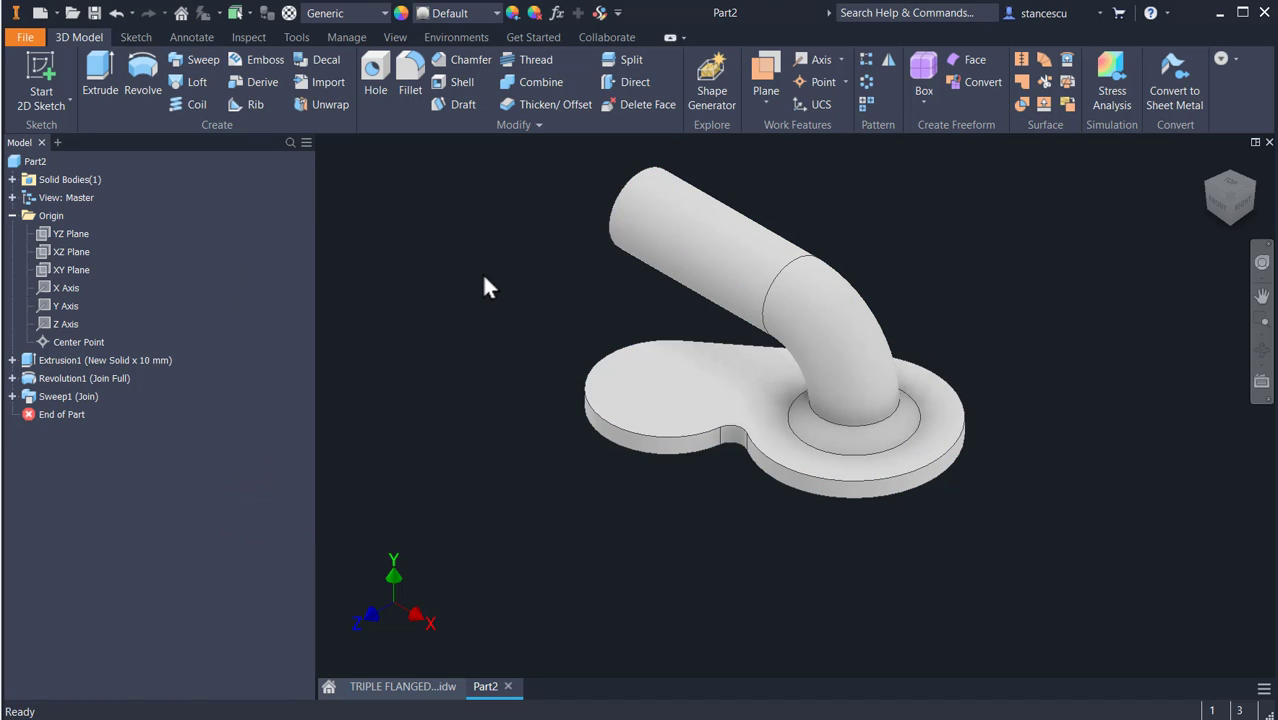
Step: Turn the model to the isometric view with the pipe's free end facing forward, and set it as the home view
click(1207, 183)
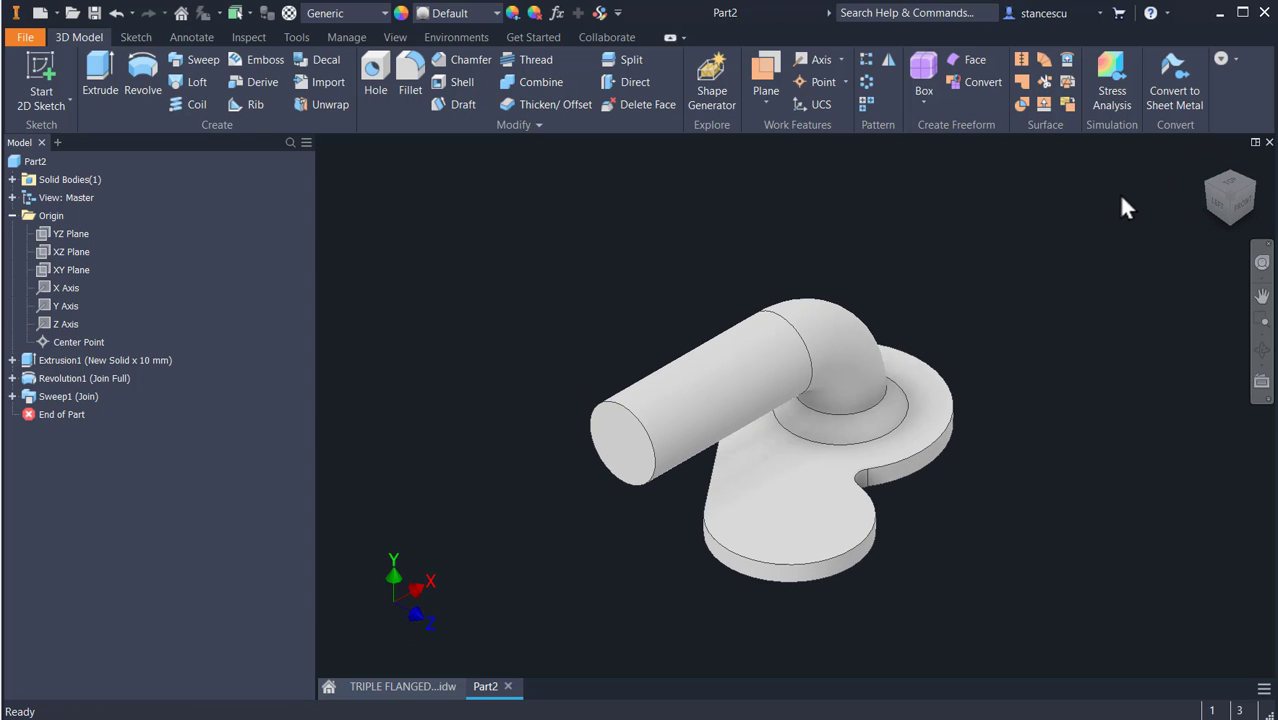
right_click(1239, 208)
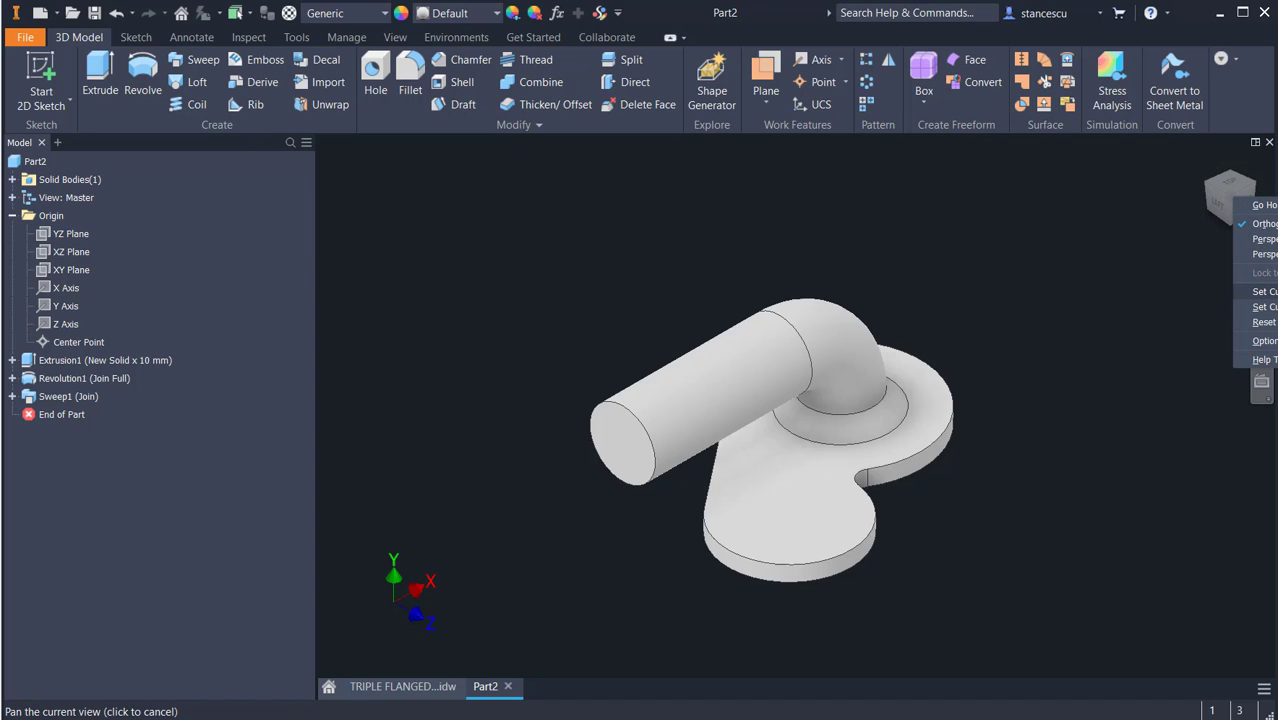
click(1272, 292)
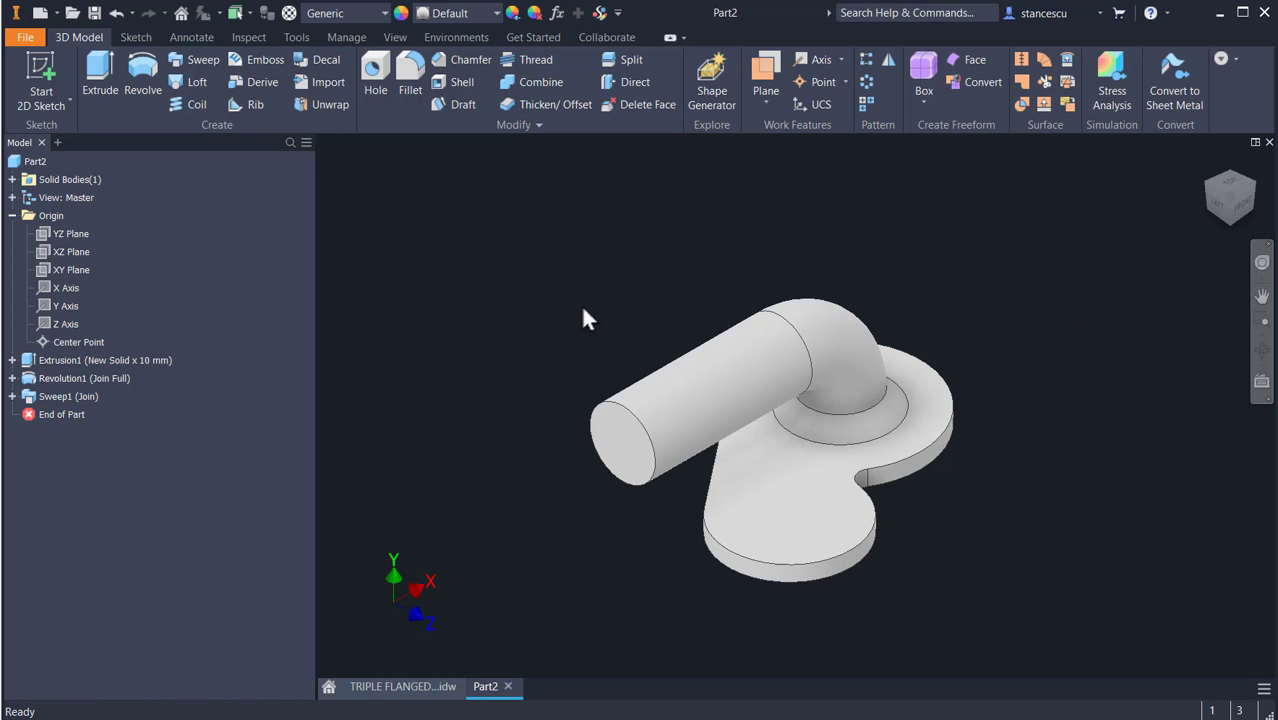
Step: Check the second pipe's position and diameters across all views of the TRIPLE FLANGED CONNECTOR drawing, including section B-B
click(402, 687)
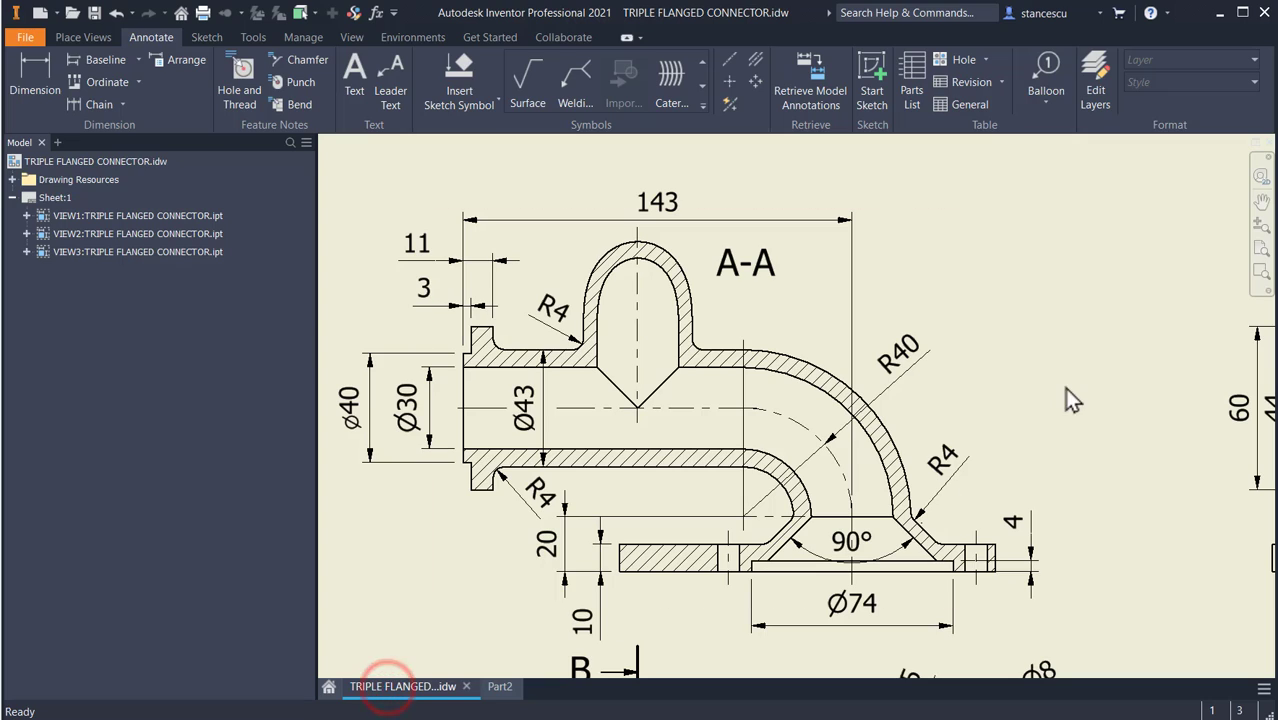
key(Home)
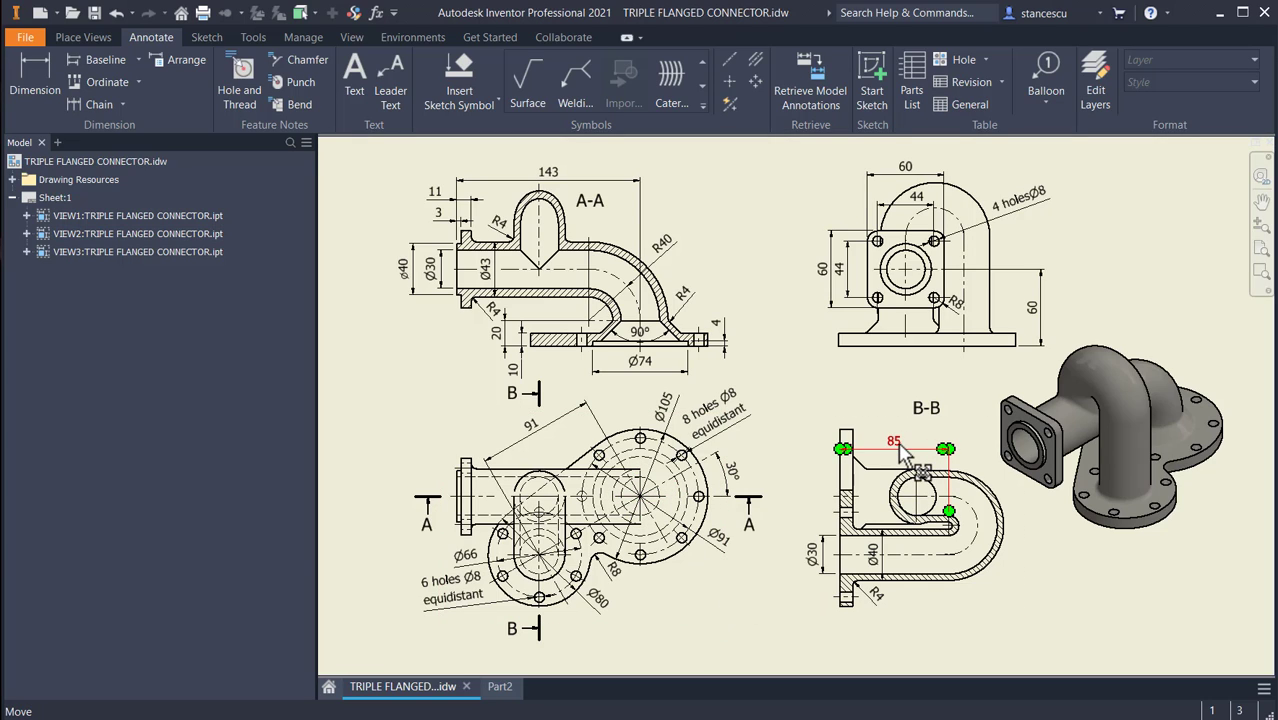
click(512, 688)
Step: On the base plate's underside, sketch a 40 mm diameter circle centred on the smaller rounded end, and finish the sketch
mouse_move(1062, 395)
shift+middle_down()
mouse_move(1075, 326)
mouse_move(1018, 320)
mouse_move(961, 357)
shift+middle_up()
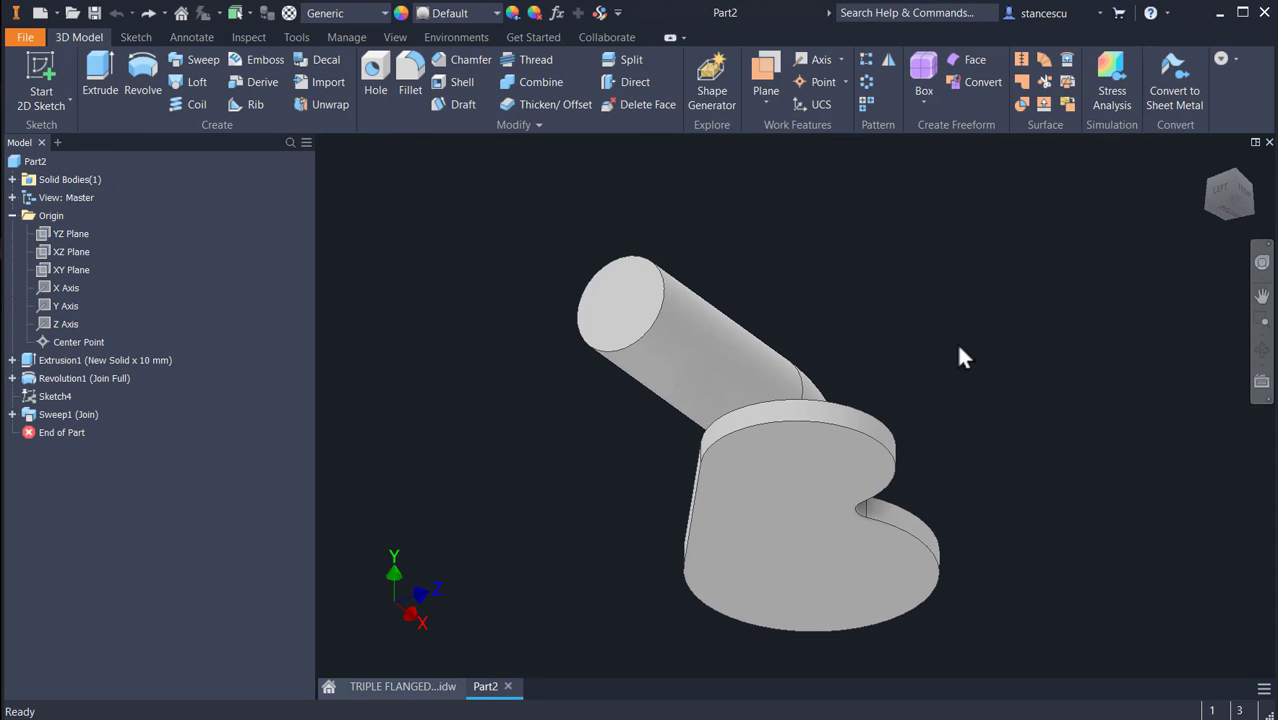
click(796, 464)
click(909, 455)
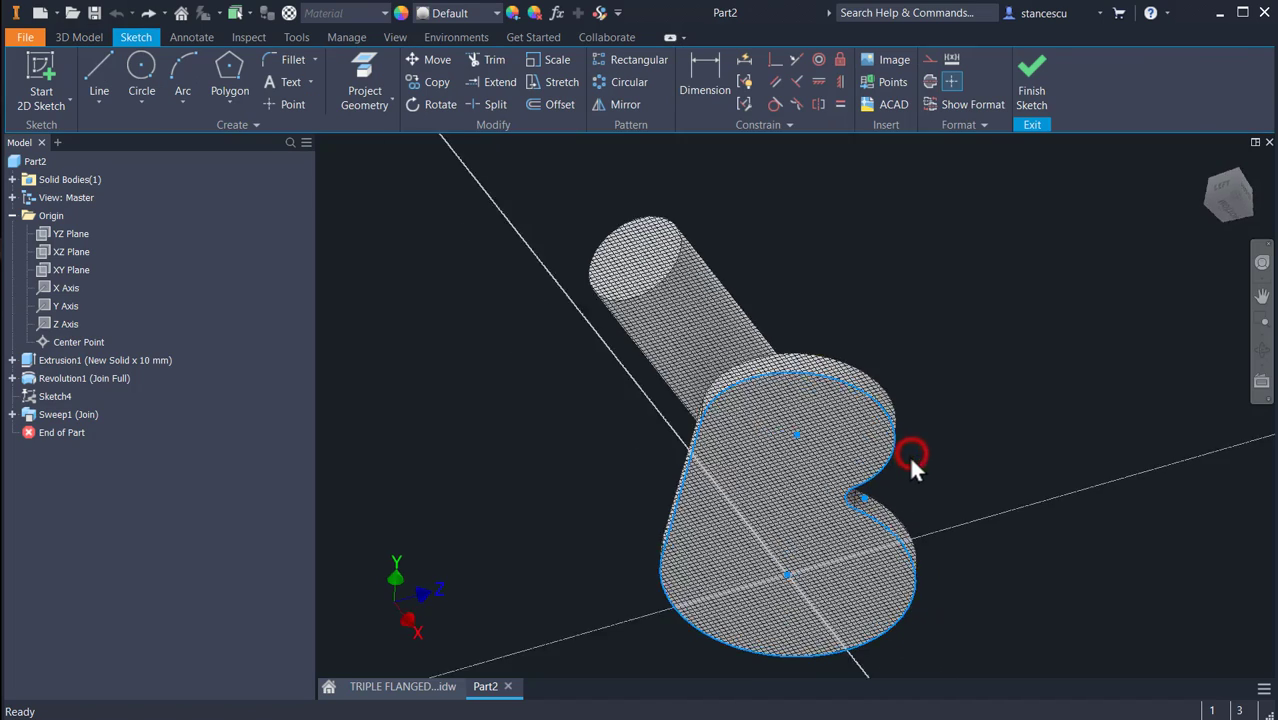
click(140, 66)
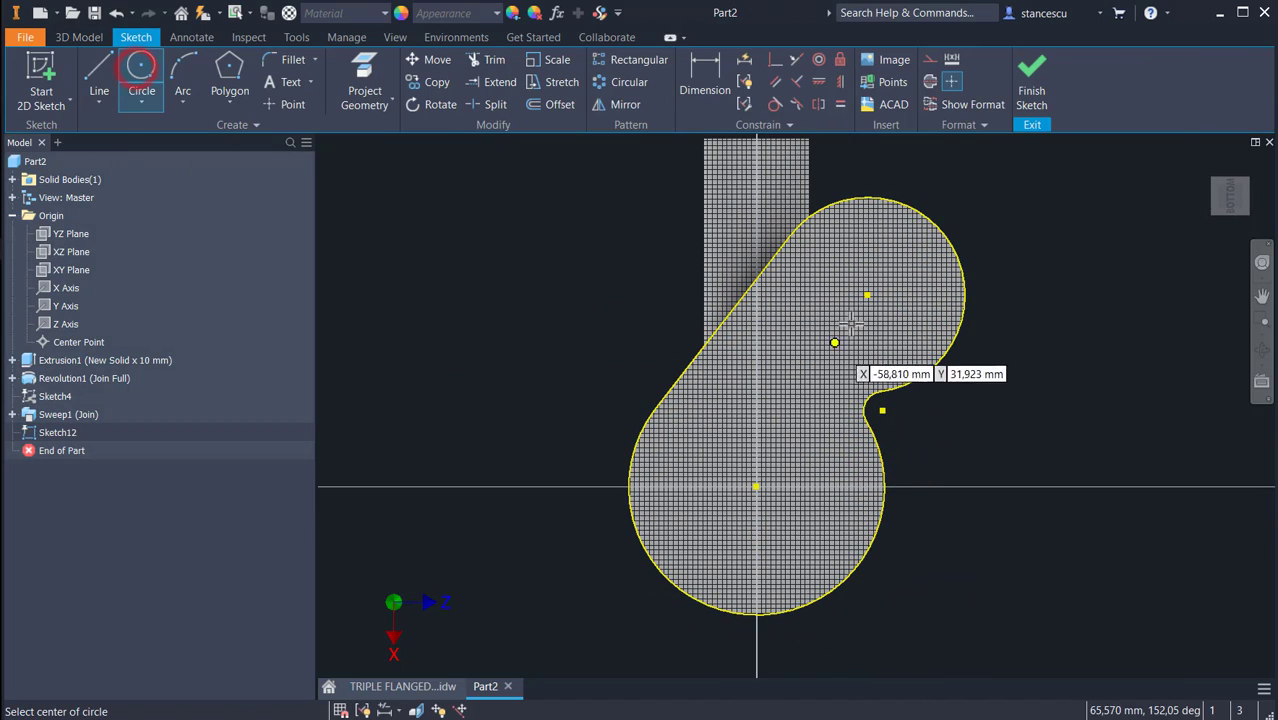
click(866, 295)
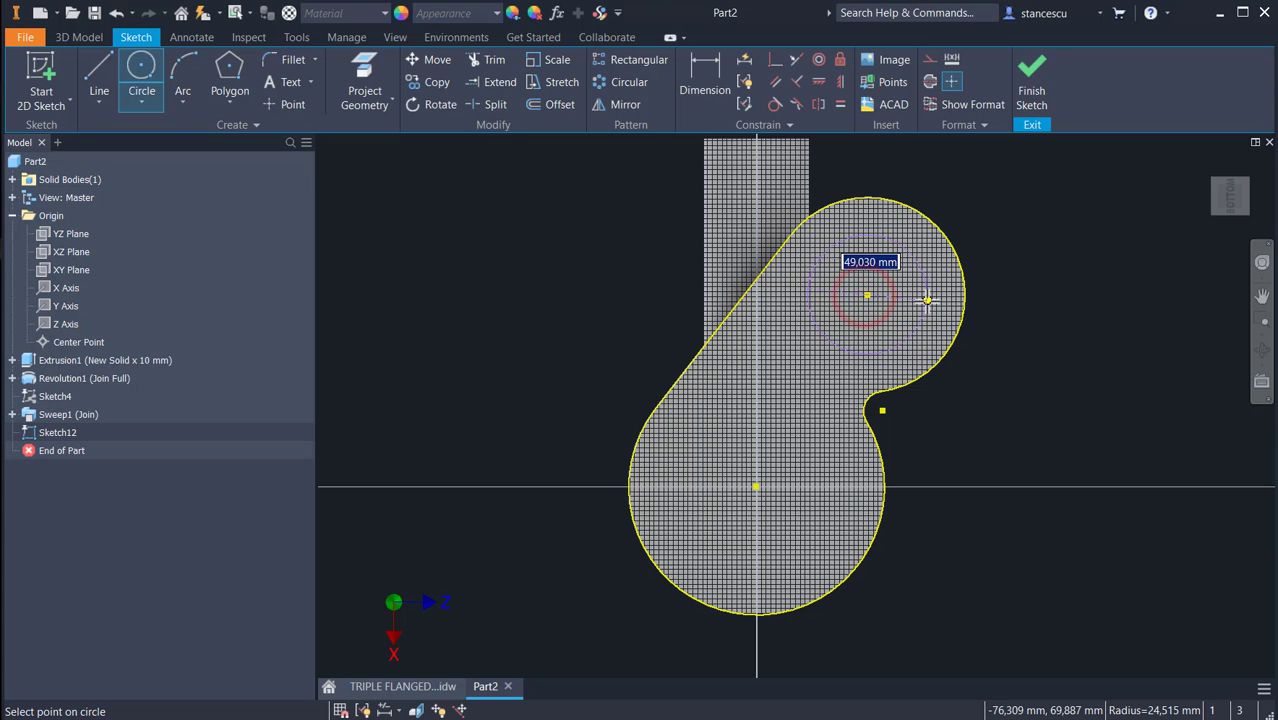
text(40)
key(Return)
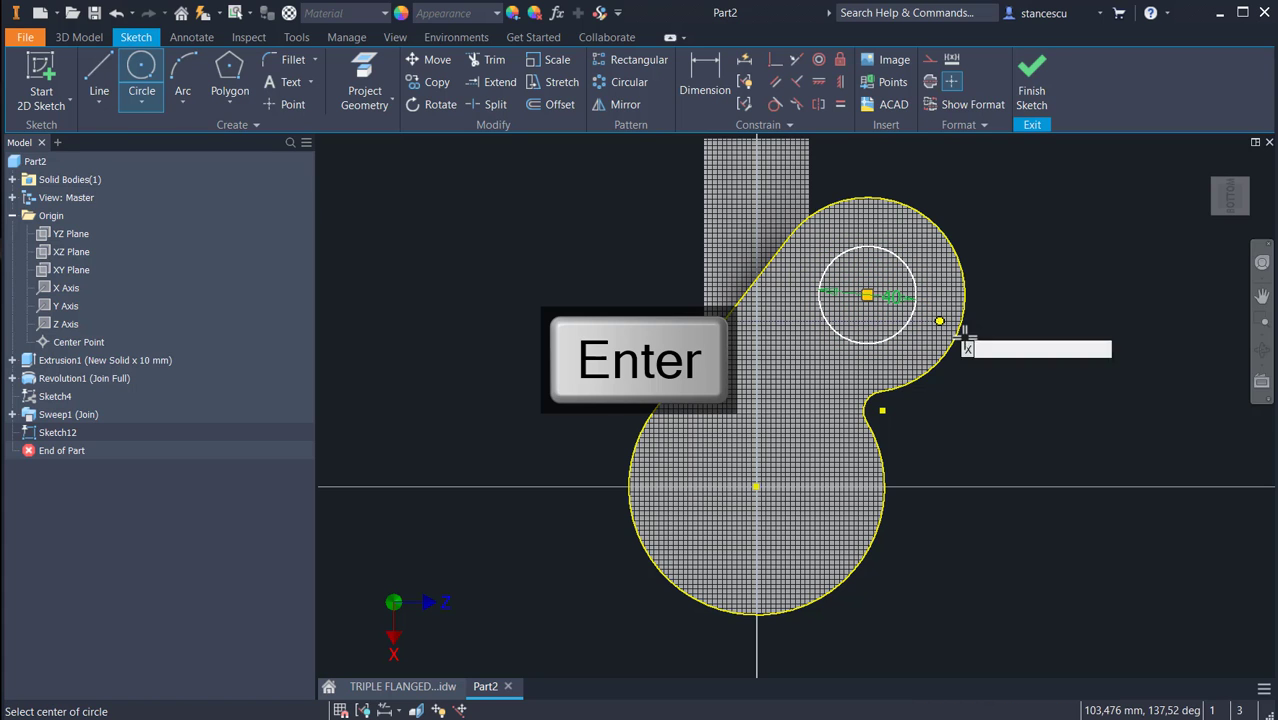
click(1031, 78)
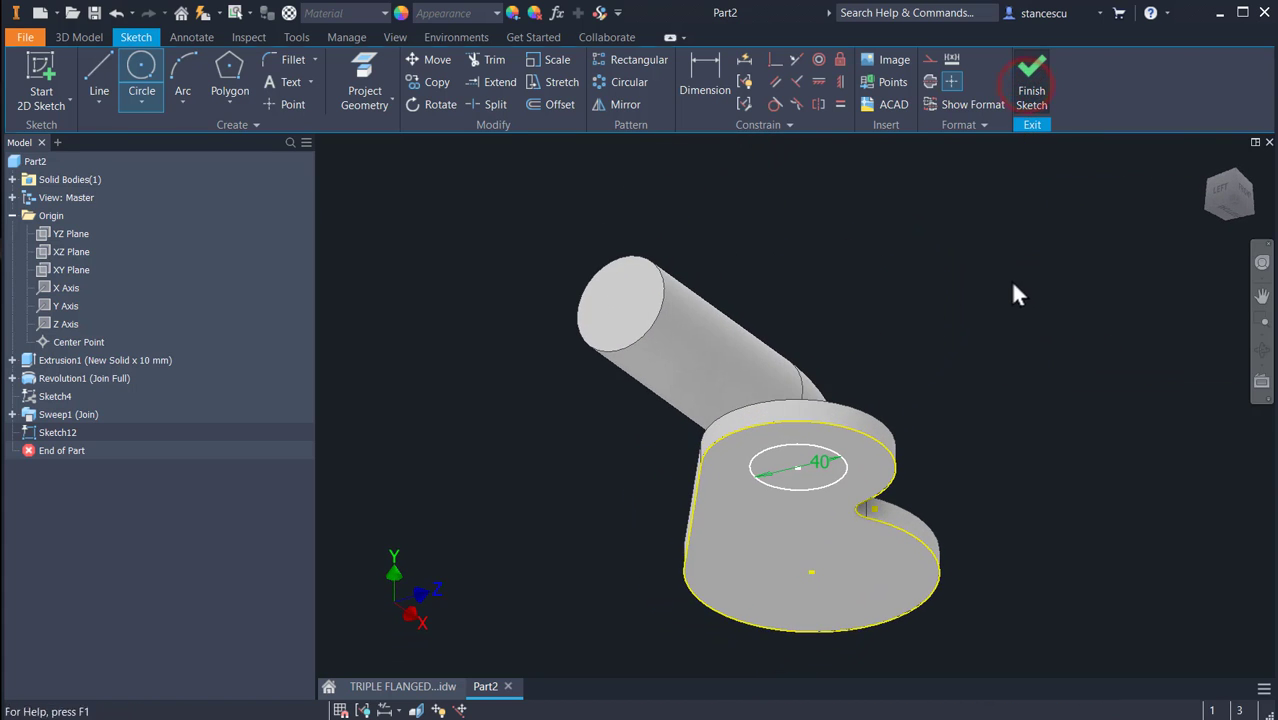
Step: Create a work plane parallel to the origin YZ plane through the centre of the 40 mm circle
key(F6)
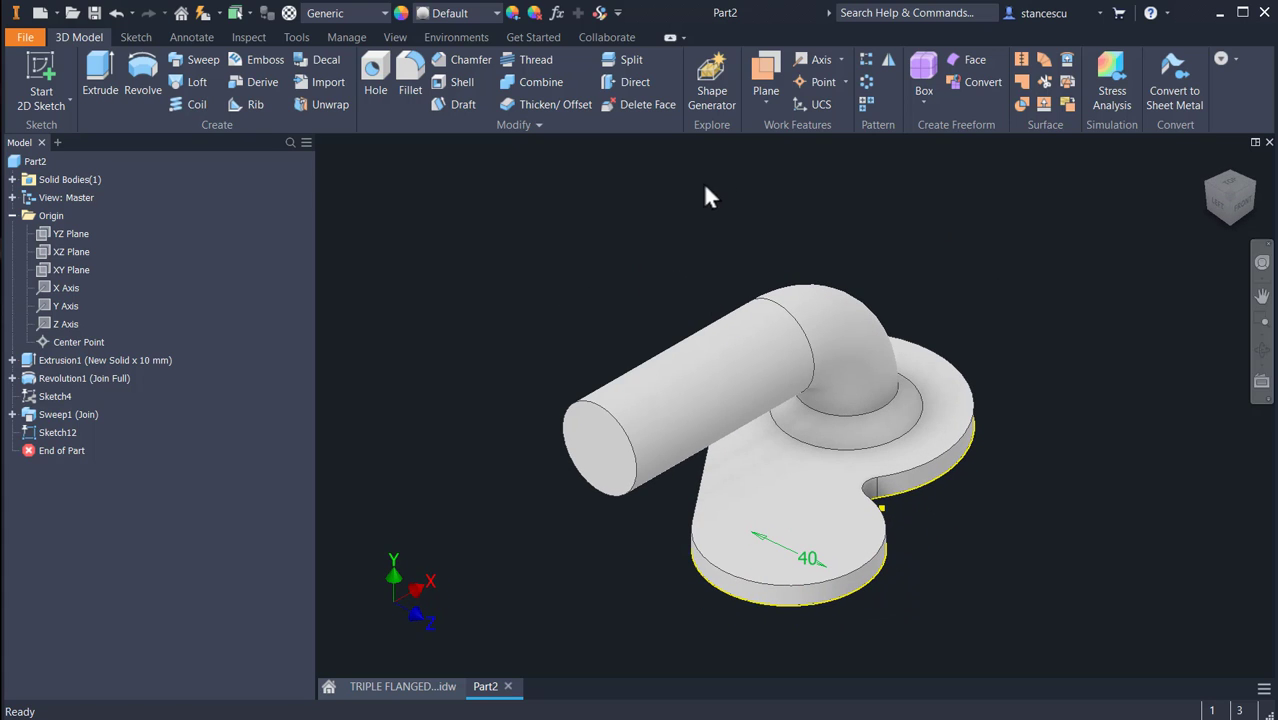
click(764, 78)
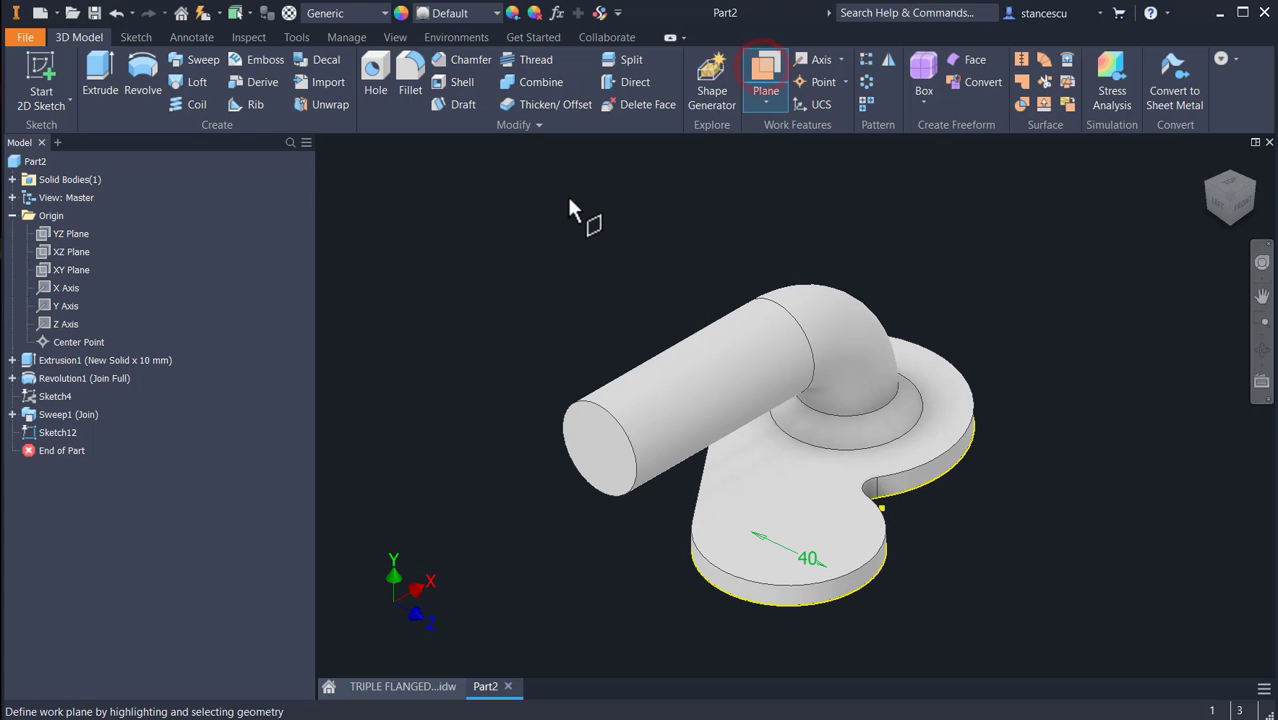
click(62, 234)
shift+middle_drag(500, 560, 505, 493)
scroll(681, 480, up, 3)
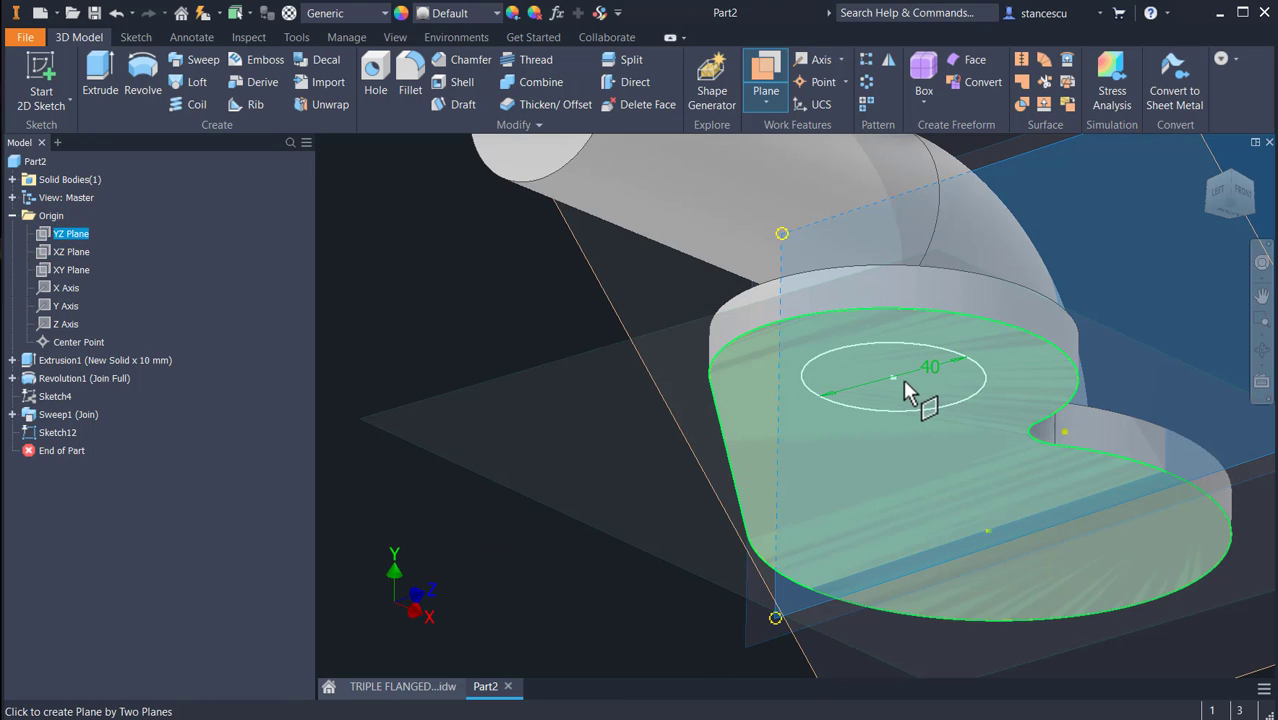
click(893, 378)
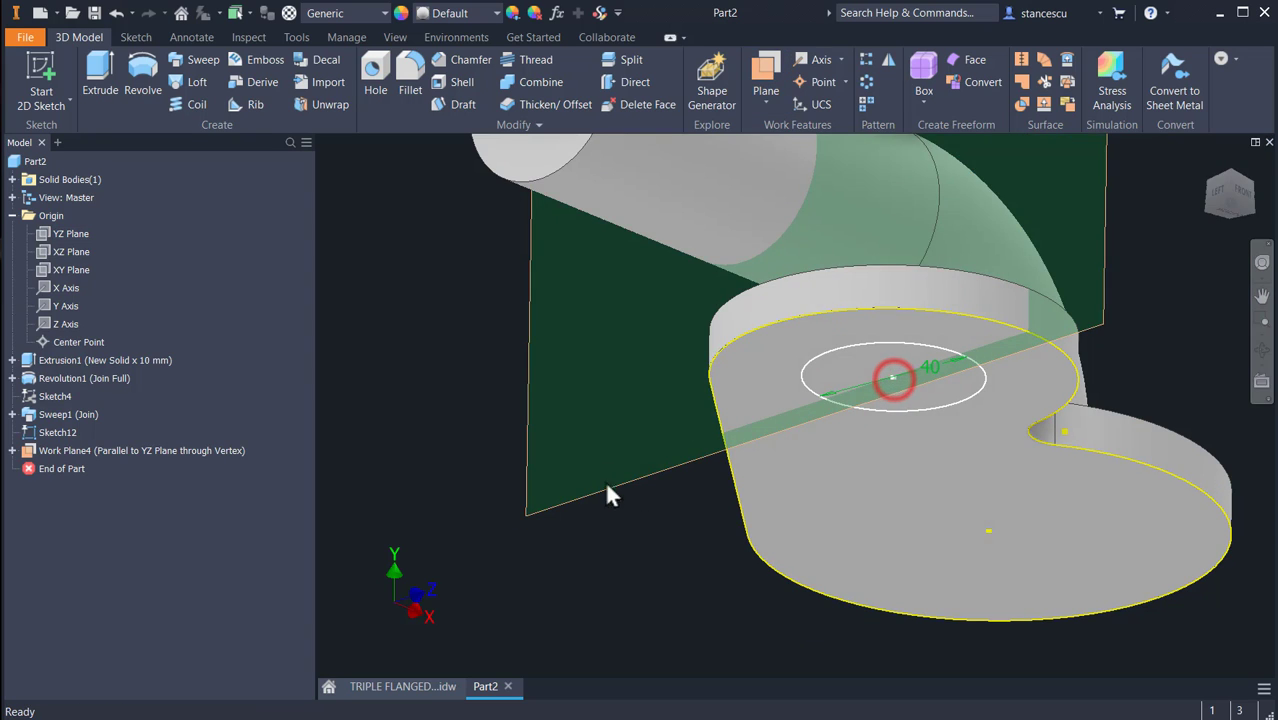
Step: Start a sketch on the new work plane, slice the graphics, and project the 40 mm circle's centre point into it
scroll(652, 532, down, 3)
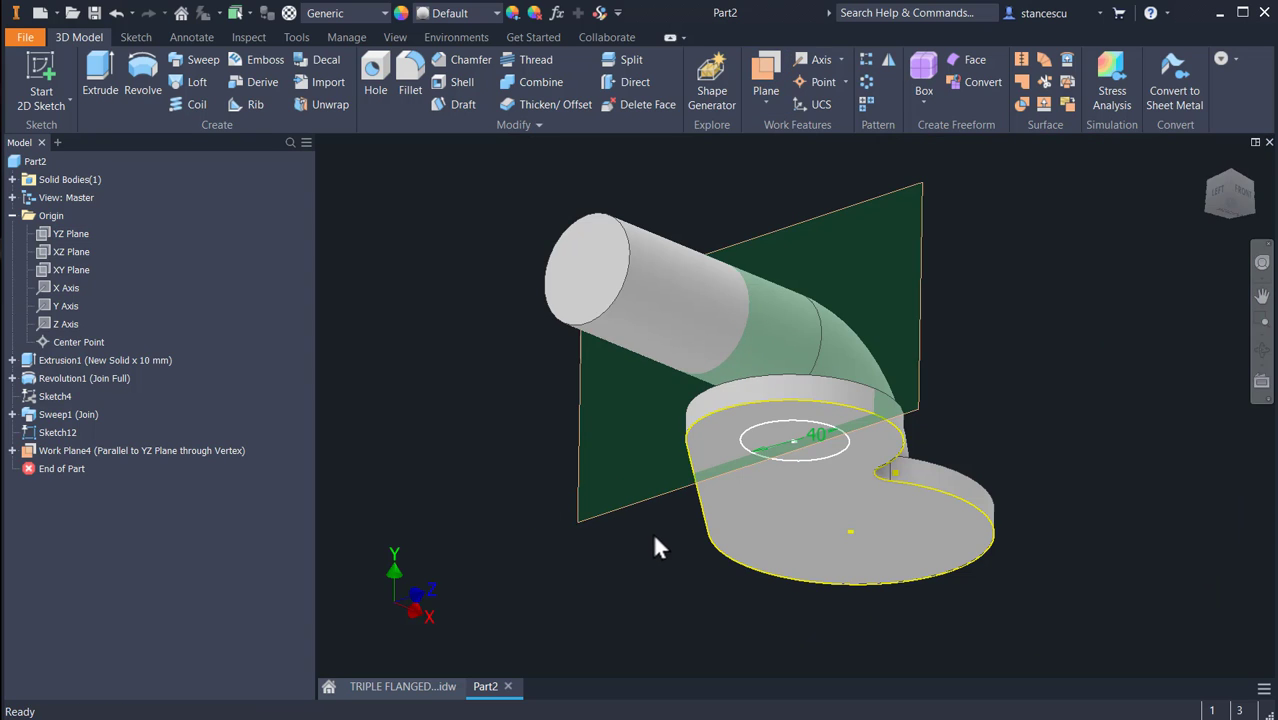
click(914, 292)
click(933, 288)
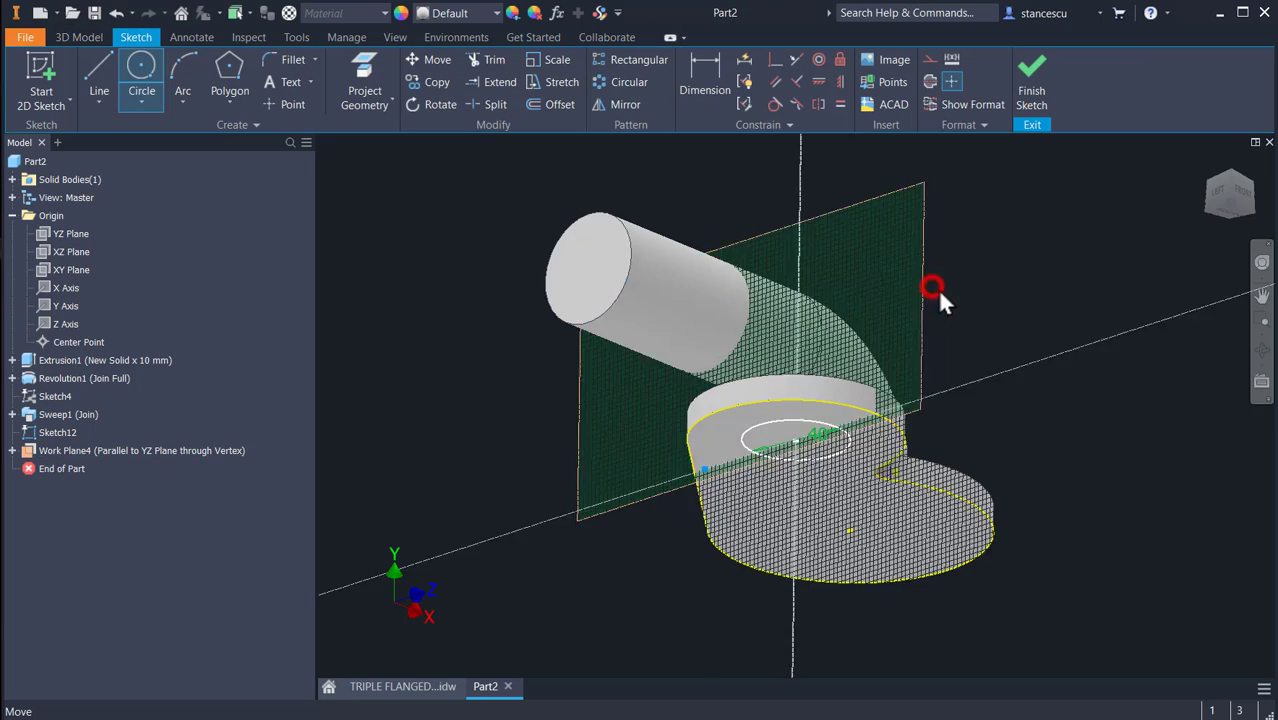
key(F7)
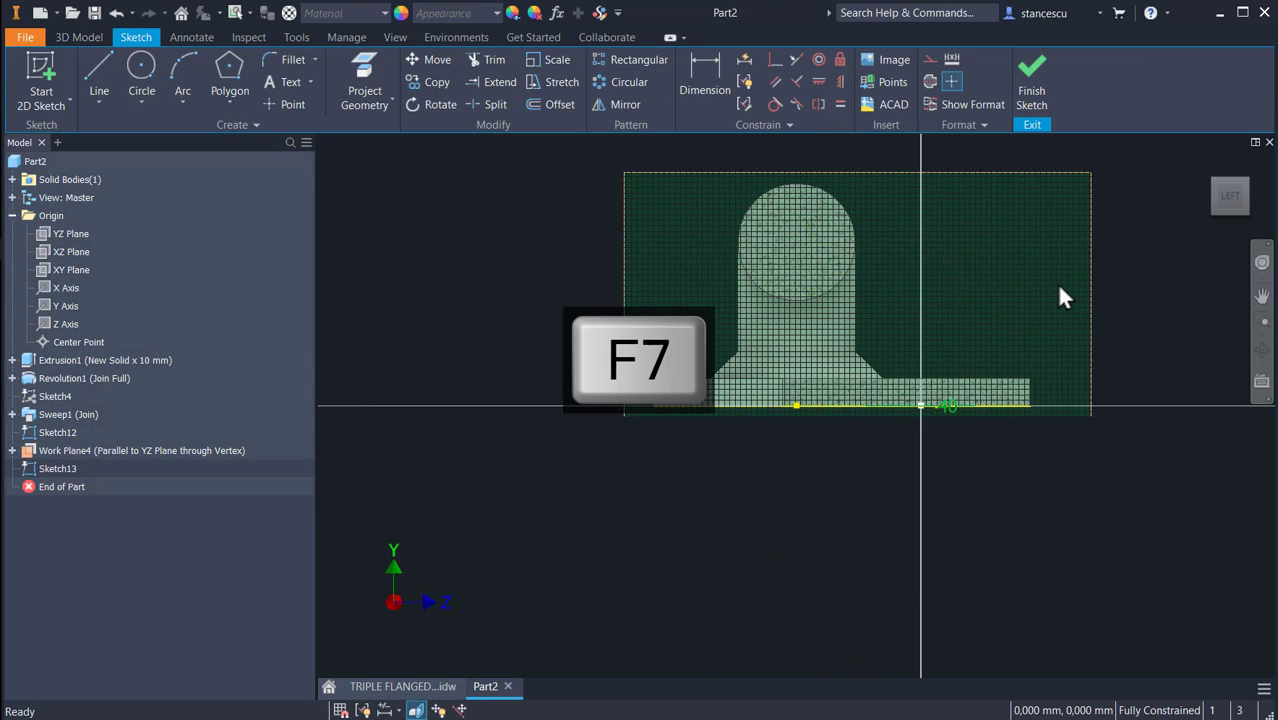
shift+middle_drag(844, 508, 860, 440)
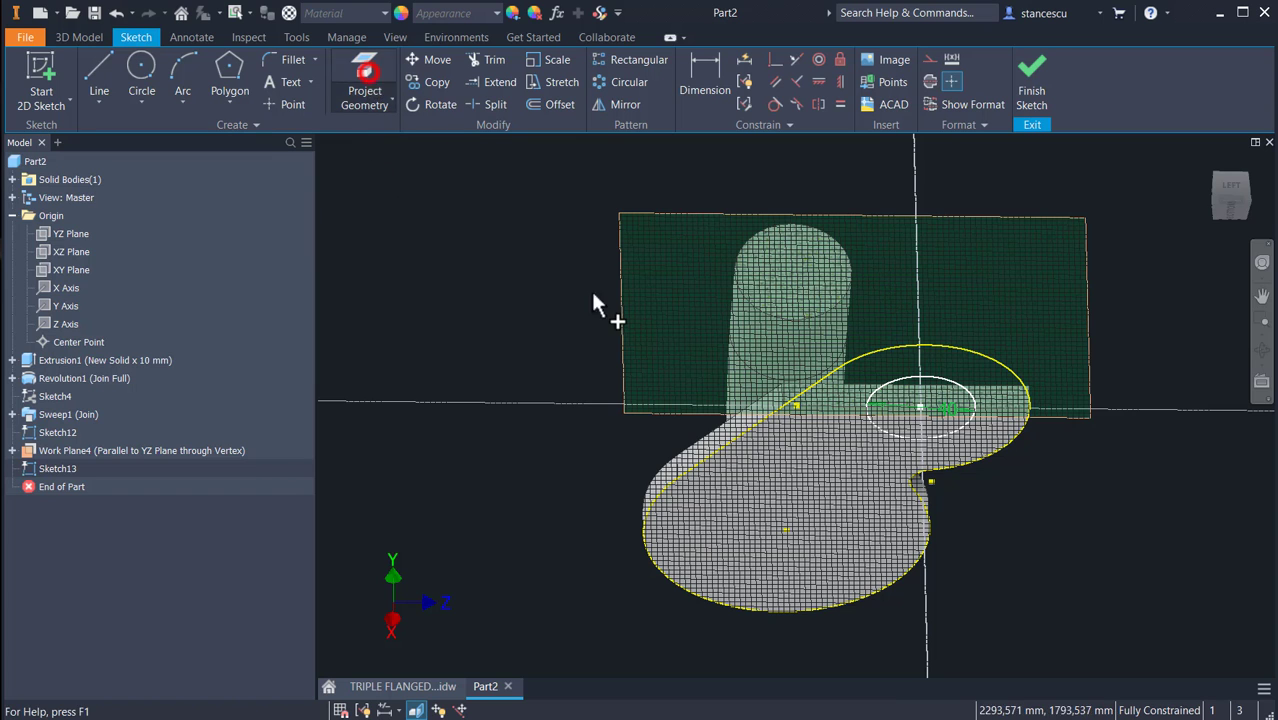
key(p)
scroll(920, 405, up, 3)
click(908, 396)
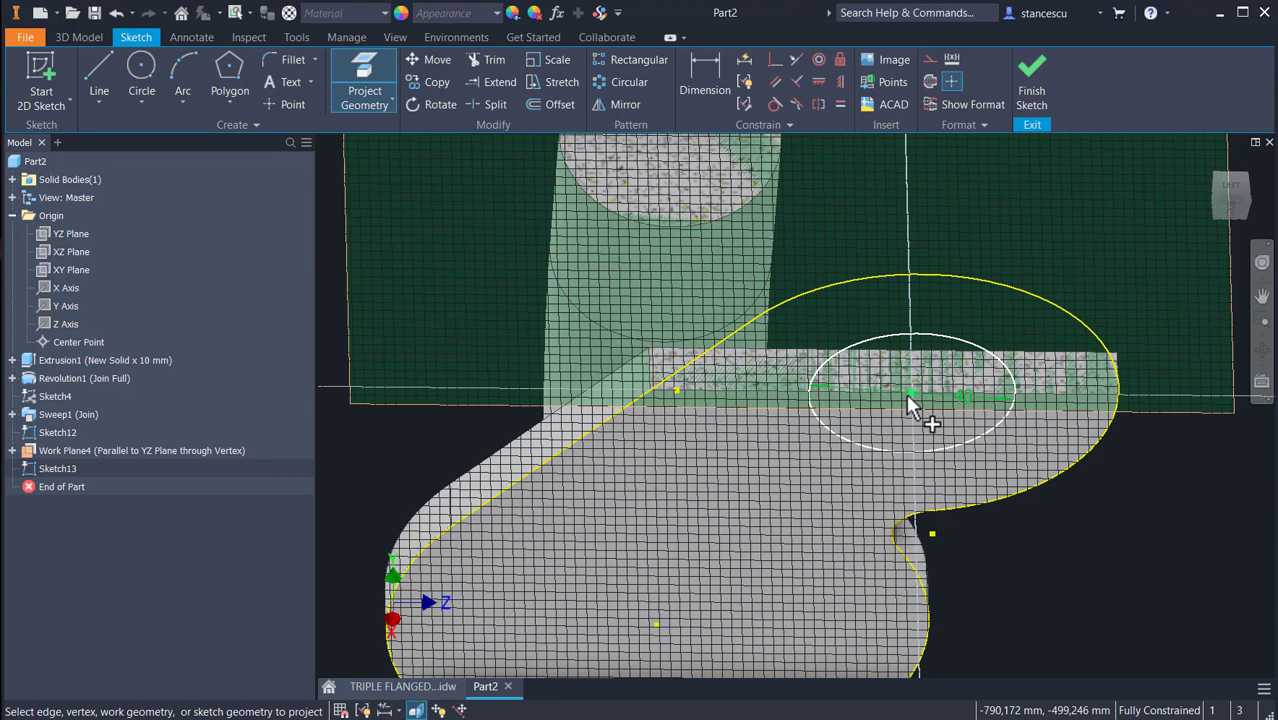
click(908, 393)
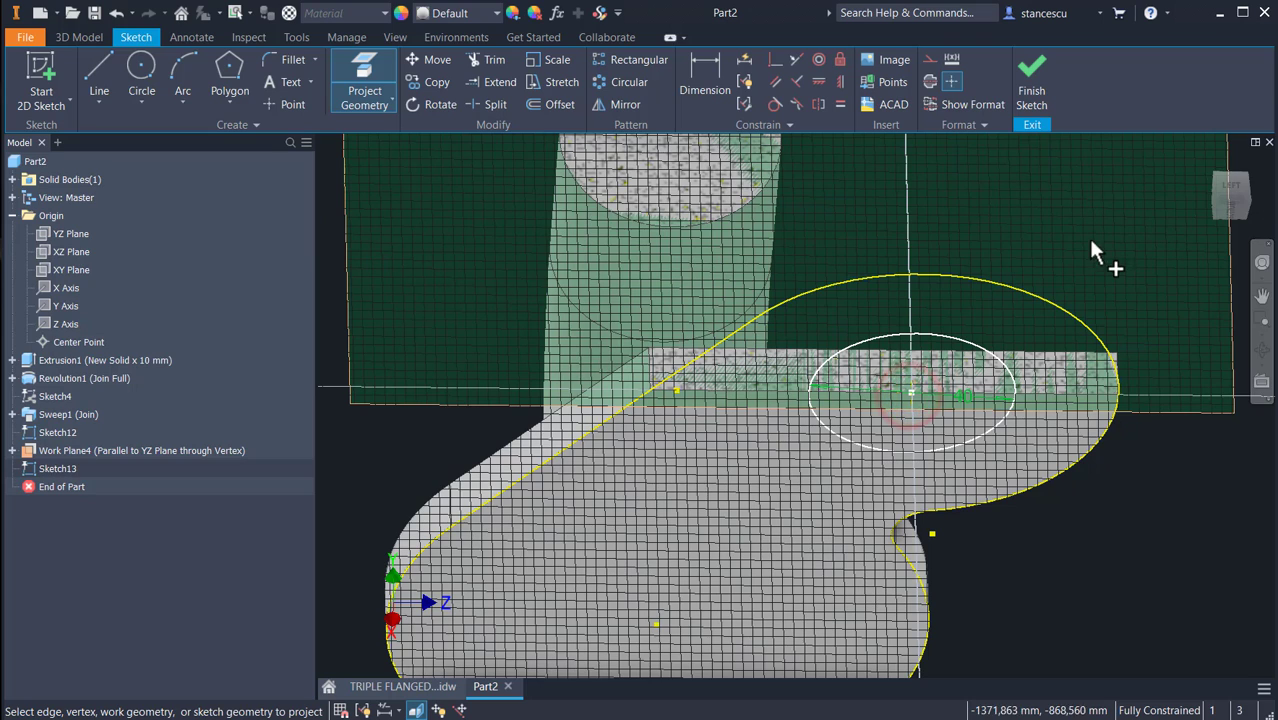
shift+middle_drag(1106, 429, 978, 642)
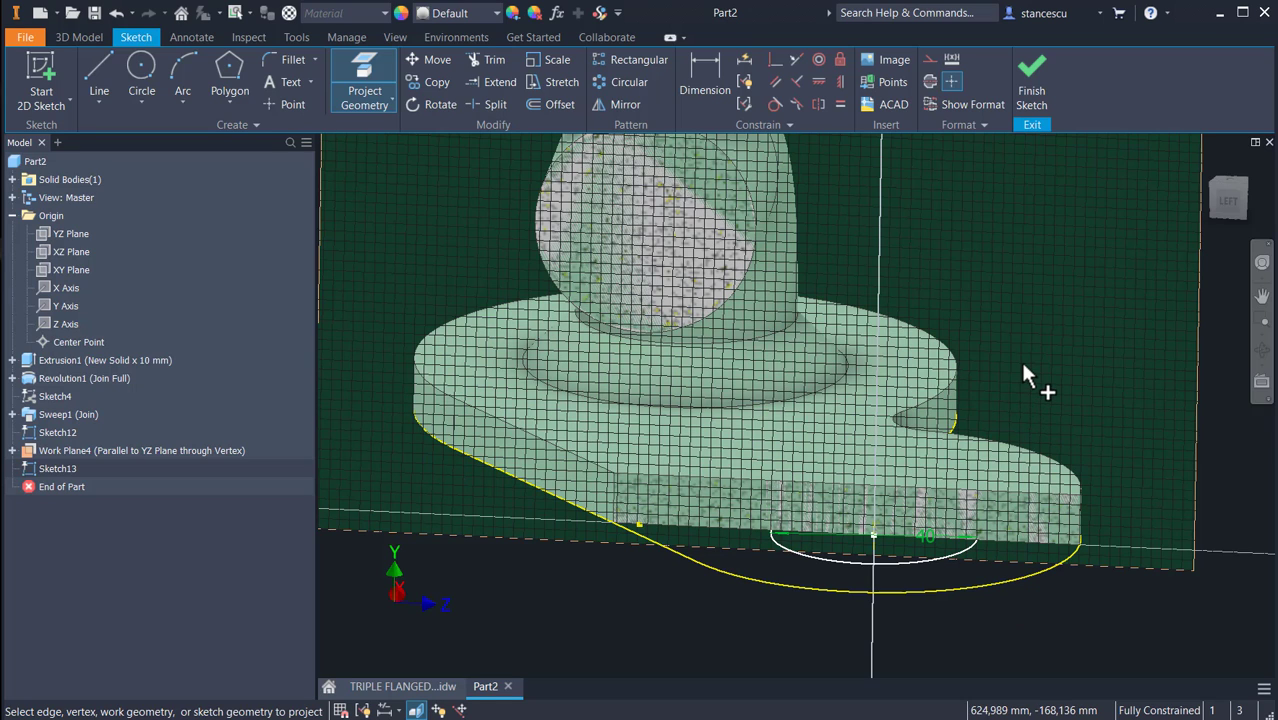
scroll(1023, 365, down, 5)
click(1226, 200)
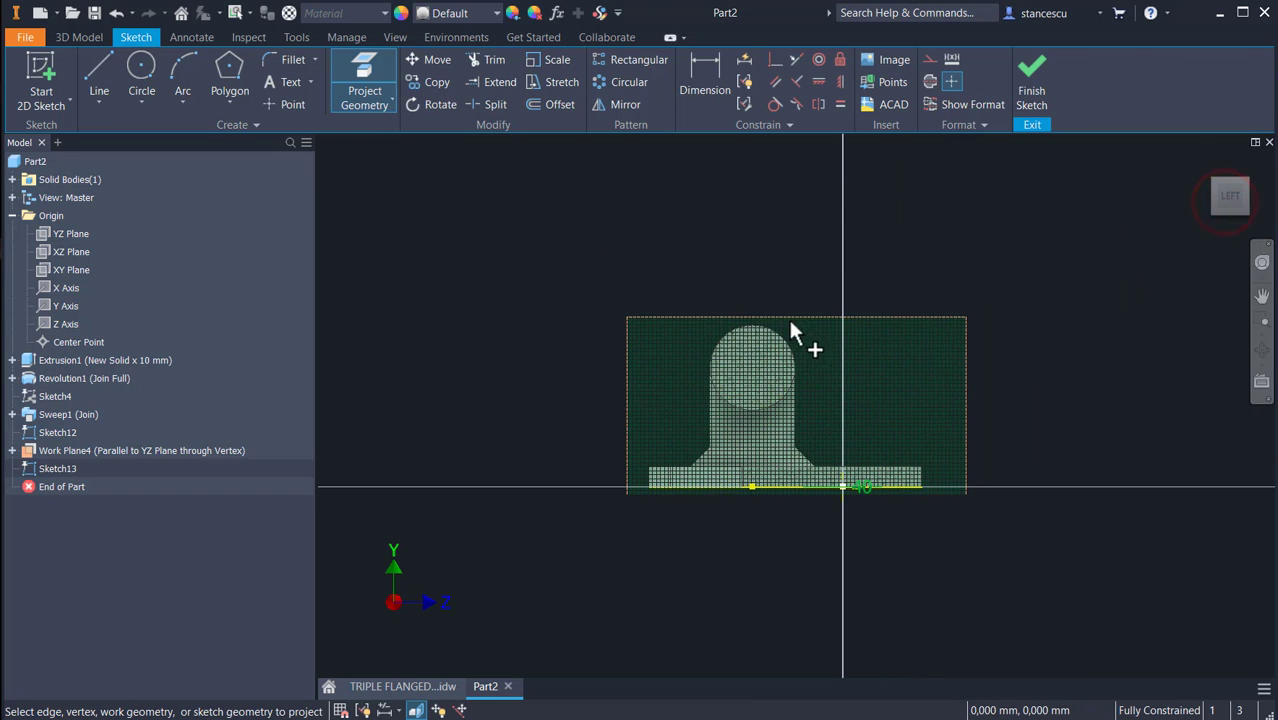
Step: Draw an 85 mm vertical line upward from the projected centre of the 40 mm circle
click(95, 78)
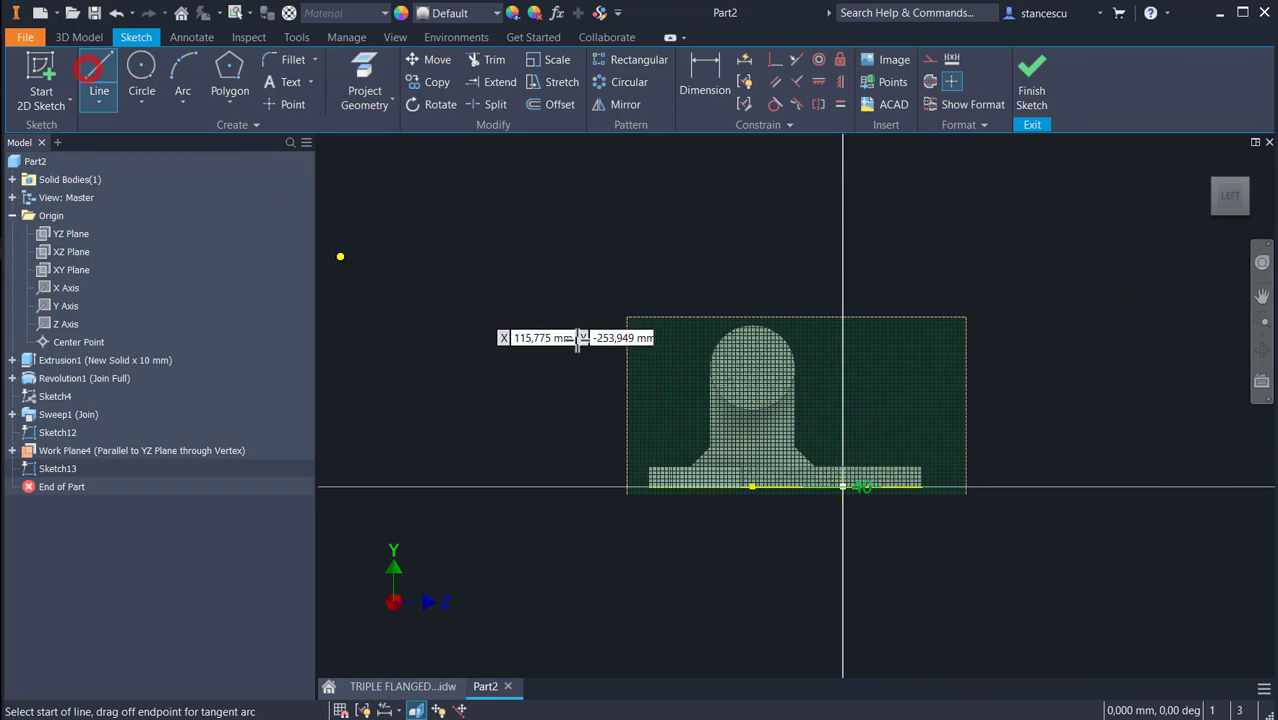
click(843, 487)
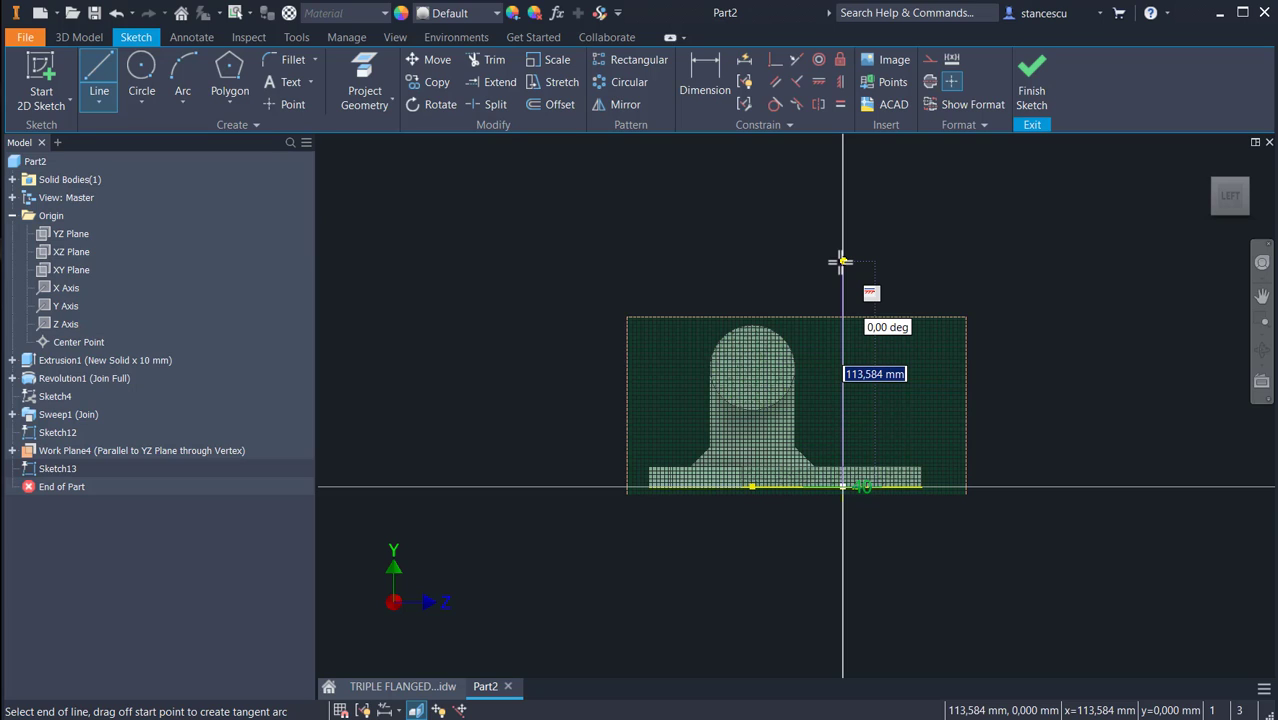
text(85)
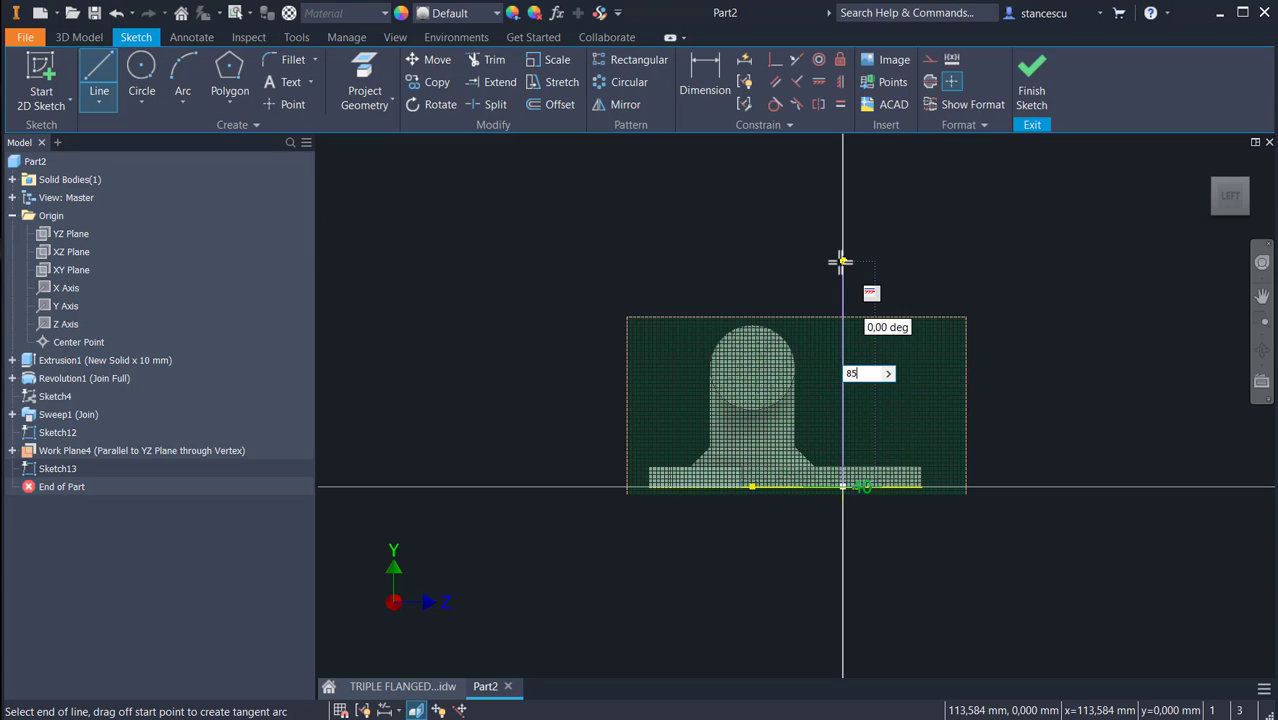
key(Return)
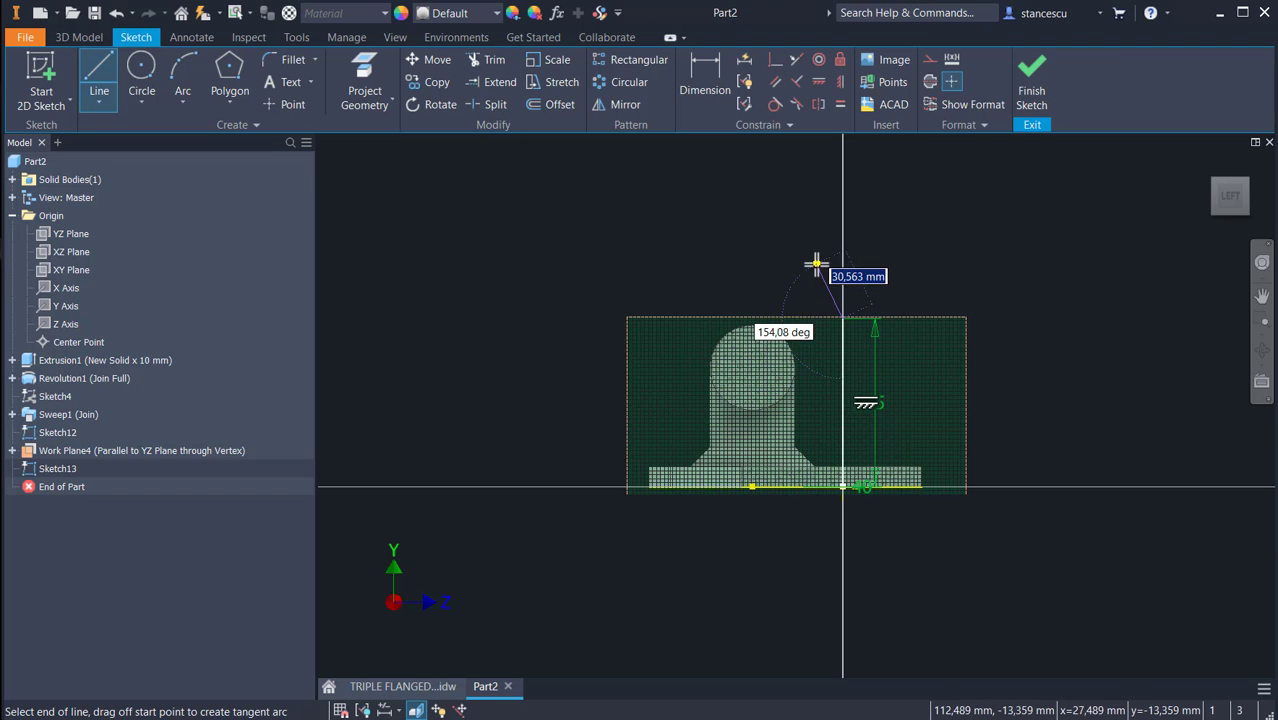
Step: Continue the path with a tangent semicircular arc about 30 mm across toward the main pipe, ending in a downward vertical line about 6 mm long
scroll(832, 285, up, 3)
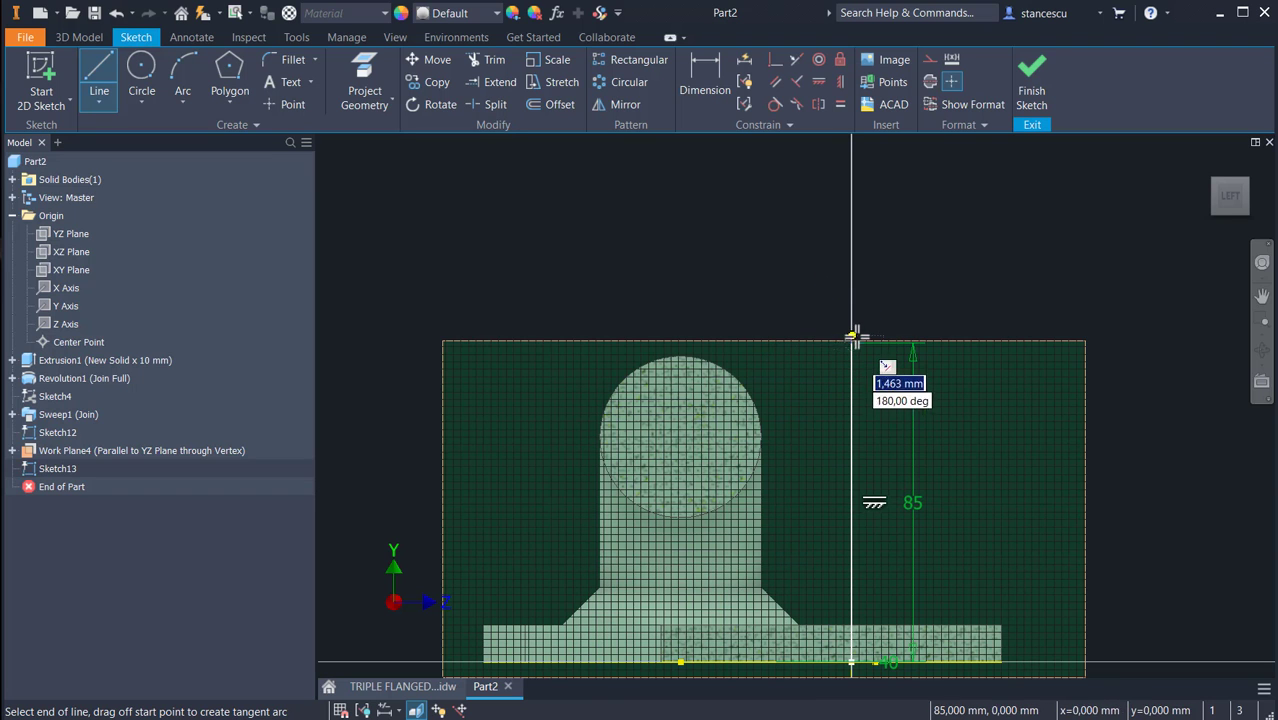
click(850, 342)
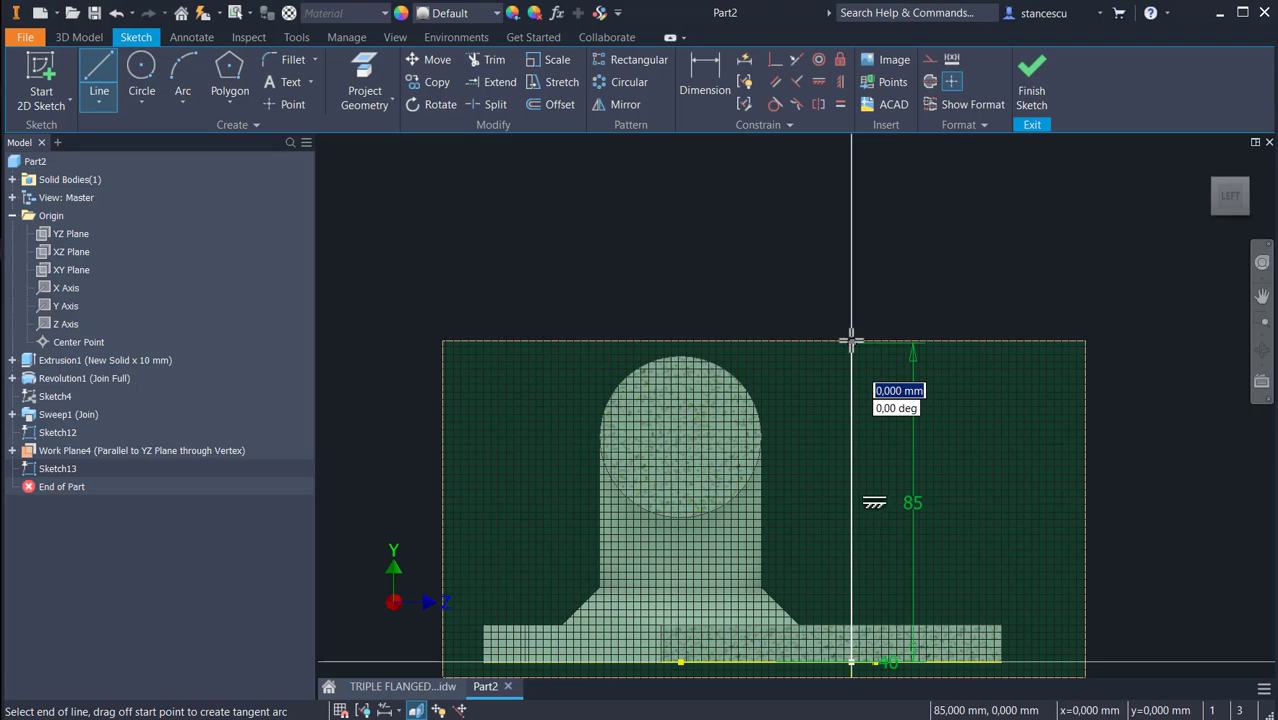
drag(850, 342, 741, 341)
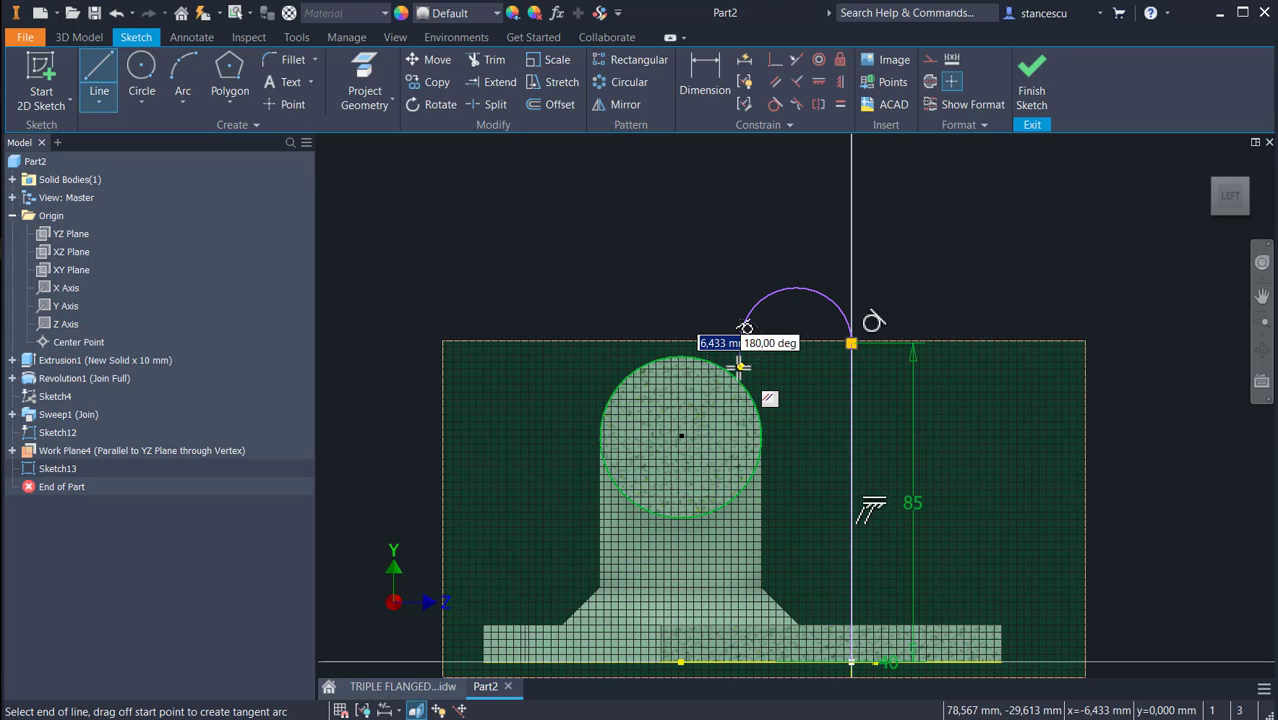
key(Escape)
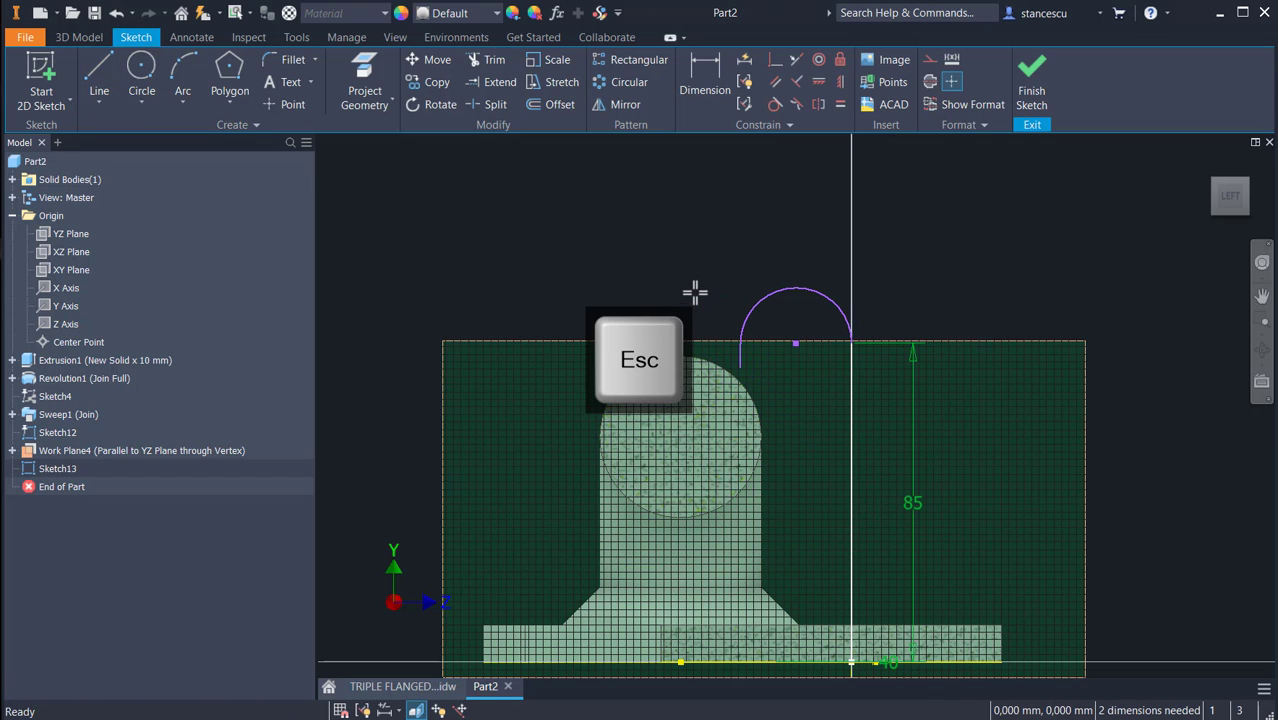
middle_drag(698, 305, 705, 236)
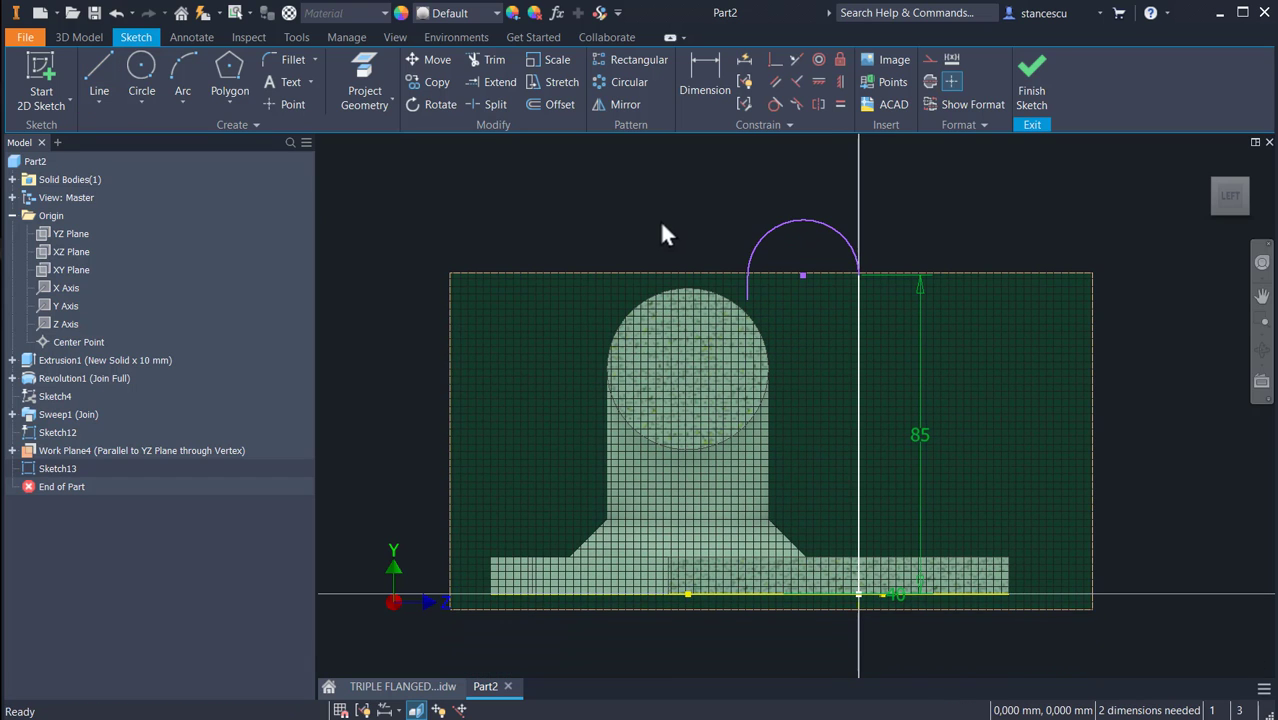
Step: Project the main pipe's circular edge, make the short line's free end coincident with its centre, and finish the sketch
click(364, 80)
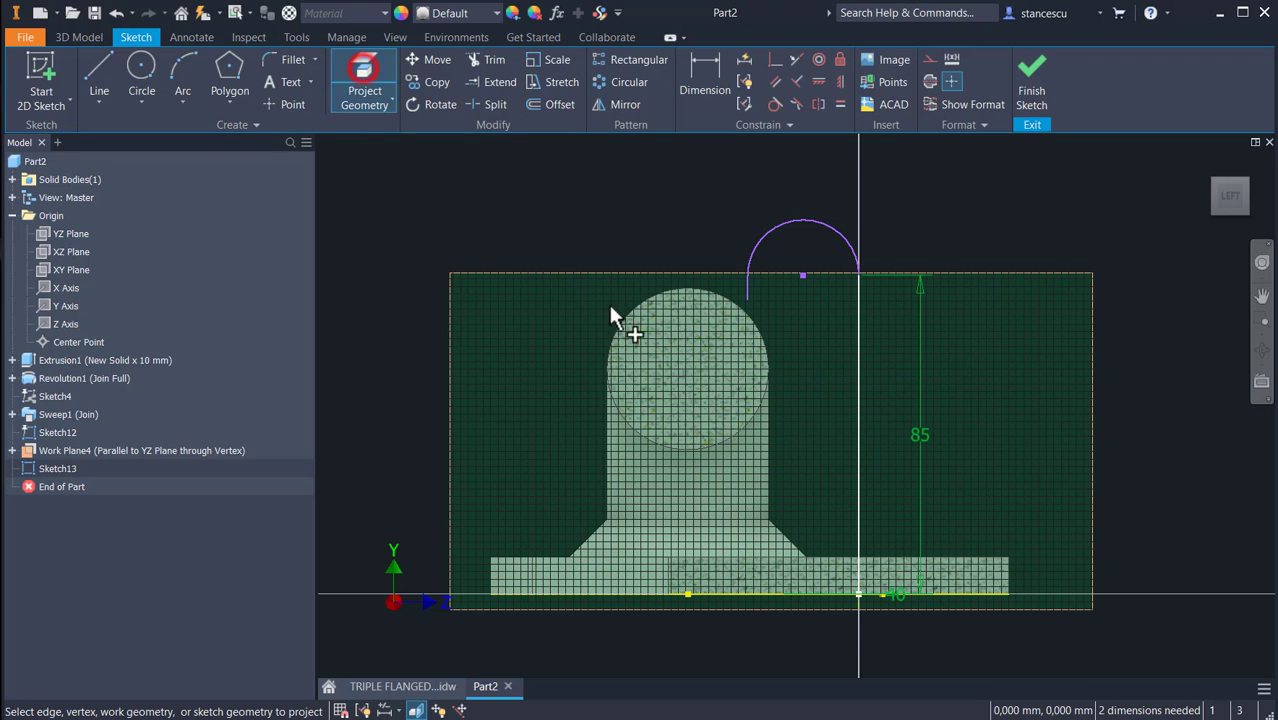
click(633, 312)
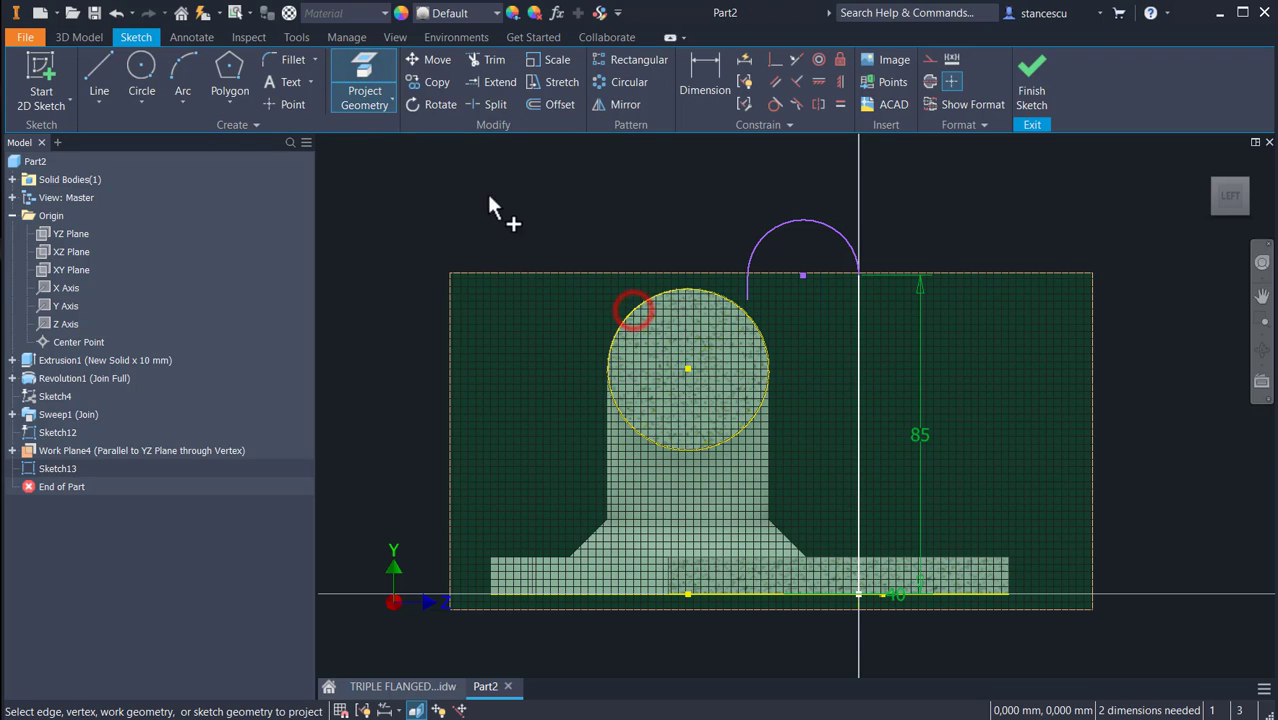
key(Escape)
click(775, 62)
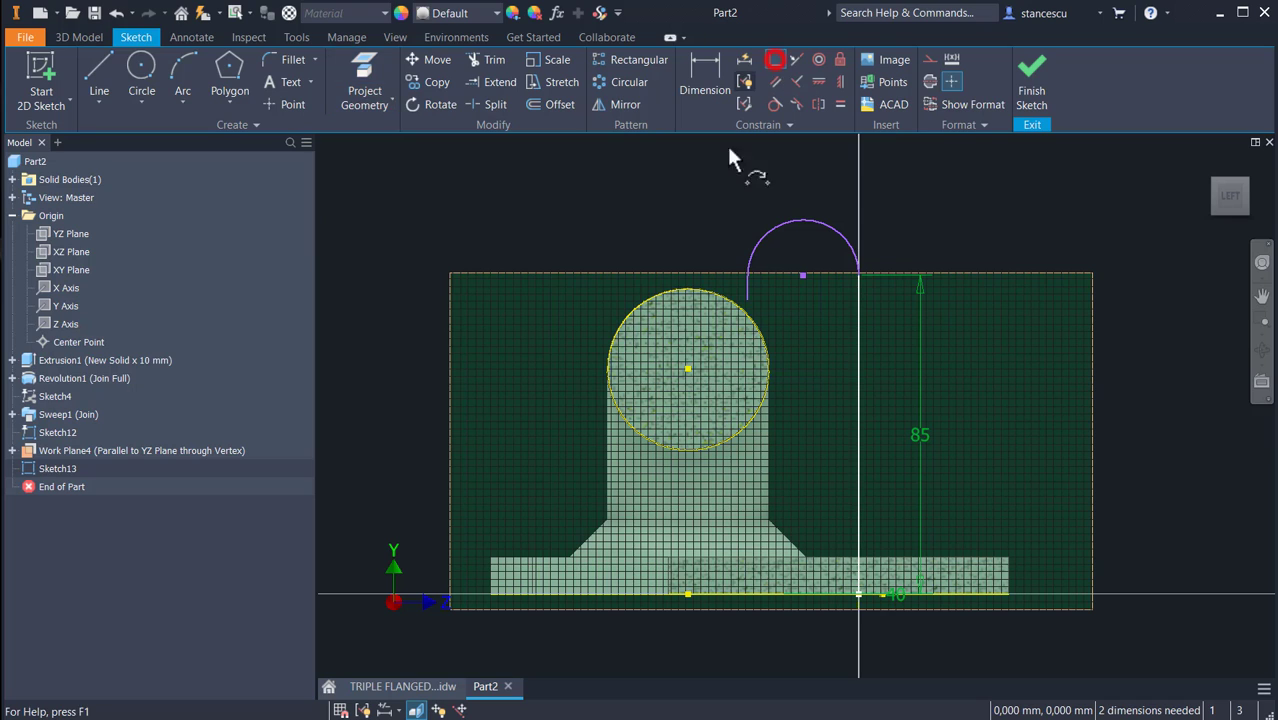
click(747, 298)
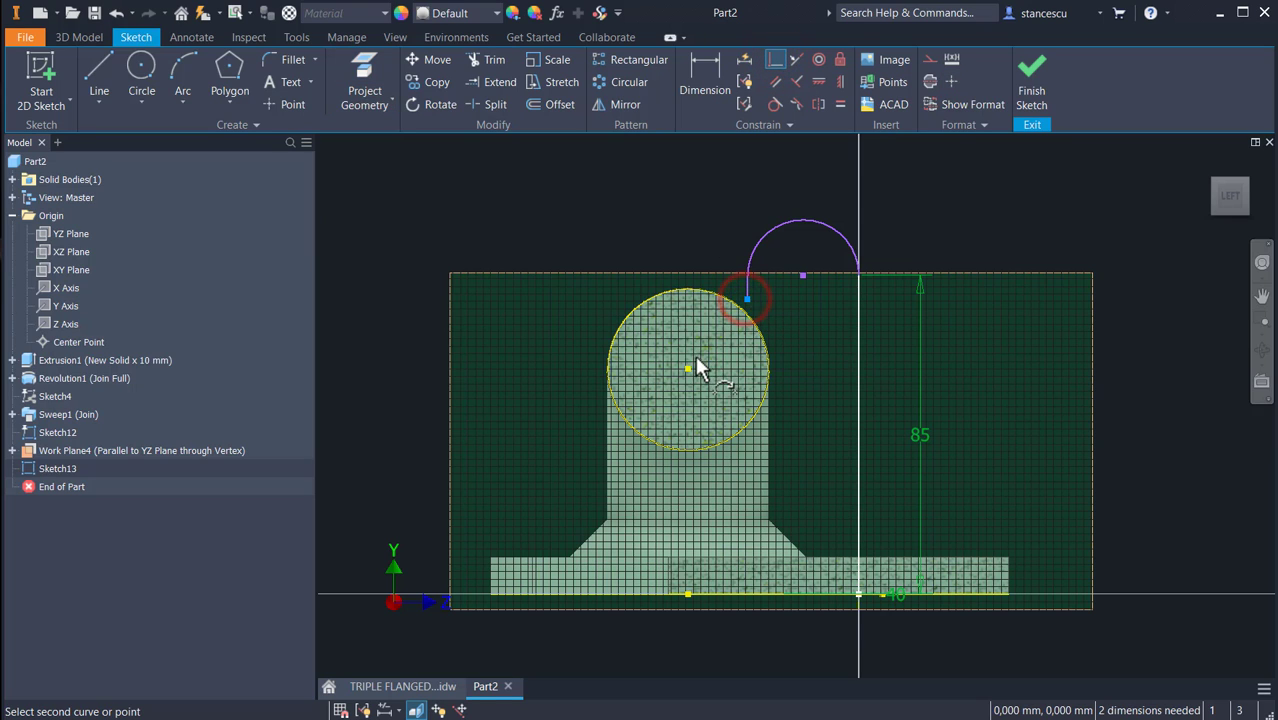
click(687, 367)
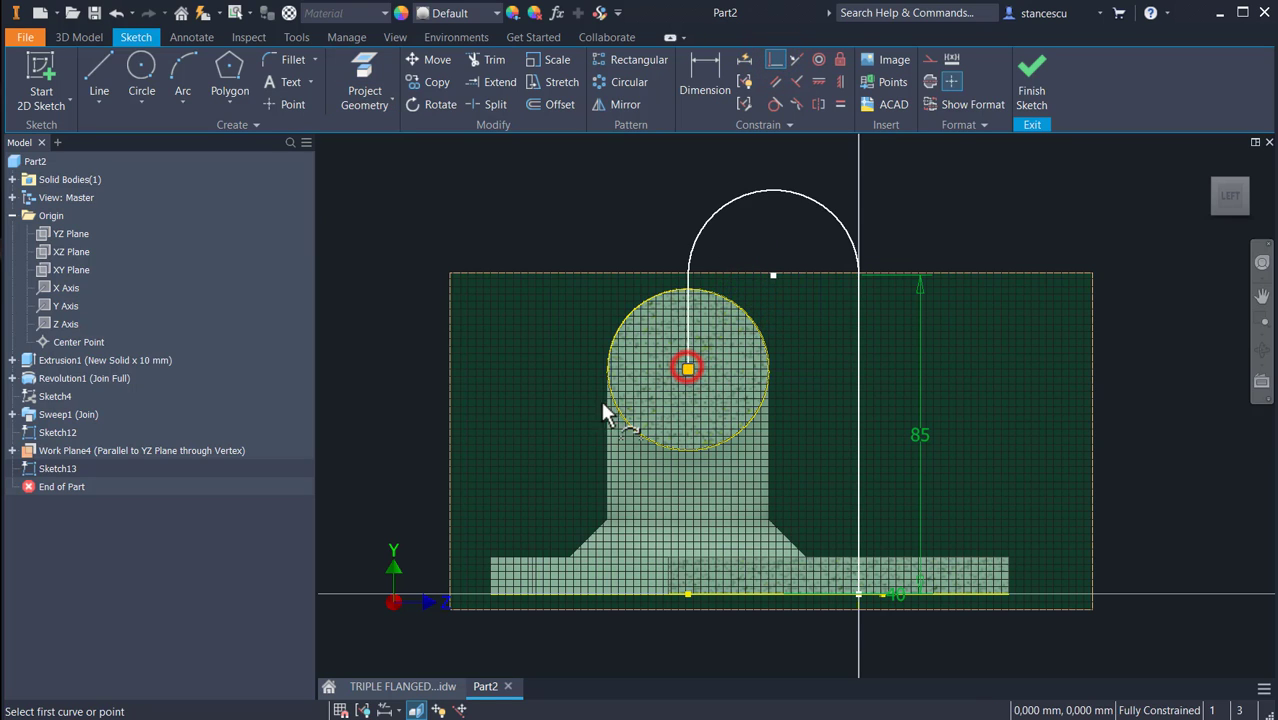
scroll(525, 283, down, 3)
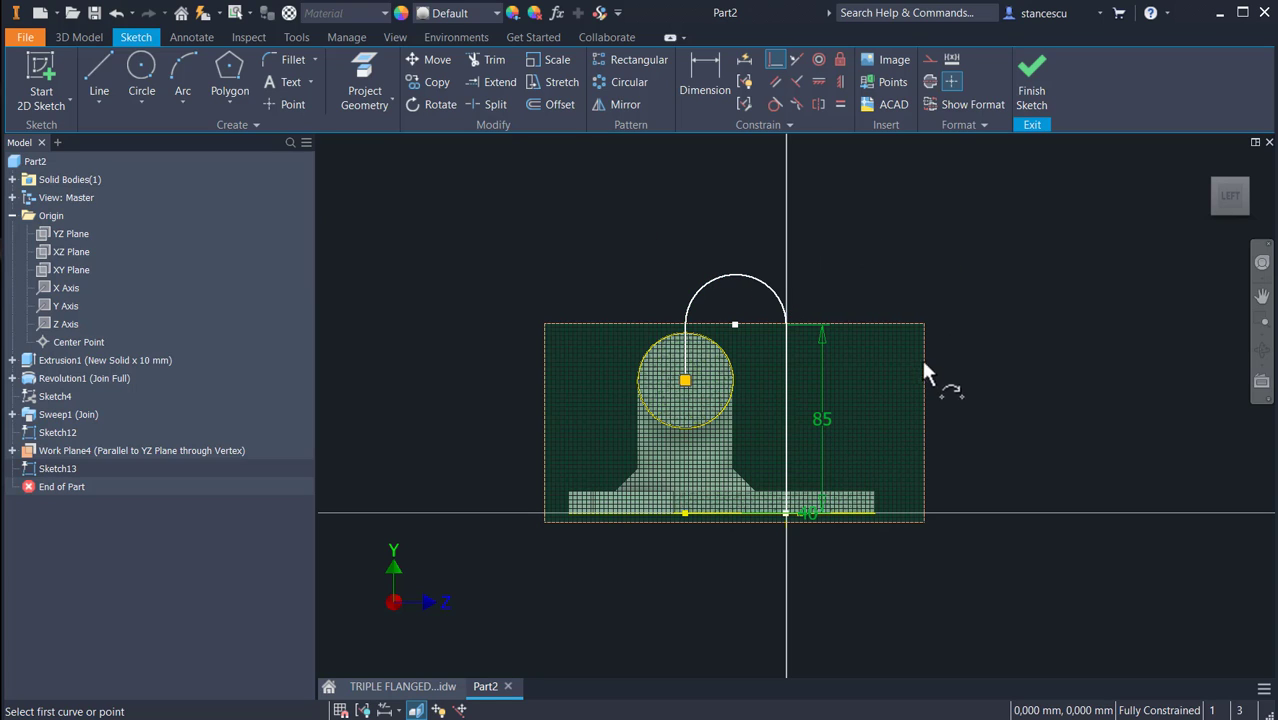
click(1031, 80)
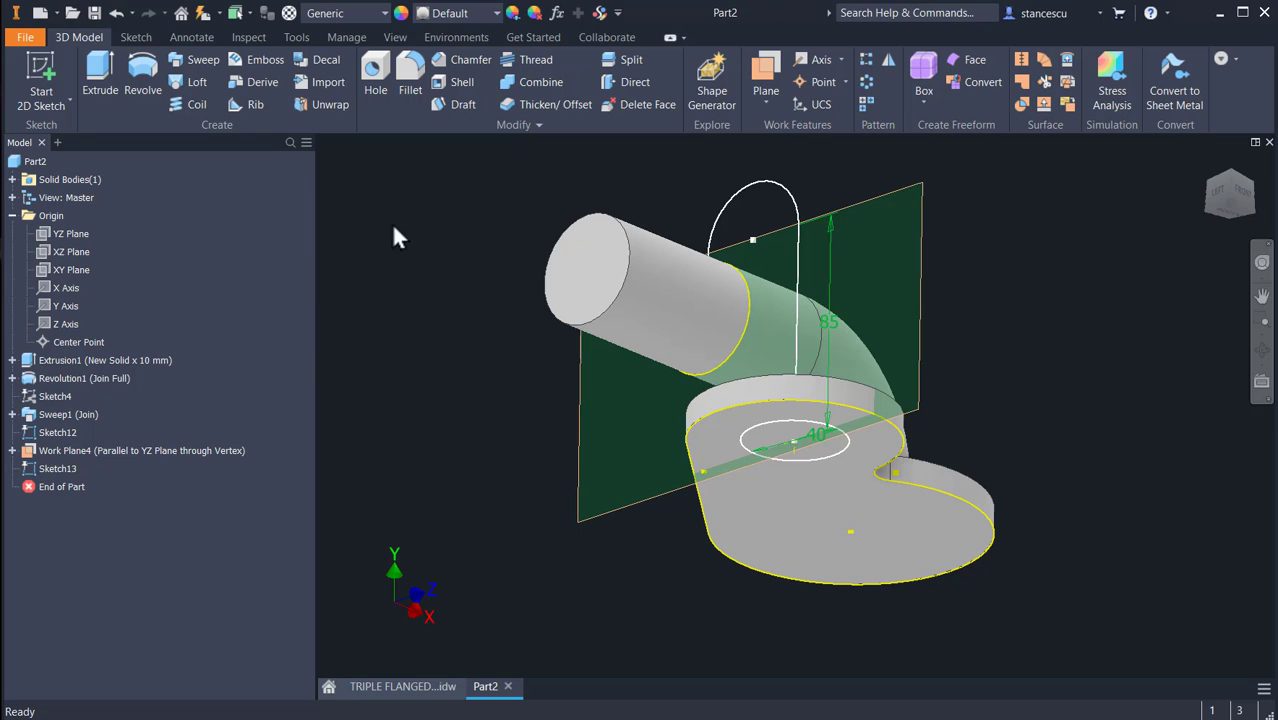
Step: Sweep the 40 mm circle along the U-shaped path and join it to the existing solid
click(189, 58)
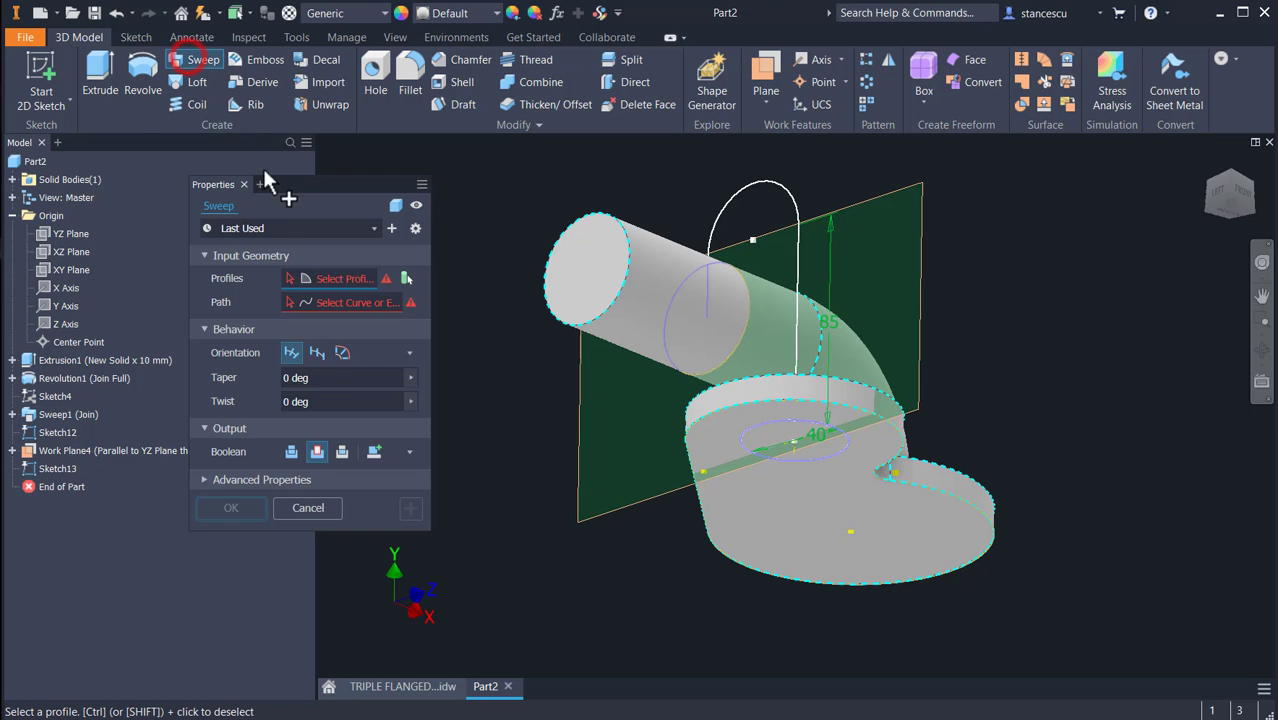
click(785, 443)
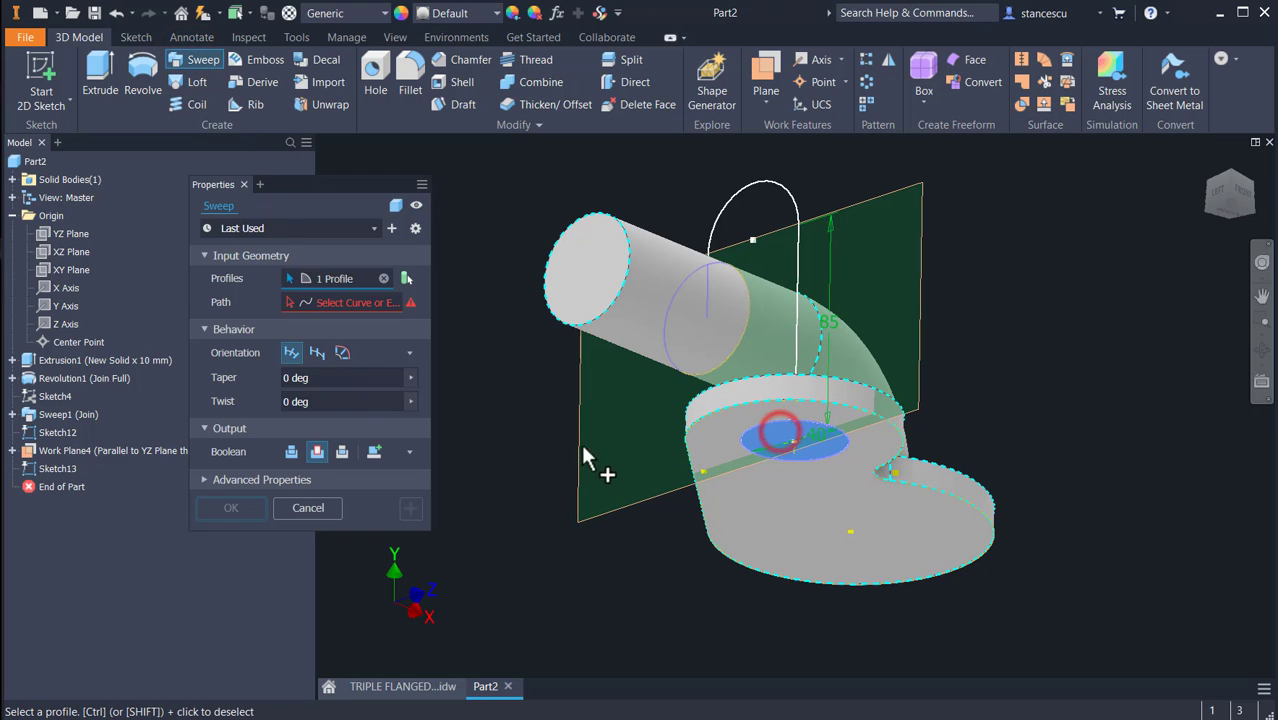
click(325, 303)
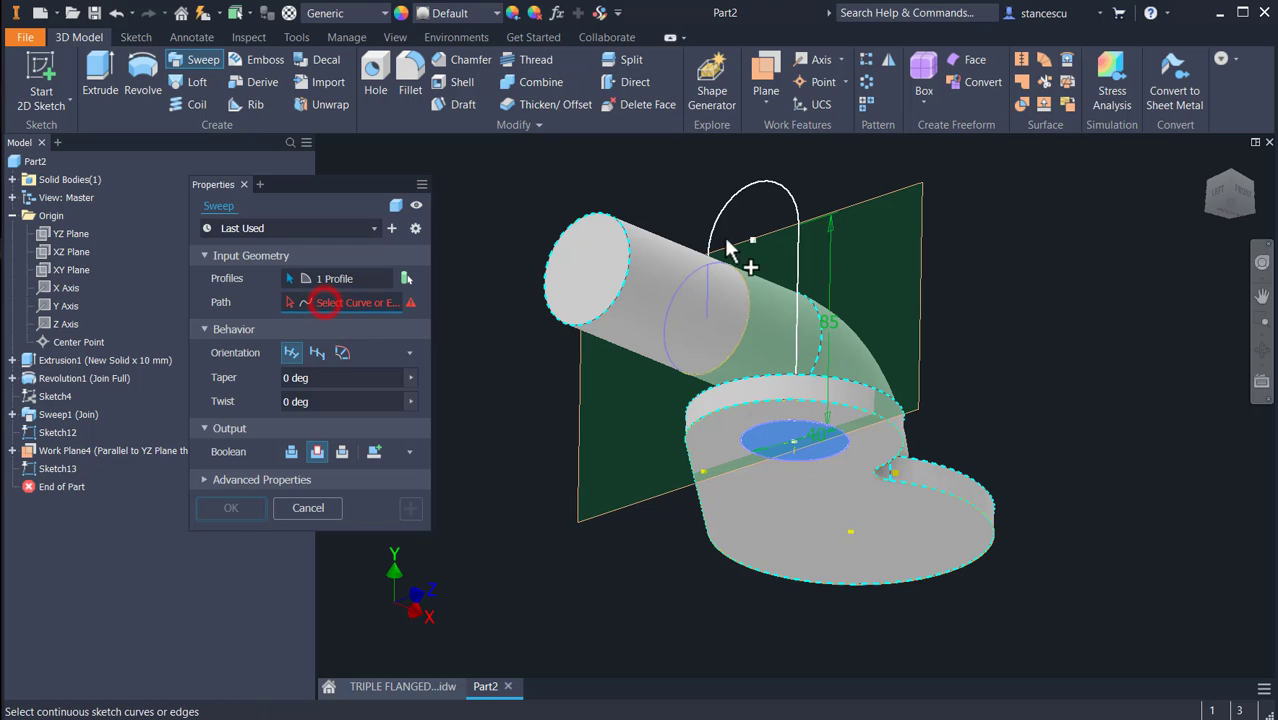
click(743, 198)
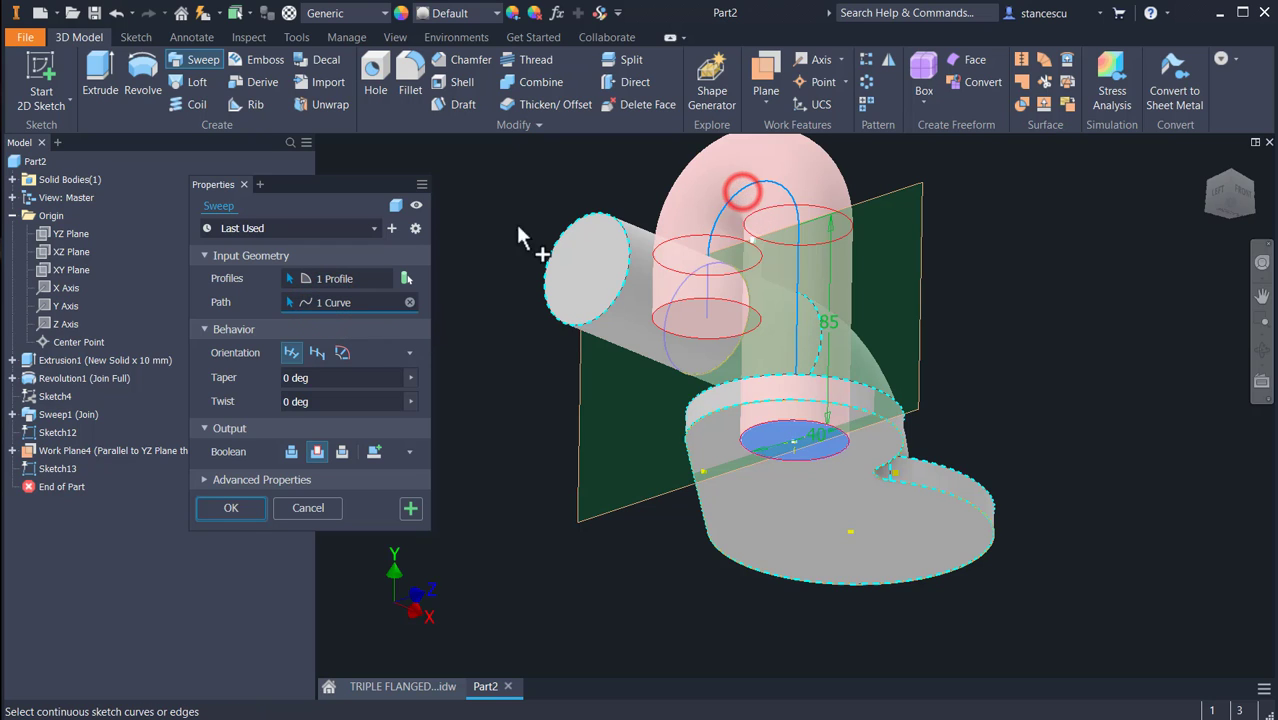
click(290, 452)
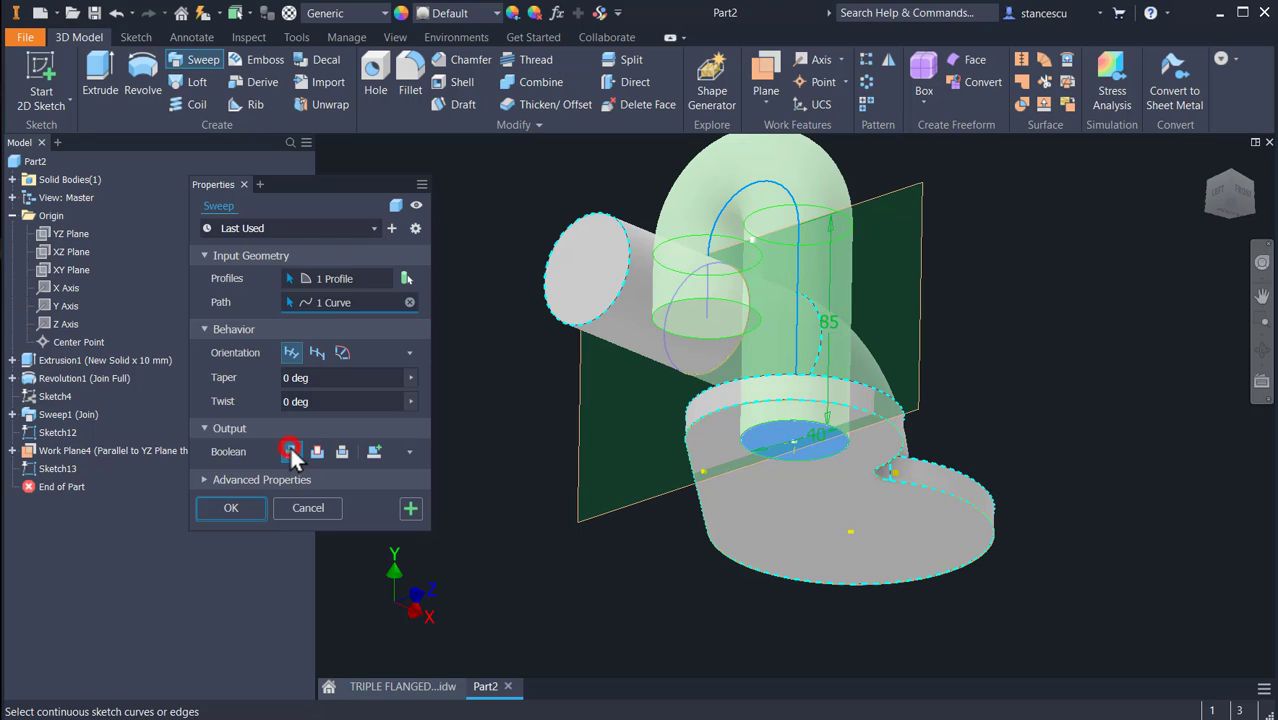
click(228, 508)
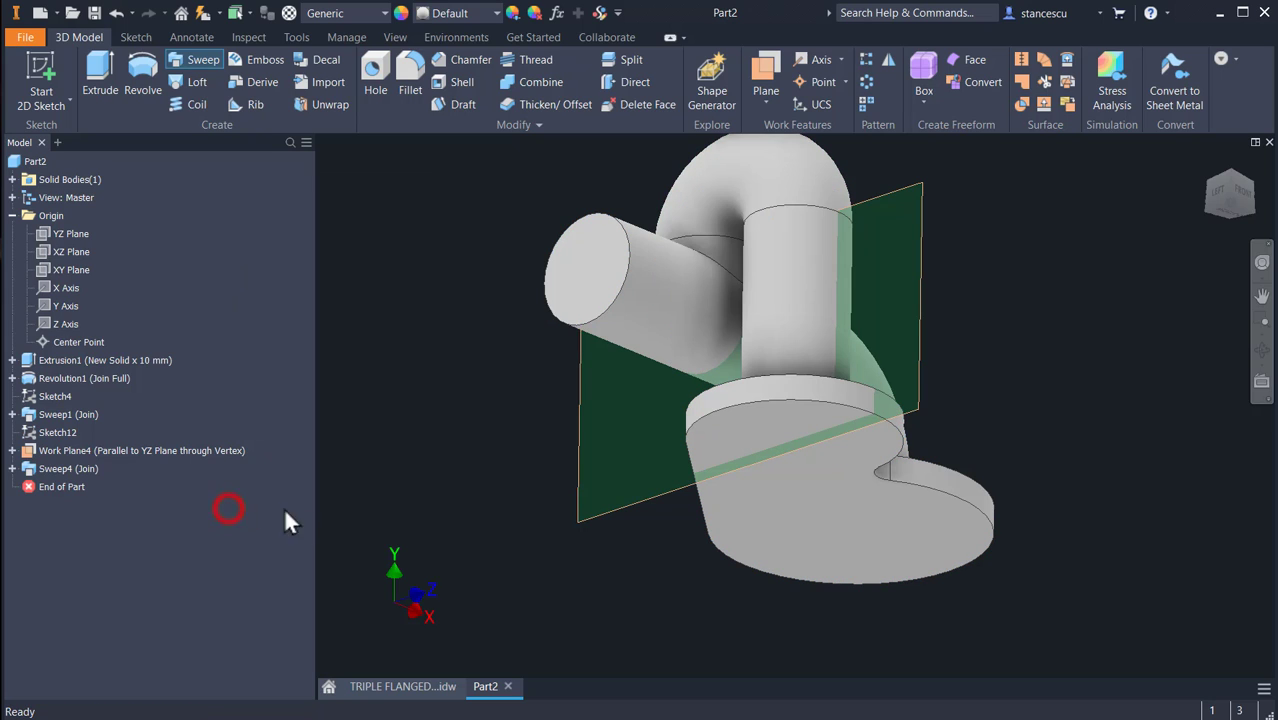
Step: Hide the work plane and return the model to the home view
right_click(580, 455)
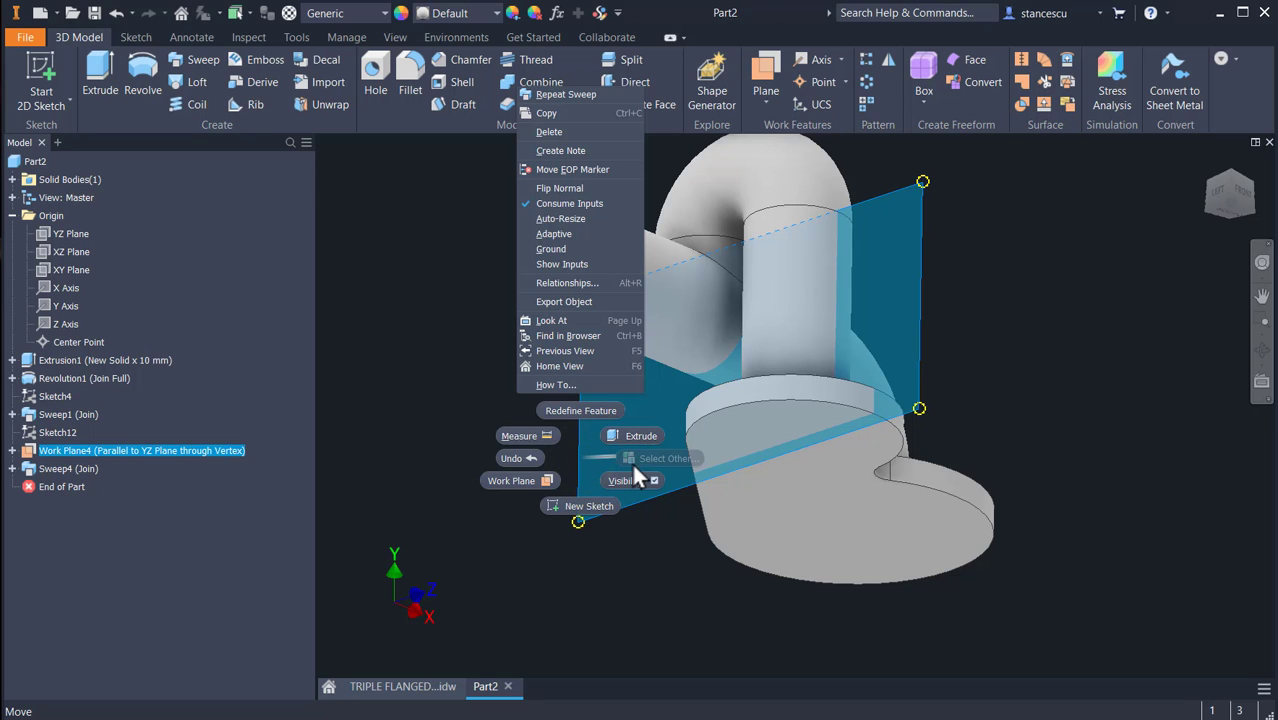
click(626, 480)
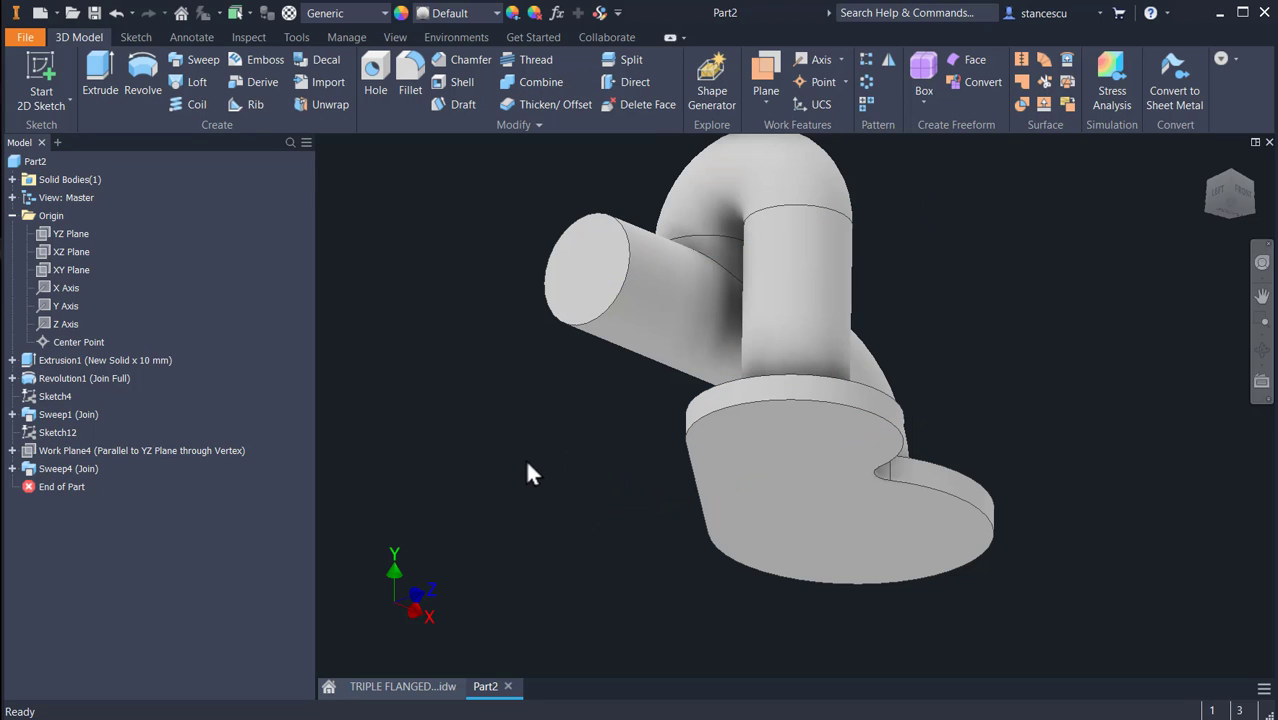
shift+middle_drag(528, 471, 490, 500)
key(F6)
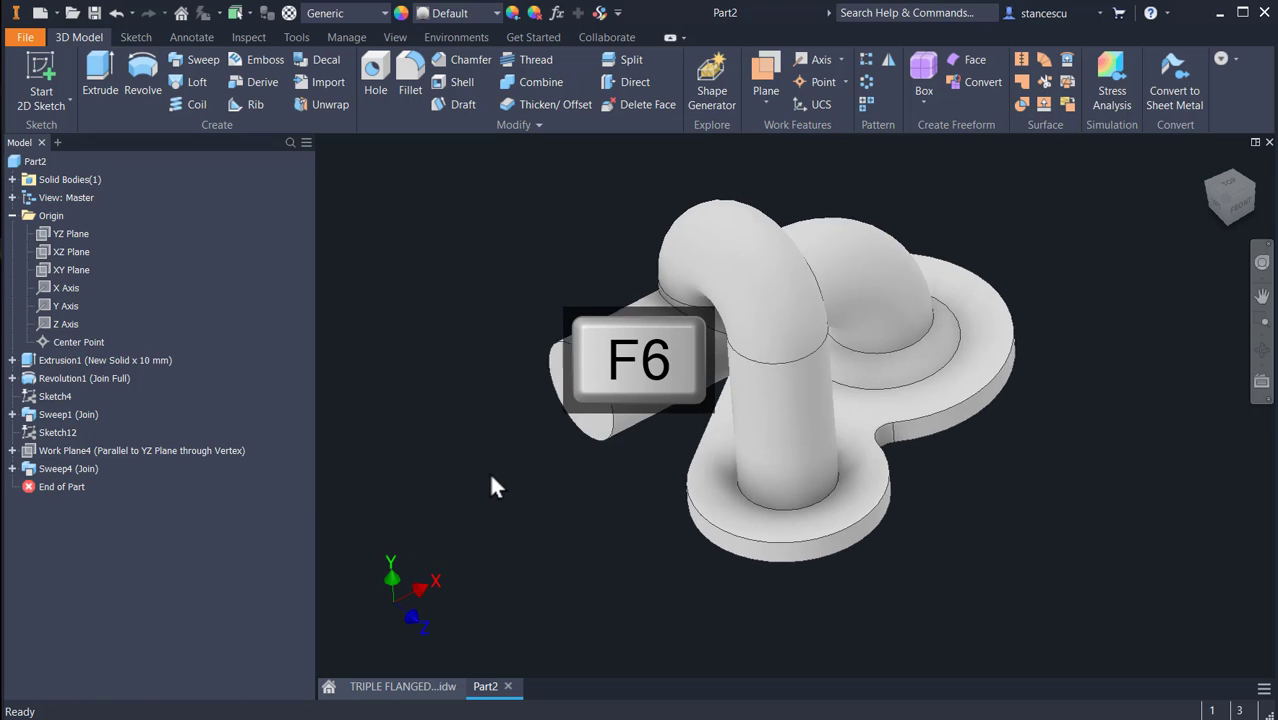
Step: Check the pipe shapes against the TRIPLE FLANGED CONNECTOR drawing and return to Part2
click(405, 683)
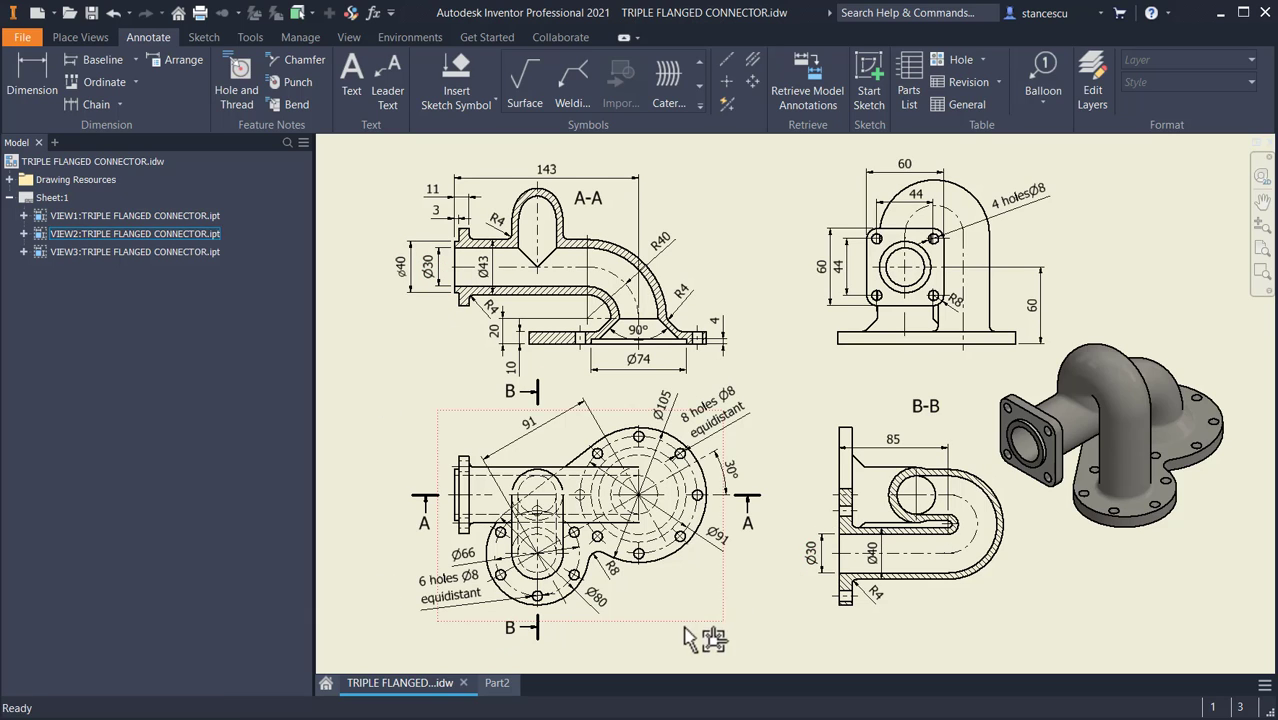
click(492, 686)
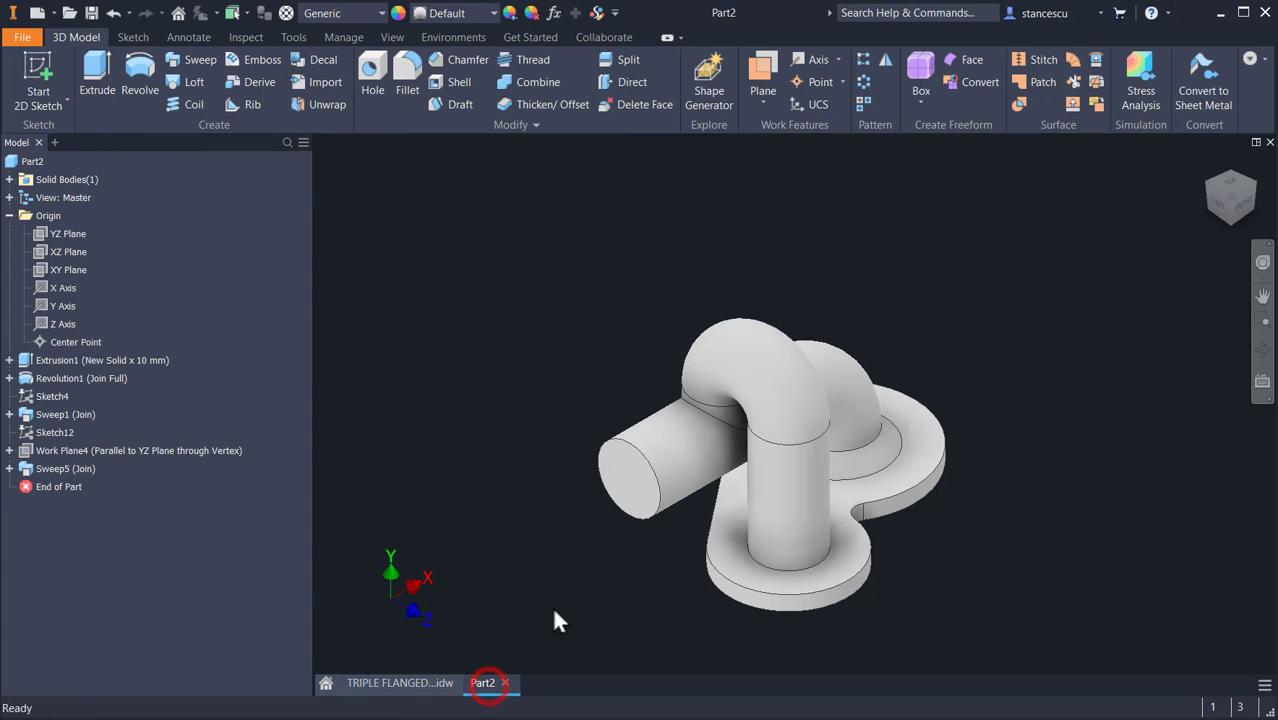
Step: Sketch a 30 mm circle concentric with the main pipe's open end face and finish the sketch
click(630, 496)
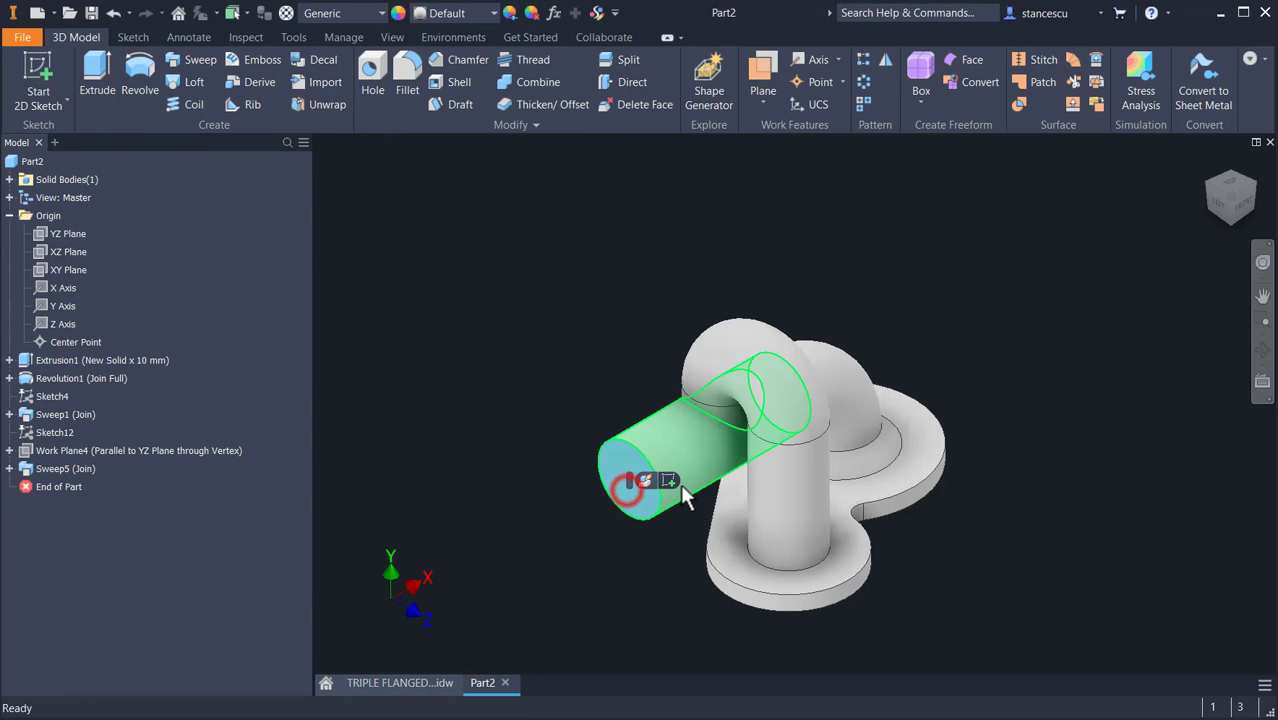
click(672, 481)
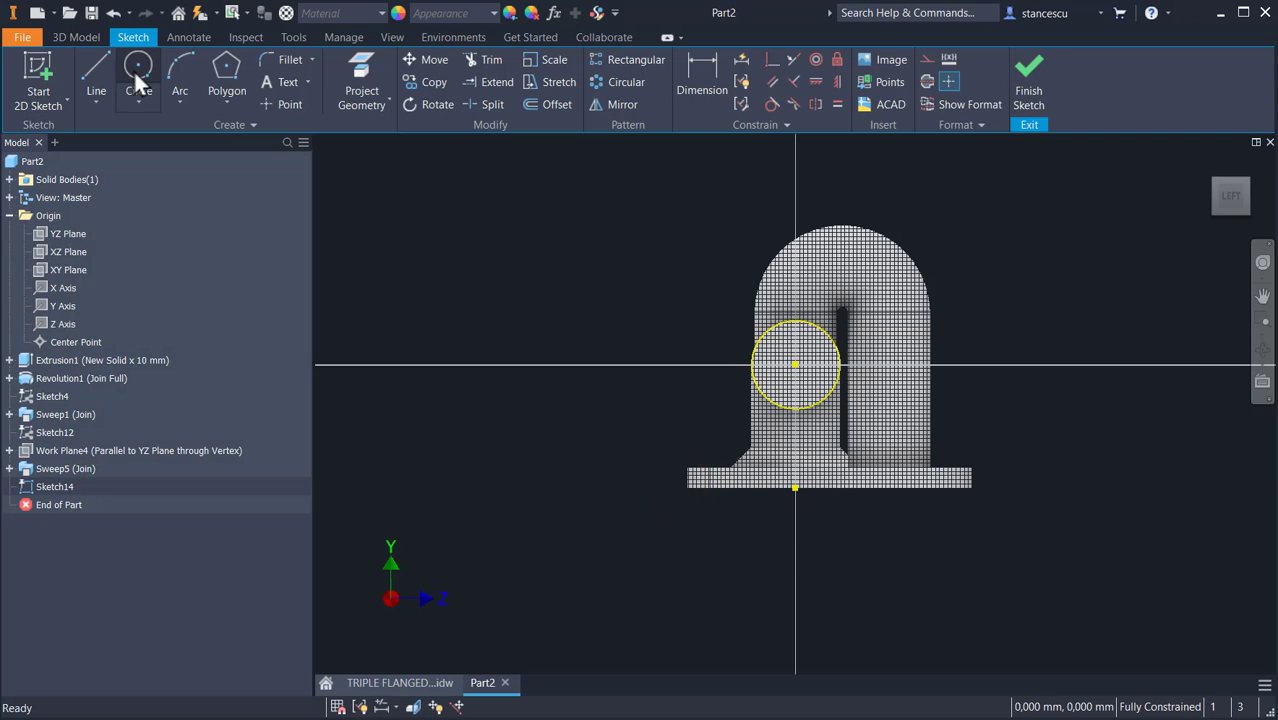
click(138, 68)
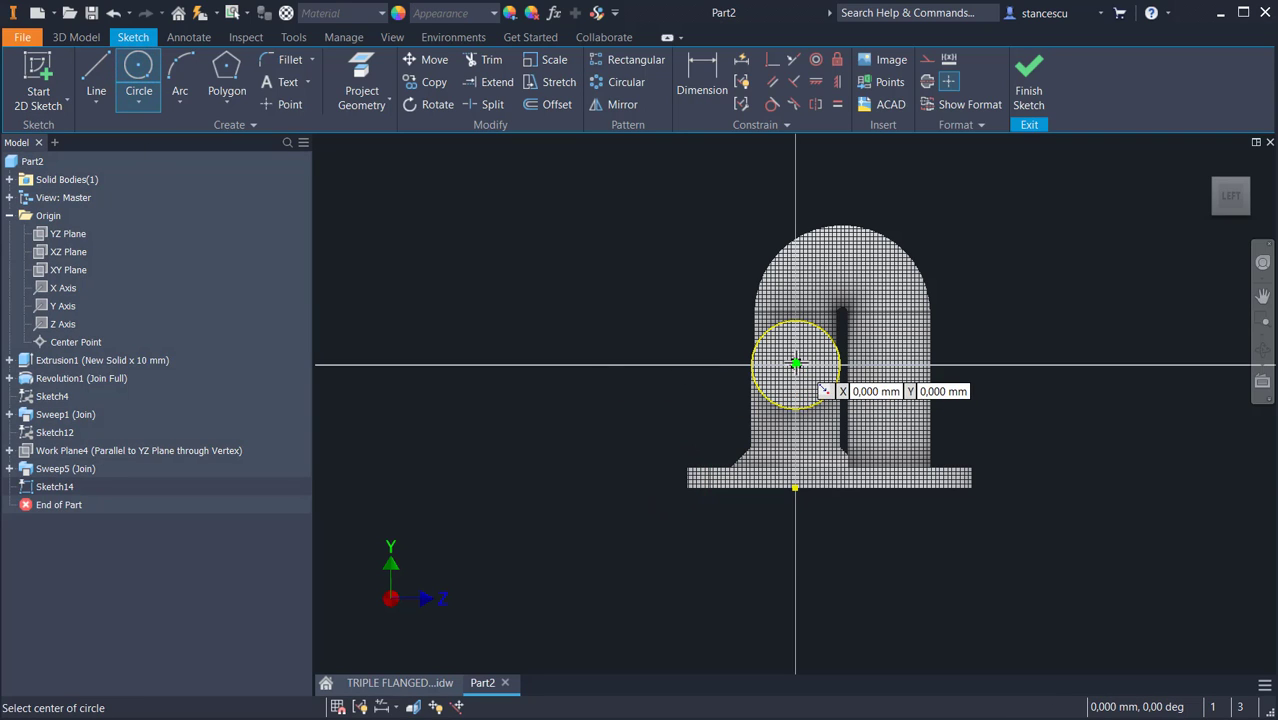
click(795, 365)
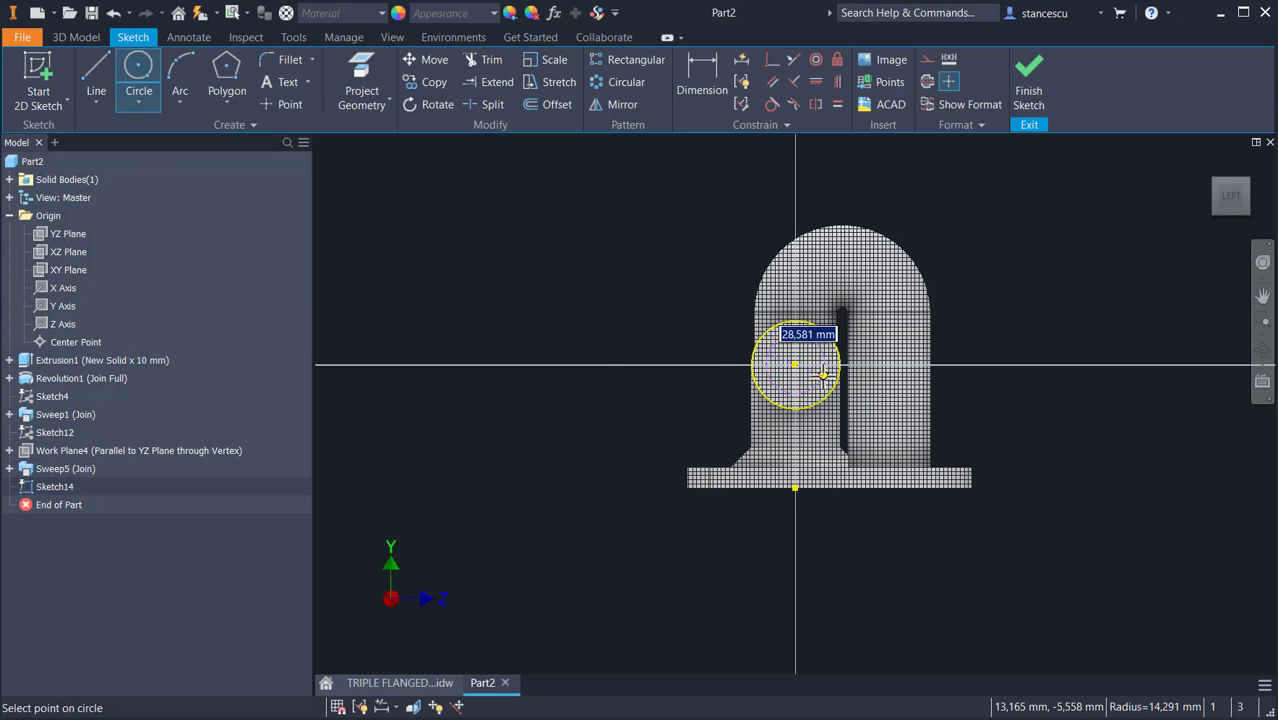
text(30)
key(Return)
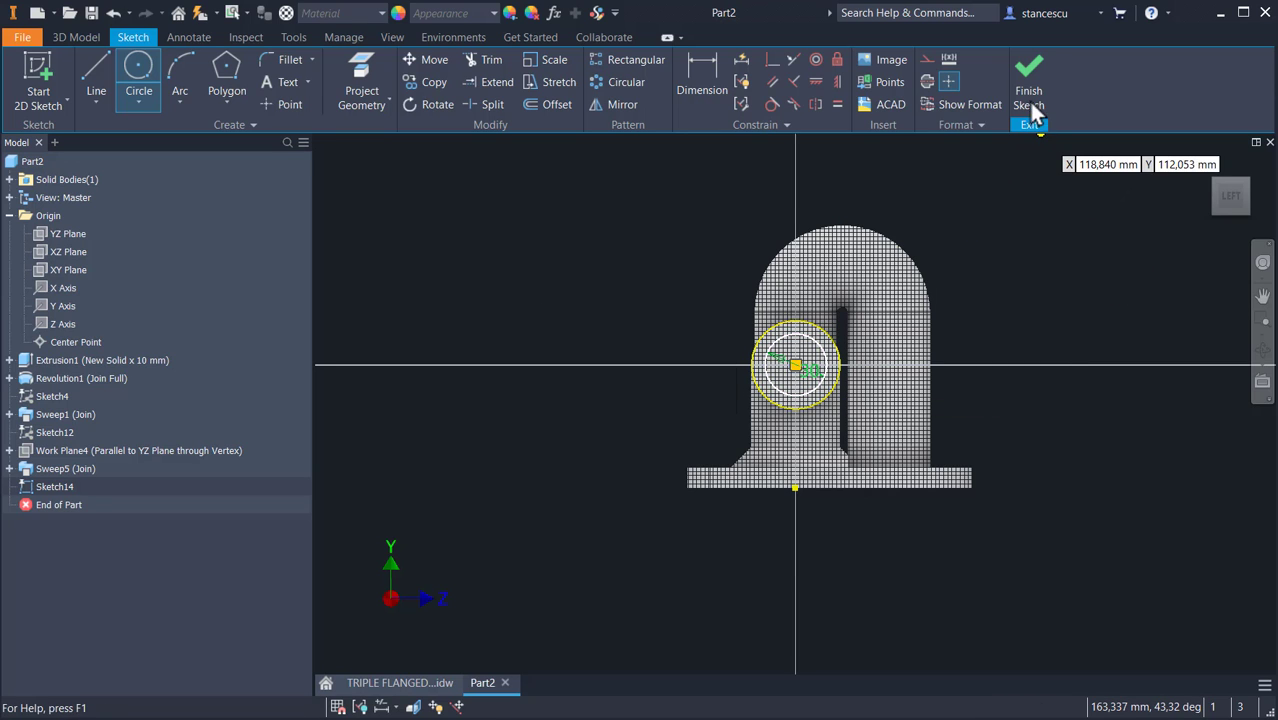
click(1030, 104)
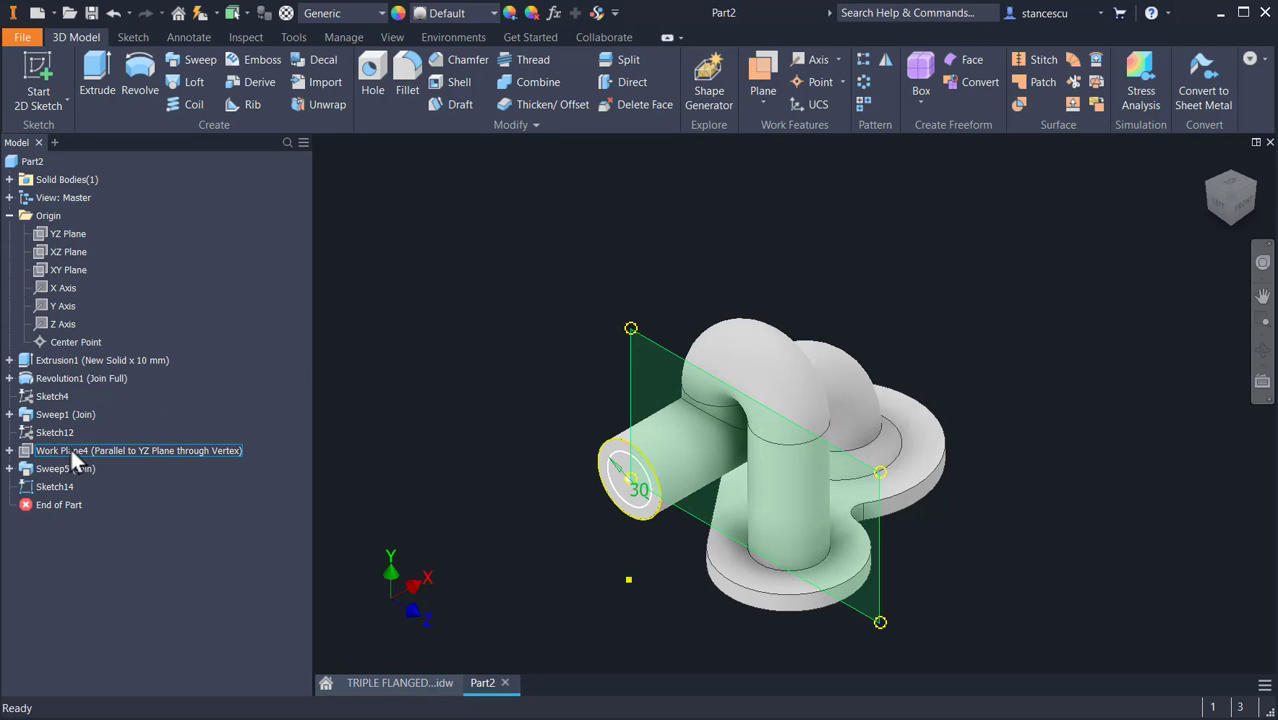
Step: Make Sketch4, the main pipe's path sketch inside Sweep1, visible
click(9, 414)
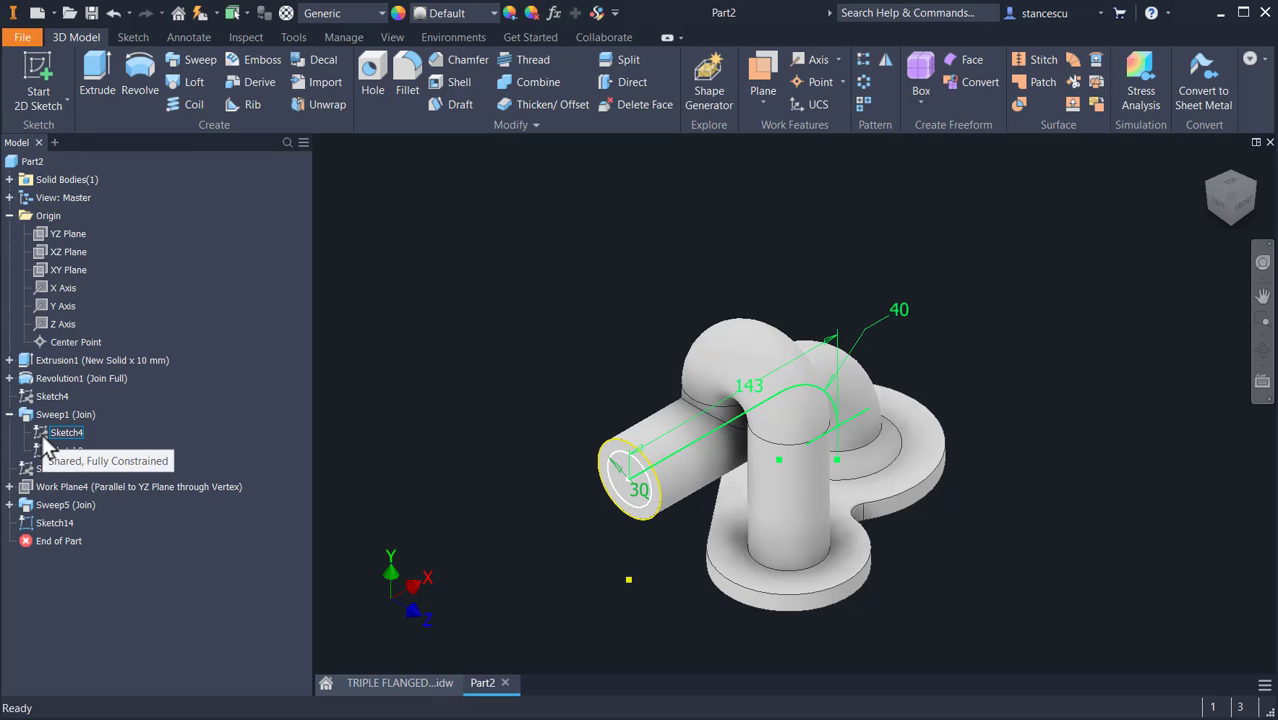
click(42, 434)
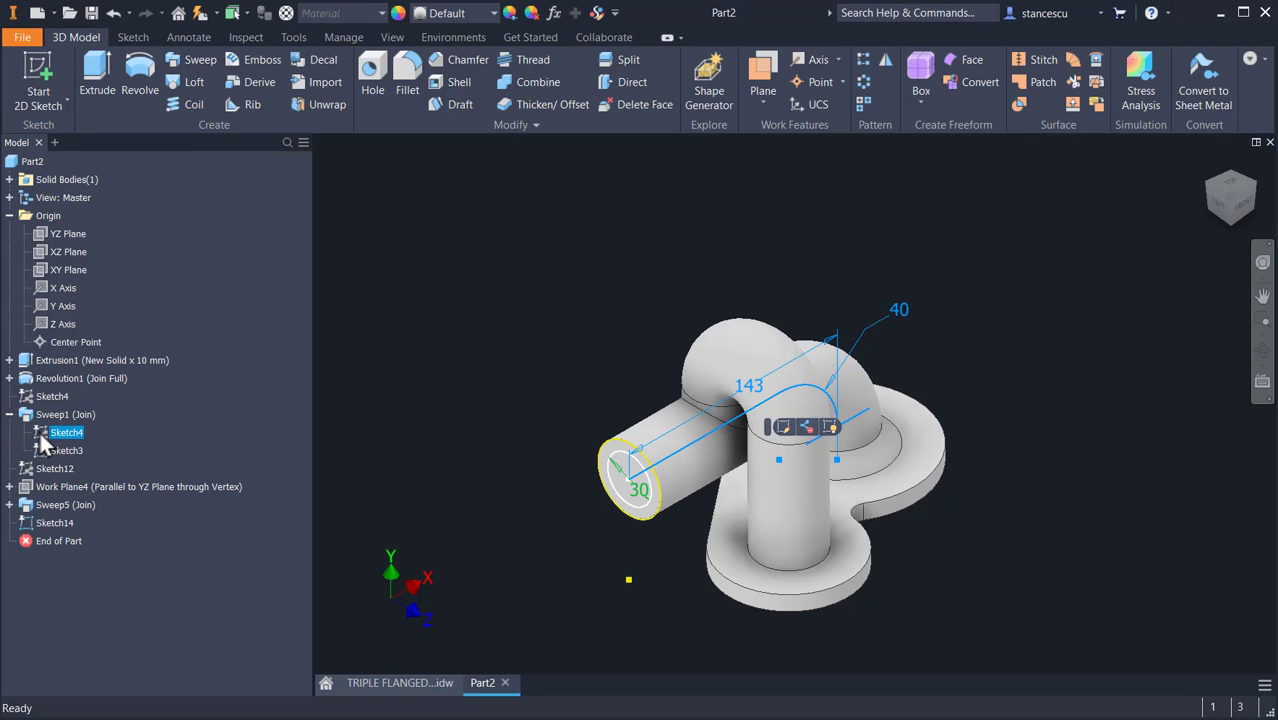
right_click(42, 440)
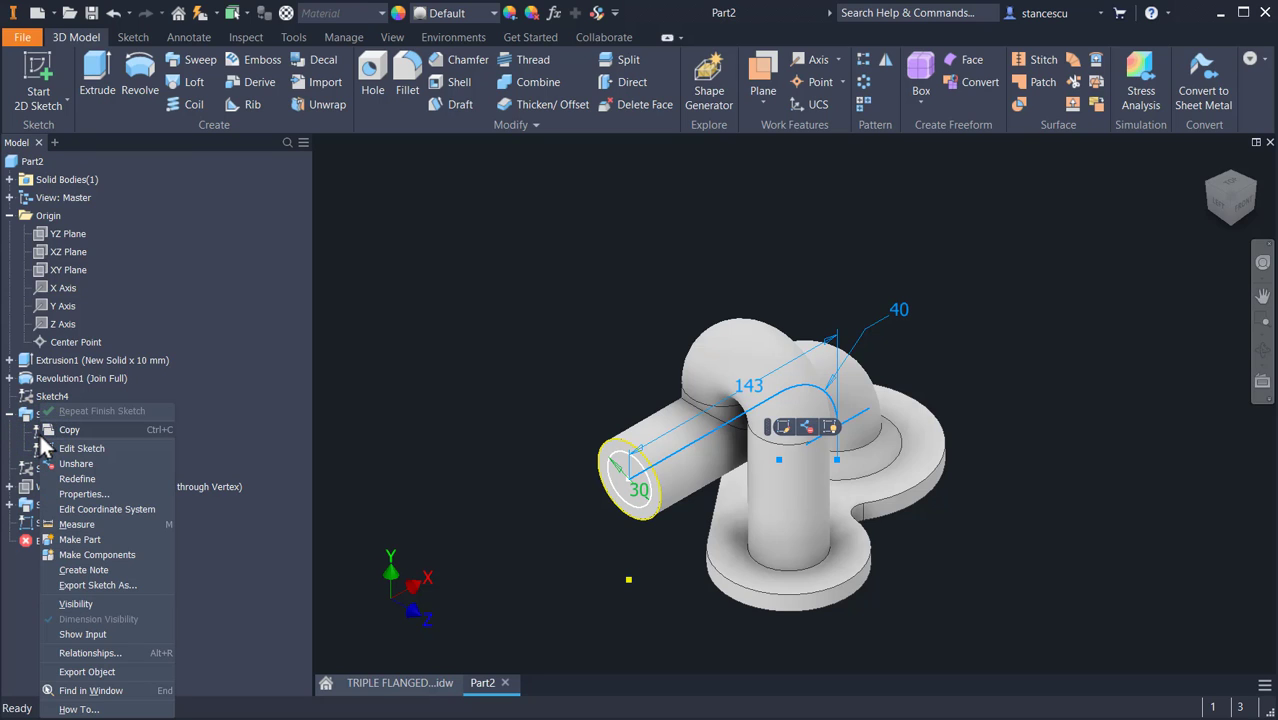
click(97, 604)
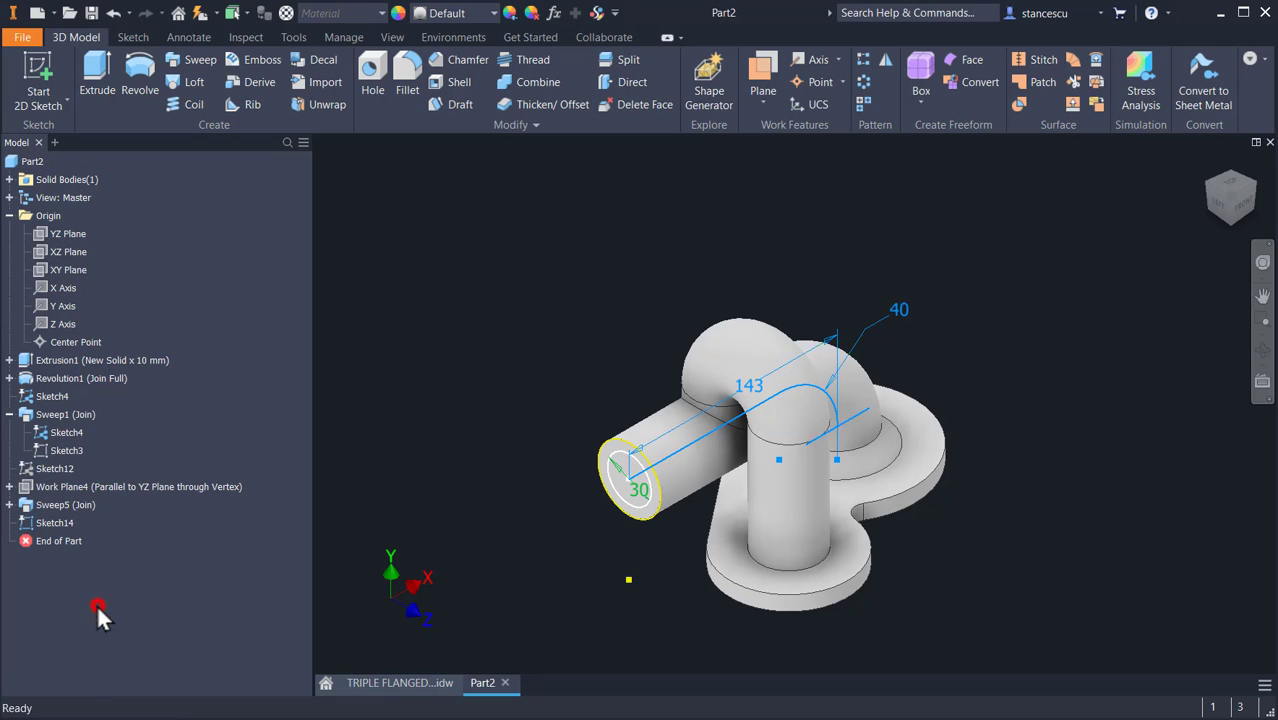
click(456, 325)
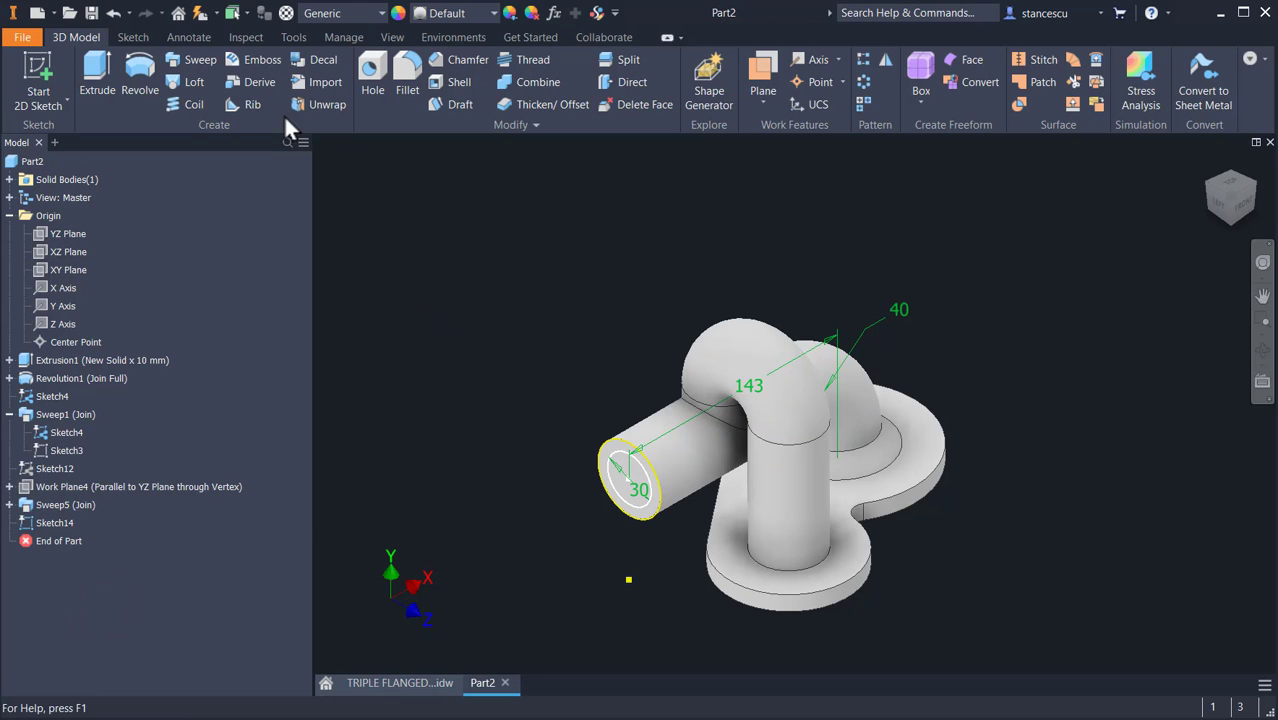
Step: Sweep the 30 mm circle along the main pipe's path as a cut to bore out the pipe
click(202, 60)
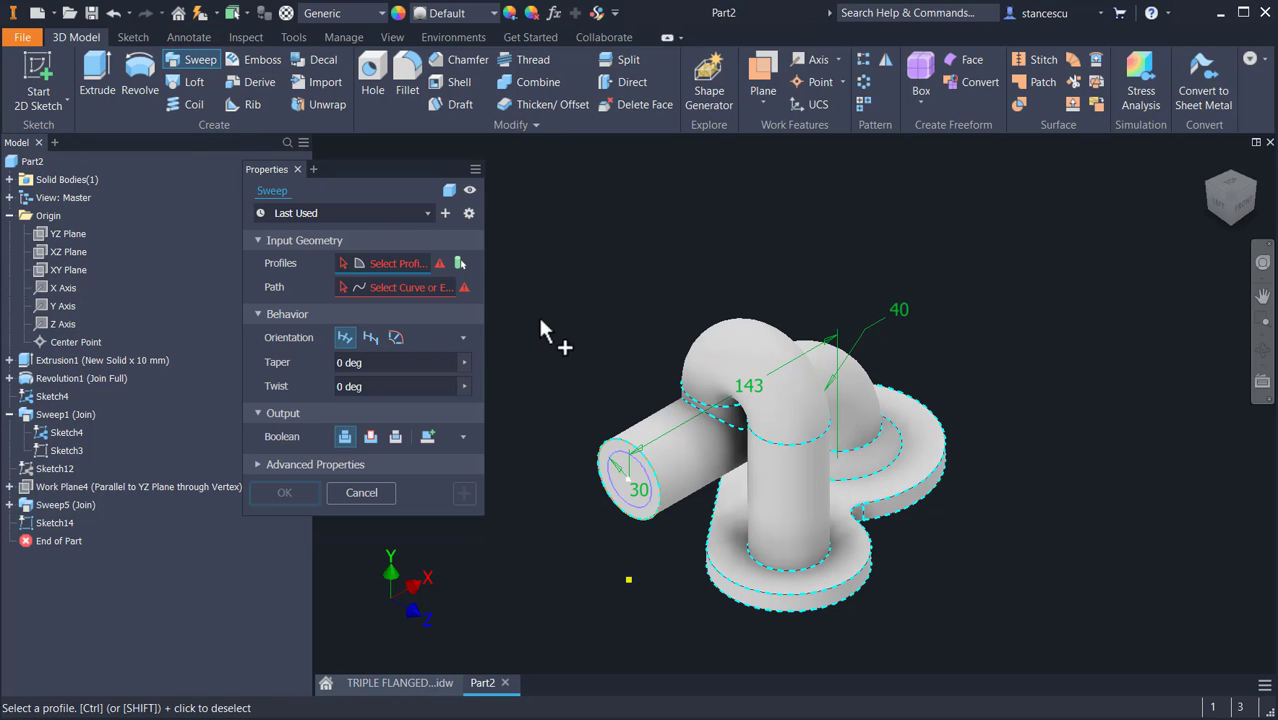
click(626, 484)
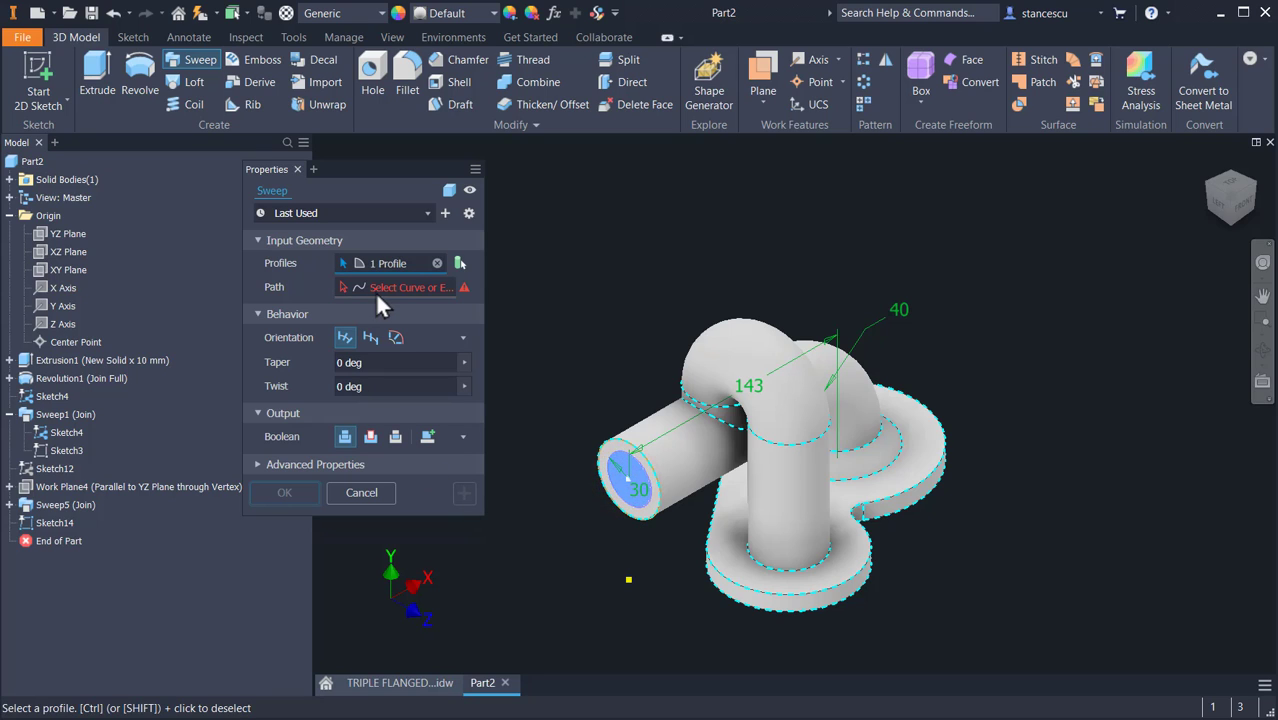
click(352, 288)
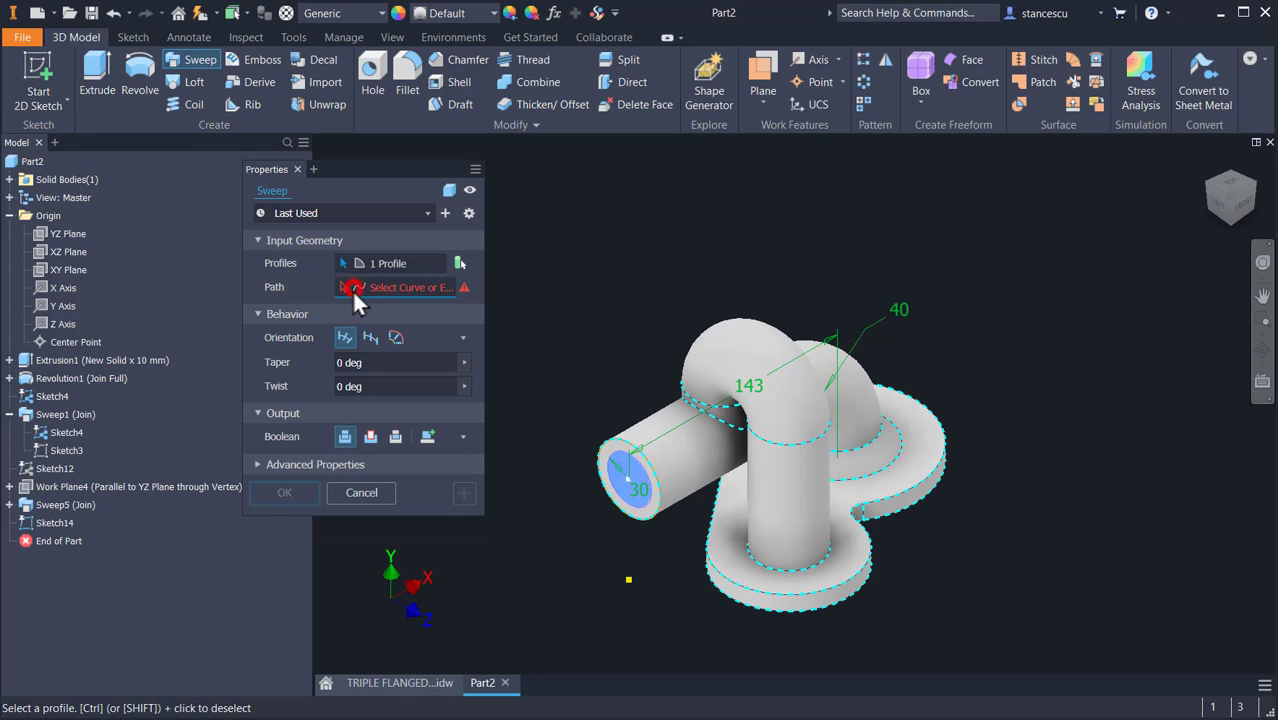
click(669, 461)
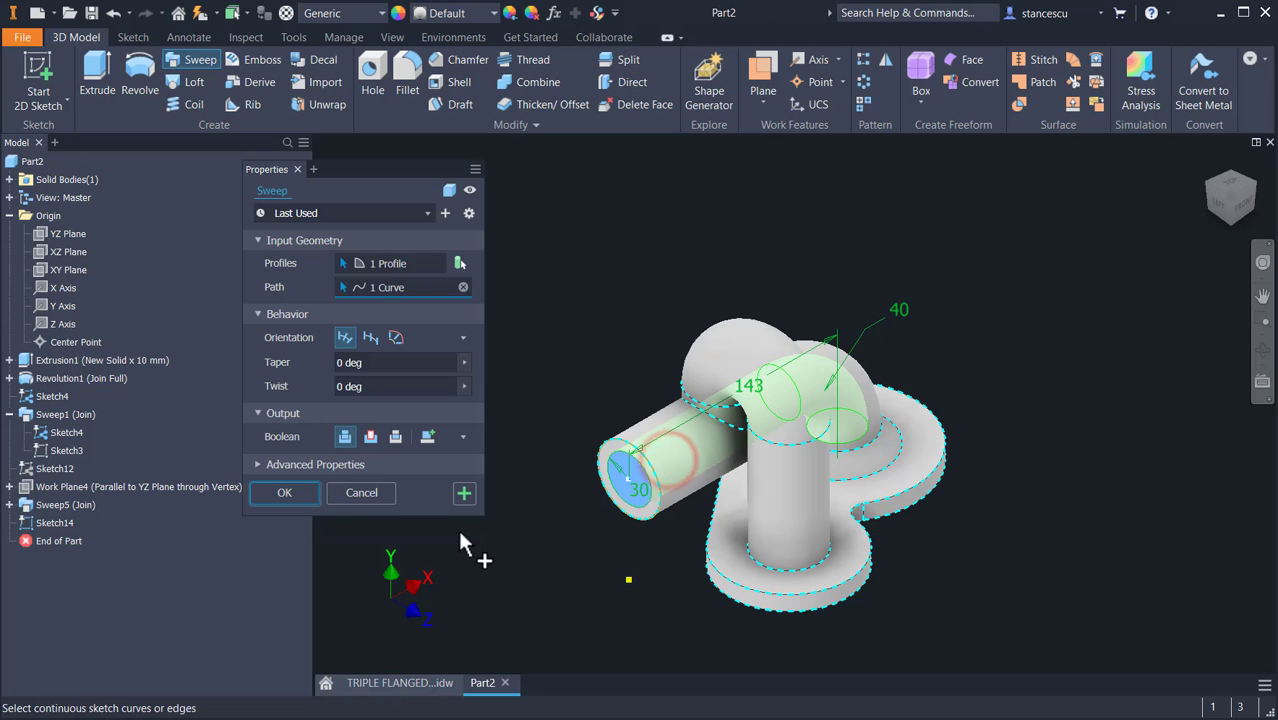
click(369, 437)
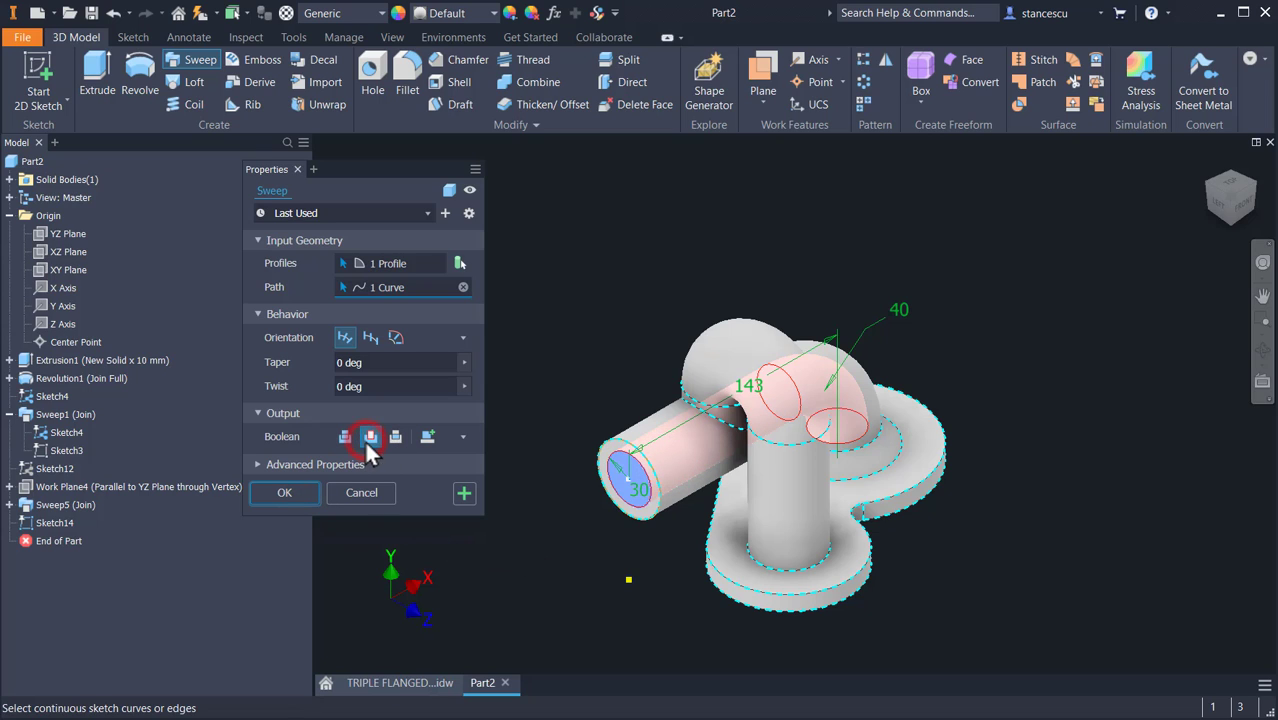
click(283, 491)
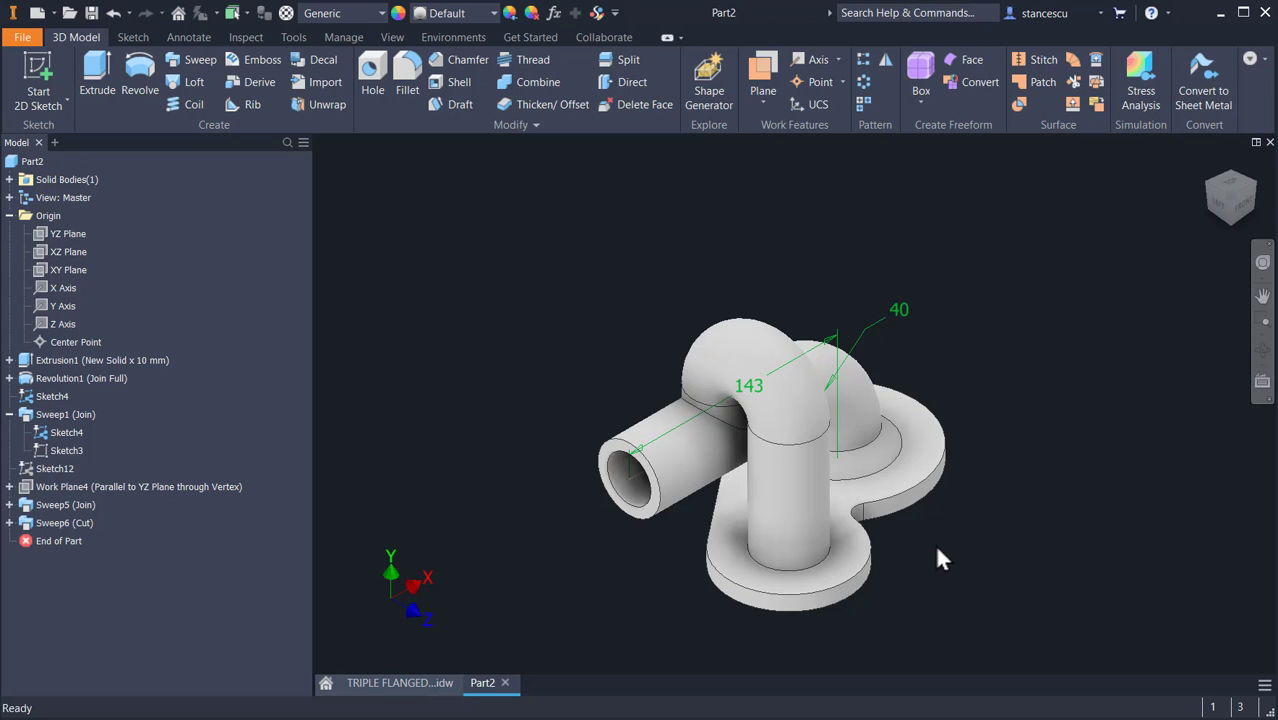
Step: Sketch a 30 mm circle on the base flange's underside, centred on its smaller rounded lobe, and finish the sketch
shift+middle_drag(938, 544, 950, 480)
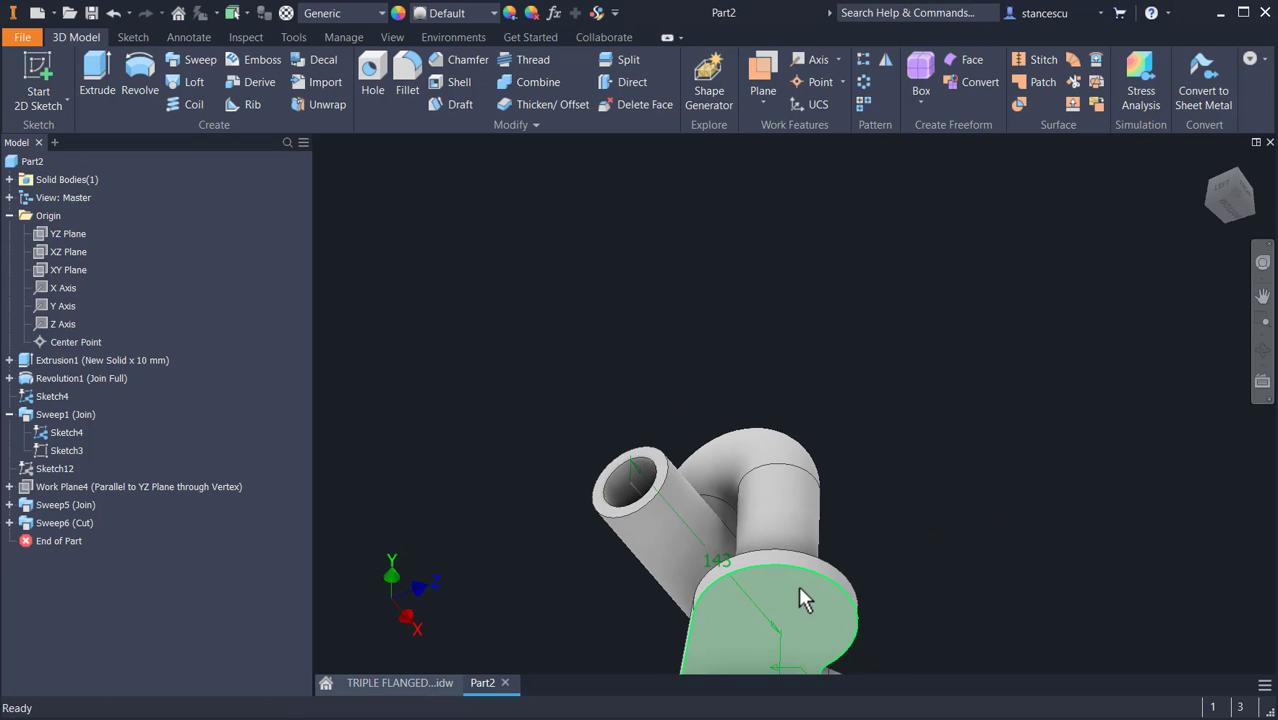
click(798, 586)
click(908, 577)
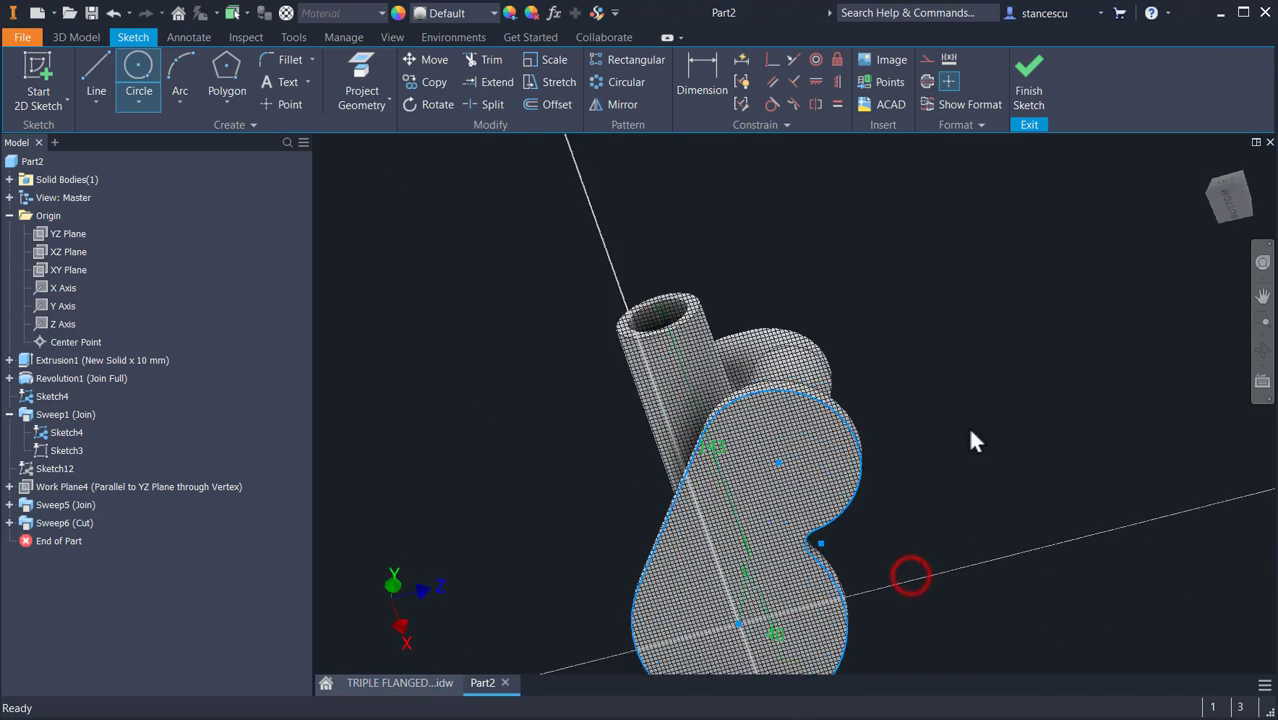
click(138, 78)
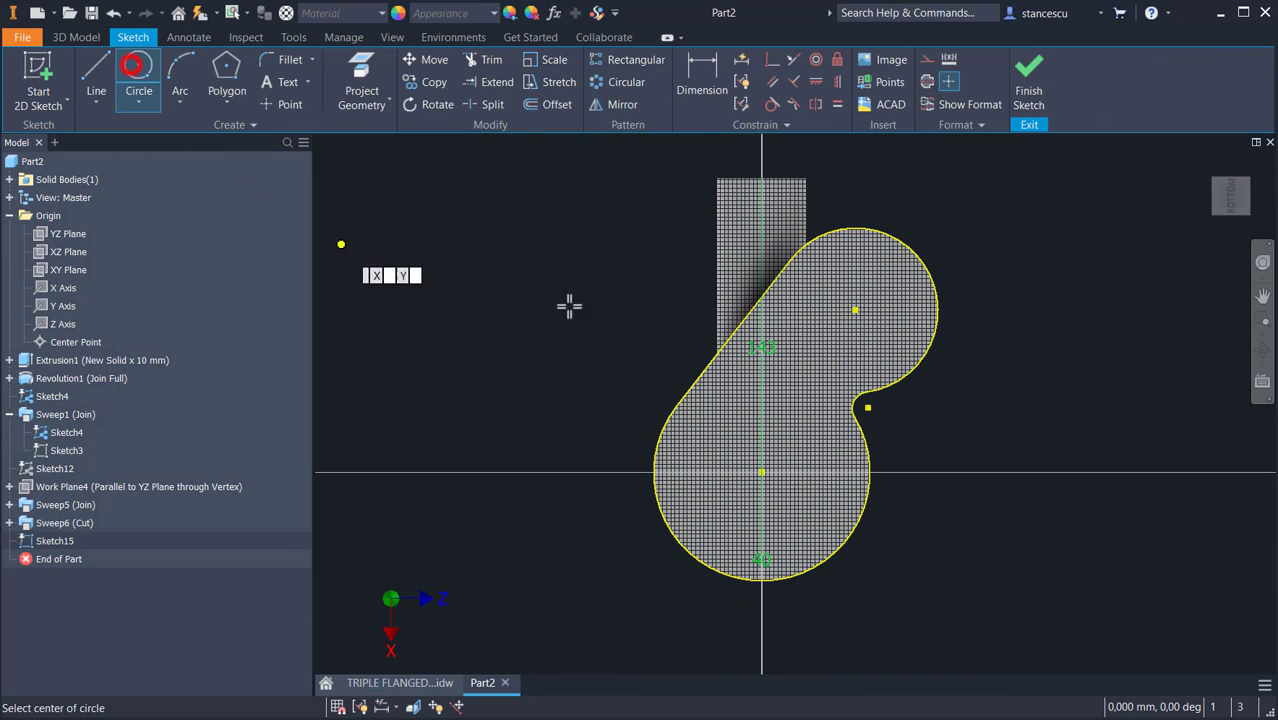
click(855, 310)
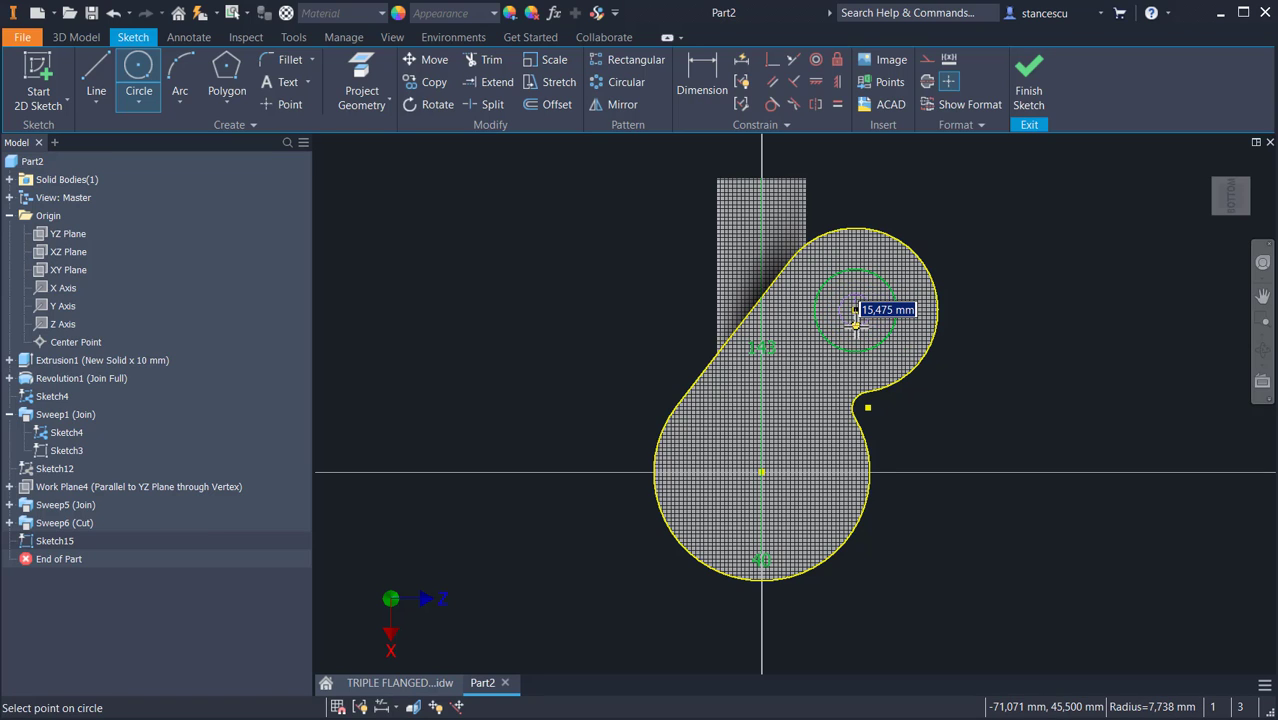
text(30)
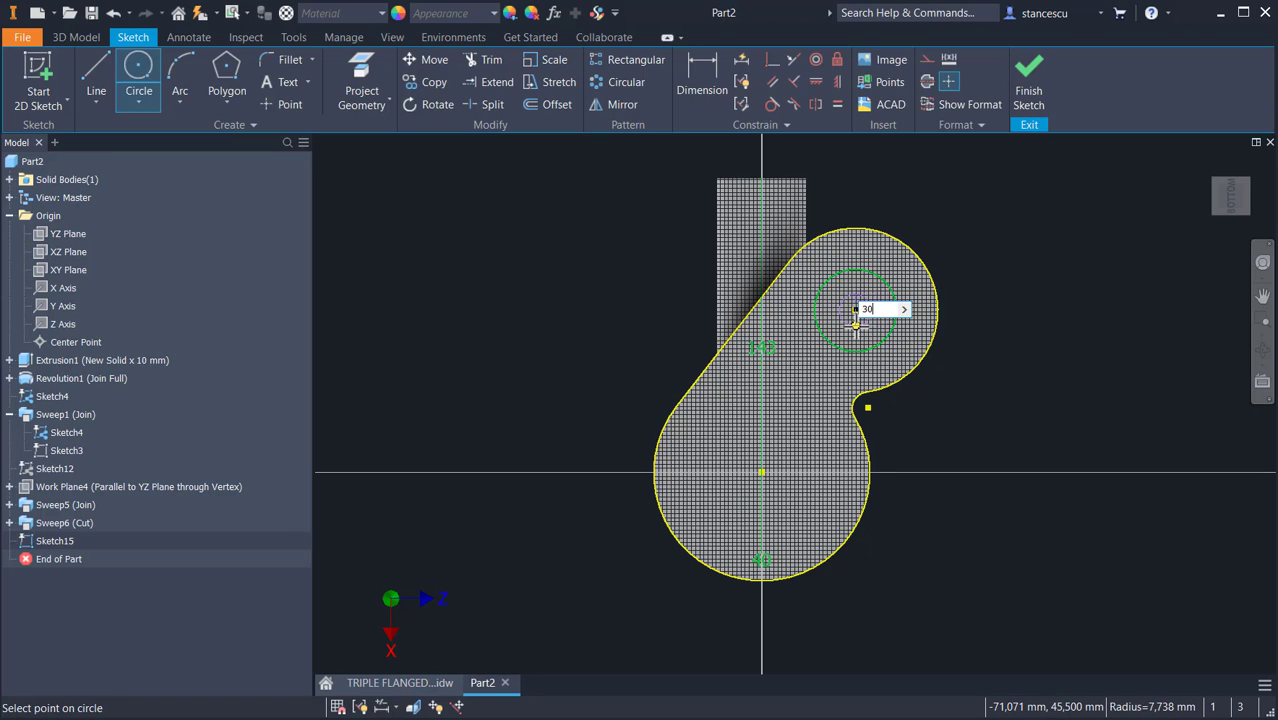
key(Return)
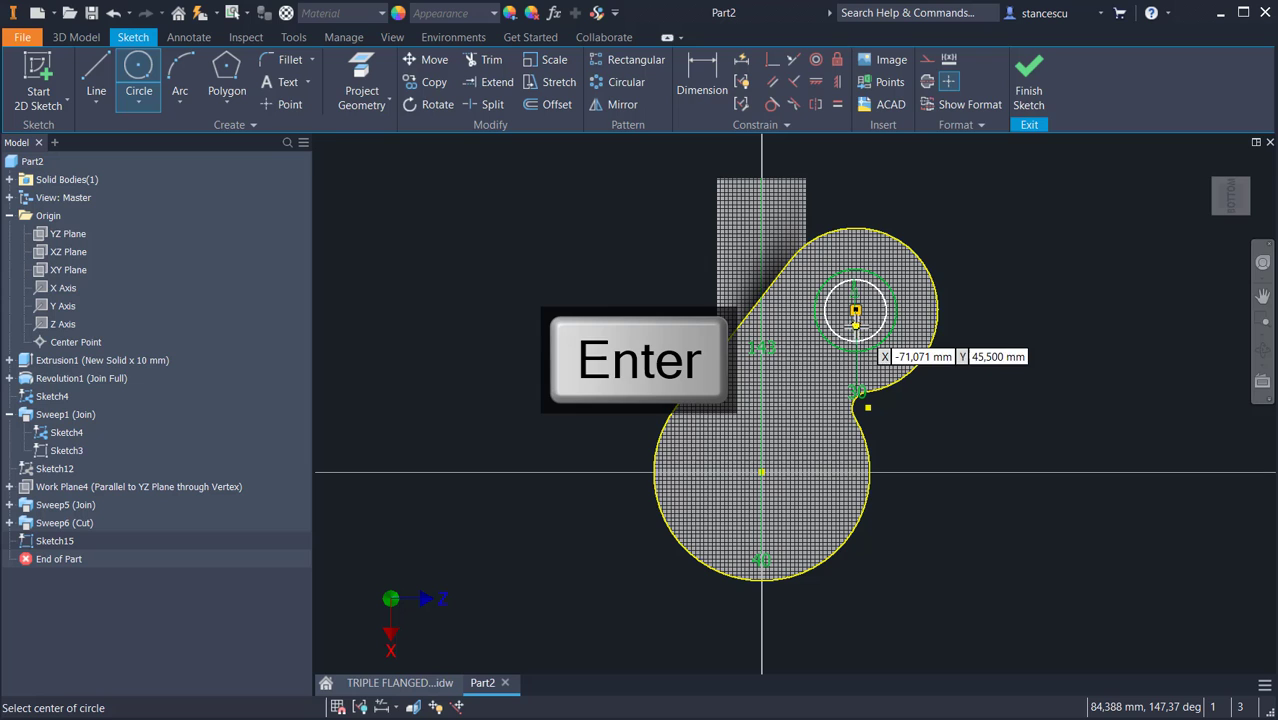
click(1033, 90)
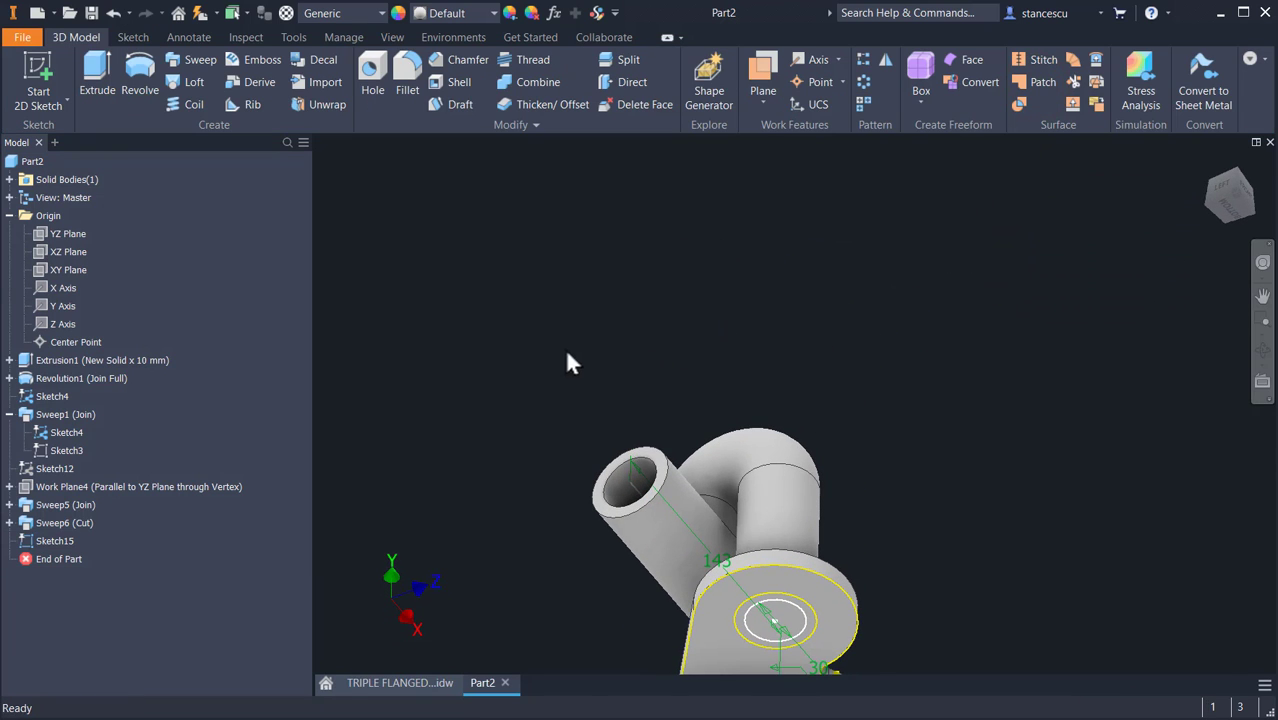
Step: Make Sketch13, the U-shaped pipe's path sketch inside Sweep5, visible
click(9, 505)
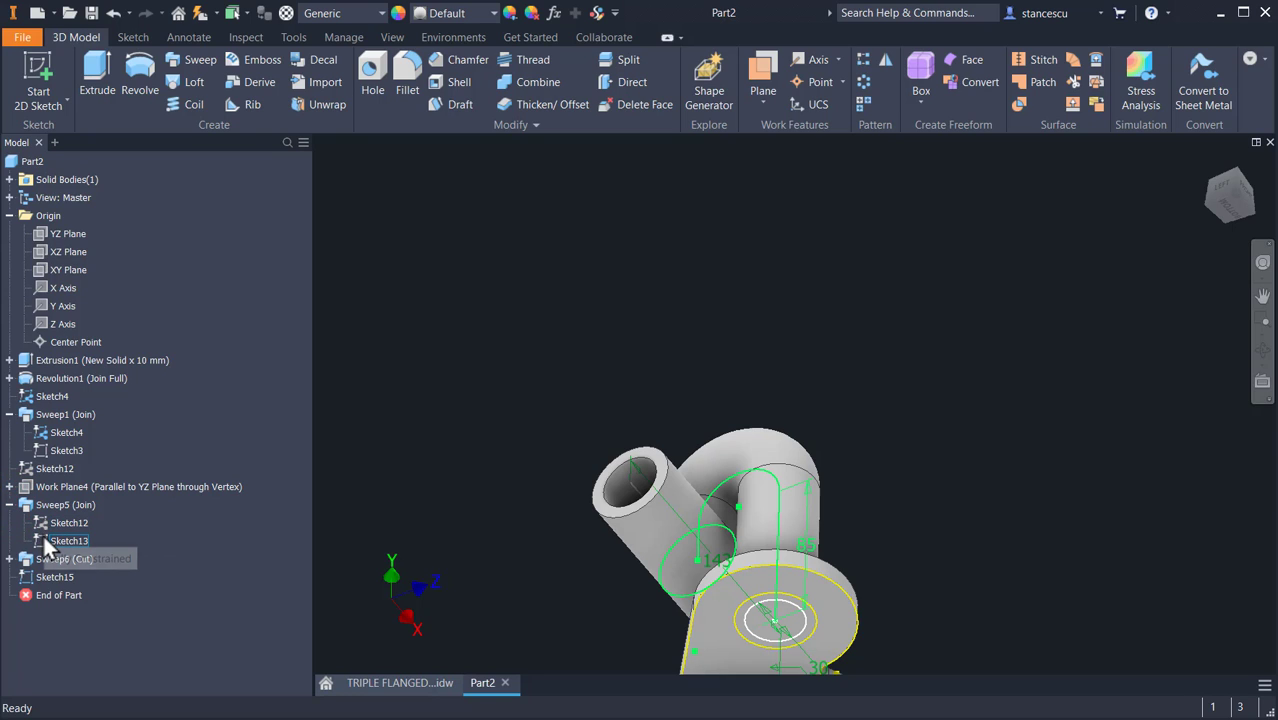
click(65, 540)
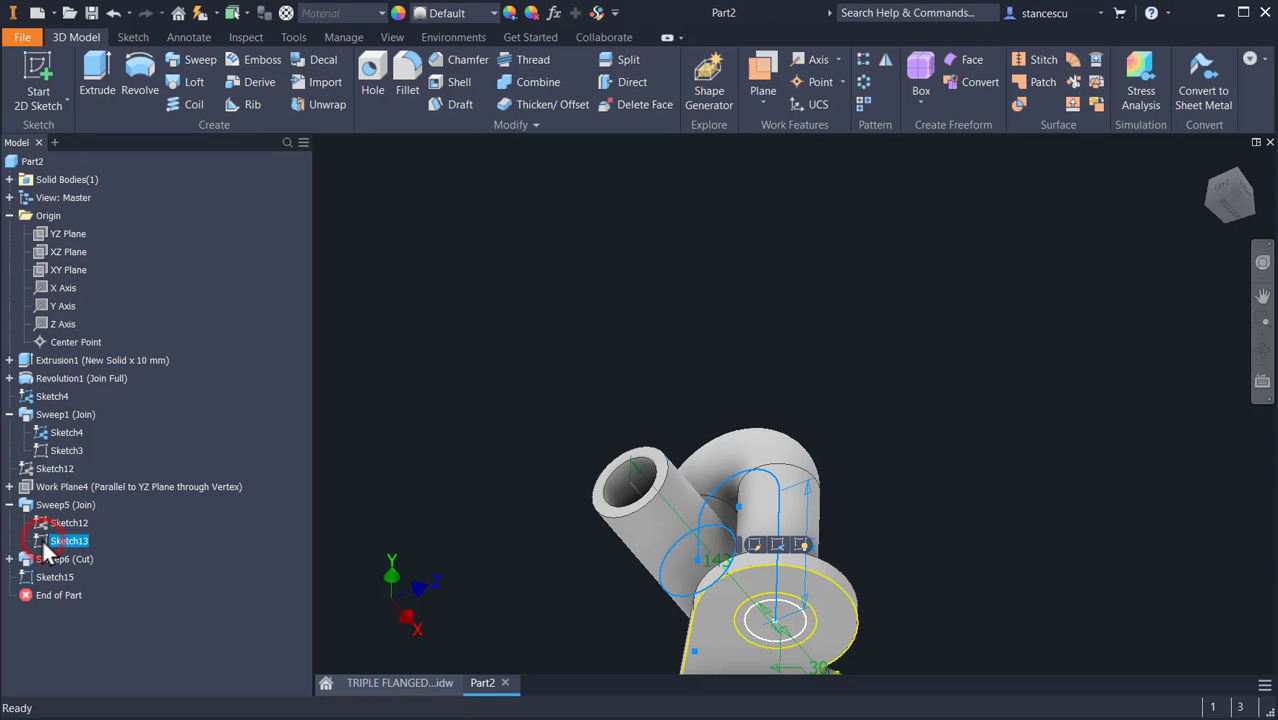
right_click(42, 541)
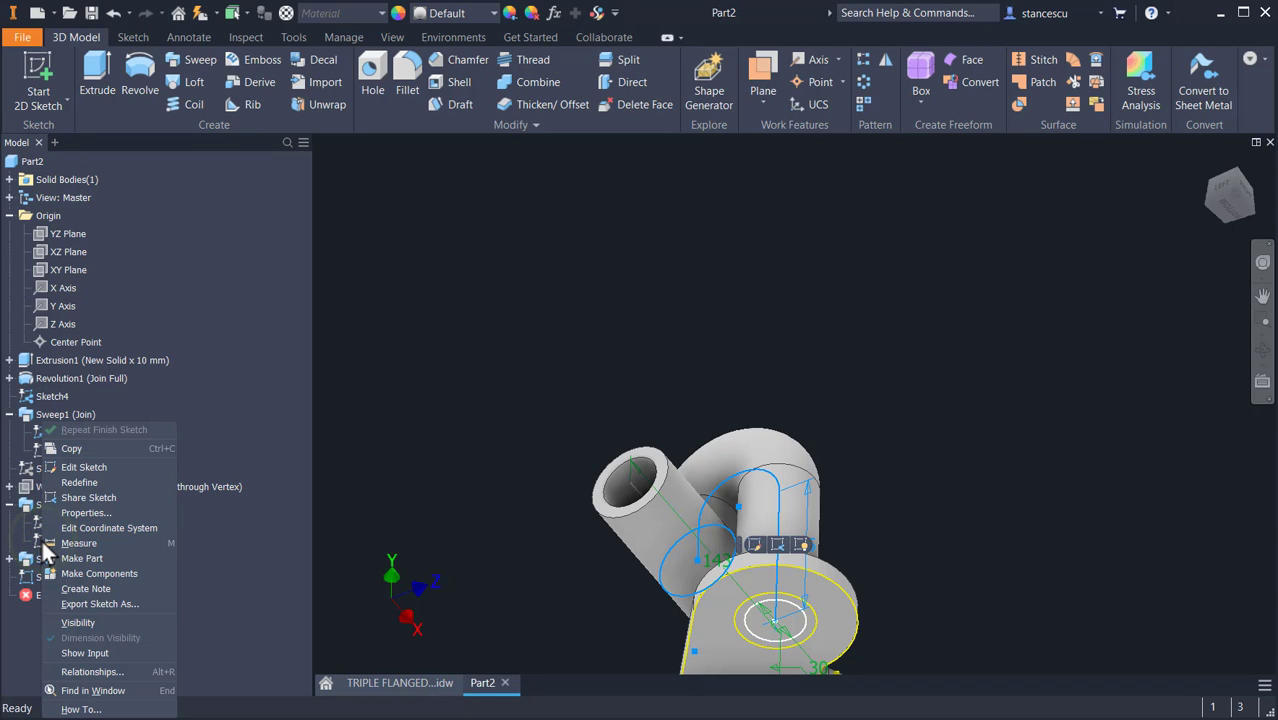
click(71, 618)
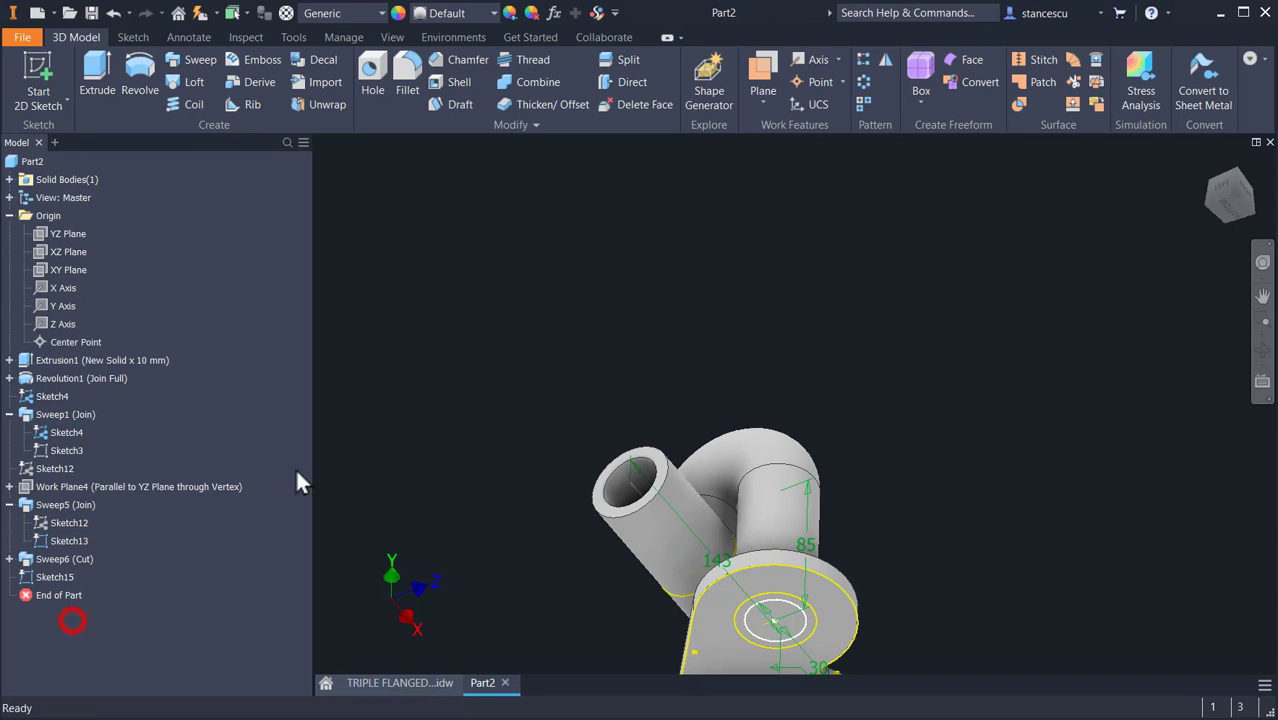
Step: Sweep the flange's 30 mm circle along the U-shaped path as a cut to hollow the second pipe
click(196, 60)
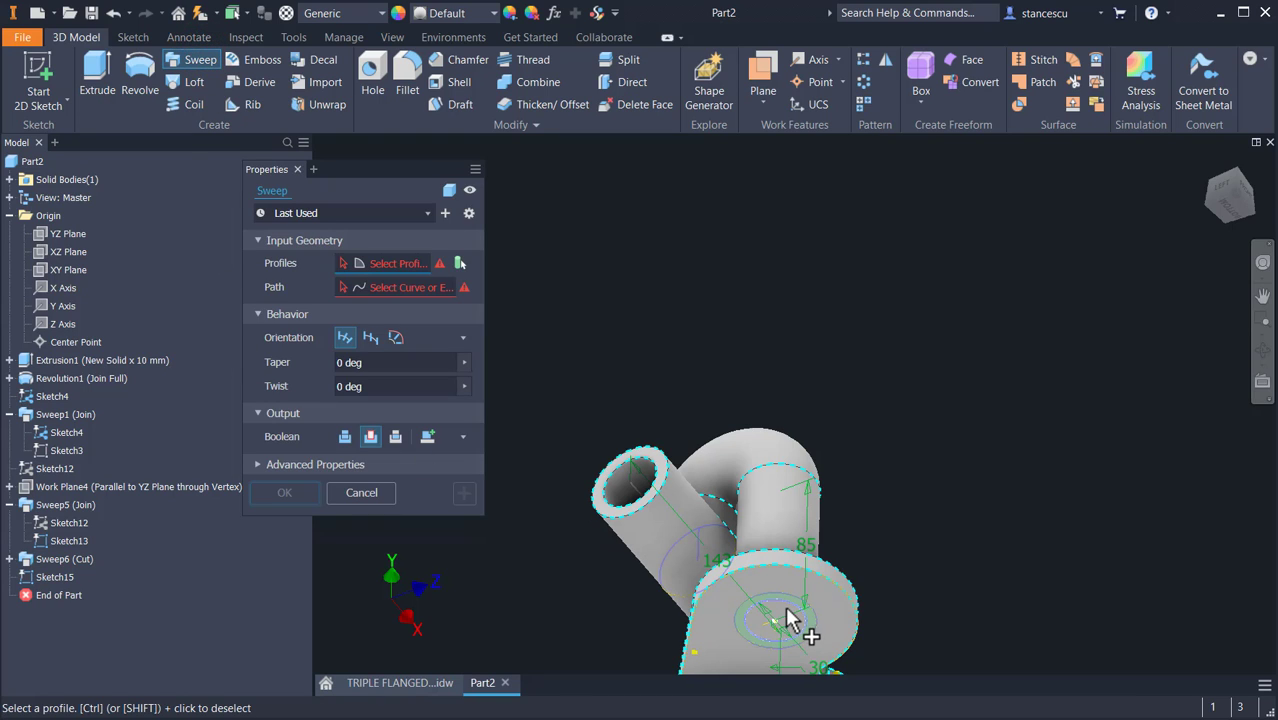
click(800, 636)
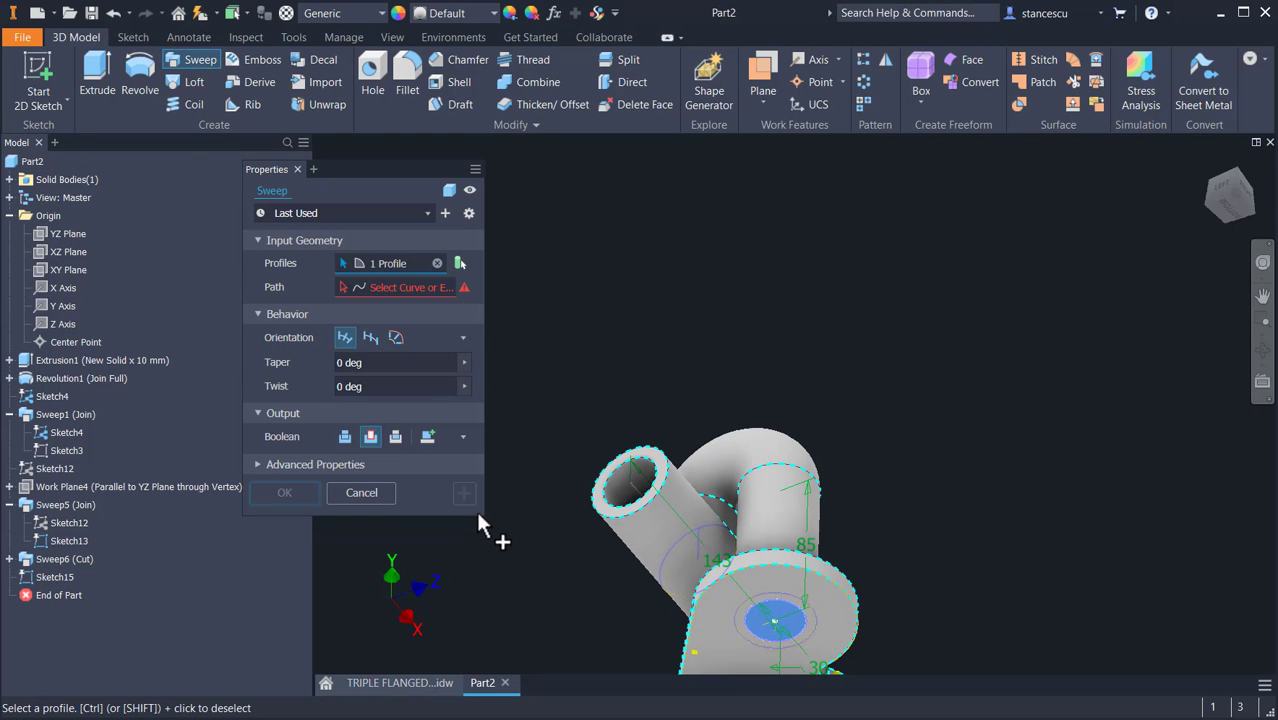
click(355, 288)
click(780, 488)
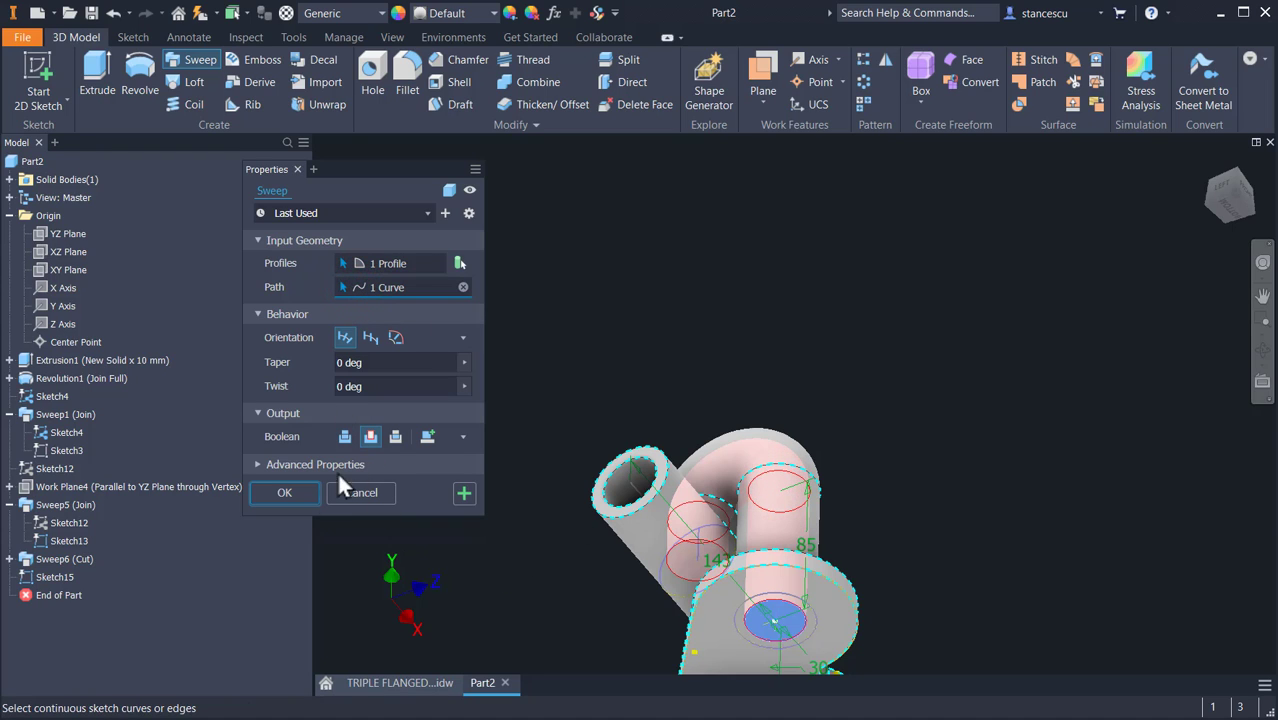
click(297, 489)
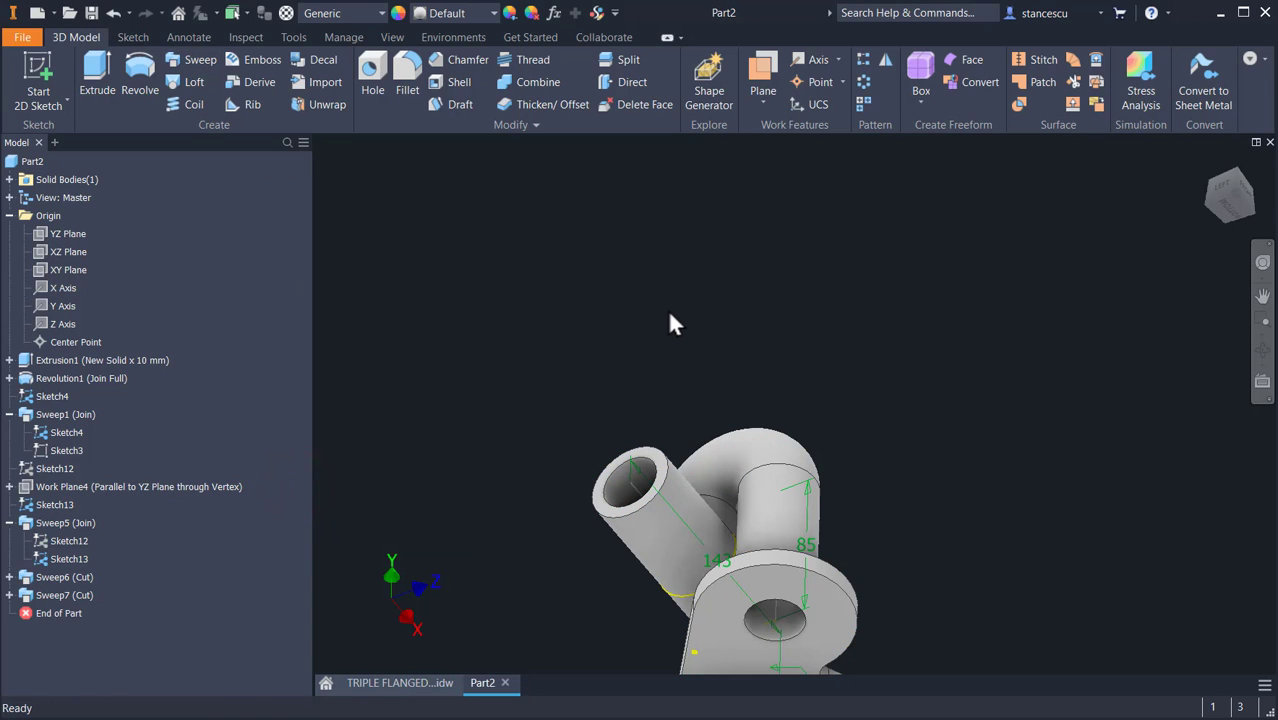
Step: Return the model to the home view and hide Sketch4, the main pipe's path sketch
key(F6)
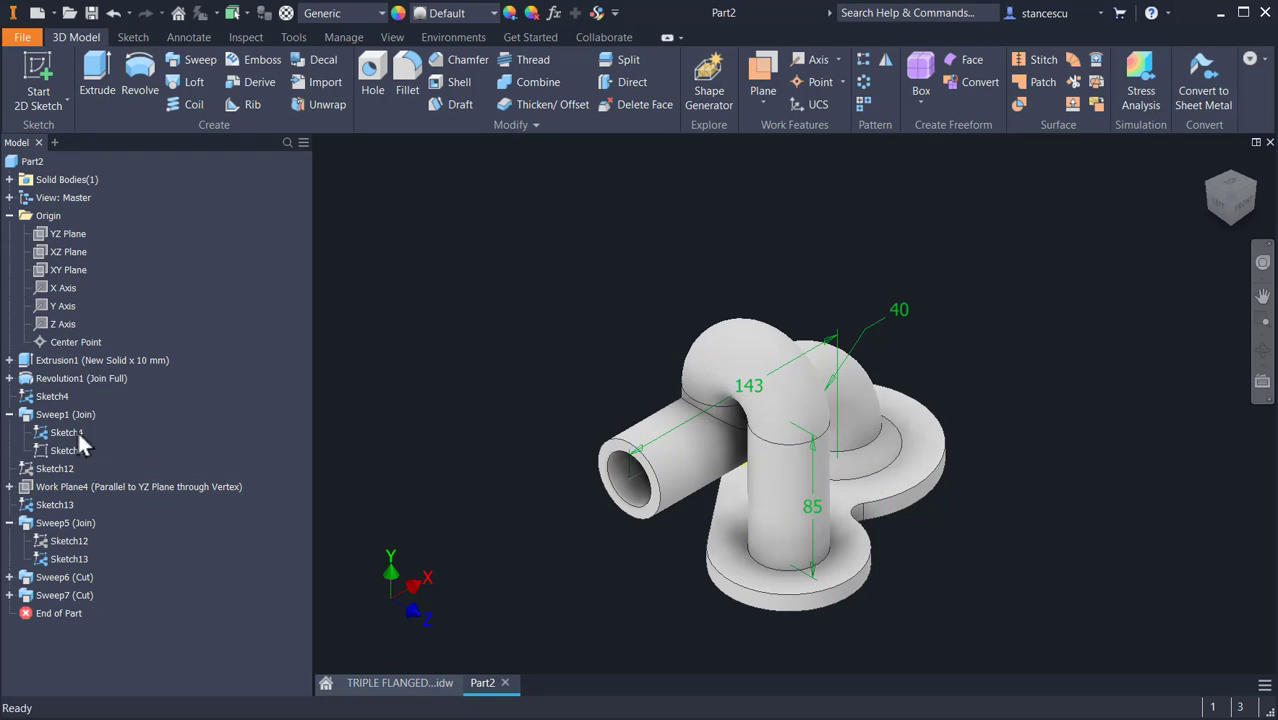
right_click(44, 436)
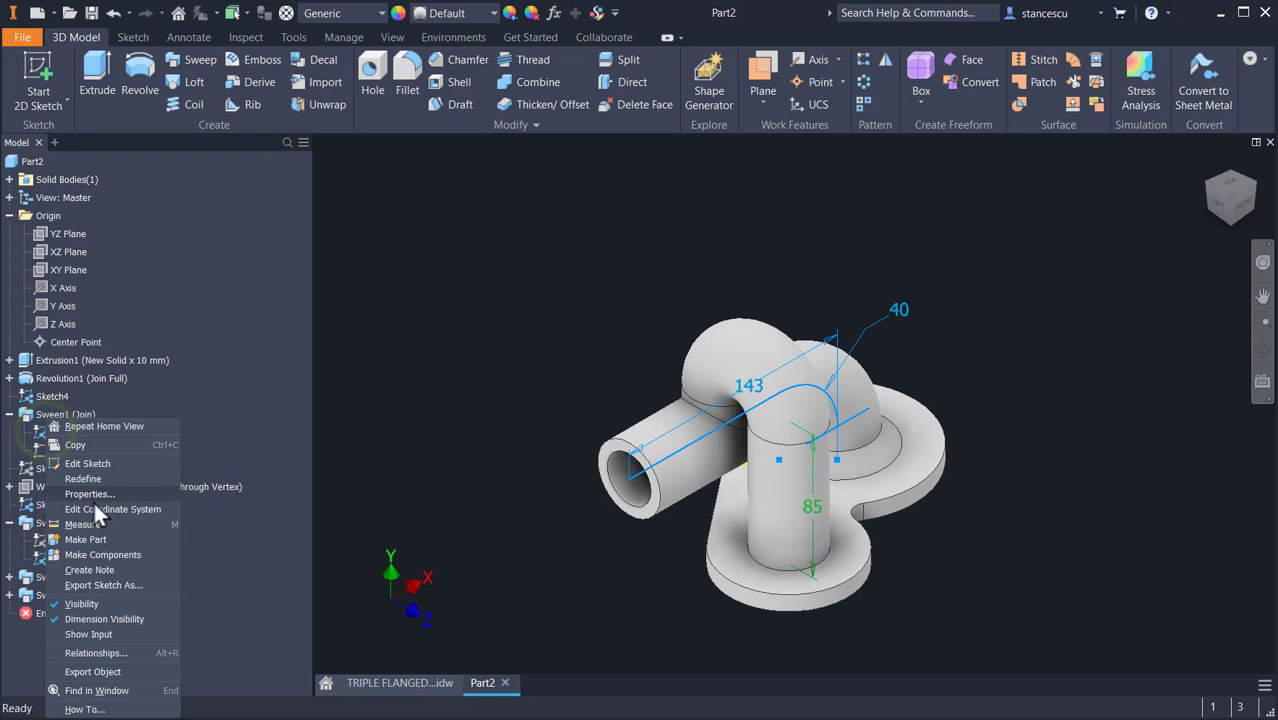
click(99, 606)
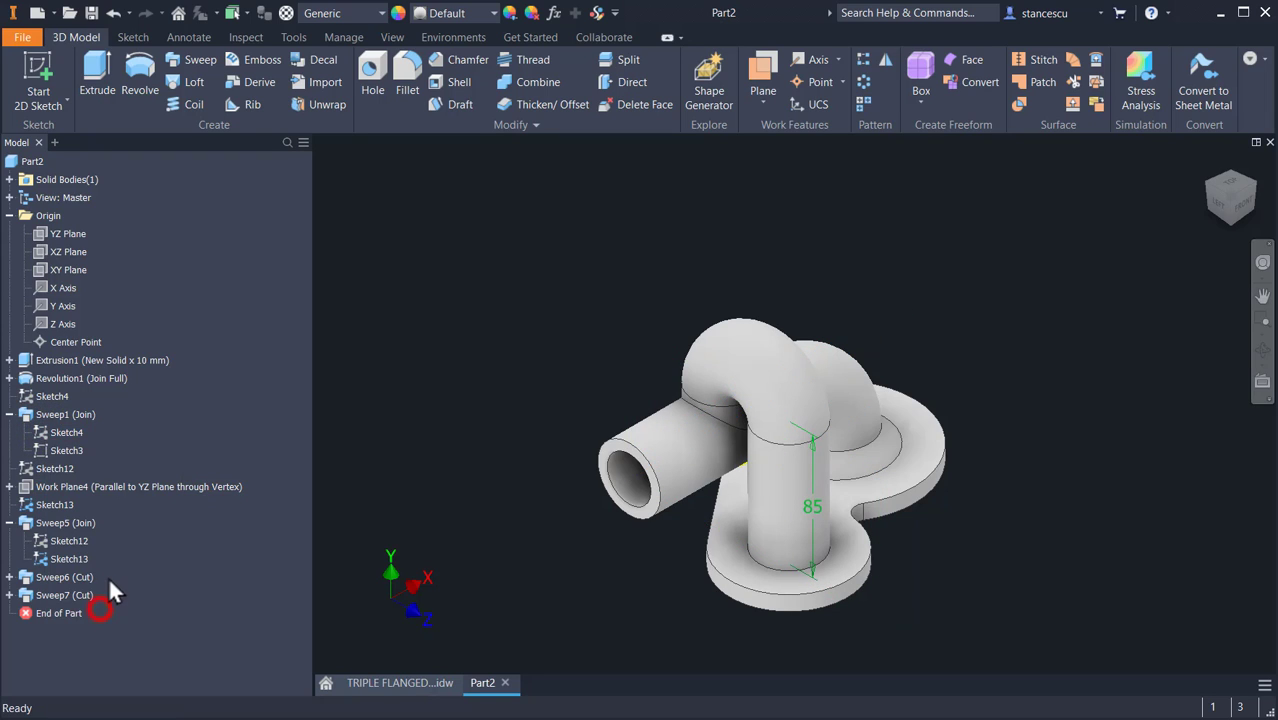
Step: Hide Sketch13, the U-shaped pipe's path sketch inside Sweep5
right_click(57, 554)
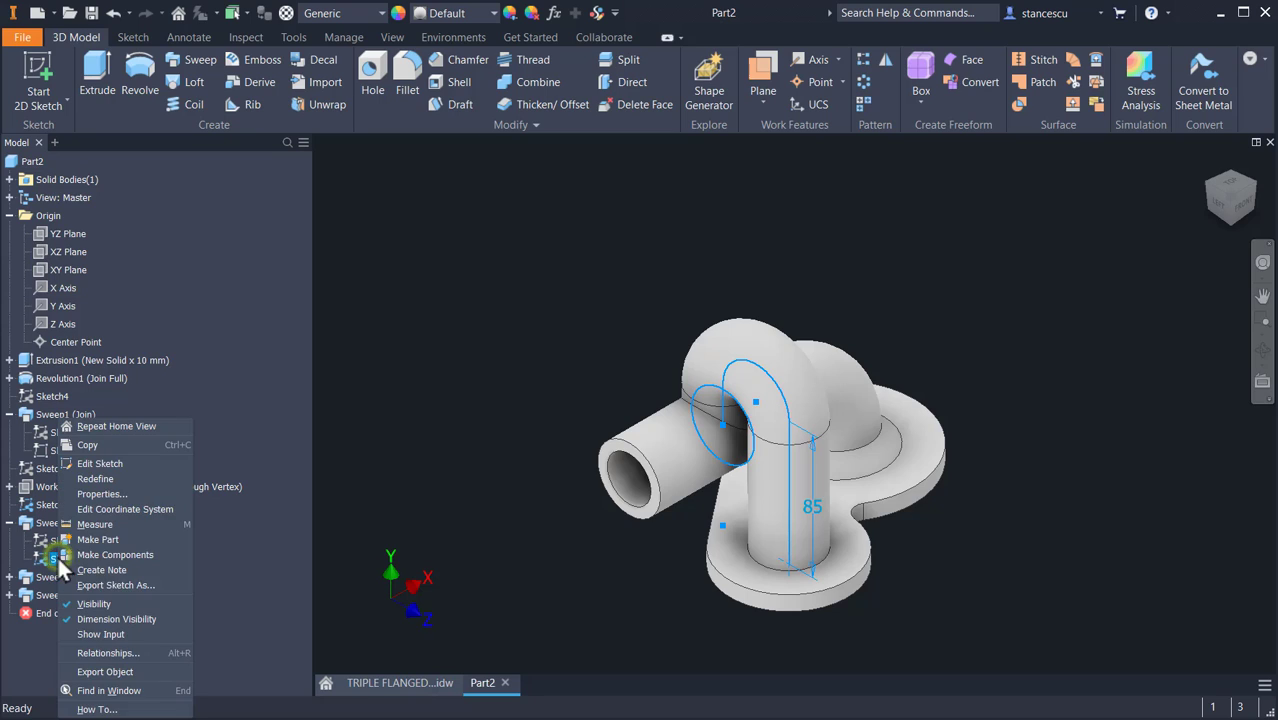
click(111, 603)
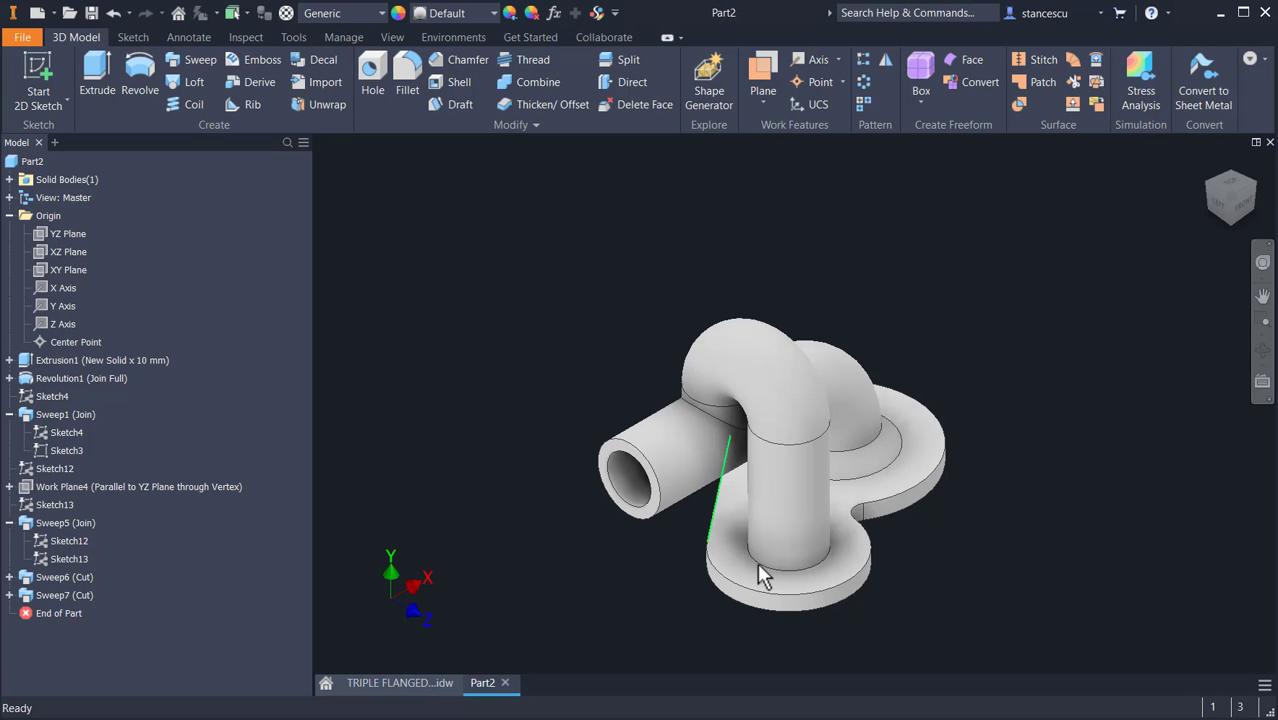
shift+middle_drag(978, 595, 980, 510)
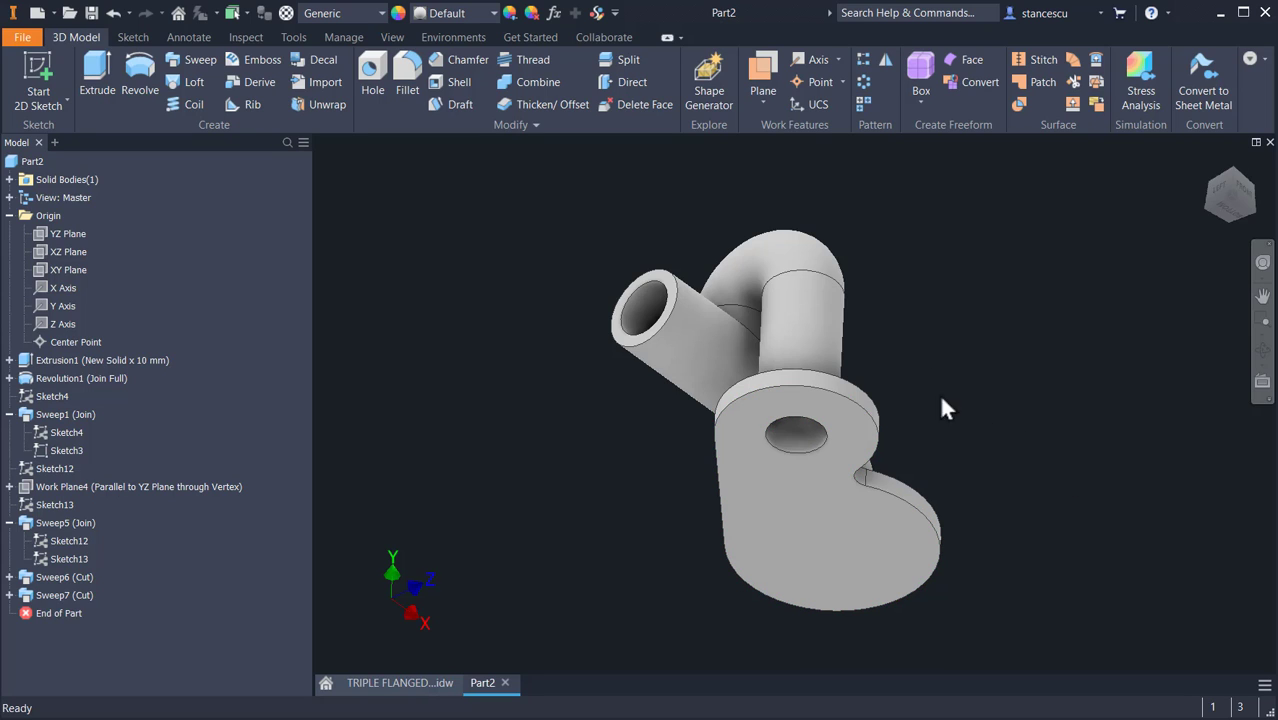
Step: Start a sketch on the XY Plane and slice the model at the sketch plane to expose the main pipe's flange section
click(62, 270)
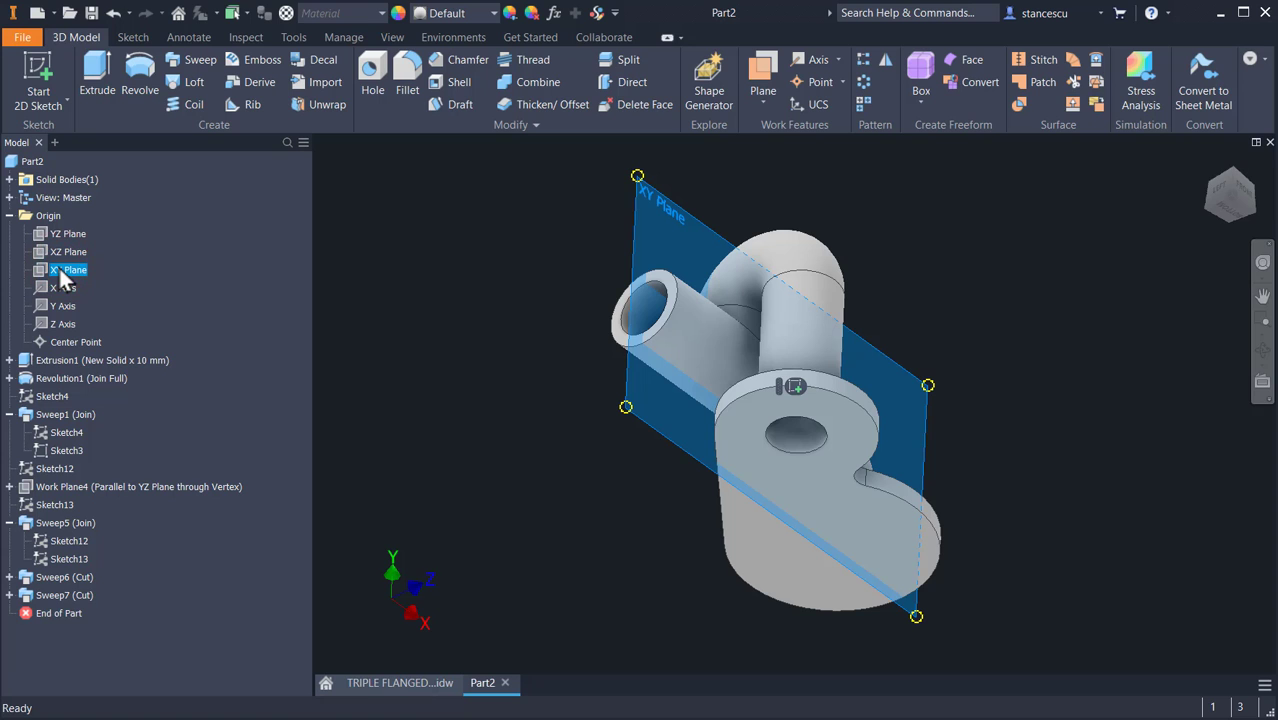
click(793, 387)
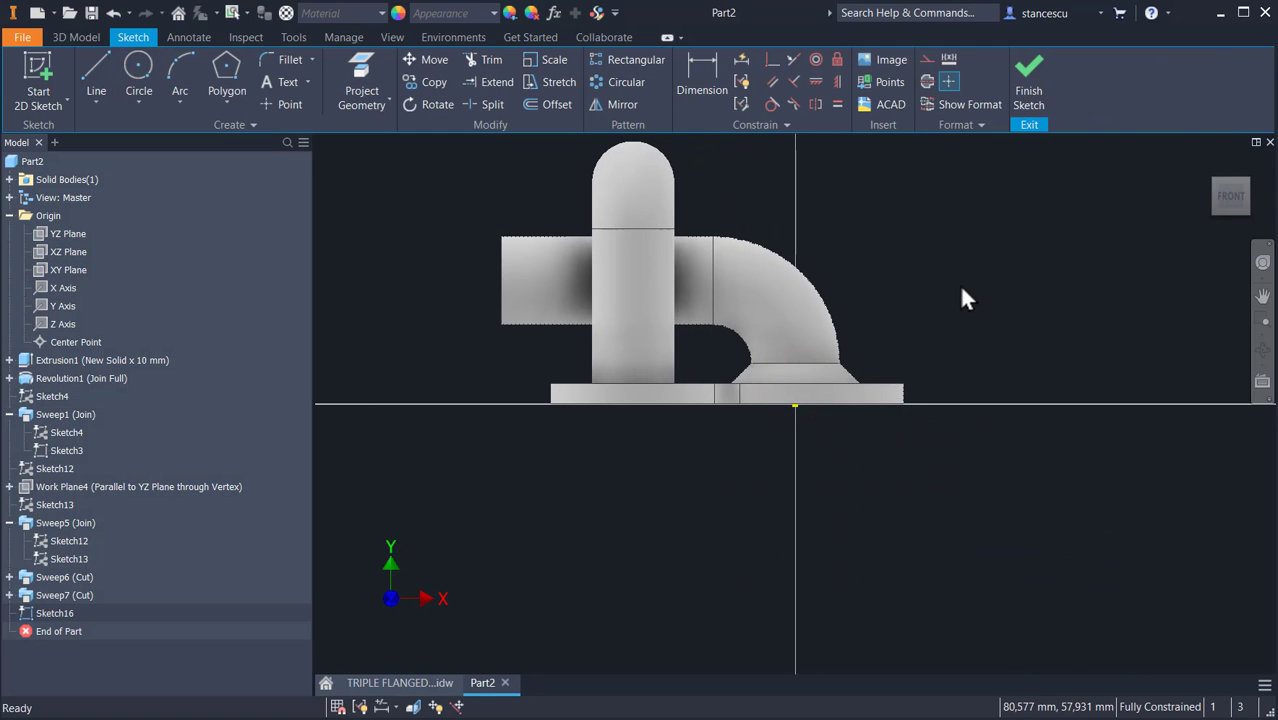
key(F7)
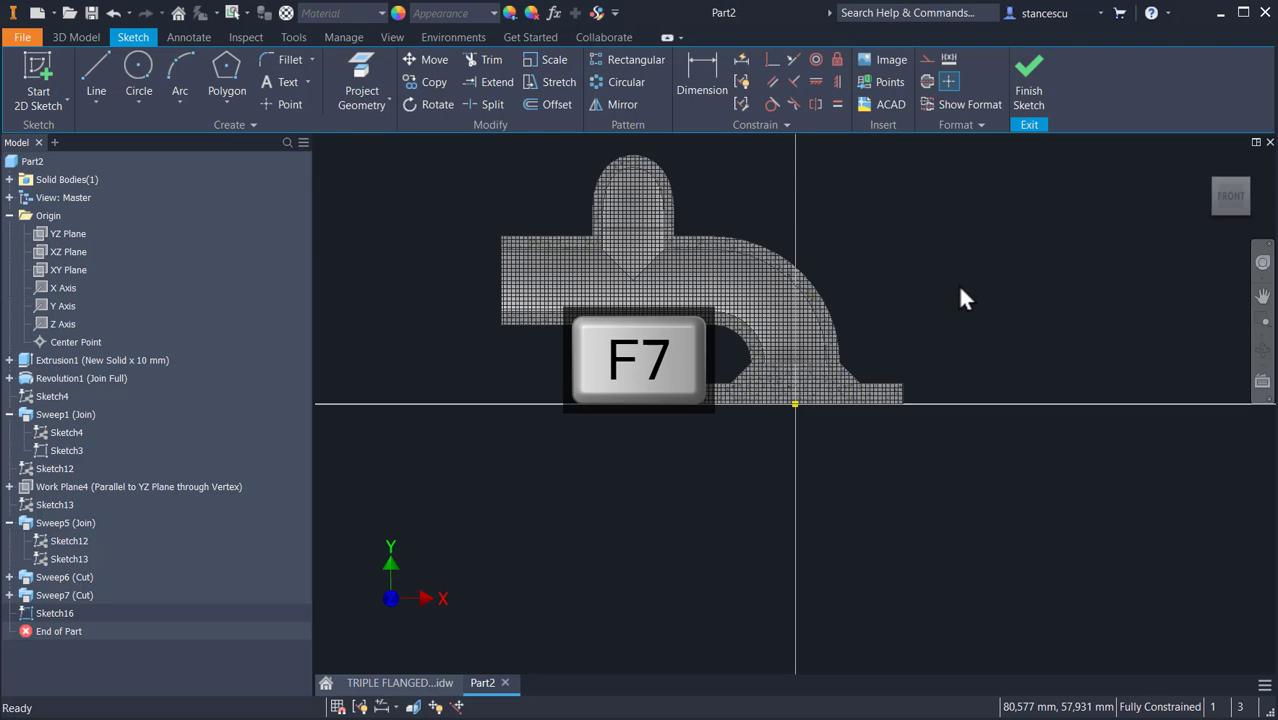
scroll(836, 427, up, 3)
middle_drag(825, 431, 870, 540)
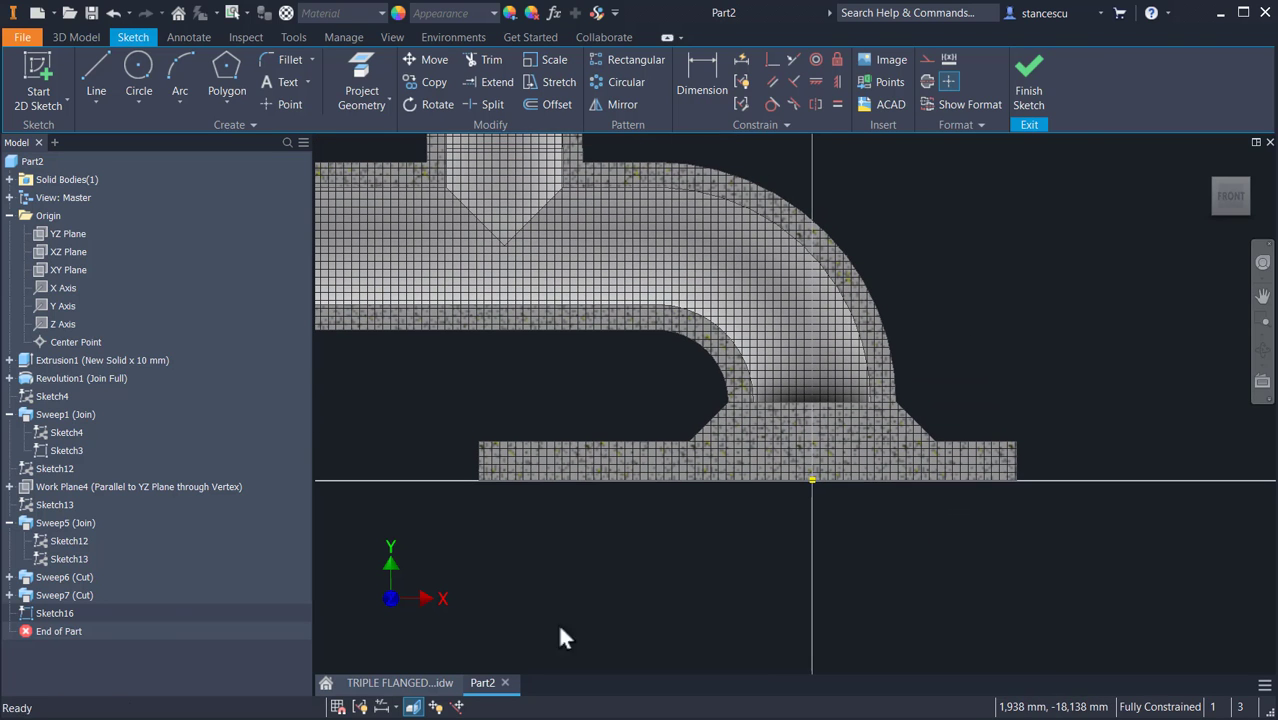
Step: Switch to the TRIPLE FLANGED CONNECTOR drawing and check the diameter of the conical opening under the base flange in section A-A
click(400, 683)
click(638, 358)
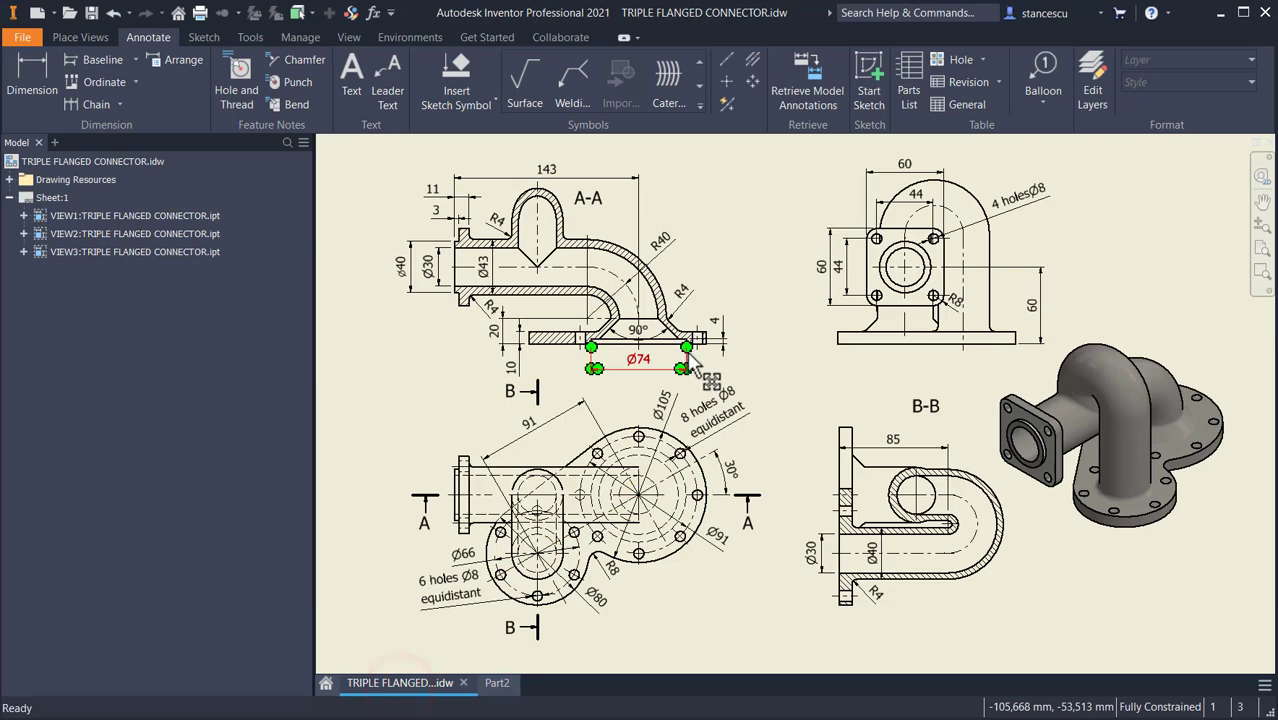
Step: Examine the diameter and depth dimensions of the recess under the round base flange in section A-A of the drawing
scroll(645, 365, up, 5)
click(565, 366)
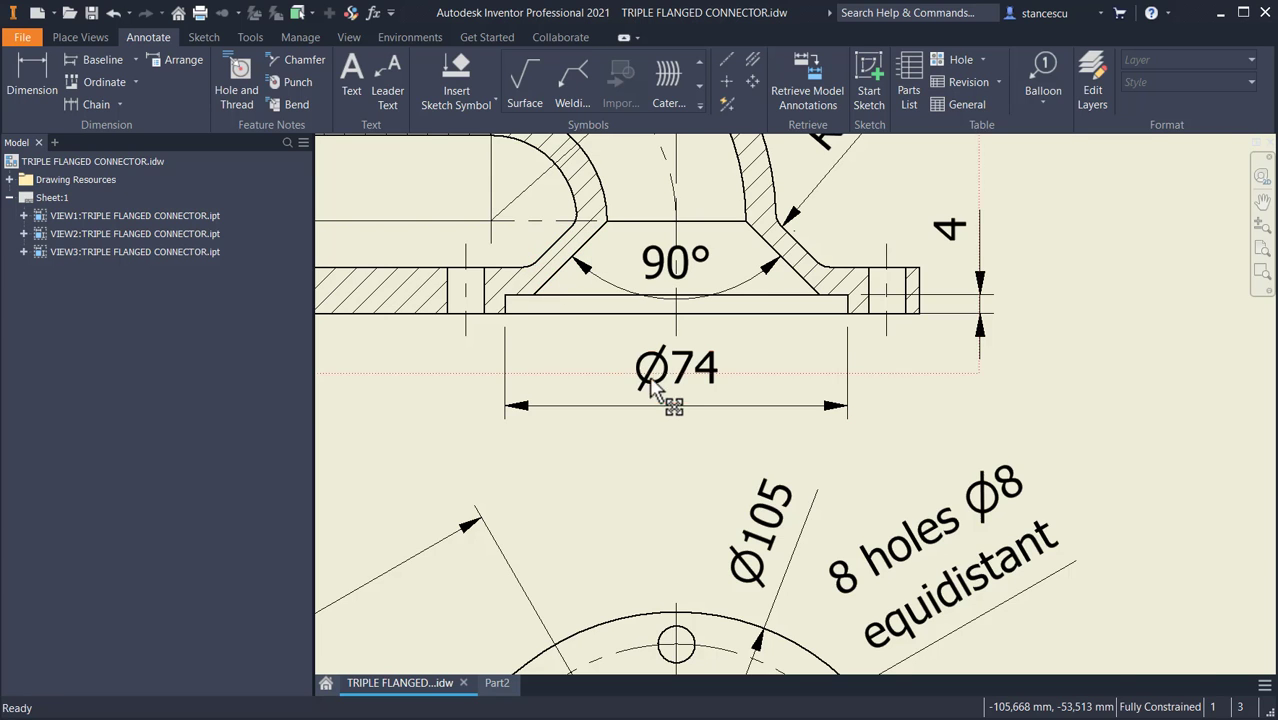
scroll(657, 390, down, 2)
middle_drag(657, 390, 695, 394)
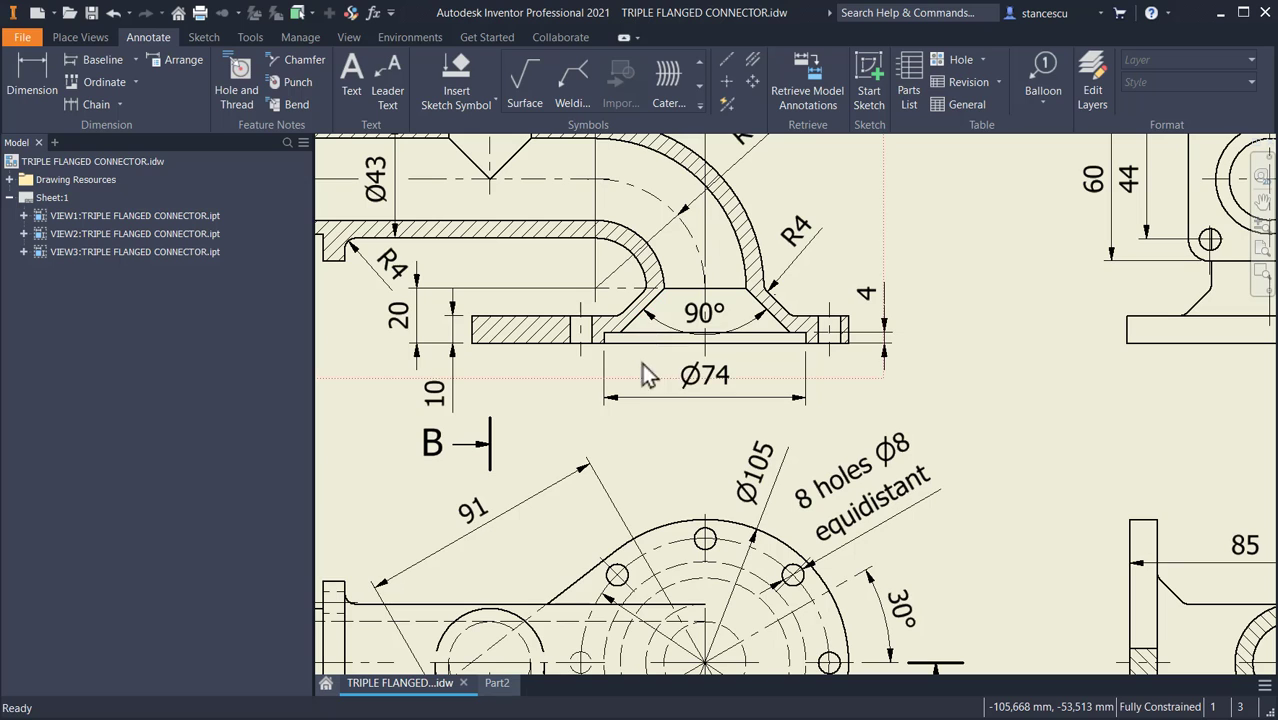
click(604, 400)
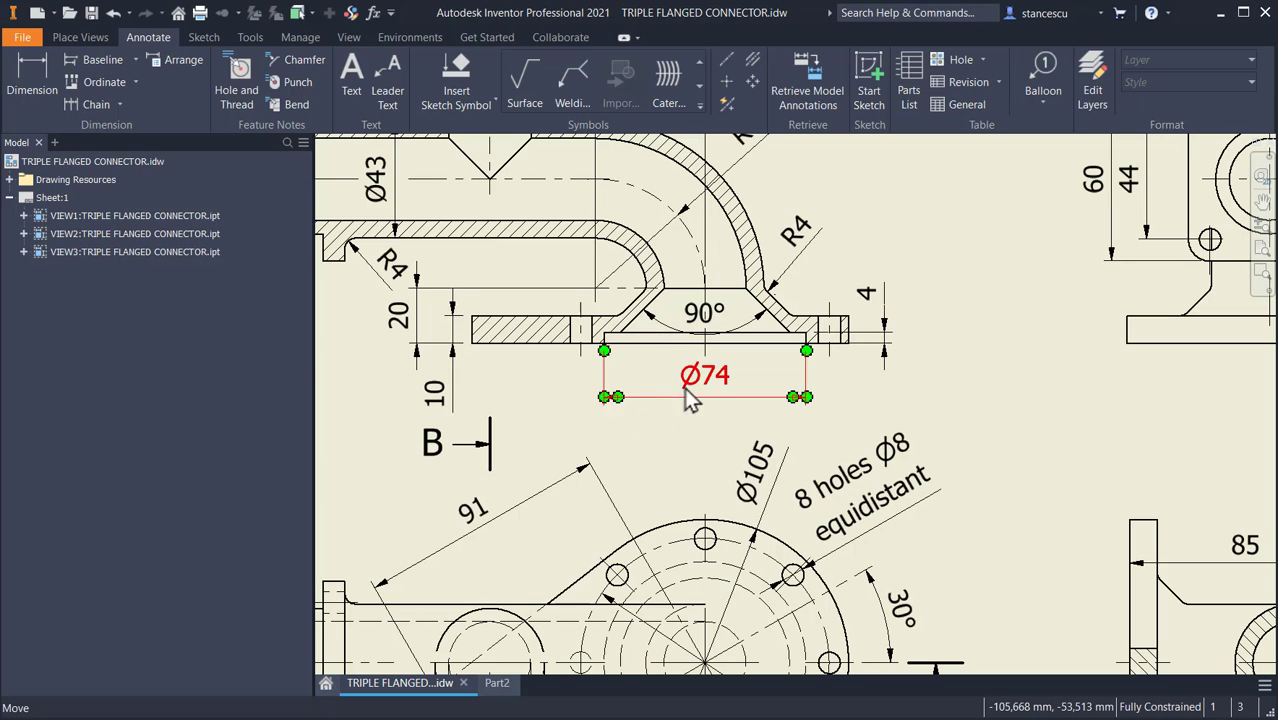
click(885, 345)
key(Escape)
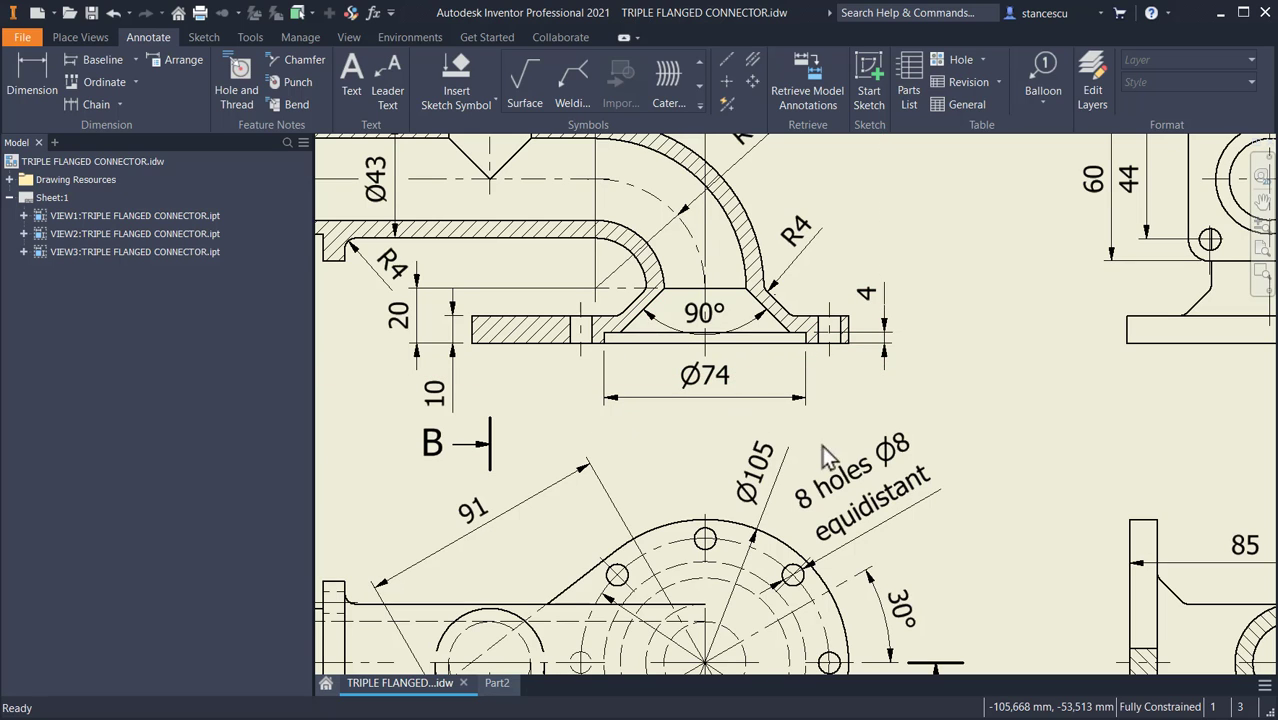
Step: In Part2, sketch a 4 mm vertical line up from the flange's underside, continued by a short horizontal line and an inward-slanting line
click(497, 684)
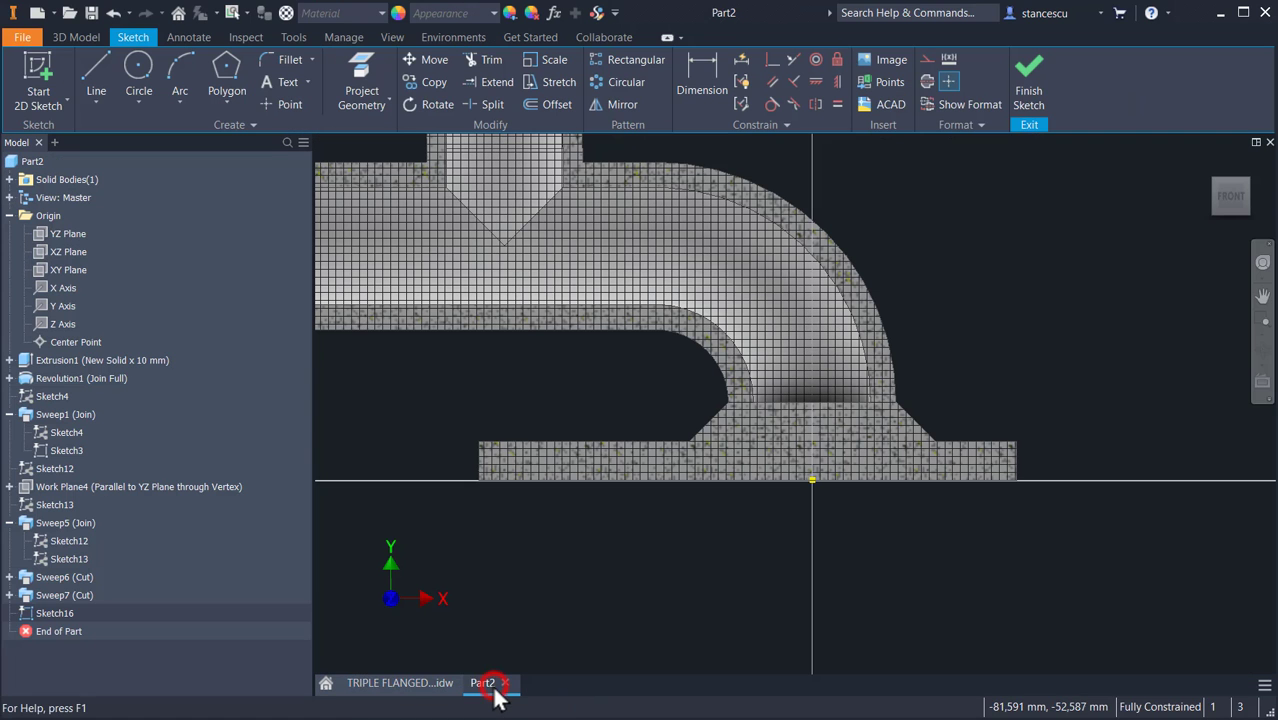
click(88, 75)
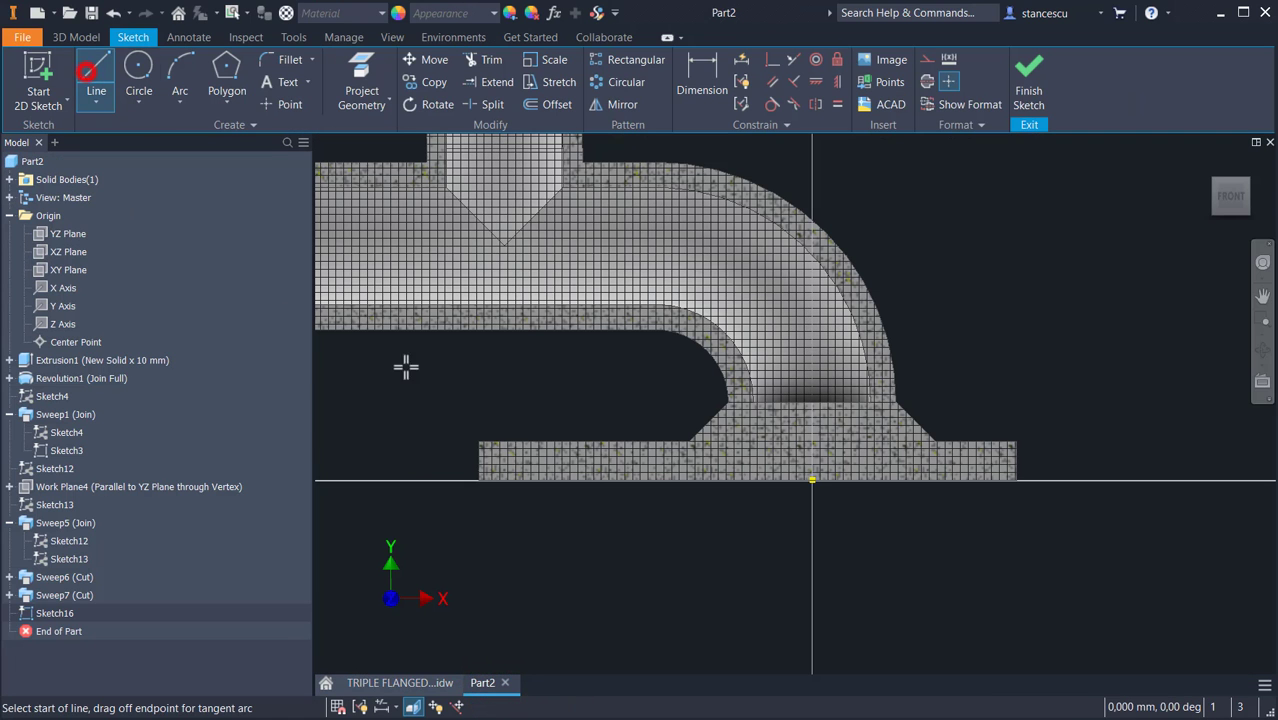
click(703, 482)
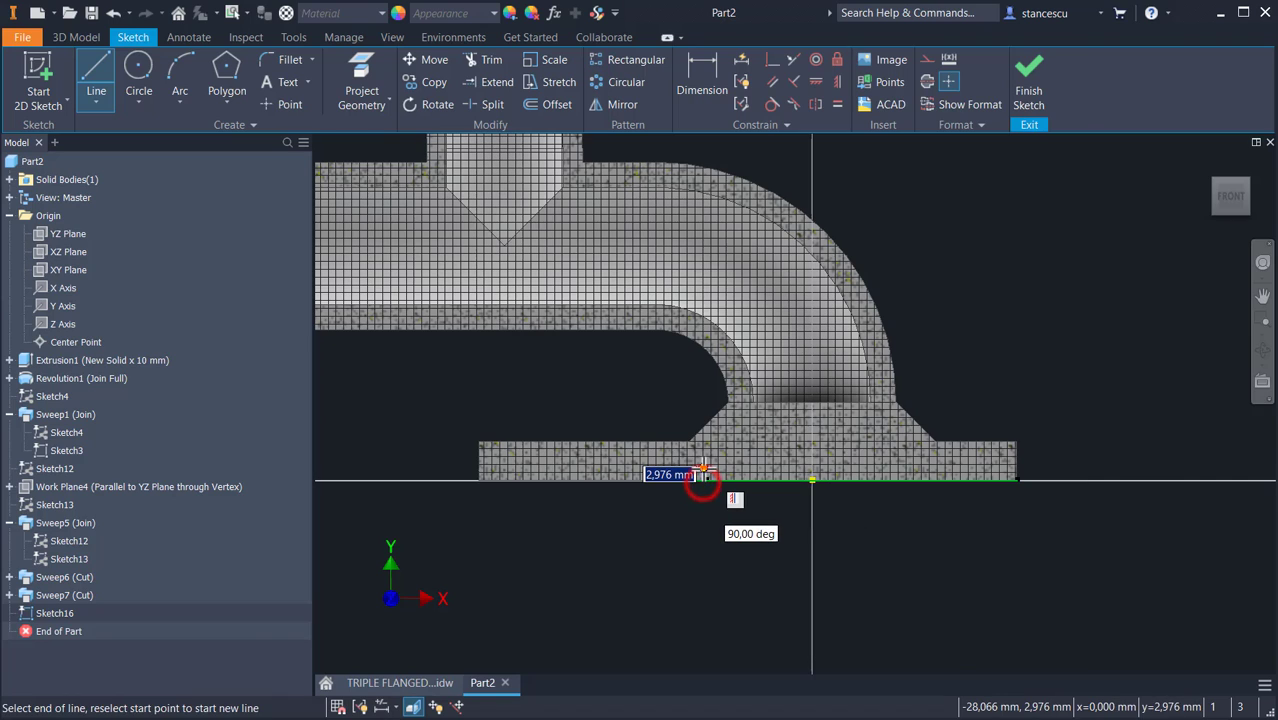
text(4)
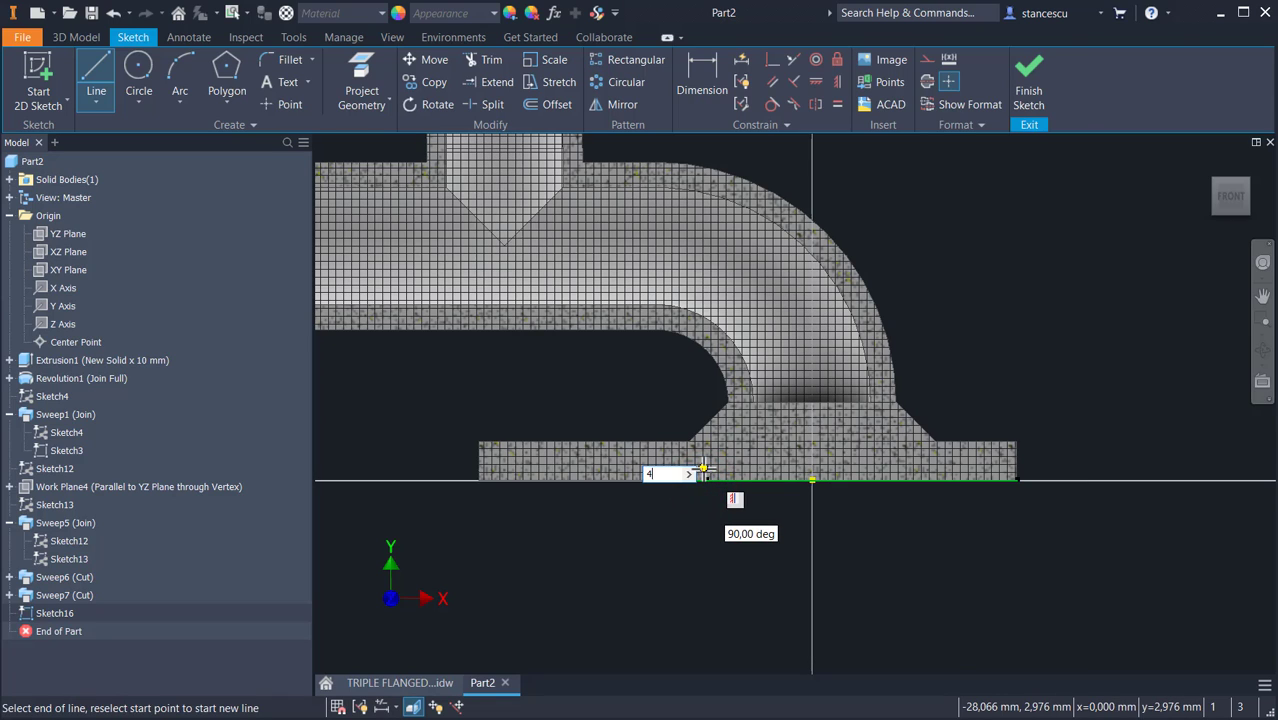
key(Return)
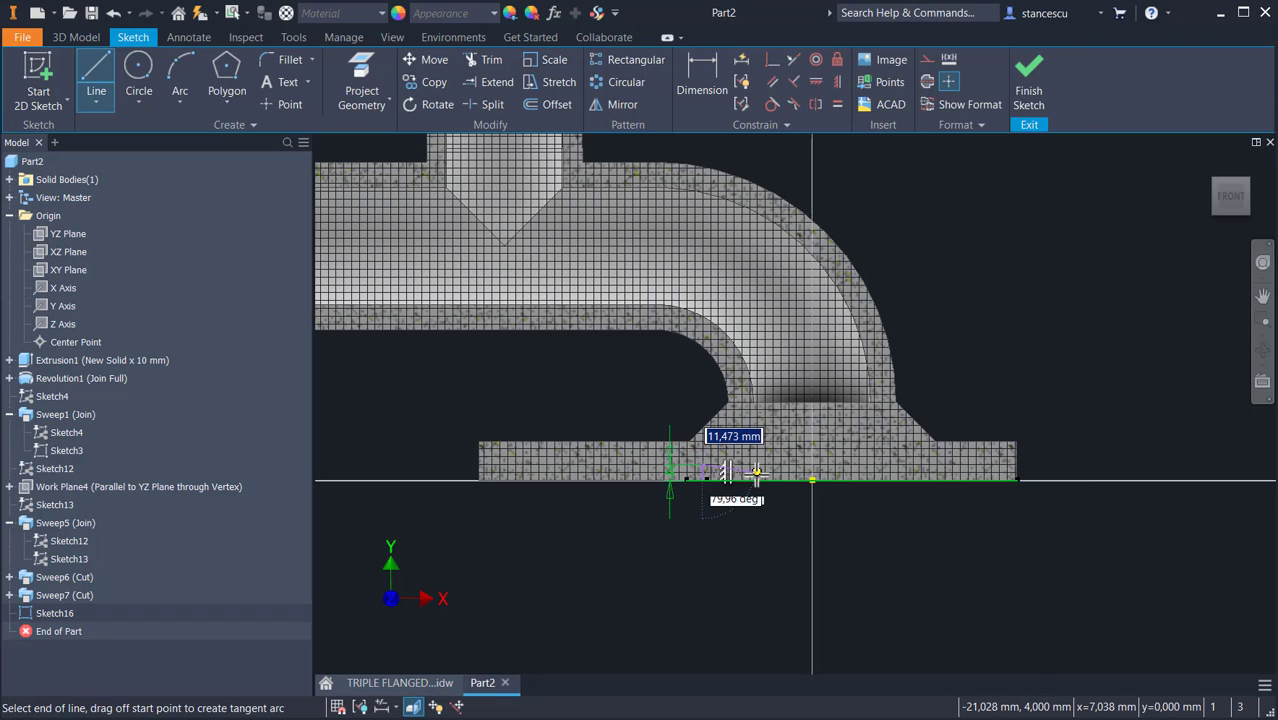
scroll(740, 466, up, 2)
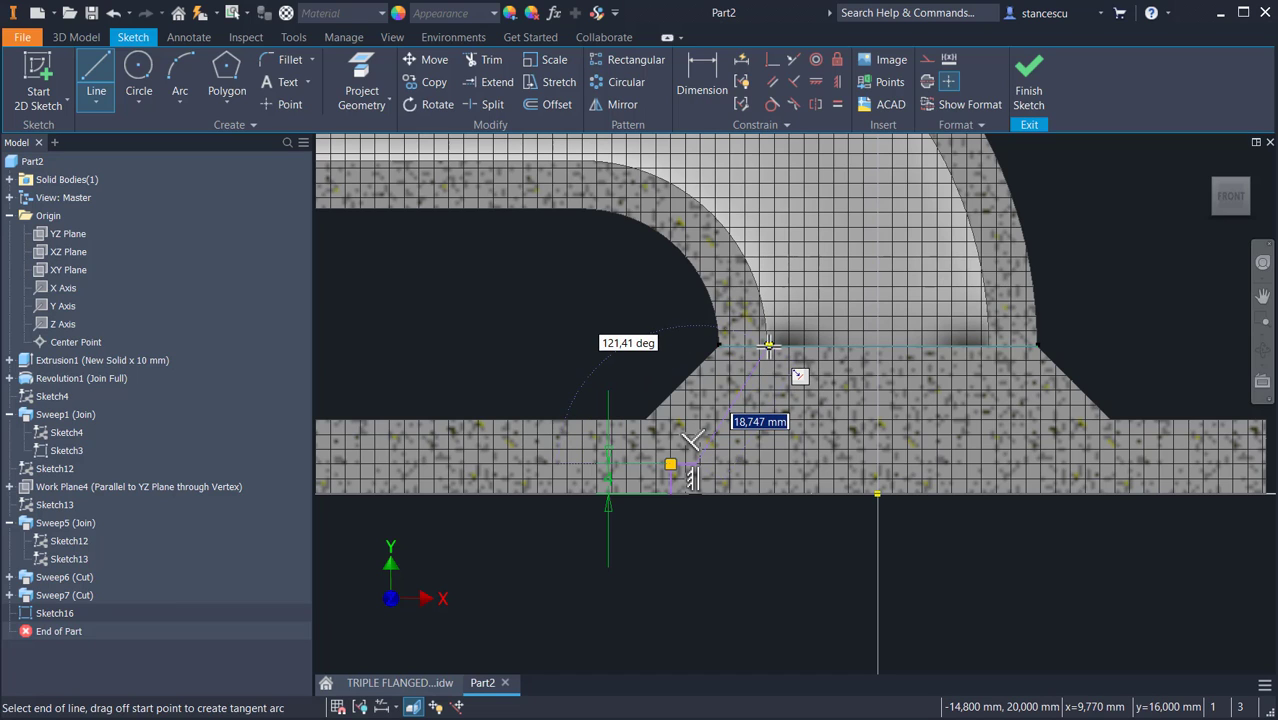
click(766, 381)
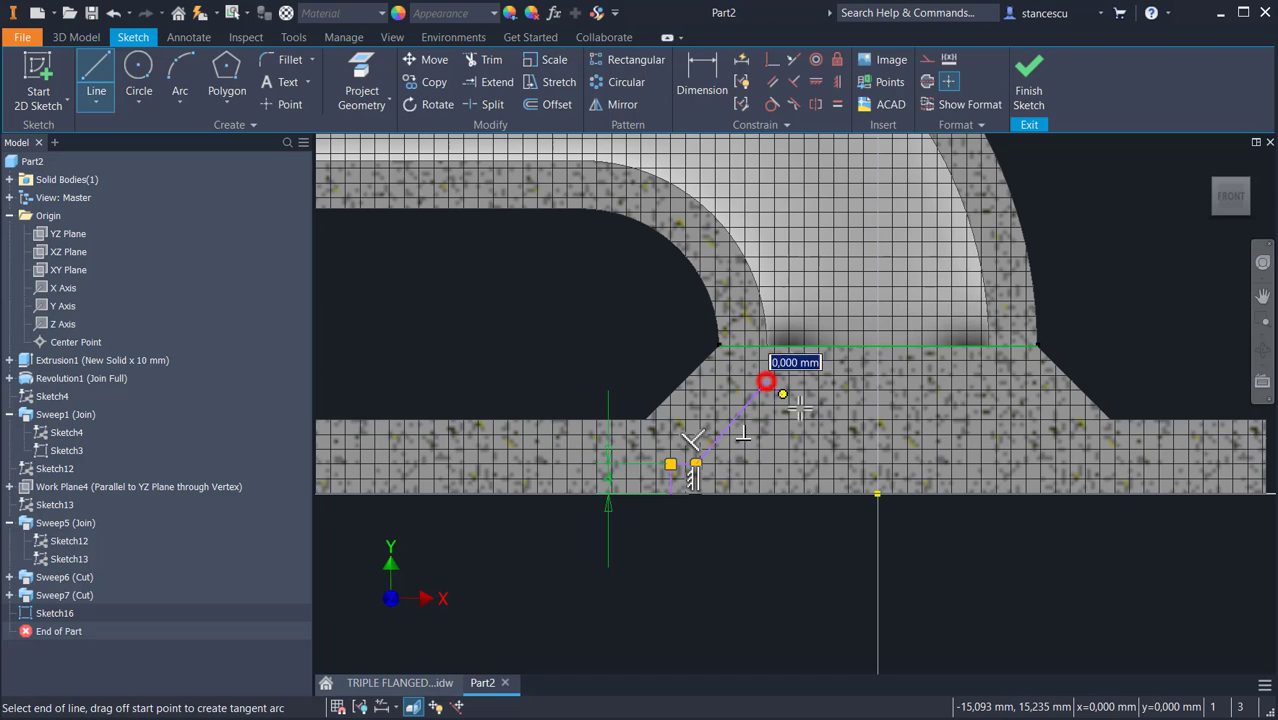
key(Escape)
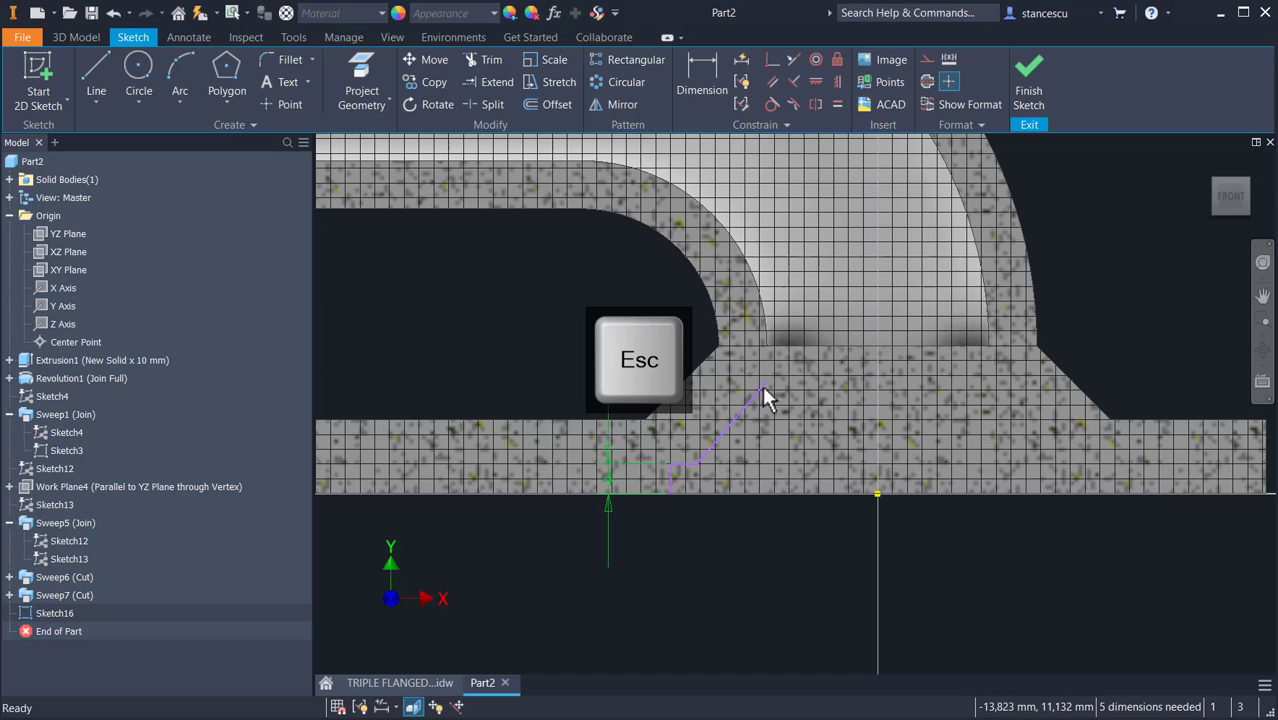
Step: Project the pipe bore's lower edge into the sketch and make the slanted line's upper end coincident with the edge's nearer endpoint
click(367, 70)
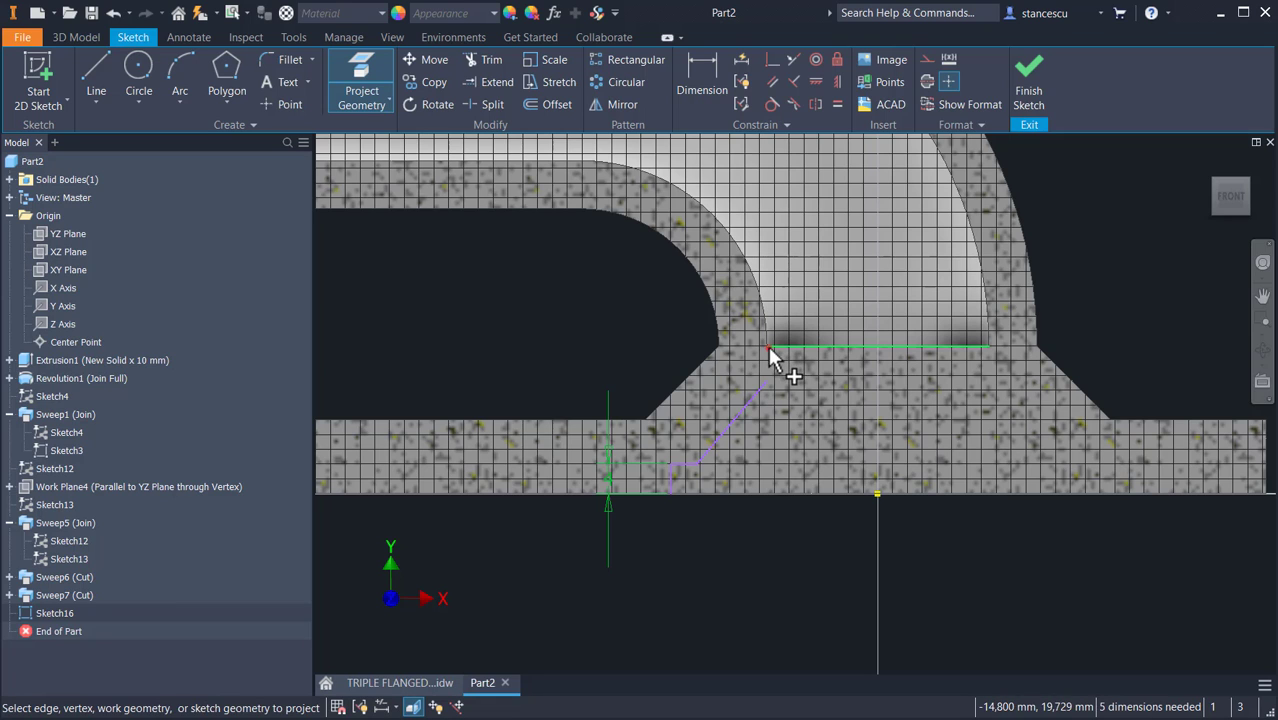
click(770, 350)
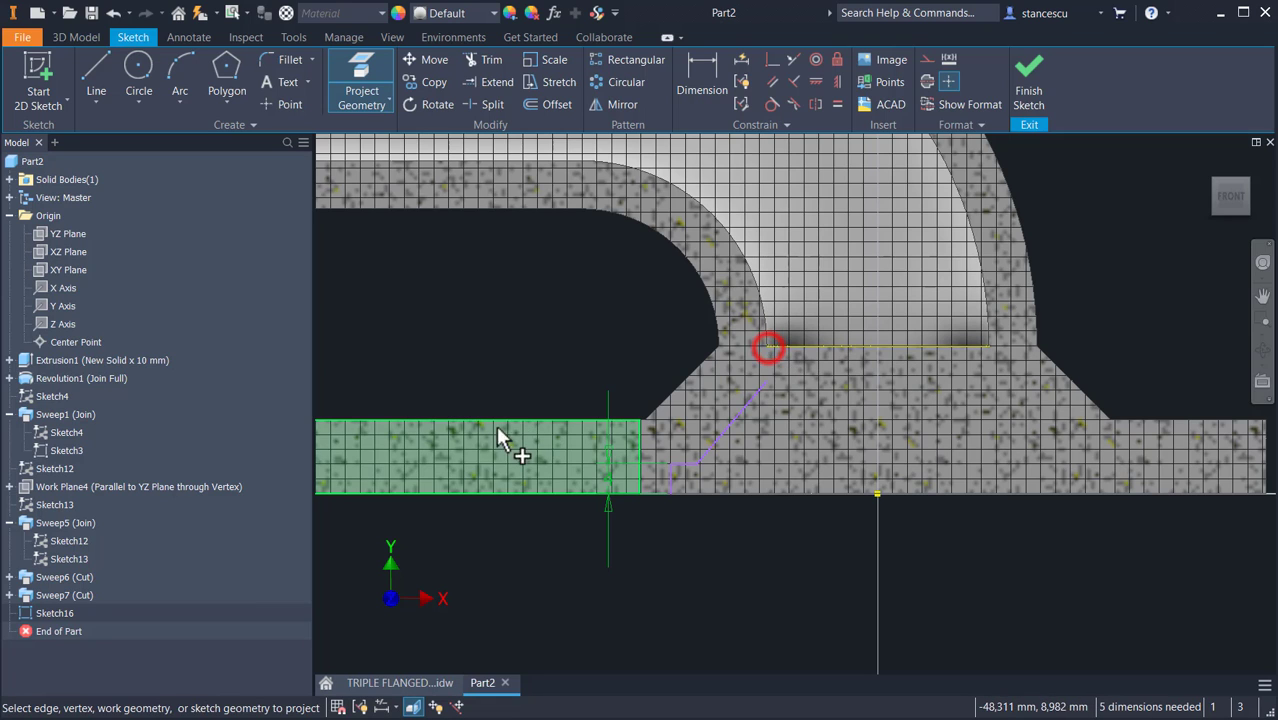
click(773, 61)
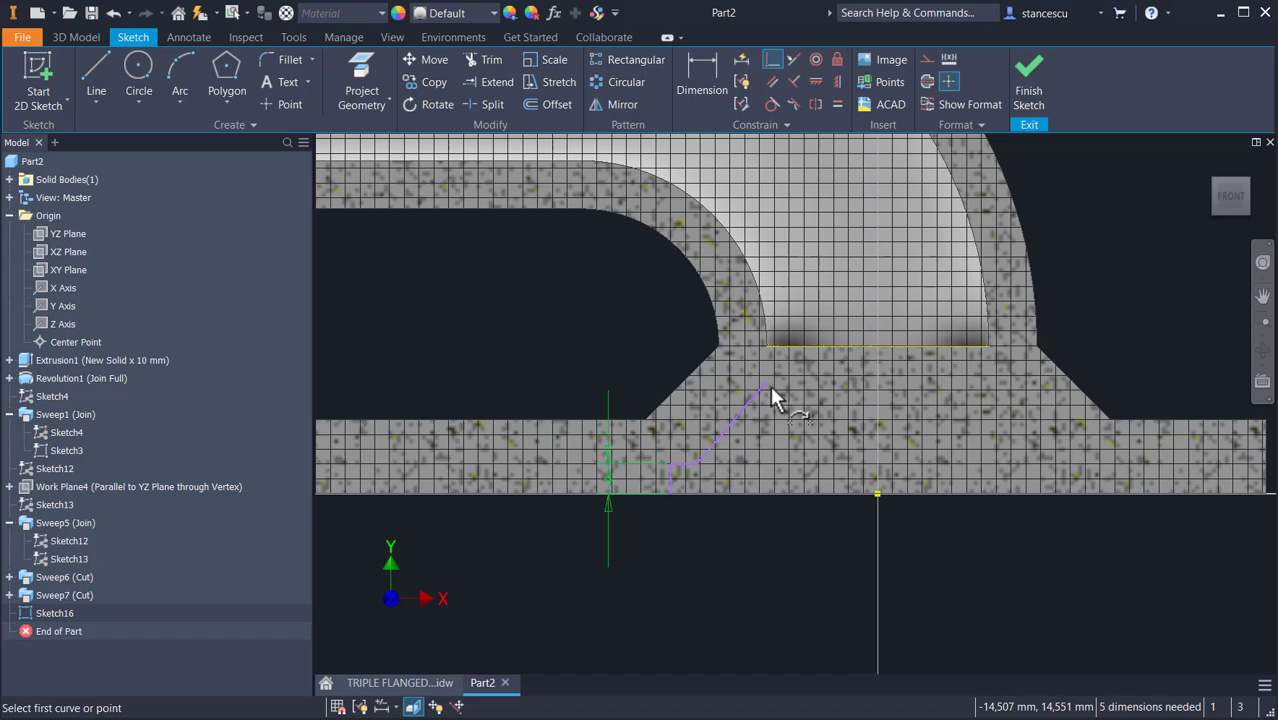
click(765, 377)
click(764, 346)
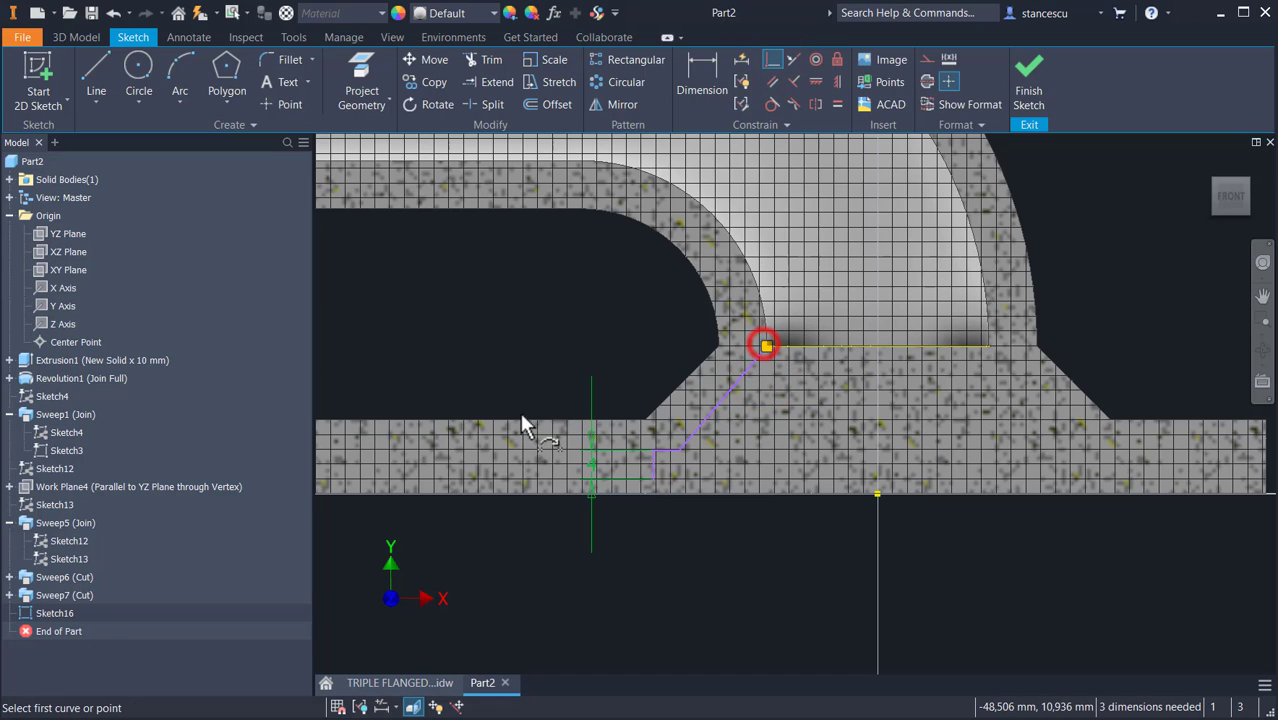
Step: Project the flange neck's outer slanted edge and constrain the inner slanted line parallel to it
click(368, 94)
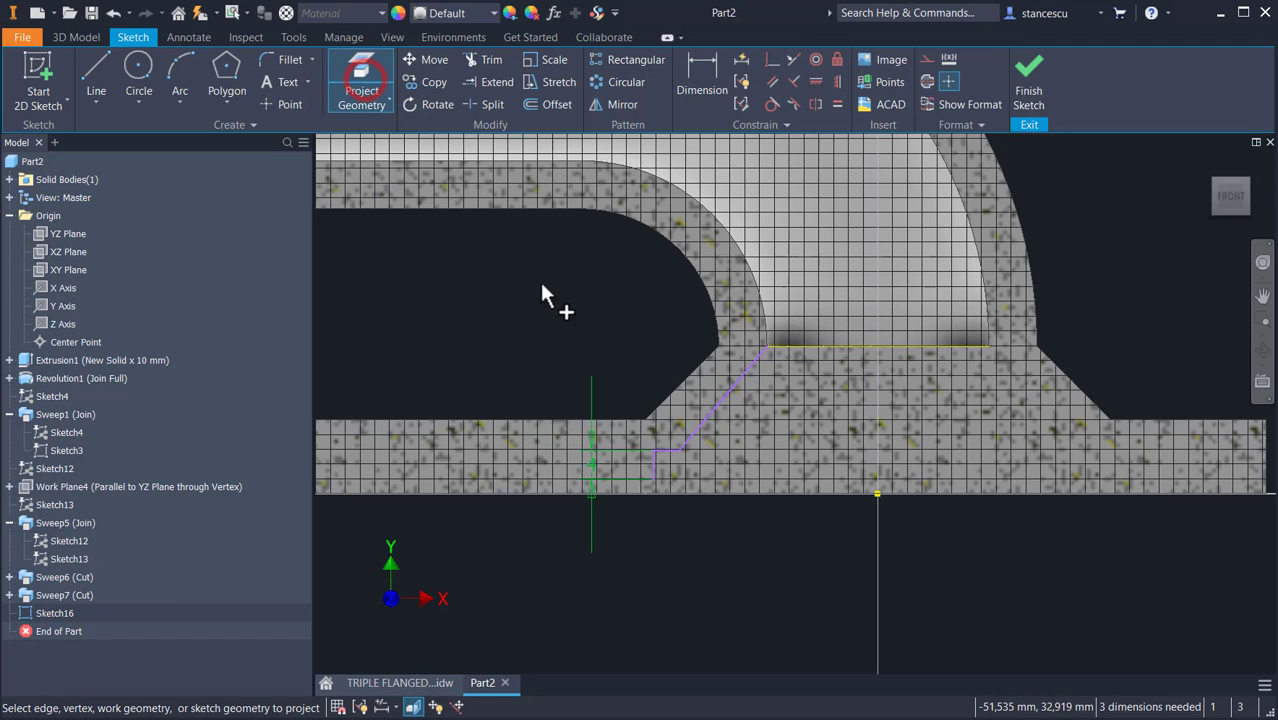
click(688, 378)
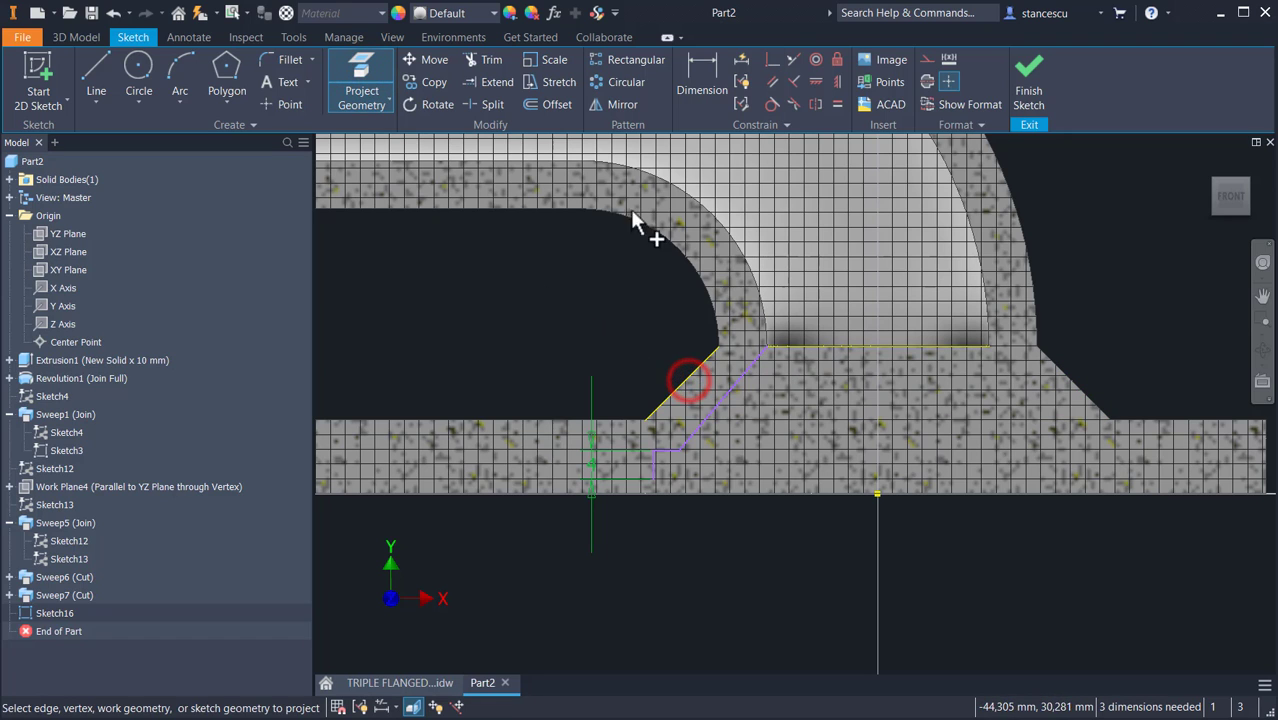
click(772, 84)
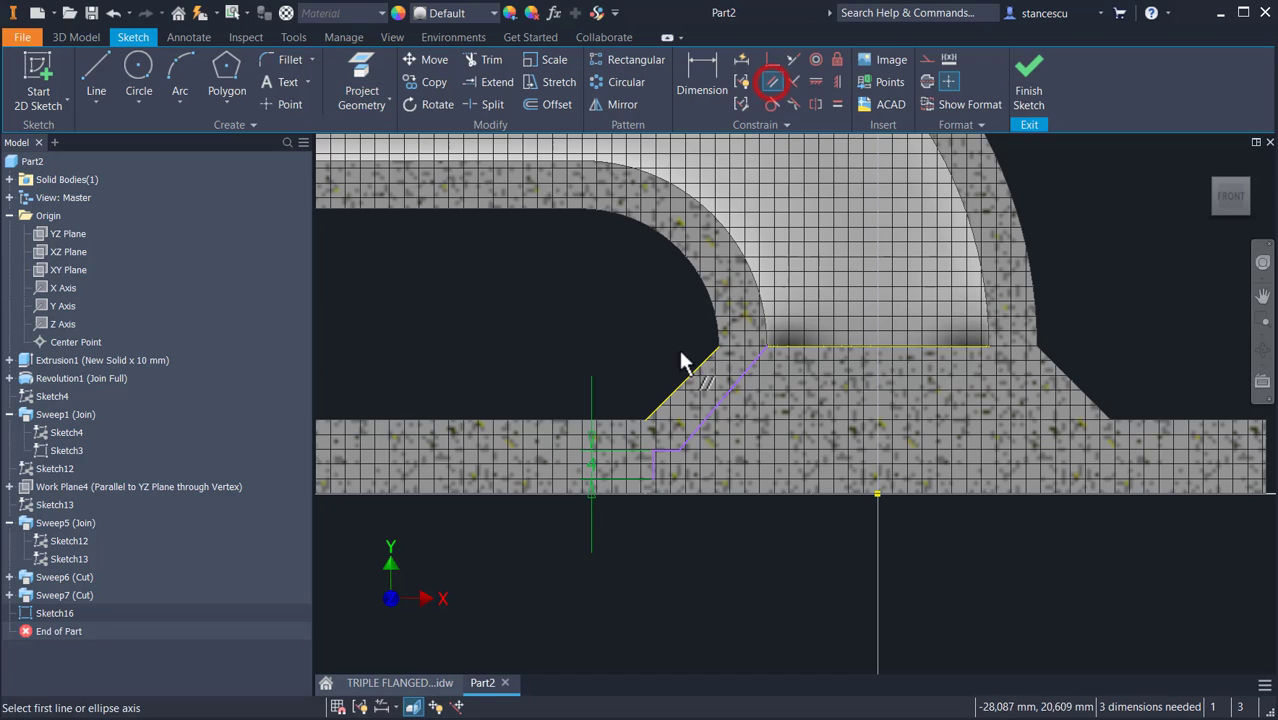
click(722, 399)
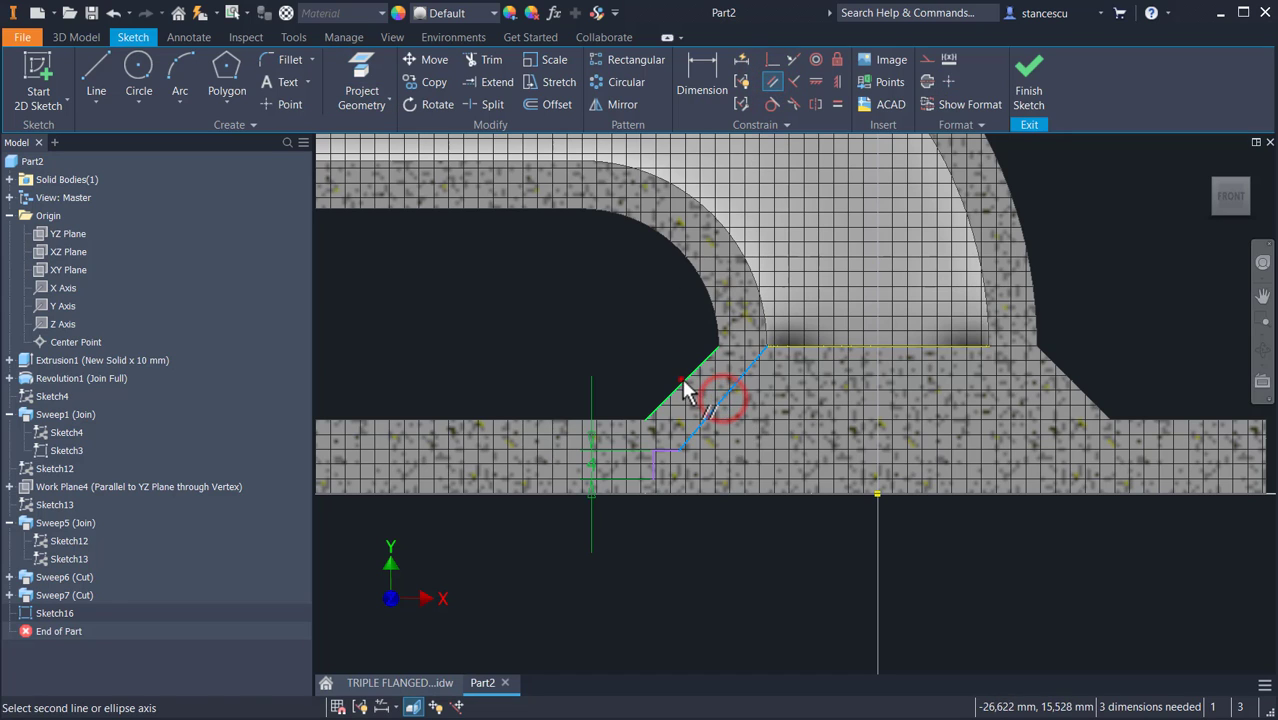
click(684, 378)
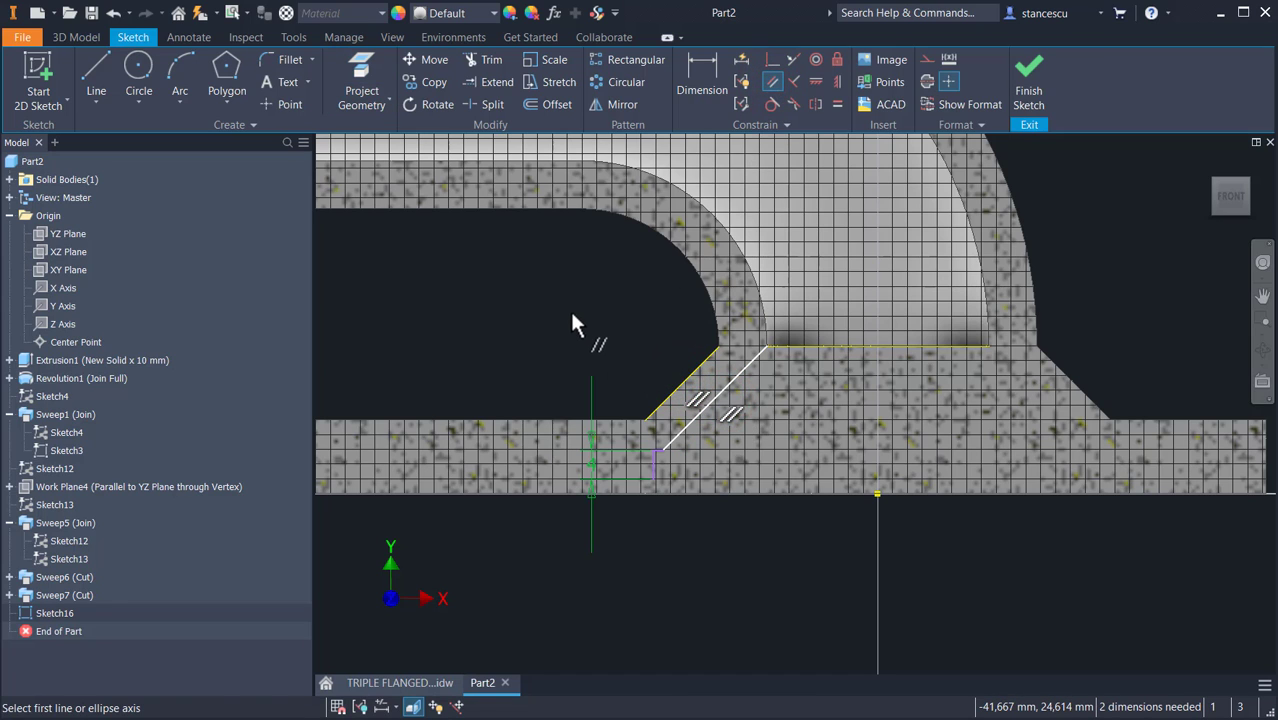
Step: Draw a vertical line from the origin to the bore edge, plus top and bottom horizontal lines from it to the slanted line and recess wall
key(d)
click(96, 70)
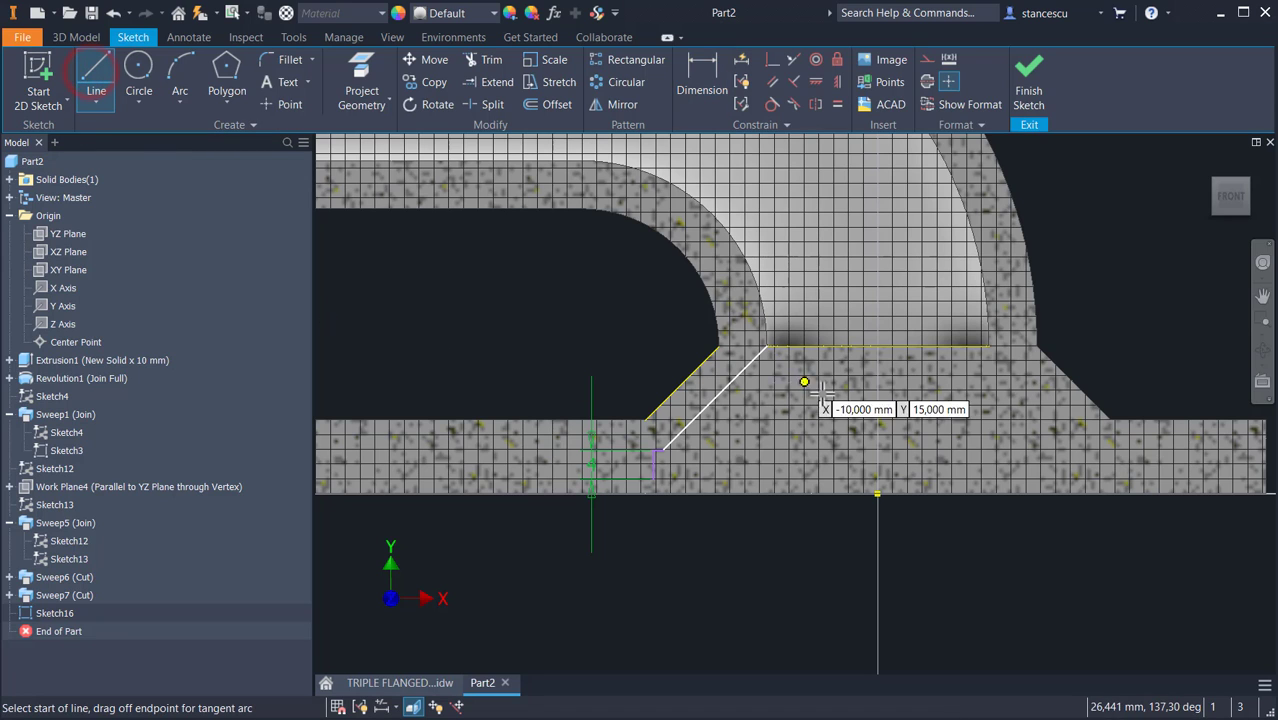
click(877, 494)
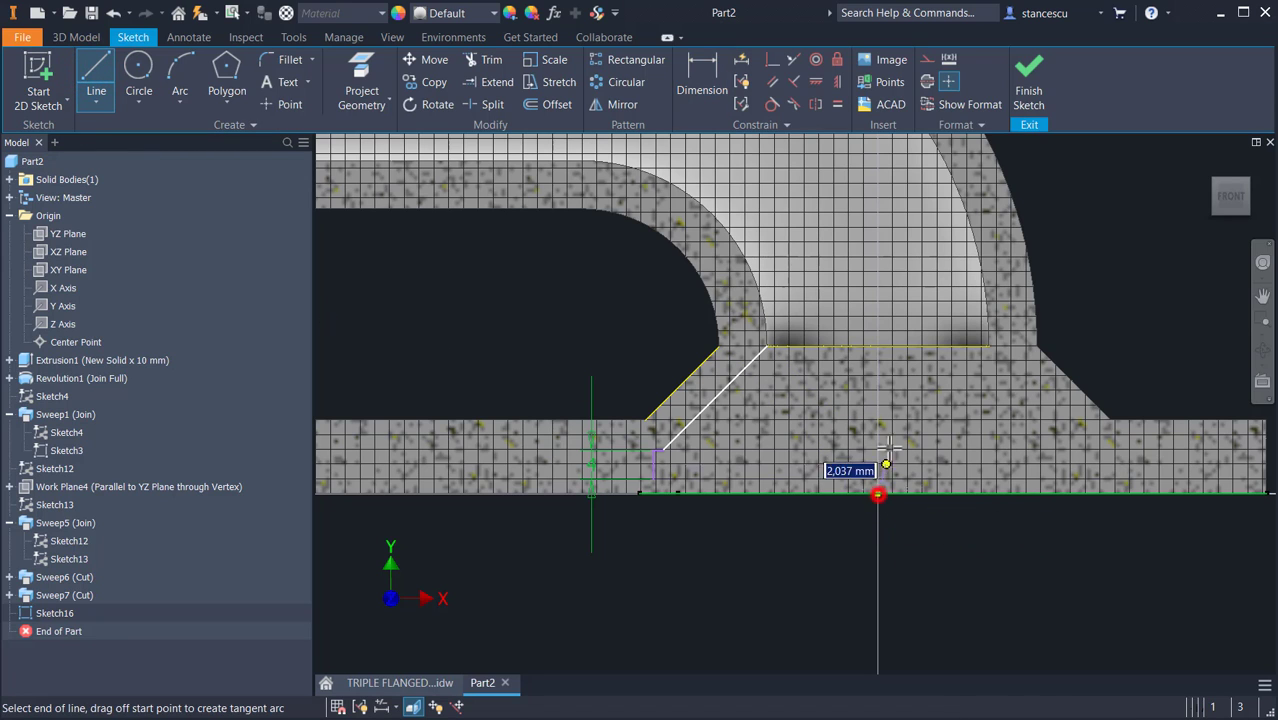
double_click(877, 346)
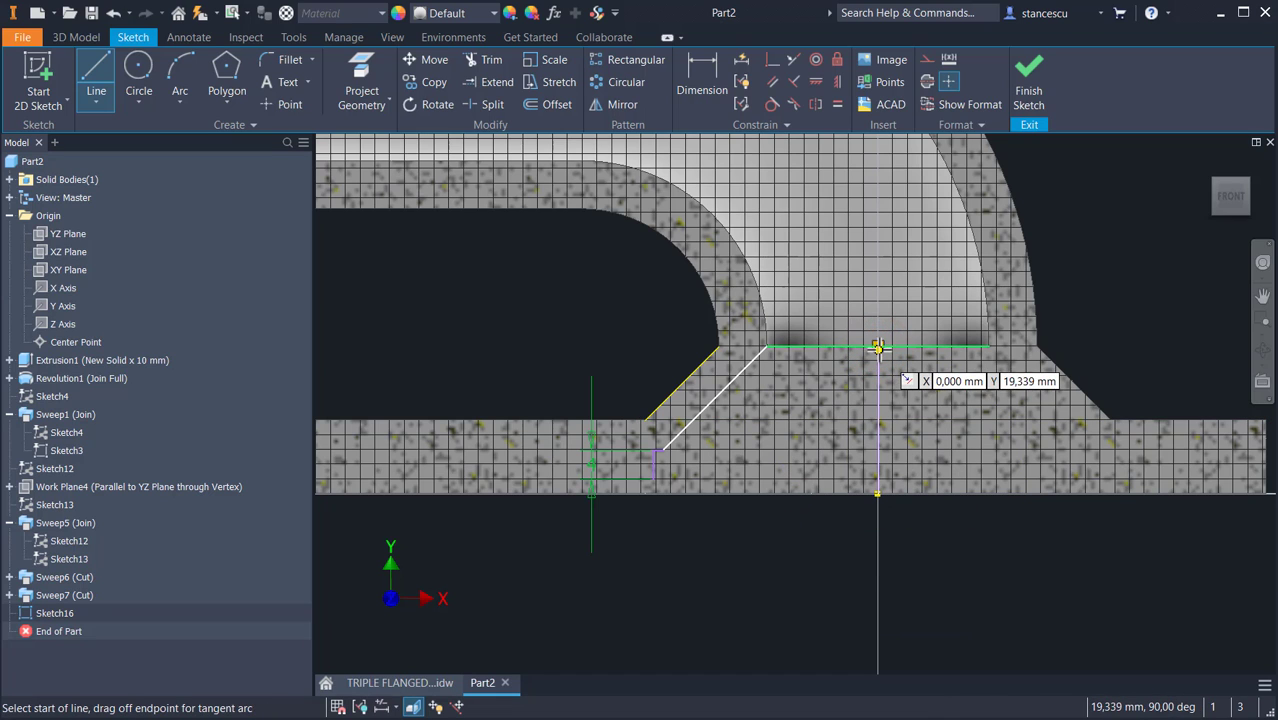
click(877, 346)
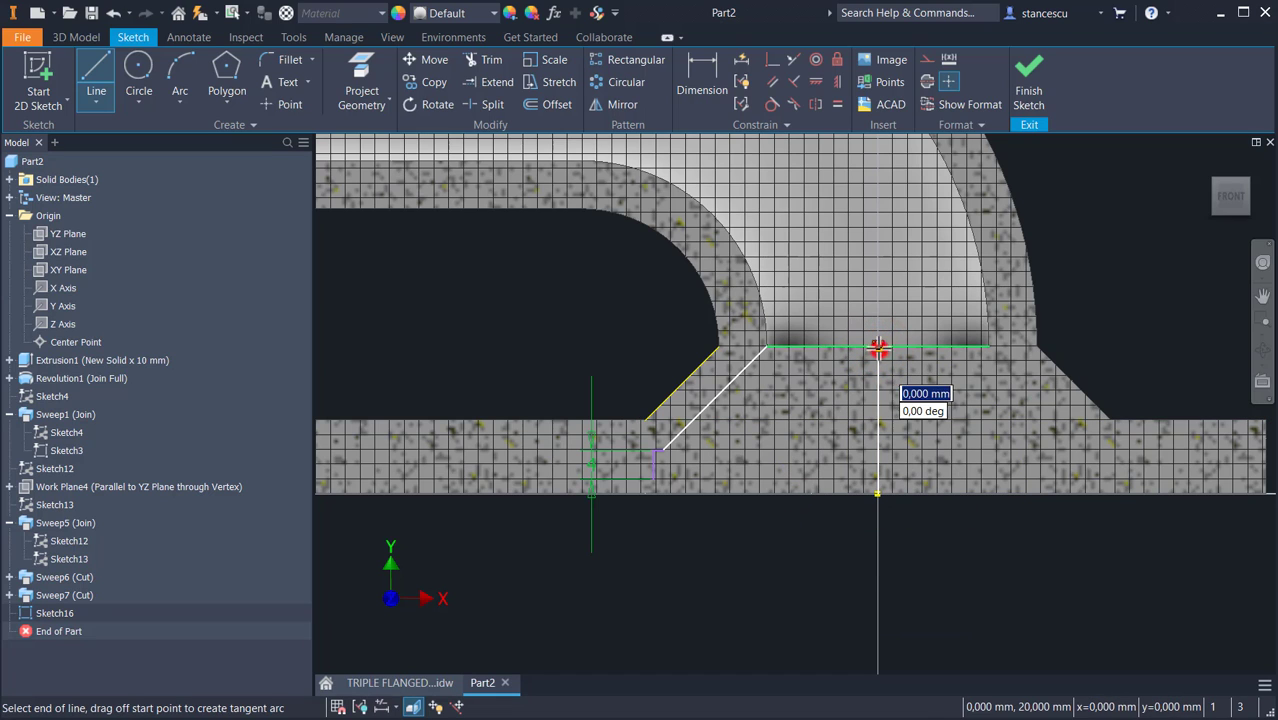
double_click(764, 346)
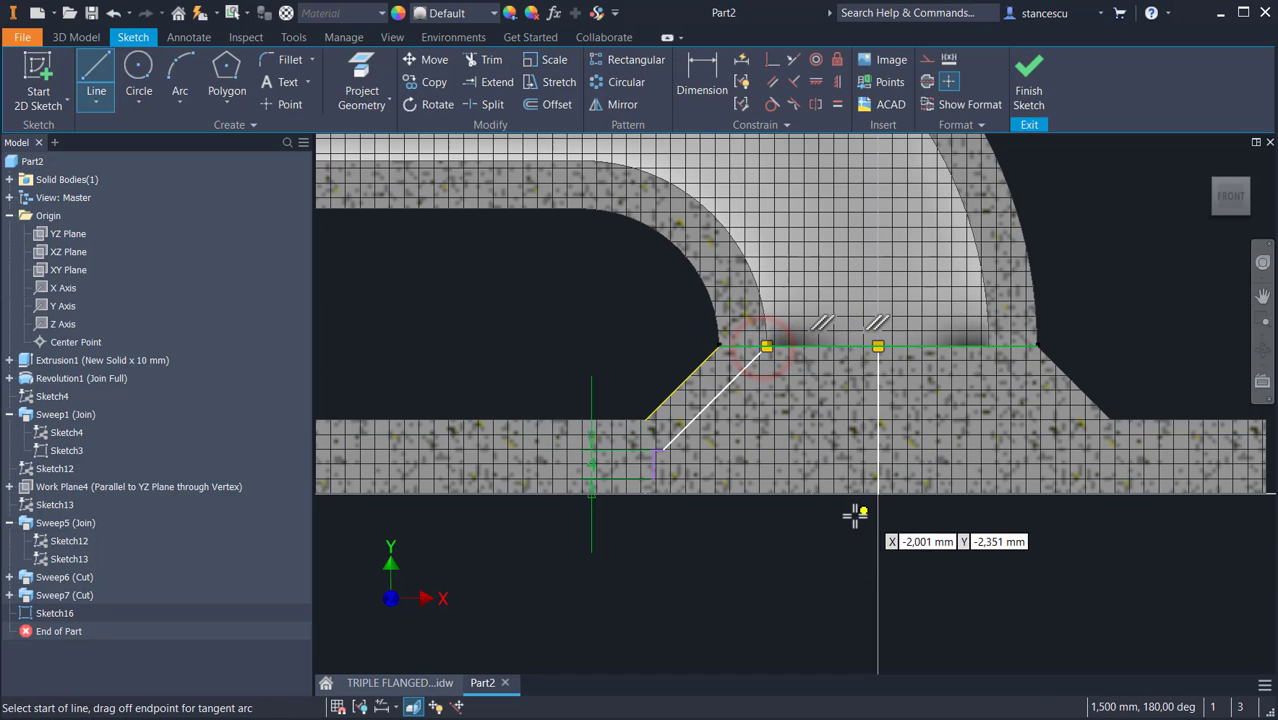
click(877, 492)
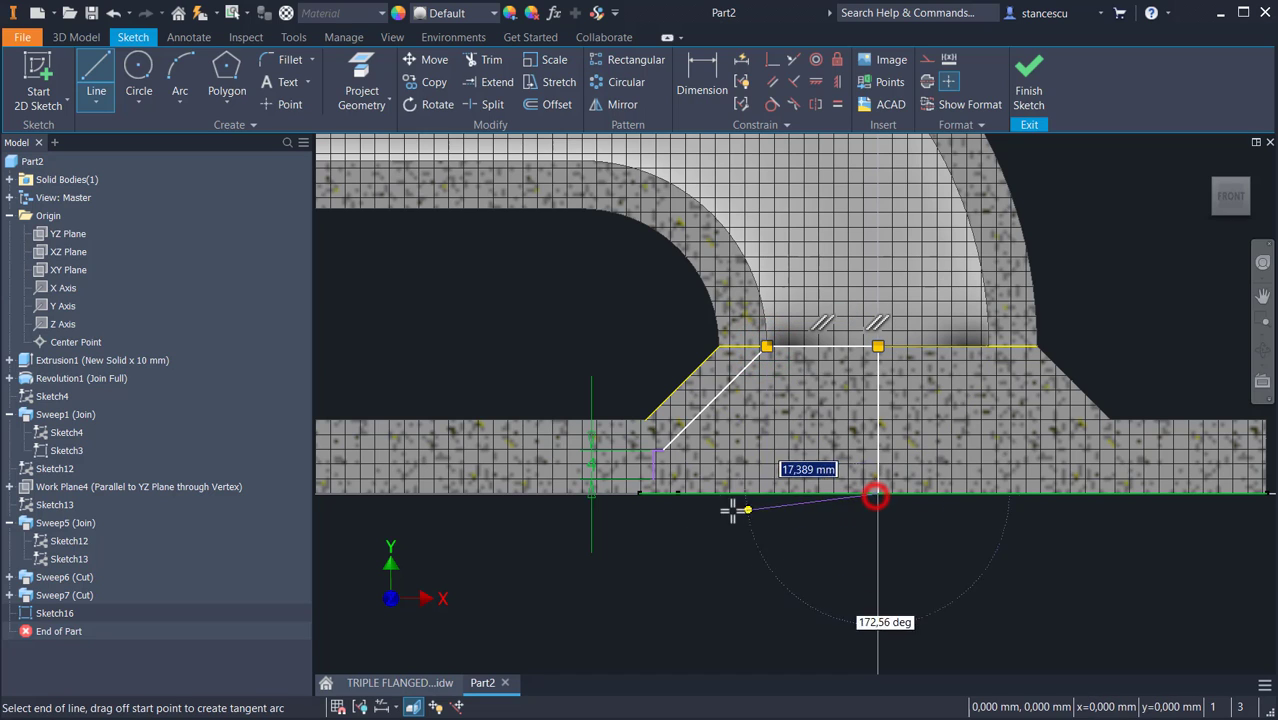
double_click(652, 492)
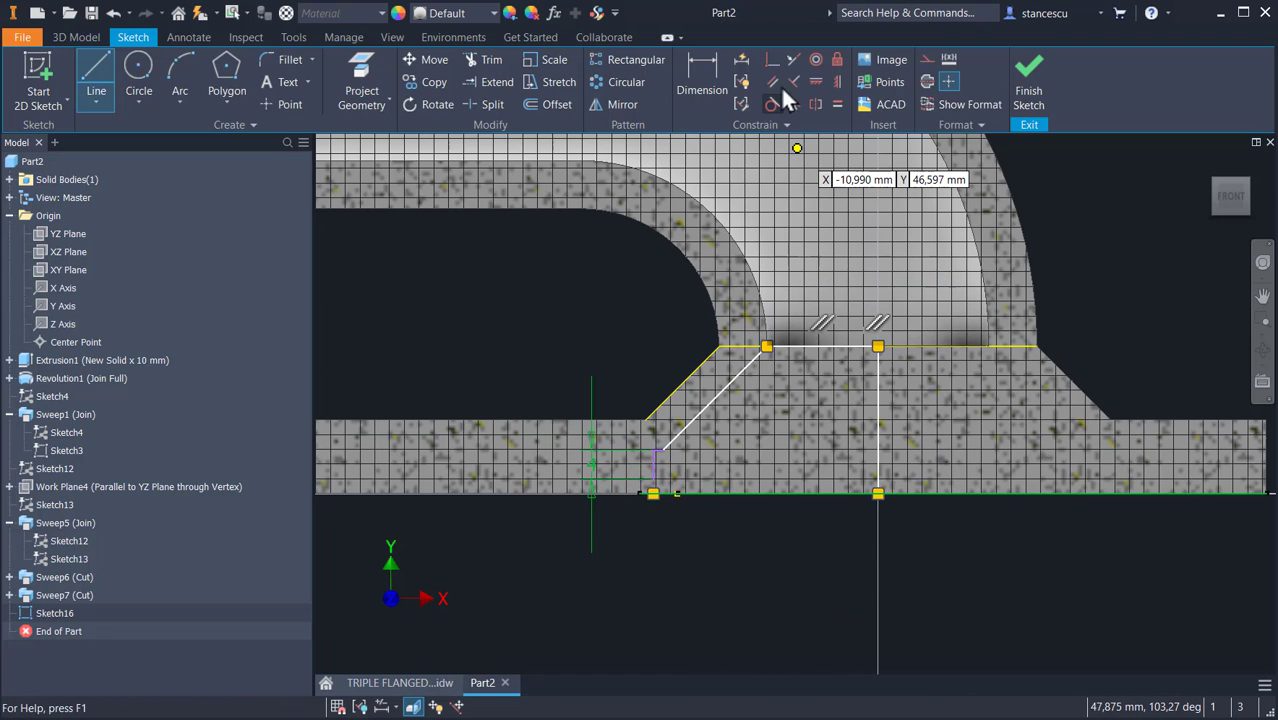
key(Escape)
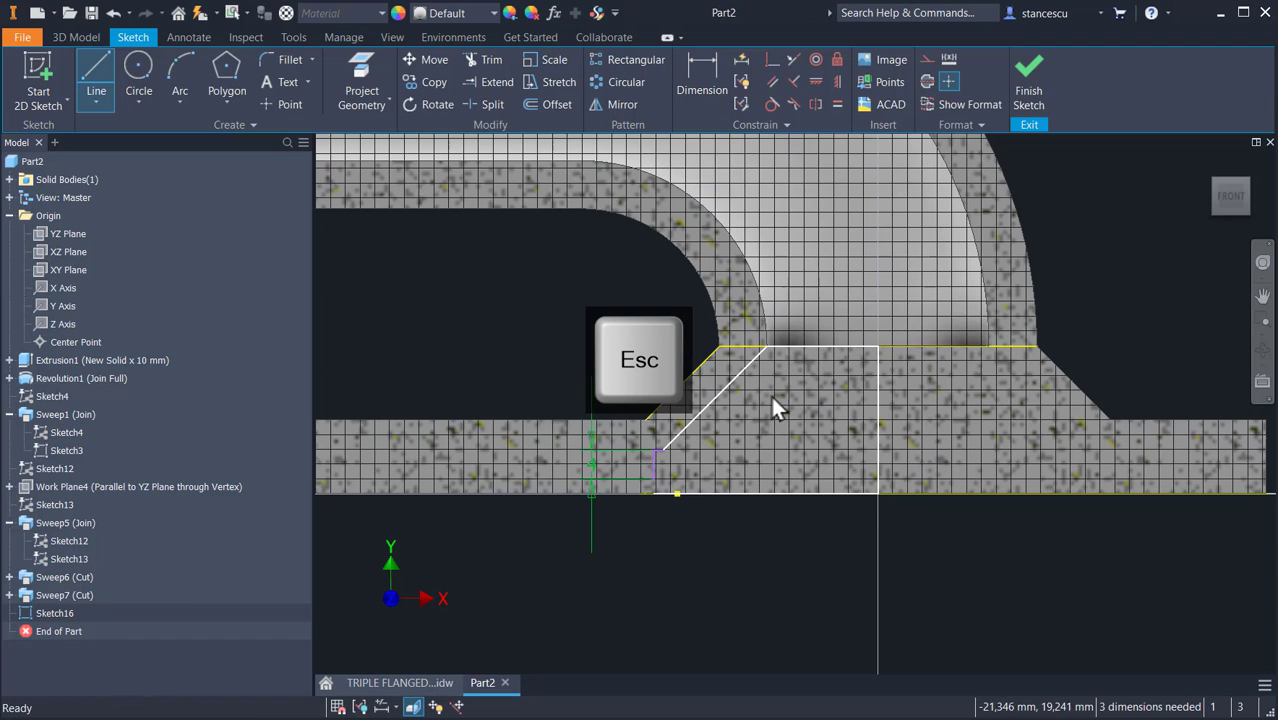
Step: Convert the vertical line through the origin to a centerline
click(878, 445)
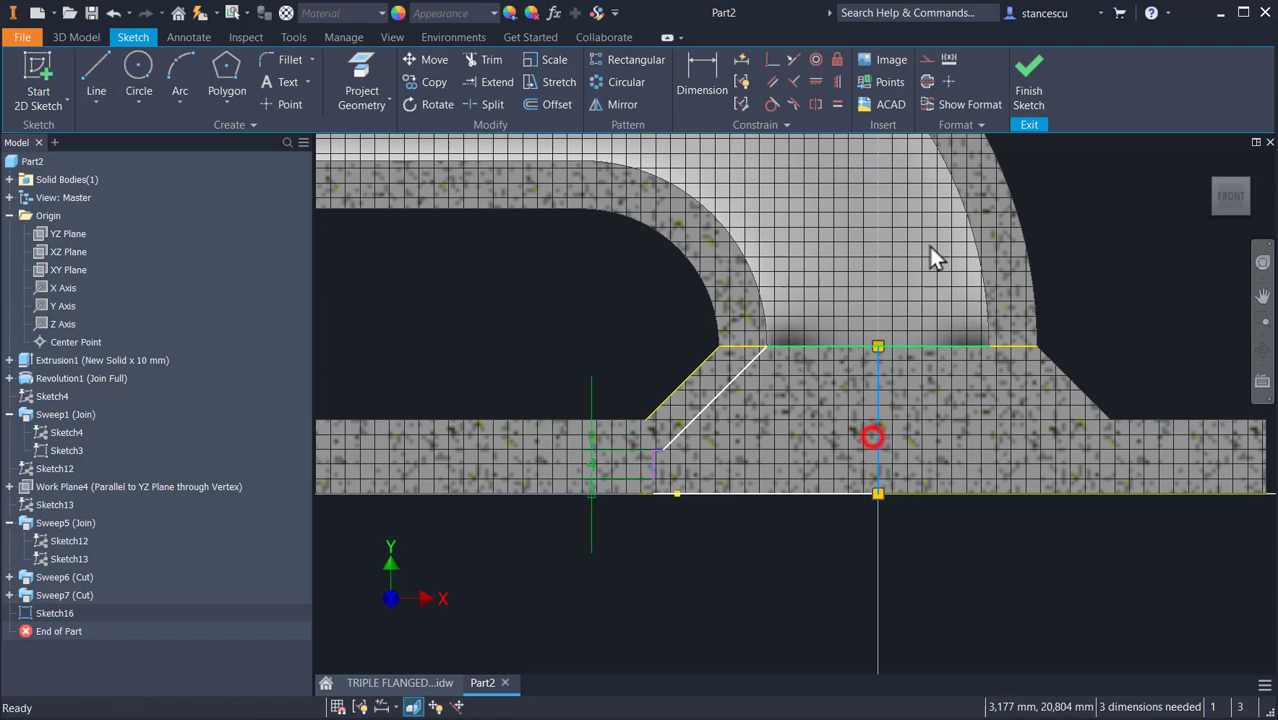
click(927, 81)
click(989, 603)
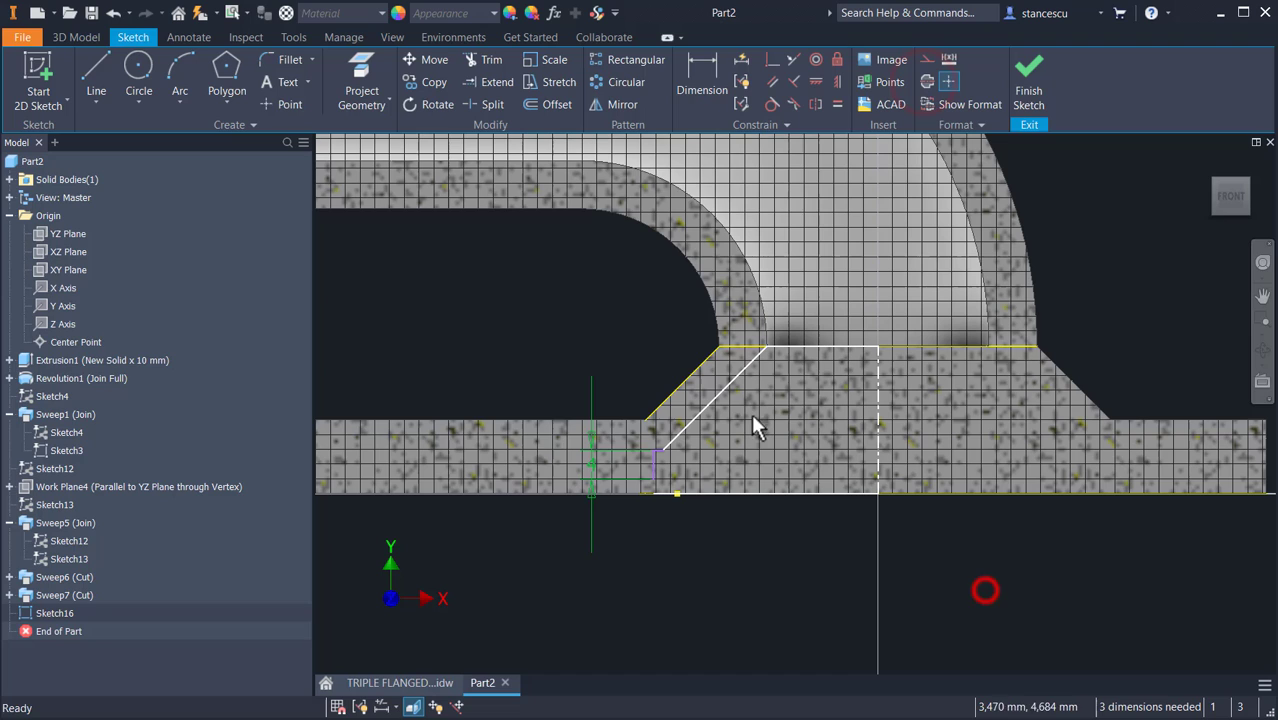
Step: Dimension the short vertical recess line from the centerline as a 74 mm diameter
click(687, 66)
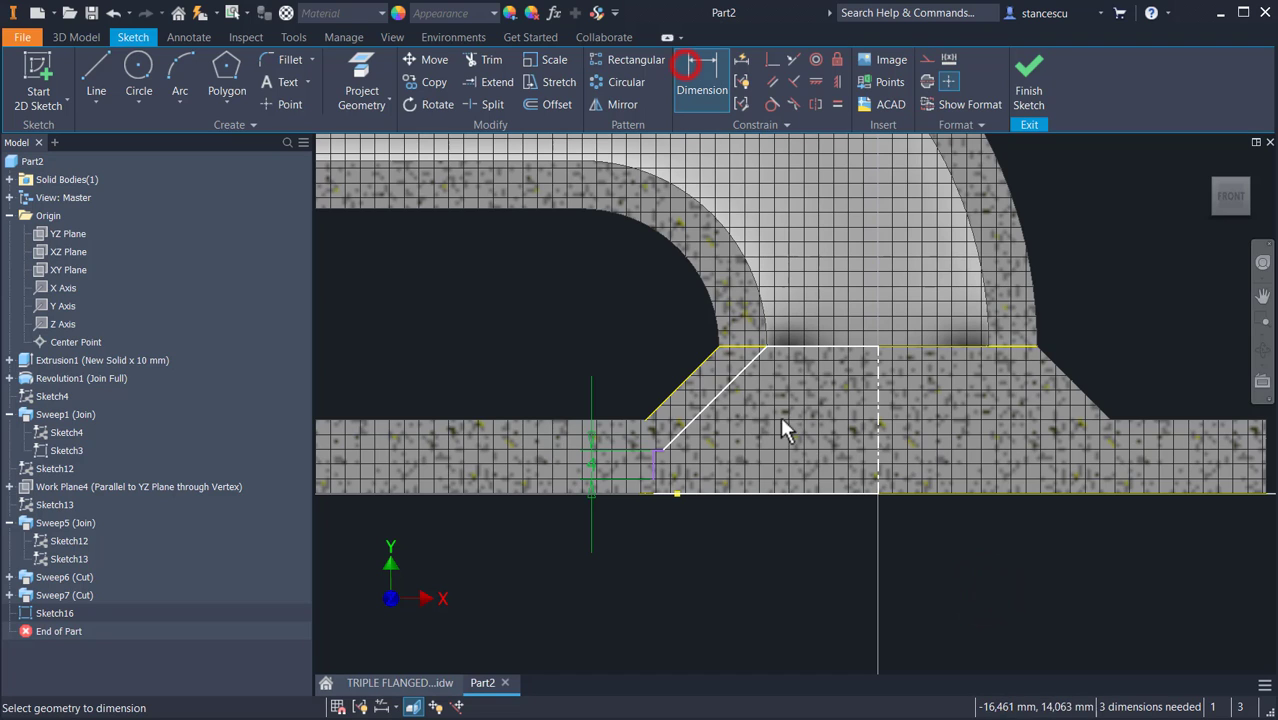
click(873, 468)
click(655, 472)
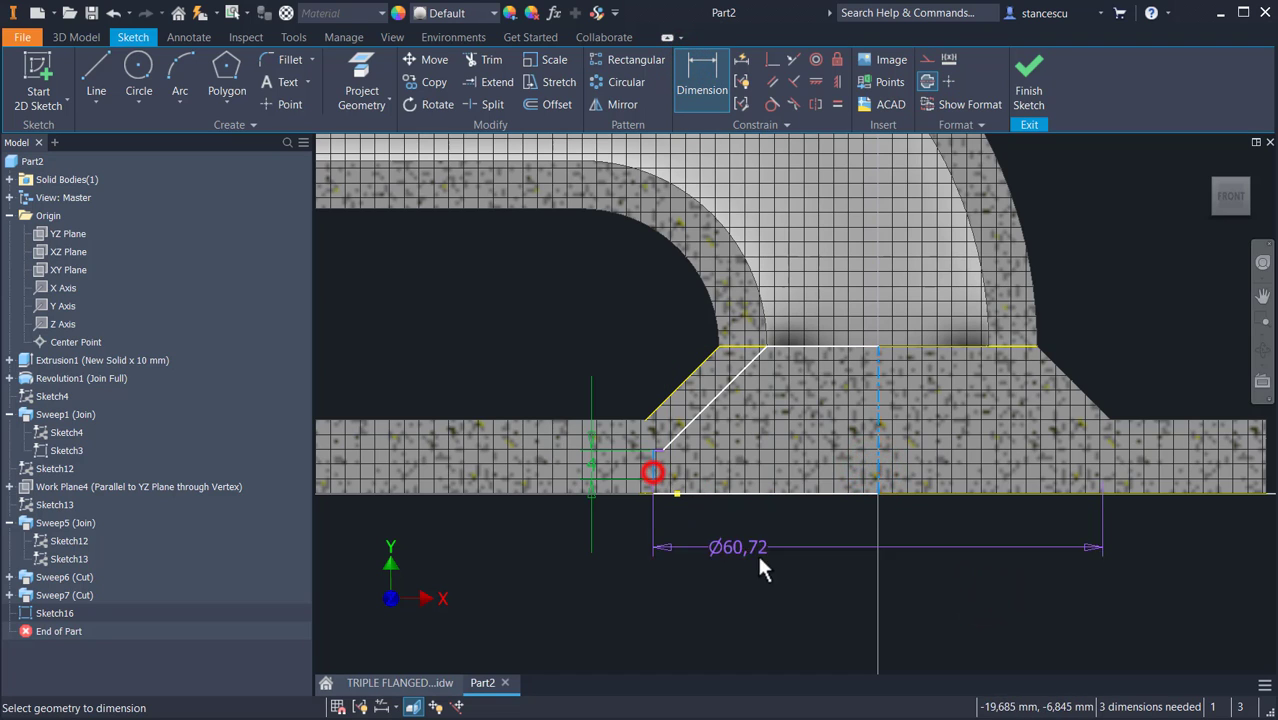
click(766, 573)
text(7)
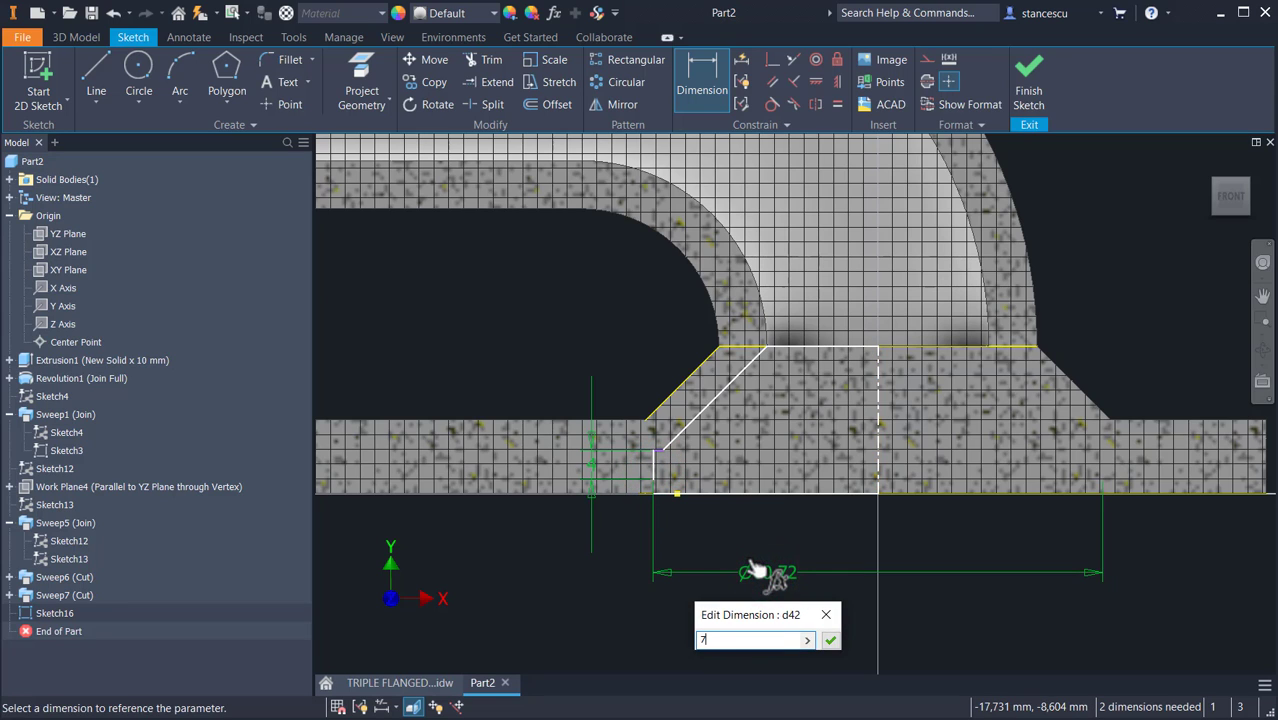
text(4)
key(Return)
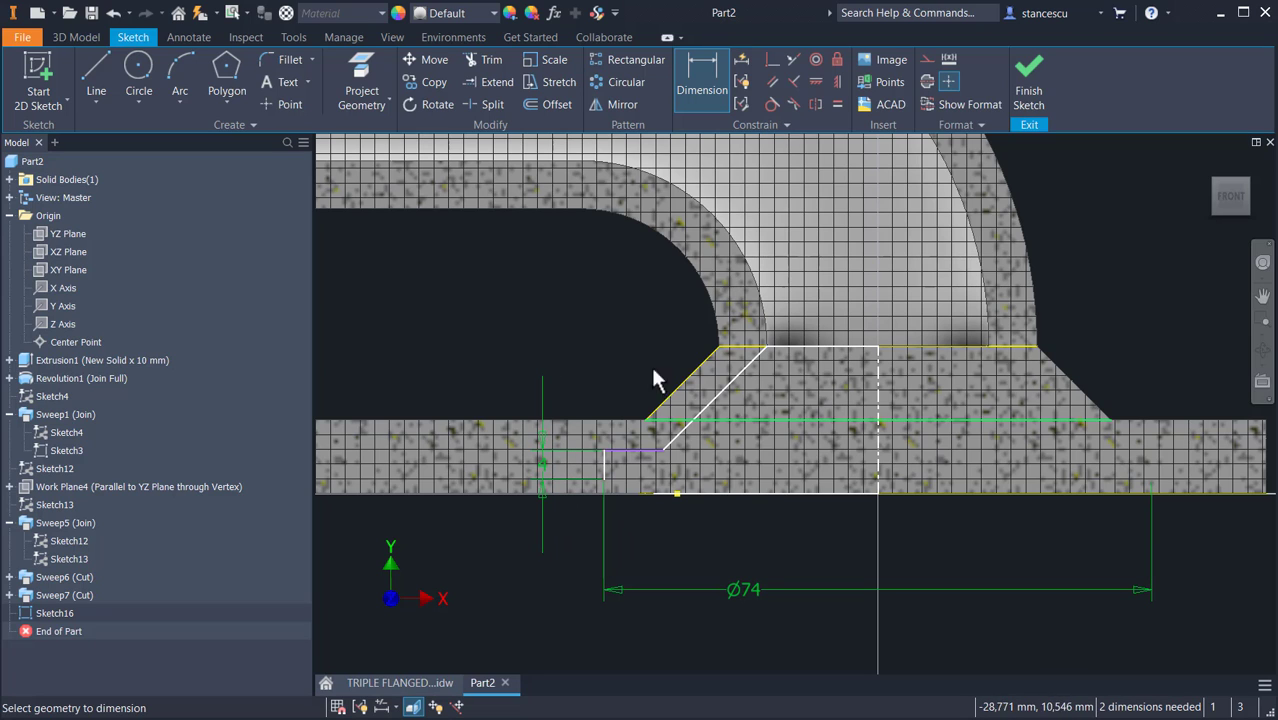
Step: Make the bottom line's free end coincident with the recess wall's lower endpoint and finish the sketch
click(767, 57)
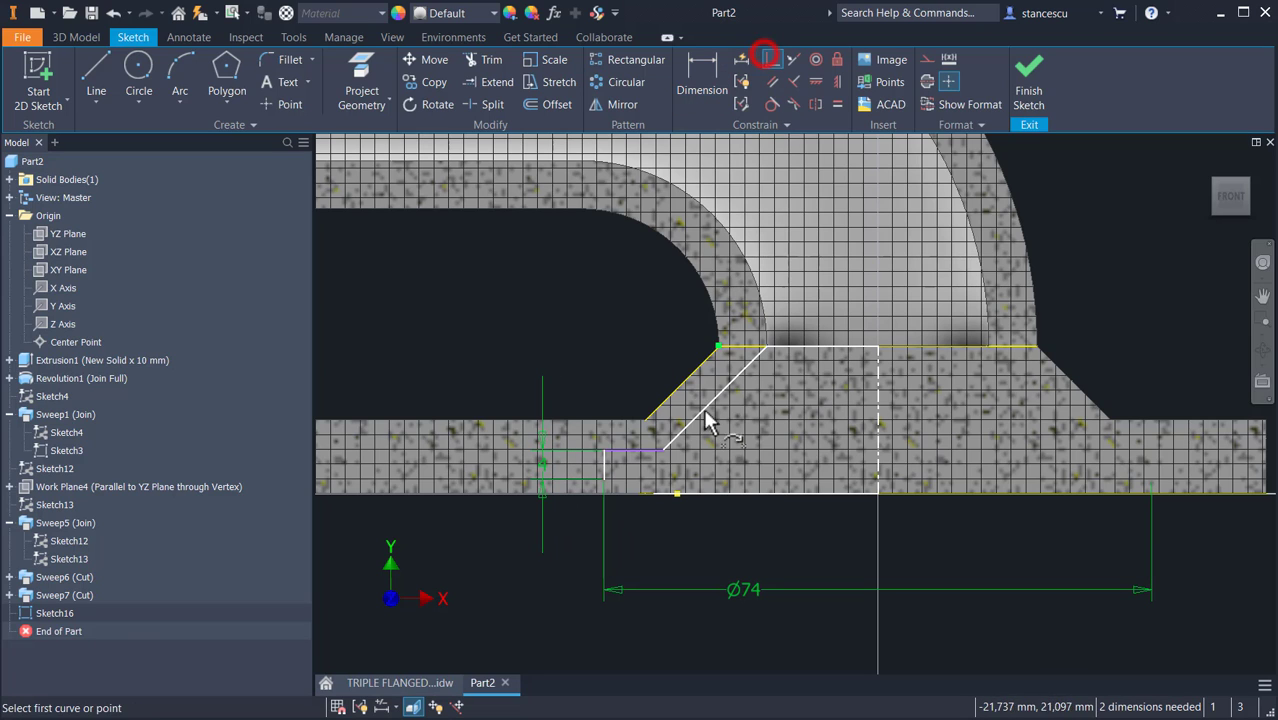
click(652, 494)
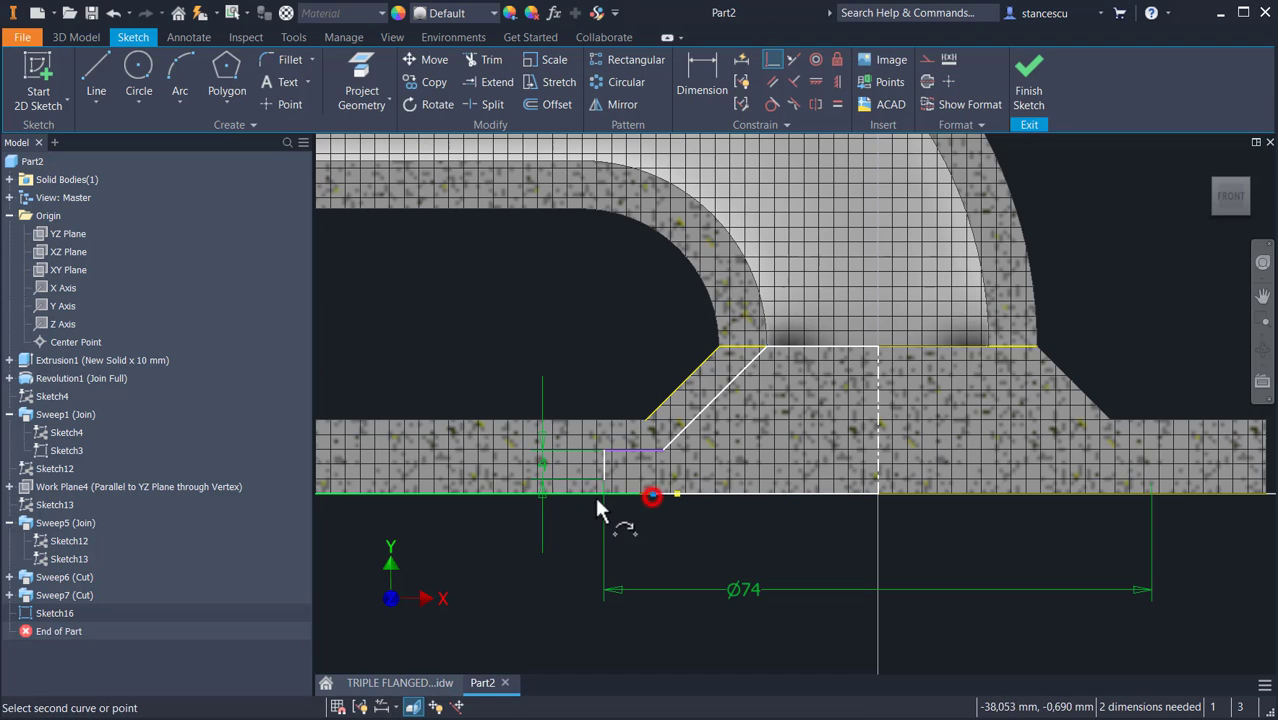
click(607, 477)
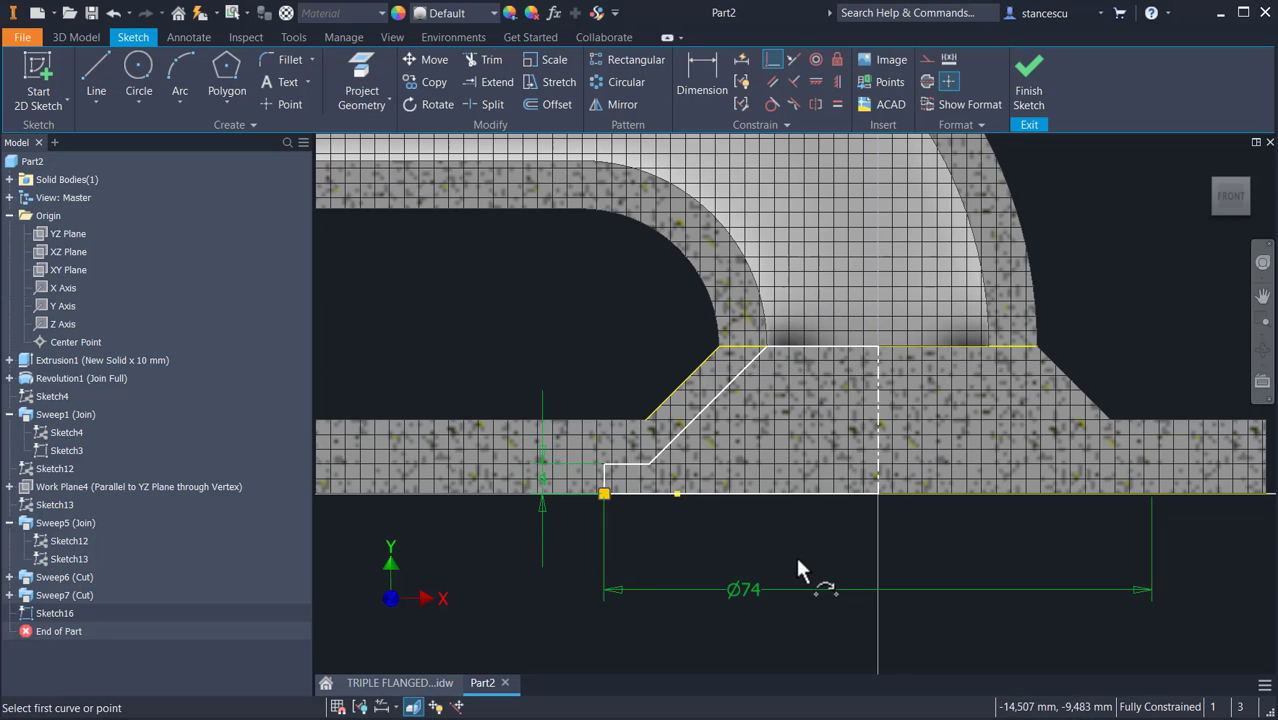
click(1031, 90)
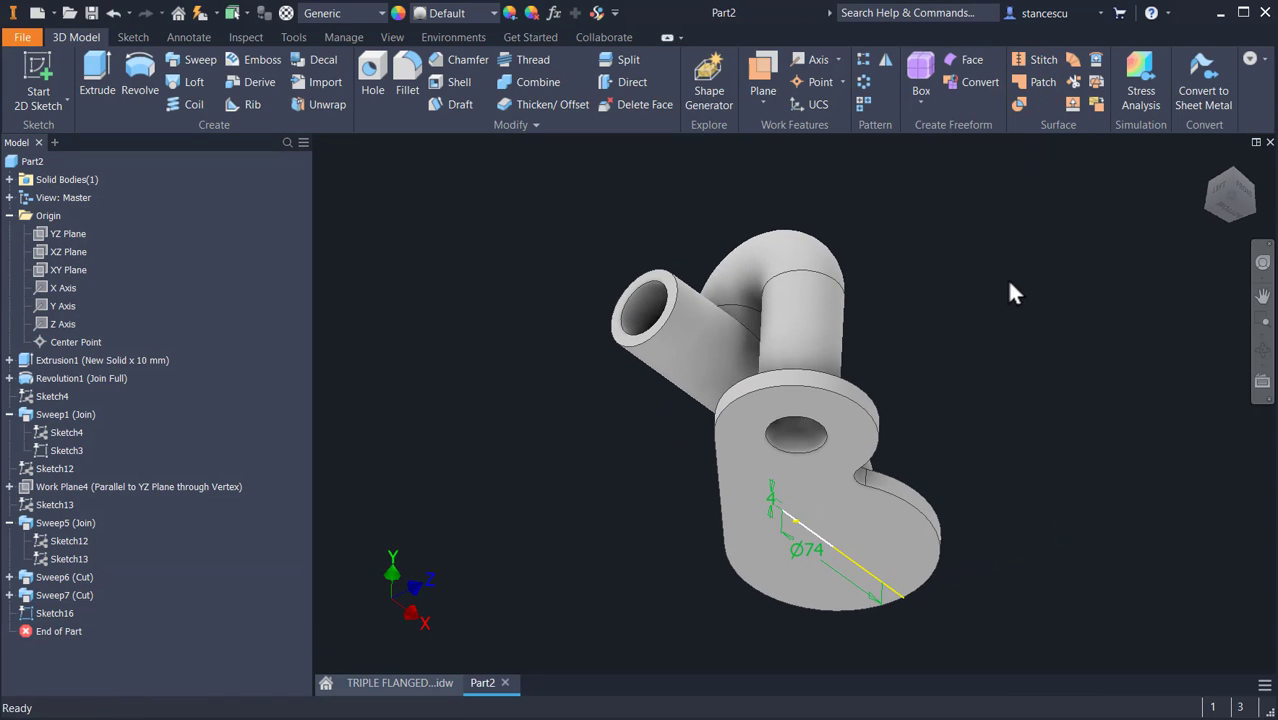
Step: Revolve the closed profile a full 360° about the centerline as a cut, forming the base flange's recess and conical opening
click(135, 80)
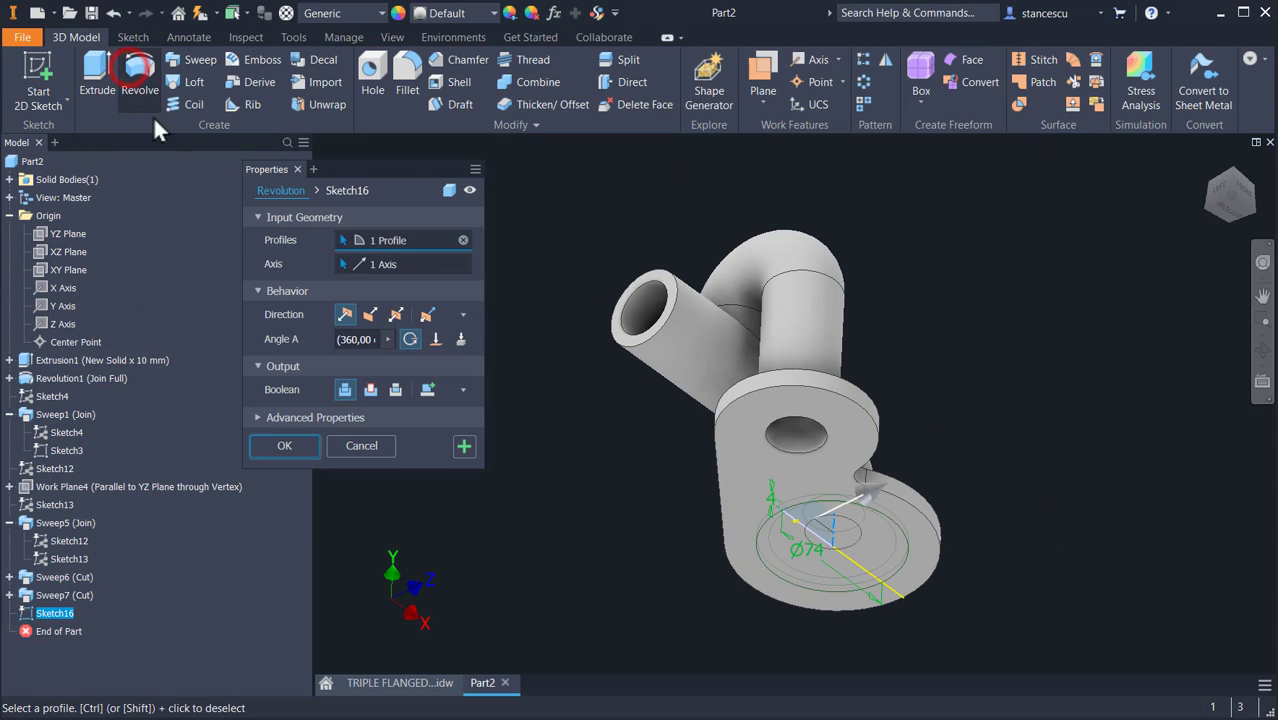
click(370, 389)
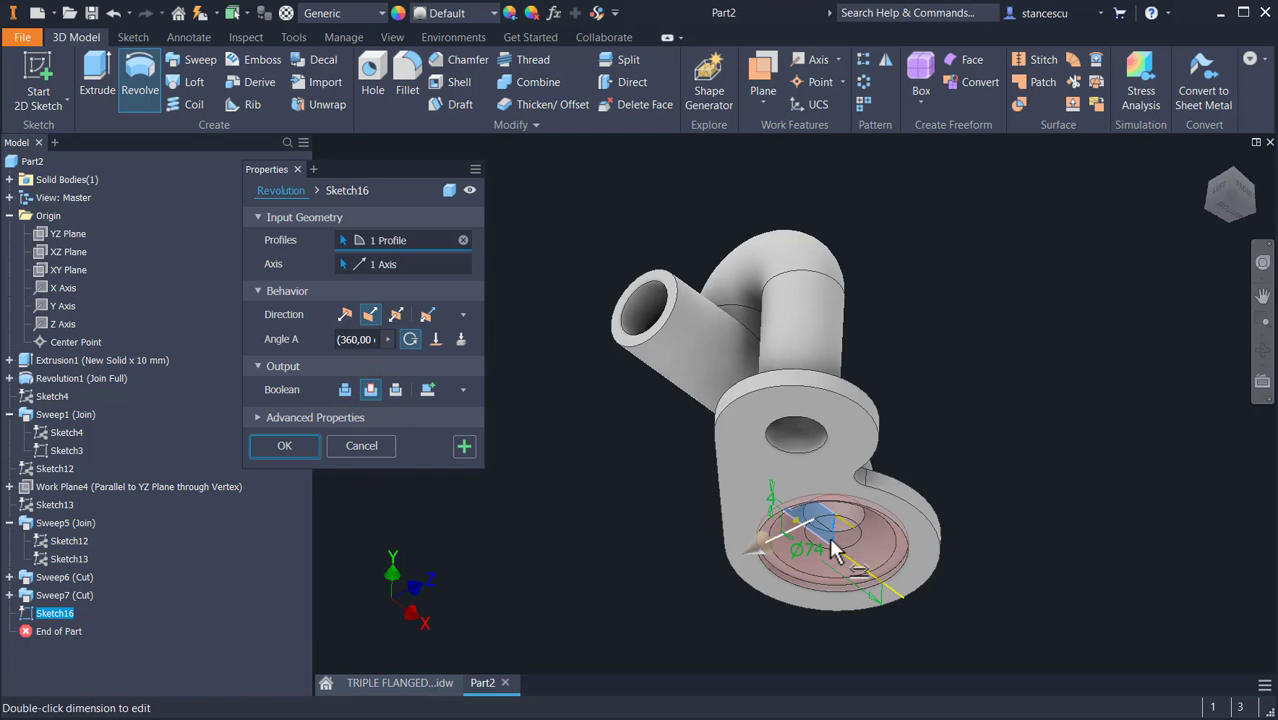
mouse_move(1013, 543)
shift+middle_down()
mouse_move(1004, 494)
mouse_move(979, 562)
mouse_move(1008, 515)
mouse_move(1004, 530)
shift+middle_up()
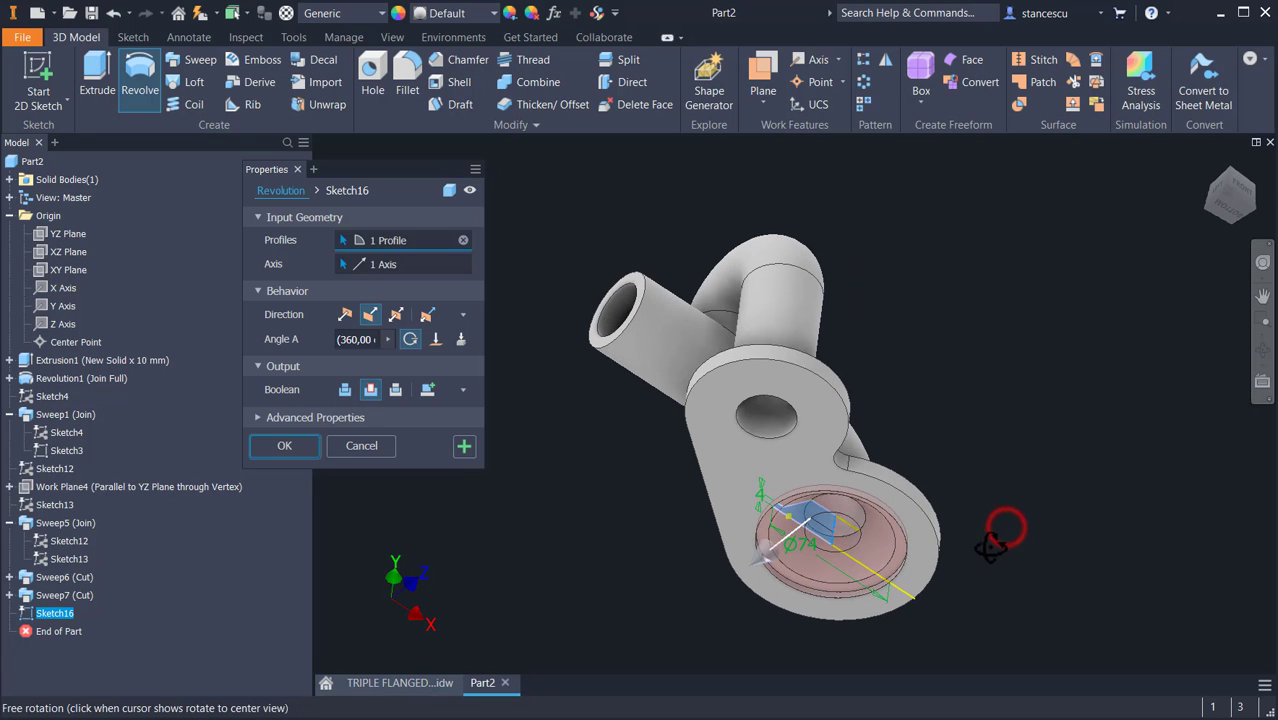
click(299, 443)
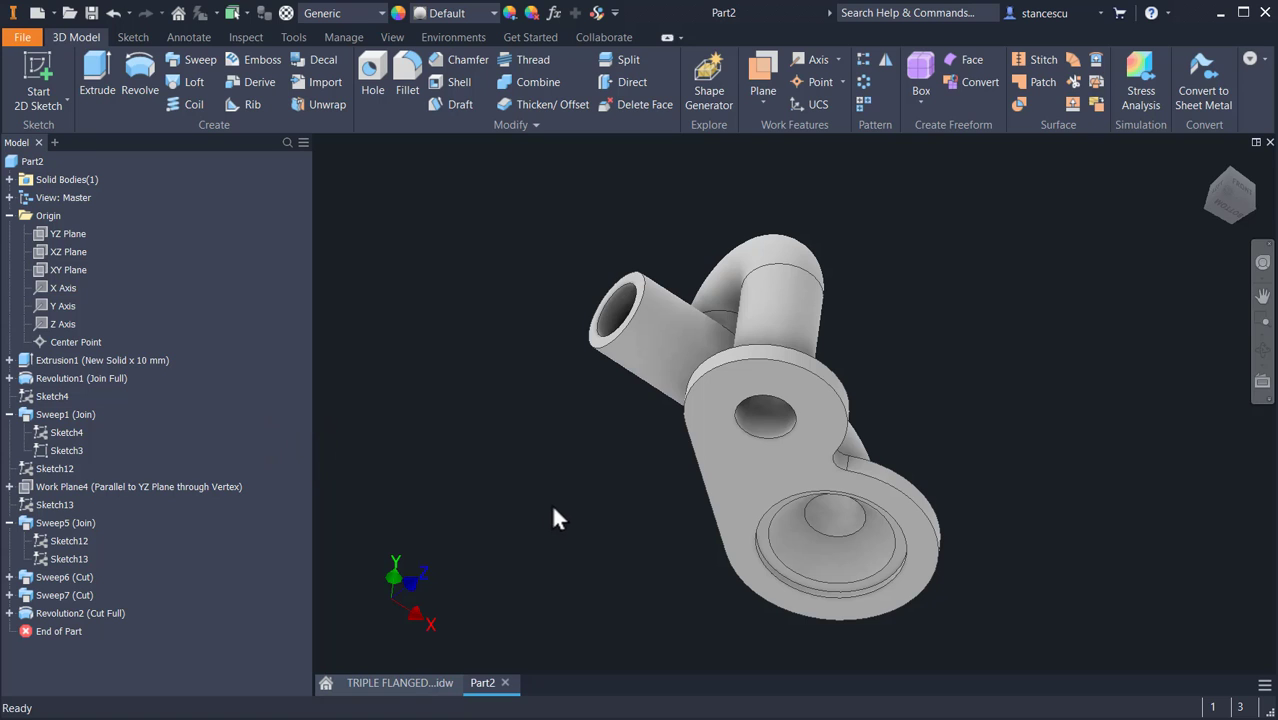
key(F6)
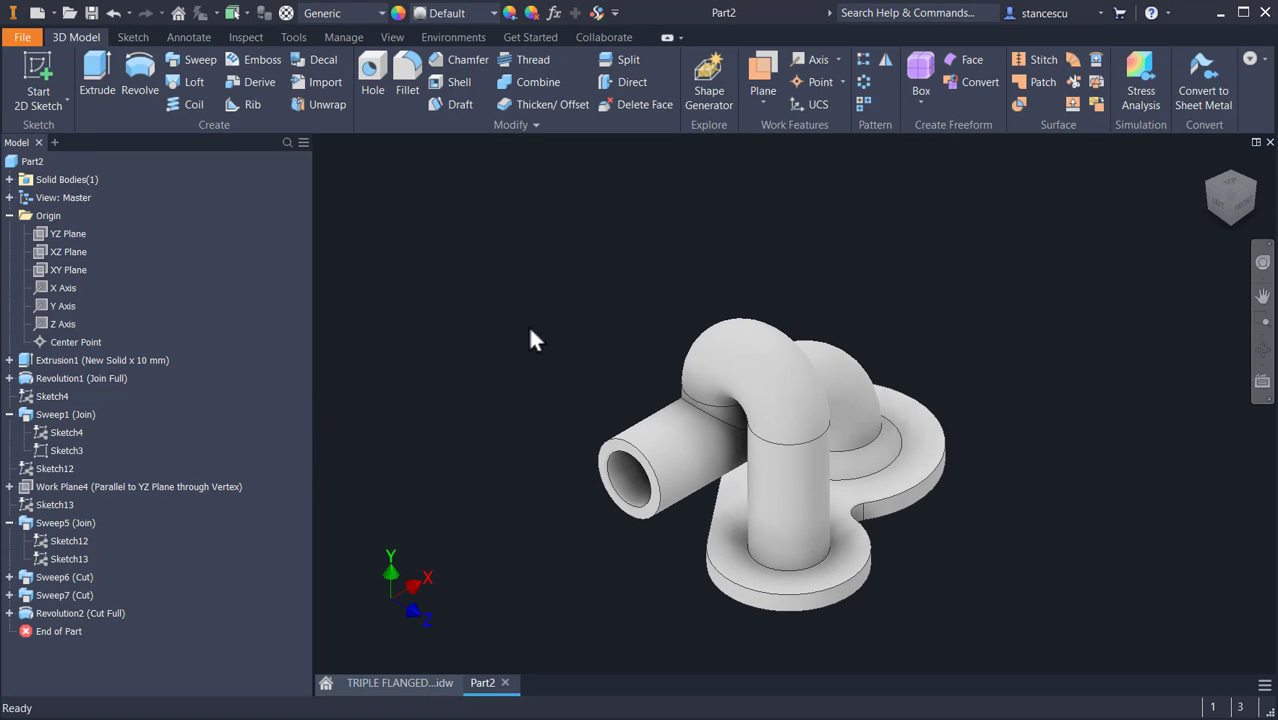
Step: Examine the horizontal pipe's stepped end and its dimensions in section A-A of the TRIPLE FLANGED CONNECTOR drawing
click(405, 683)
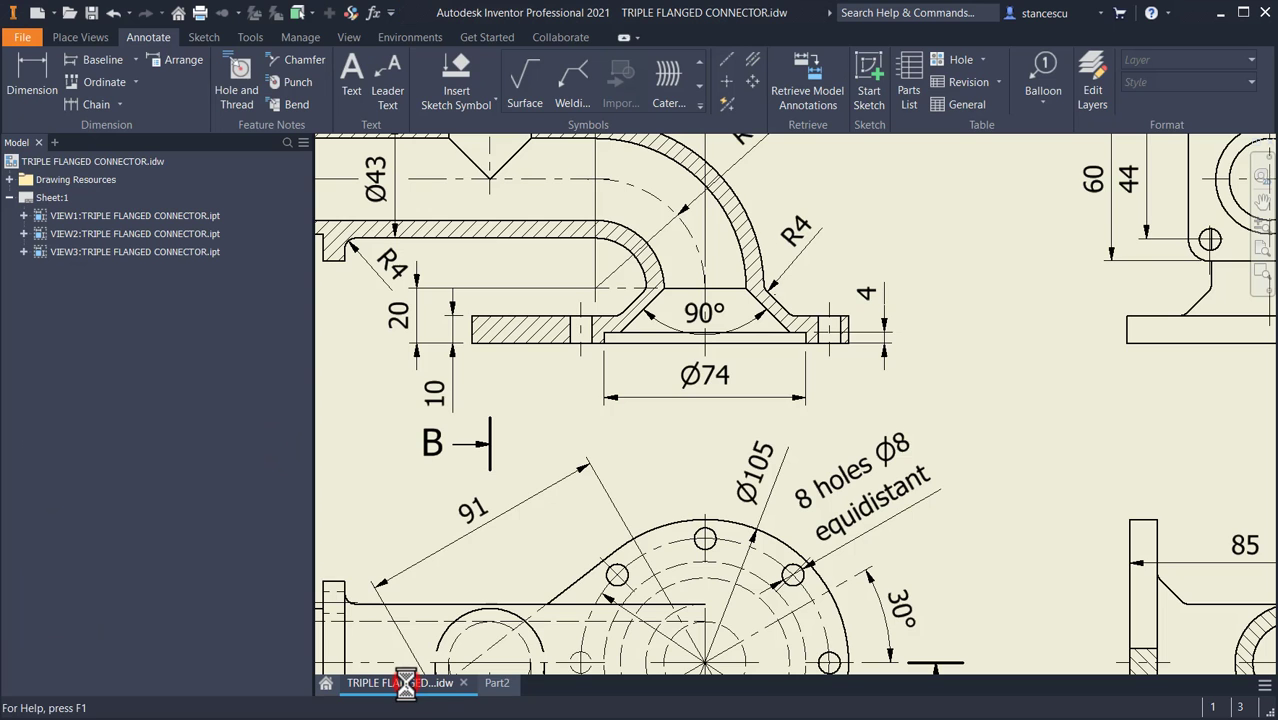
middle_drag(613, 452, 983, 598)
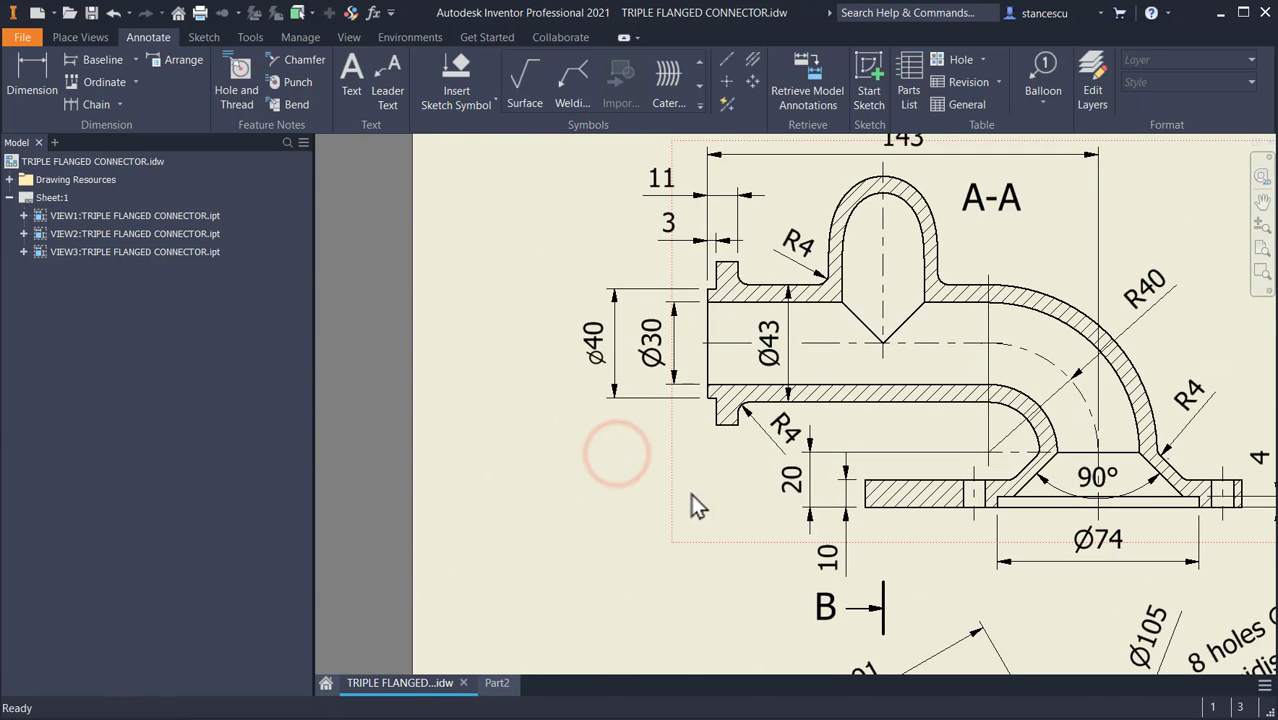
scroll(690, 262, up, 3)
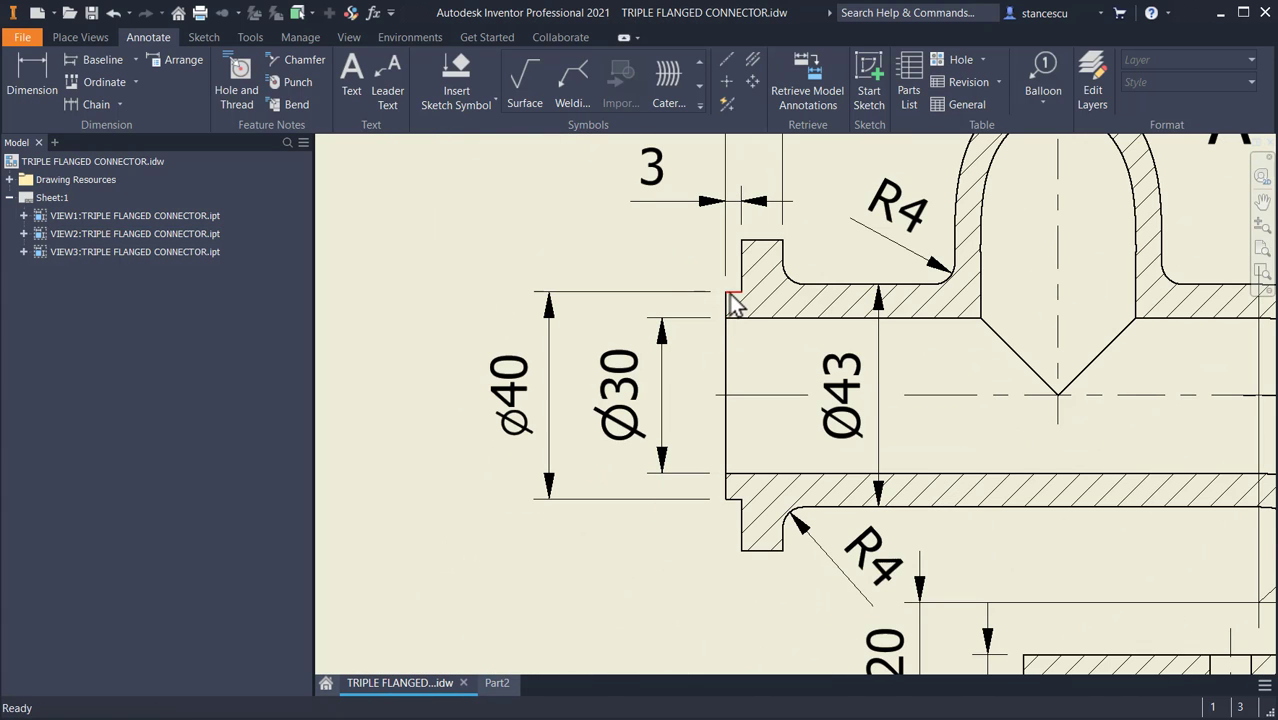
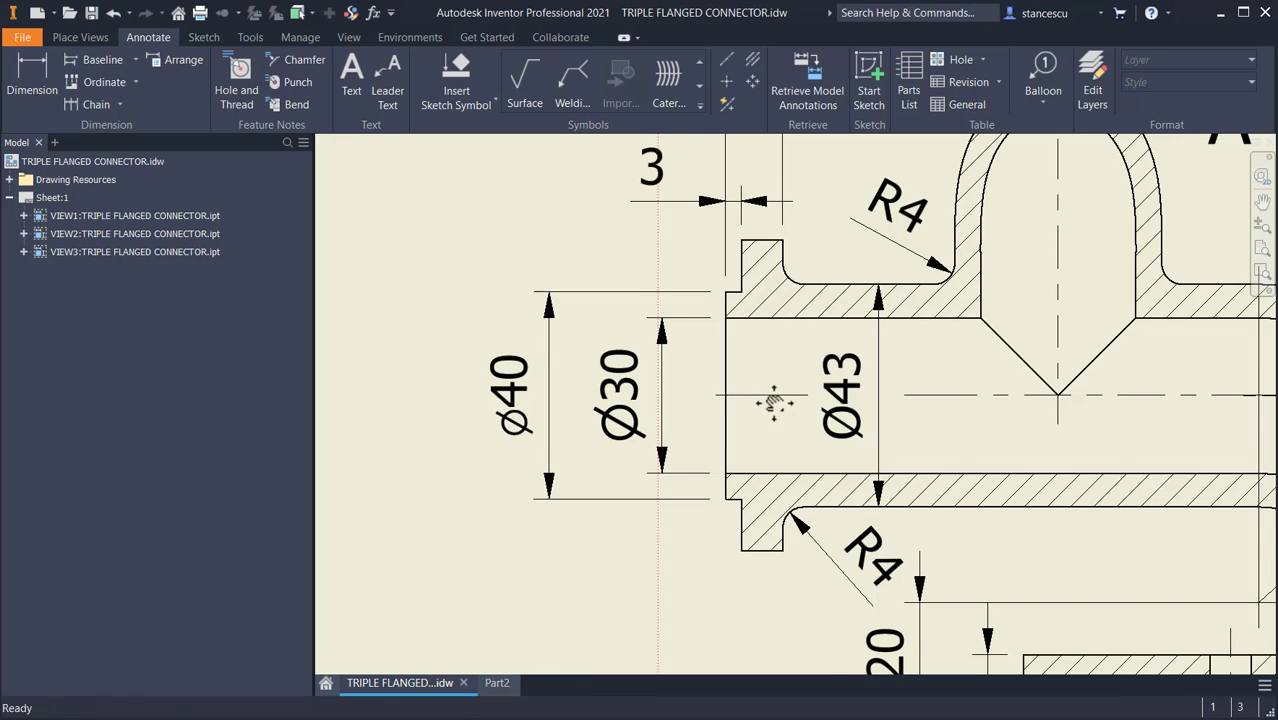
middle_drag(765, 402, 765, 565)
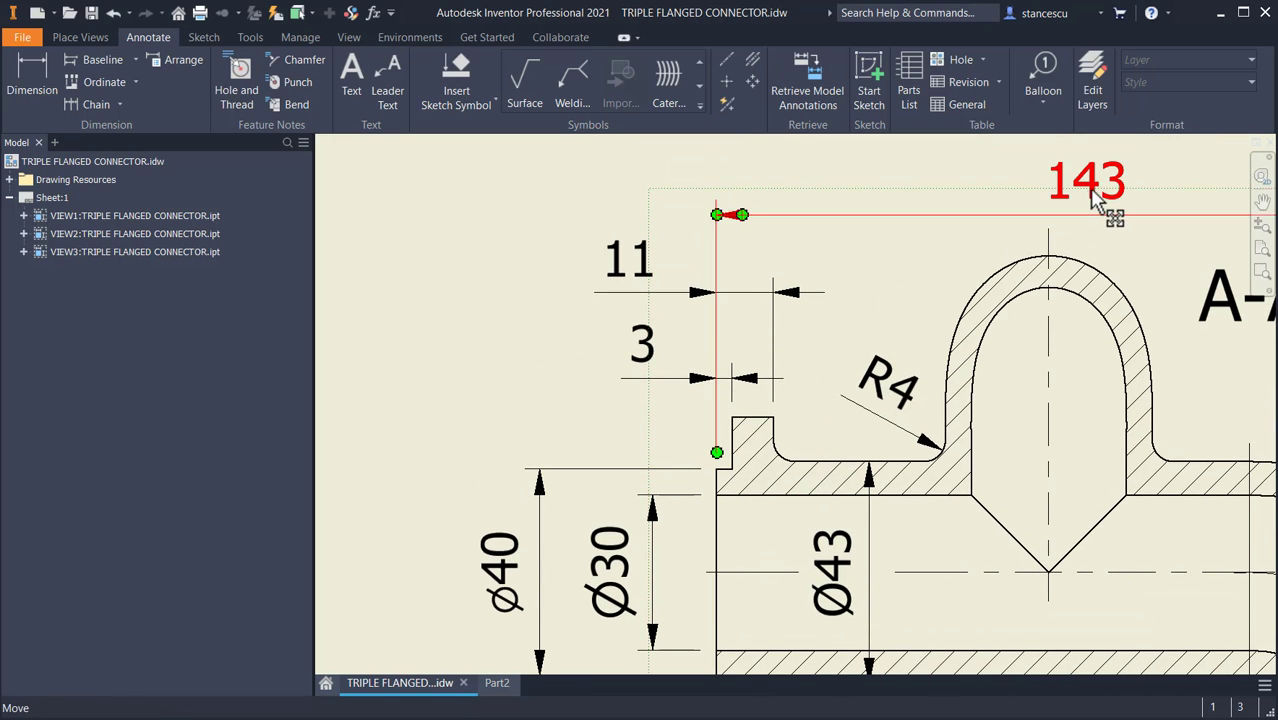
Step: In Part2, sketch a 40 mm diameter circle concentric with the bore on the horizontal pipe's end face and finish the sketch
click(496, 684)
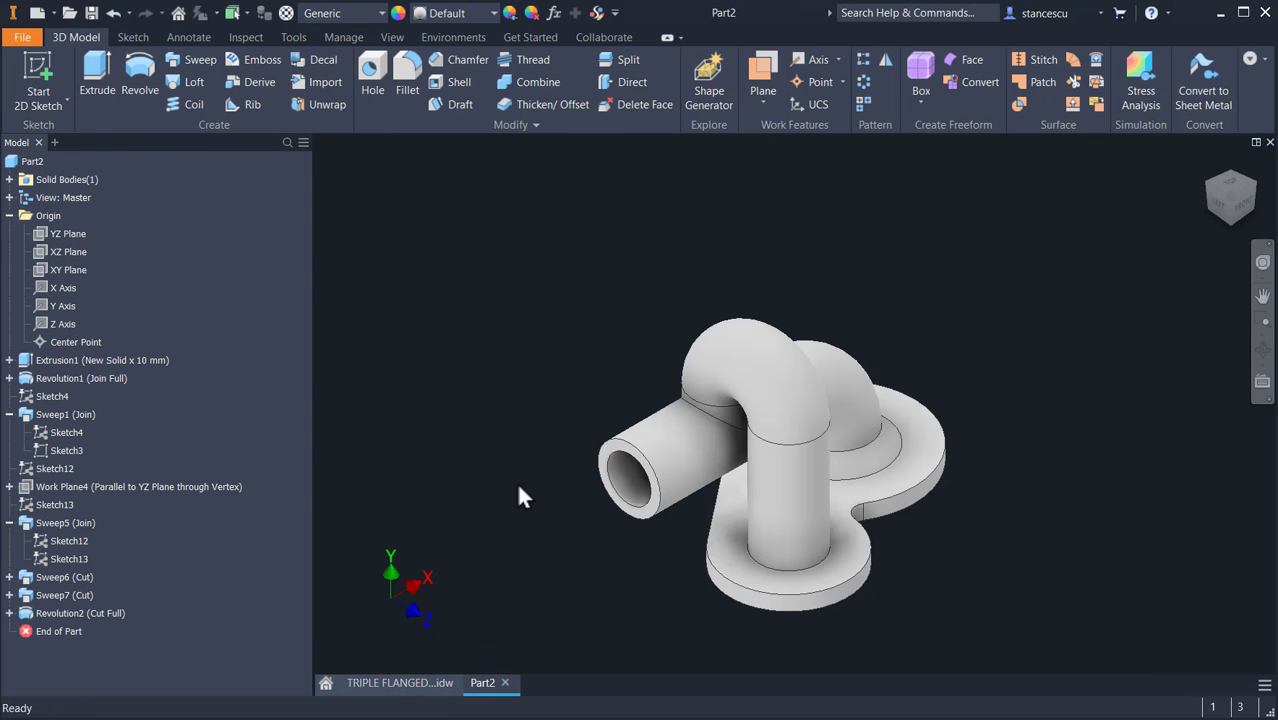
scroll(540, 470, up, 3)
click(662, 441)
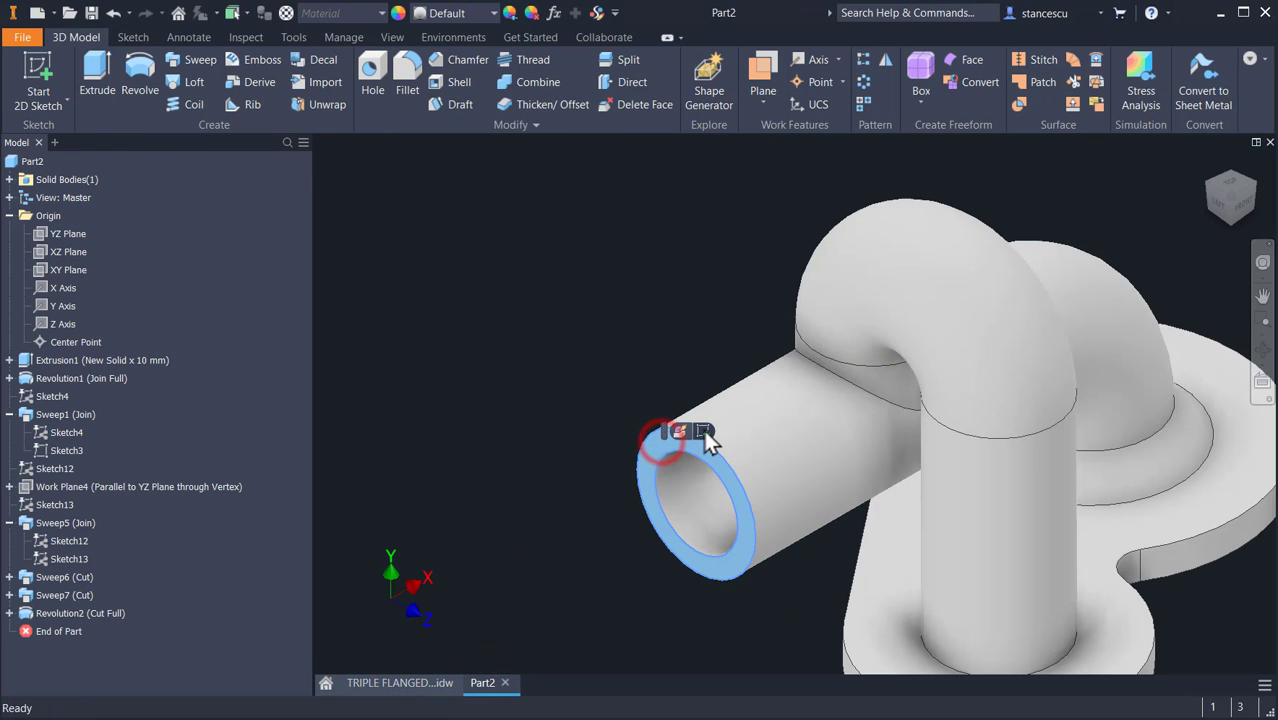
click(703, 432)
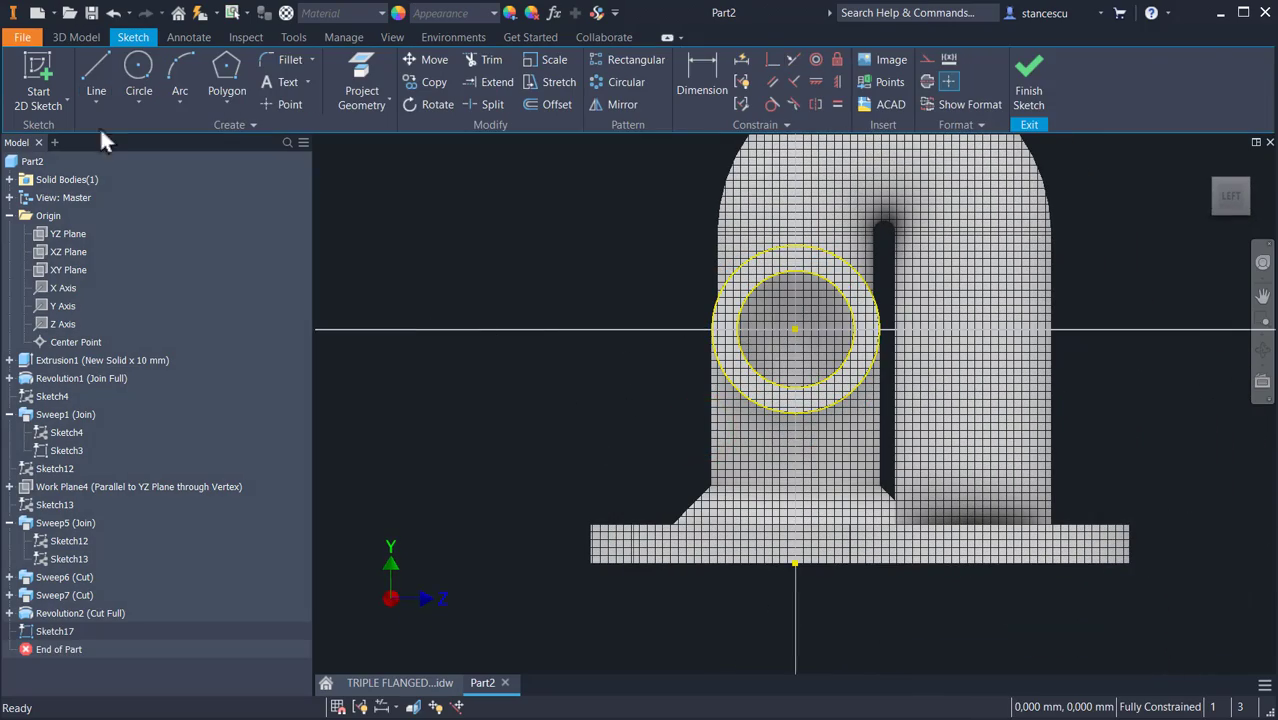
click(141, 72)
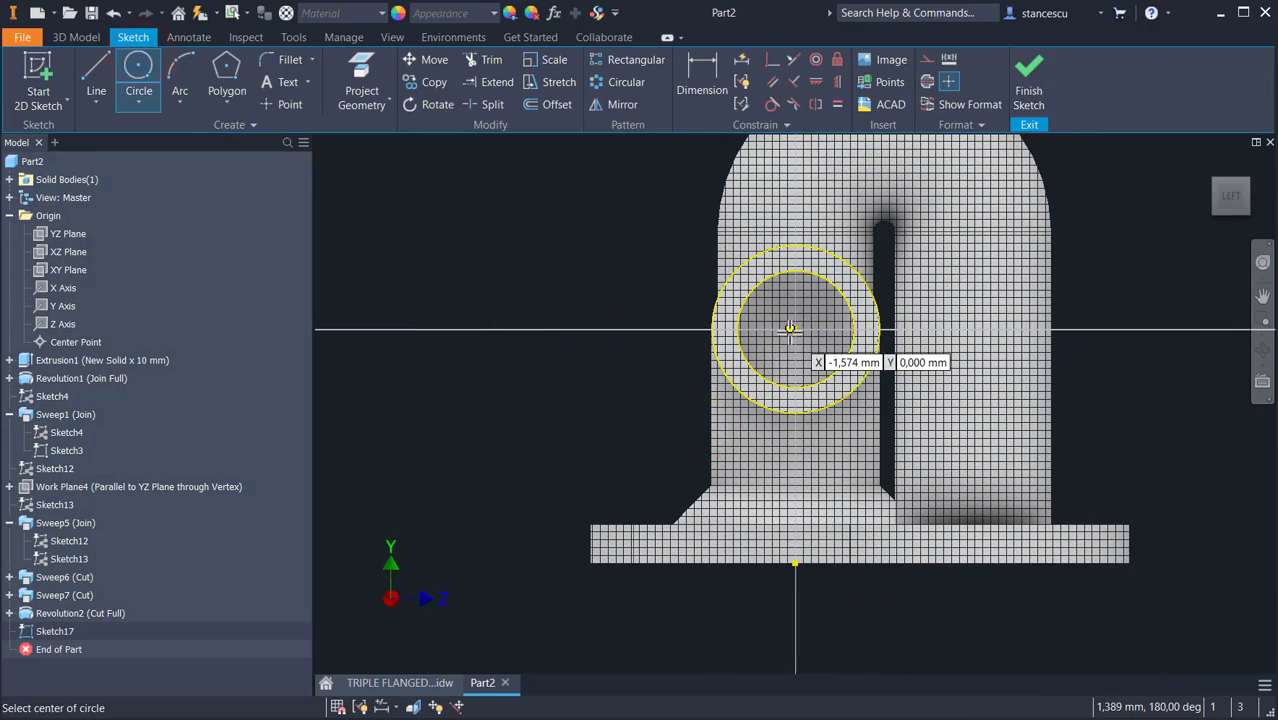
click(796, 329)
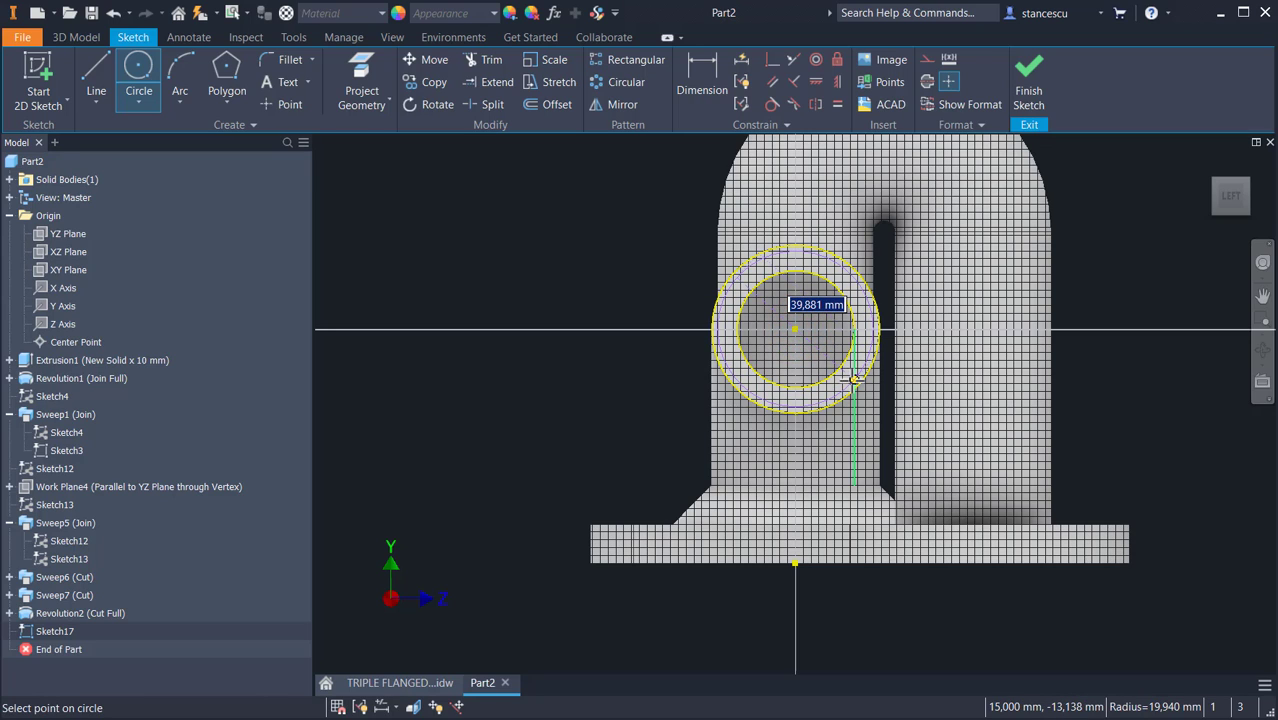
text(40)
key(Return)
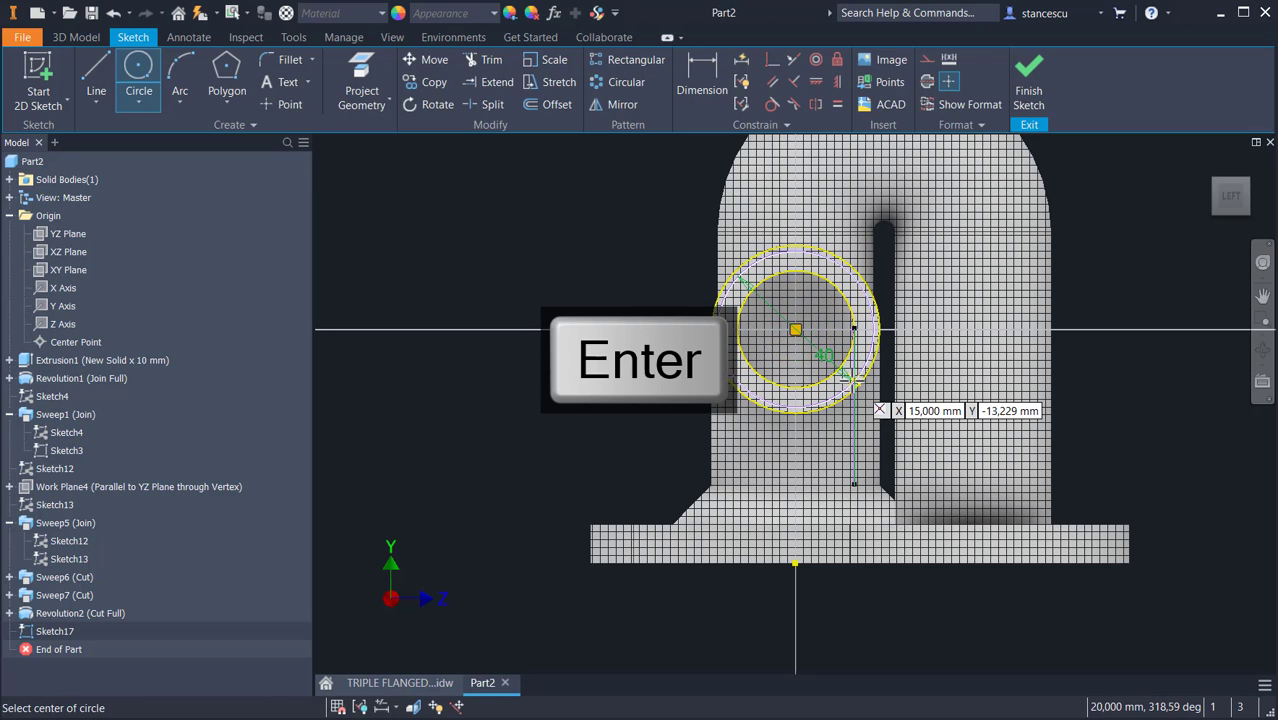
click(1025, 80)
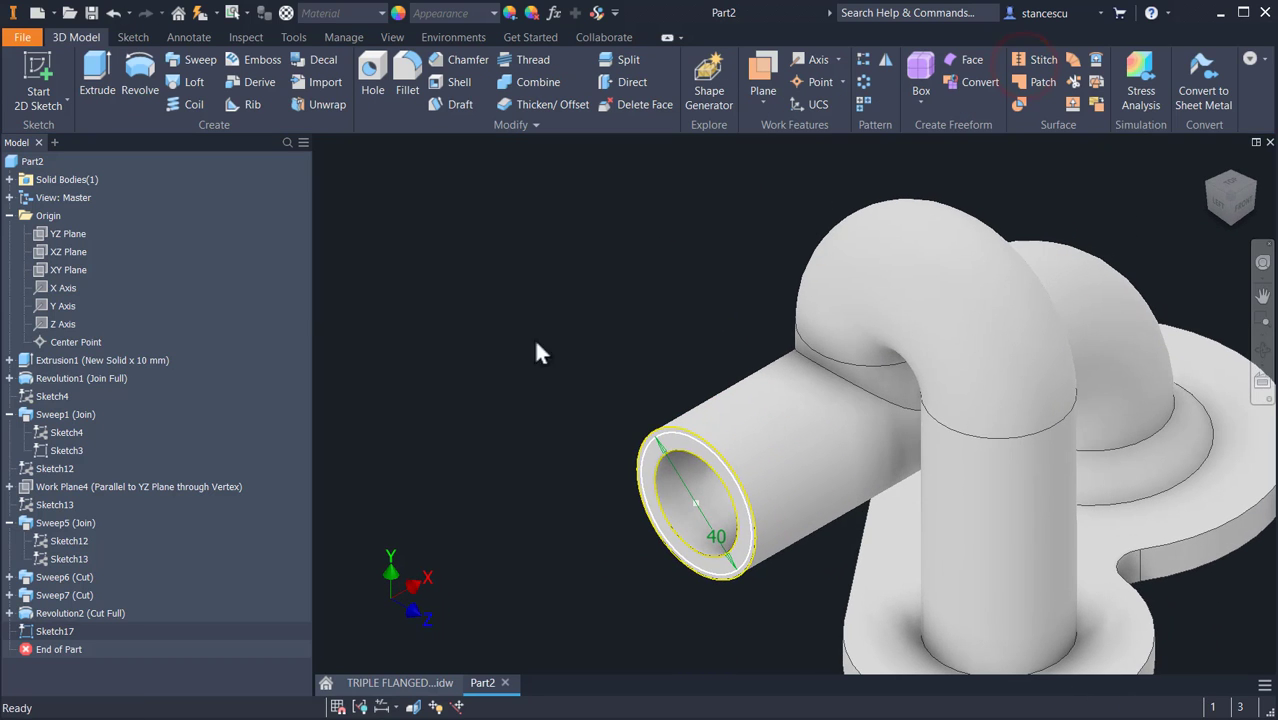
Step: Extrude the thin outer ring of the pipe's end face 3 mm into the pipe as a cut, leaving a shoulder
scroll(660, 457, down, 3)
middle_drag(689, 426, 583, 306)
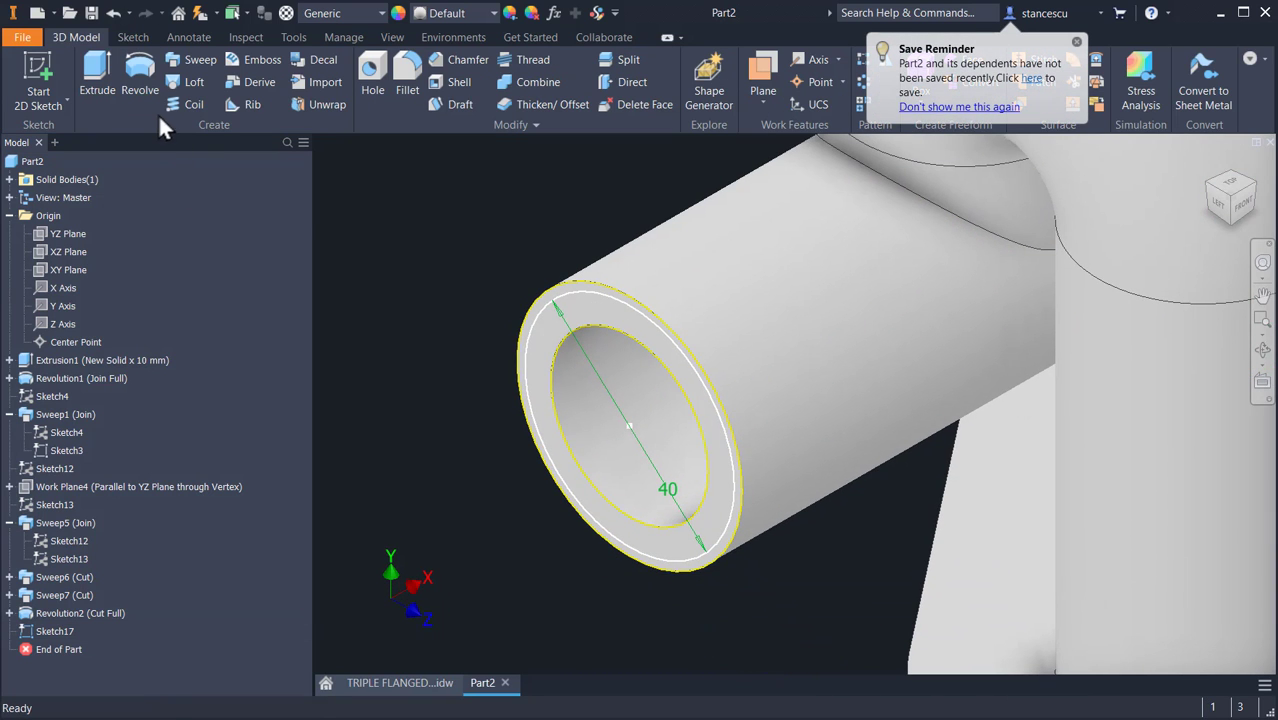
click(98, 74)
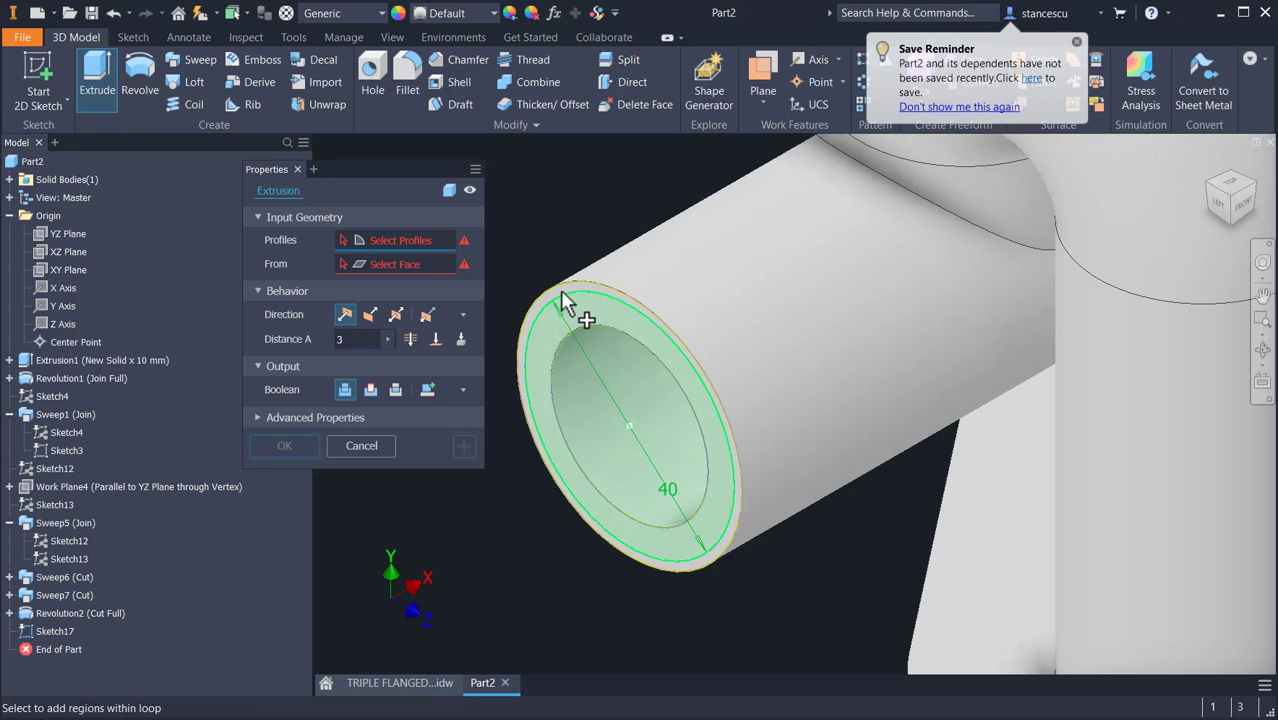
scroll(563, 302, up, 3)
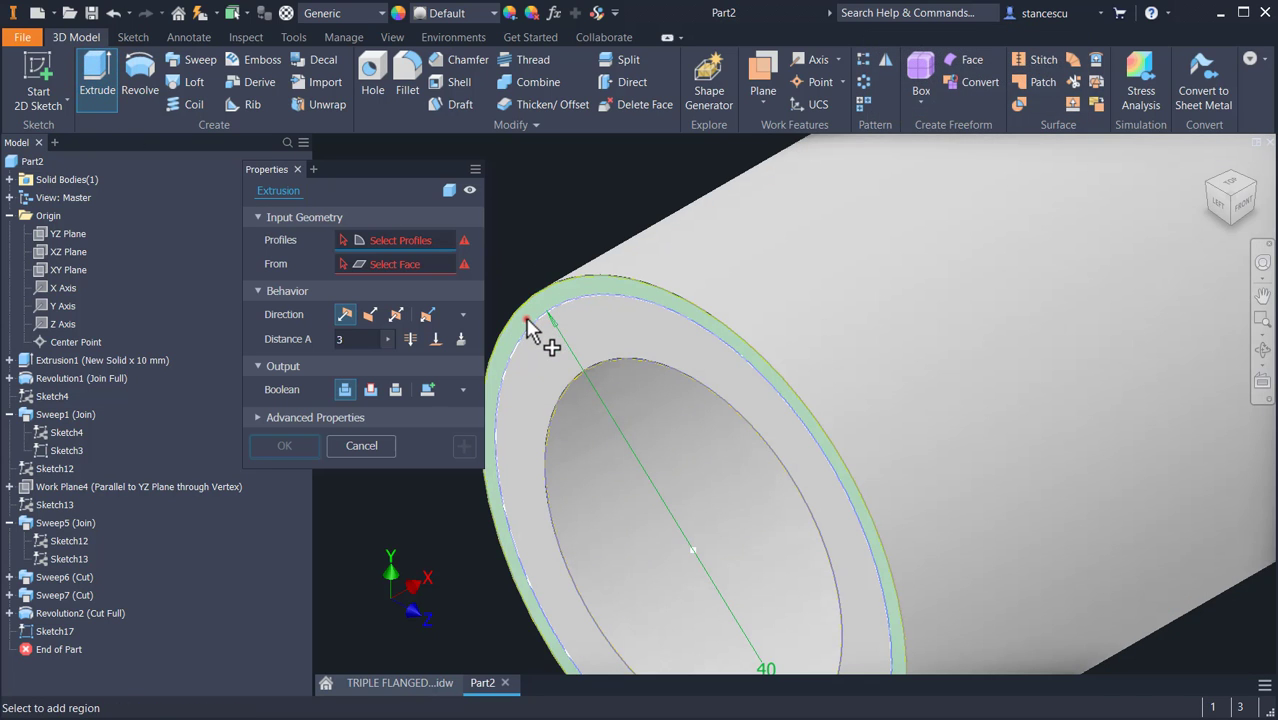
click(528, 324)
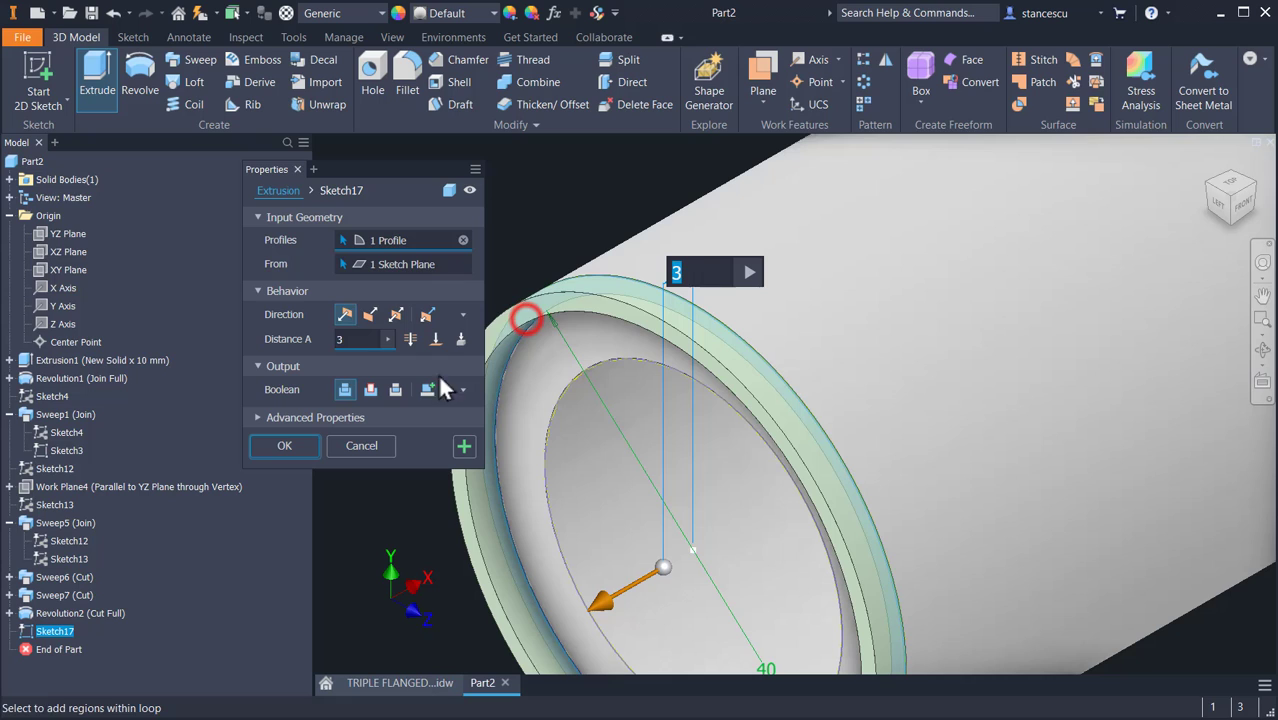
click(371, 389)
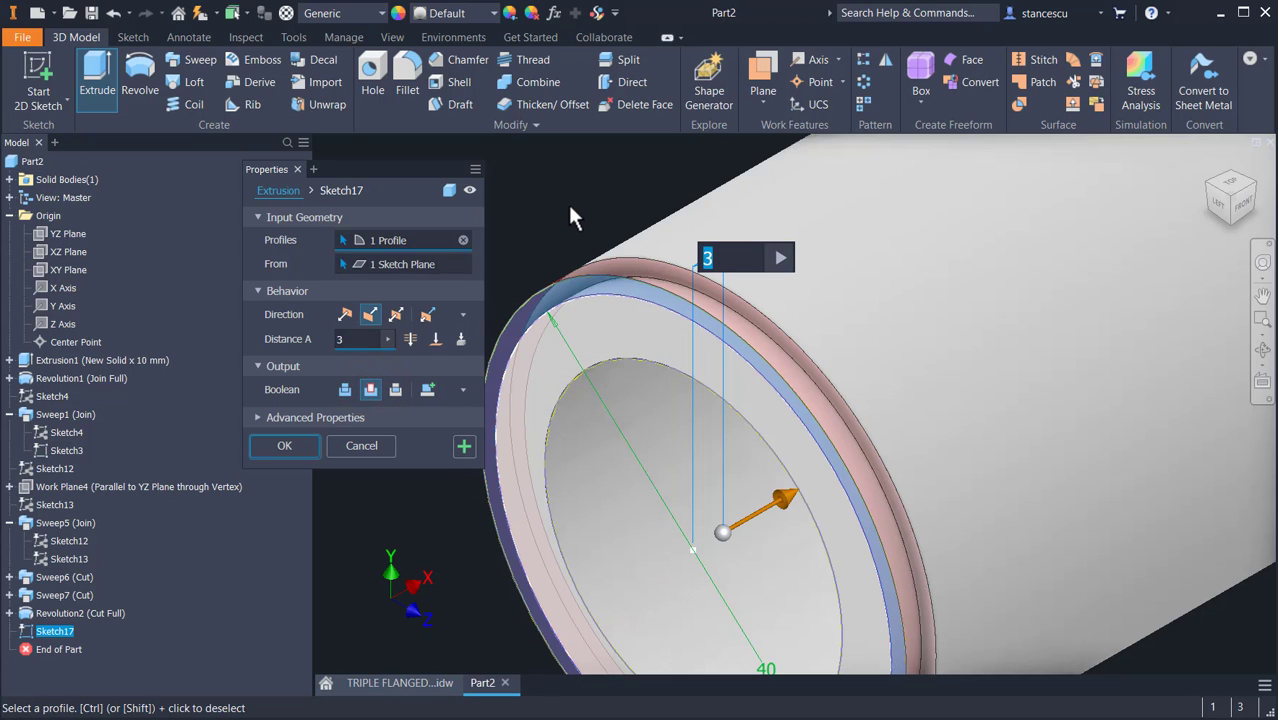
click(270, 447)
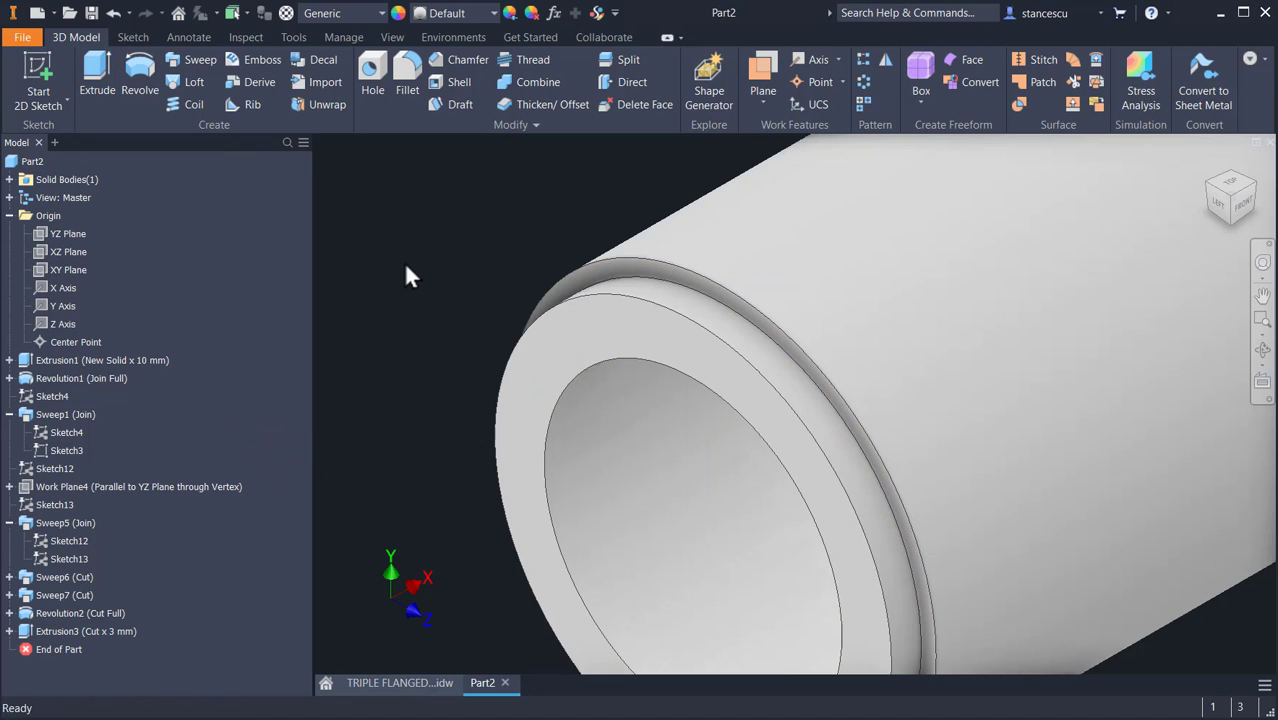
Step: Examine the square side flange in the drawing's views for its outline size, hole layout, corner radius and thickness
click(390, 683)
scroll(600, 350, up, 4)
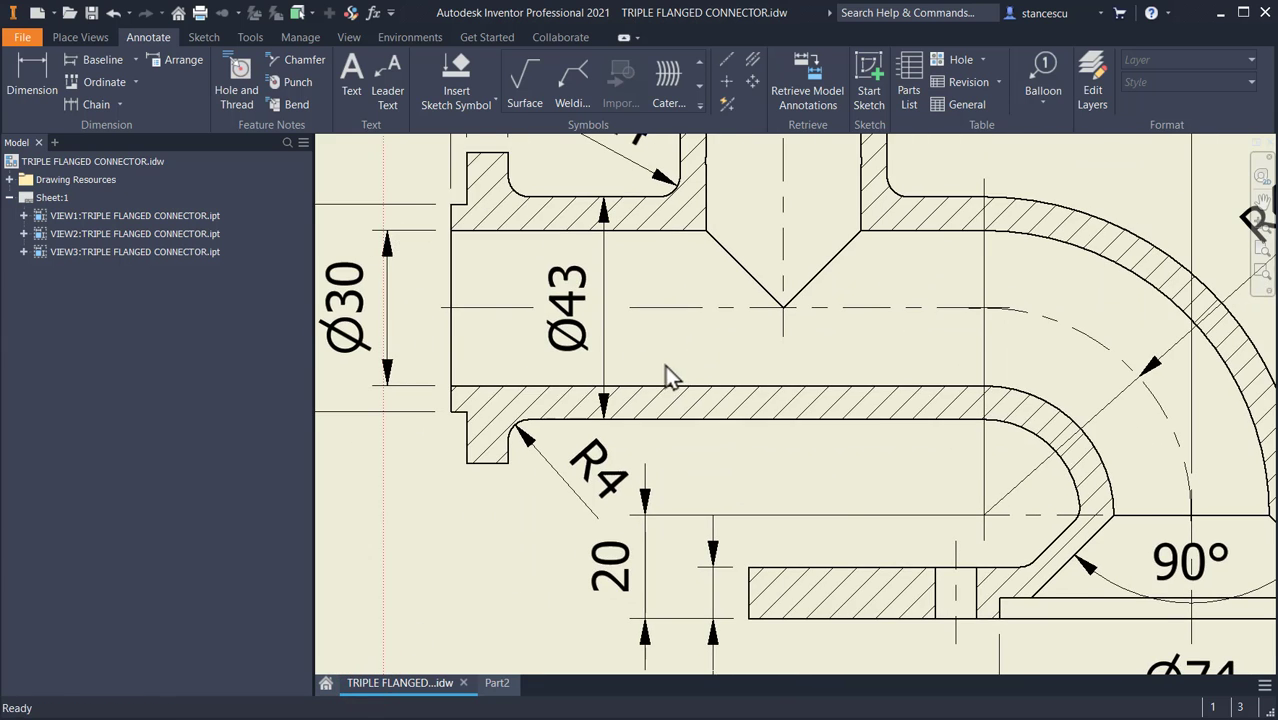
scroll(668, 375, down, 5)
scroll(890, 418, up, 3)
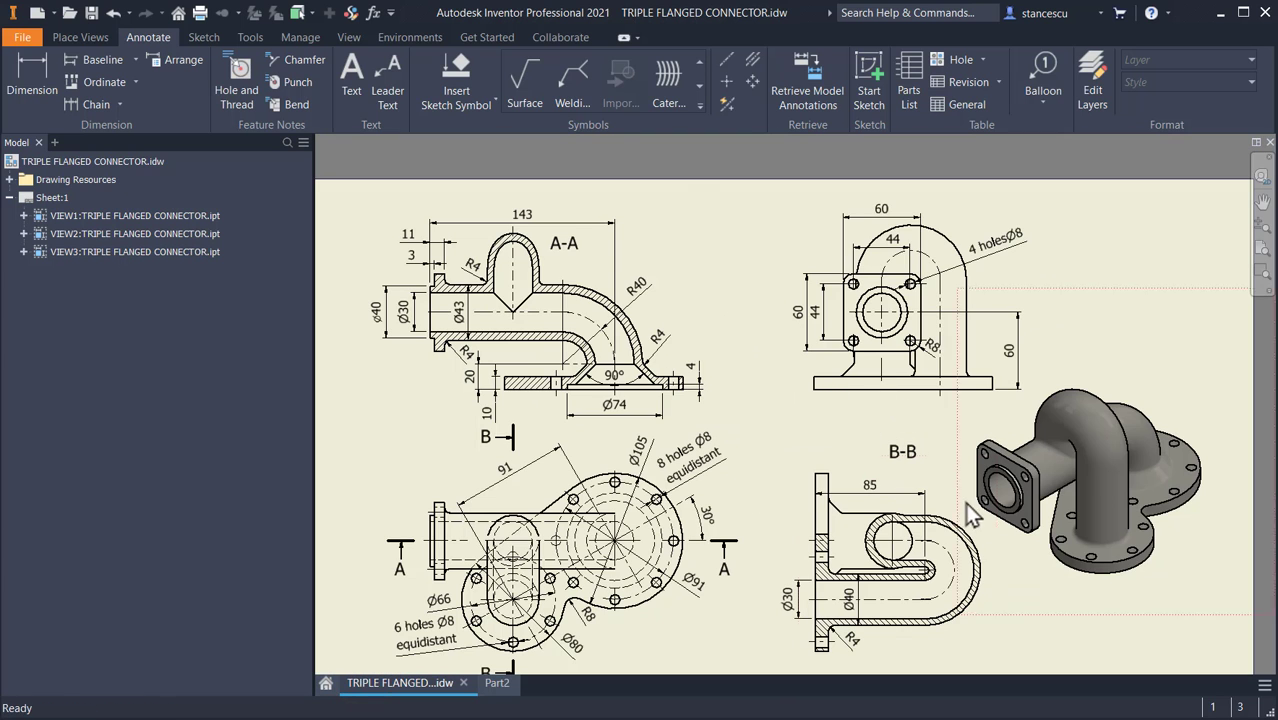
scroll(982, 480, up, 3)
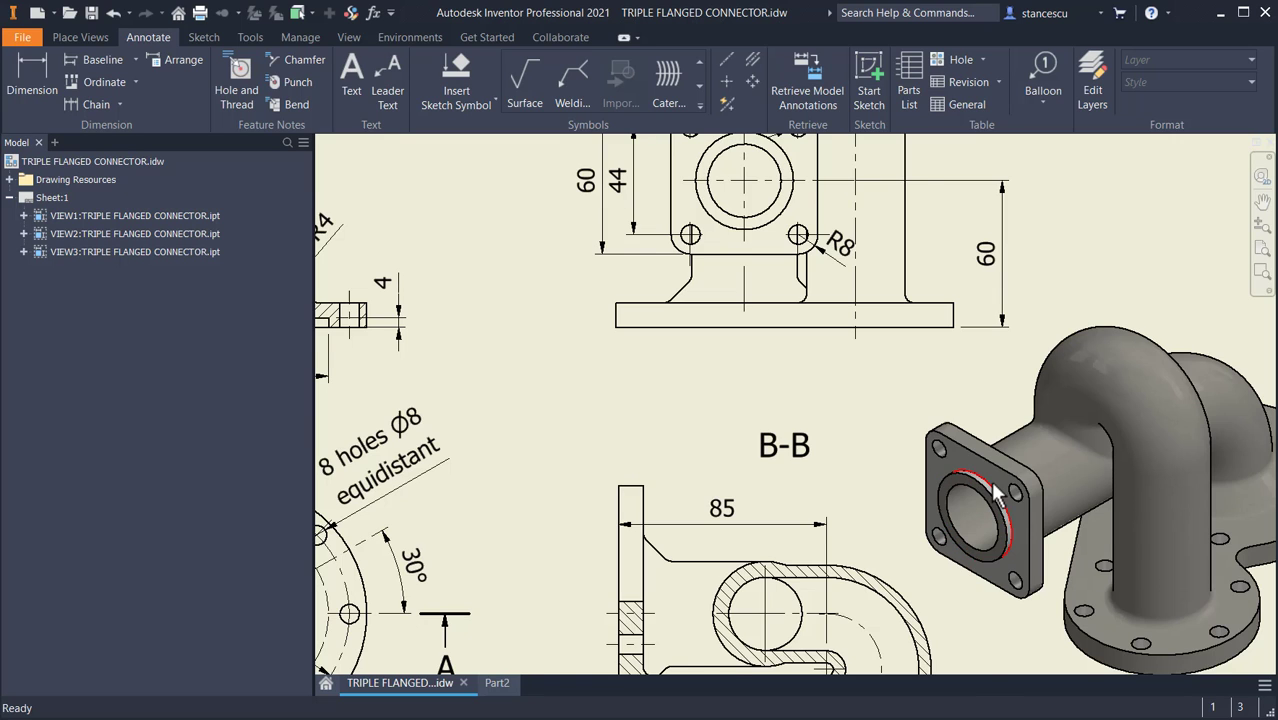
scroll(994, 487, up, 2)
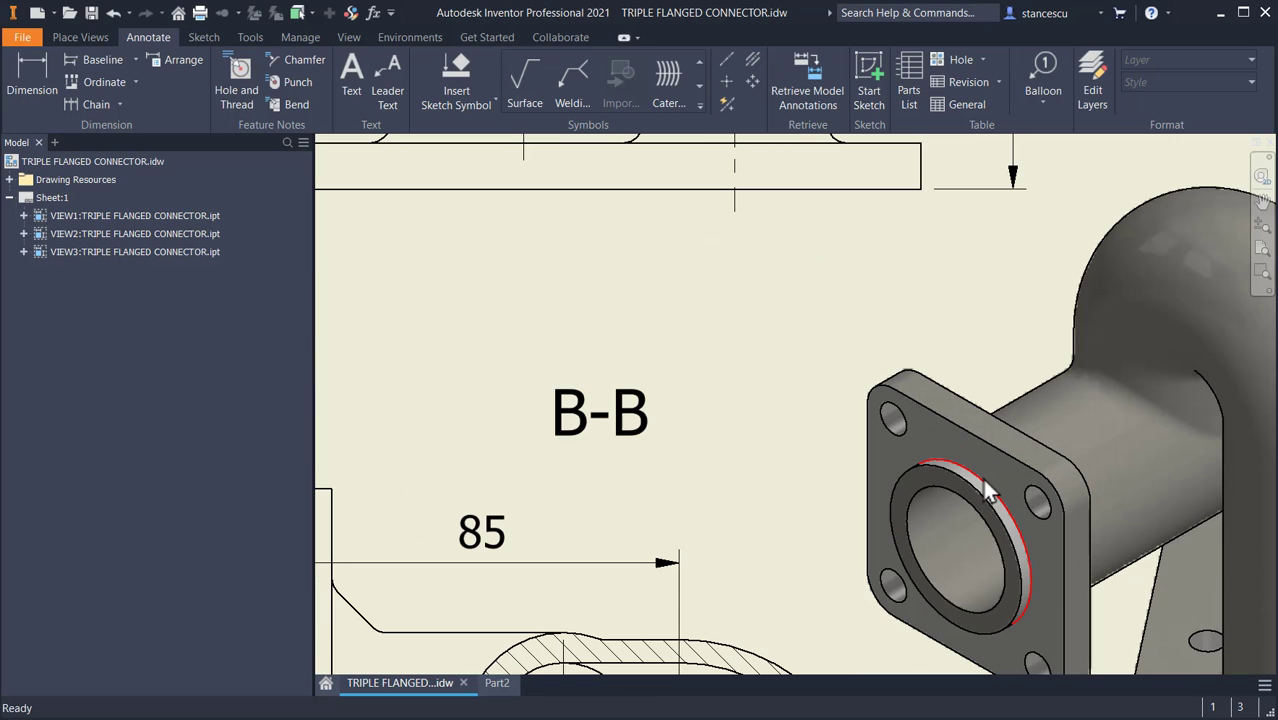
scroll(786, 391, down, 2)
middle_drag(744, 418, 890, 594)
mouse_move(554, 379)
middle_down()
mouse_move(604, 491)
mouse_move(641, 519)
middle_up()
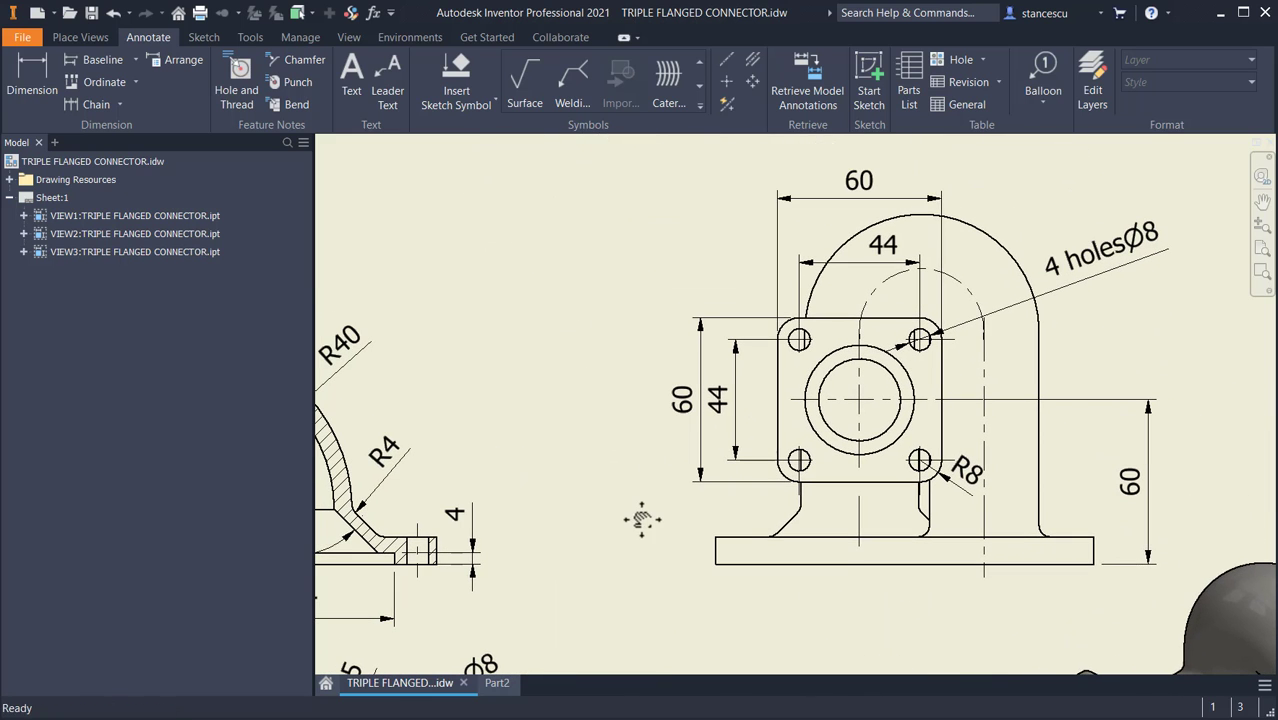
click(810, 198)
click(683, 418)
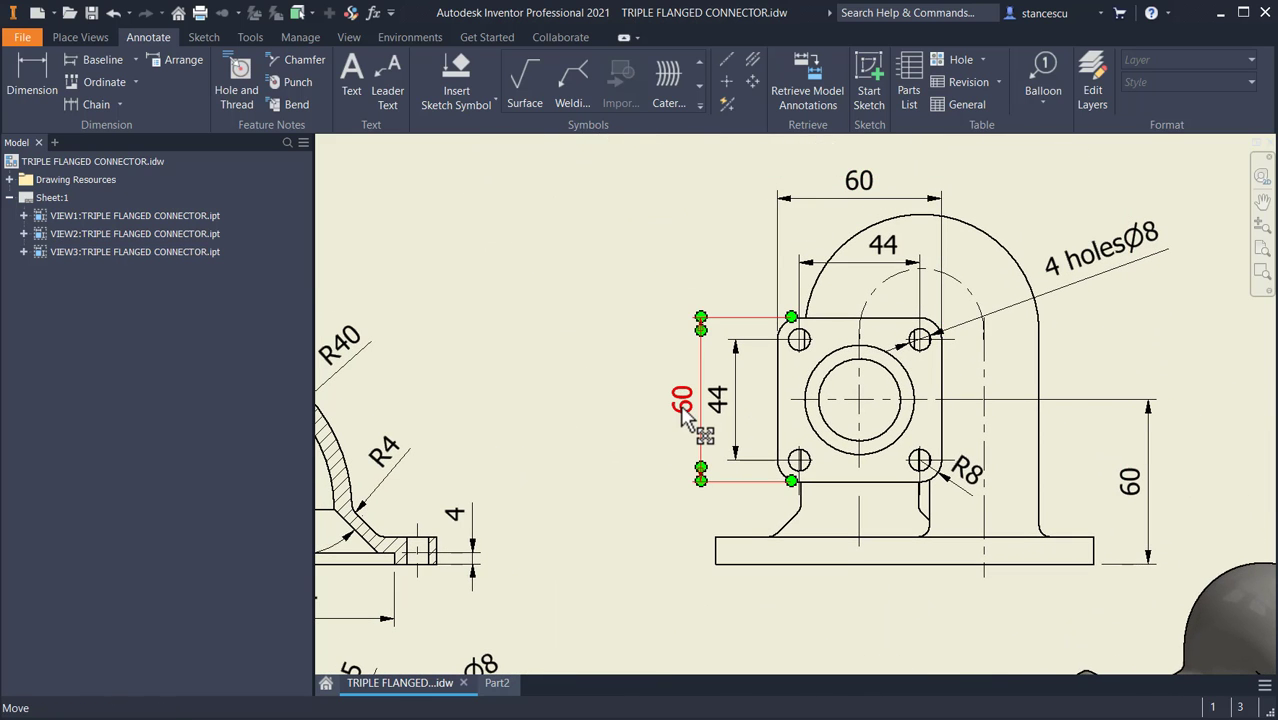
scroll(622, 420, down, 3)
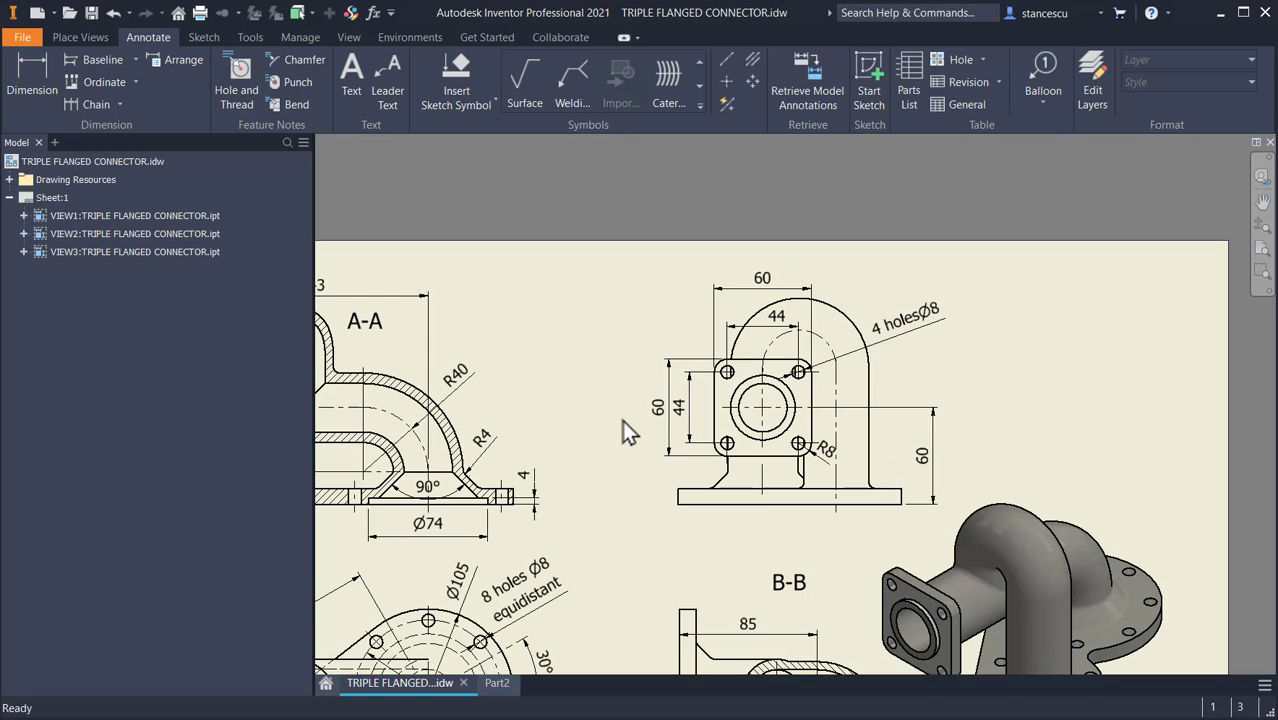
middle_drag(522, 430, 881, 415)
scroll(556, 447, up, 3)
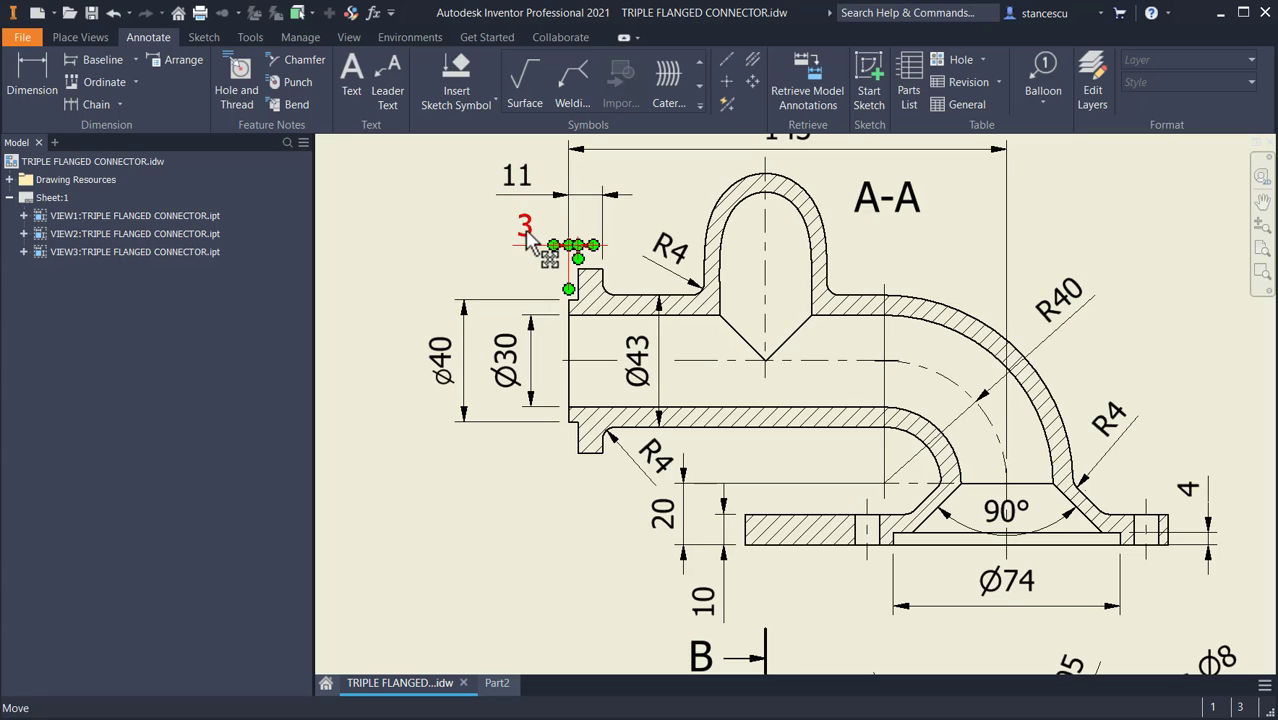
Step: Switch back to Part2 and start a sketch on the thin ring face of the shoulder at the horizontal pipe's end
click(494, 682)
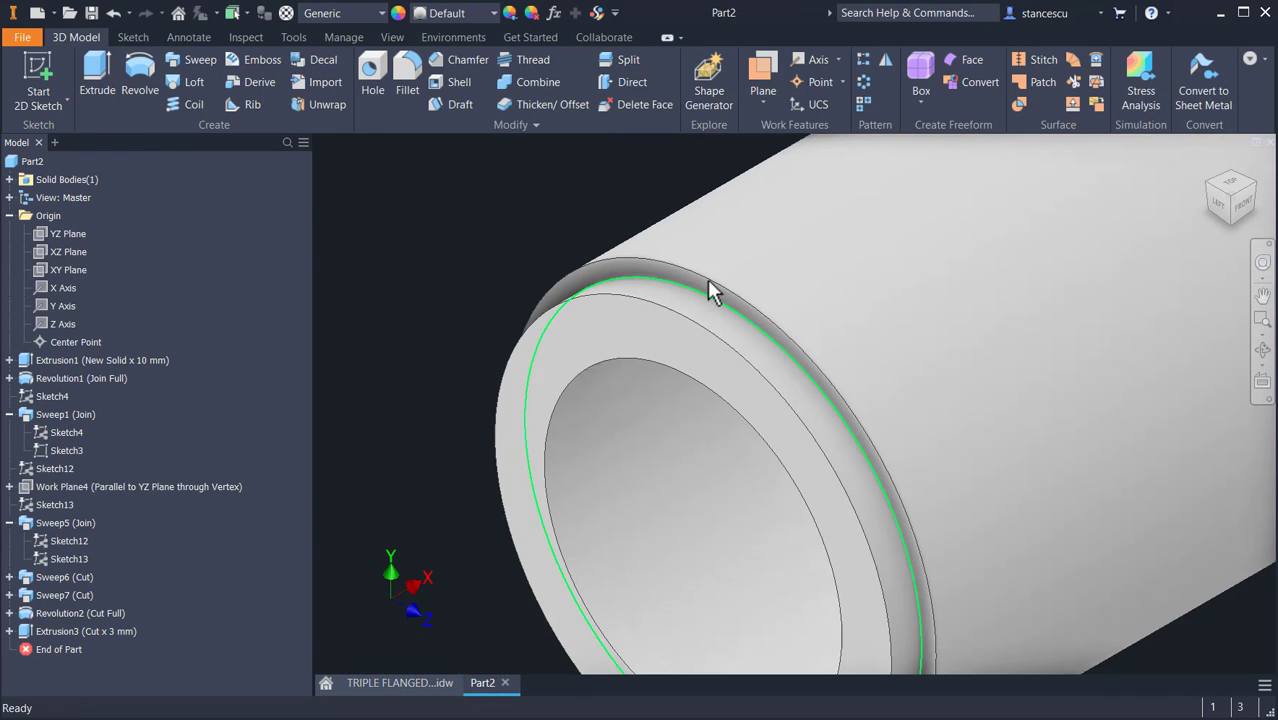
scroll(702, 283, up, 2)
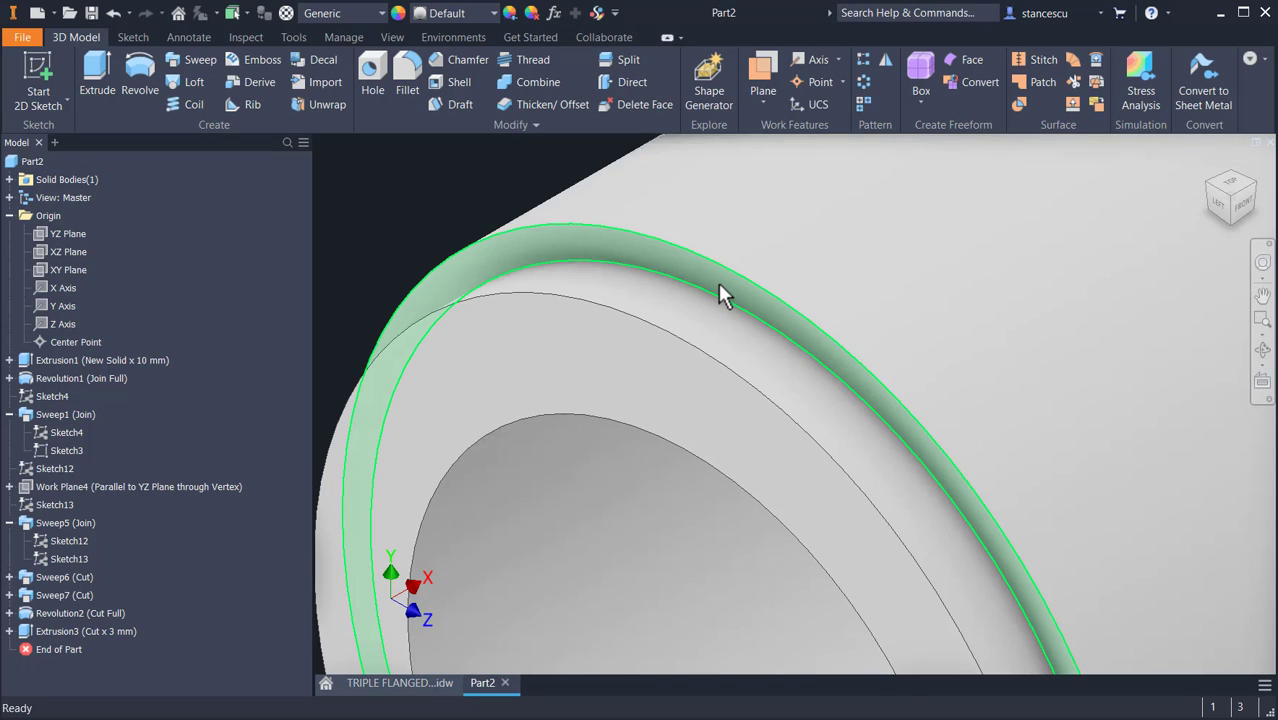
click(719, 287)
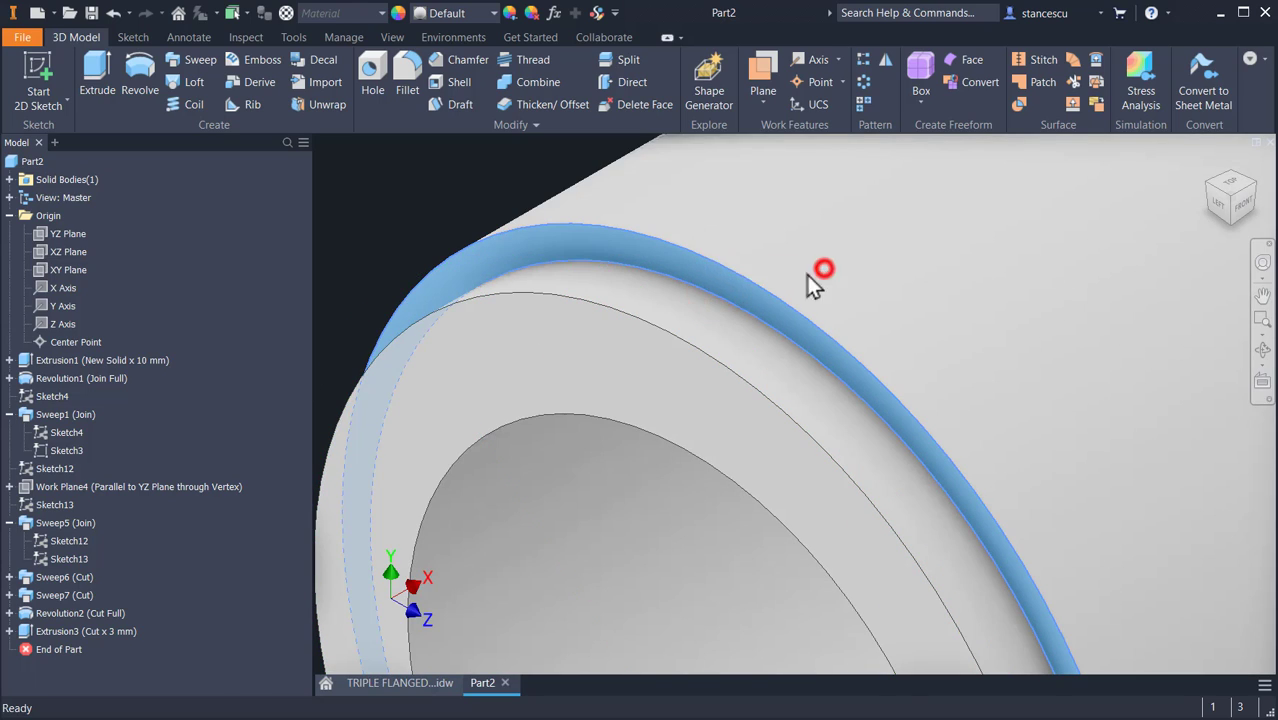
click(807, 275)
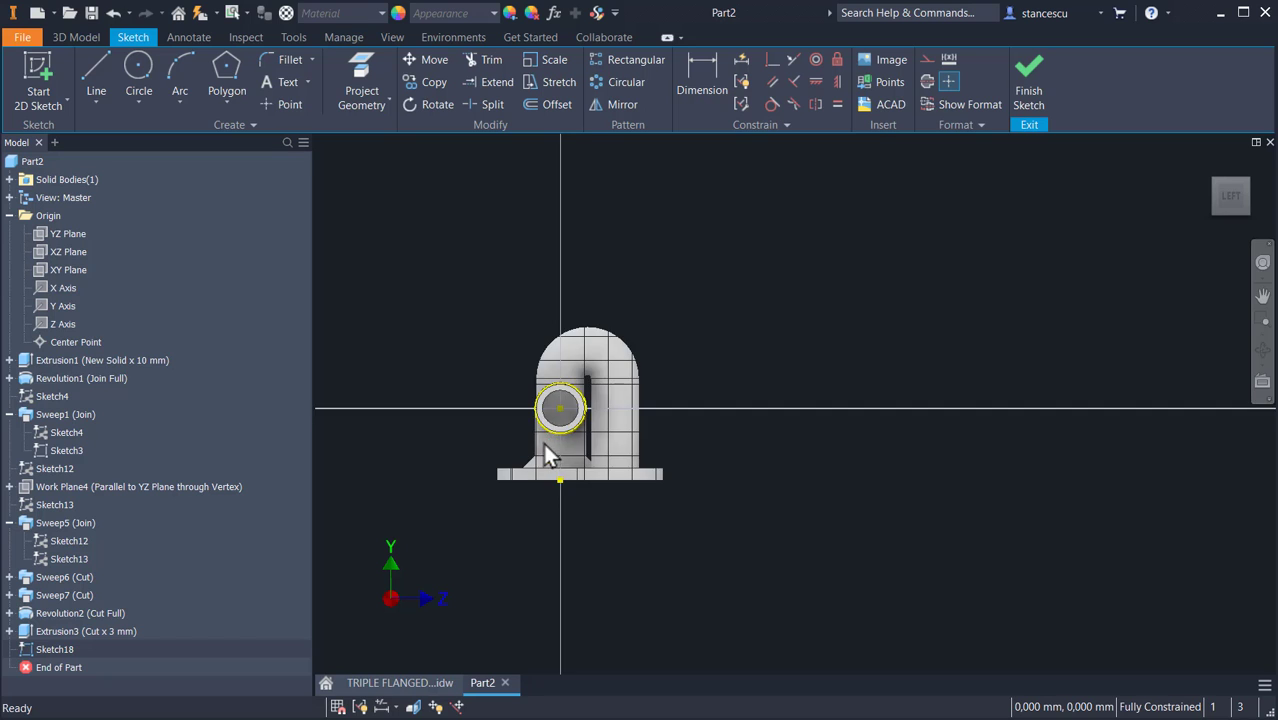
scroll(548, 455, up, 5)
middle_drag(533, 450, 647, 585)
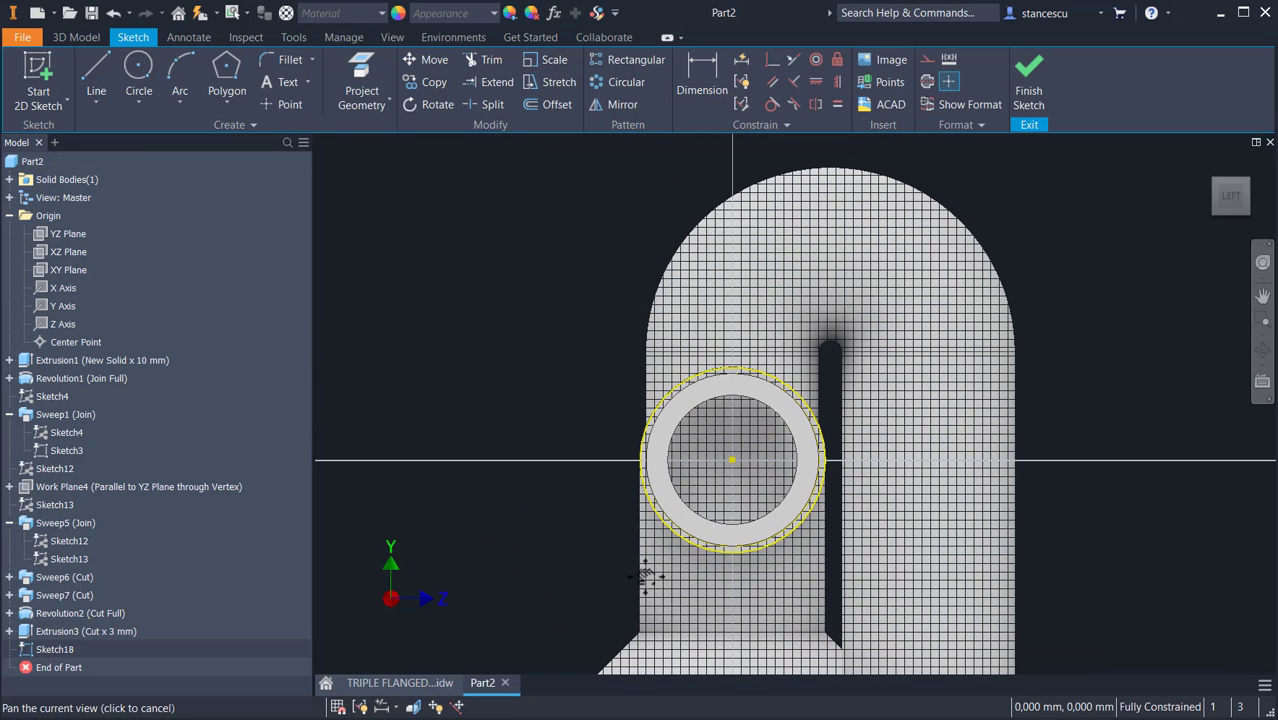
Step: Sketch a four-sided polygon centred on the pipe bore and constrain its upper edge to be horizontal
click(225, 102)
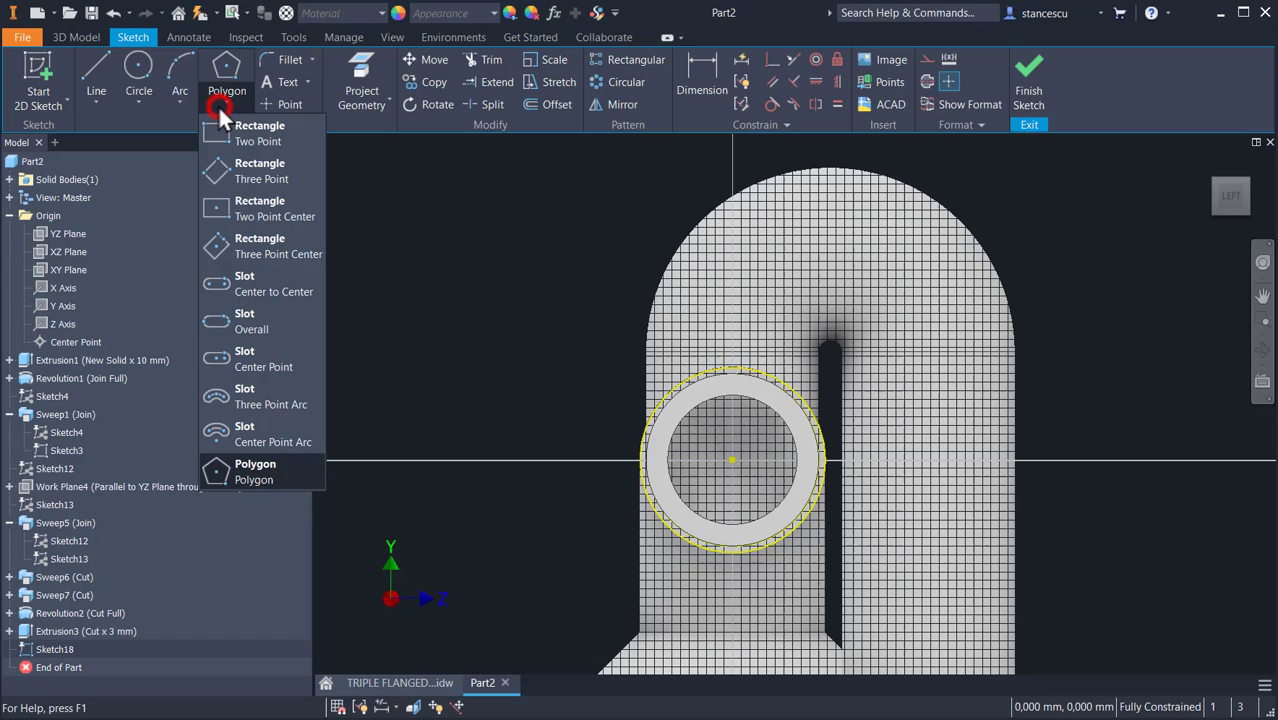
click(243, 483)
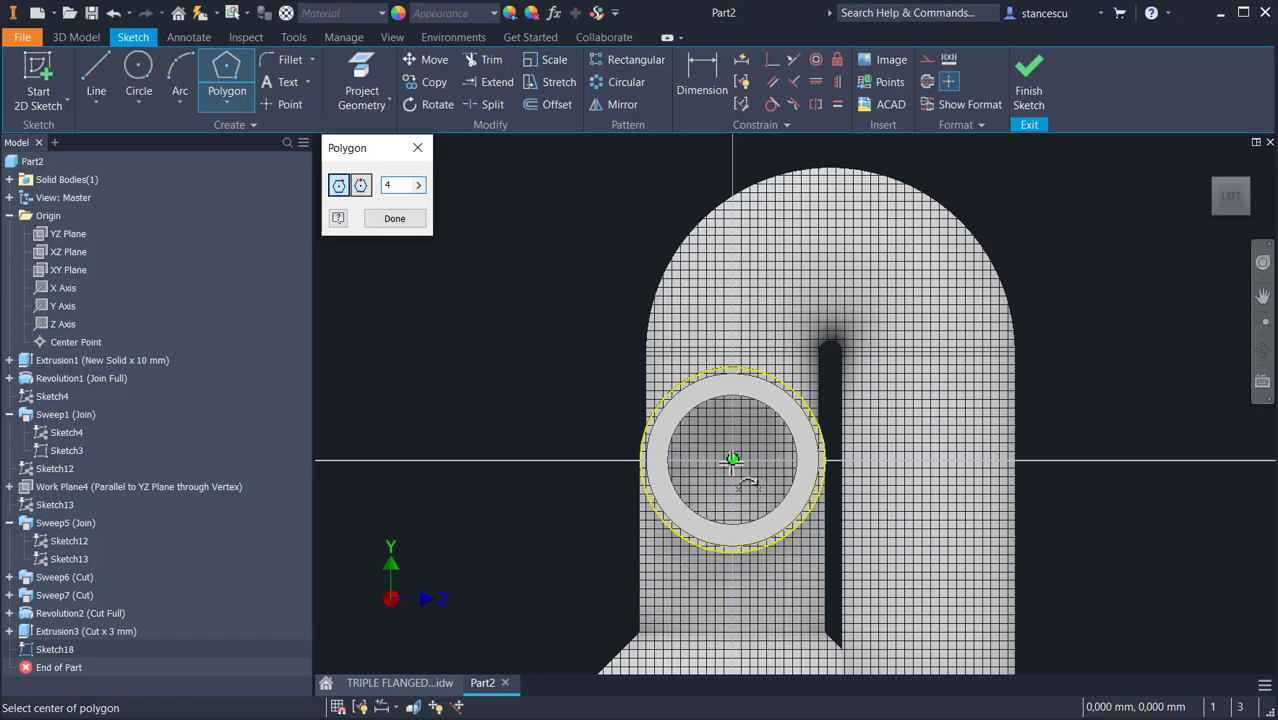
click(733, 459)
click(599, 394)
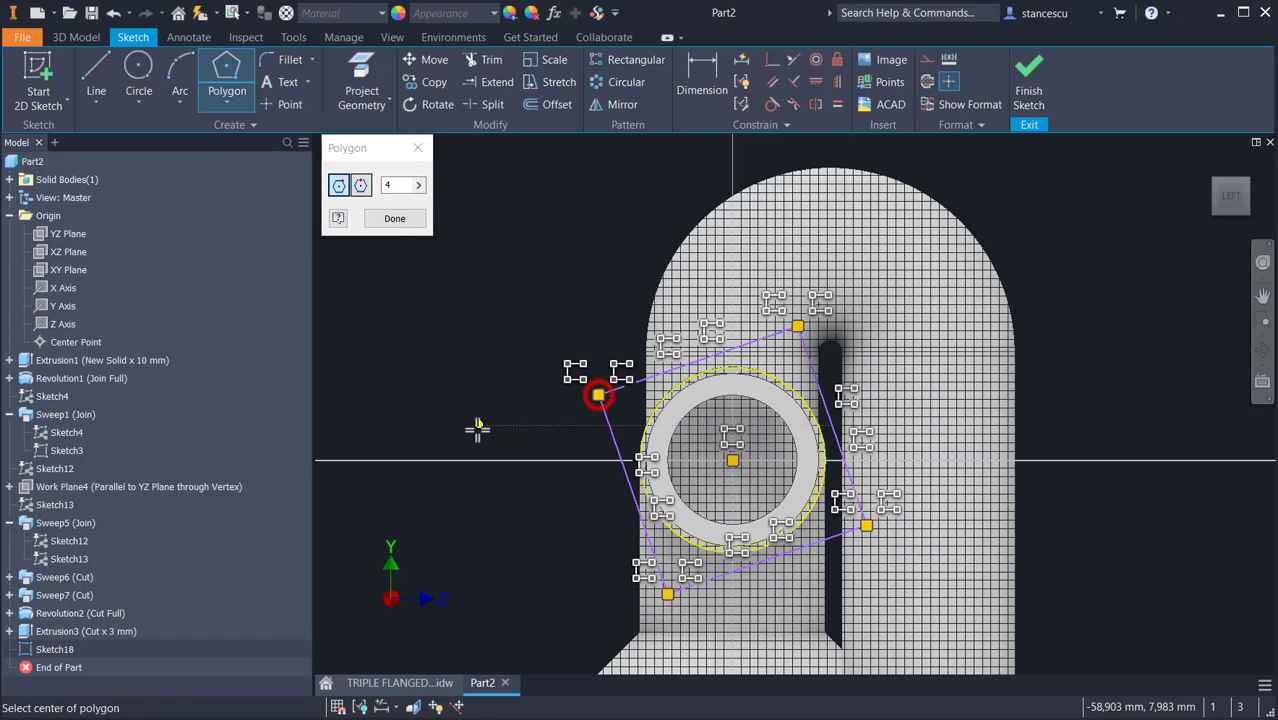
click(816, 83)
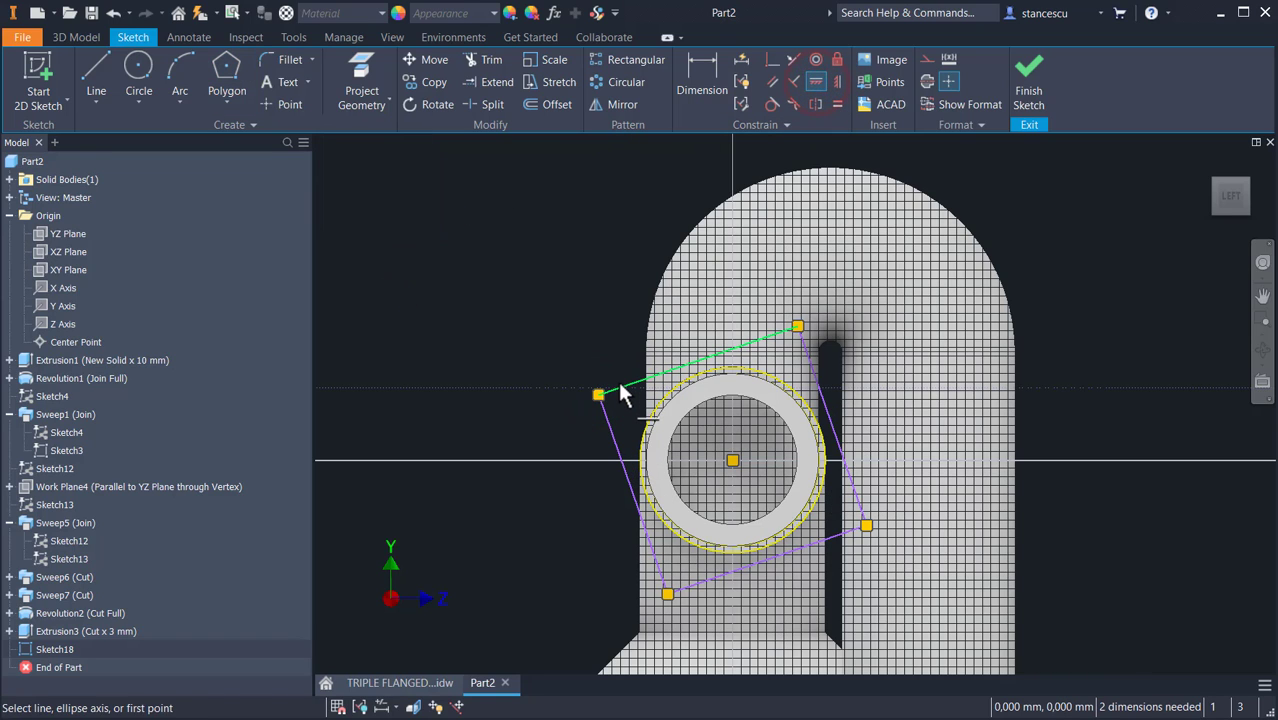
click(620, 386)
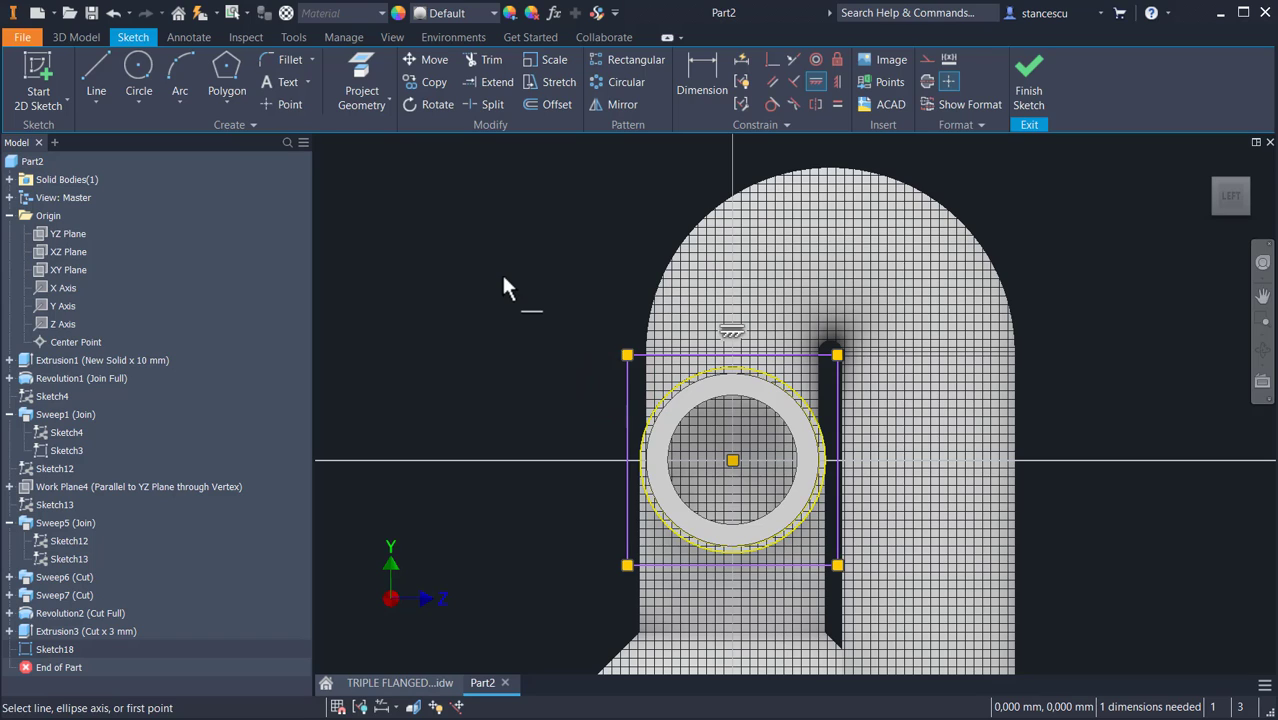
Step: Dimension the square's width between its two vertical sides as 60 mm
click(701, 66)
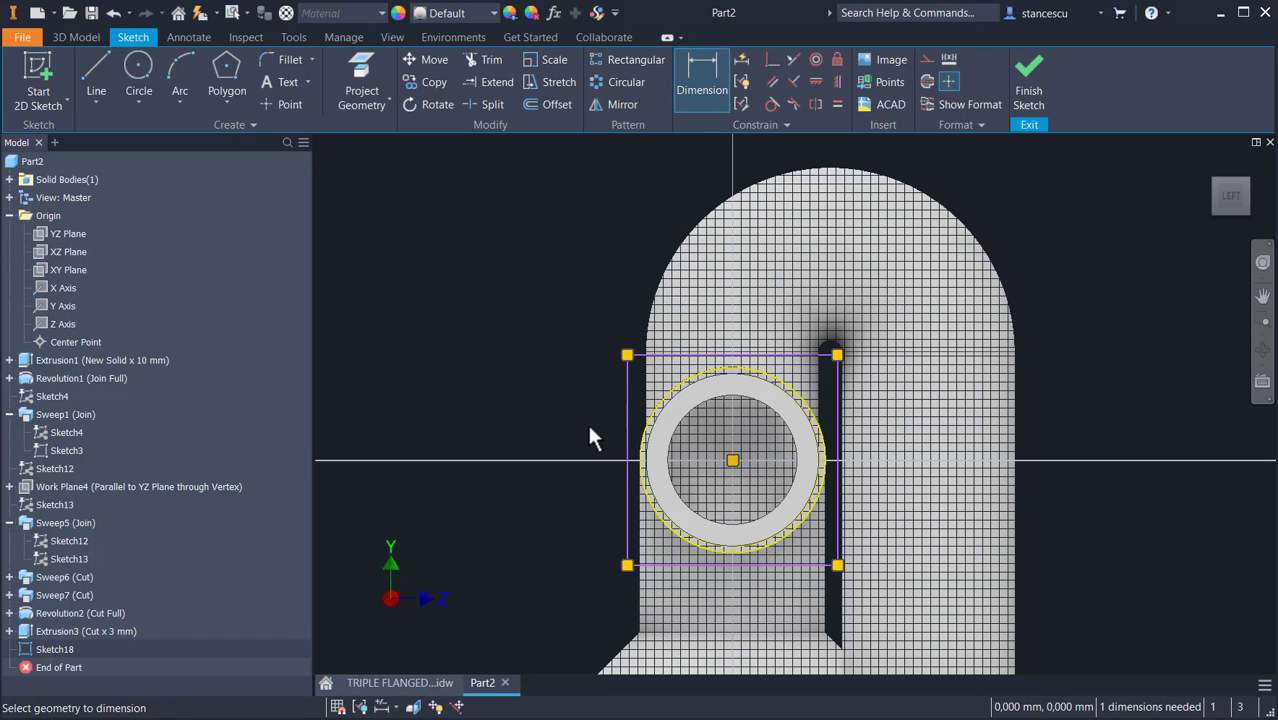
click(629, 428)
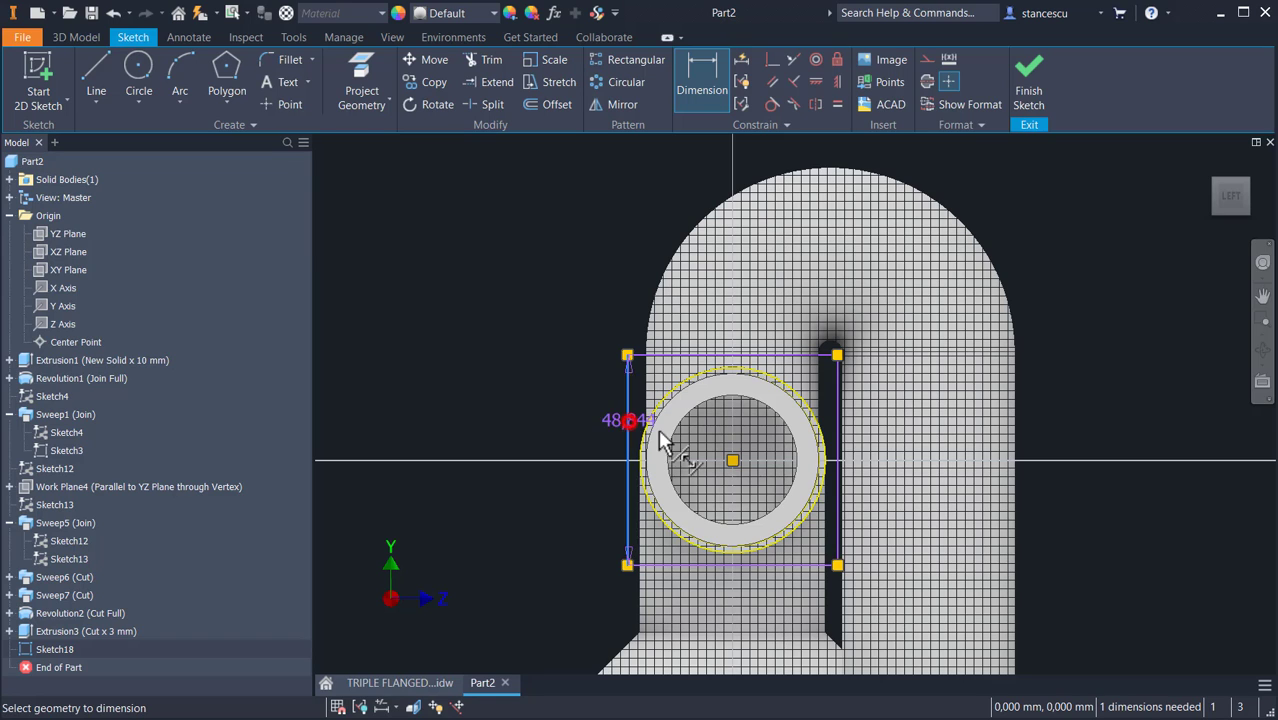
click(835, 420)
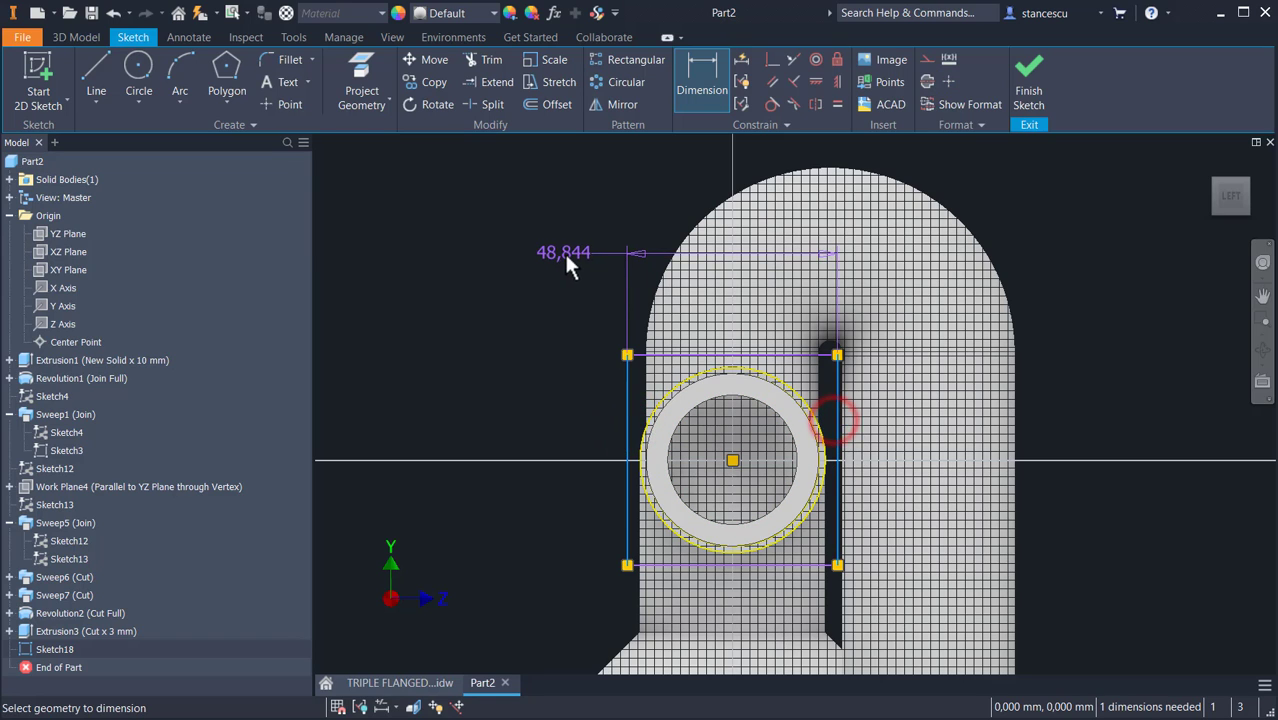
click(564, 258)
text(6)
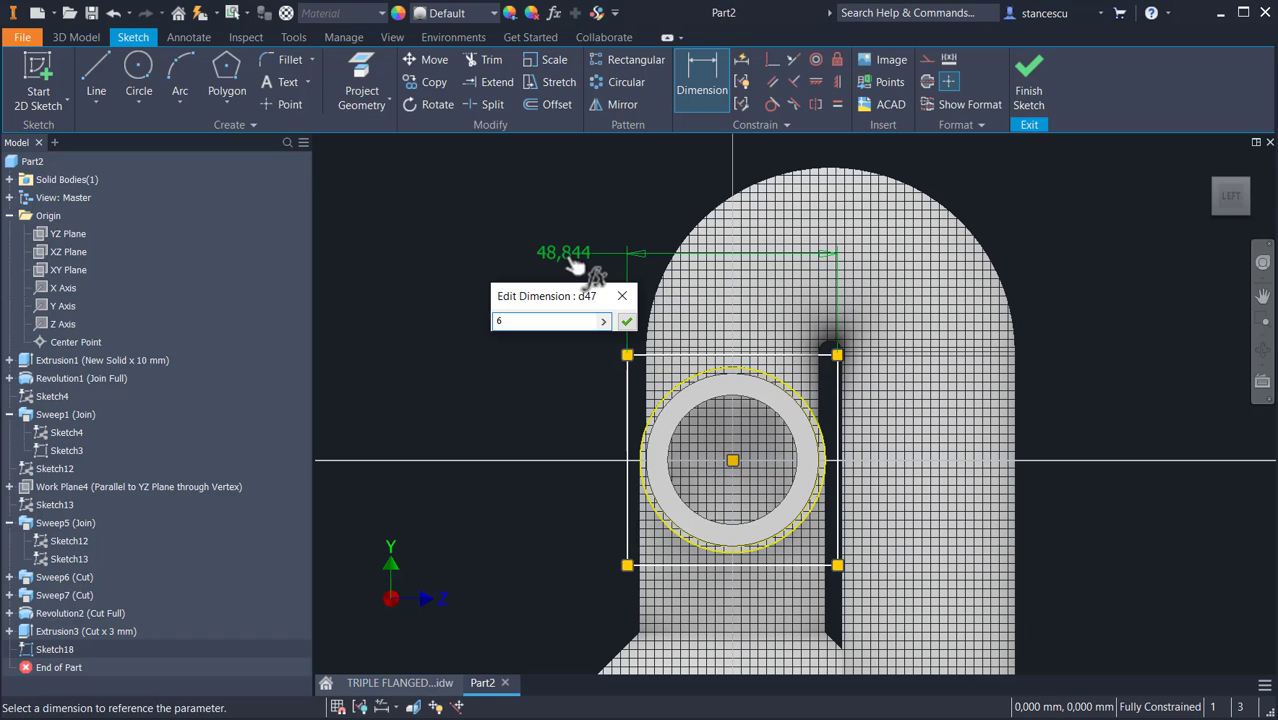
text(0)
key(Return)
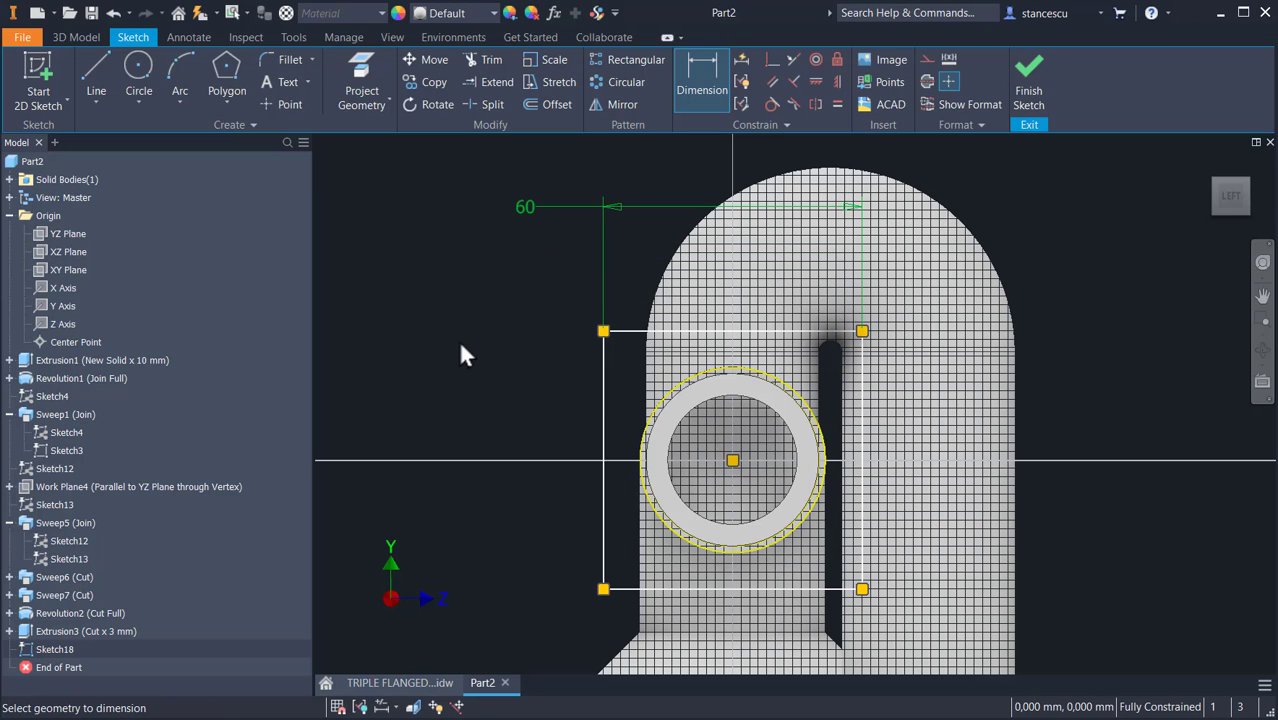
Step: Check the square flange in the drawing, finish the sketch in Part2, and extrude the profile around the pipe backwards by 11-3 mm, joined
click(405, 682)
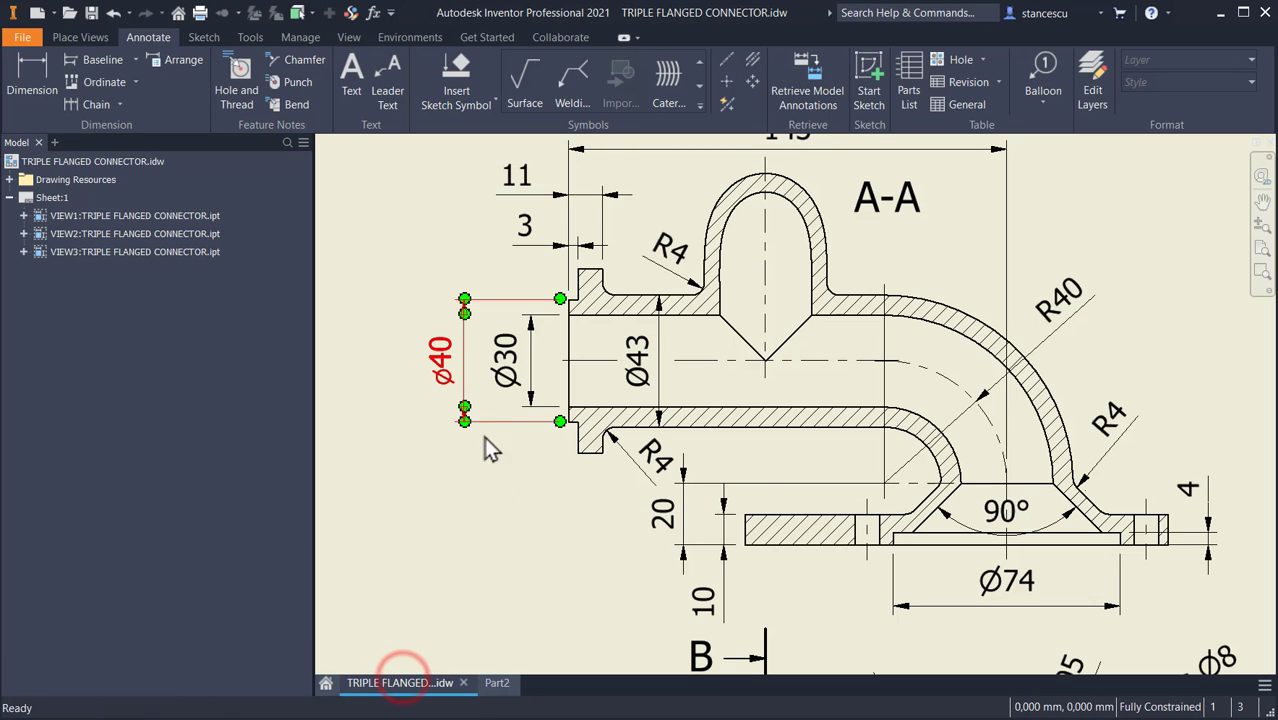
scroll(750, 475, down, 2)
middle_drag(911, 487, 682, 474)
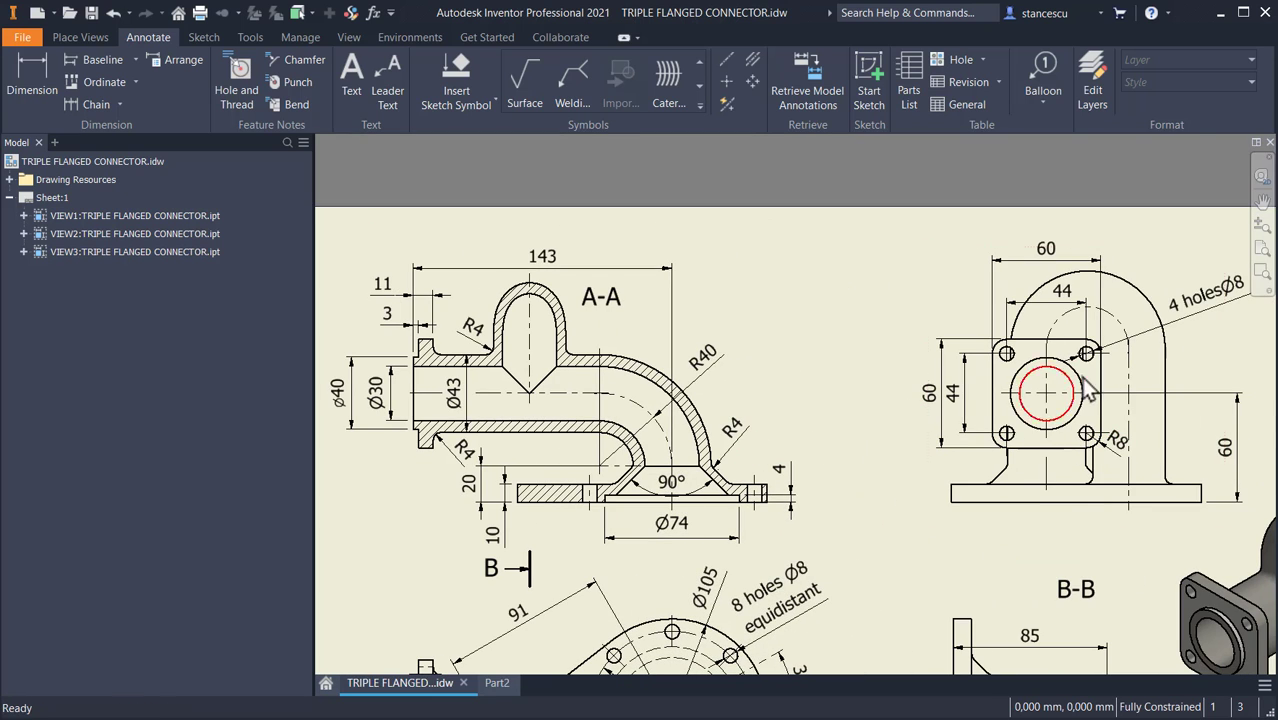
click(496, 683)
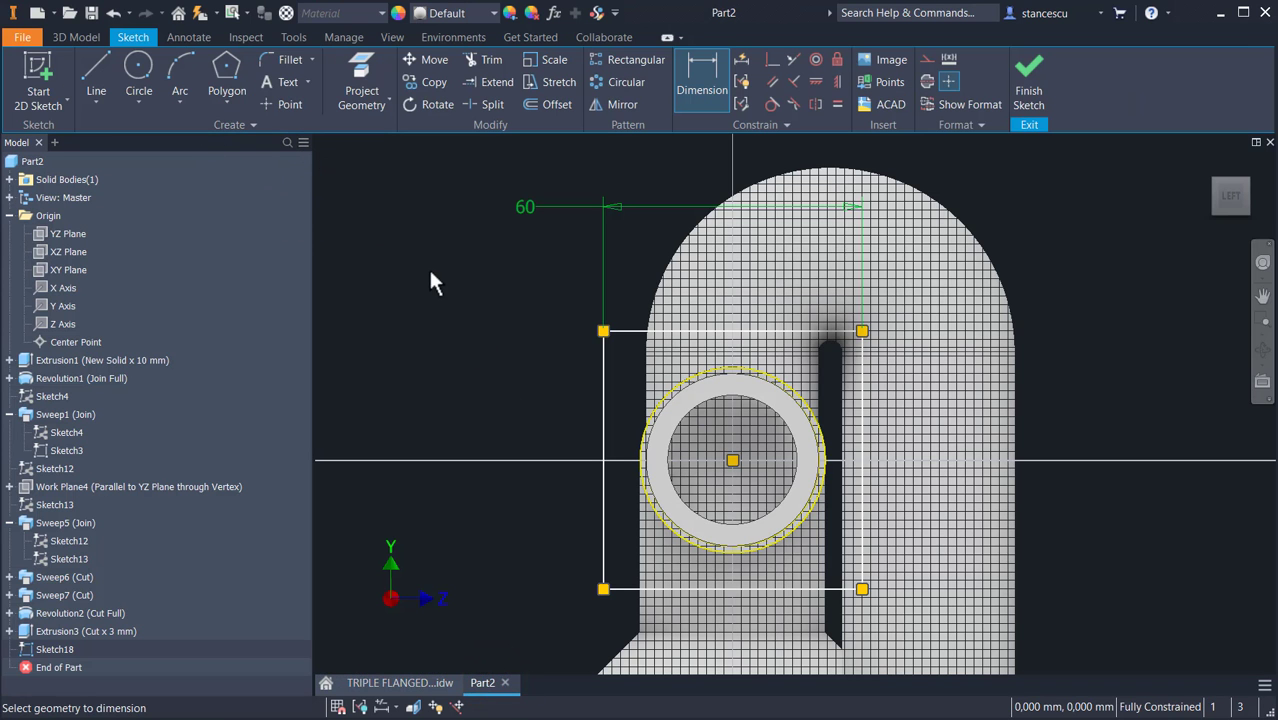
click(1029, 80)
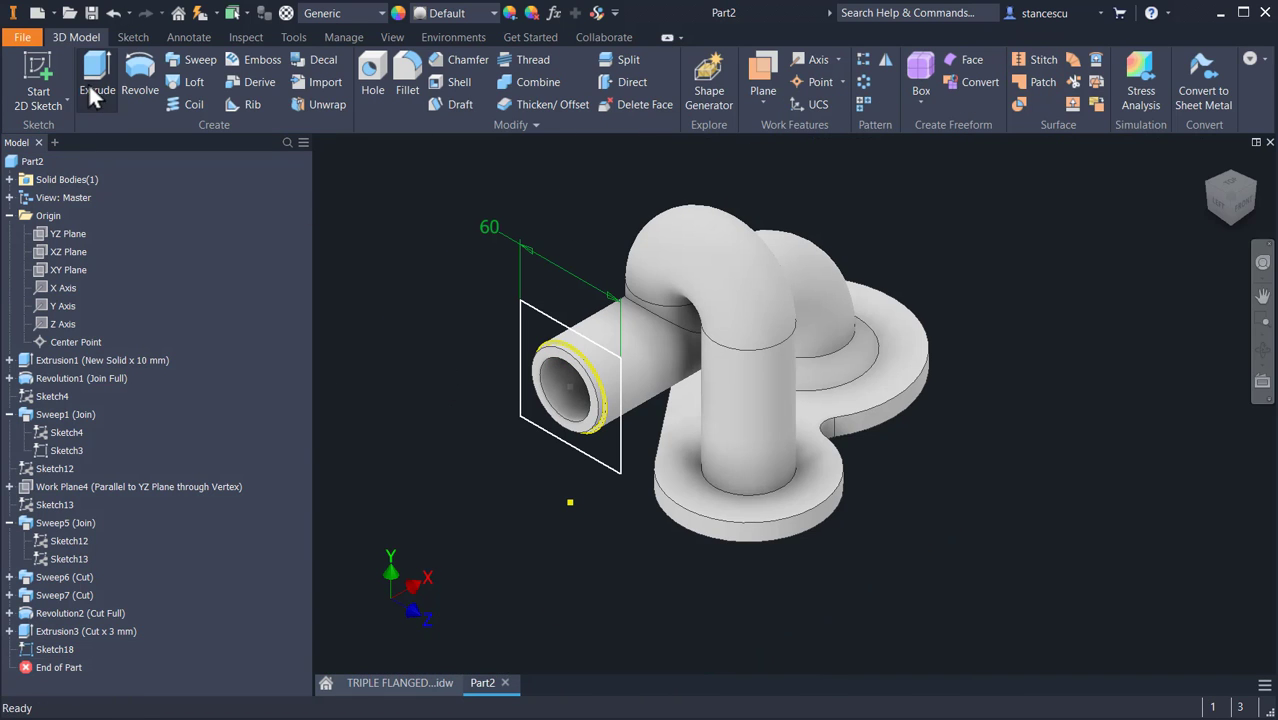
click(530, 319)
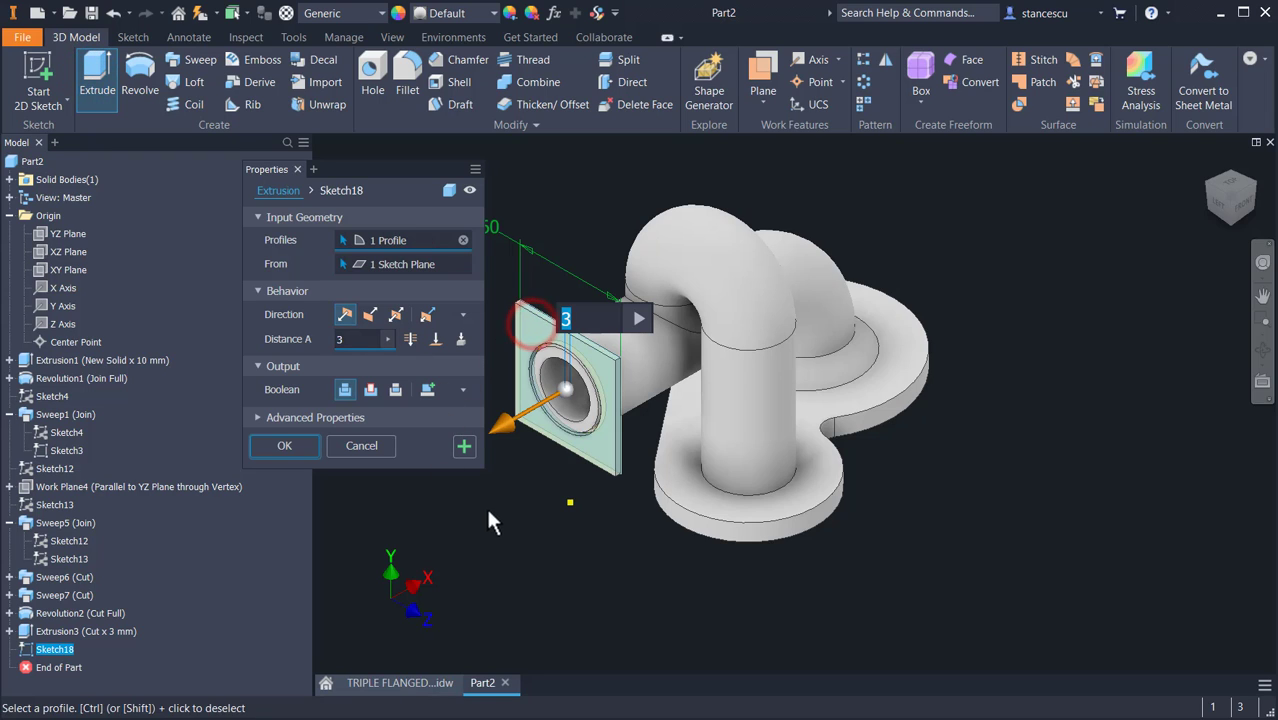
click(369, 318)
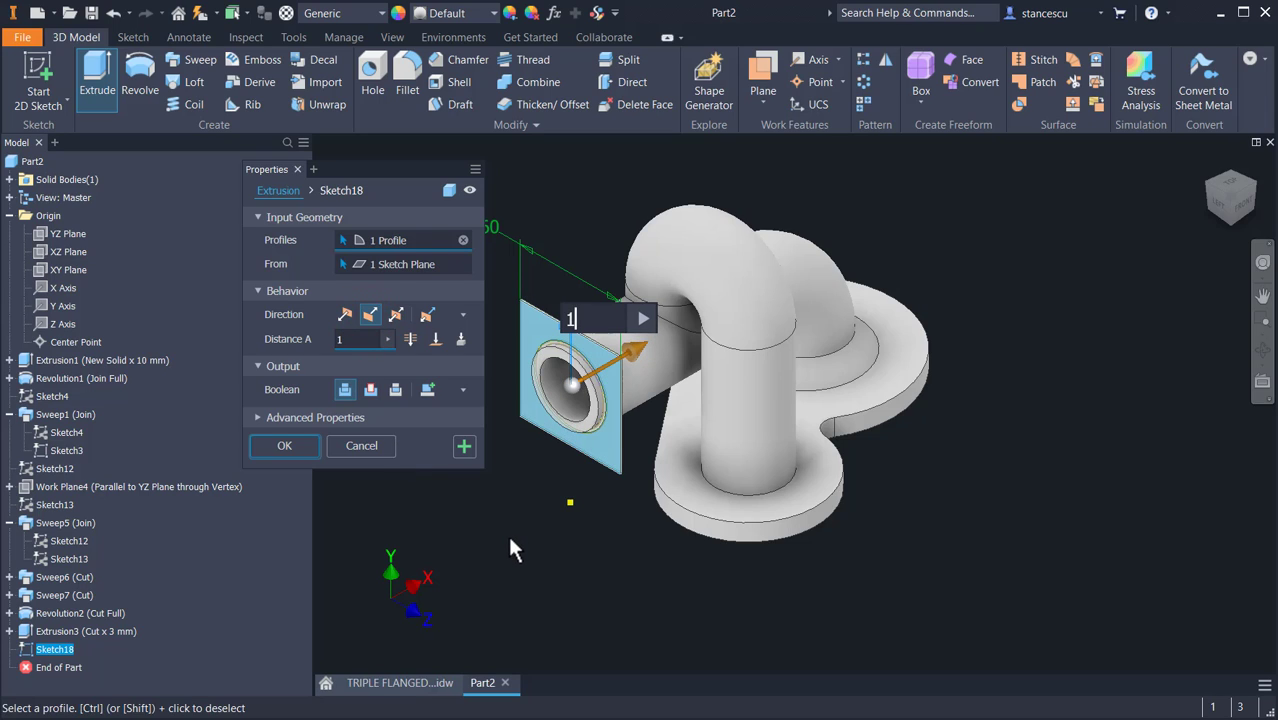
text(1-3)
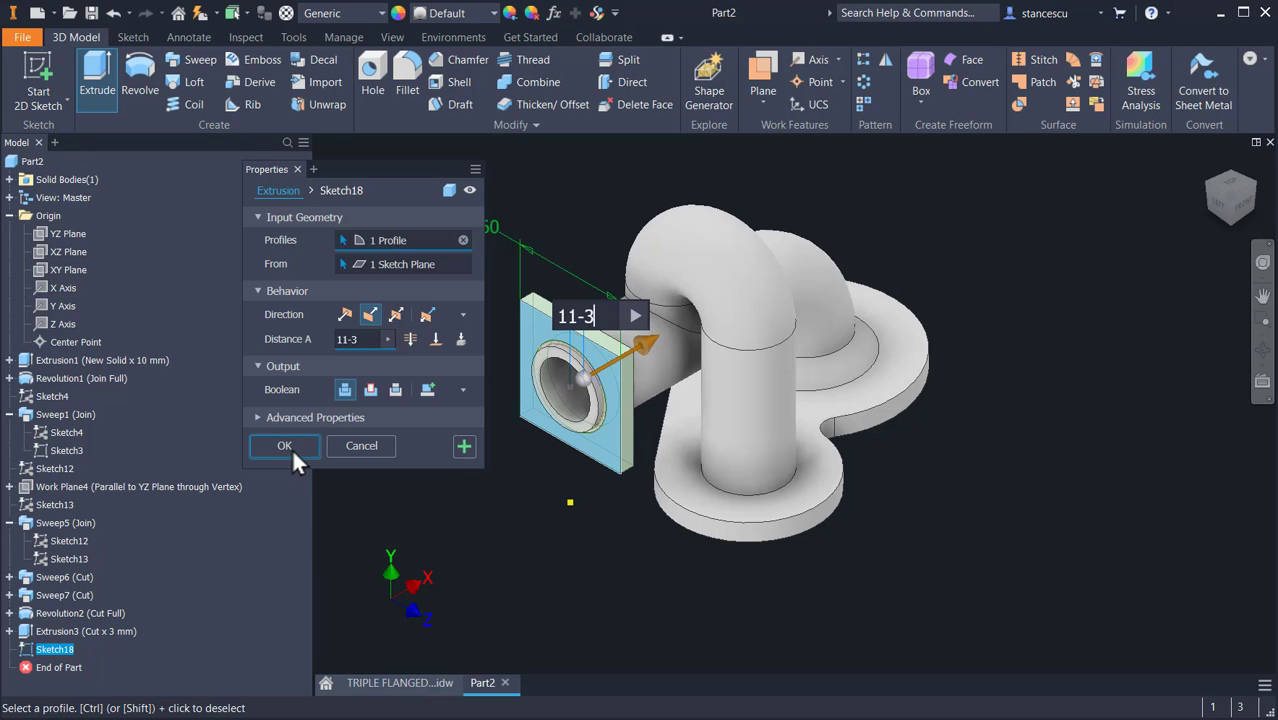
click(286, 446)
Step: Fillet the four corner edges of the square flange with an 8 mm radius
scroll(690, 360, up, 5)
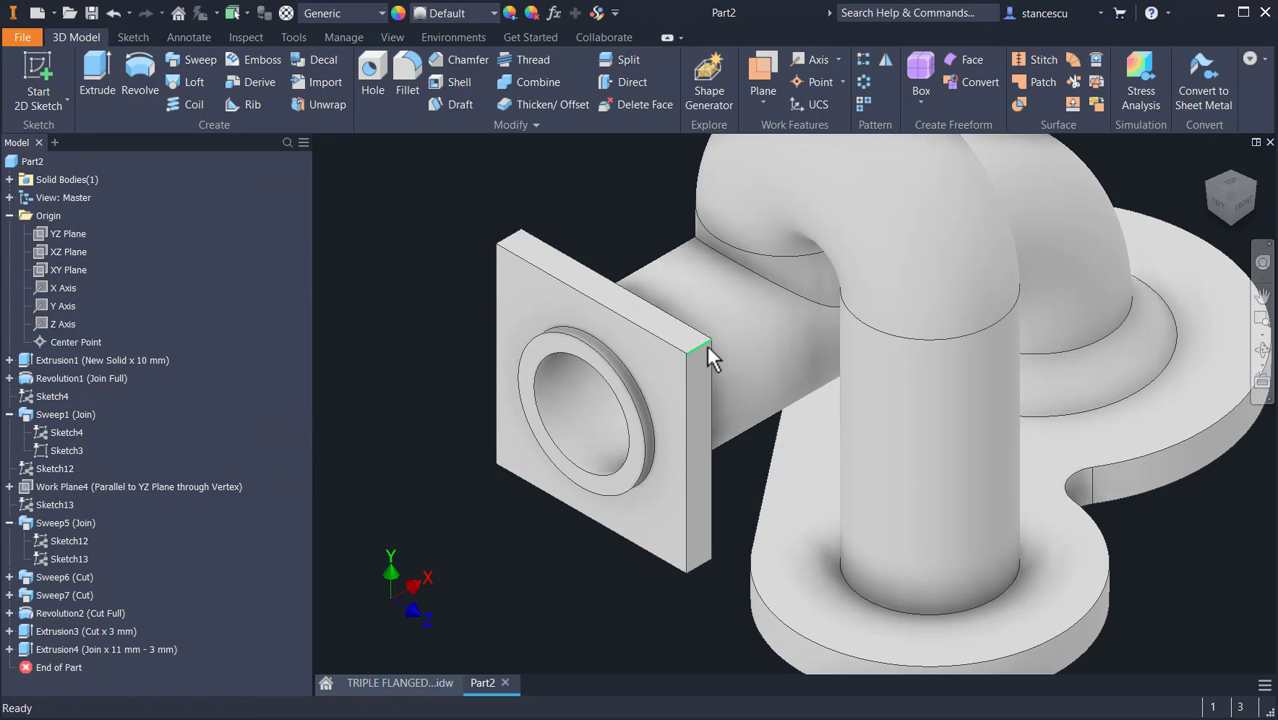
click(706, 346)
key(f)
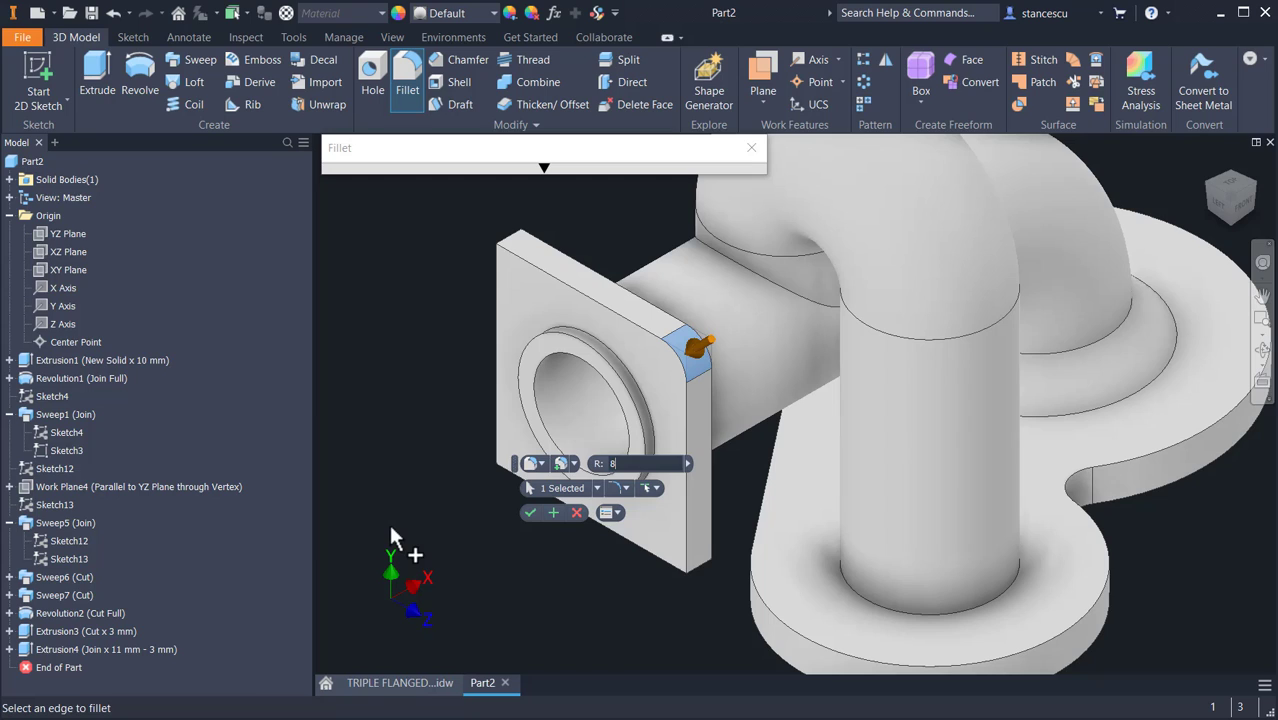
click(519, 243)
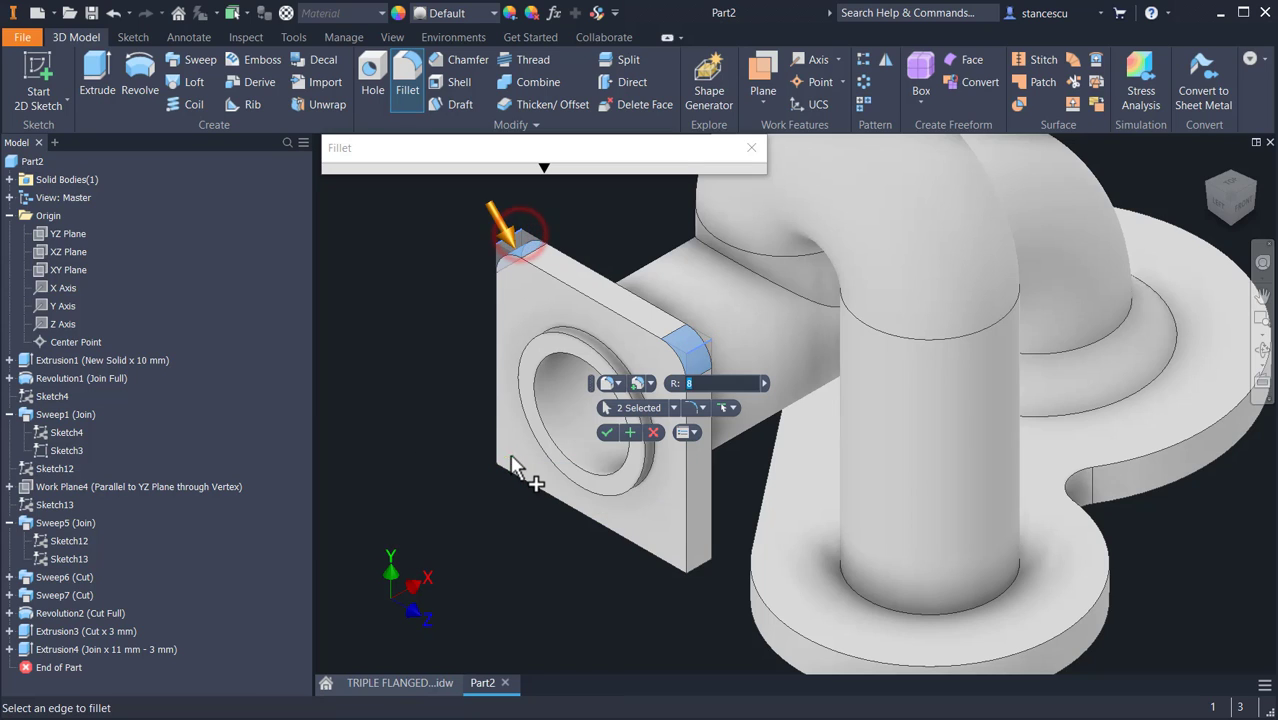
click(507, 456)
click(700, 565)
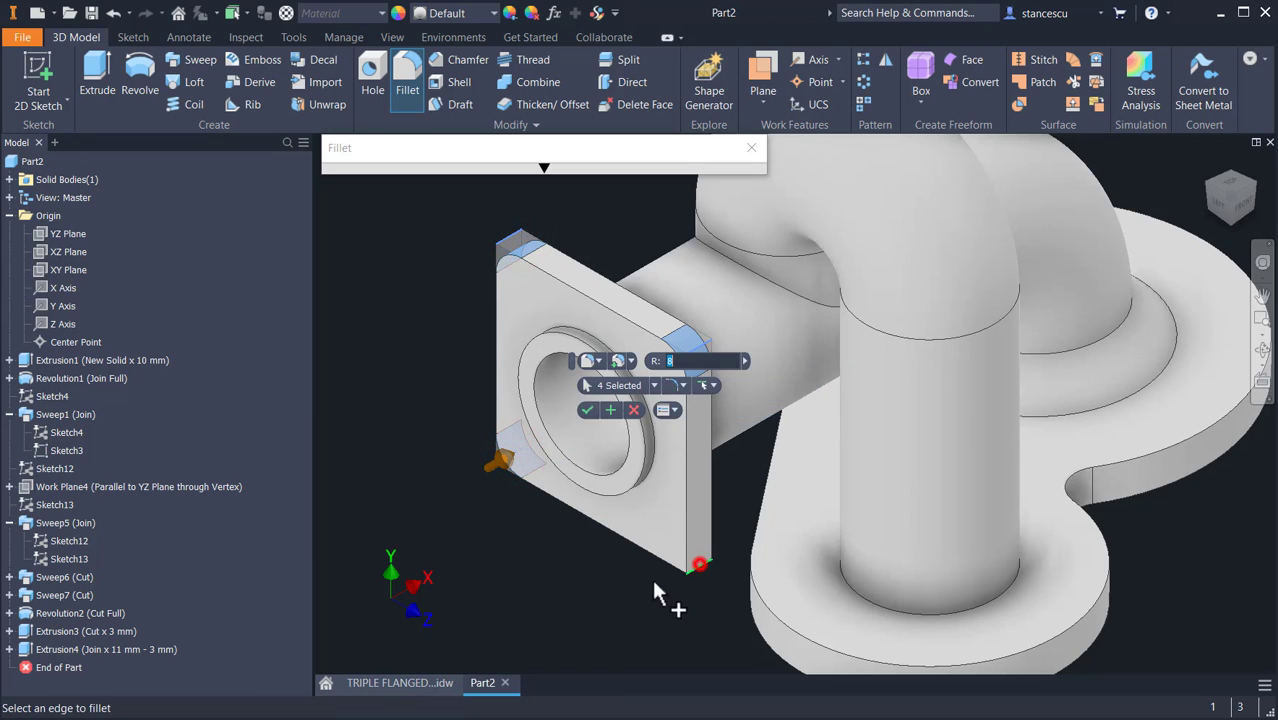
click(587, 410)
Step: Create a sketch on the square flange's front face that projects its outline and corner arc centres, and finish it
click(651, 522)
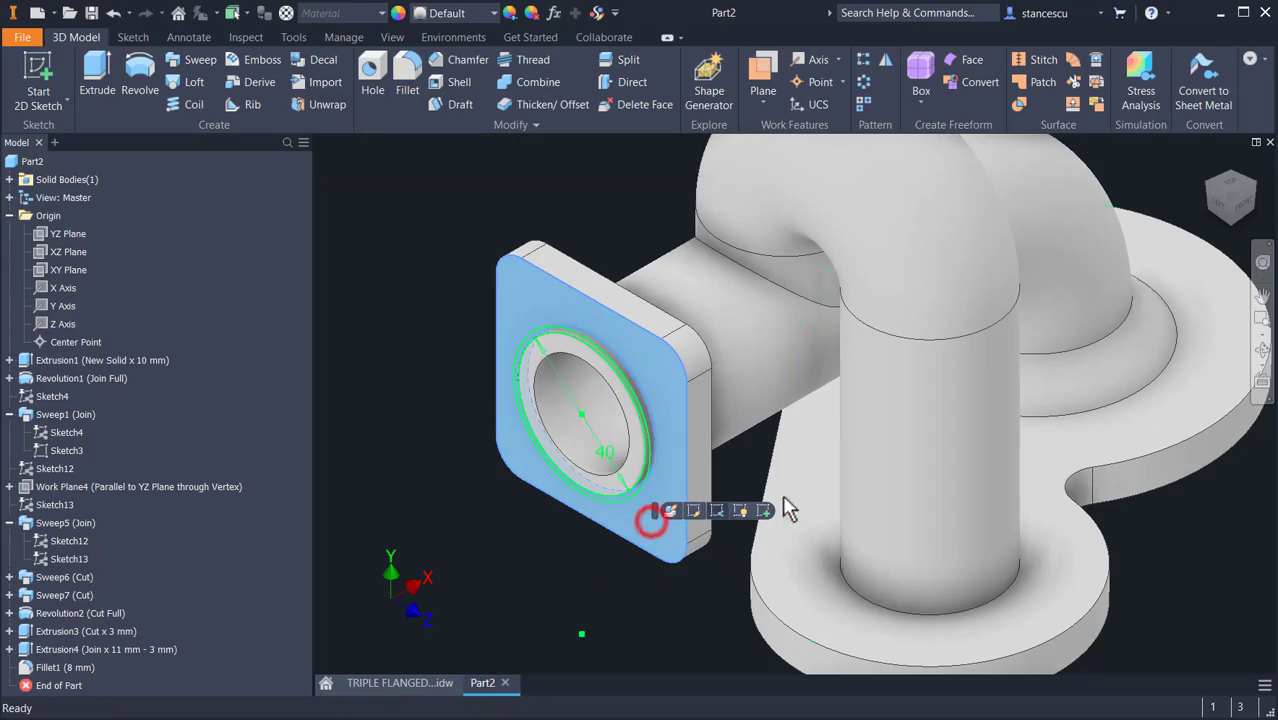
click(763, 514)
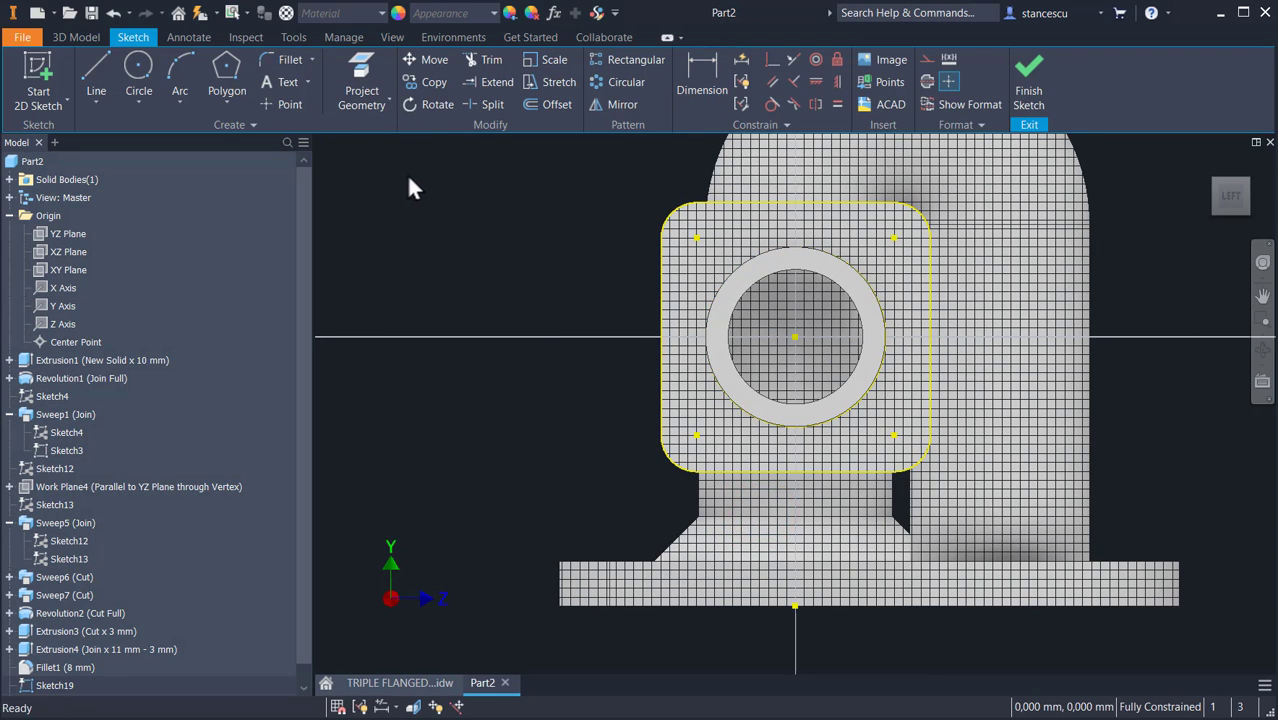
click(1031, 90)
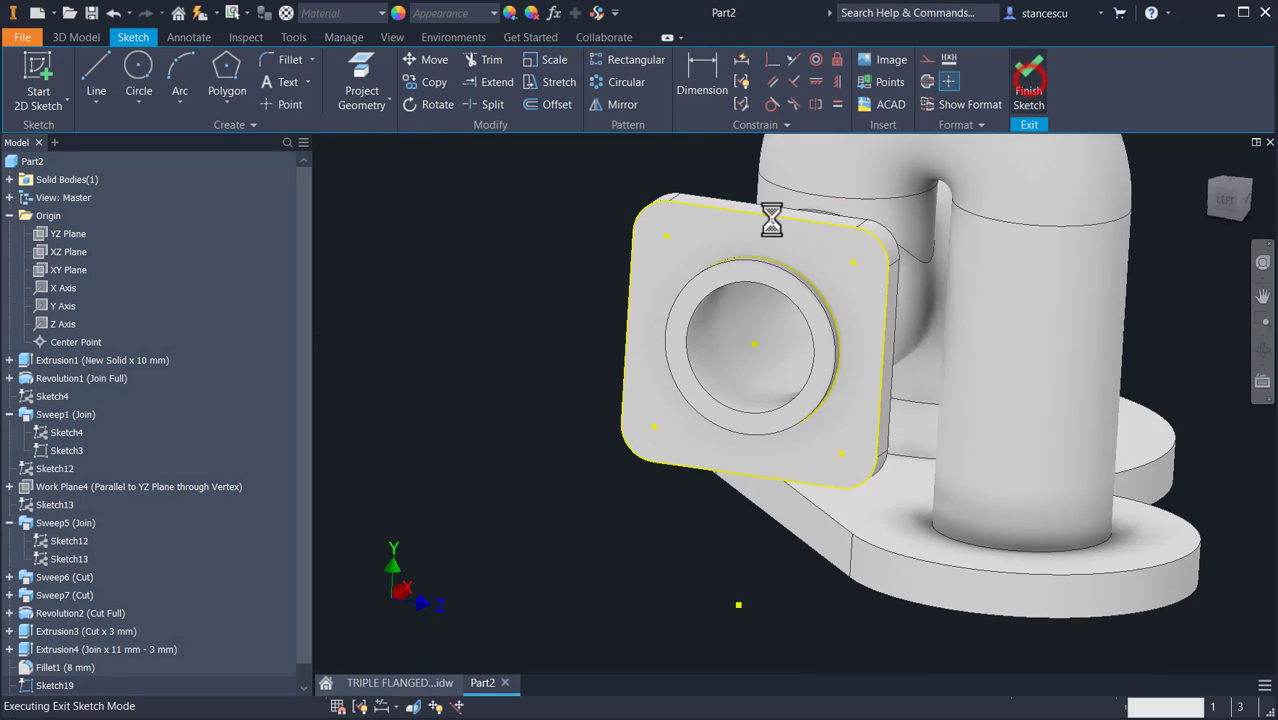
Step: Cut simple 8 mm holes at the square flange's four corner points, terminating them at the flange's rear face
click(384, 92)
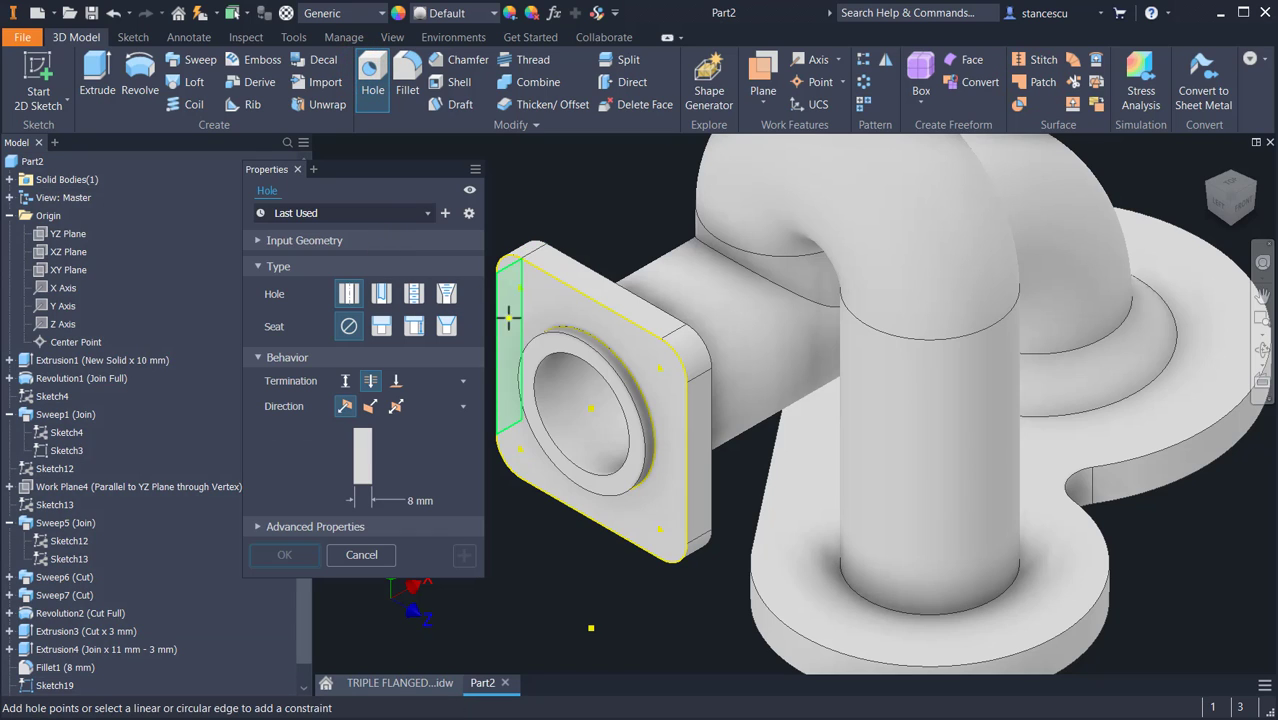
click(521, 290)
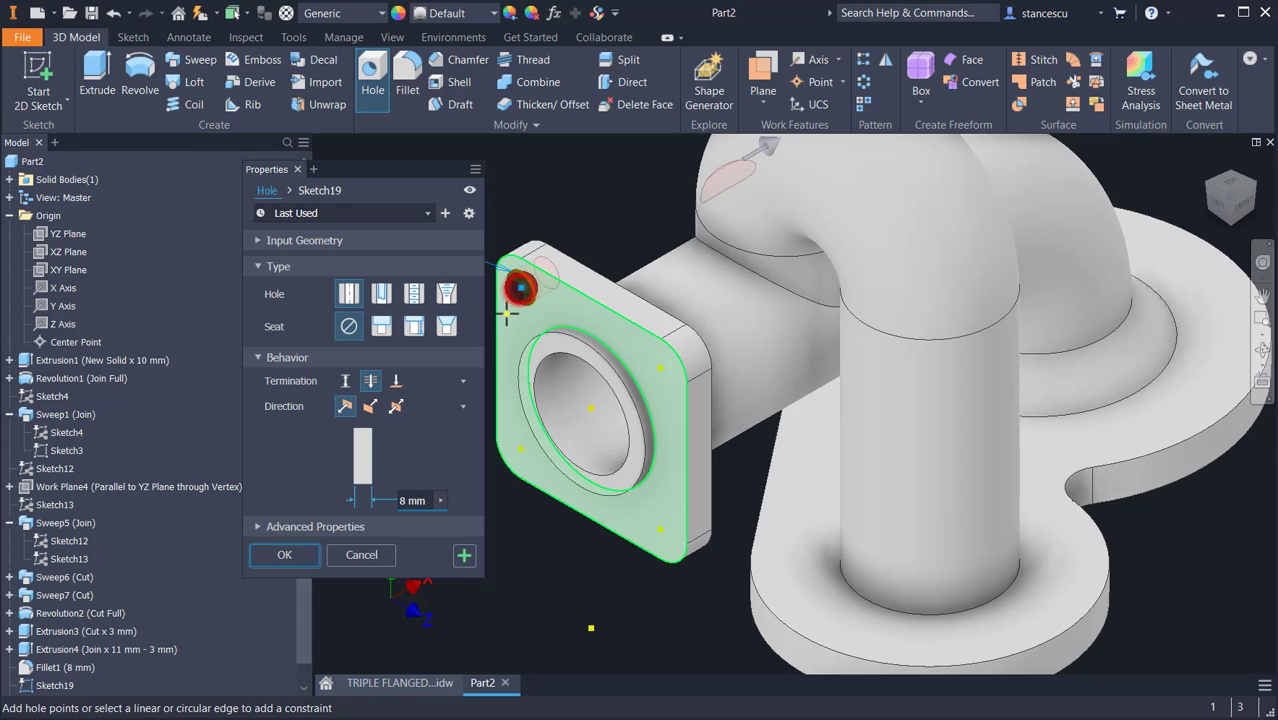
middle_drag(747, 228, 875, 380)
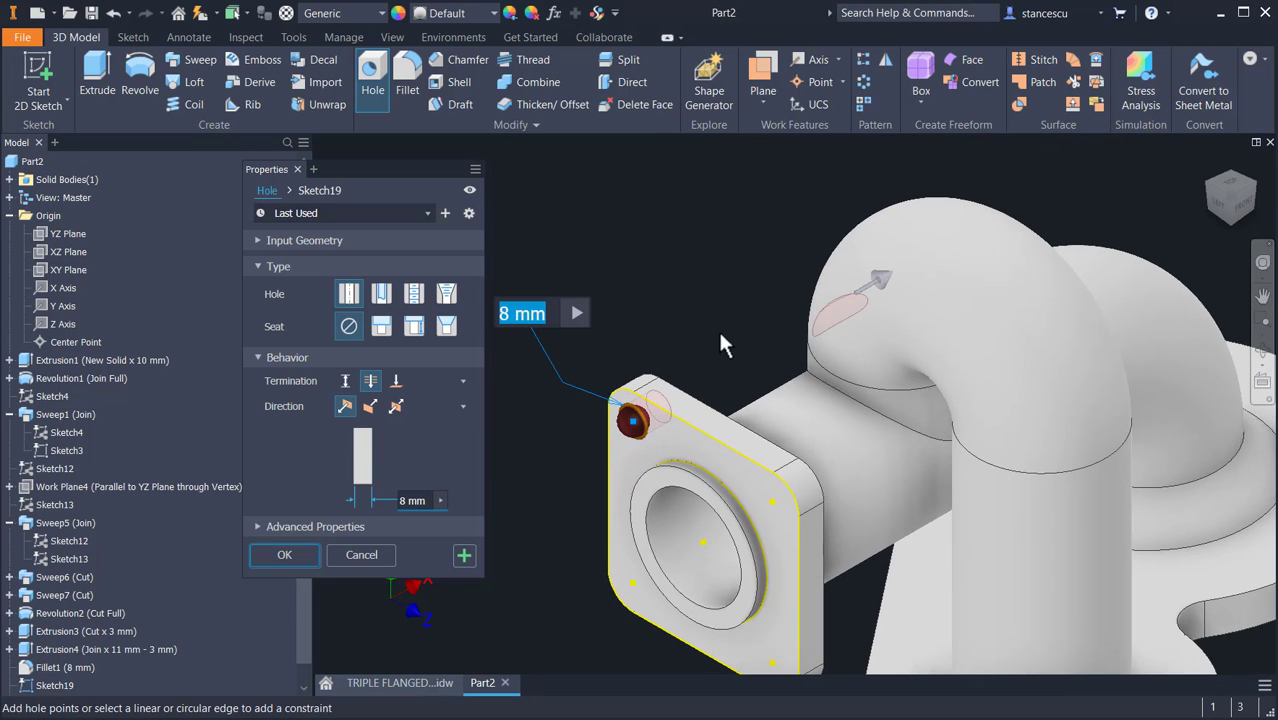
click(395, 380)
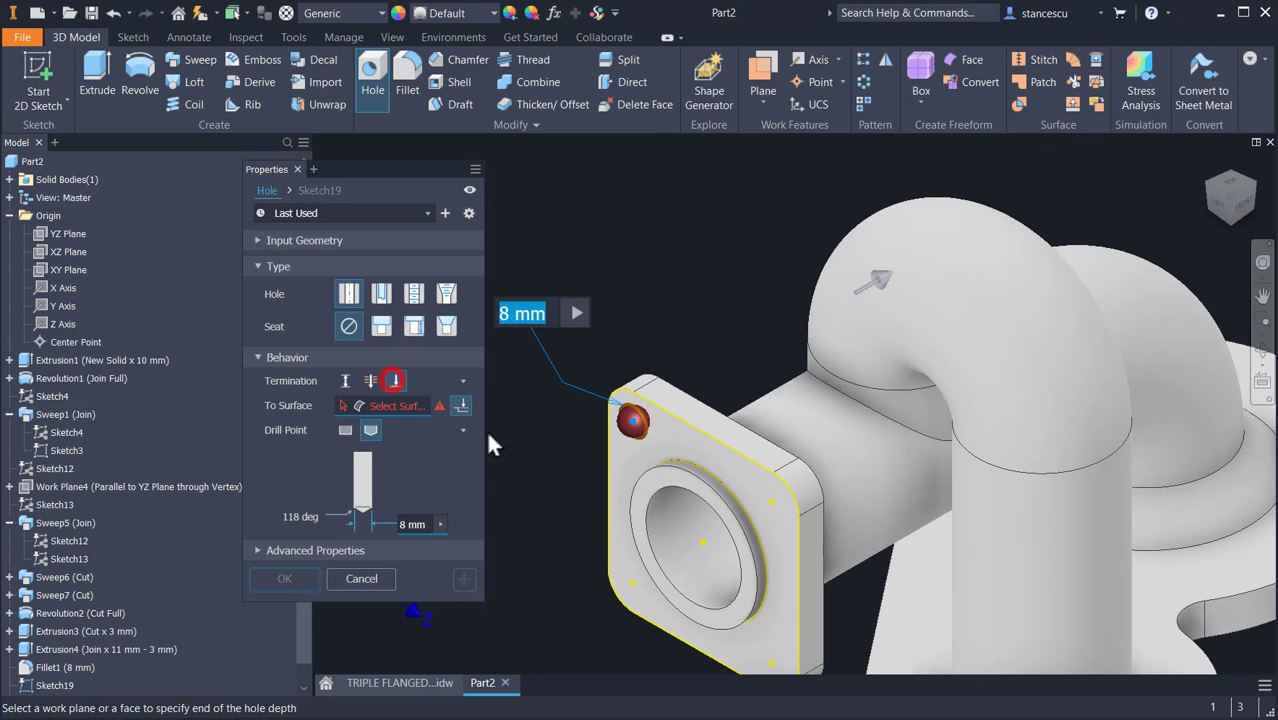
shift+middle_drag(583, 527, 605, 492)
click(625, 420)
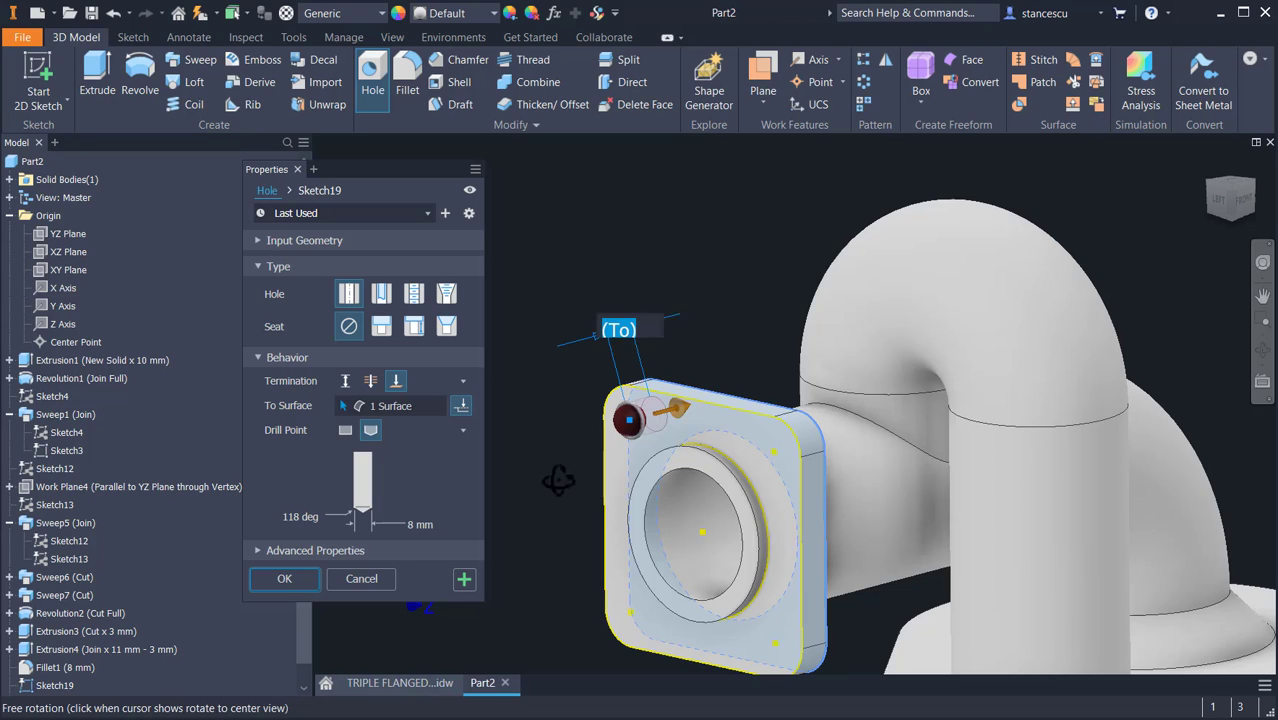
click(776, 457)
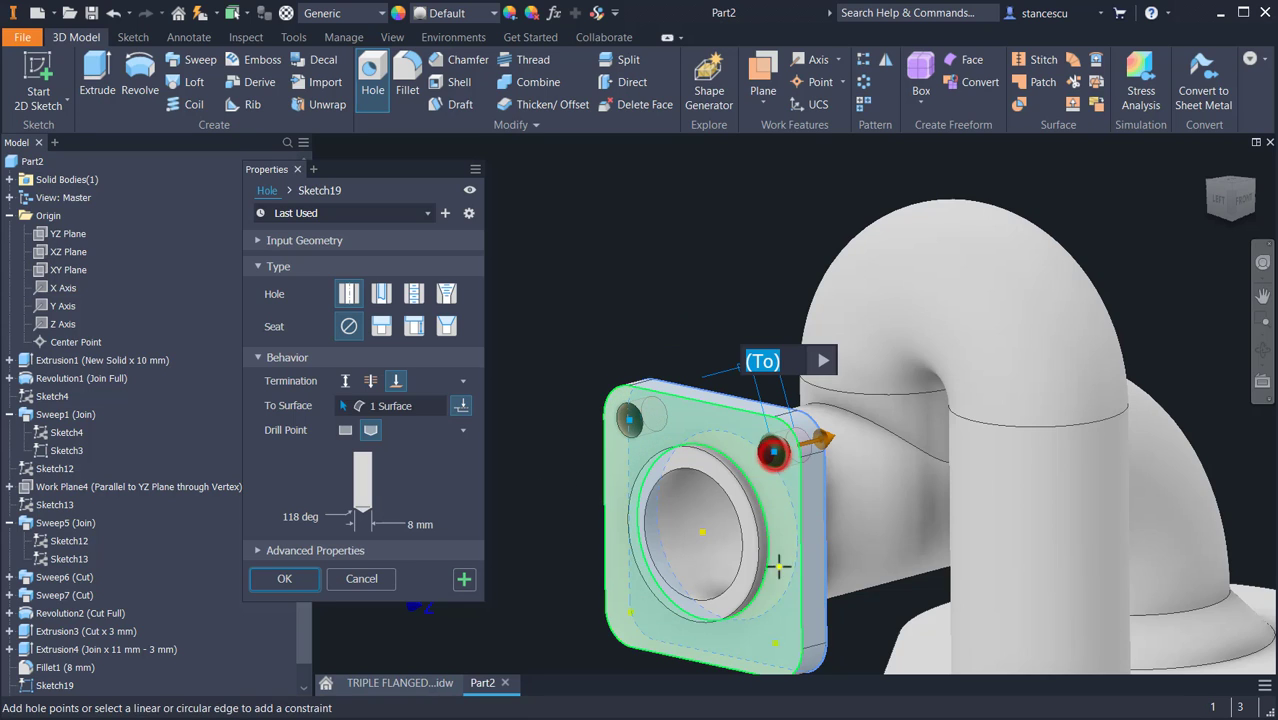
click(777, 650)
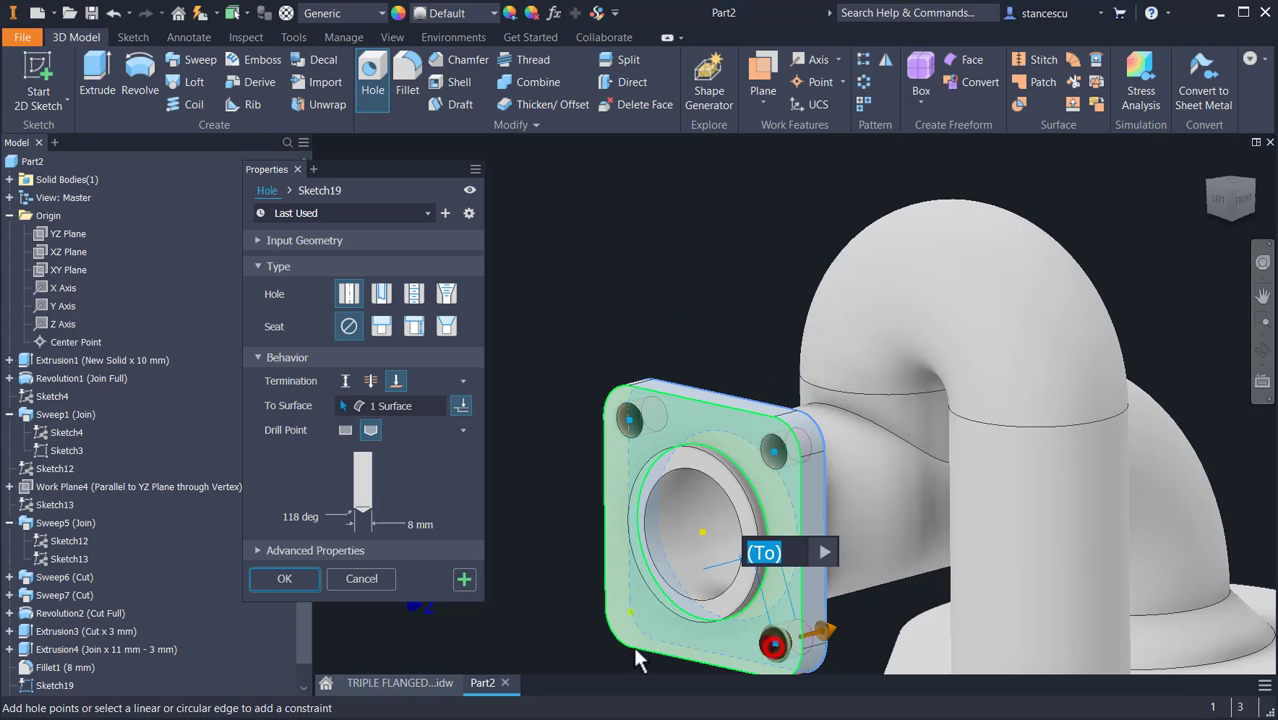
click(633, 614)
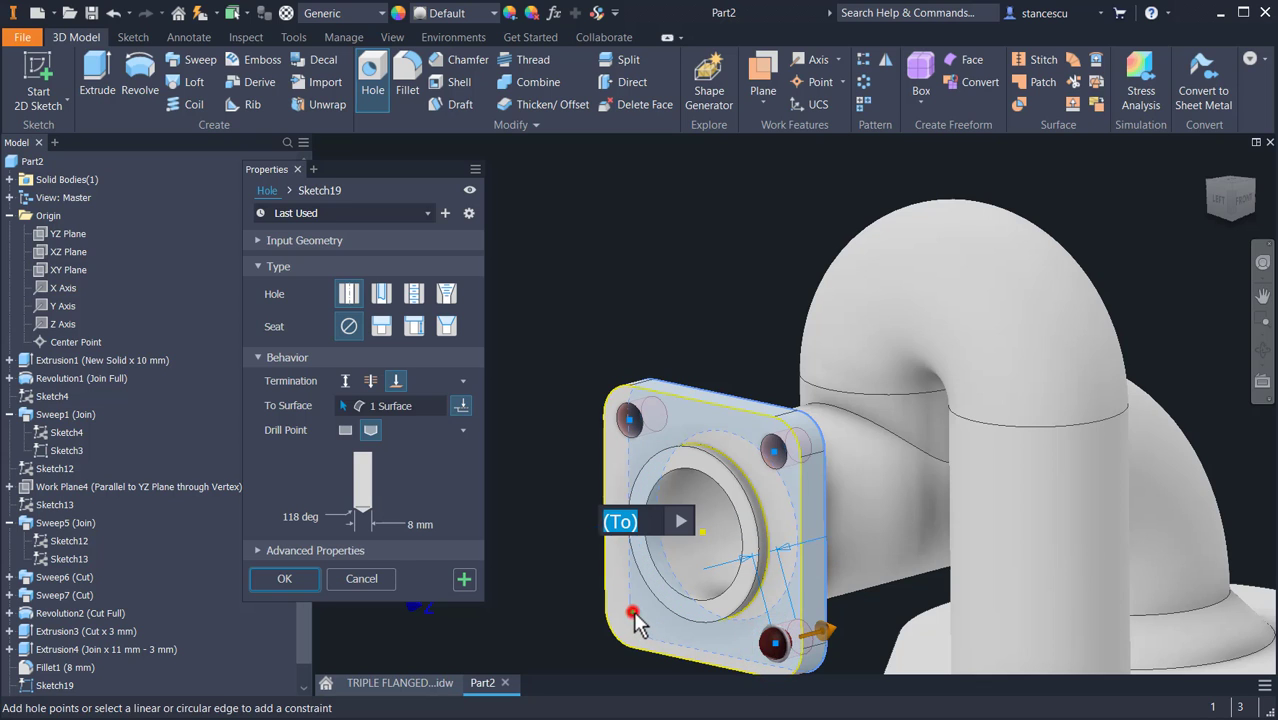
click(304, 574)
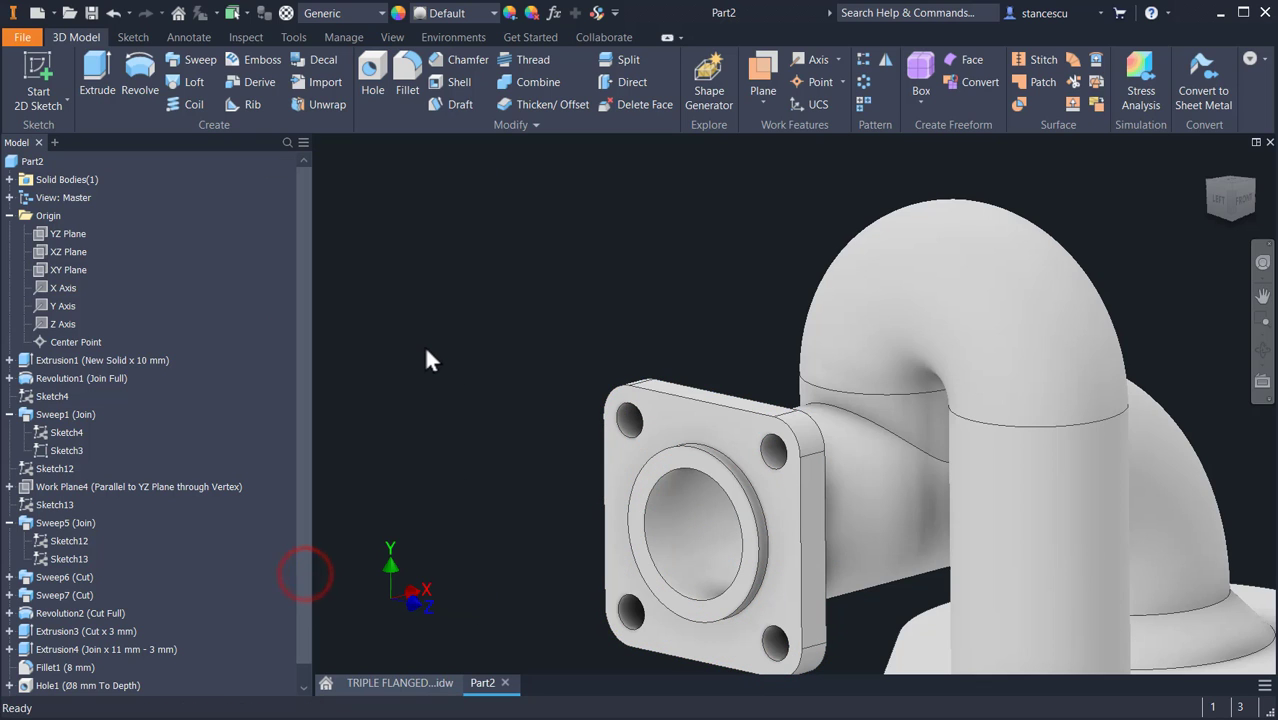
Step: Check the base flange's hole patterns in the drawing's plan view, and create a sketch on the base flange's upper face in Part2
key(F6)
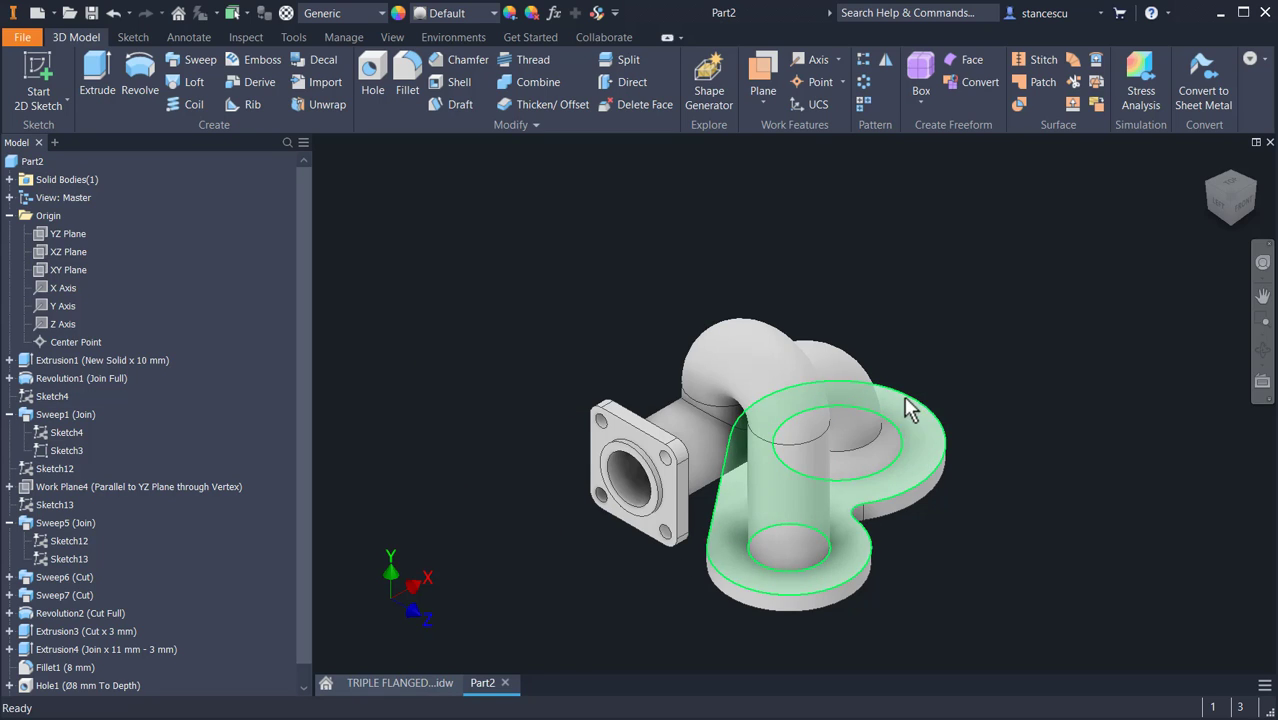
click(390, 683)
middle_drag(879, 479, 884, 186)
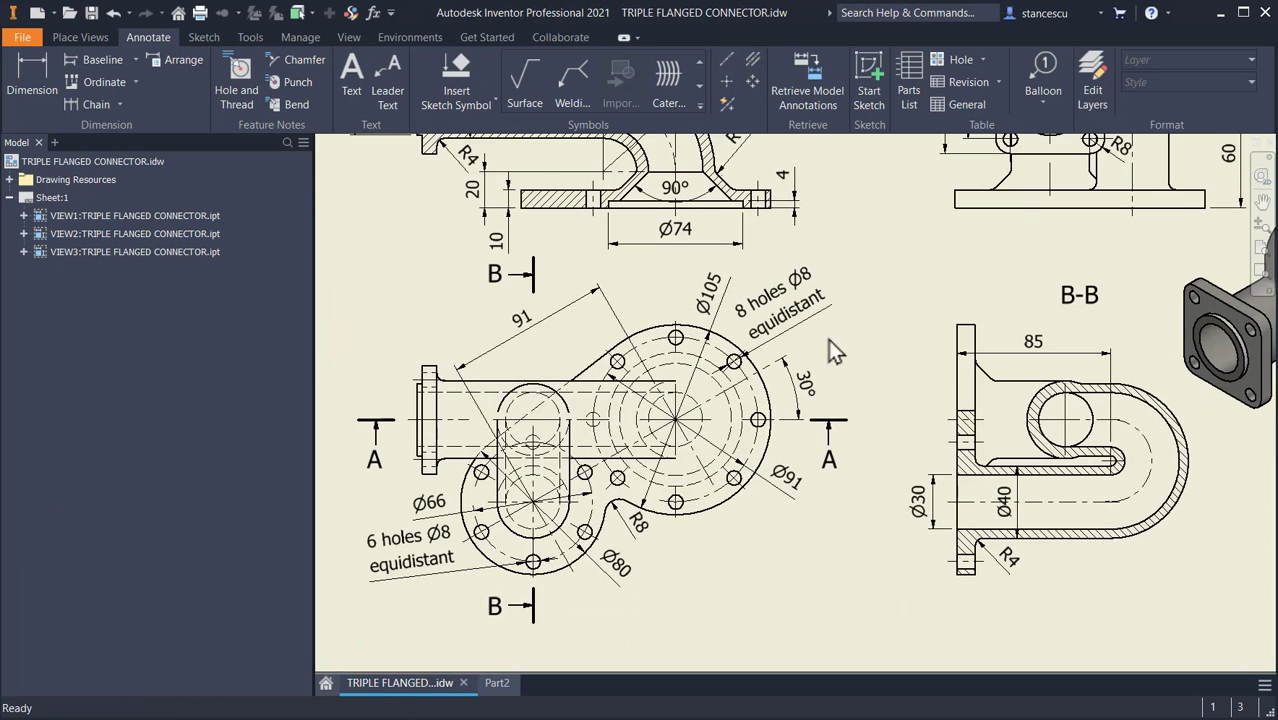
middle_drag(737, 483, 828, 489)
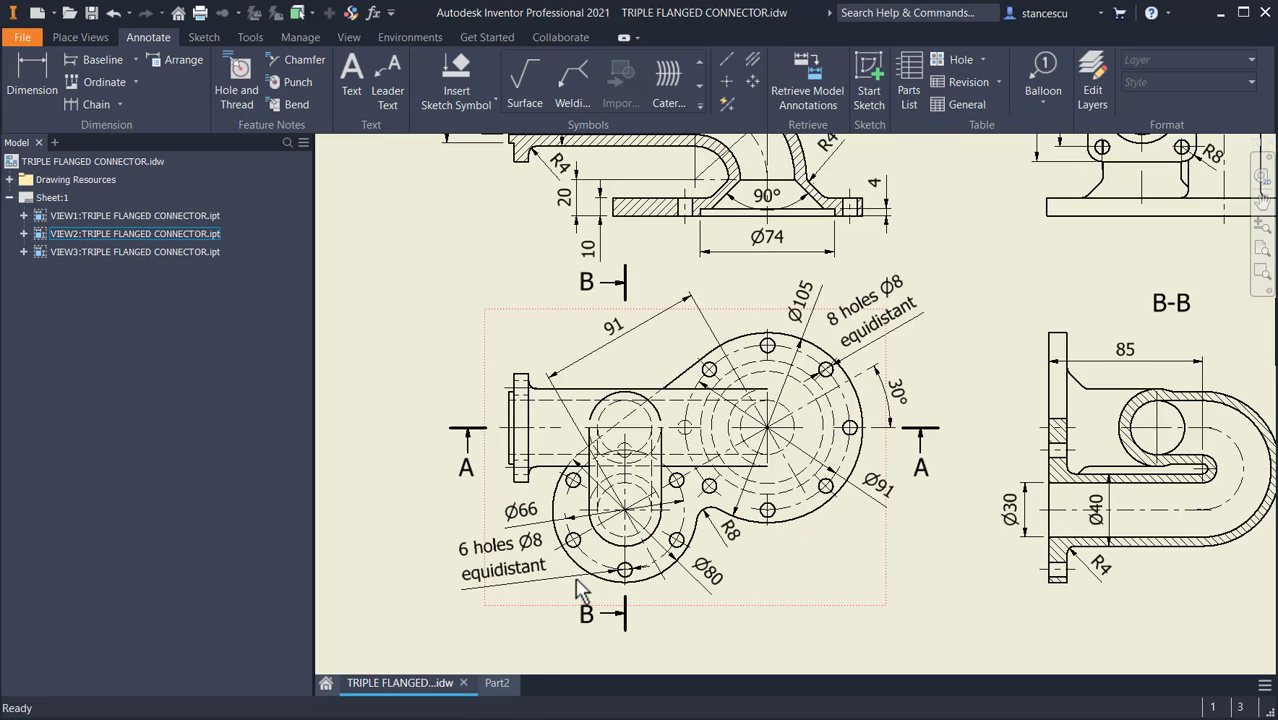
click(495, 683)
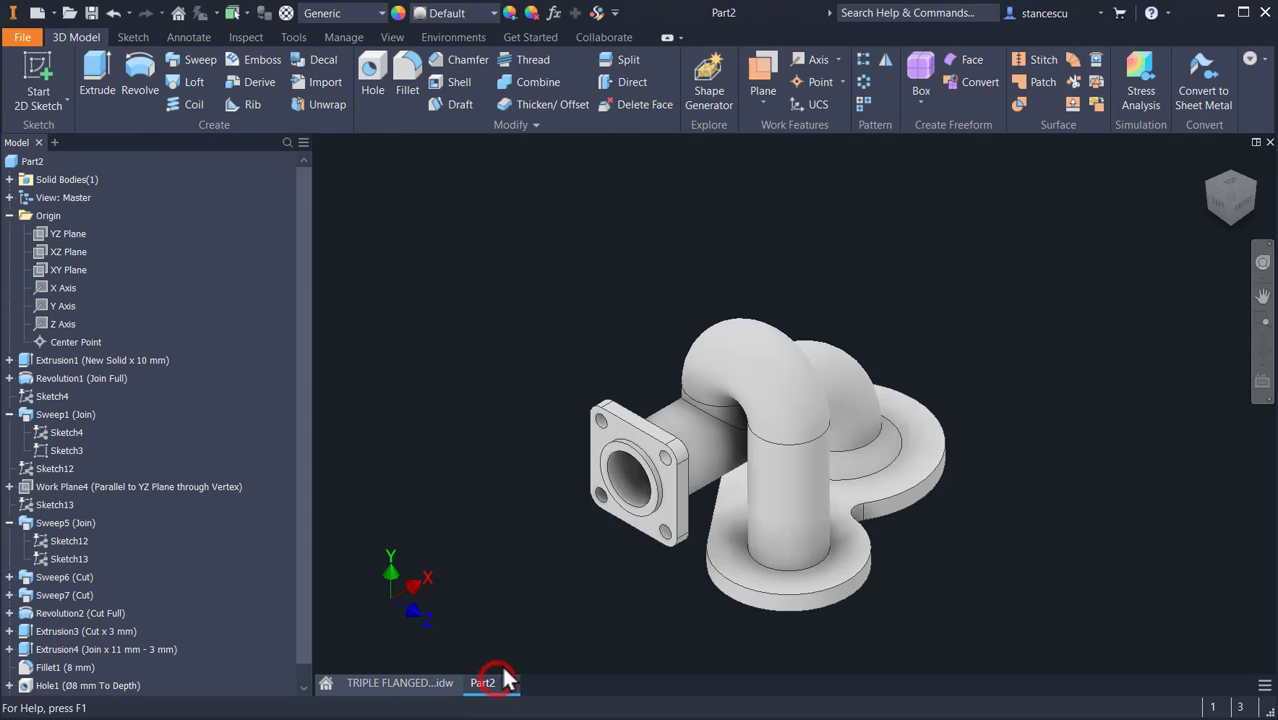
click(930, 443)
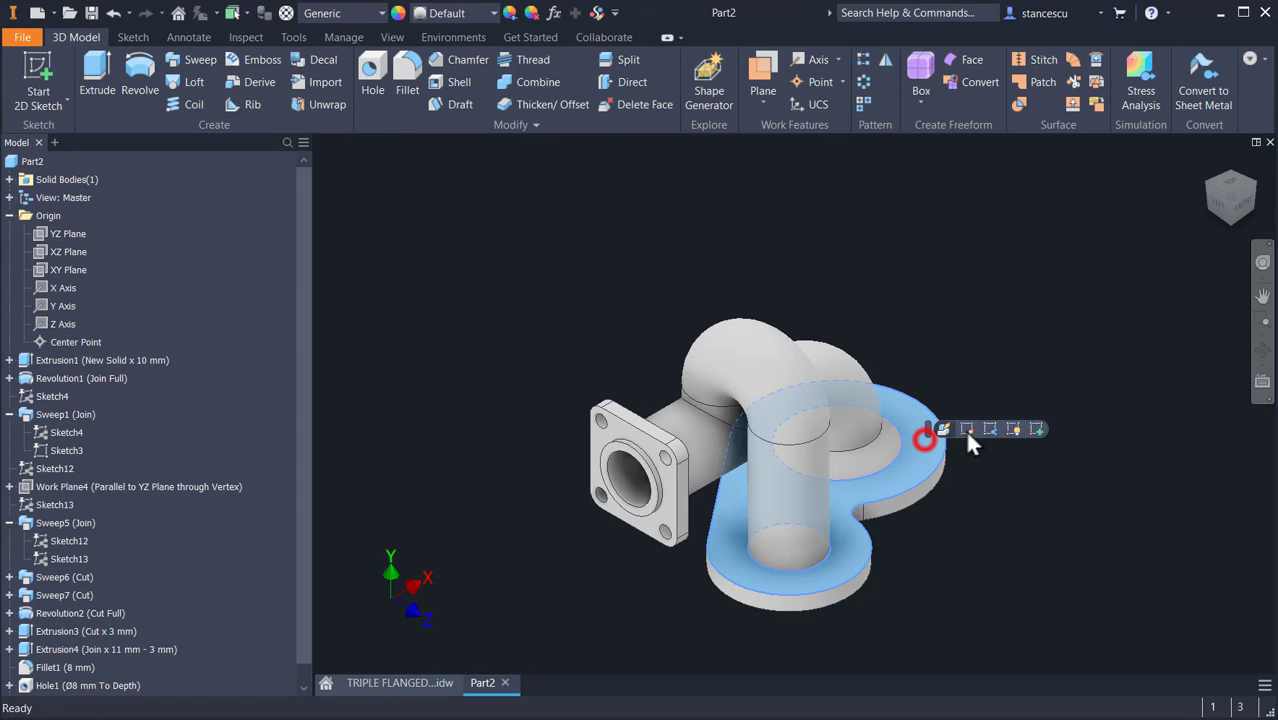
click(1033, 425)
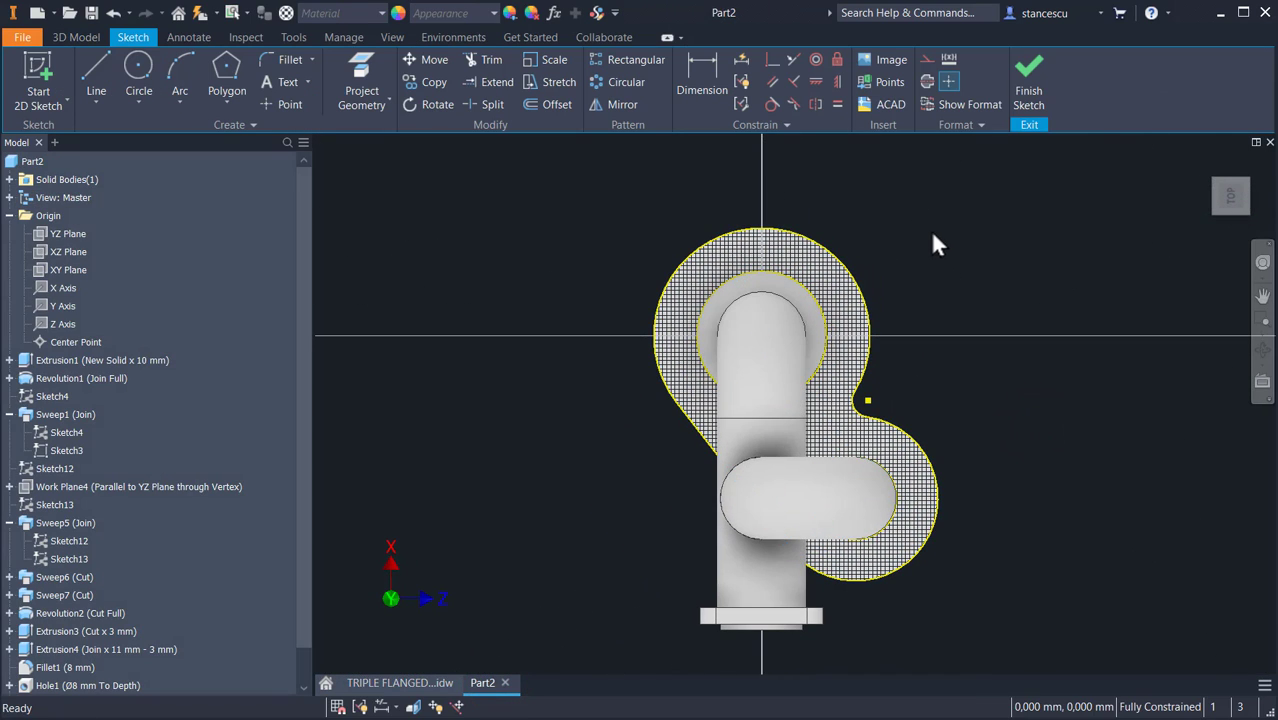
Step: Compare the large flange's bolt circle in the drawing with the sketch, and place a sketch point just outside the large flange's edge
click(400, 683)
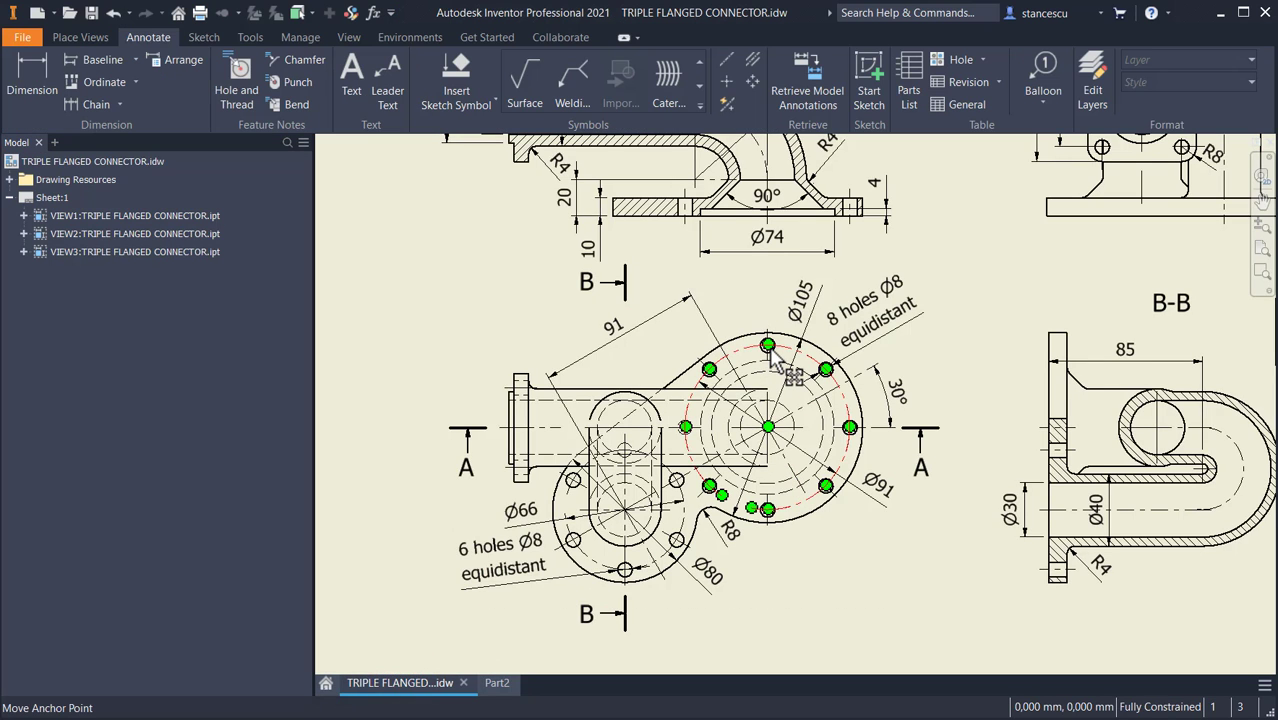
click(490, 683)
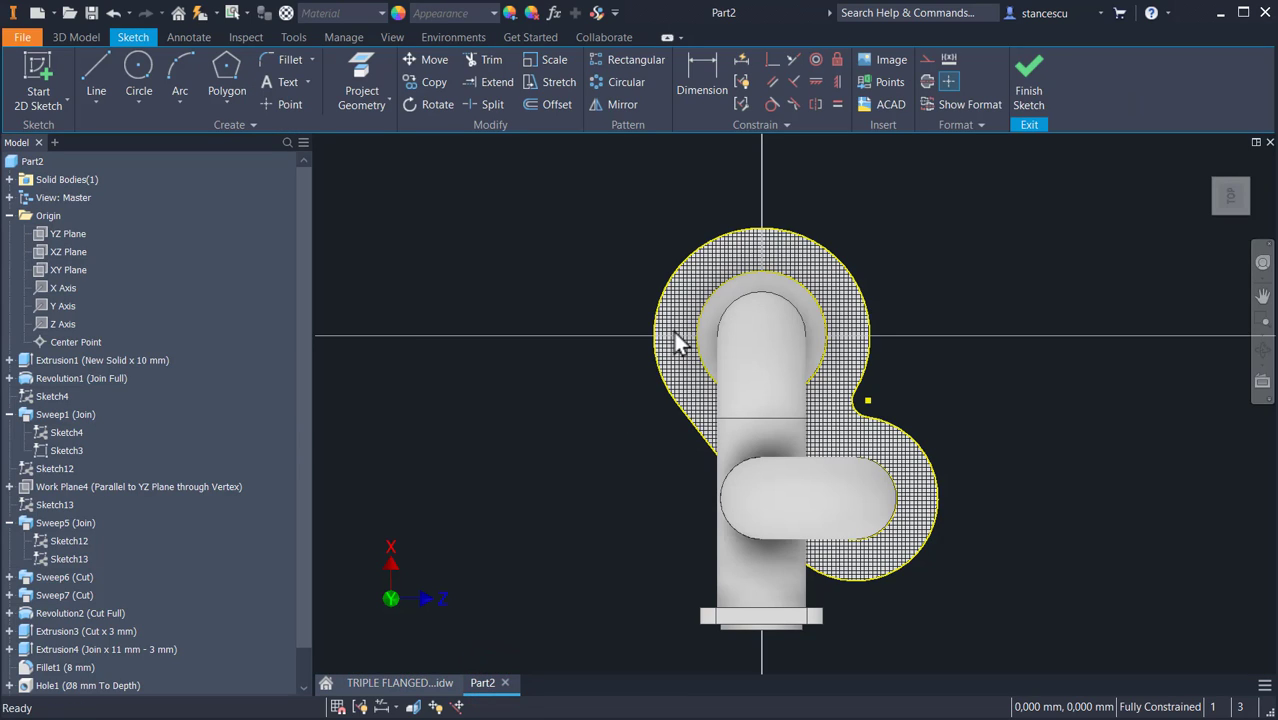
click(421, 684)
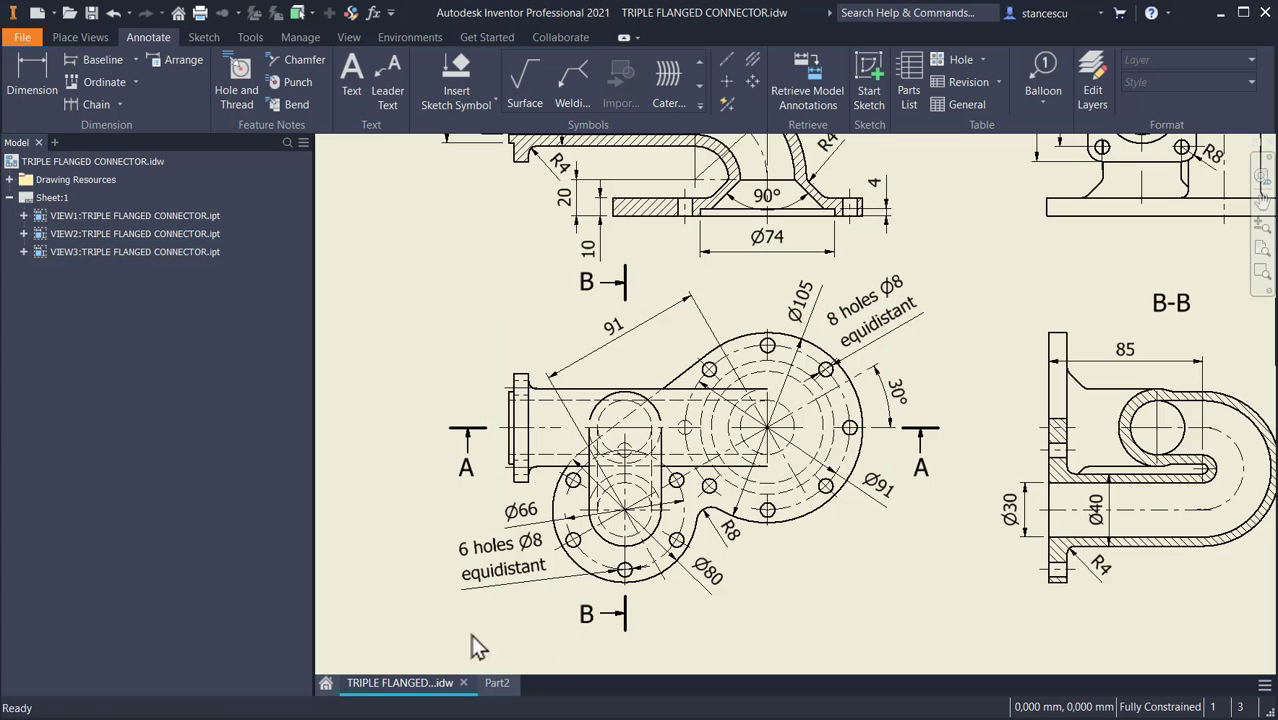
click(500, 685)
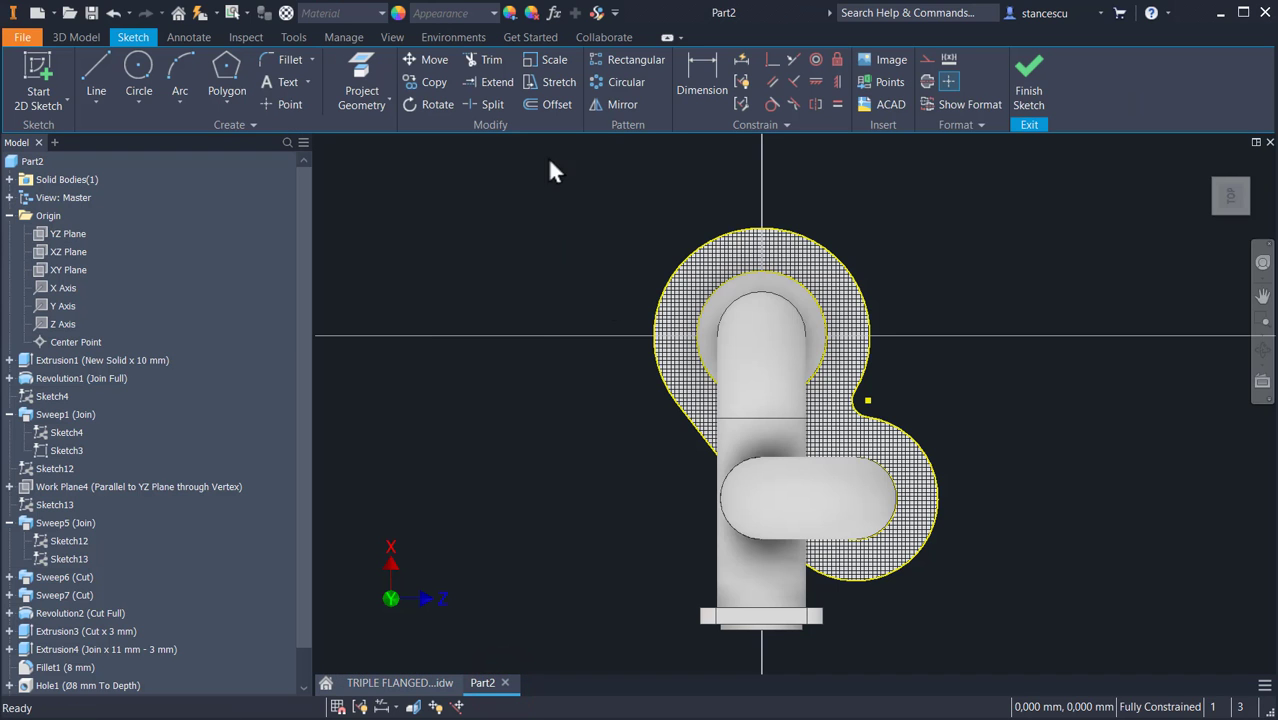
click(278, 104)
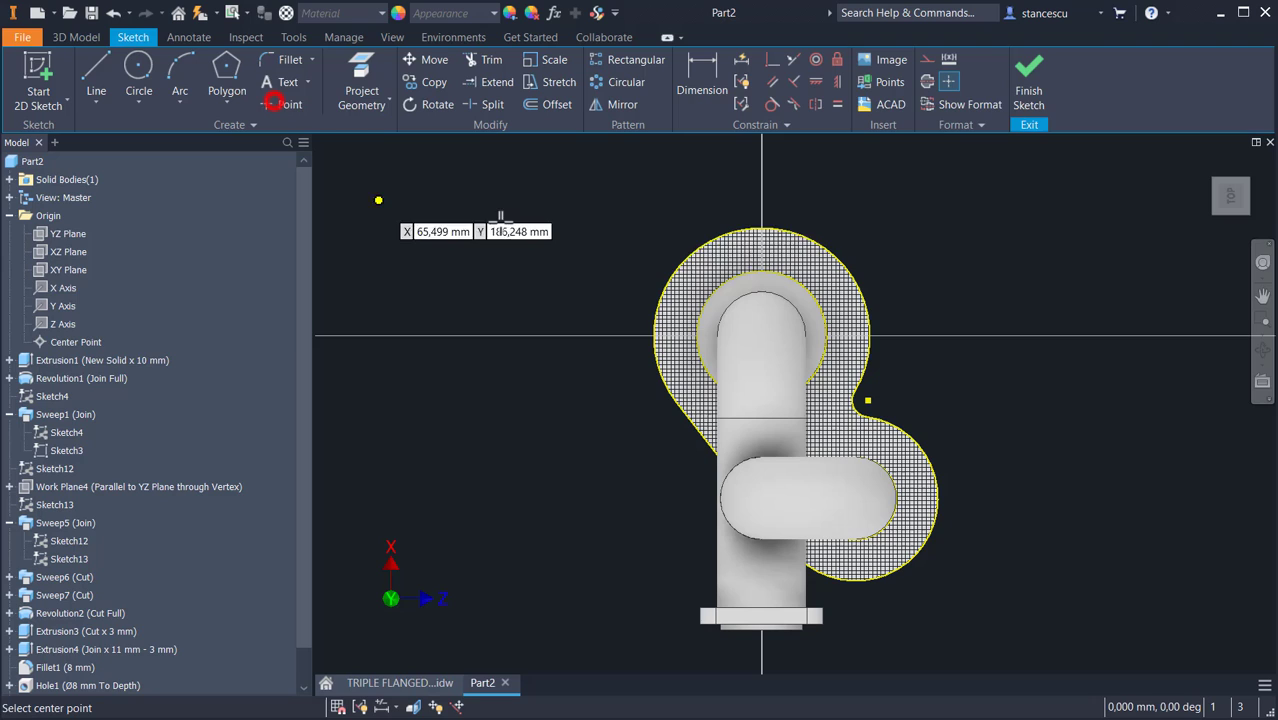
click(804, 204)
key(Escape)
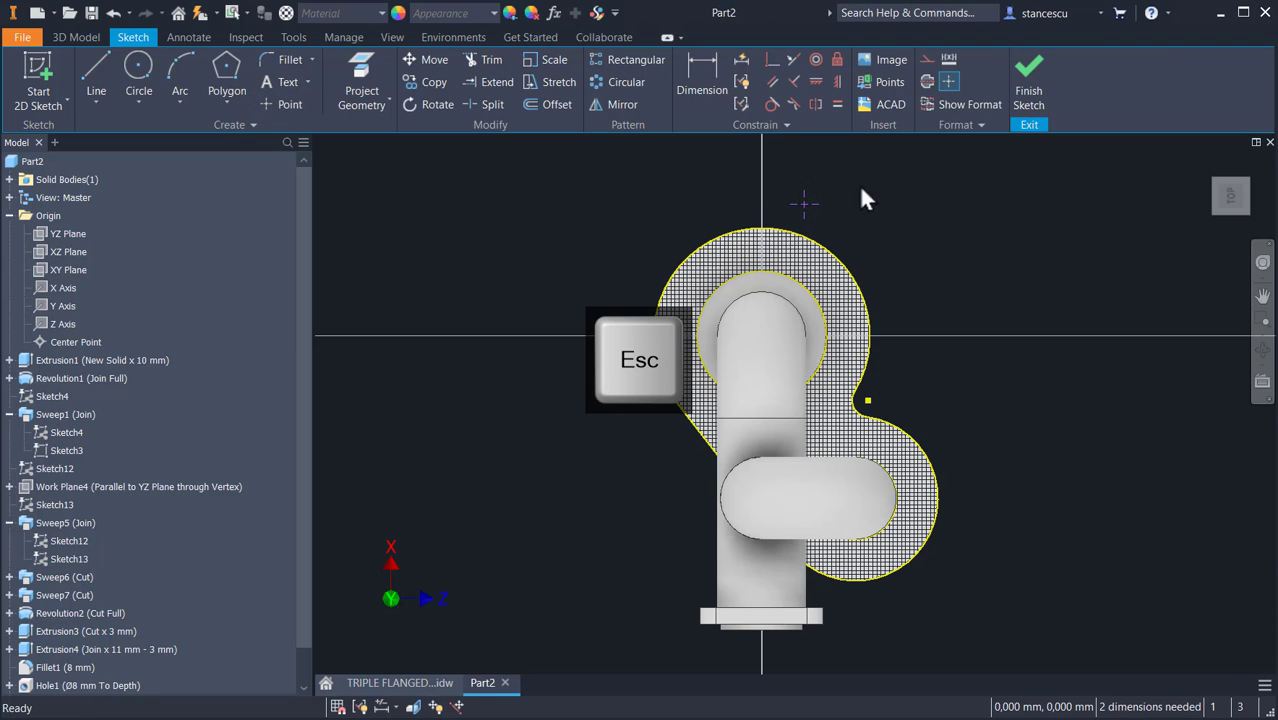
Step: Slice the graphics at the sketch plane and align the point with the large flange's centre using a Vertical constraint
click(837, 83)
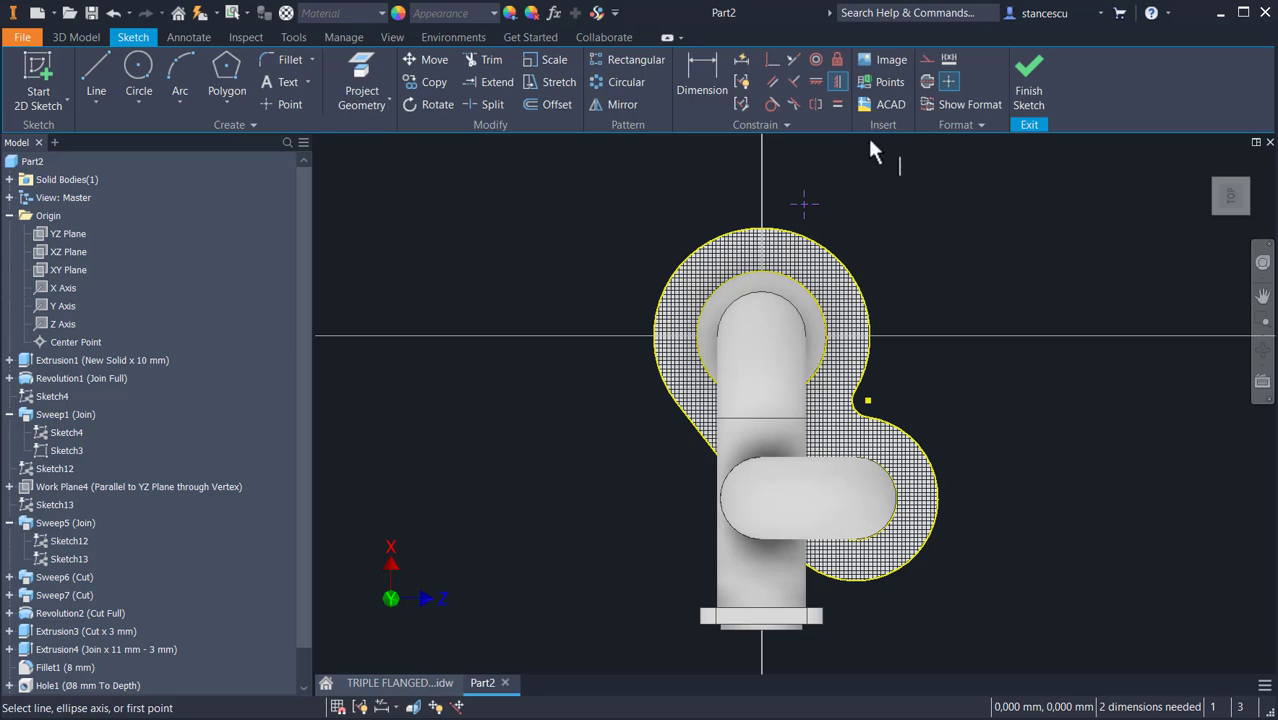
click(816, 82)
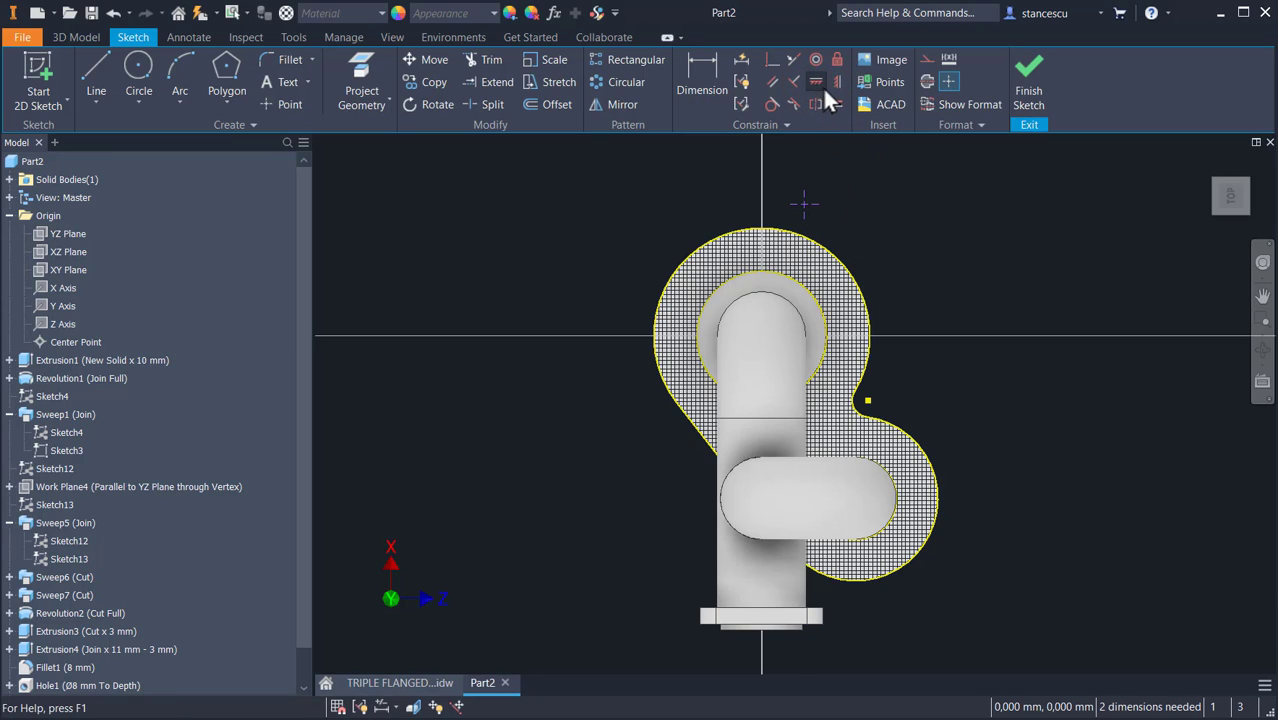
click(834, 82)
click(804, 204)
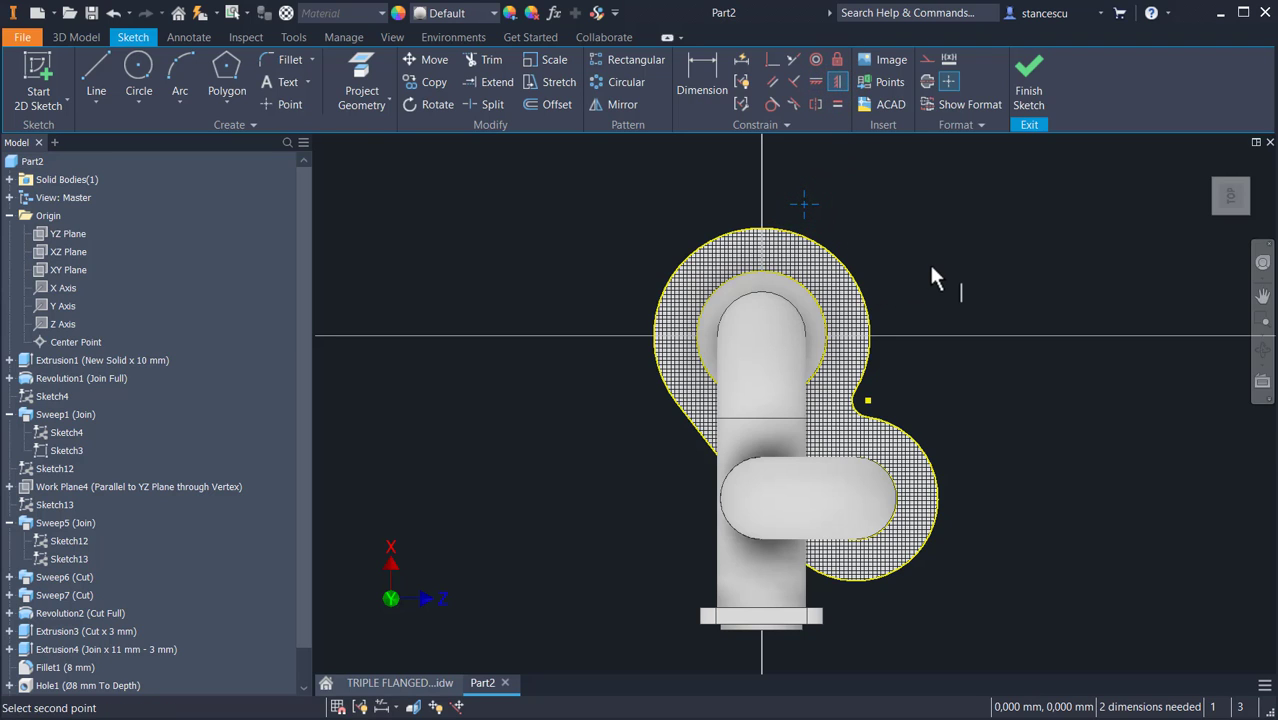
key(F7)
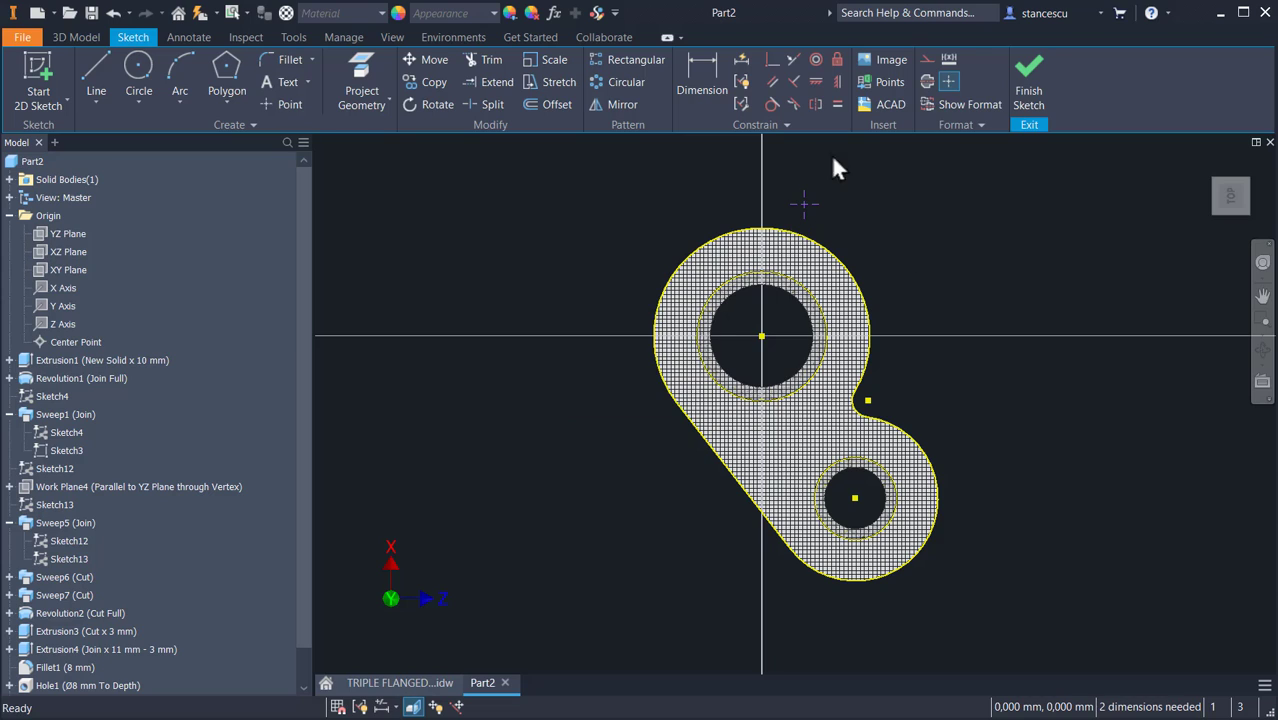
click(836, 83)
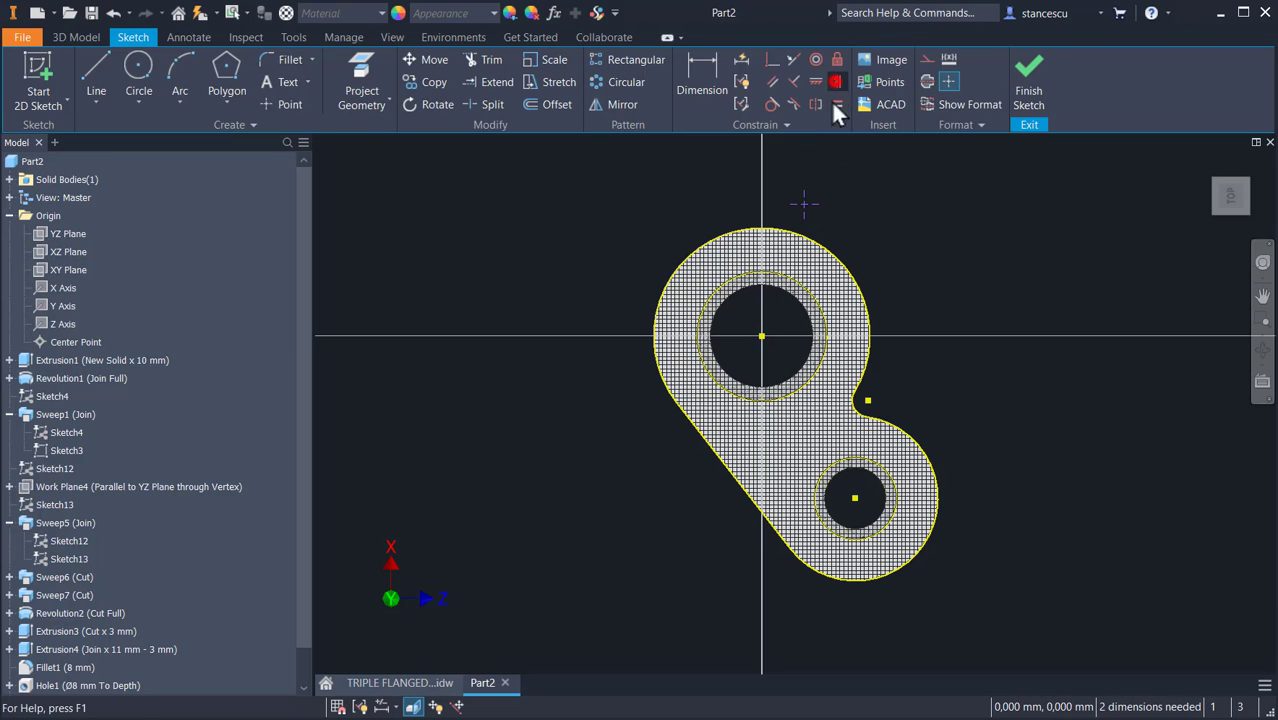
click(799, 206)
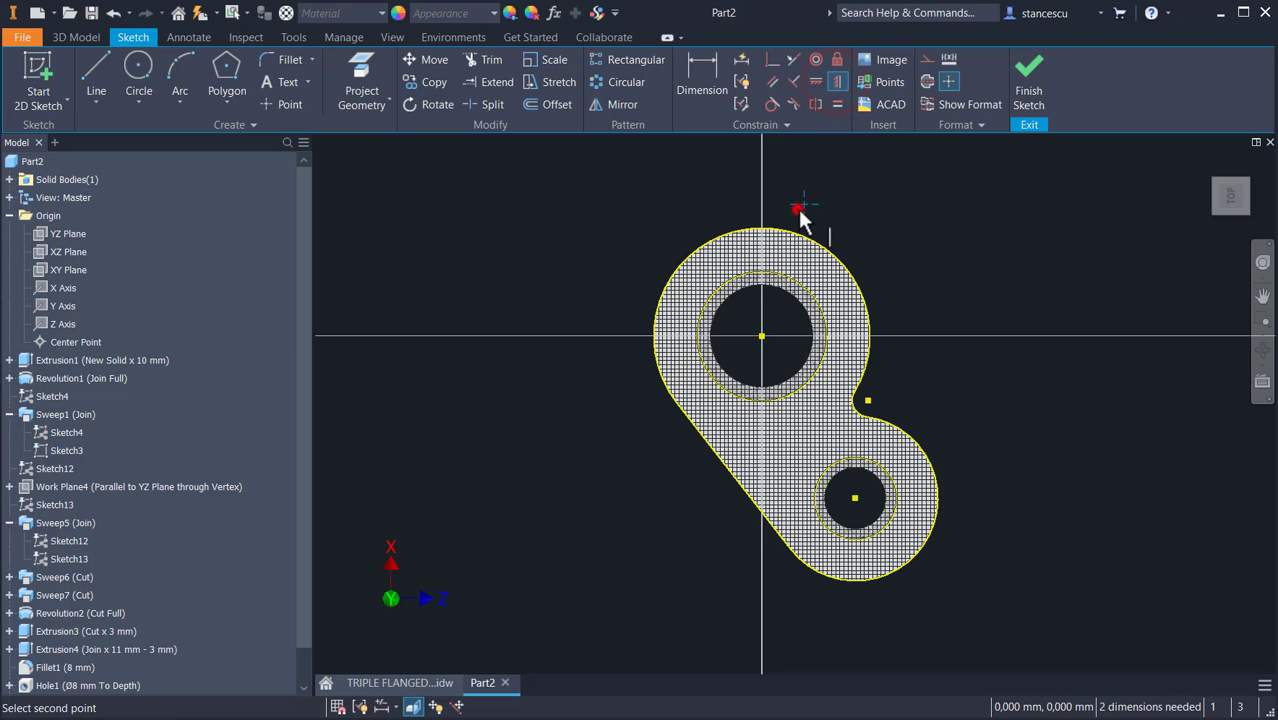
click(762, 340)
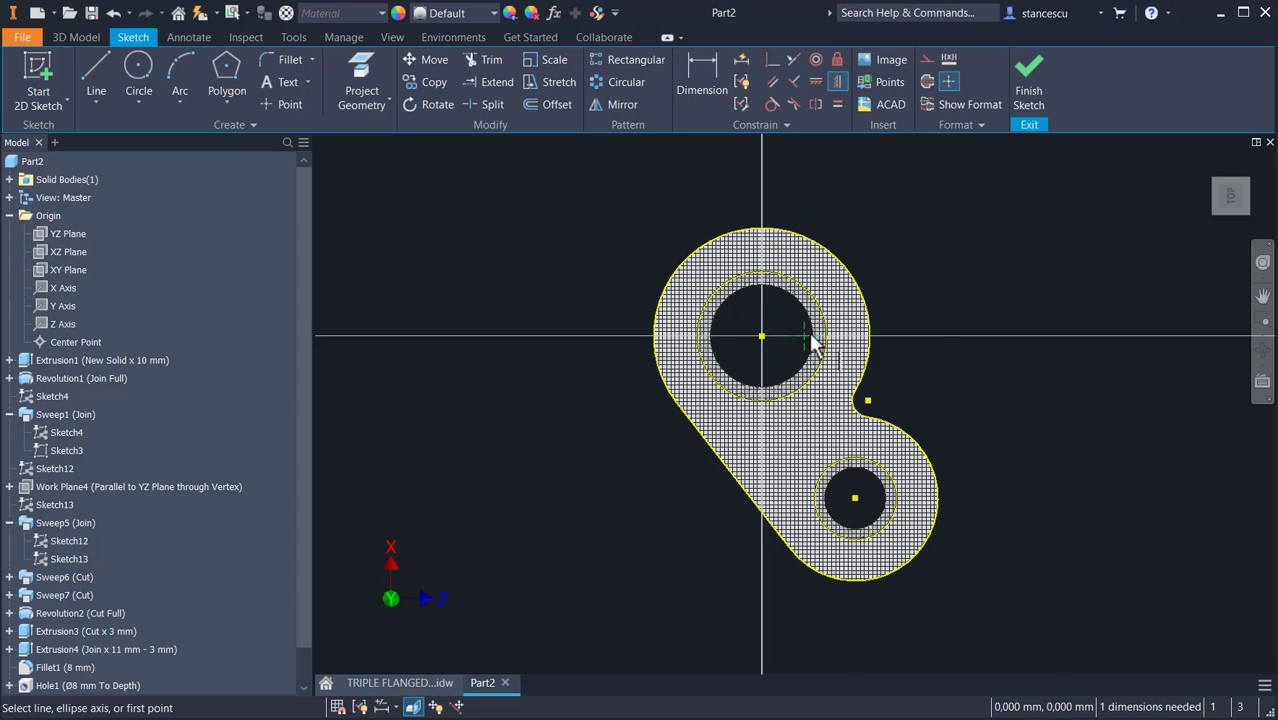
Step: Dimension the distance from the large flange's centre to the sketch point as 91/2 mm
scroll(810, 342, up, 2)
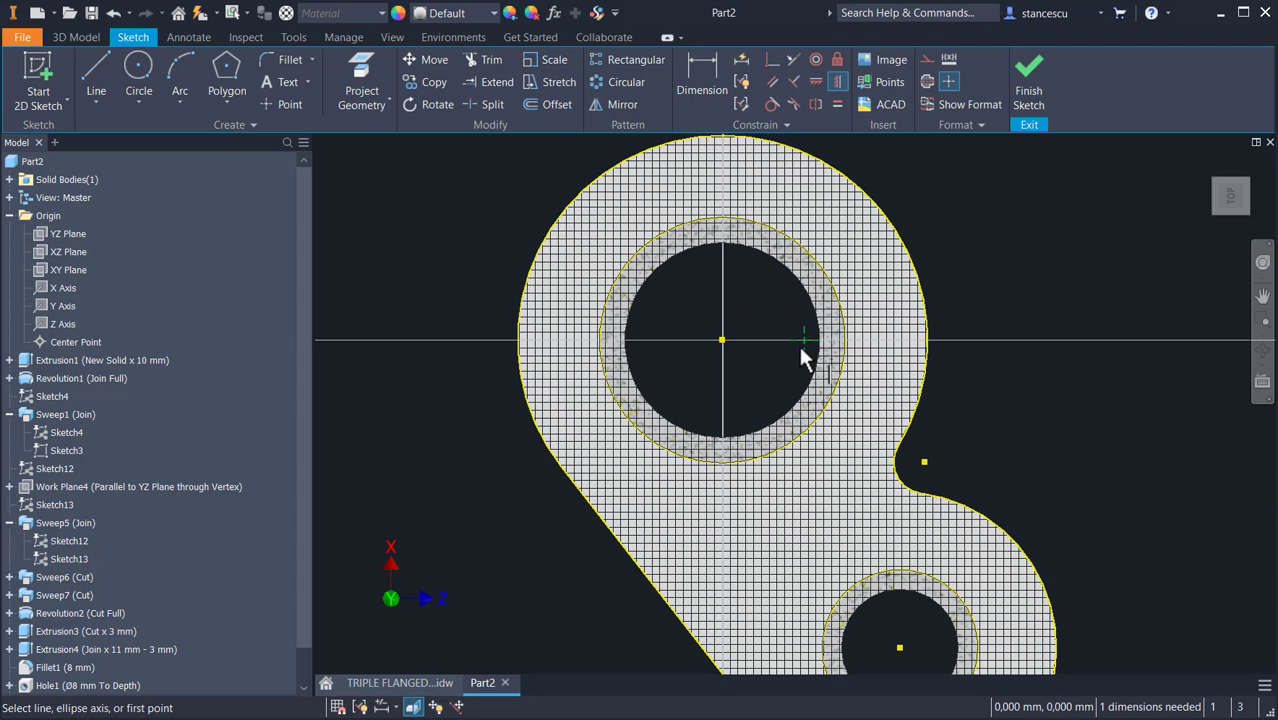
click(698, 80)
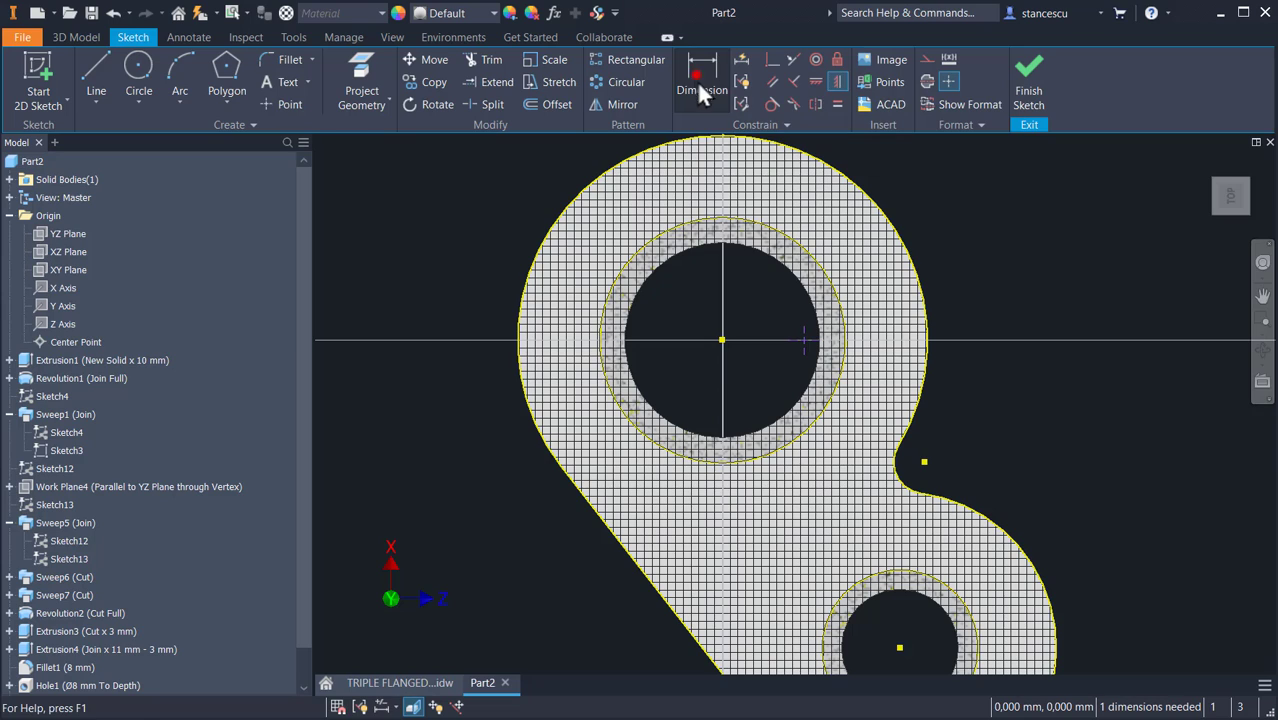
click(722, 340)
click(803, 340)
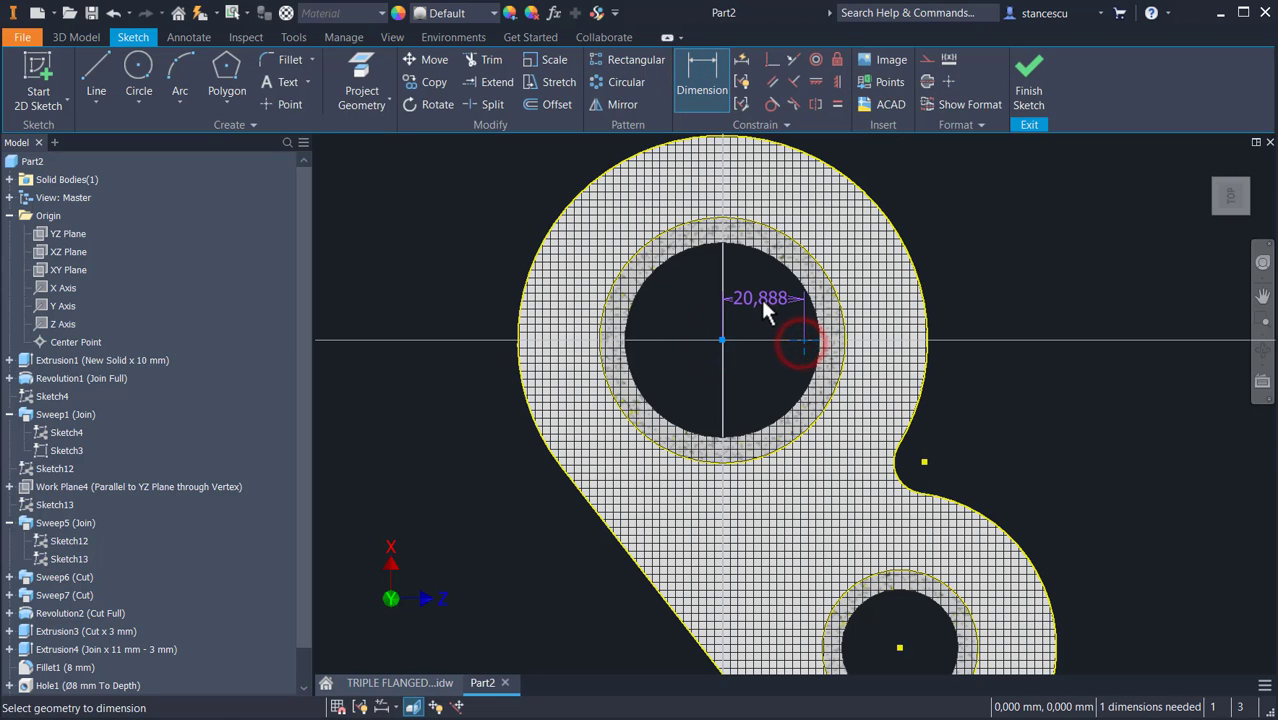
click(762, 303)
text(91)
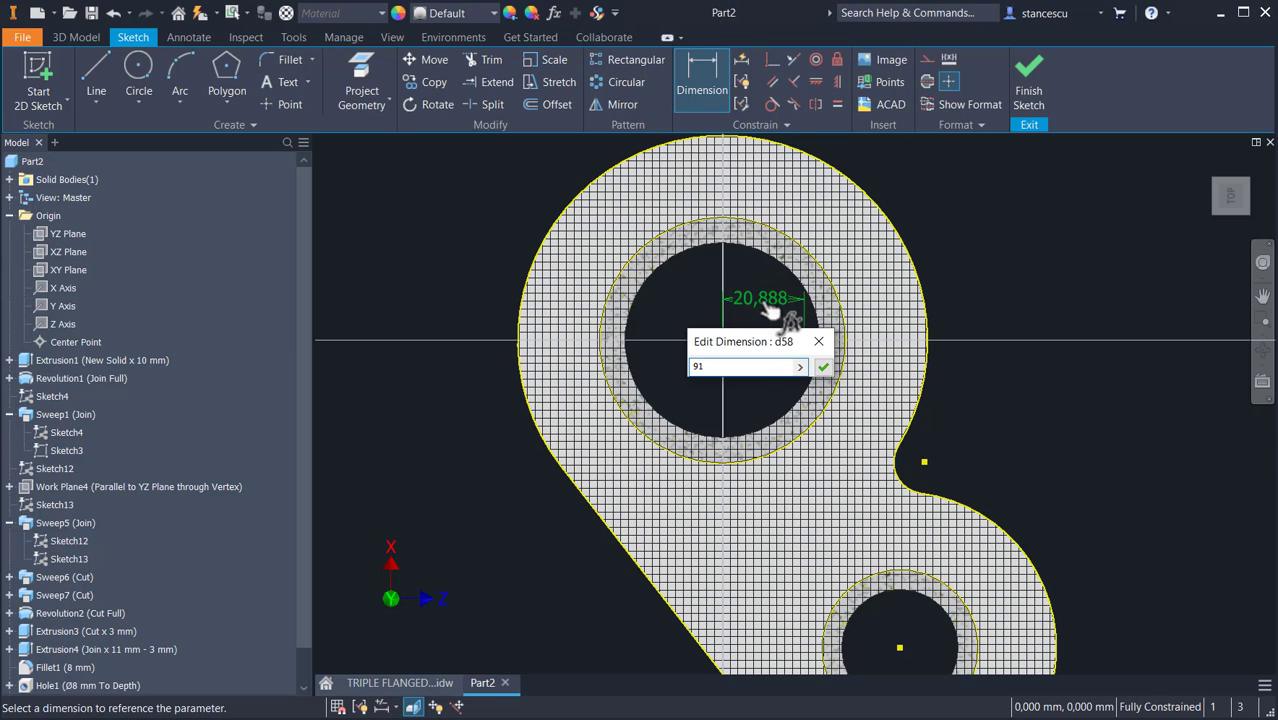
text(/2)
key(Return)
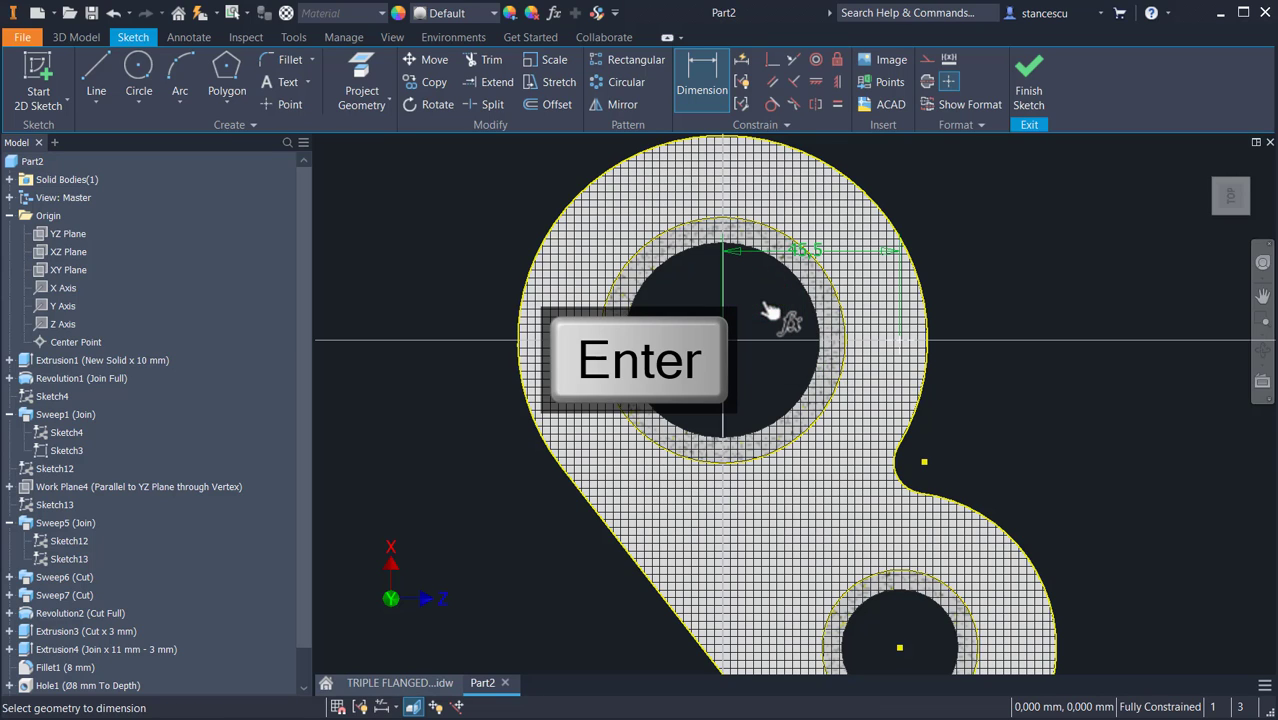
Step: Finish the sketch and cut an 8 mm Through All hole at the sketch point on the large flange
click(1025, 88)
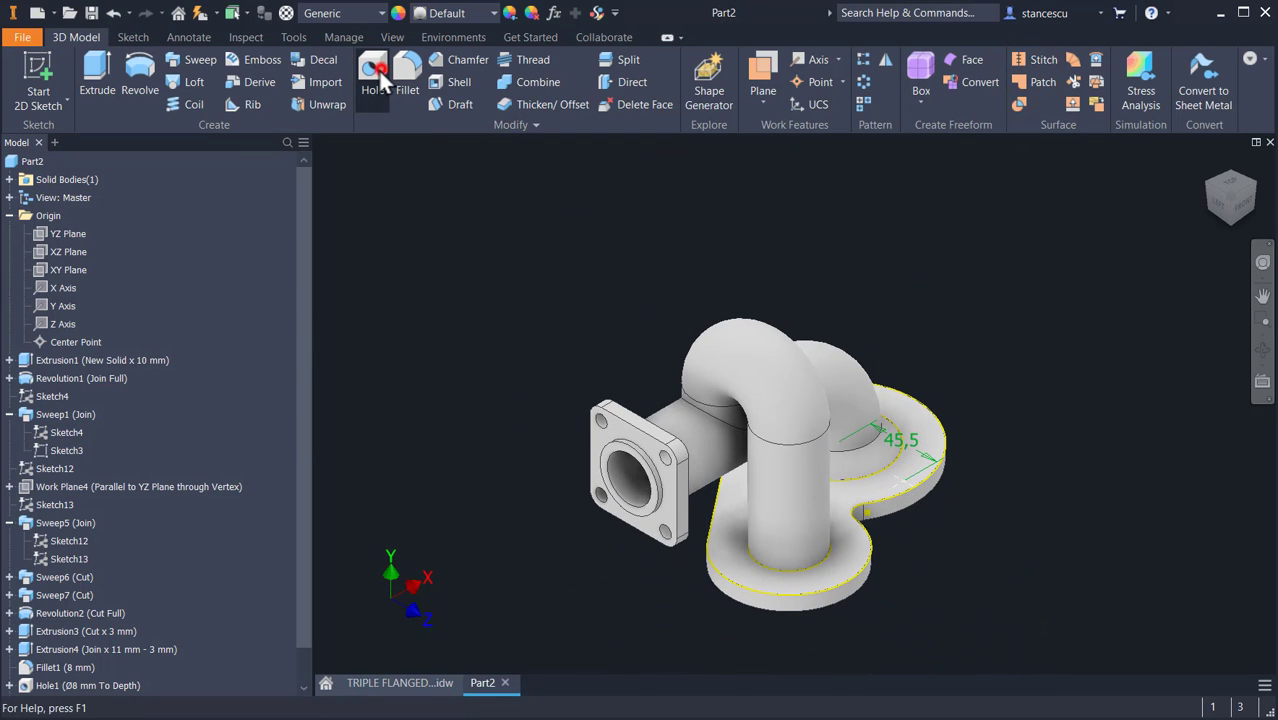
click(376, 70)
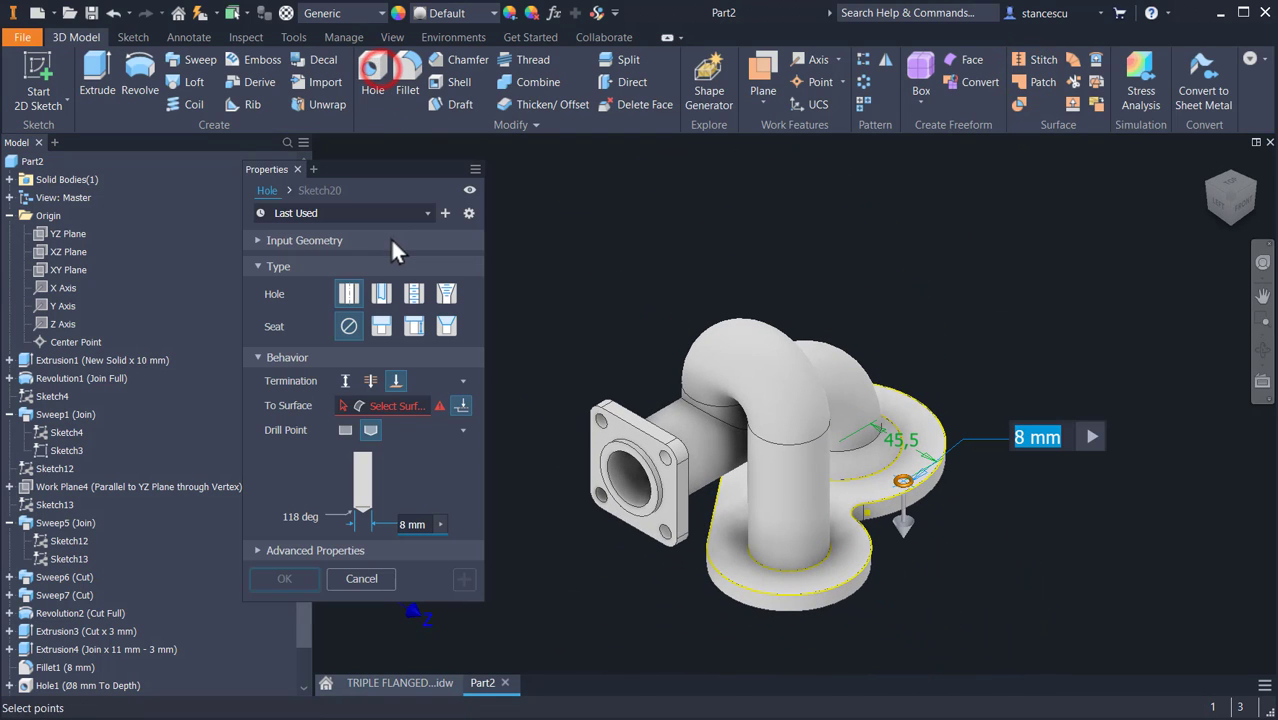
click(369, 381)
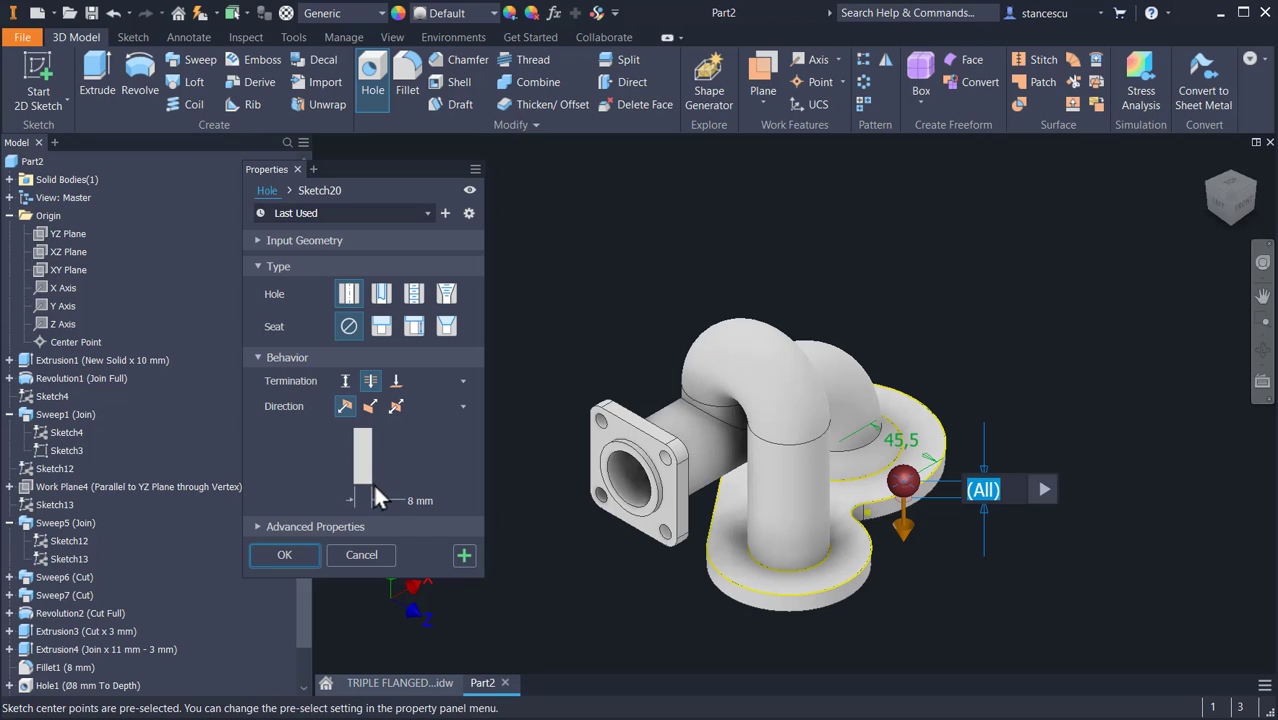
click(288, 552)
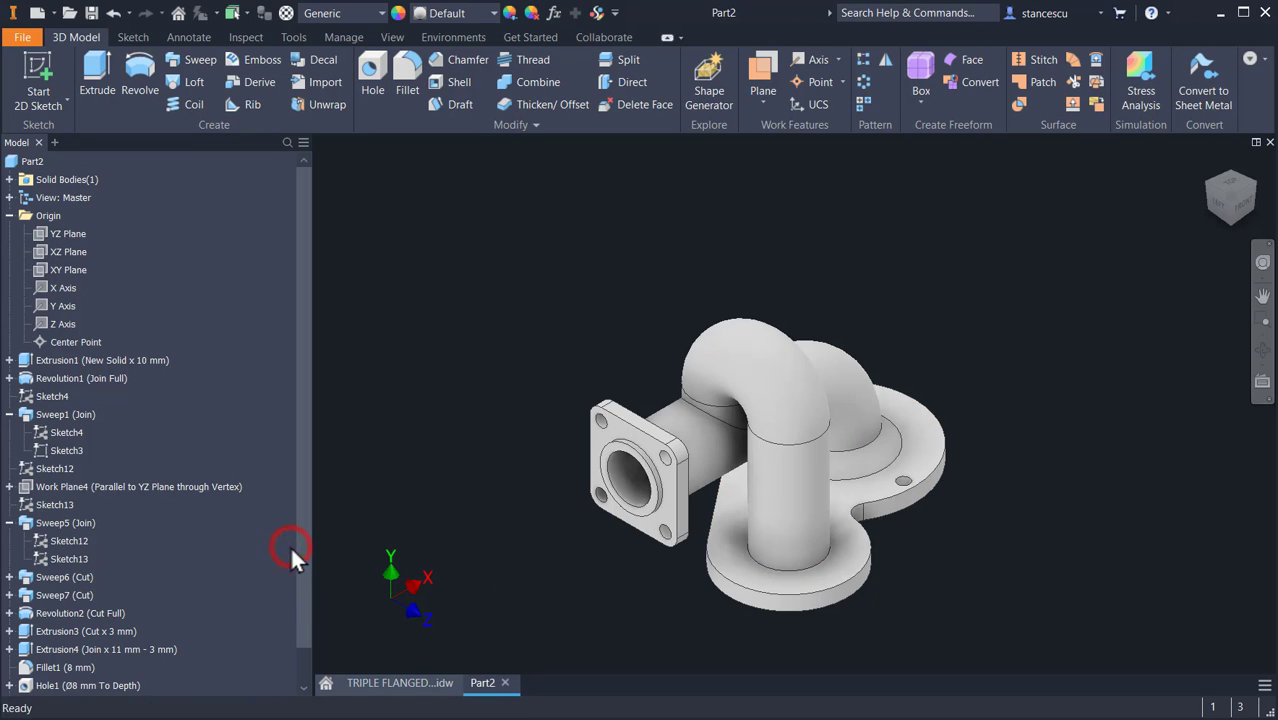
Step: Create a circular pattern of the large flange's hole around that flange's axis with 8 occurrences over 360 deg
click(864, 82)
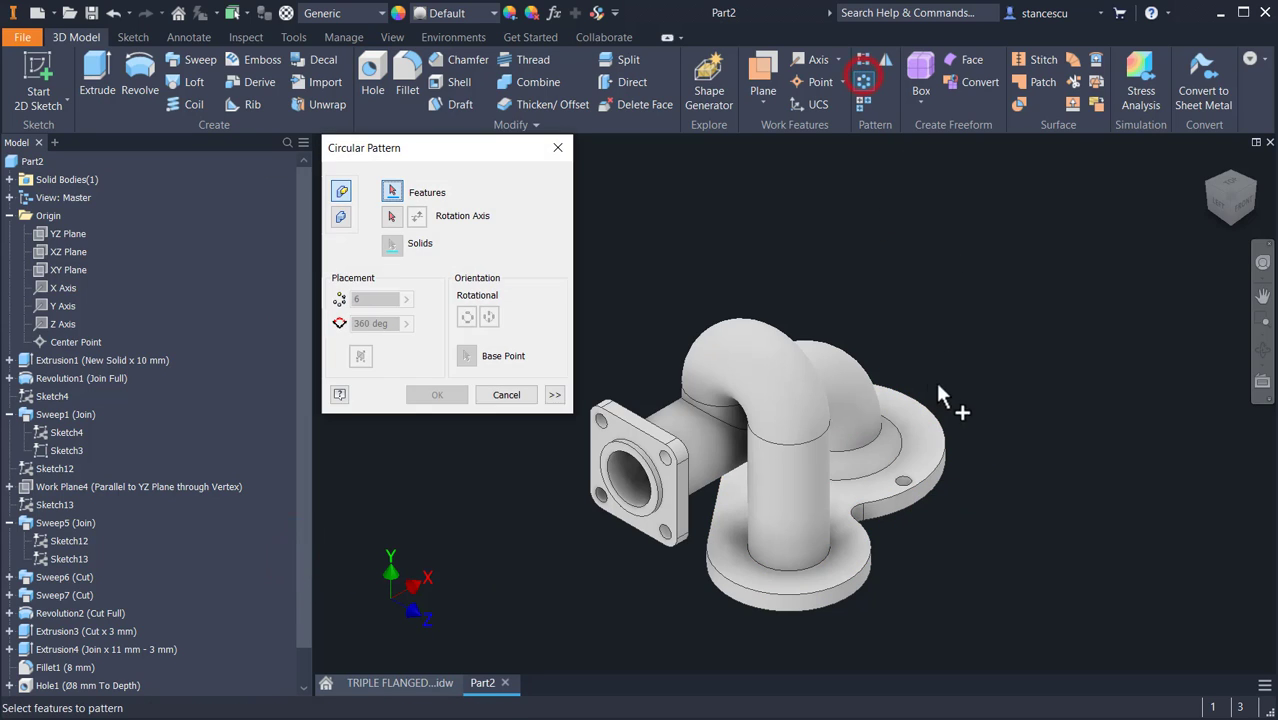
scroll(945, 400, up, 3)
click(860, 560)
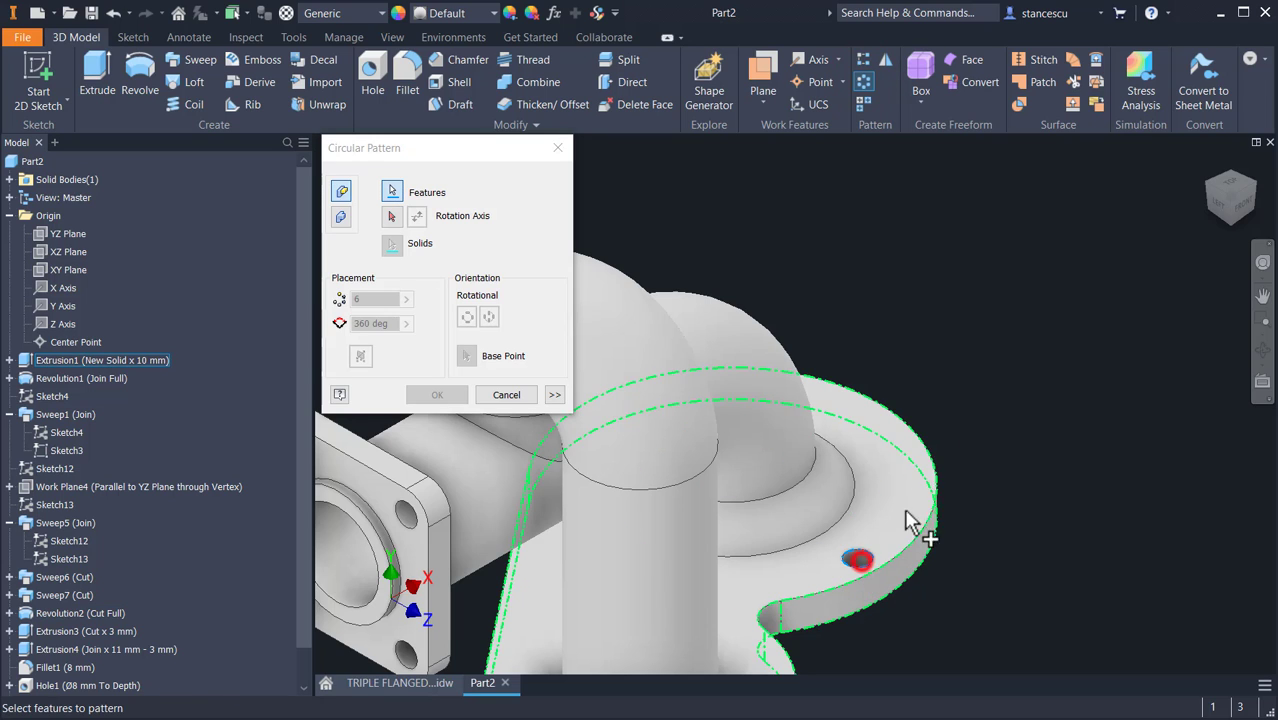
click(391, 216)
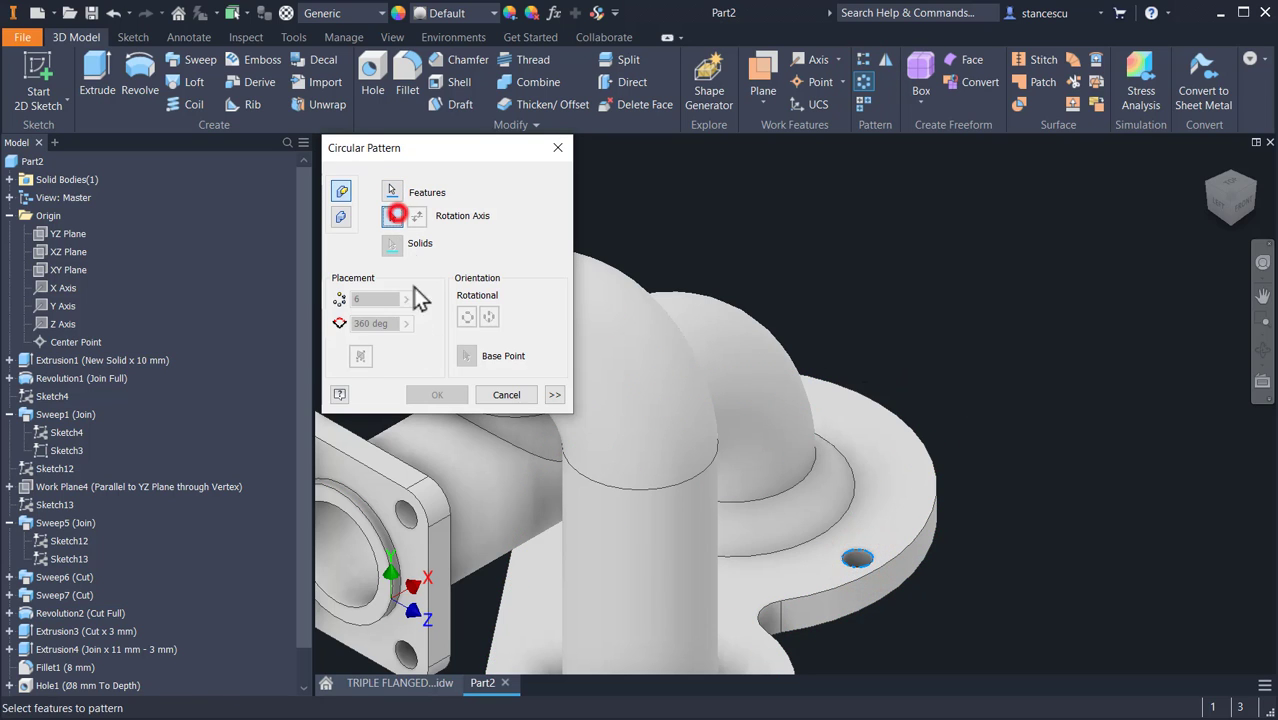
click(916, 559)
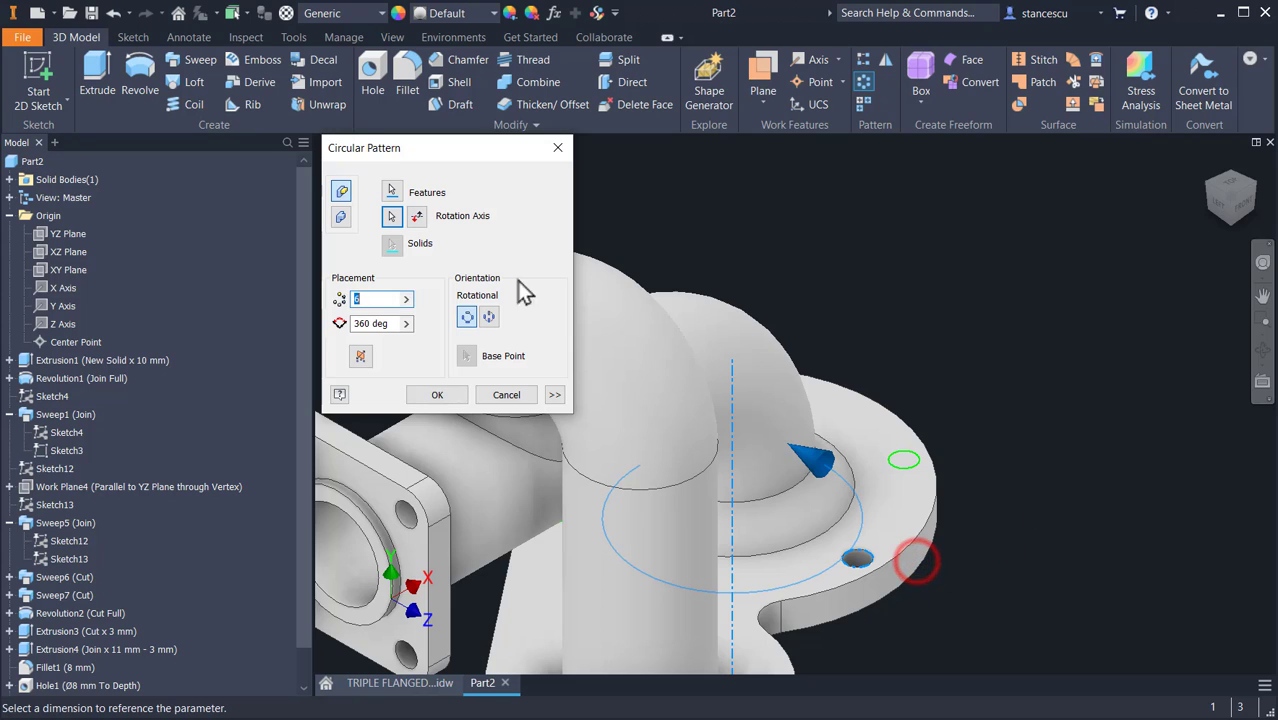
text(8)
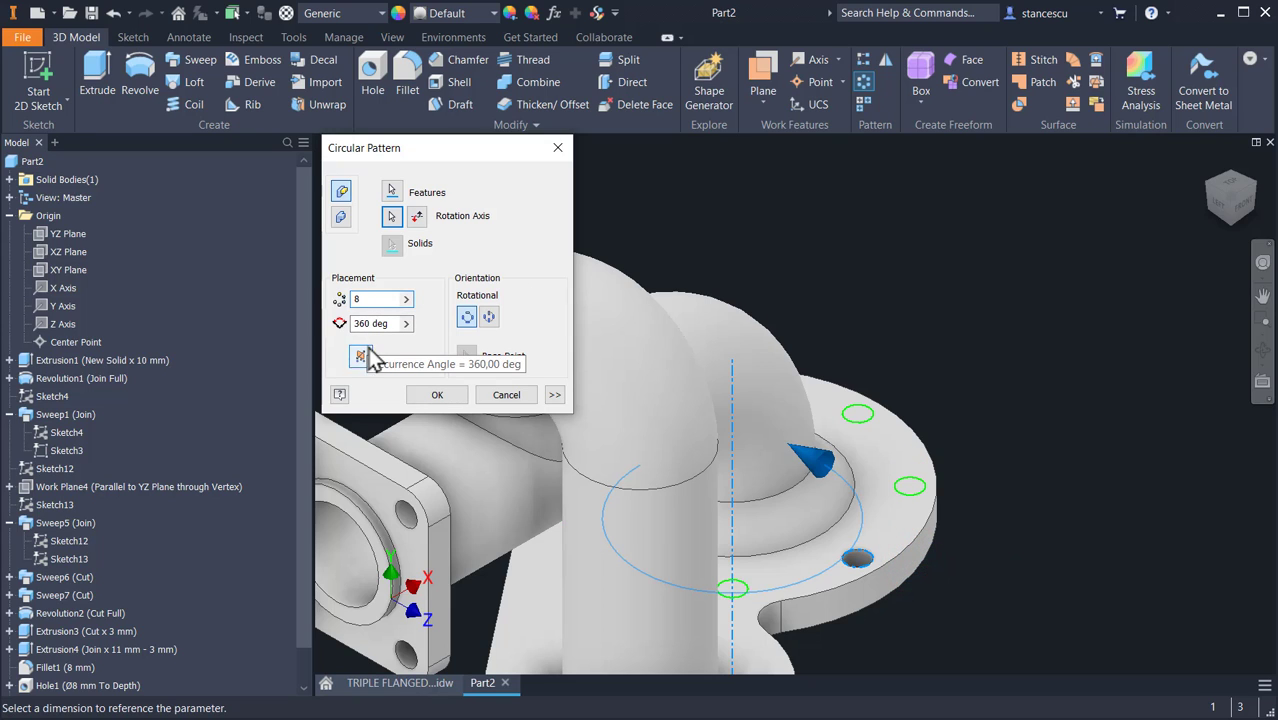
click(437, 394)
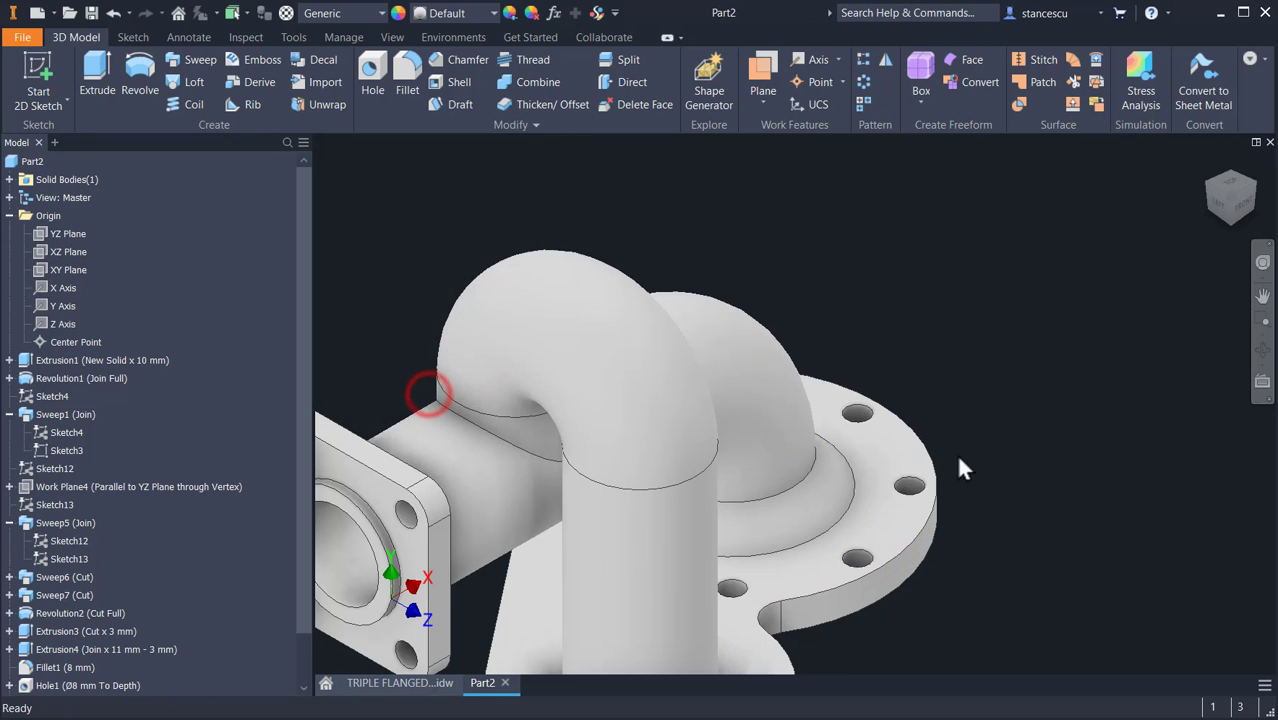
Step: Create a sketch on the base flange's upper face and check the small flange's hole pattern in the drawing's plan view
scroll(957, 453, up, 2)
middle_drag(1062, 434, 940, 548)
key(F6)
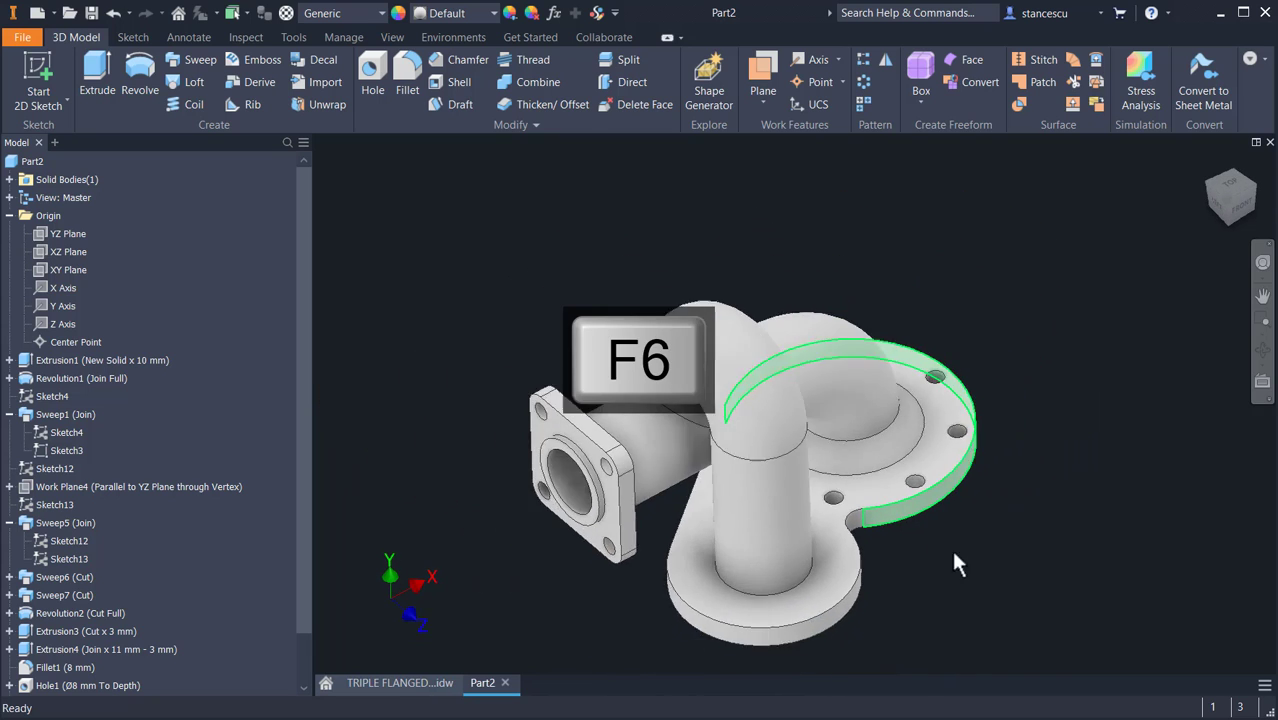
click(803, 590)
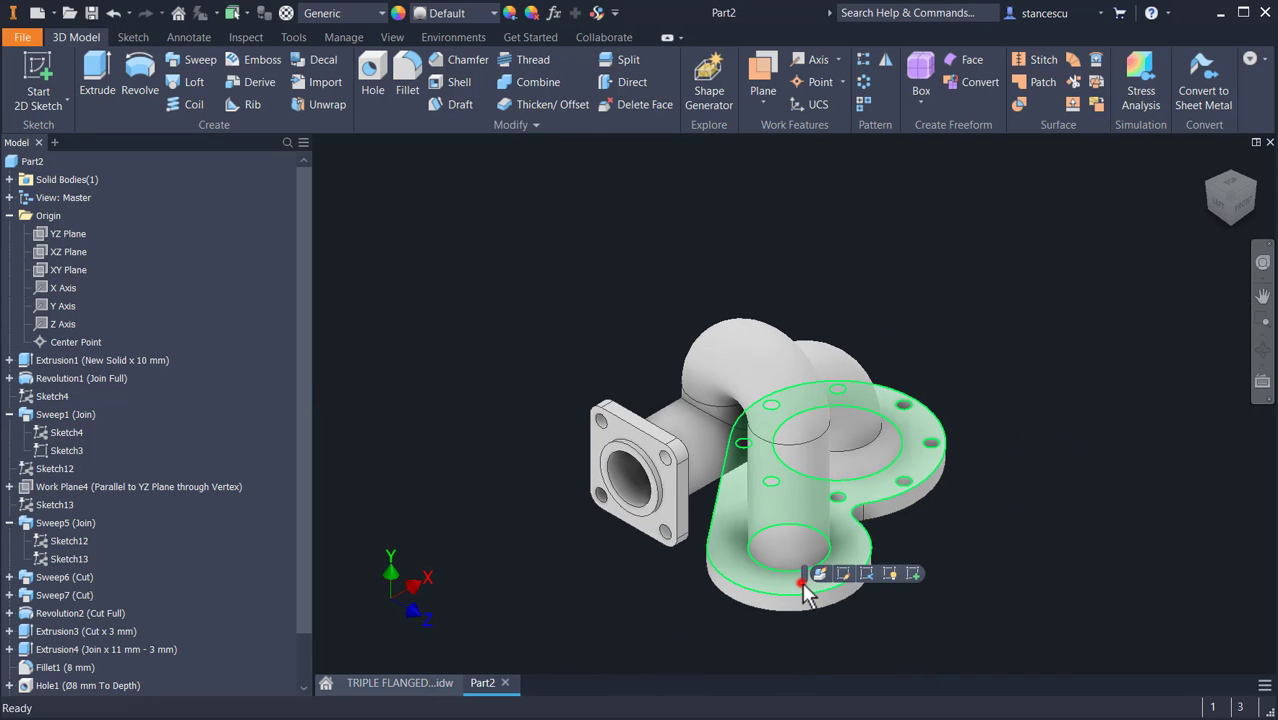
click(911, 574)
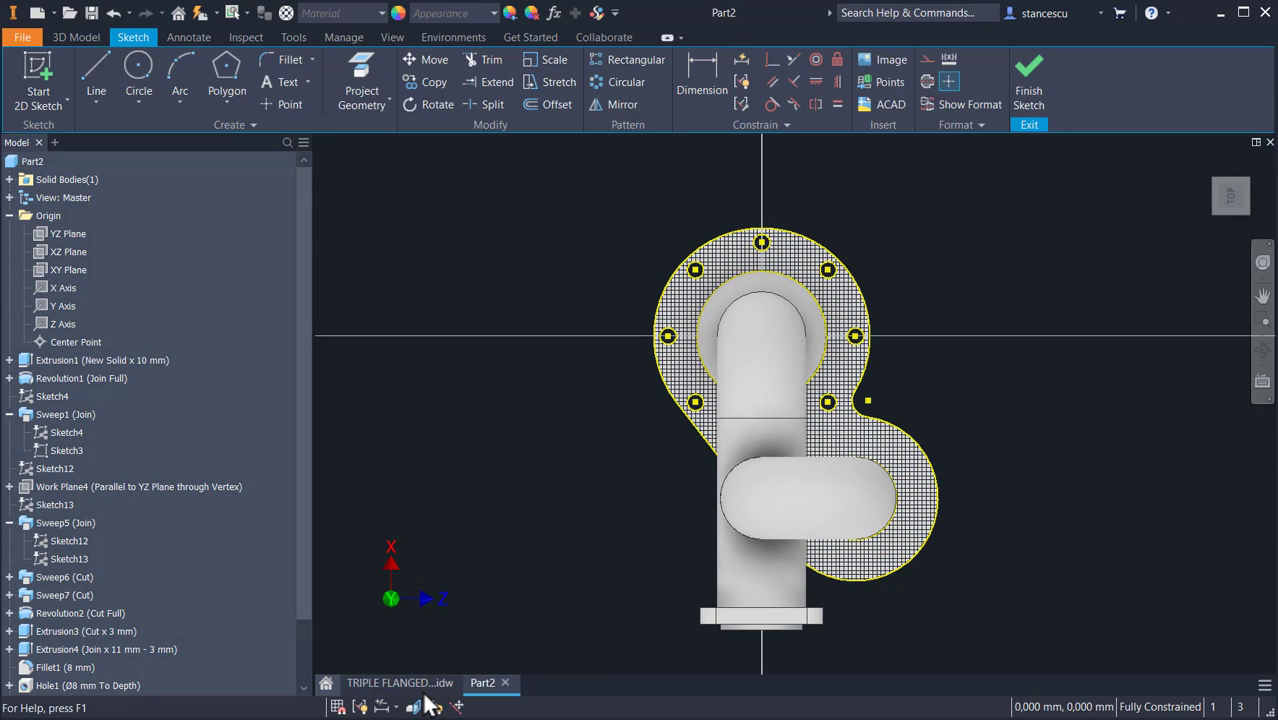
click(420, 684)
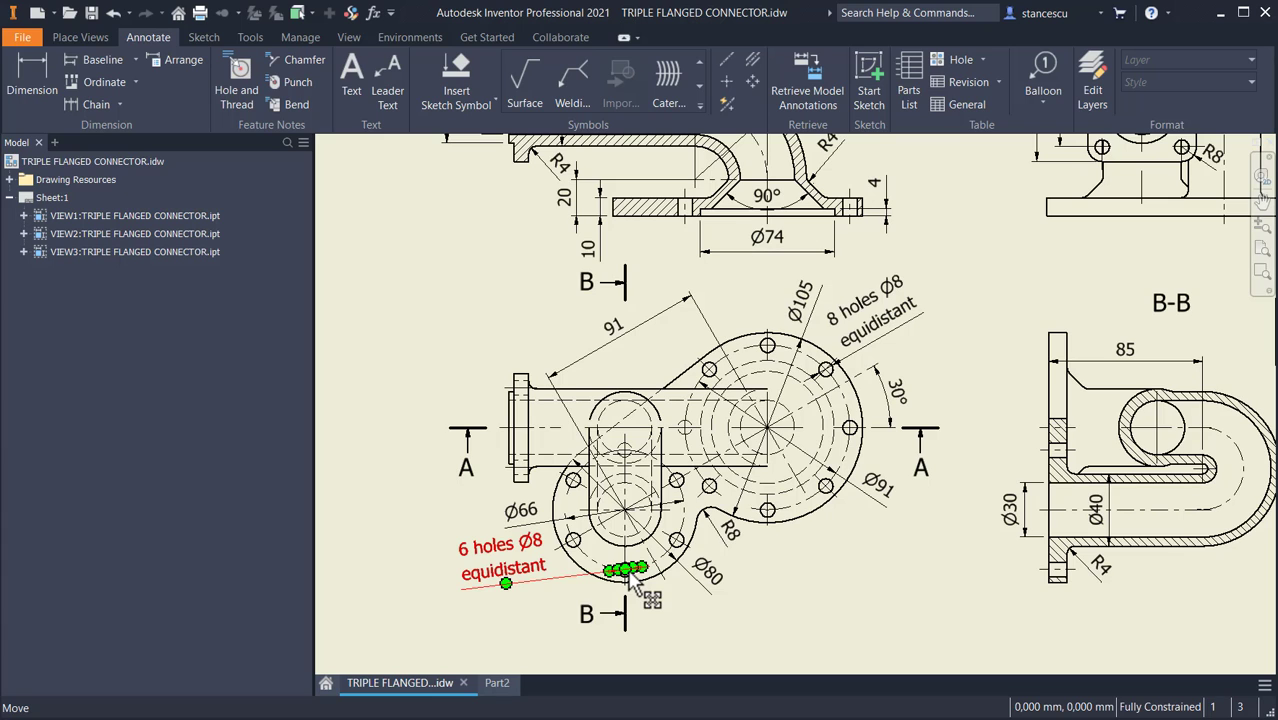
click(497, 683)
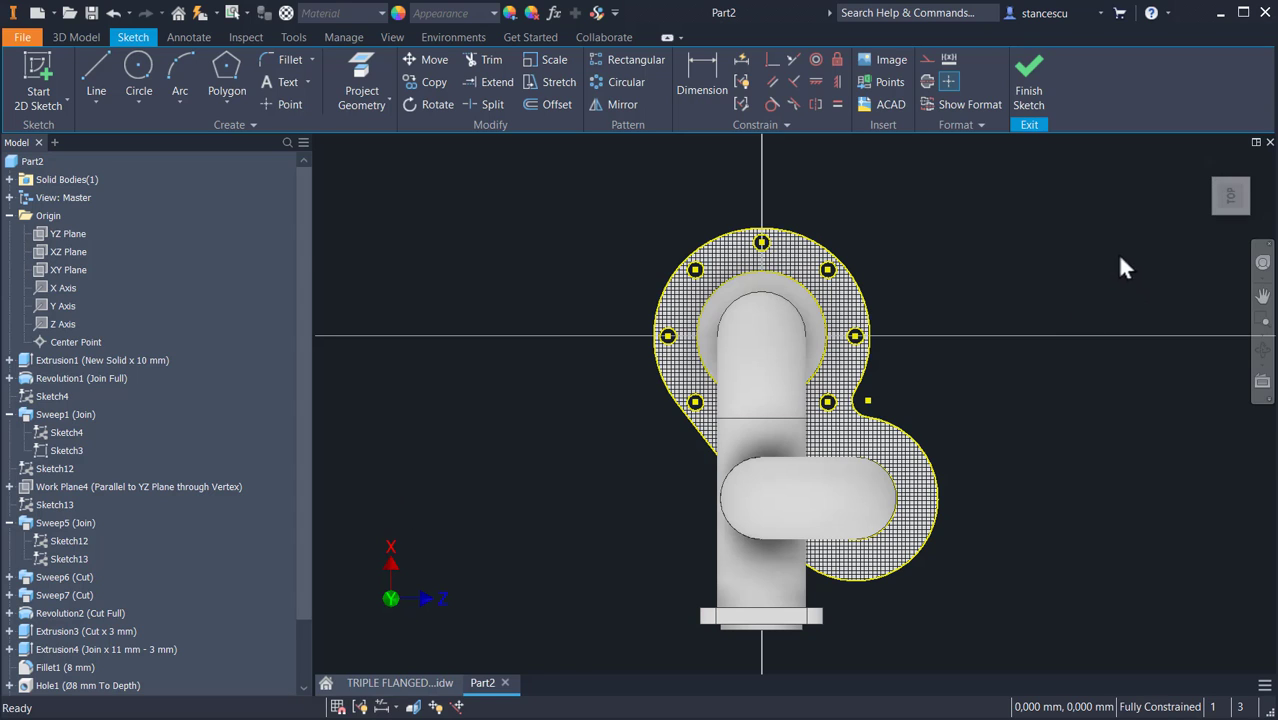
Step: Place a sketch point just outside the small flange's edge, slice the graphics, and align the point with the flange's centre using a Vertical constraint
mouse_move(1236, 191)
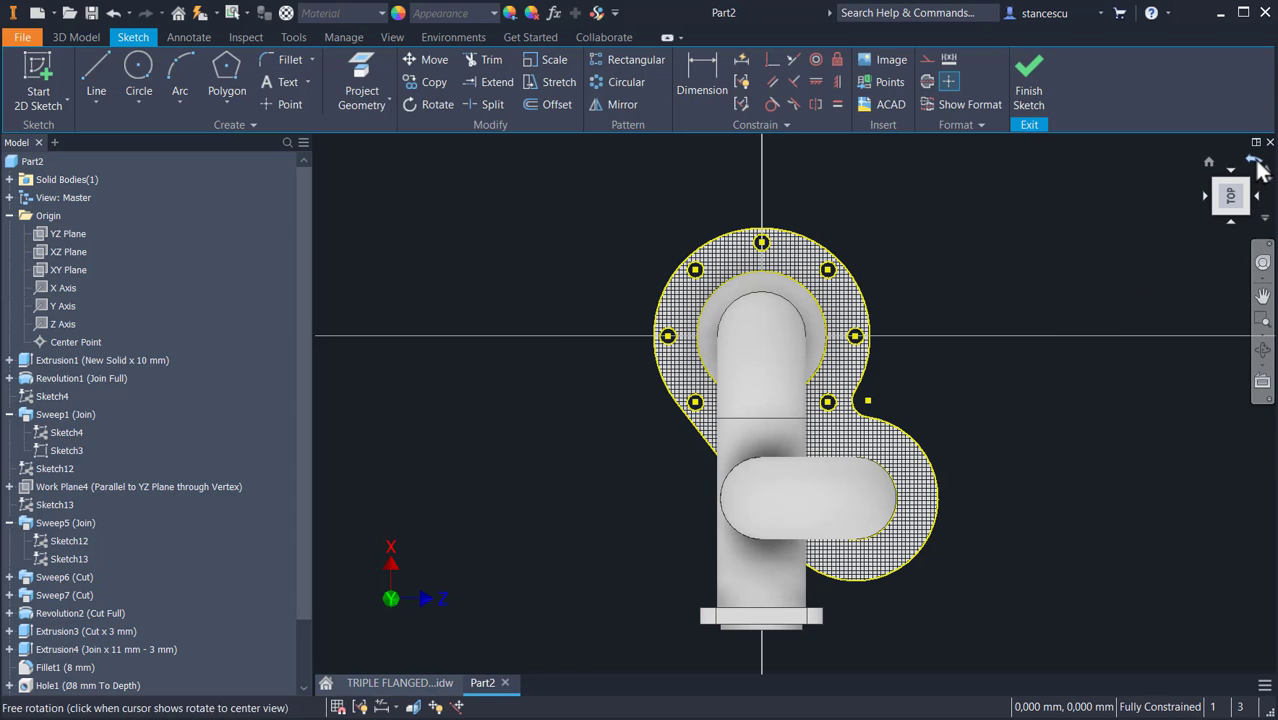
click(1256, 163)
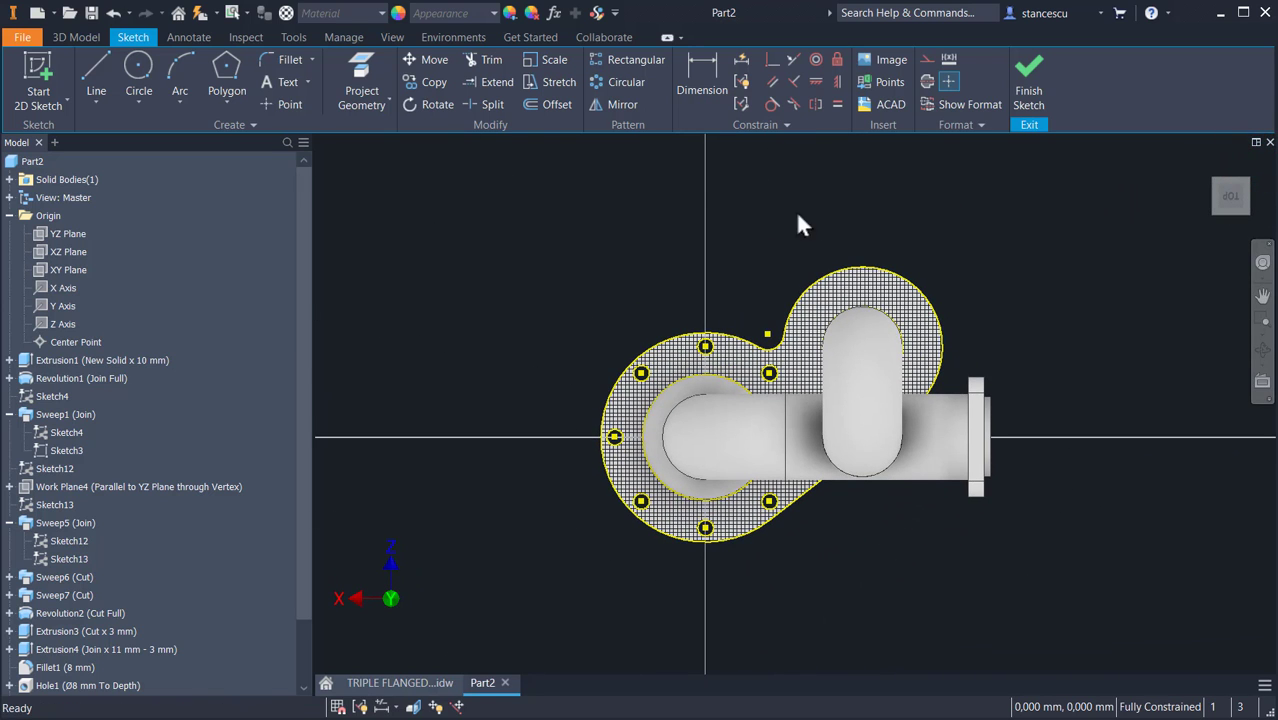
click(281, 110)
click(915, 236)
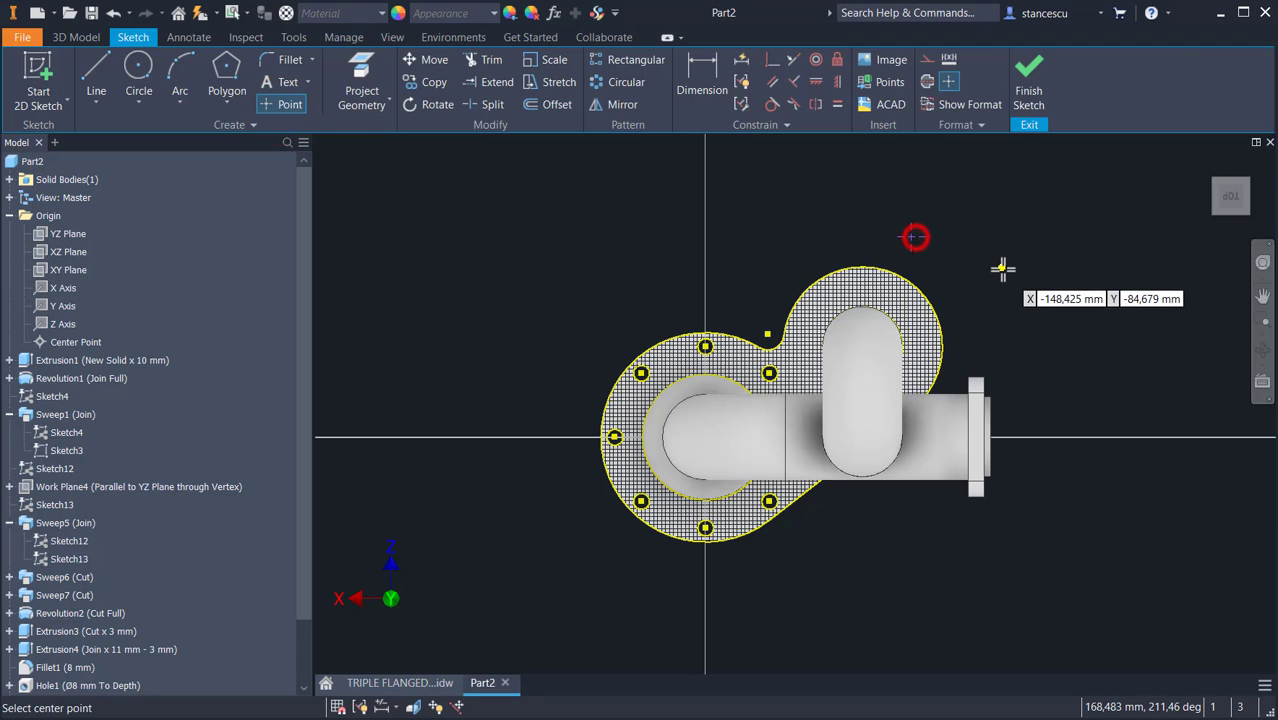
key(F7)
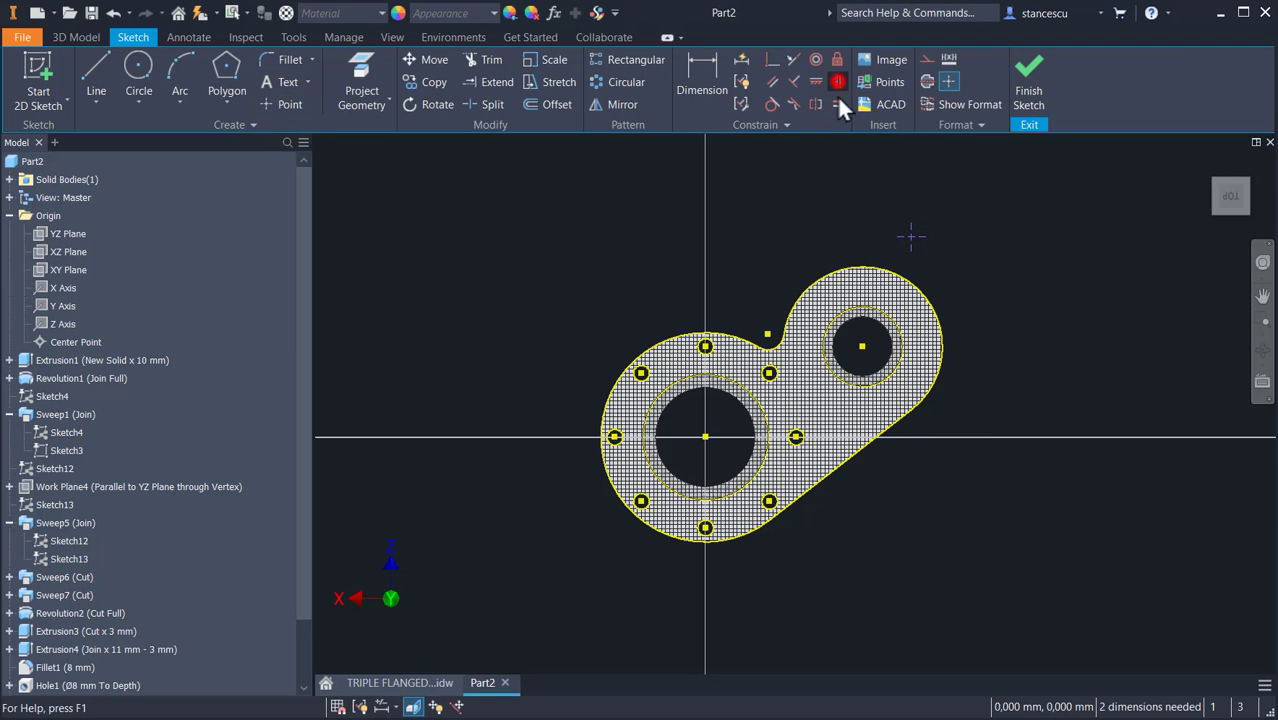
click(910, 236)
click(860, 347)
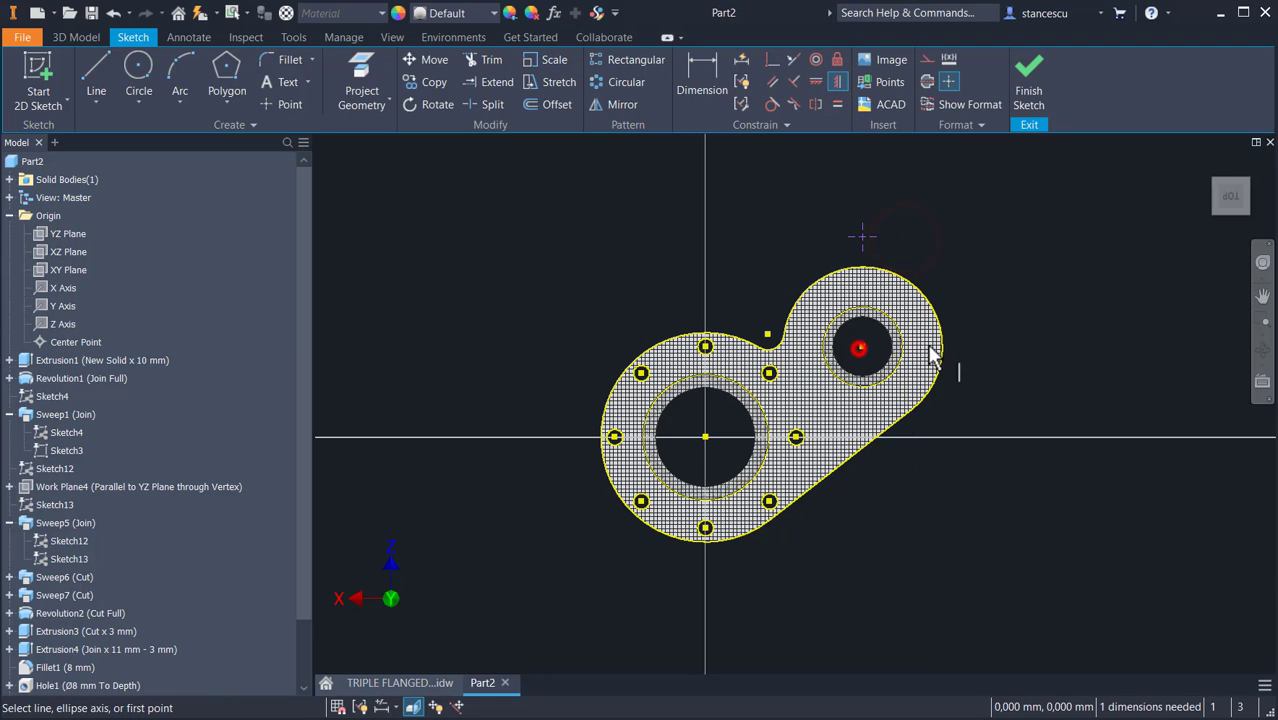
Step: Dimension the distance from the small flange's centre to the sketch point as 66/2 mm
click(700, 88)
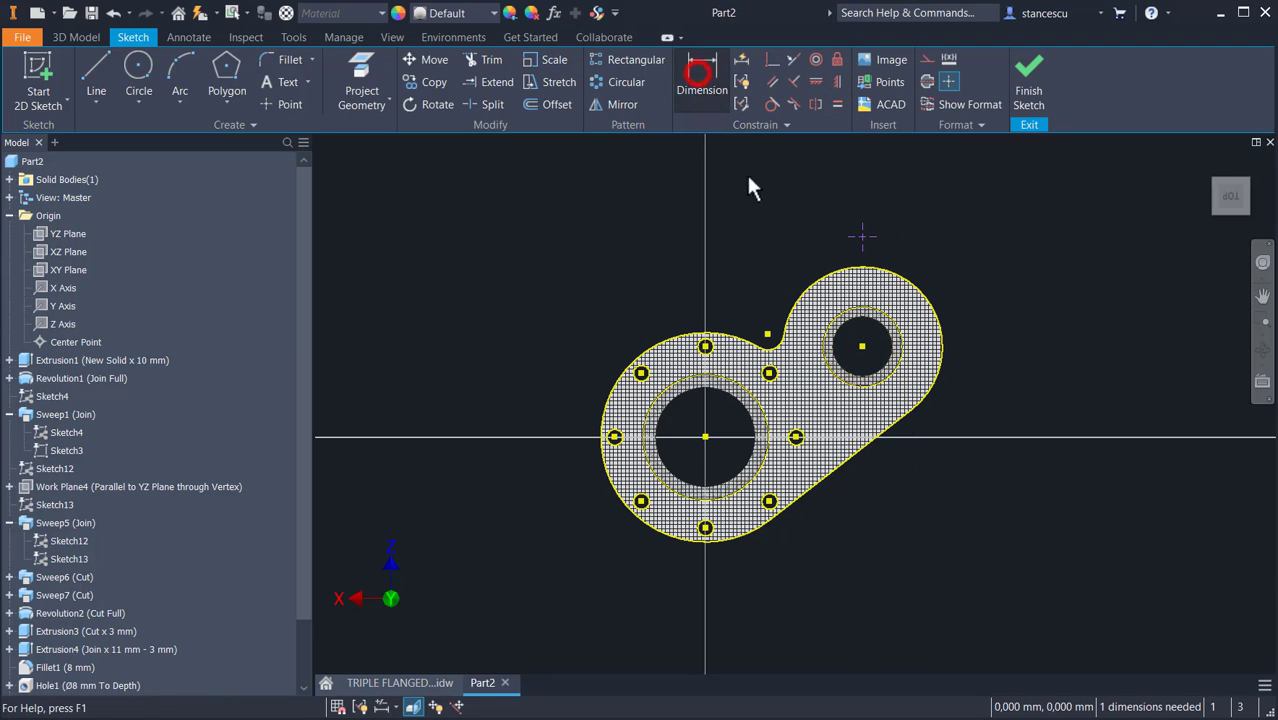
click(859, 233)
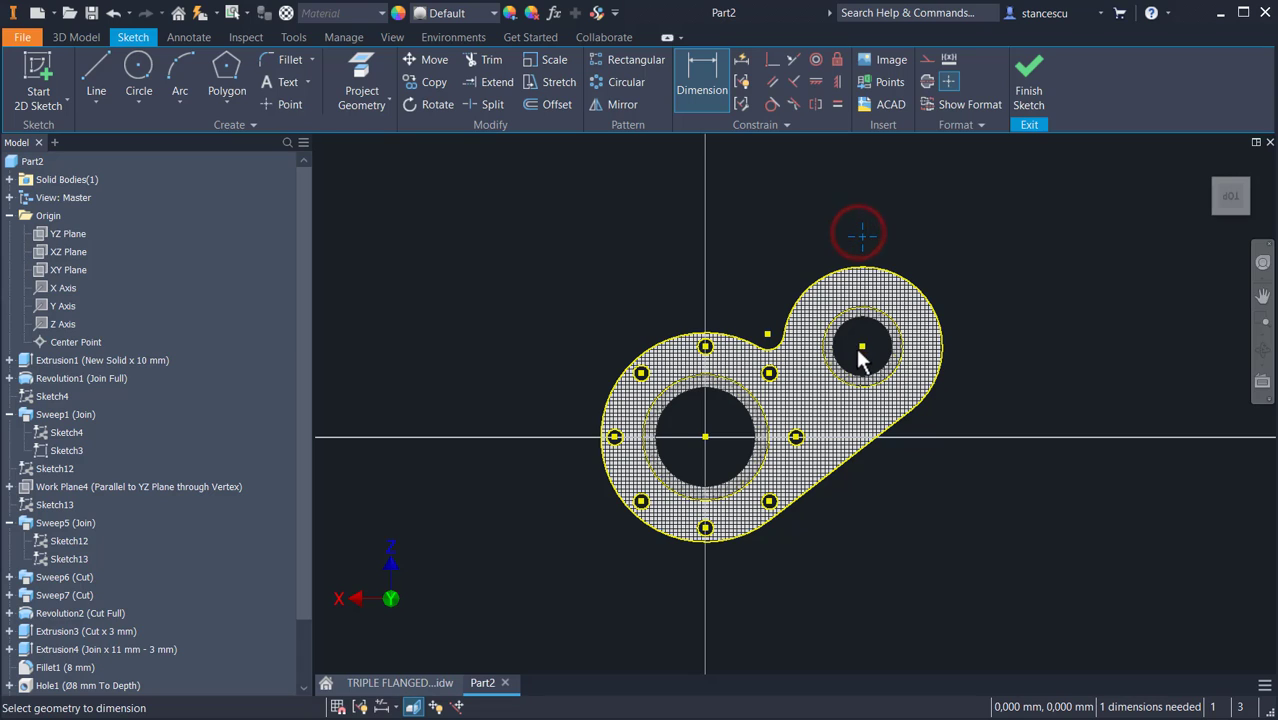
click(861, 348)
click(982, 298)
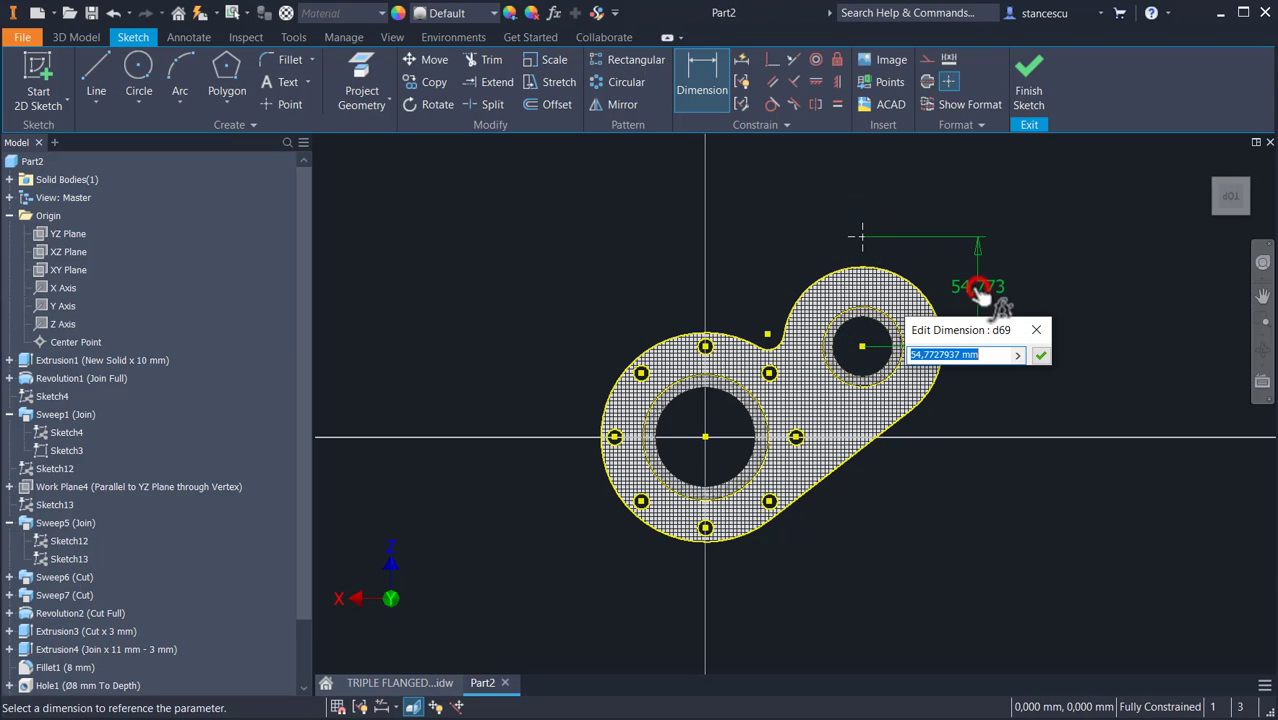
text(66/2)
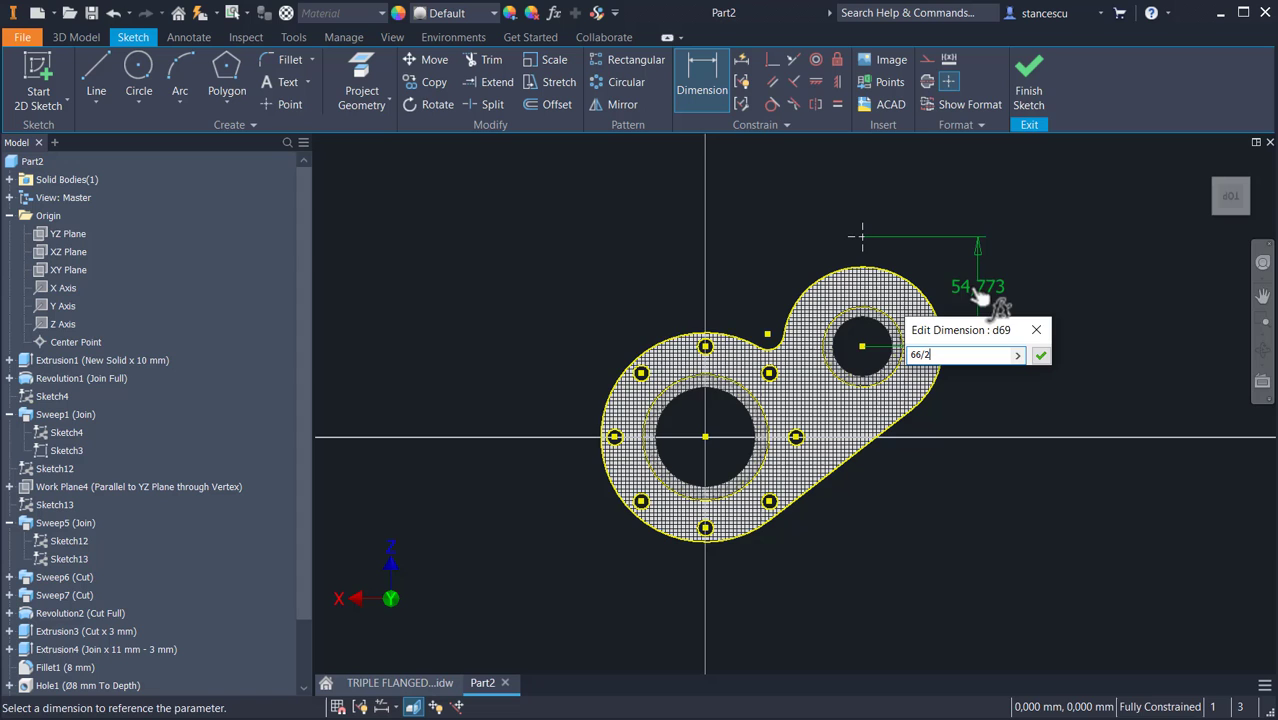
key(Return)
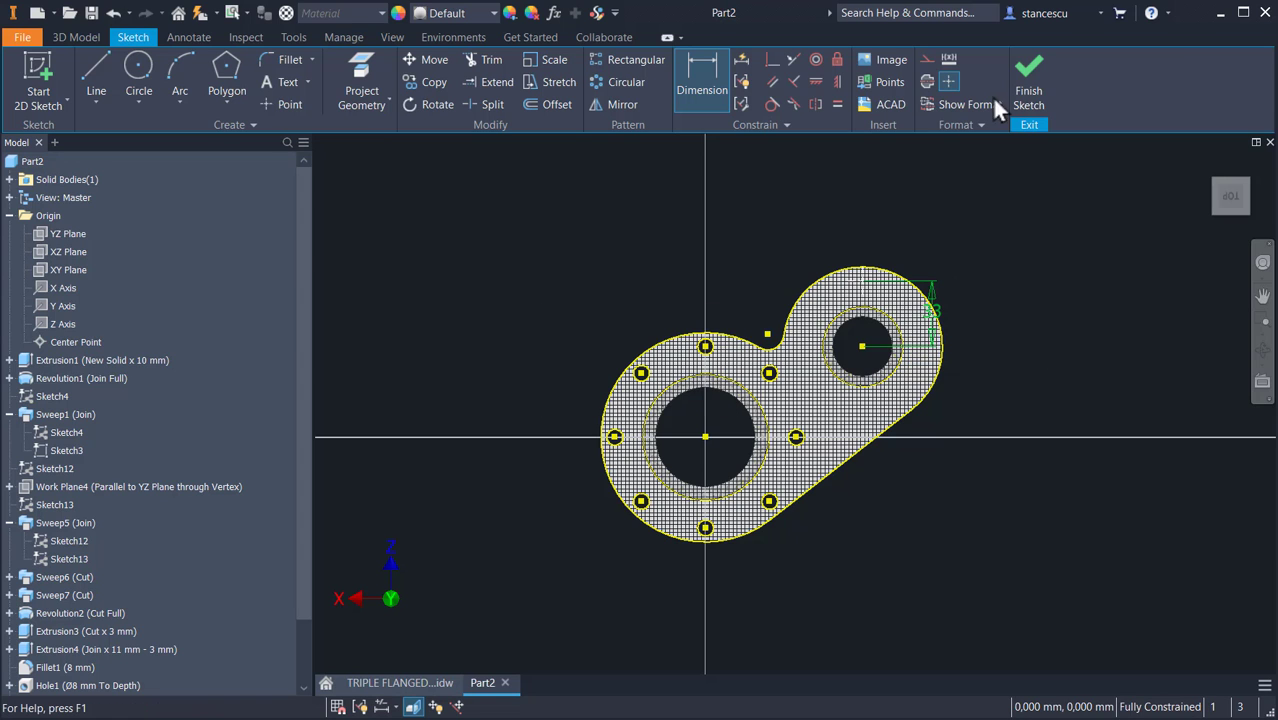
Step: Finish the sketch and cut an 8 mm Through All hole at the sketch point on the small flange
click(1030, 82)
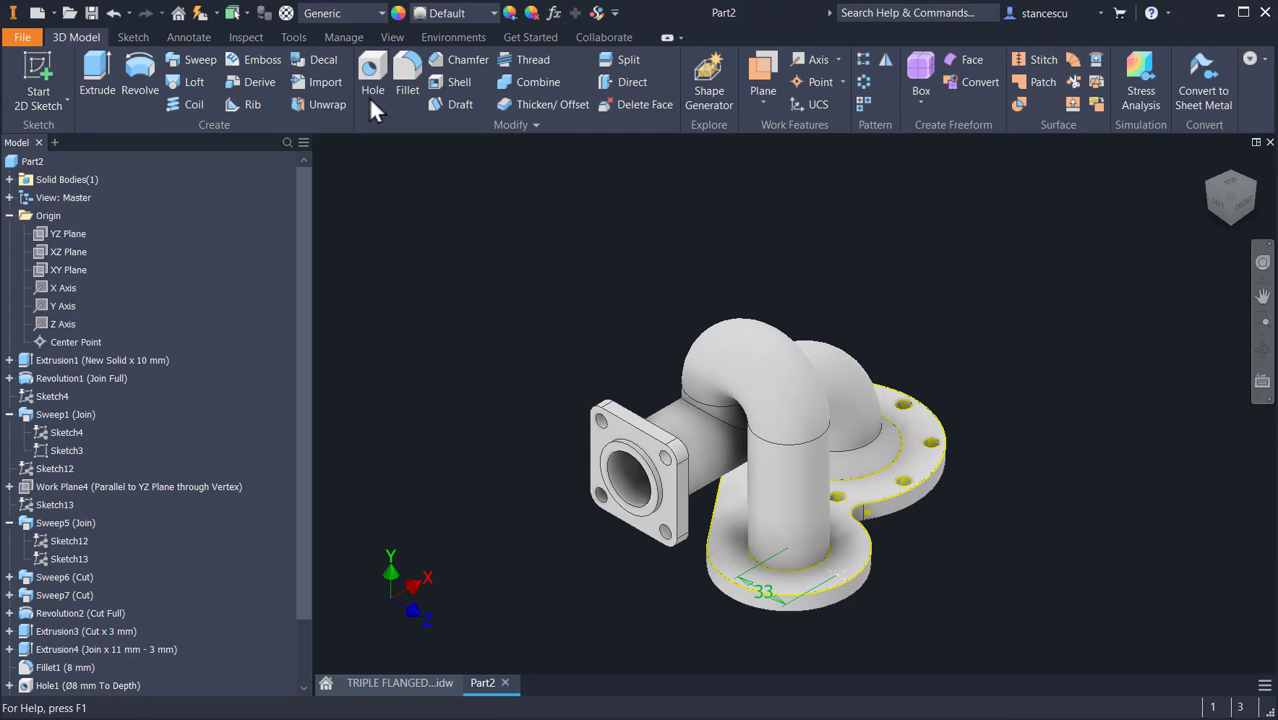
key(h)
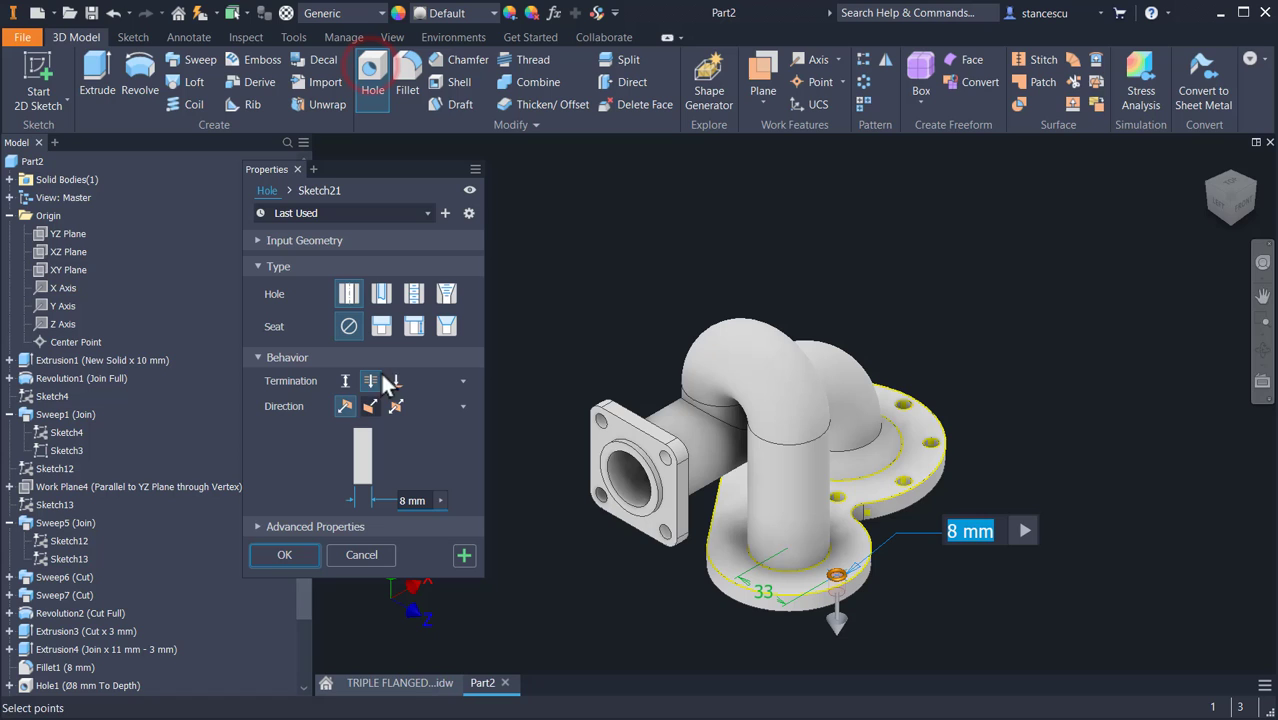
click(272, 552)
Step: Create a circular pattern of the small flange's hole around the vertical pipe's axis with 6 occurrences over 360 deg
scroll(790, 618, up, 3)
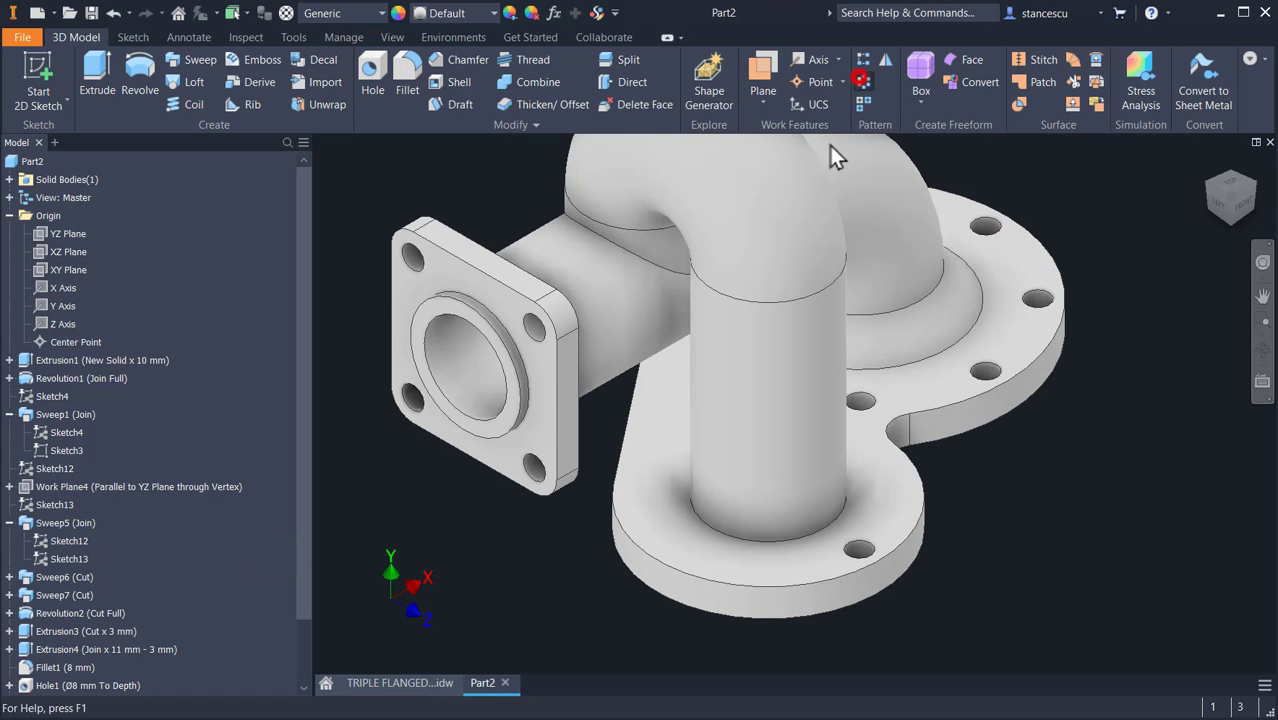
click(858, 548)
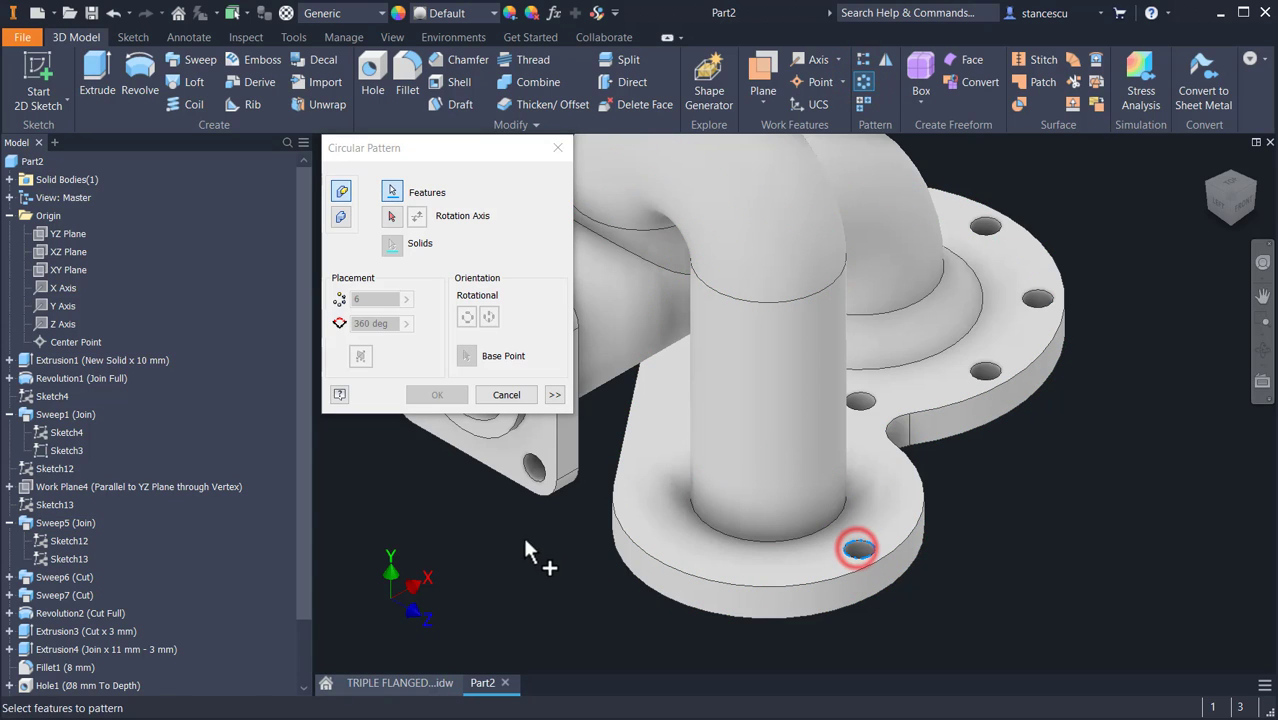
click(391, 220)
click(745, 514)
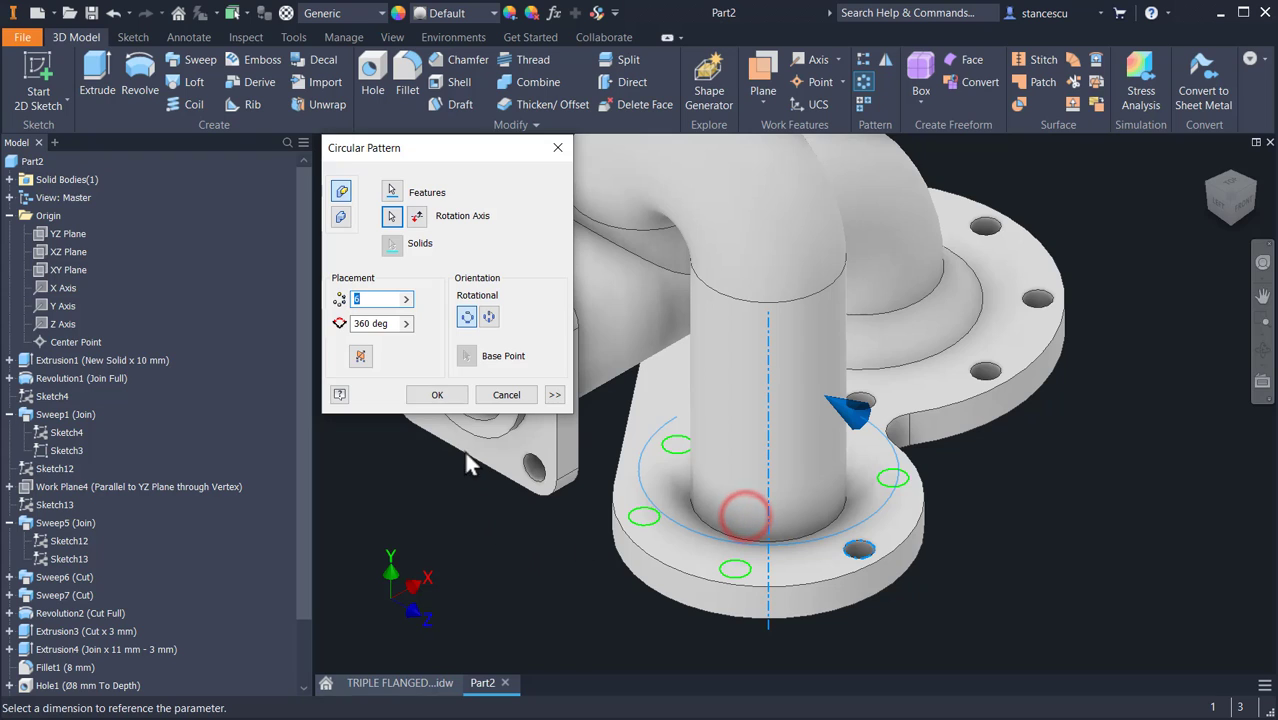
click(446, 402)
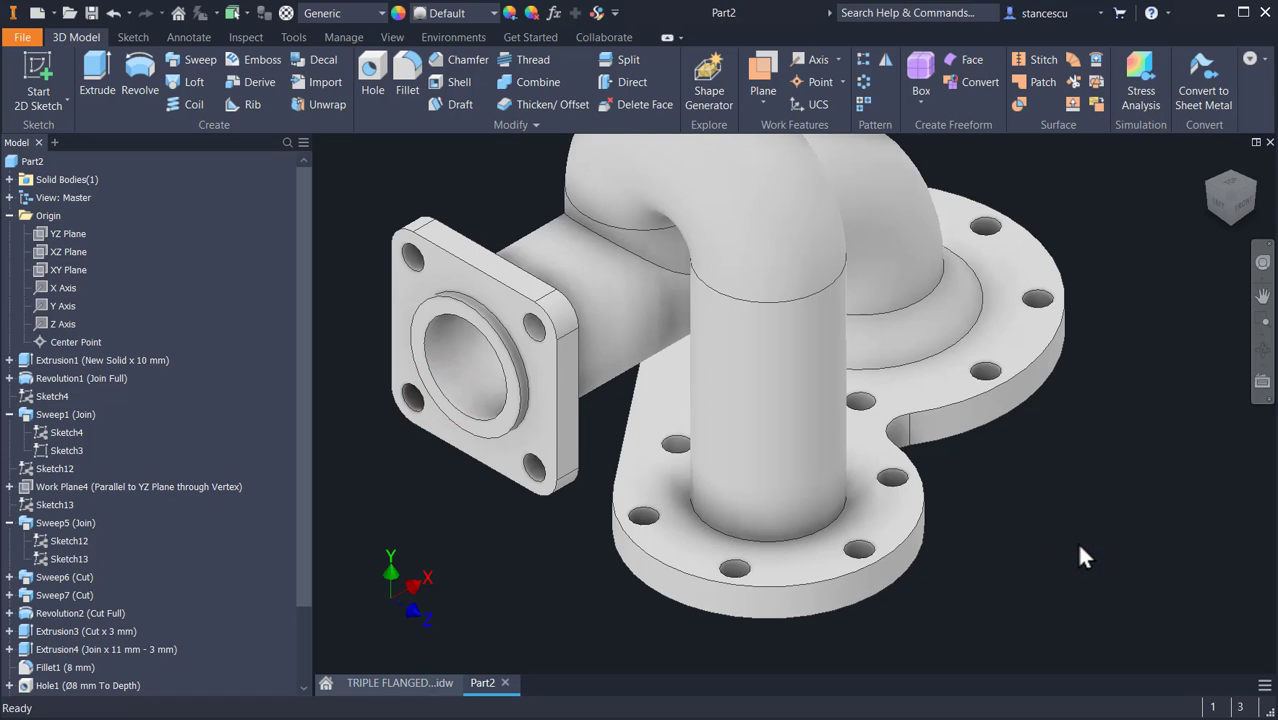
key(F6)
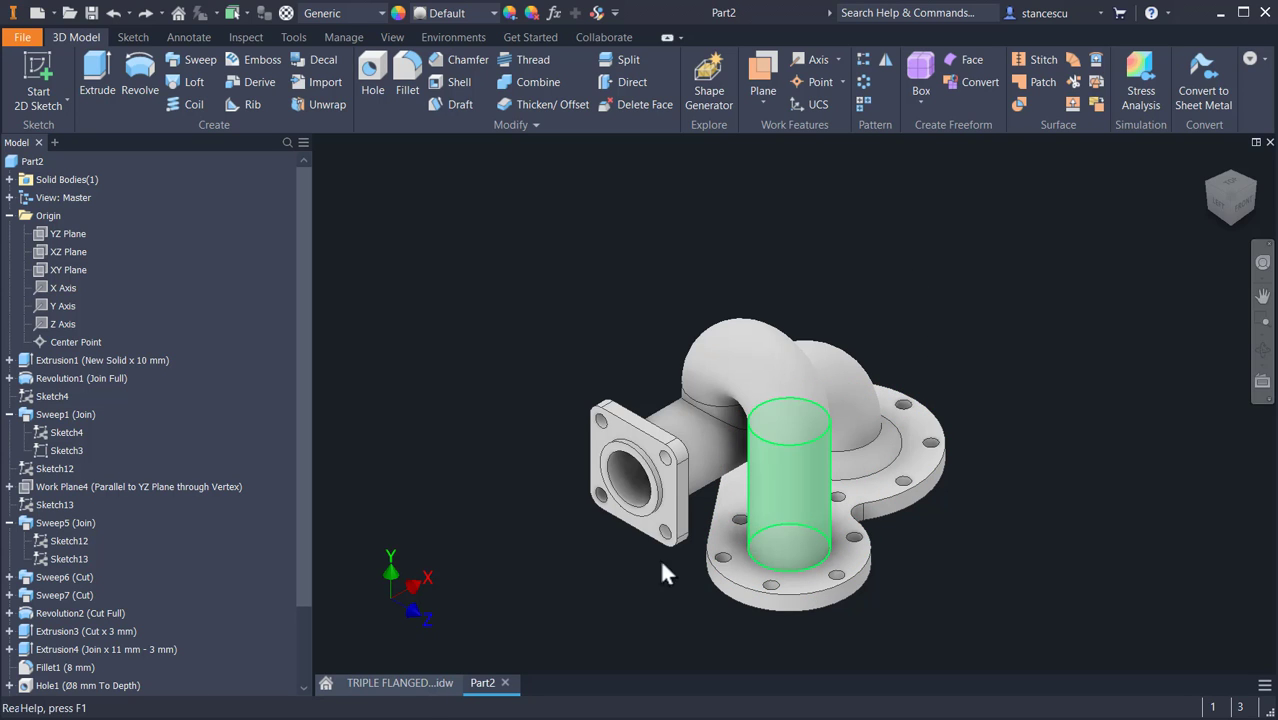
Step: Examine the fillet radius callouts at the pipe and flange junctions in the drawing's section views
click(415, 682)
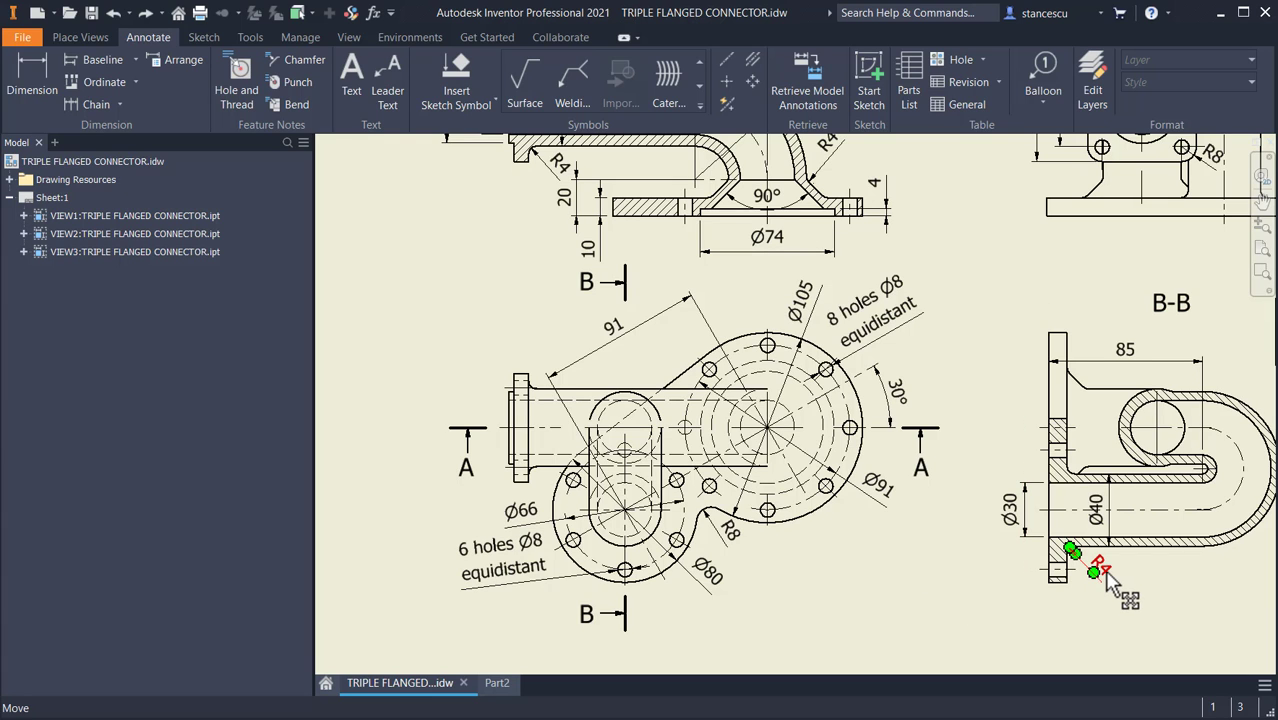
middle_drag(844, 150, 790, 318)
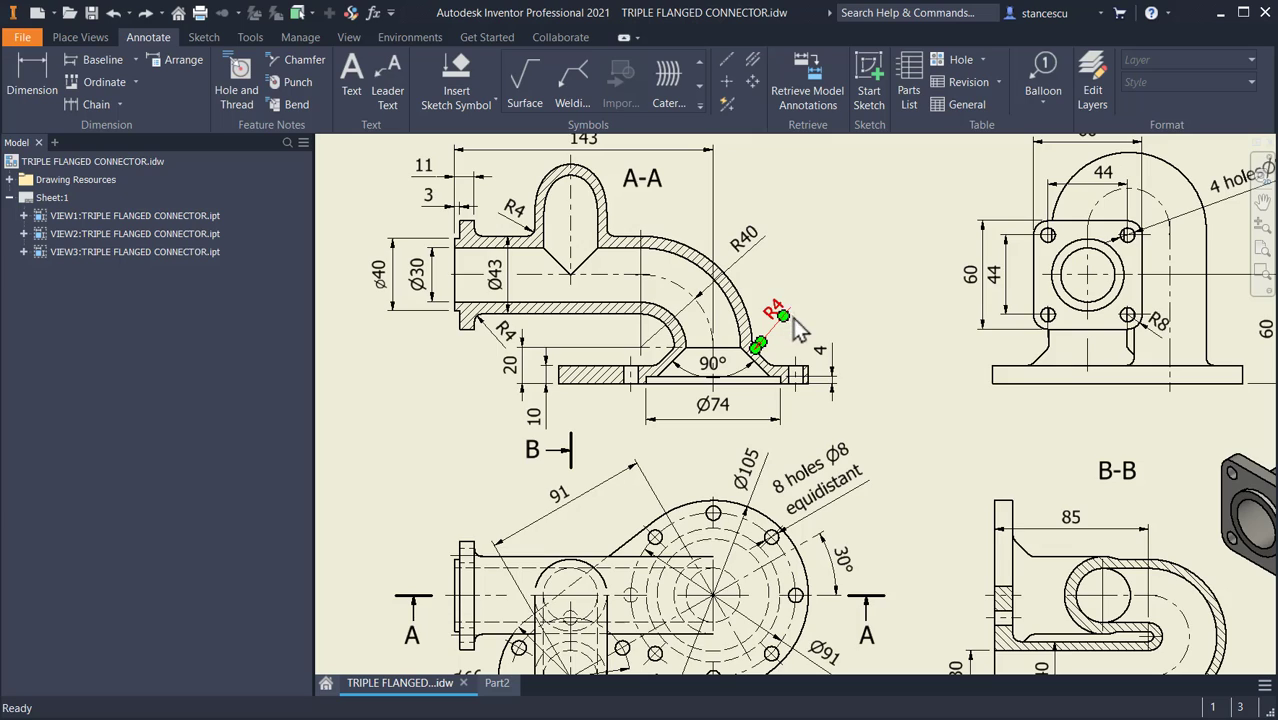
mouse_move(943, 408)
middle_down()
mouse_move(859, 466)
mouse_move(1010, 467)
mouse_move(1006, 367)
mouse_move(973, 359)
mouse_move(986, 364)
middle_up()
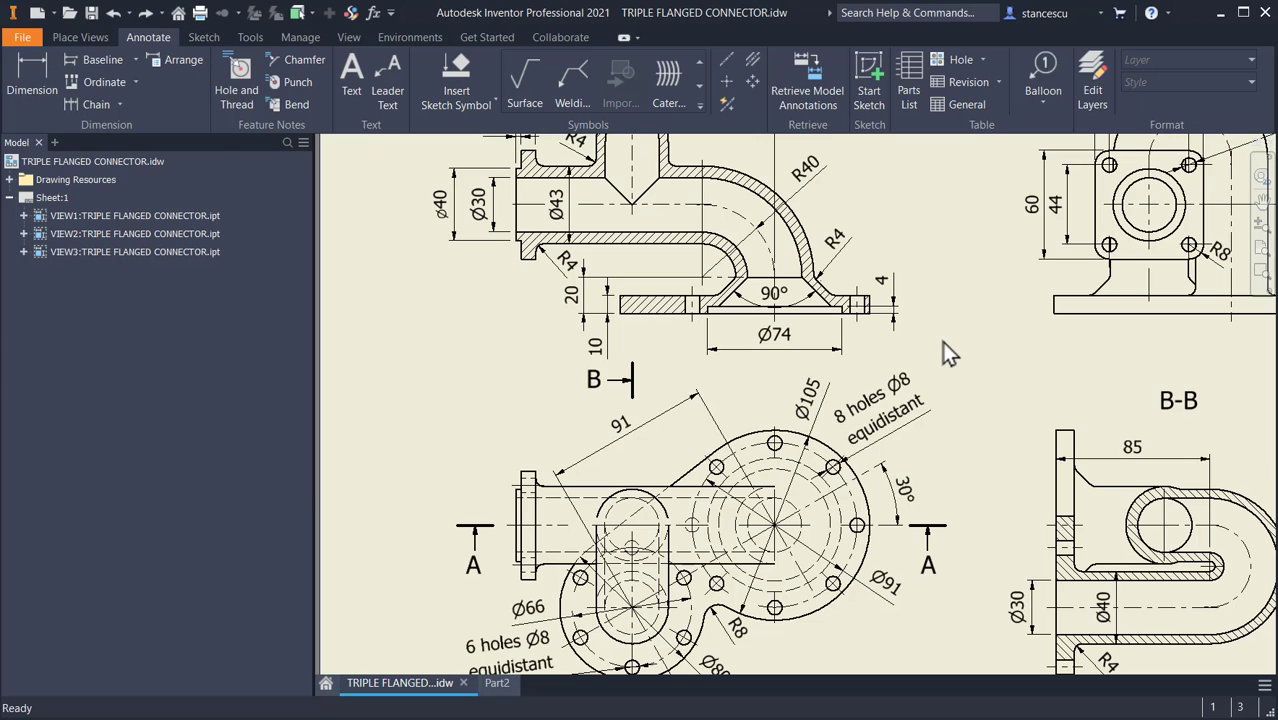
Step: Examine the radius callout at the fillet between the cone and the large base flange in section A-A
scroll(942, 341, up, 3)
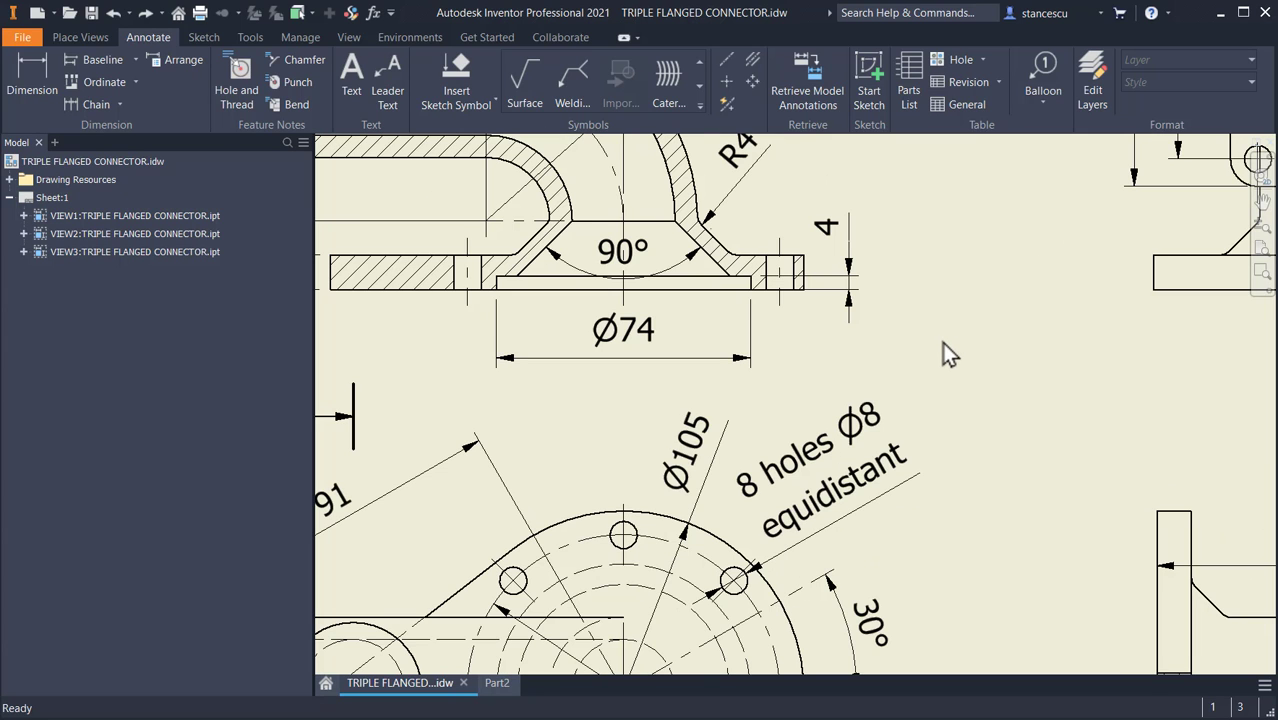
mouse_move(939, 342)
middle_down()
mouse_move(650, 408)
mouse_move(1020, 256)
mouse_move(998, 177)
middle_up()
mouse_move(1027, 292)
middle_down()
mouse_move(1033, 166)
mouse_move(1119, 569)
middle_up()
middle_drag(1072, 386, 1081, 456)
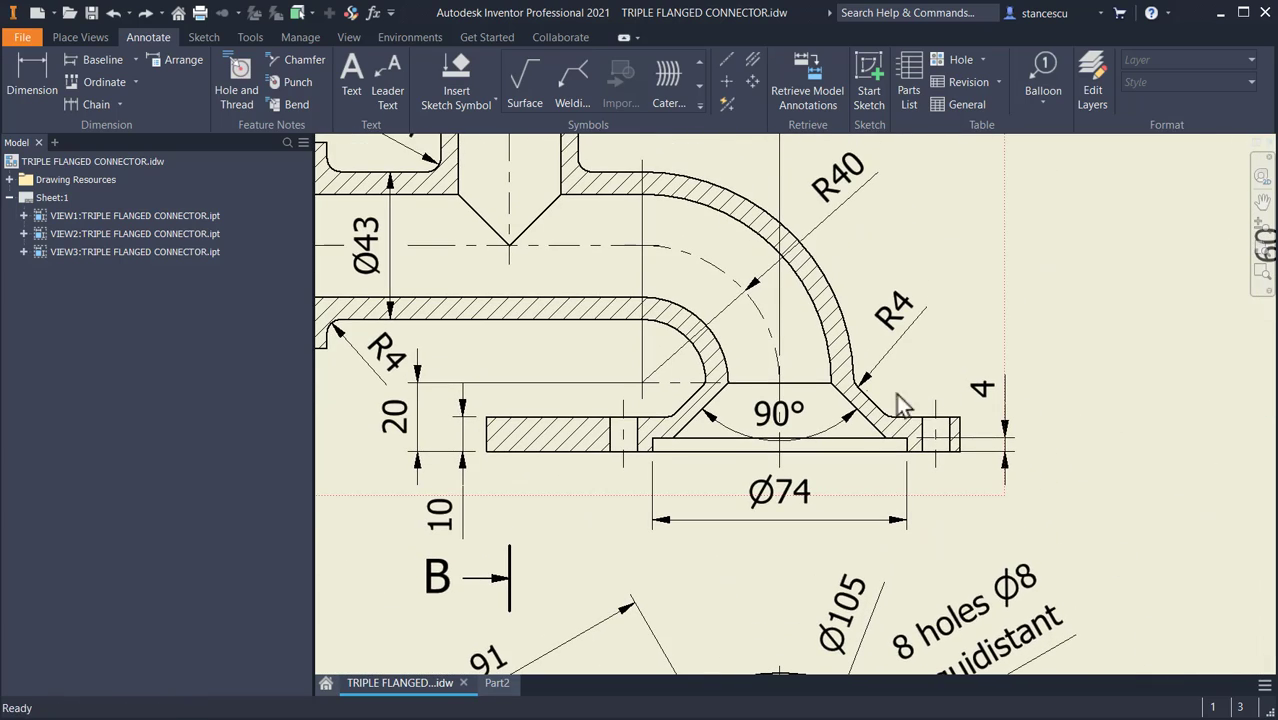
click(901, 424)
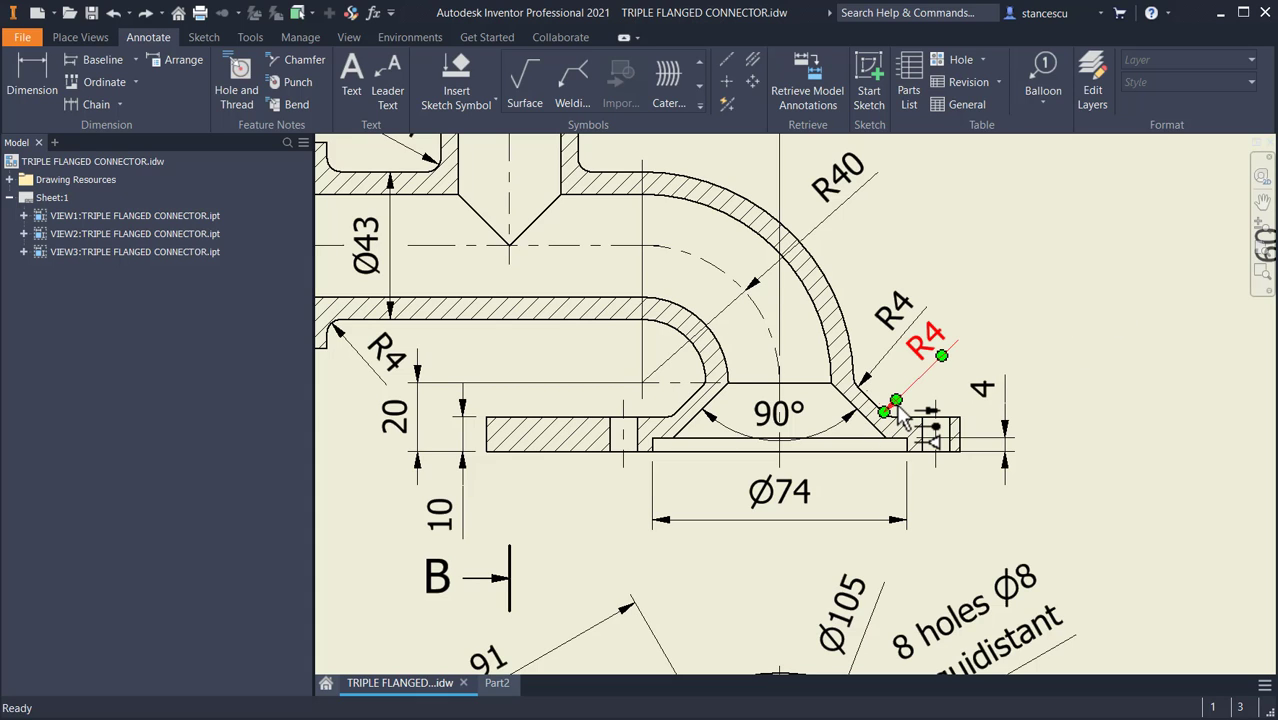
click(896, 403)
click(1132, 369)
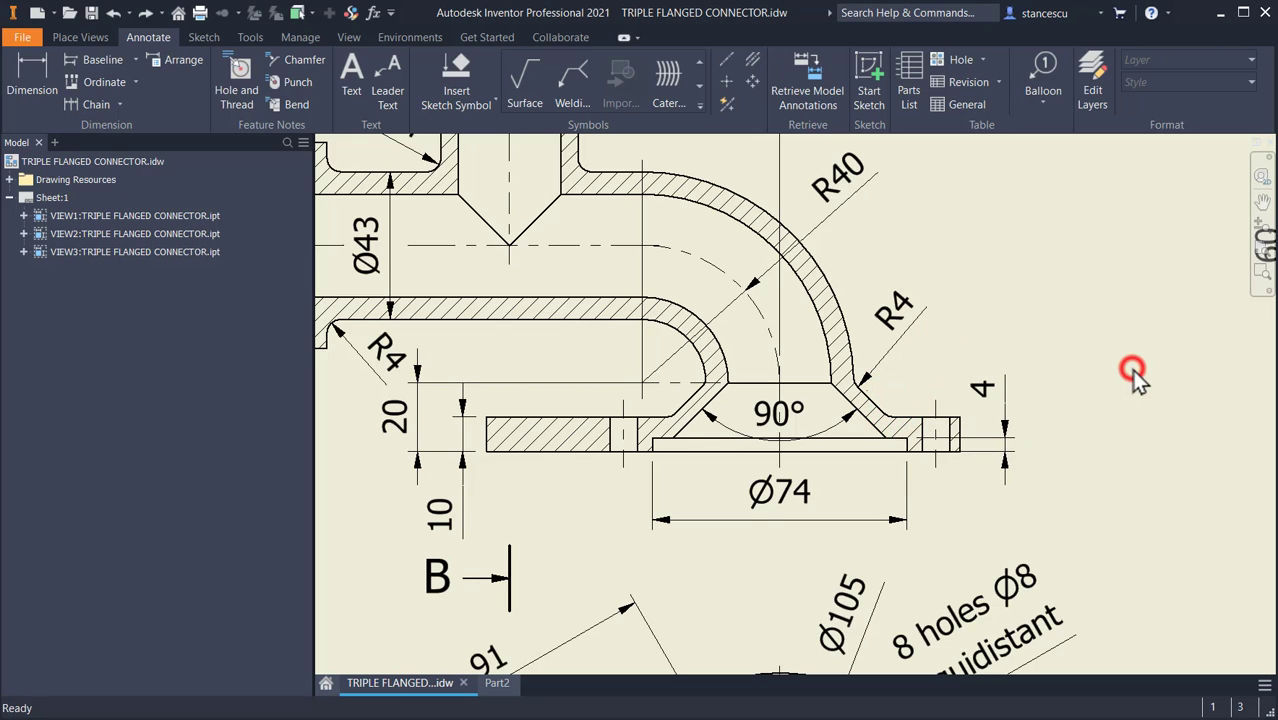
key(Escape)
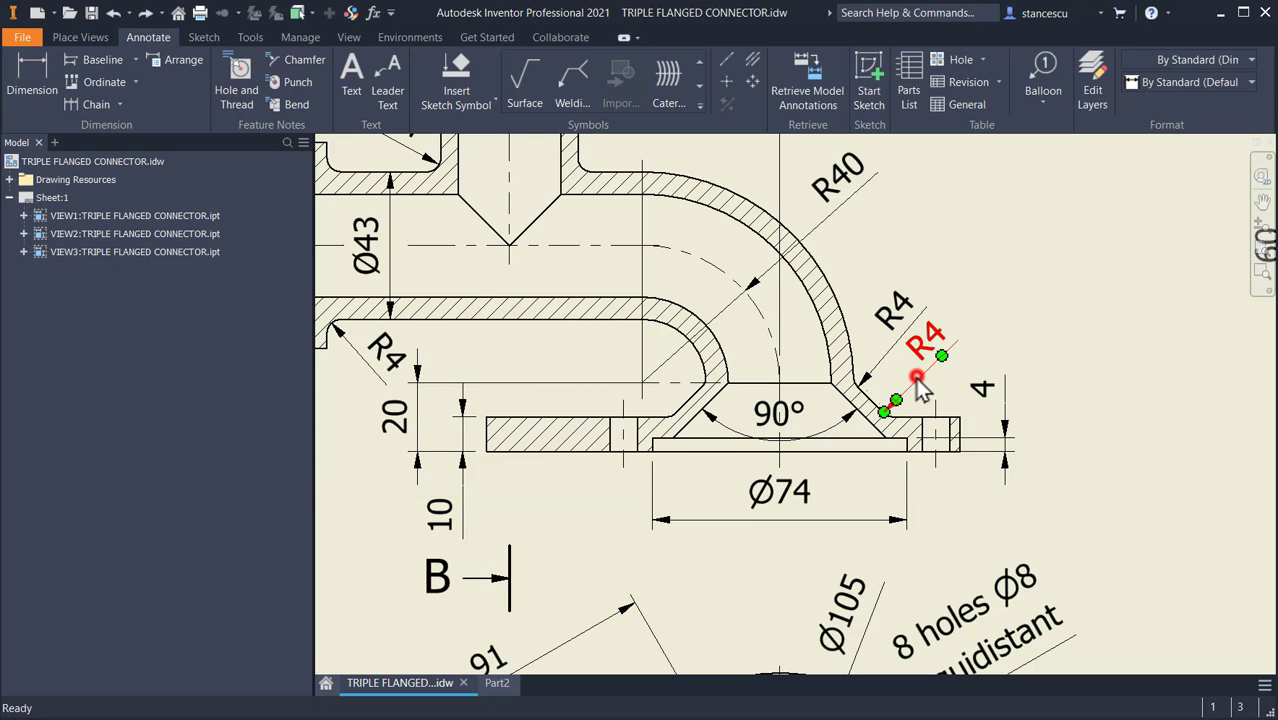
click(916, 378)
click(1135, 342)
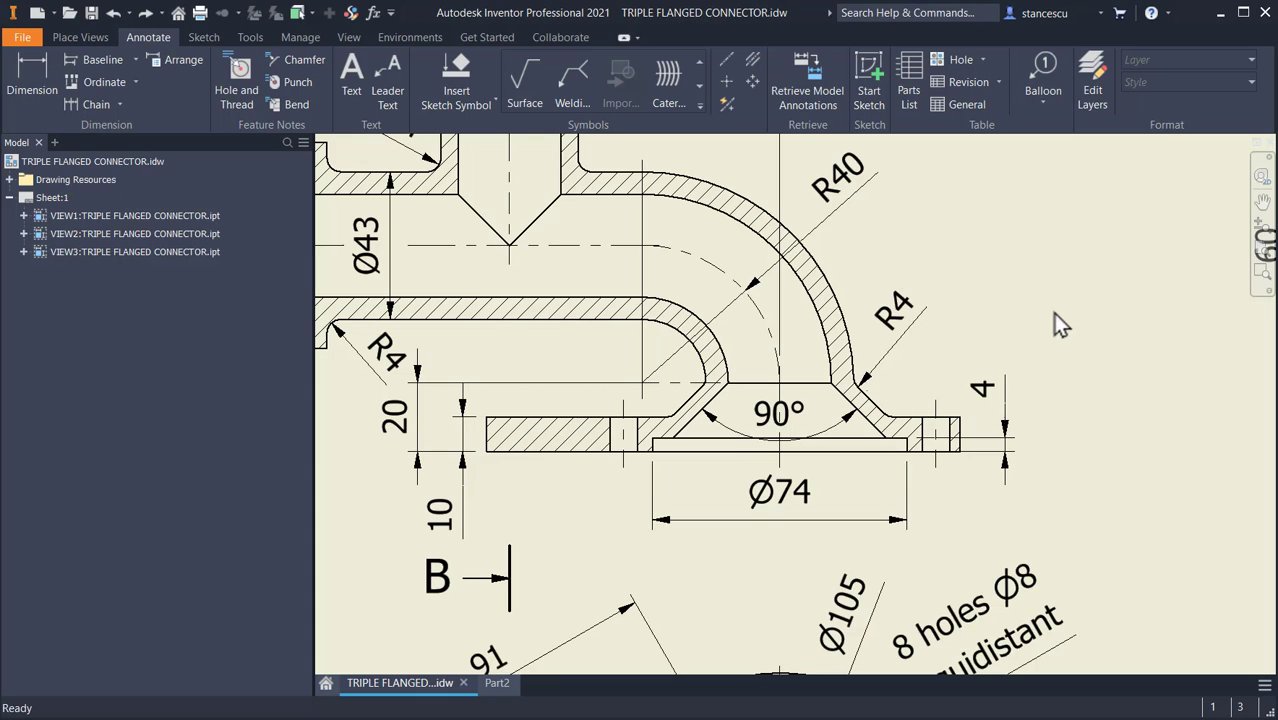
key(Escape)
Step: Add a radius dimension to the fillet where the cone meets the large base flange in section A-A
click(36, 70)
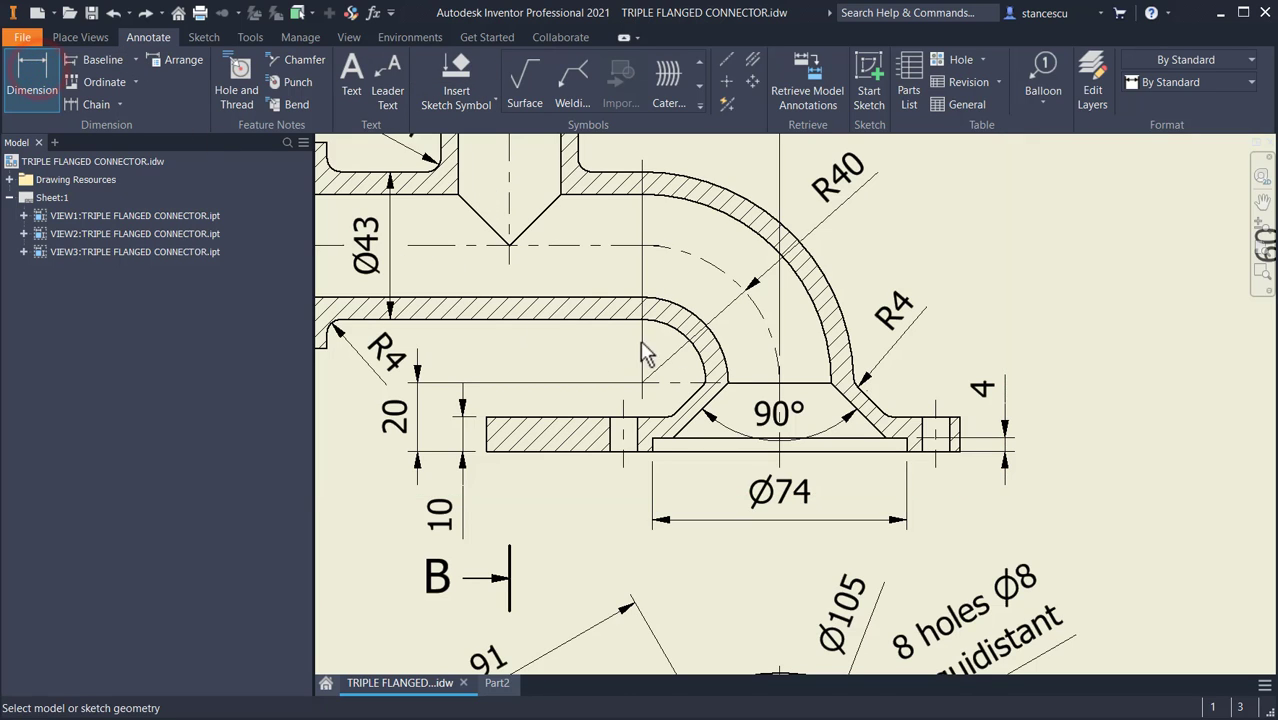
scroll(885, 400, up, 3)
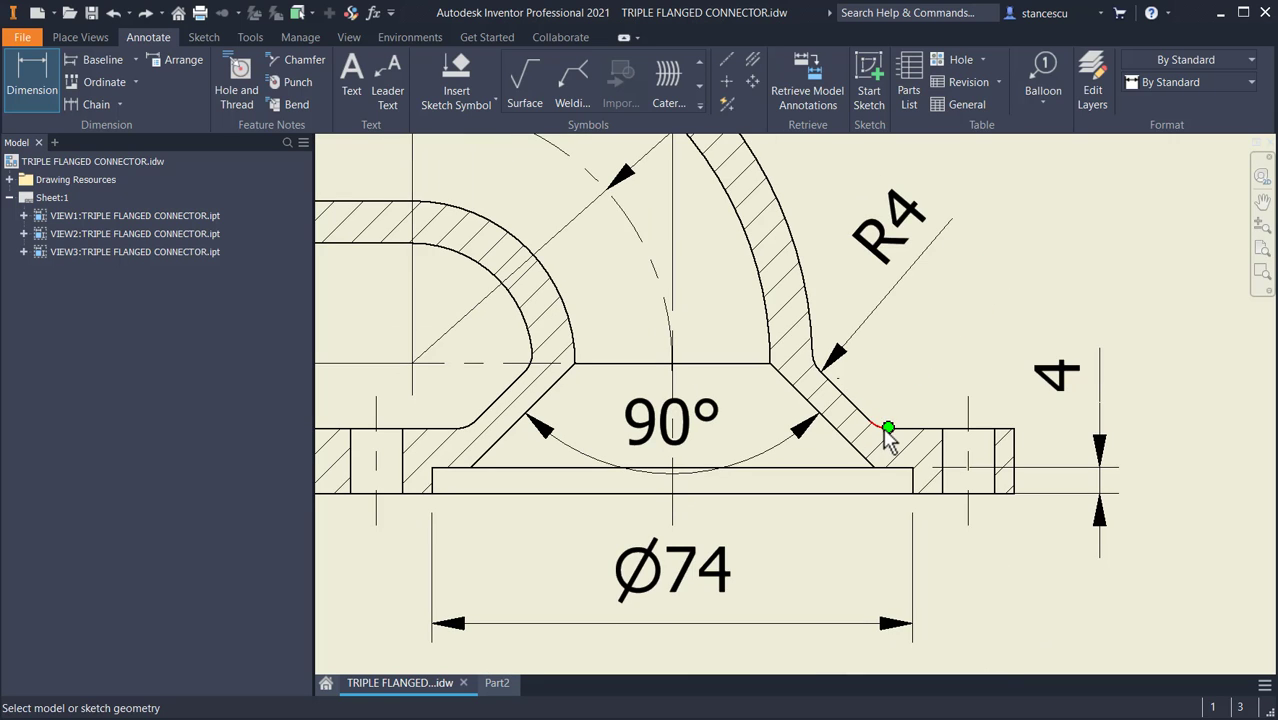
click(871, 421)
scroll(874, 430, up, 2)
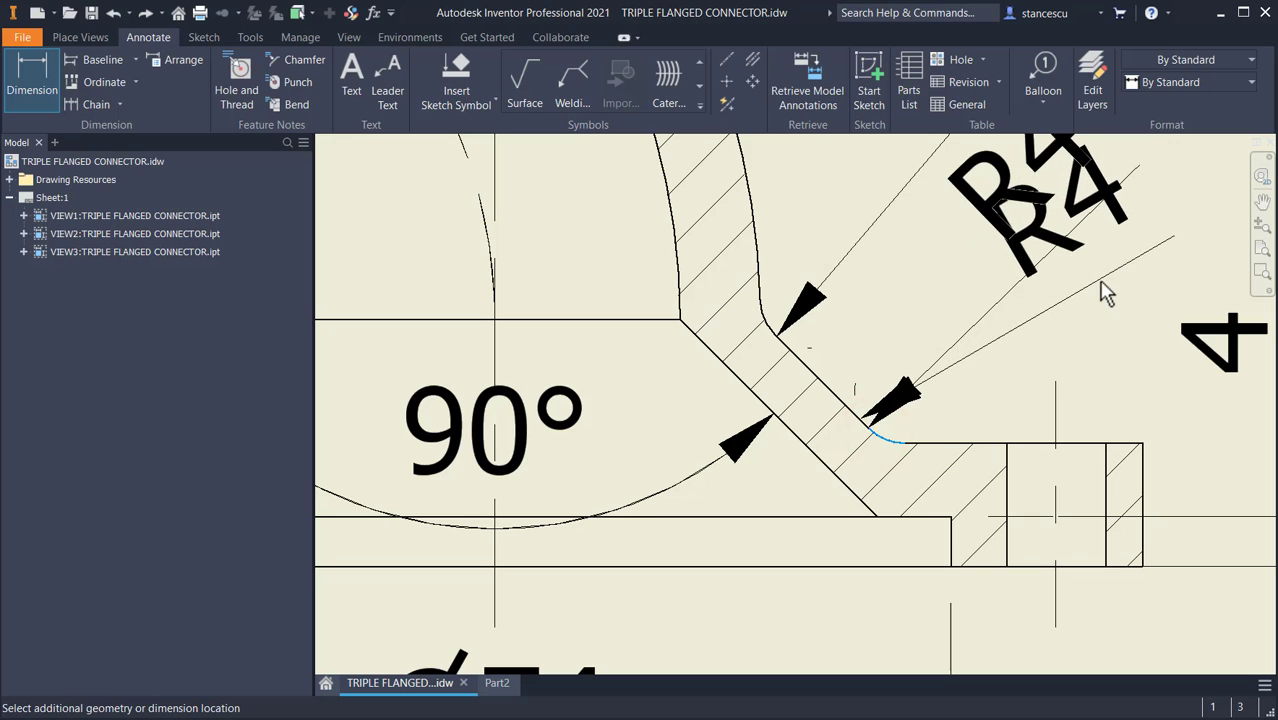
middle_drag(1078, 262, 870, 410)
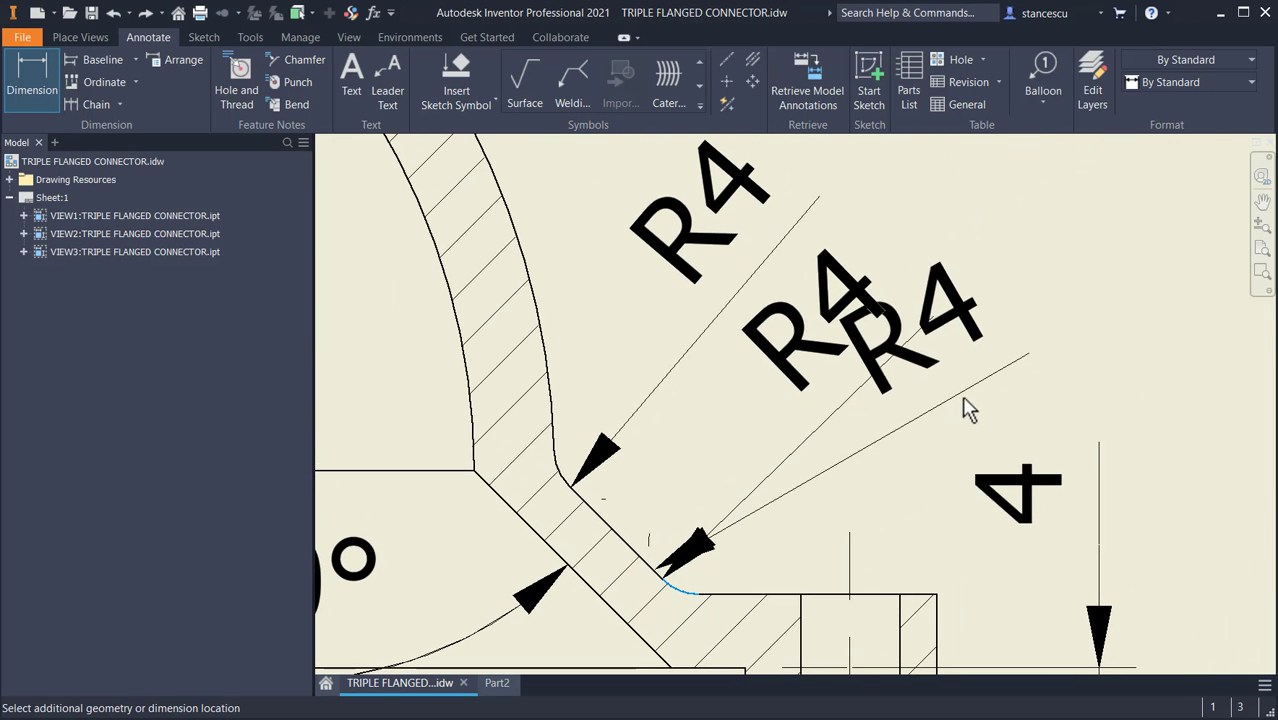
click(986, 392)
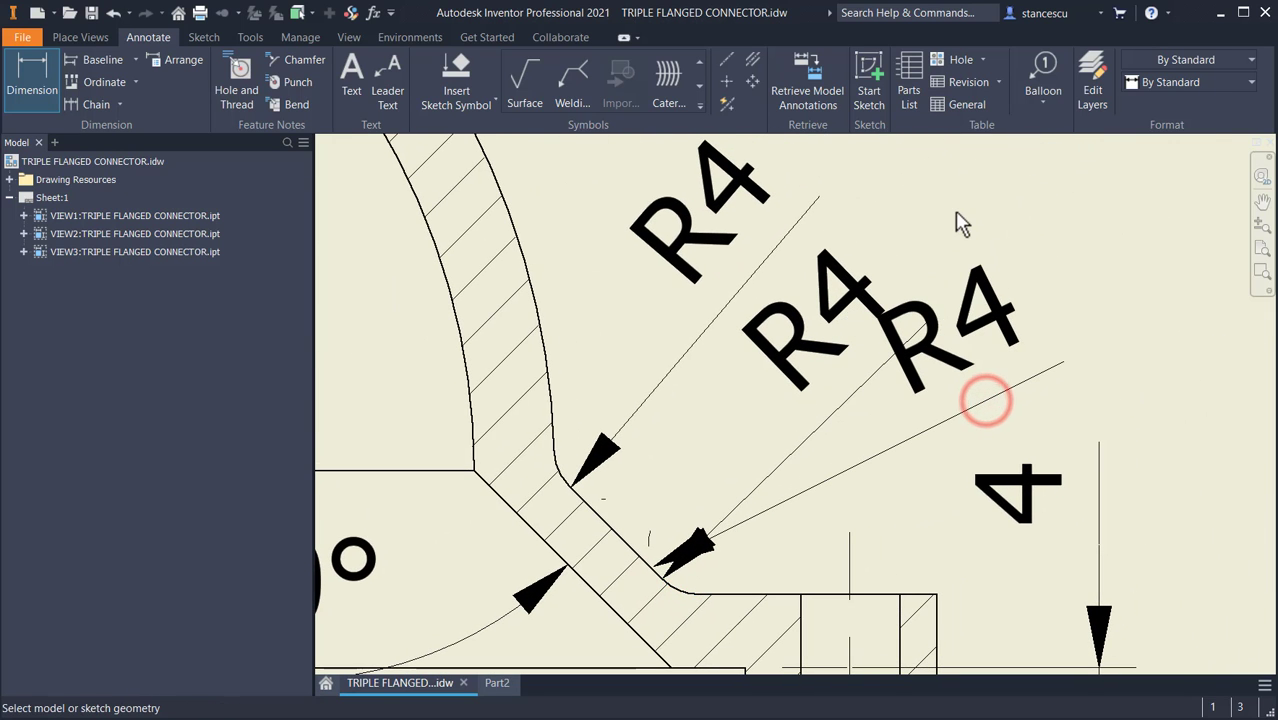
key(Escape)
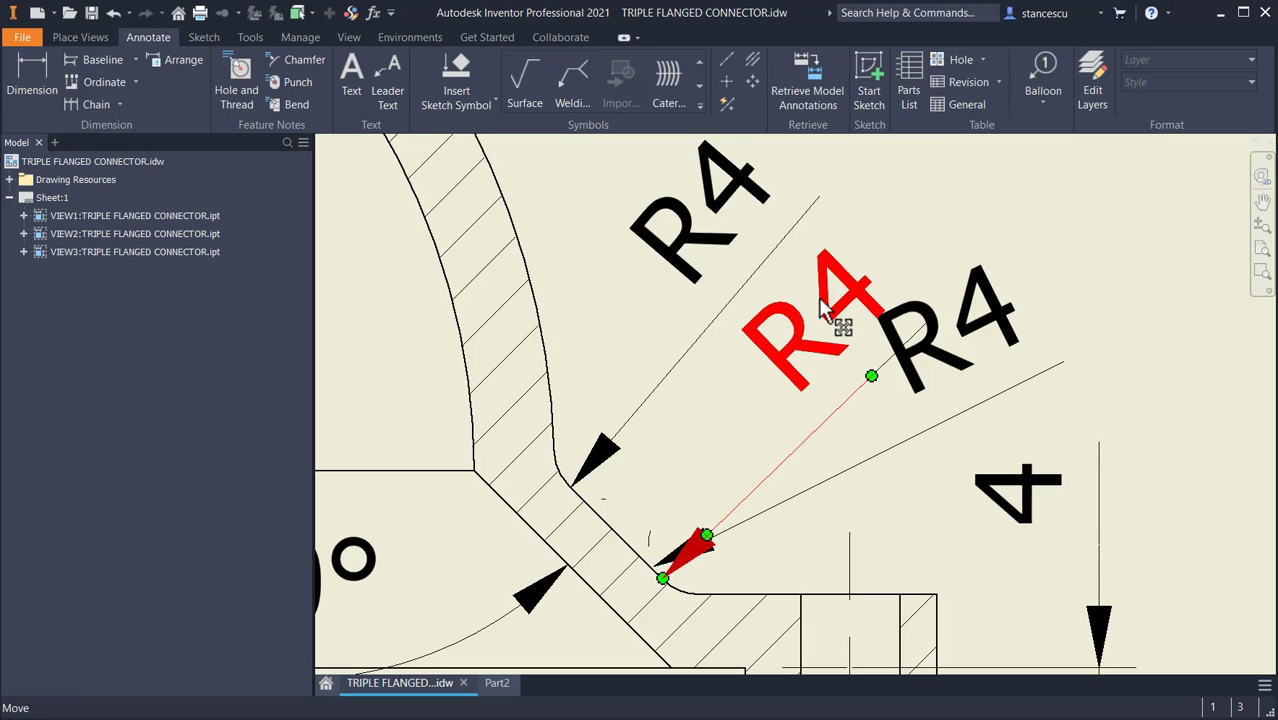
Step: Delete the newly added duplicate R4 dimension at the base flange's fillet and show the whole drawing sheet
click(976, 330)
key(Delete)
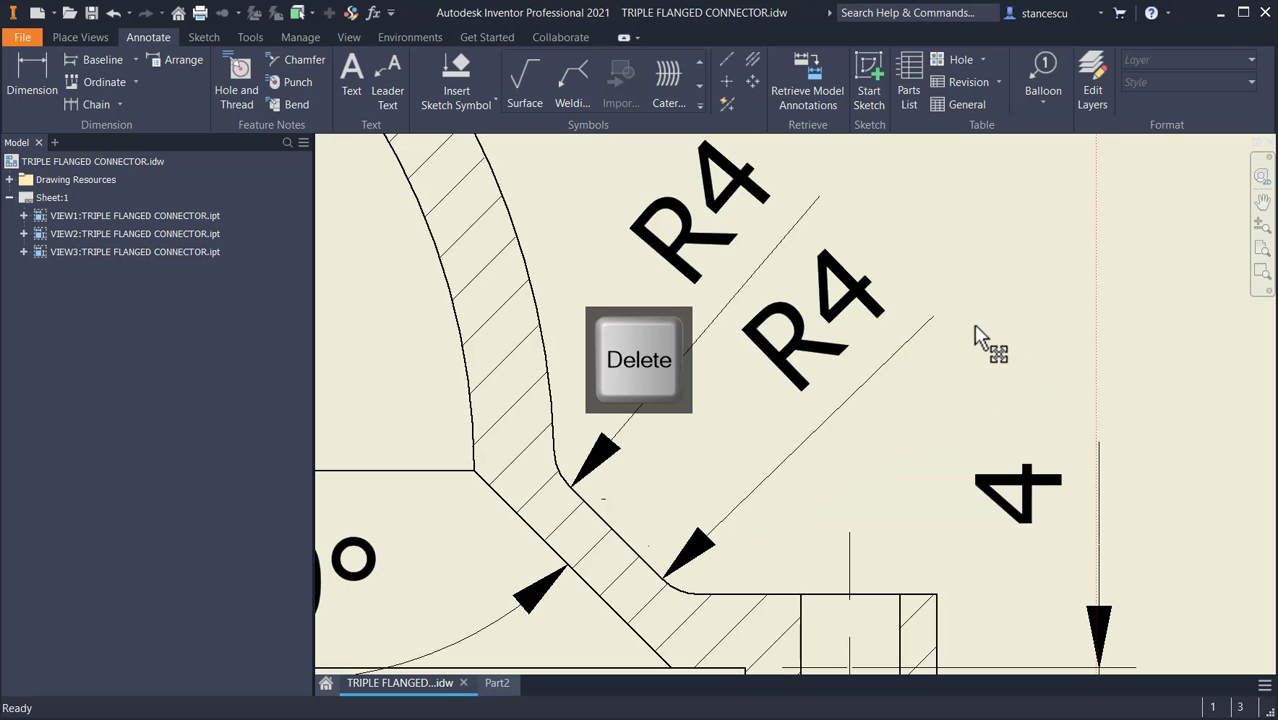
scroll(1034, 328, down, 5)
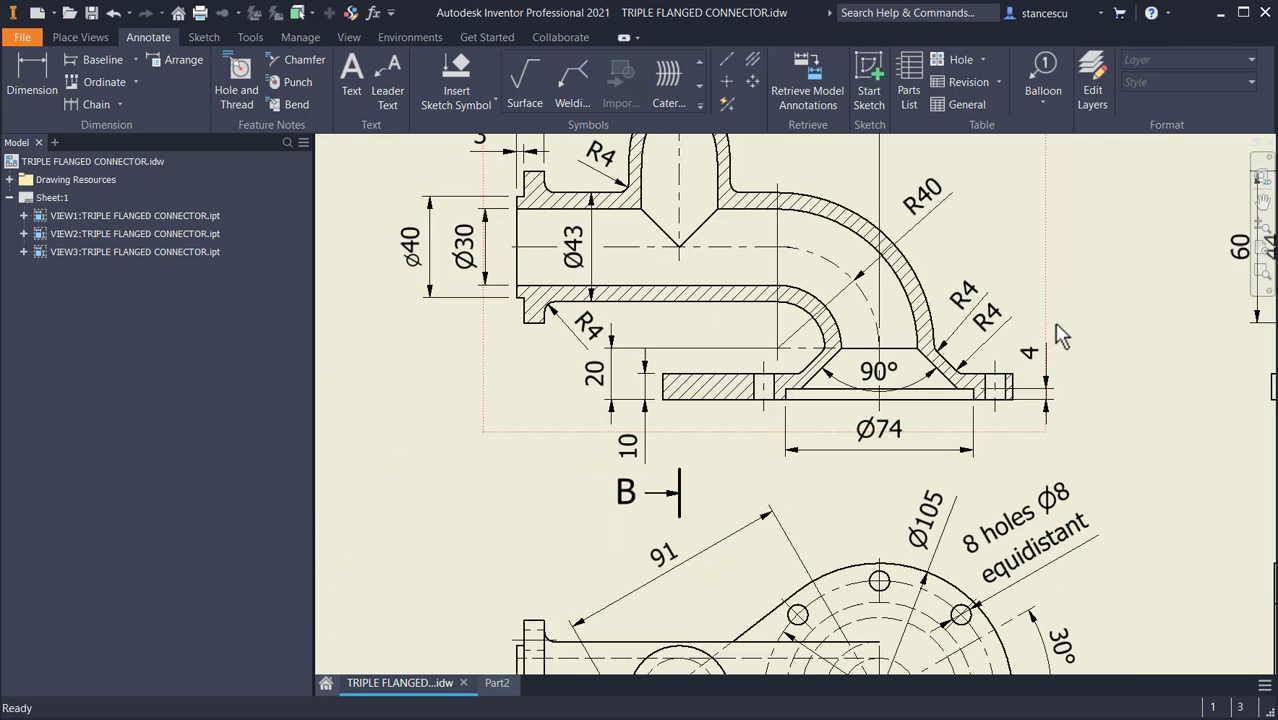
middle_drag(1058, 306, 1012, 328)
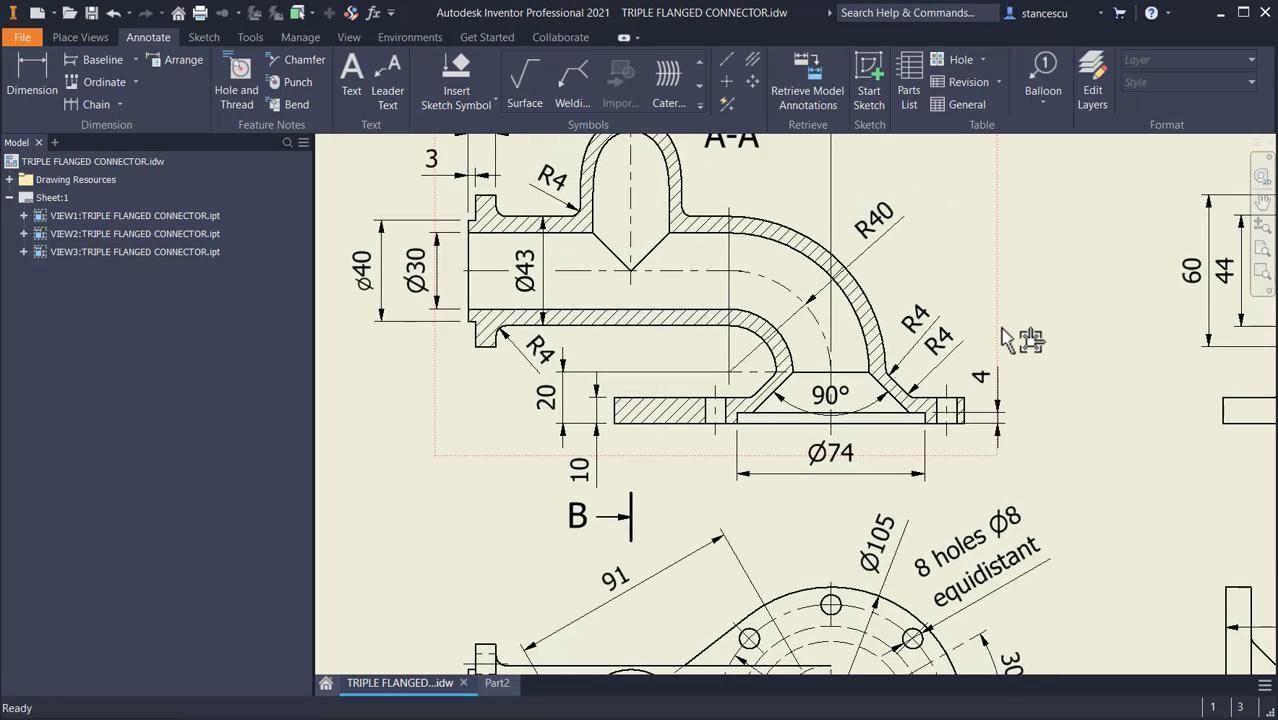
key(Home)
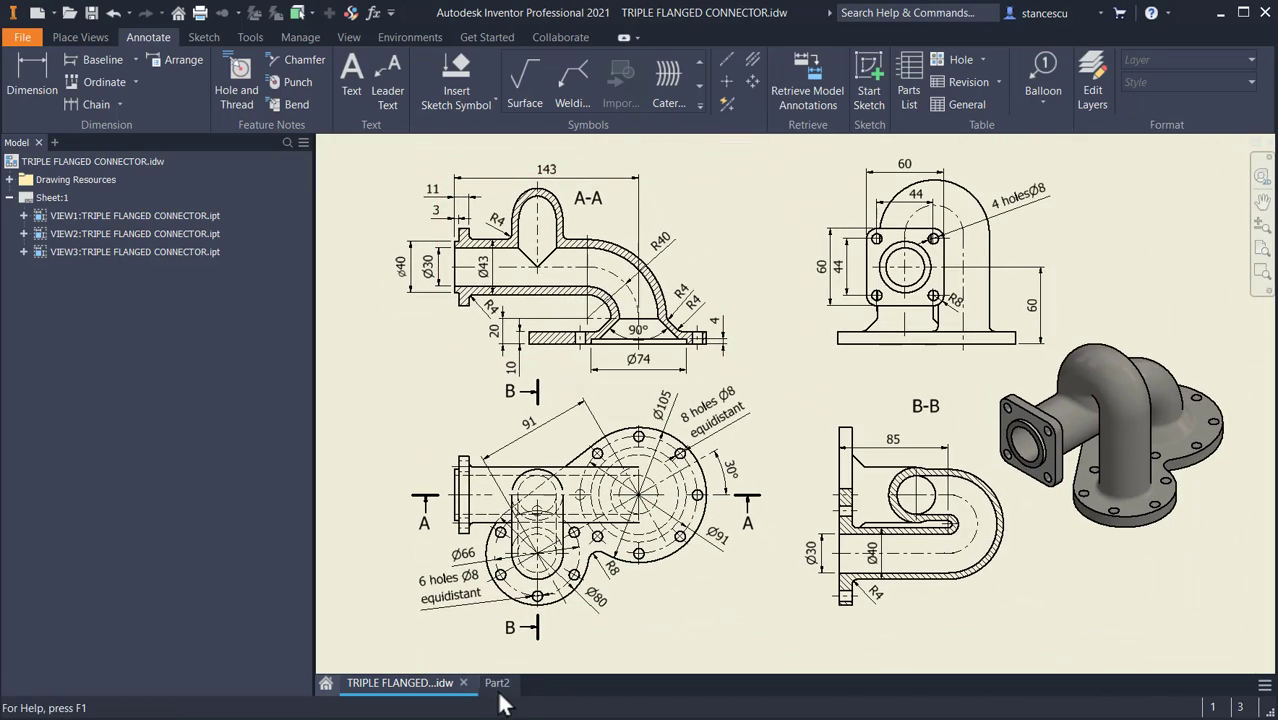
Step: In Part2, apply 4 mm fillets at the small flange's pipe base, both cone edges, the pipe junction and the square flange's pipe joint
click(498, 688)
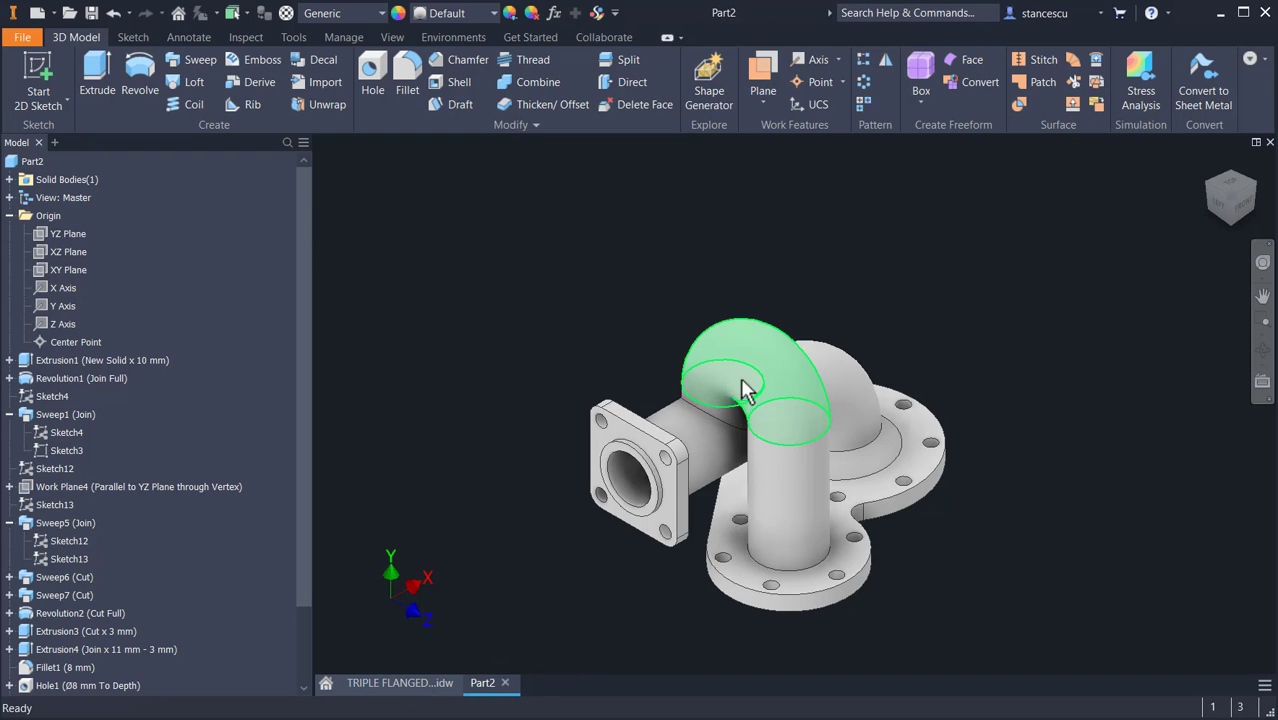
click(797, 575)
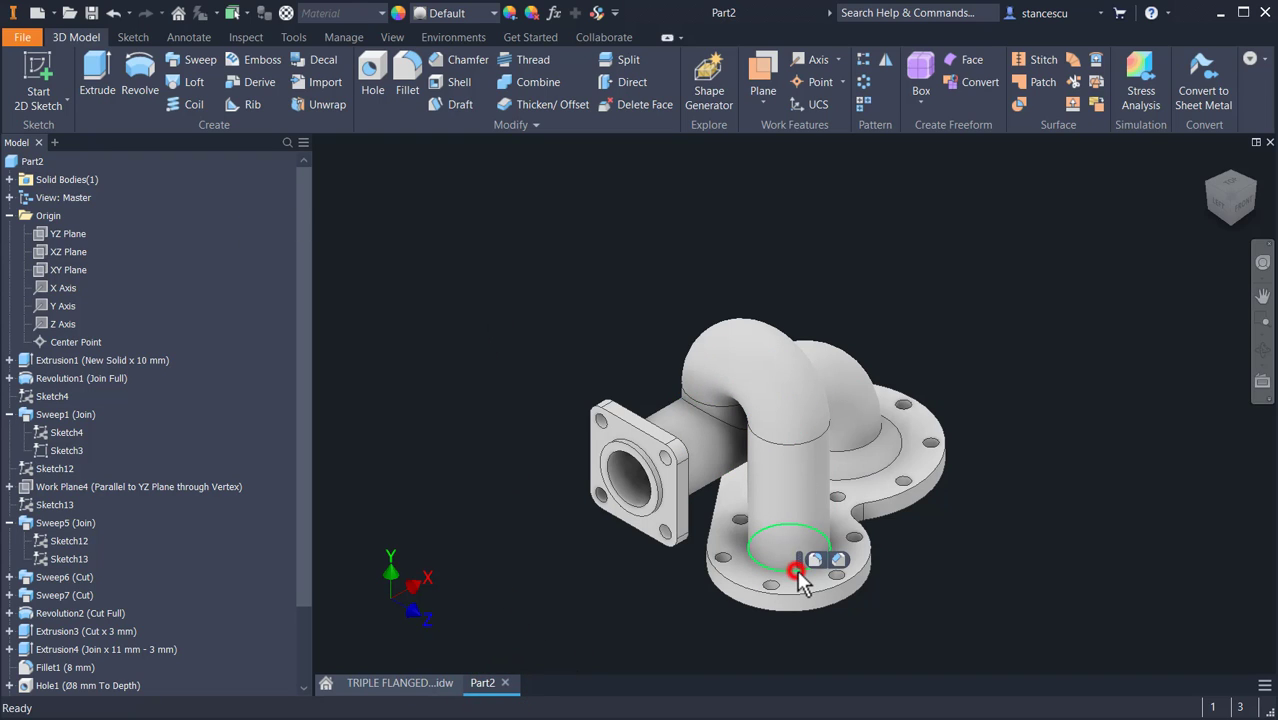
click(822, 559)
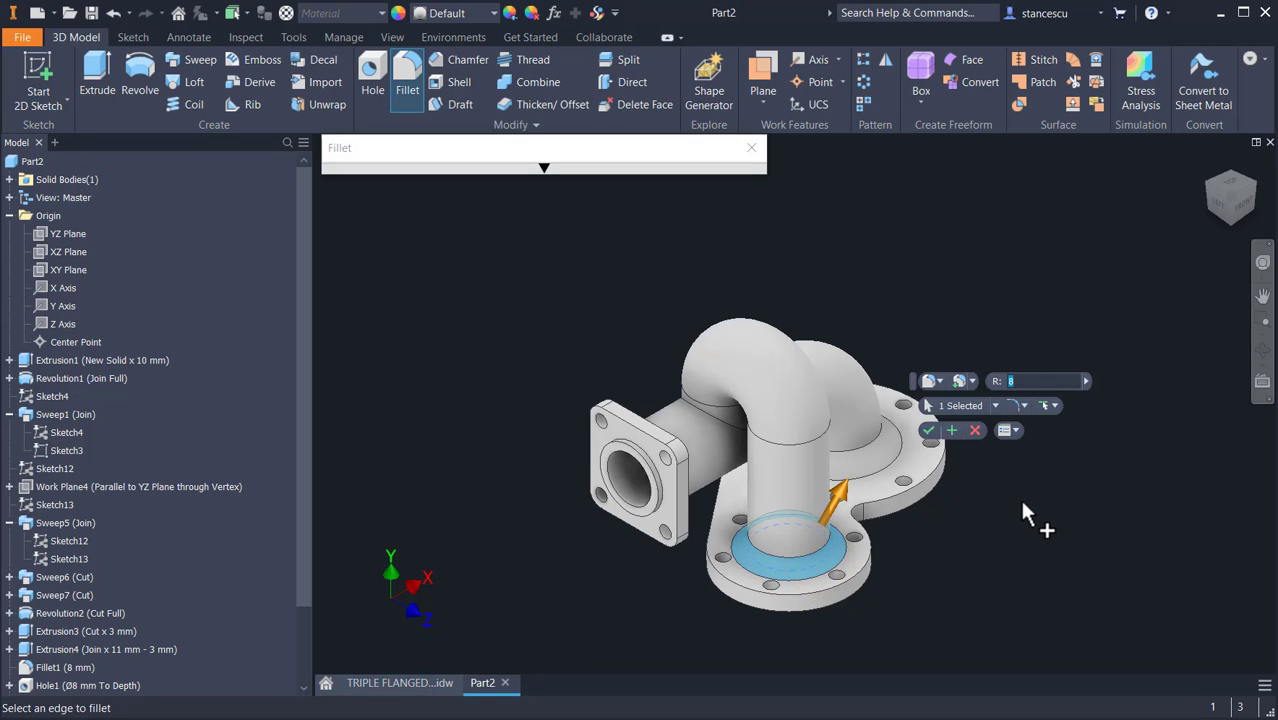
text(4)
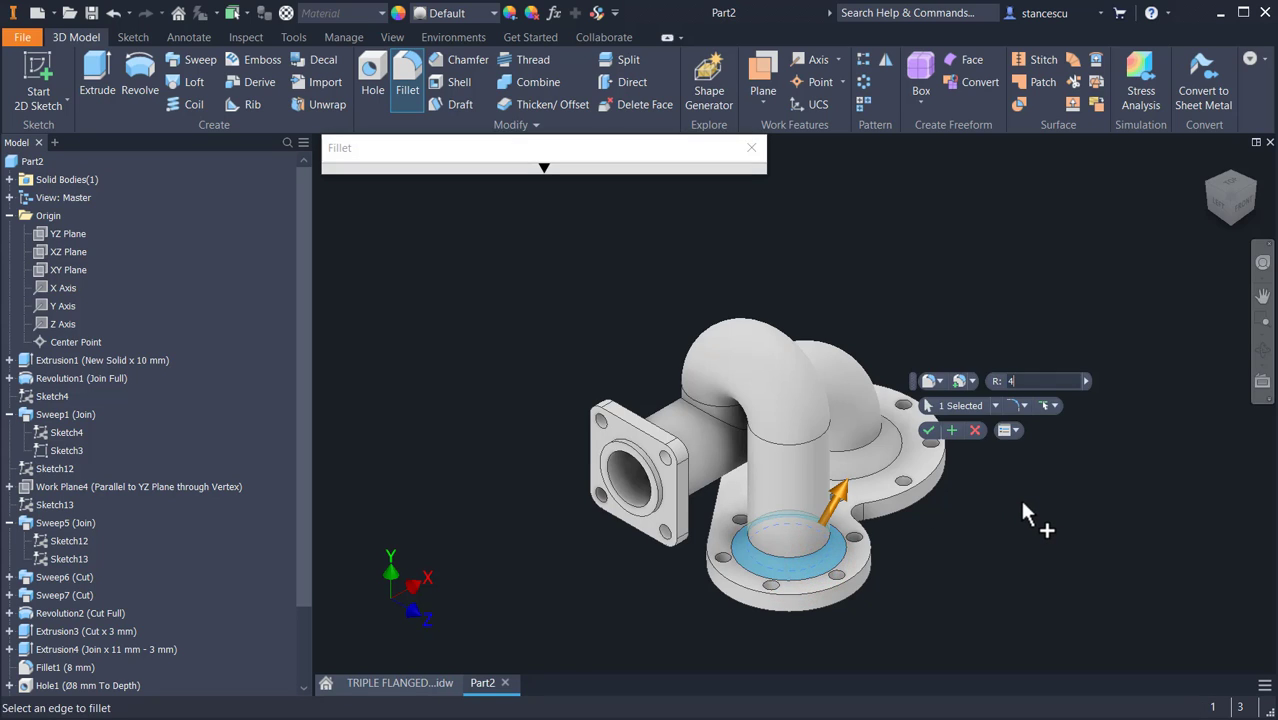
click(872, 487)
click(890, 474)
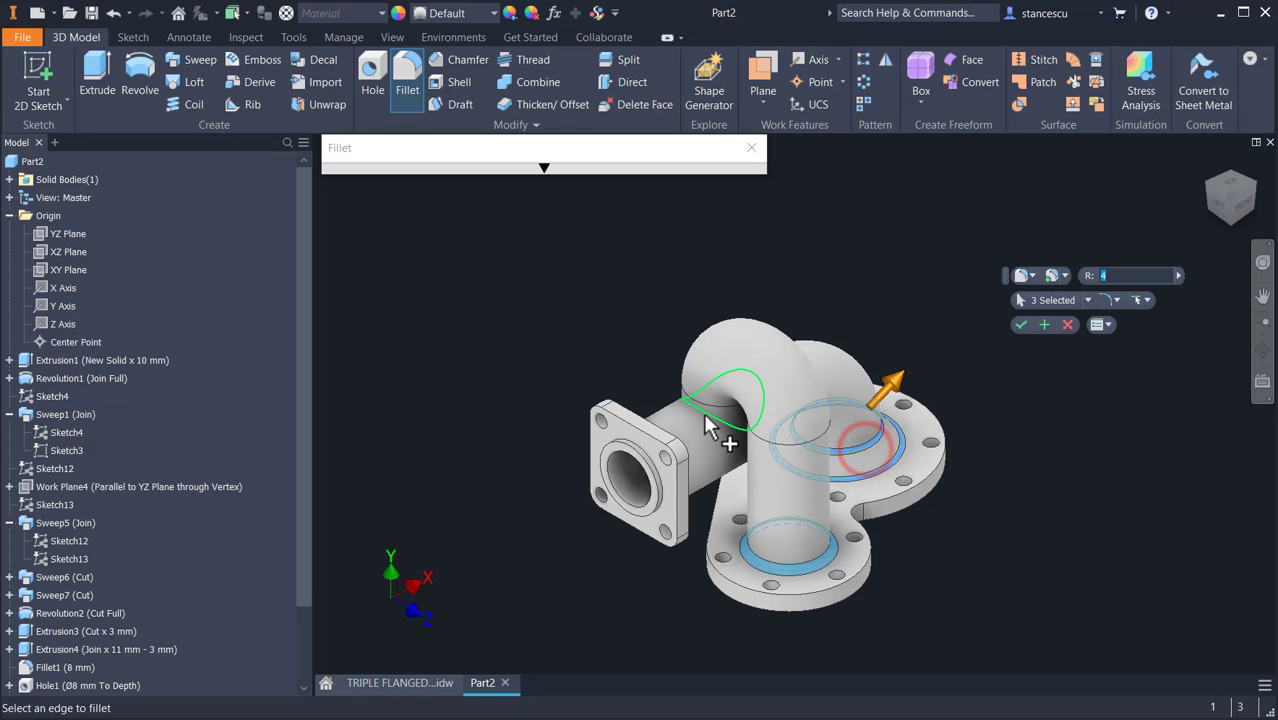
click(716, 432)
shift+middle_drag(890, 571, 847, 543)
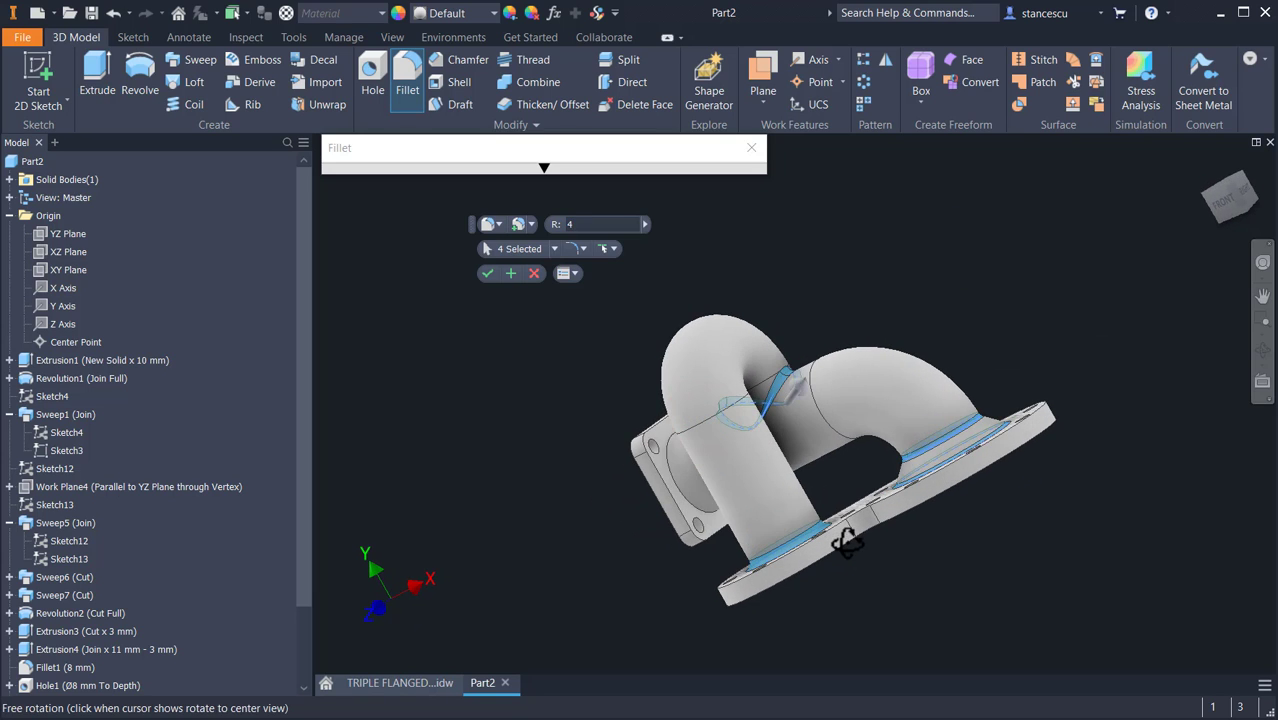
click(680, 488)
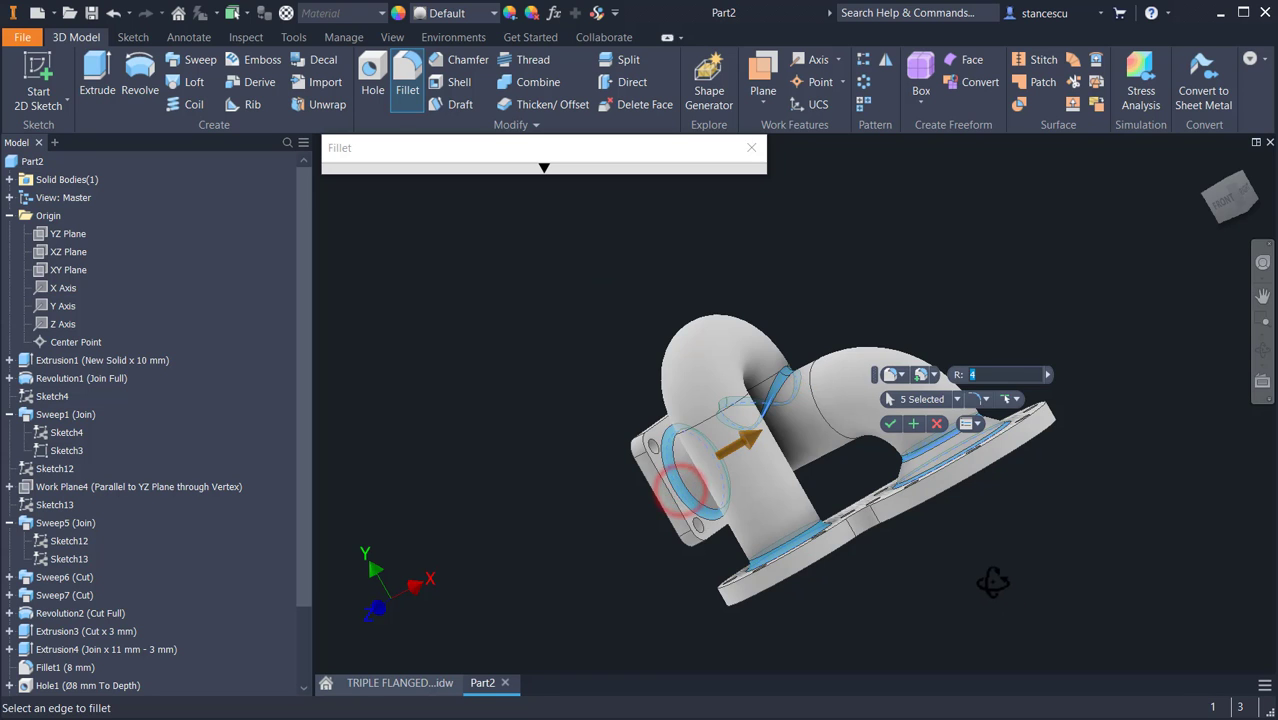
shift+middle_drag(993, 581, 1056, 580)
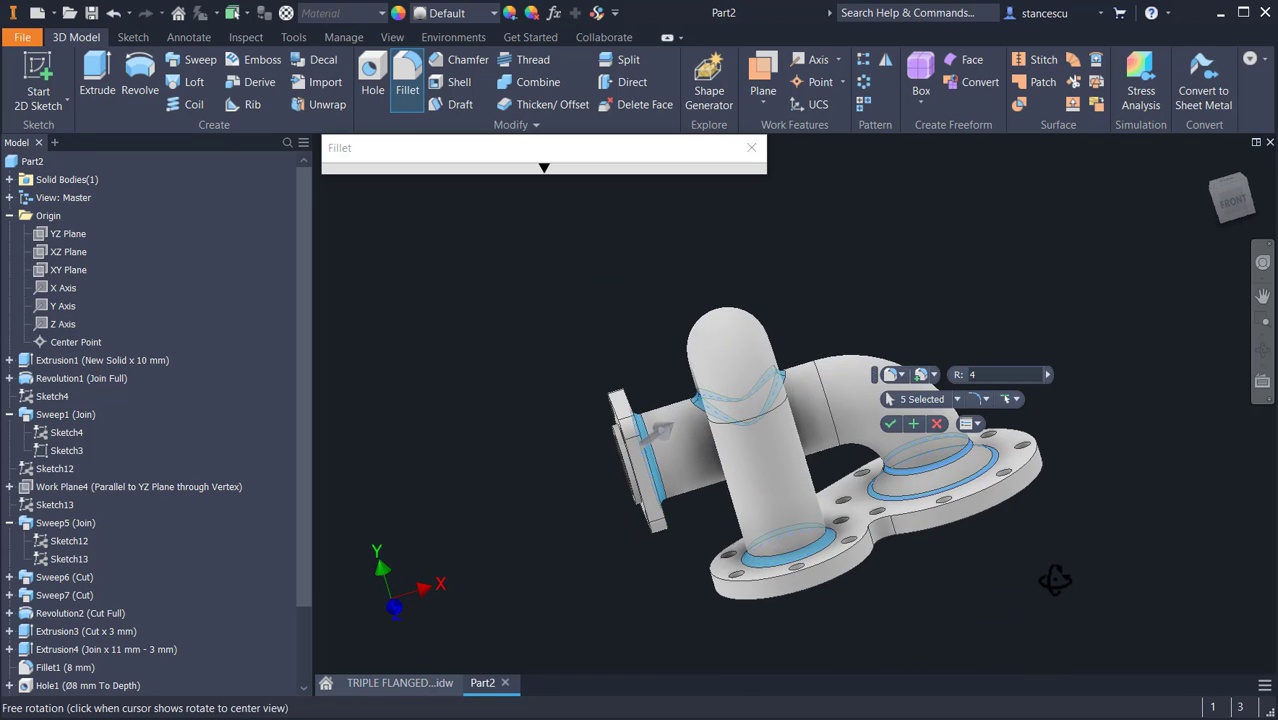
click(890, 424)
click(1057, 297)
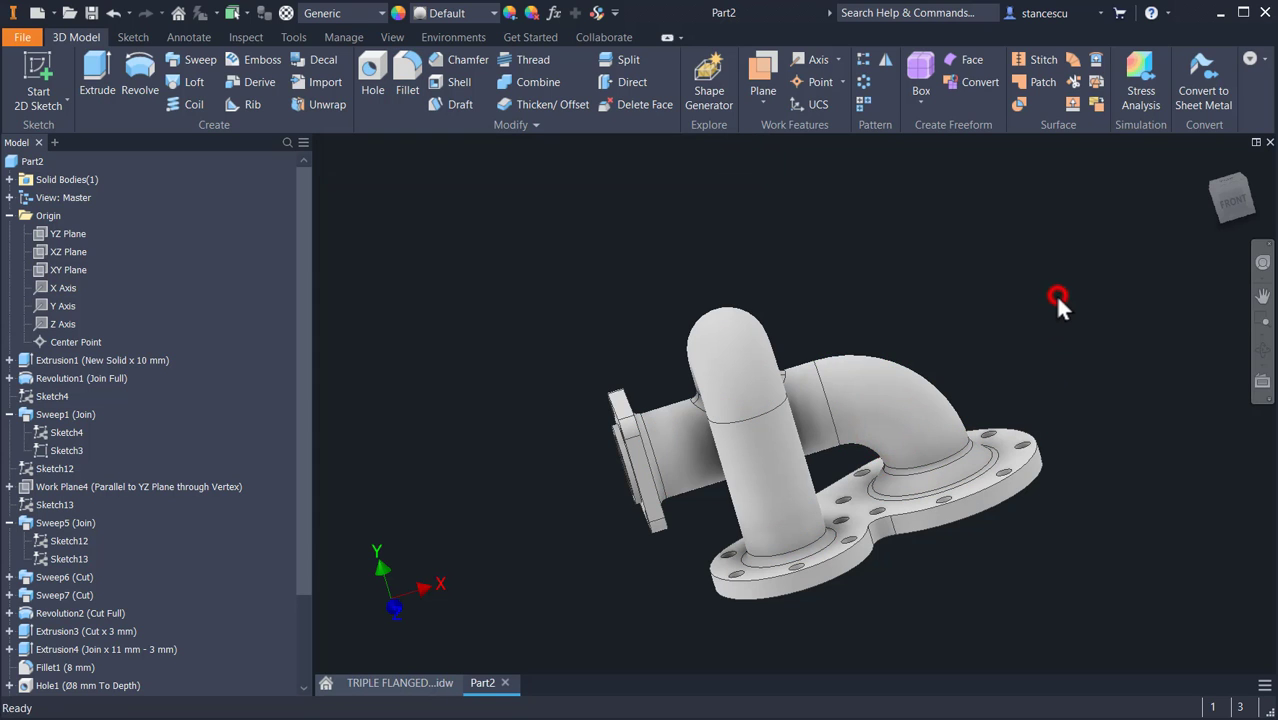
key(F6)
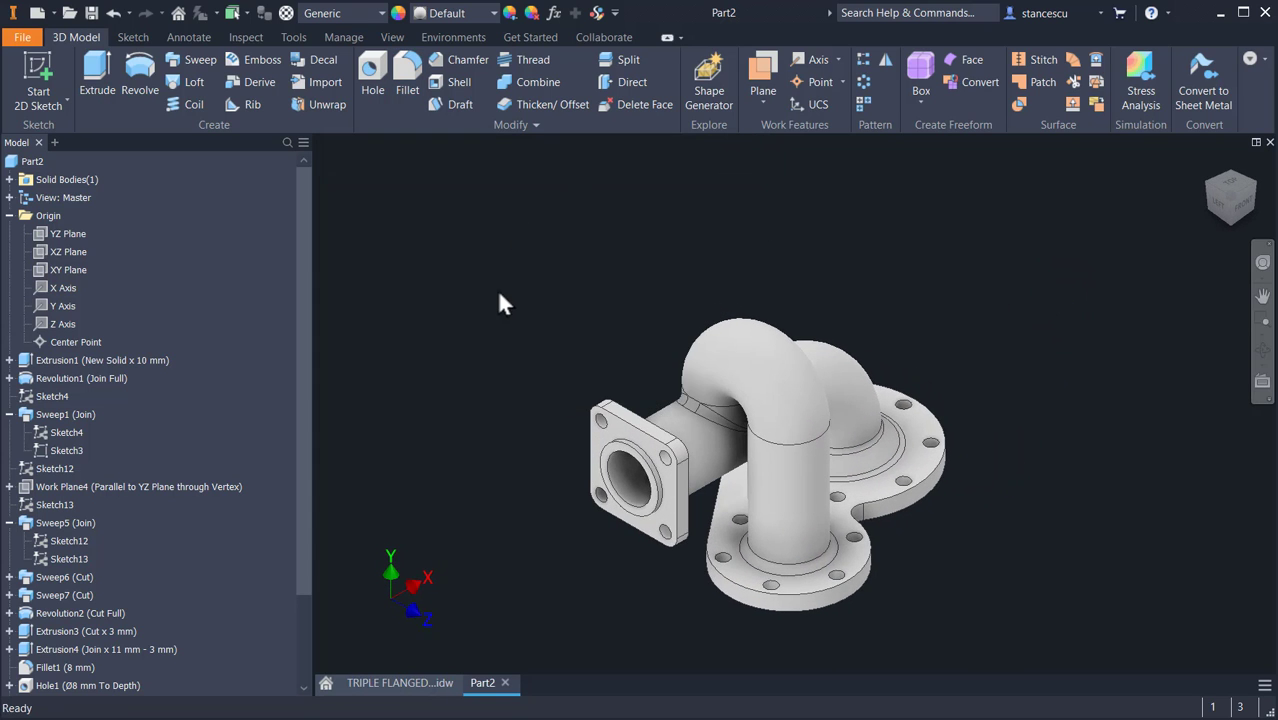
Step: Assign the material Steel, Cast to the connector part
click(322, 13)
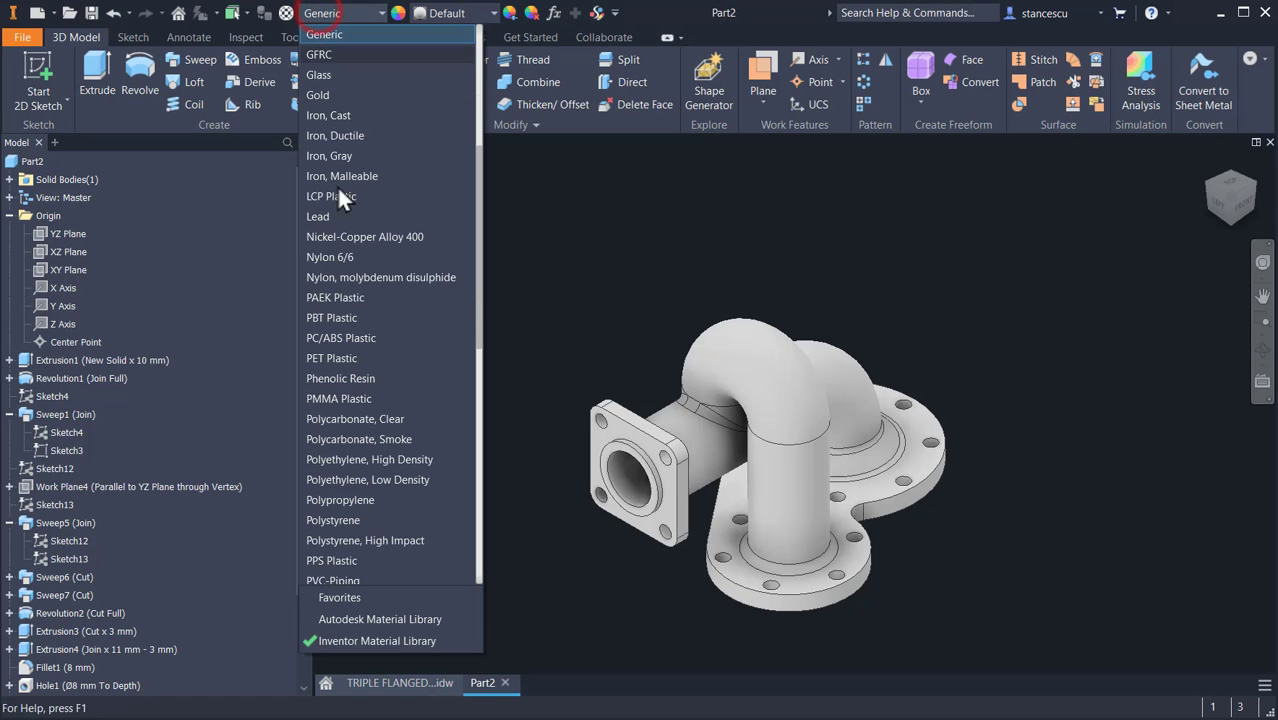
scroll(359, 283, down, 1)
scroll(360, 290, down, 5)
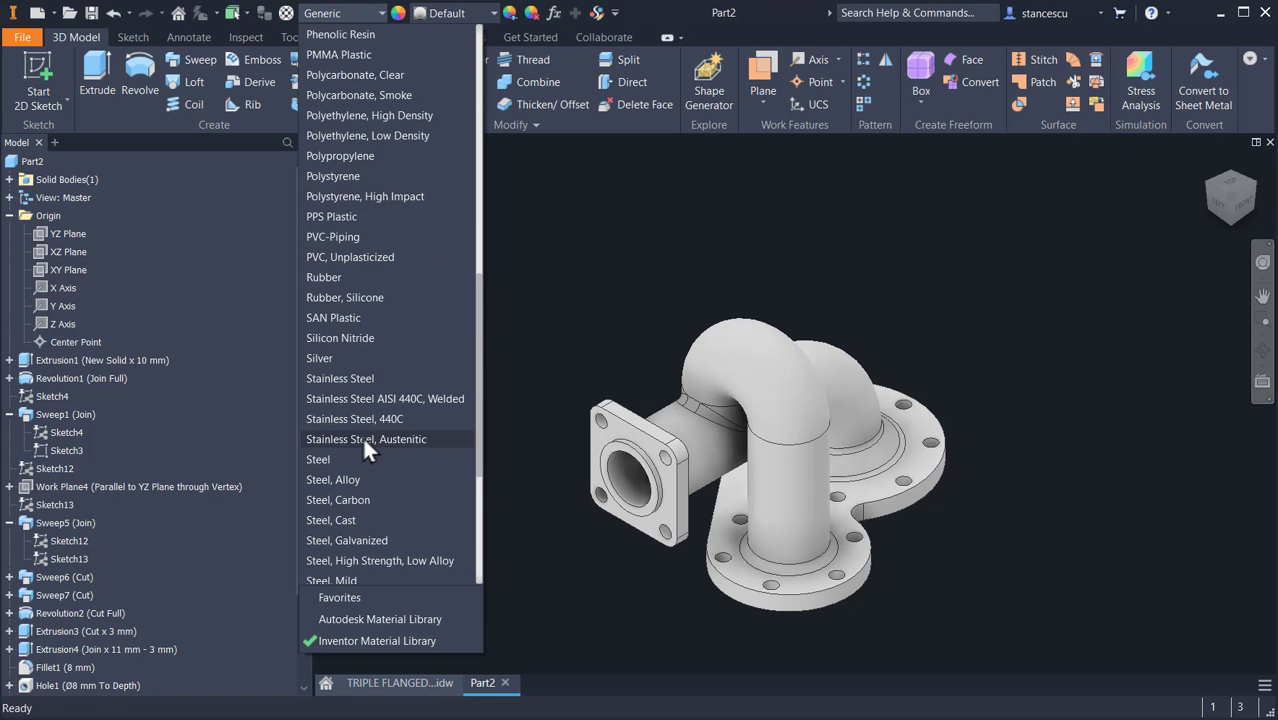
click(338, 520)
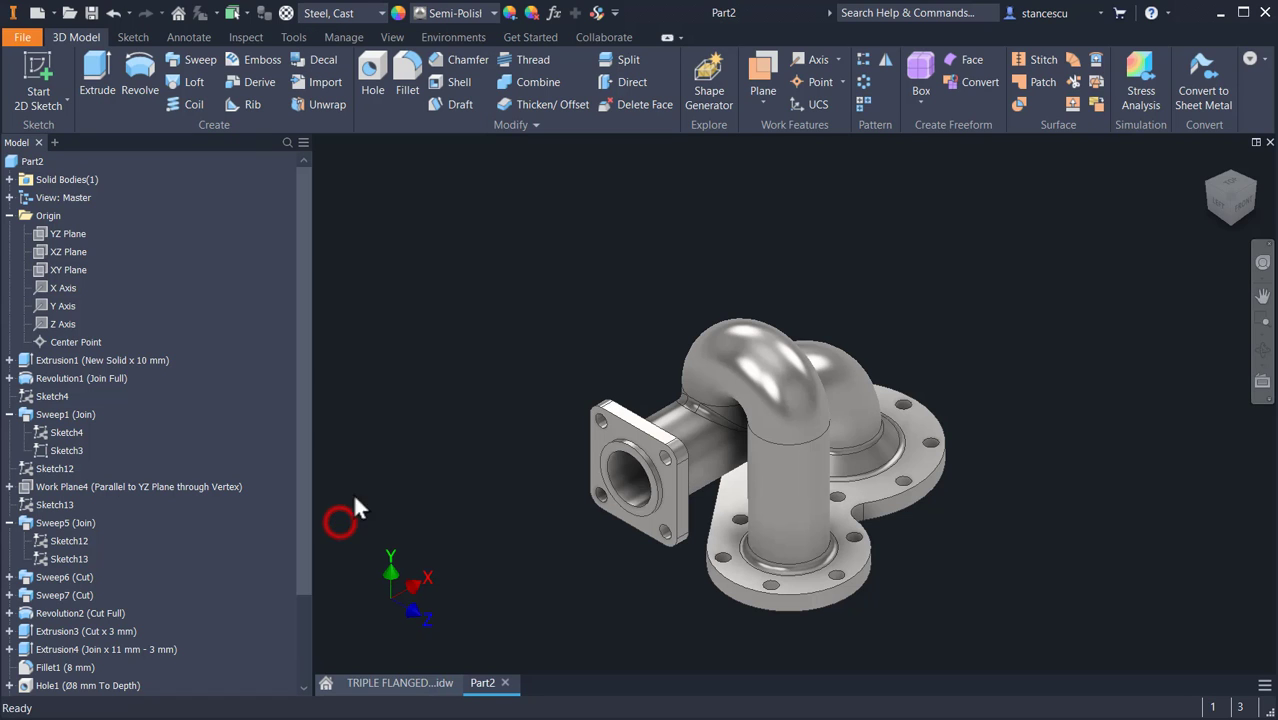
Step: Change the part's appearance to Steel - Cast
click(440, 13)
scroll(501, 304, down, 3)
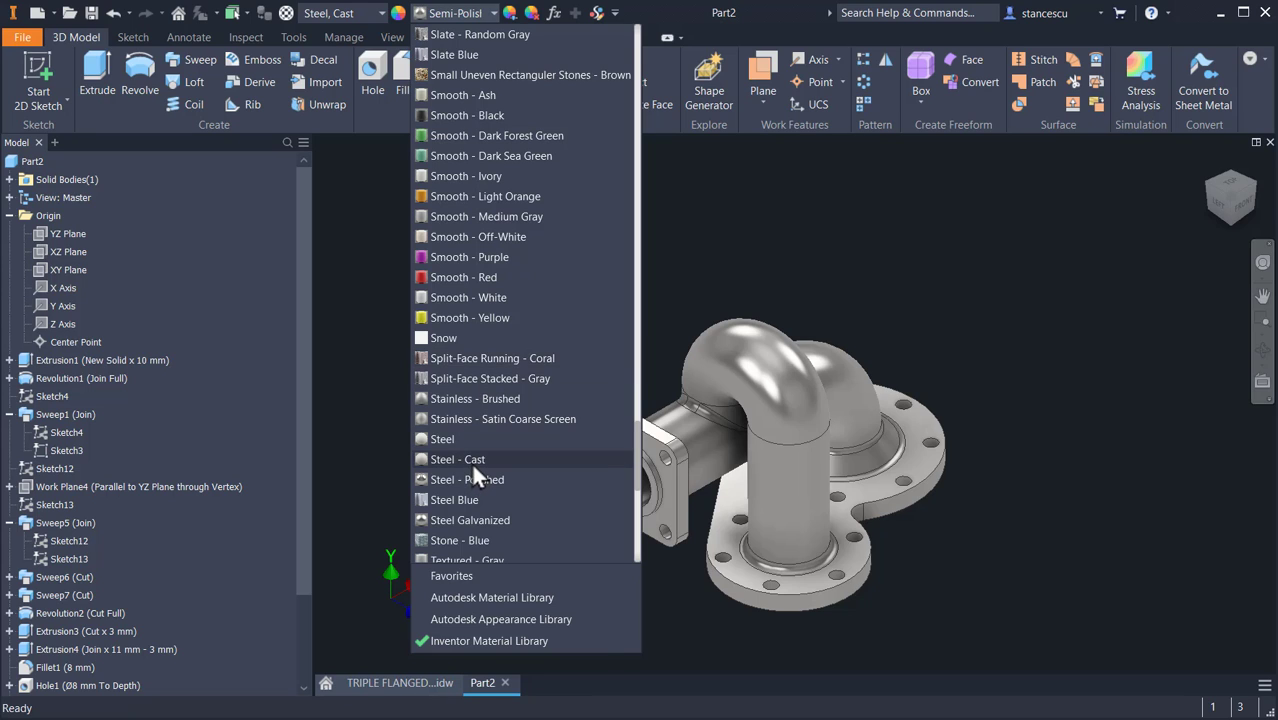
click(471, 461)
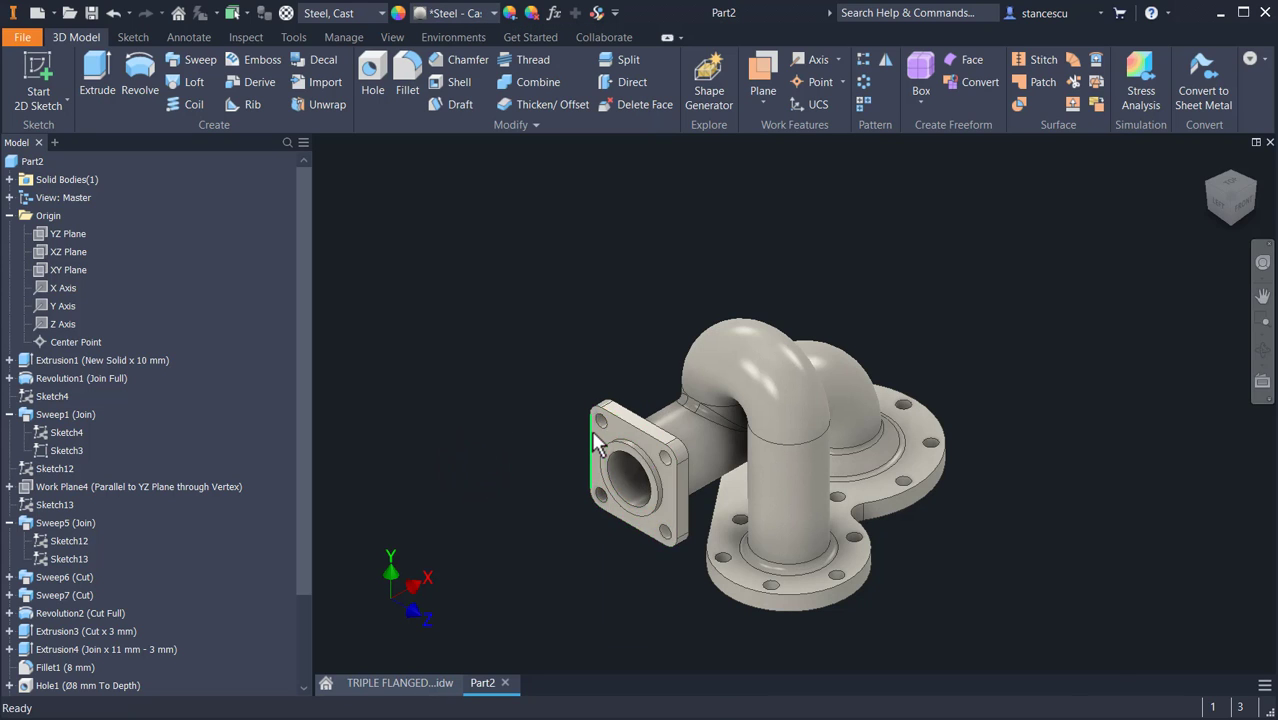
Step: Apply the Steel - Polished appearance to the square flange's front face and ring side, the base flange's underside and its recess and conical inner faces
scroll(597, 443, up, 3)
click(636, 440)
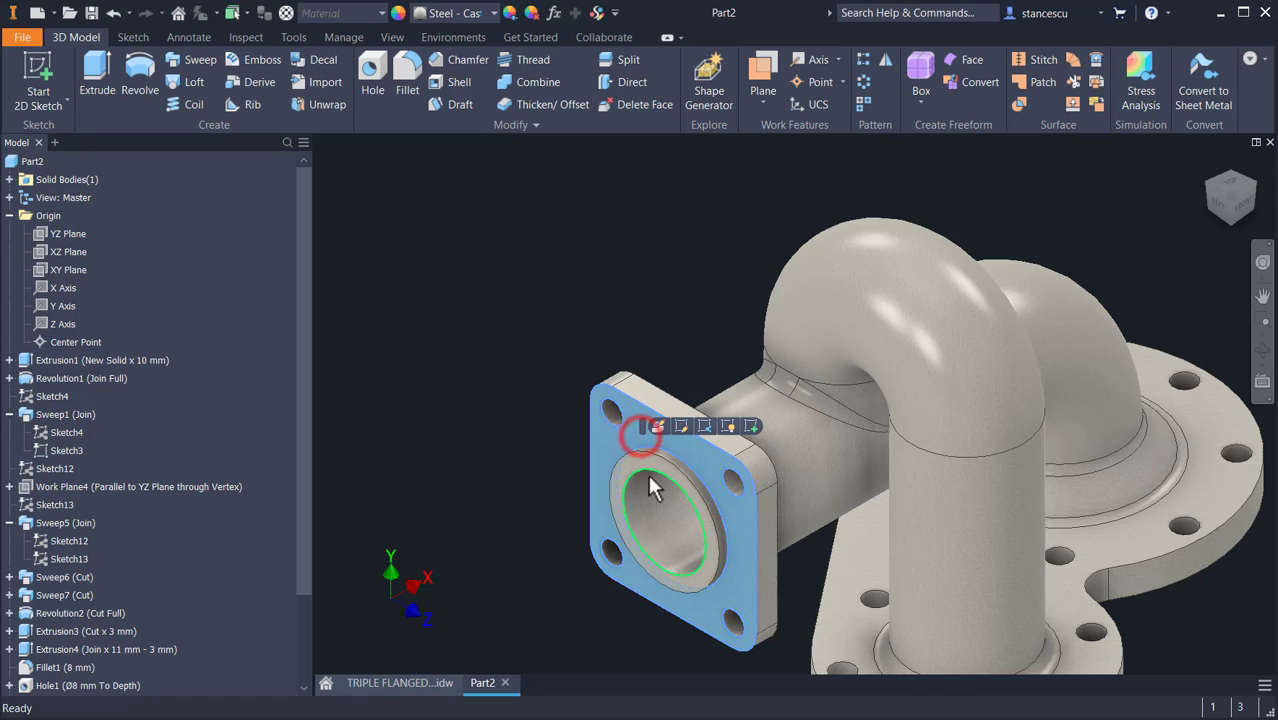
scroll(651, 488, up, 2)
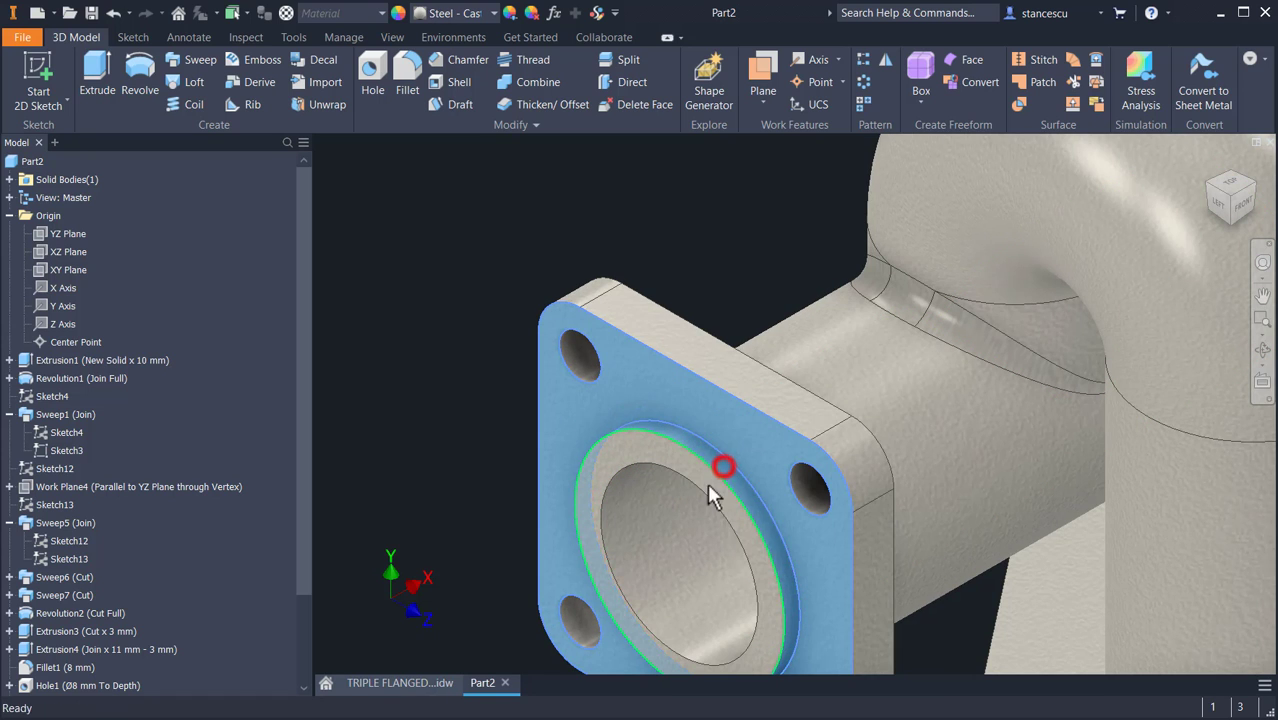
scroll(708, 490, down, 3)
middle_drag(670, 532, 476, 285)
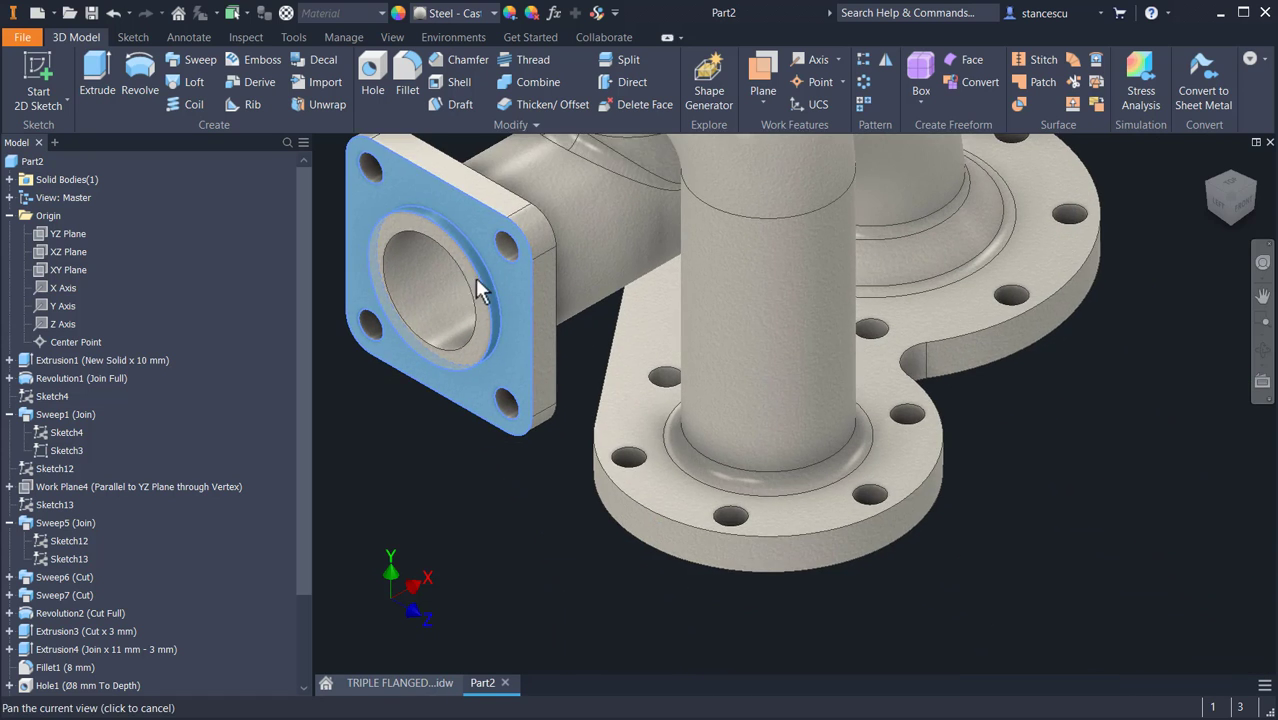
mouse_move(1098, 580)
shift+middle_down()
mouse_move(1093, 522)
mouse_move(1050, 500)
shift+middle_up()
ctrl+click(862, 540)
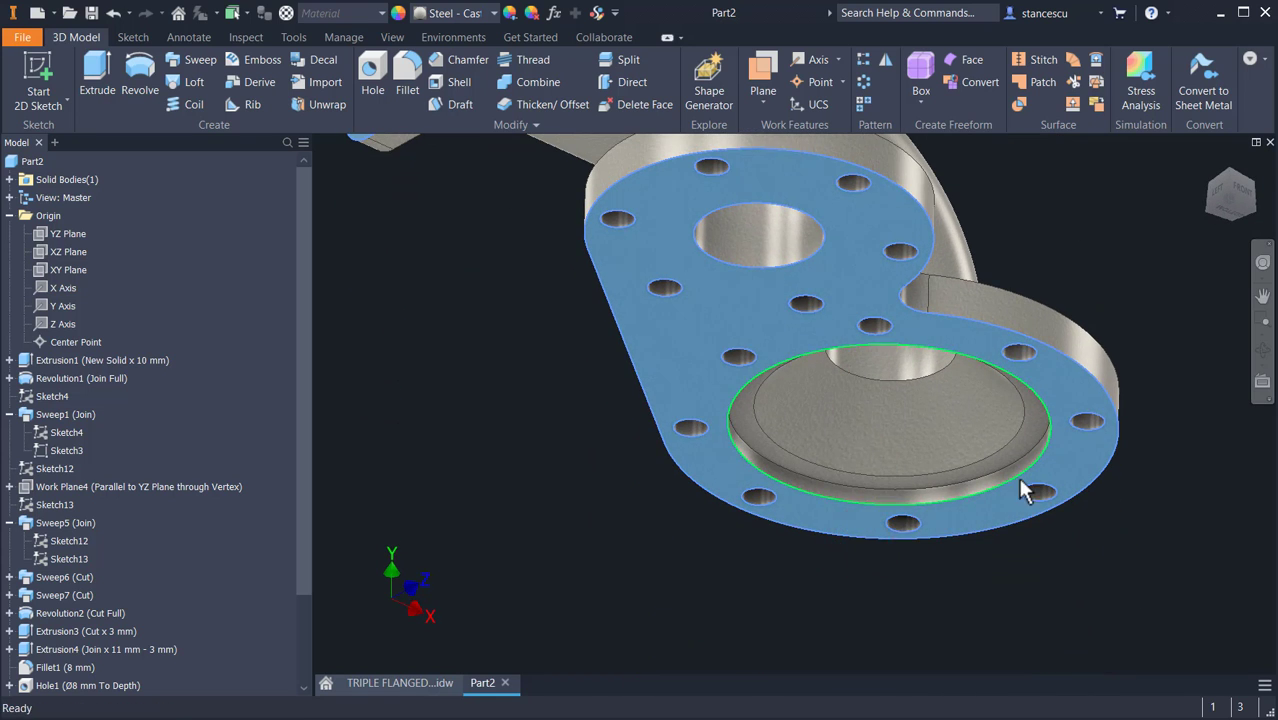
ctrl+click(944, 487)
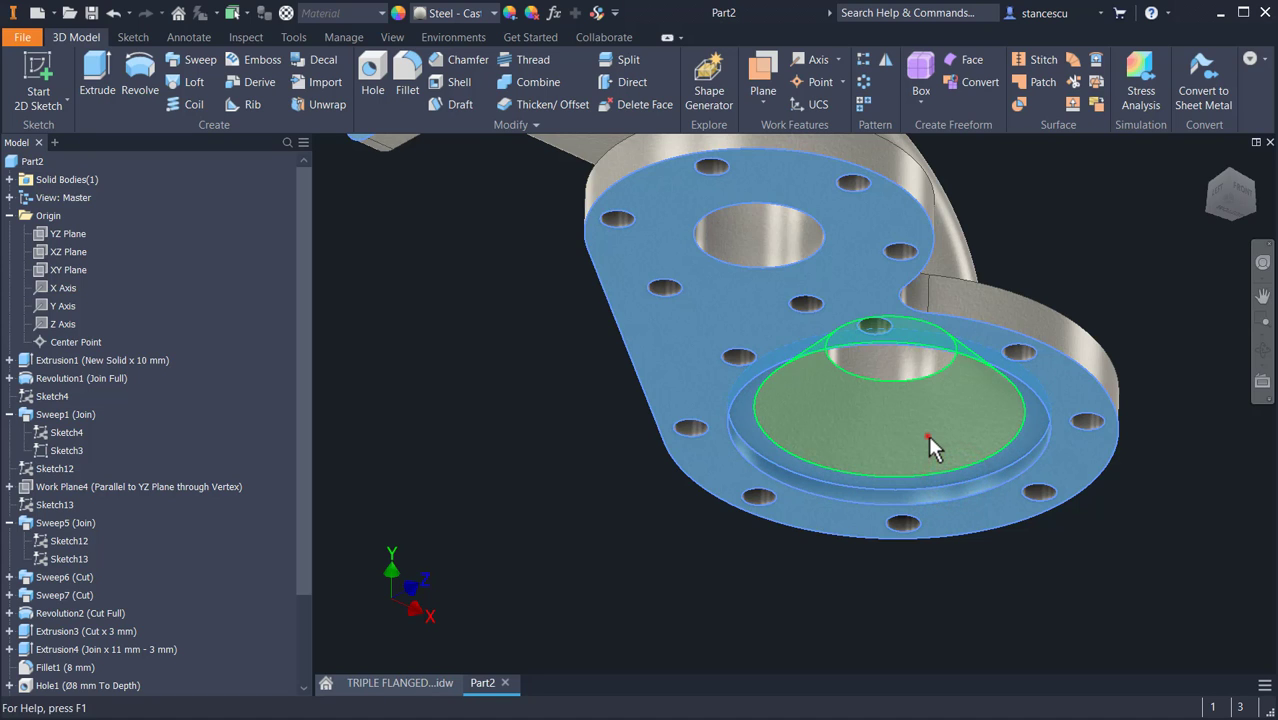
ctrl+click(928, 435)
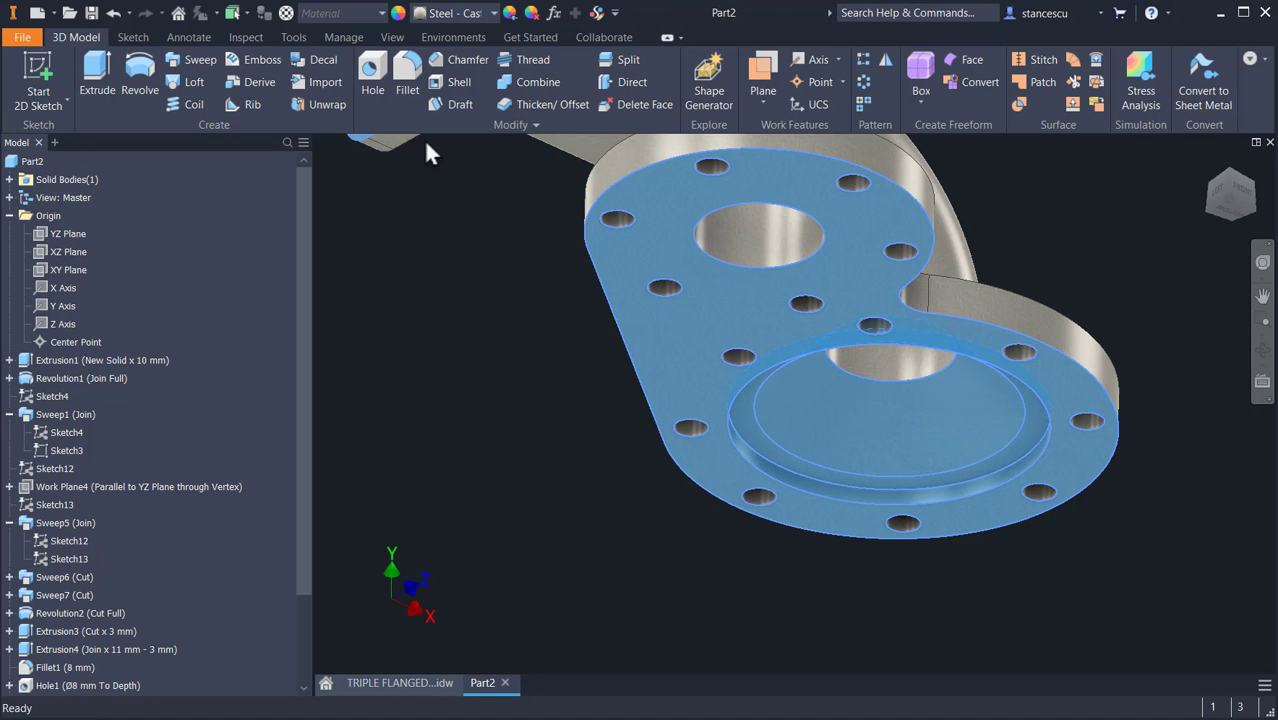
click(485, 14)
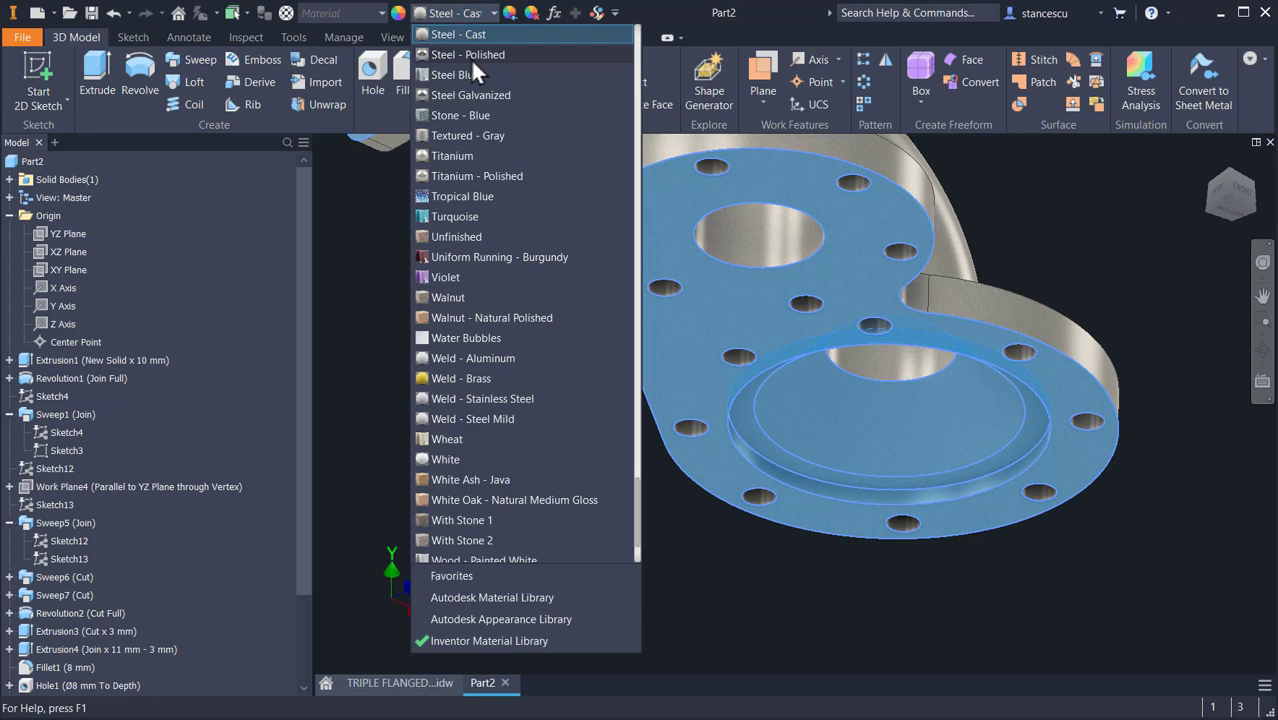
click(470, 58)
key(F6)
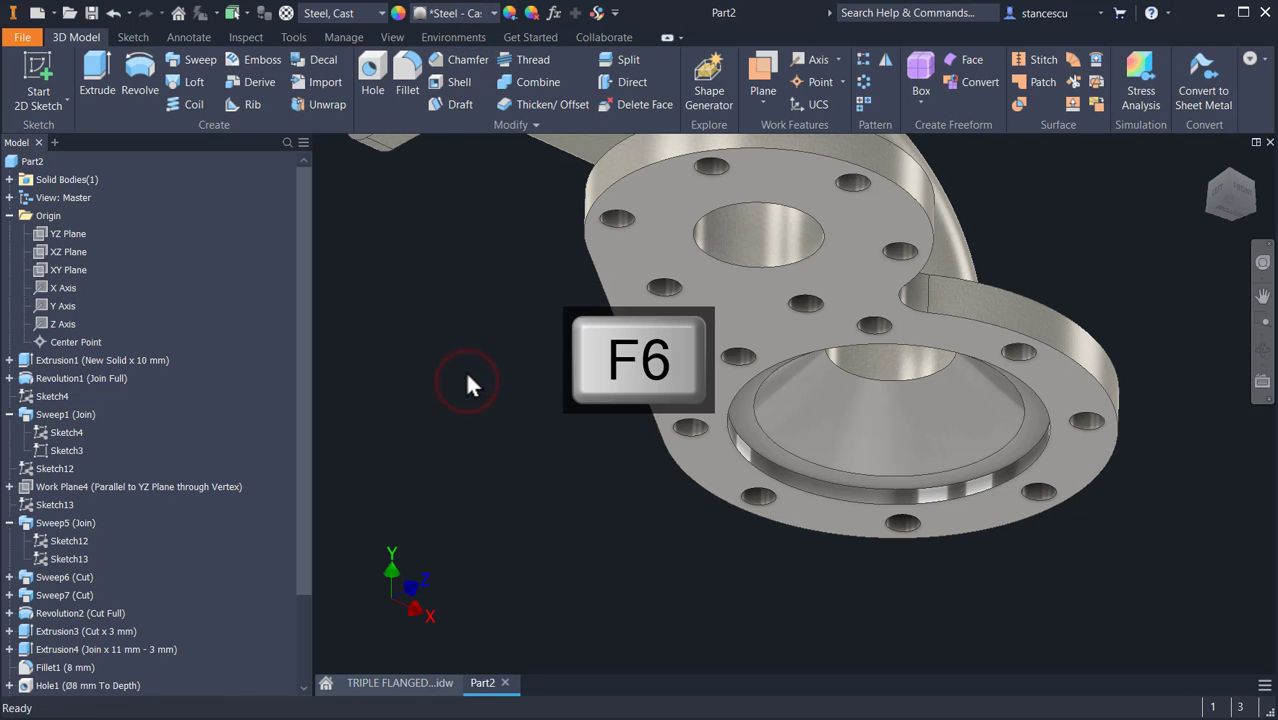
Step: Calculate the connector part's physical properties, such as mass, area and volume, in its iProperties with Steel, Cast as the material
click(28, 161)
right_click(28, 161)
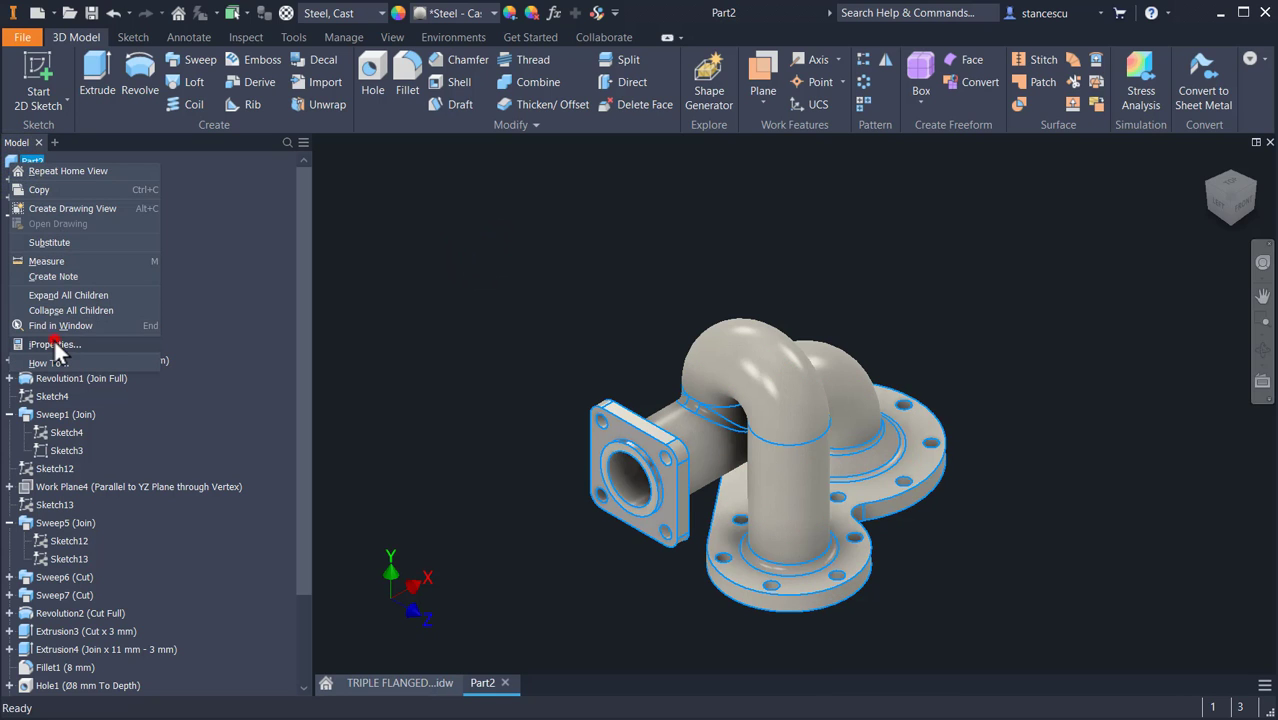
click(25, 344)
click(685, 116)
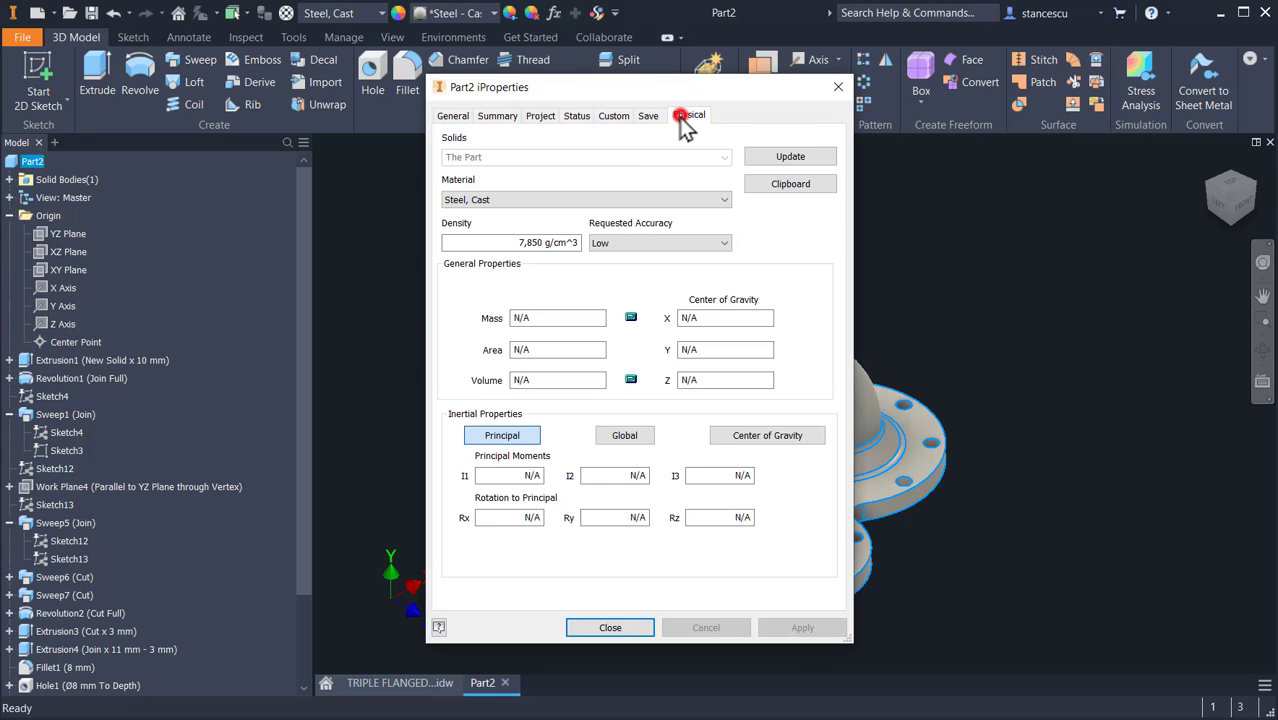
click(790, 157)
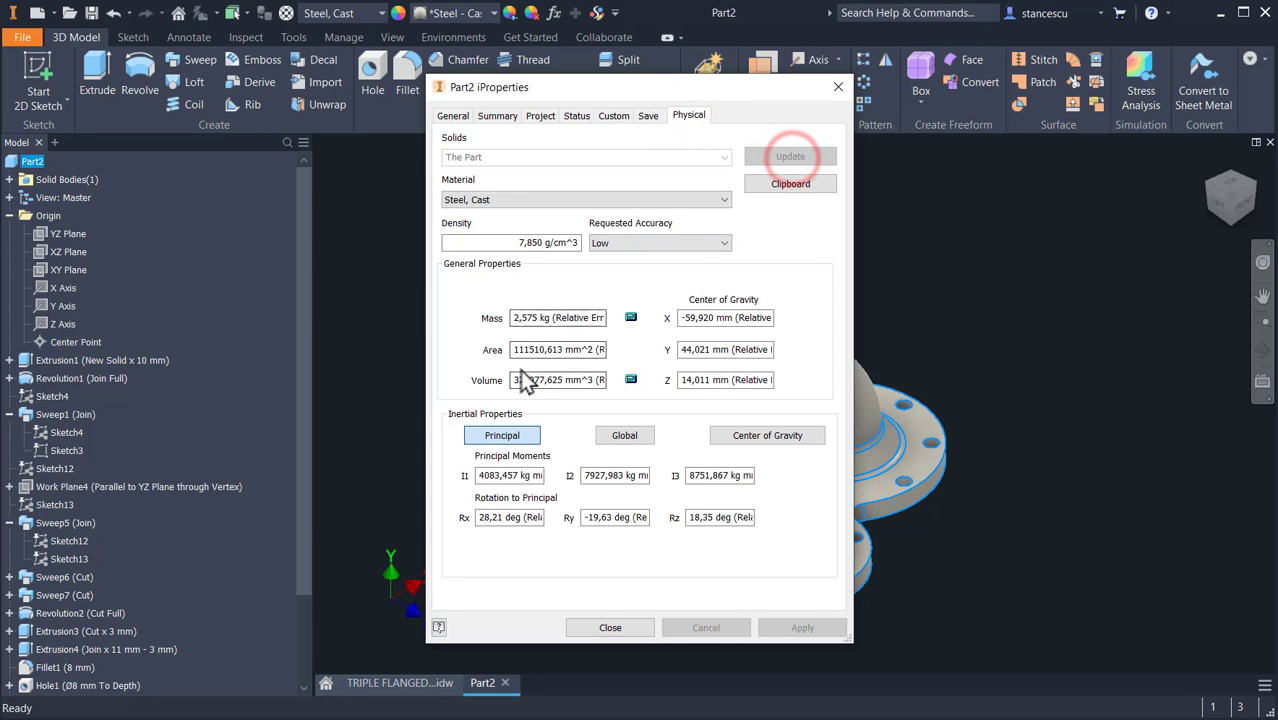
click(611, 631)
click(1057, 290)
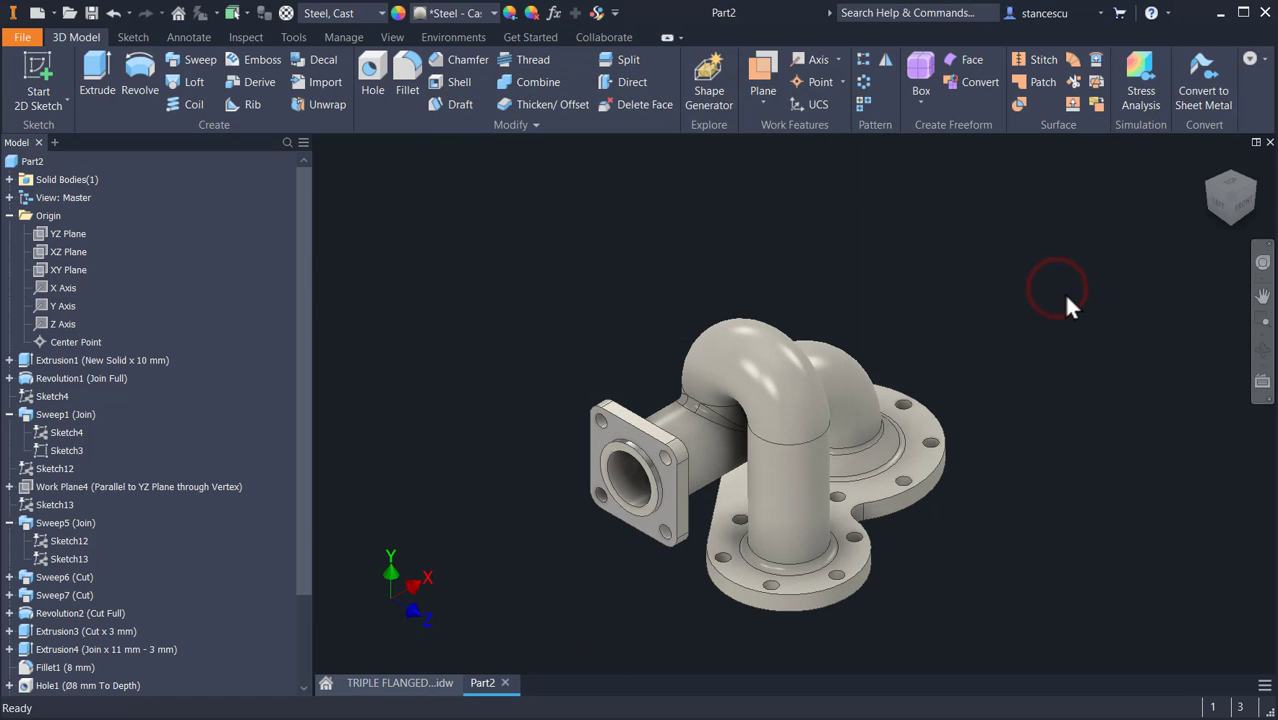